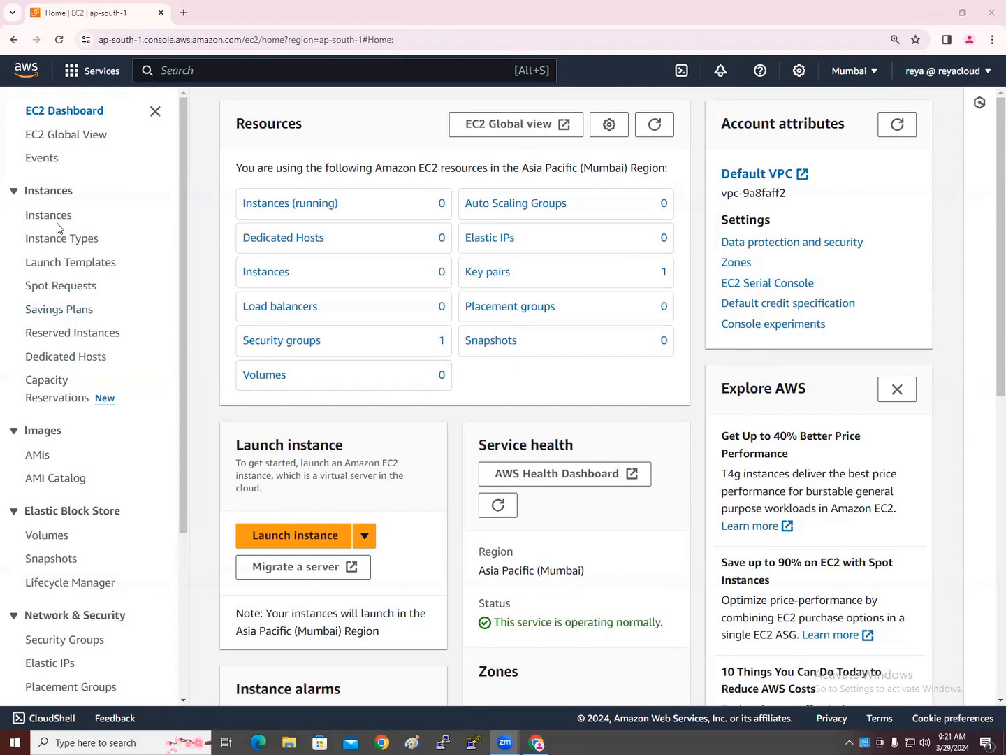
# Open the Launch an instance form from the EC2 Instances list
pyautogui.scroll(-2, 108, 385)
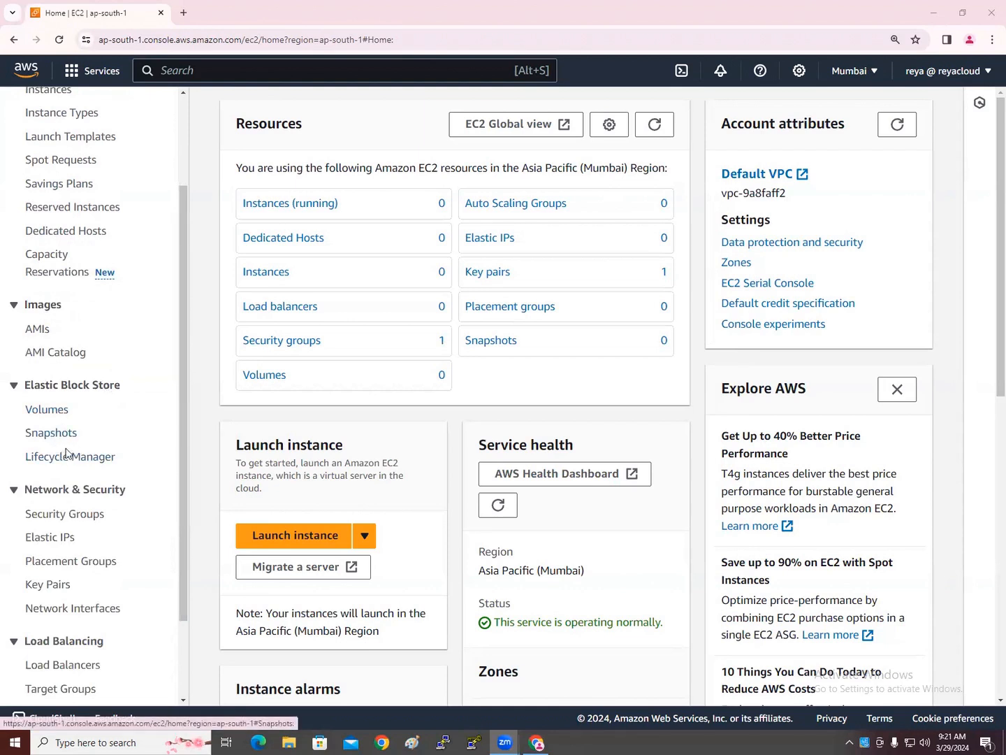
pyautogui.scroll(2, 67, 455)
pyautogui.click(65, 215)
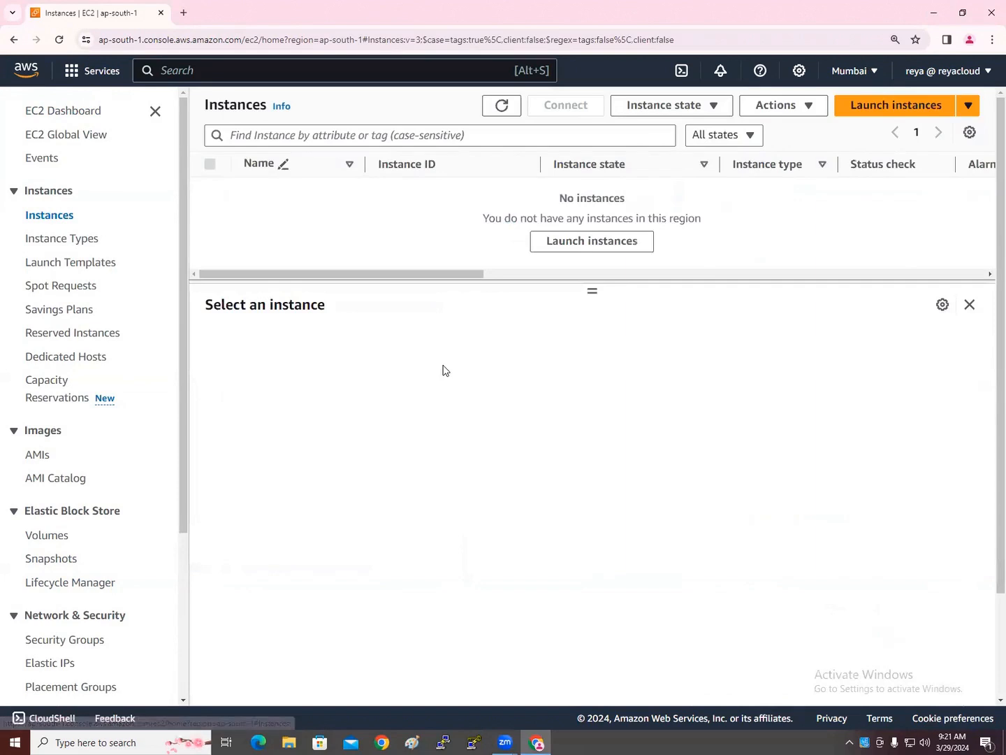
pyautogui.click(577, 246)
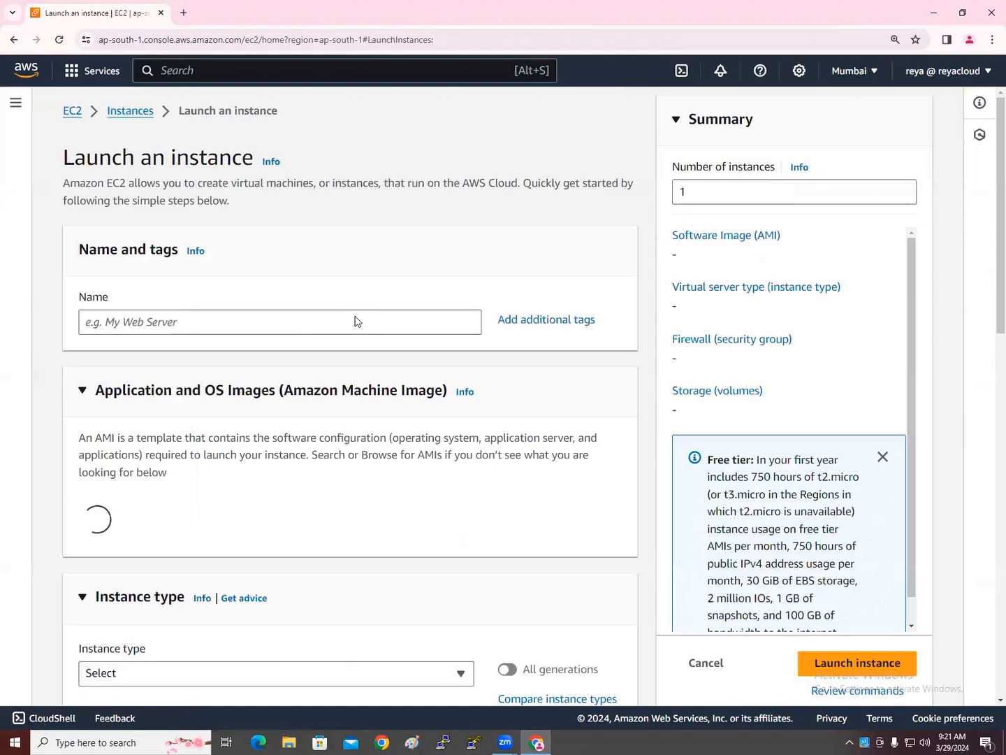
# Enter WinServer1 as the new instance's name
pyautogui.click(155, 324)
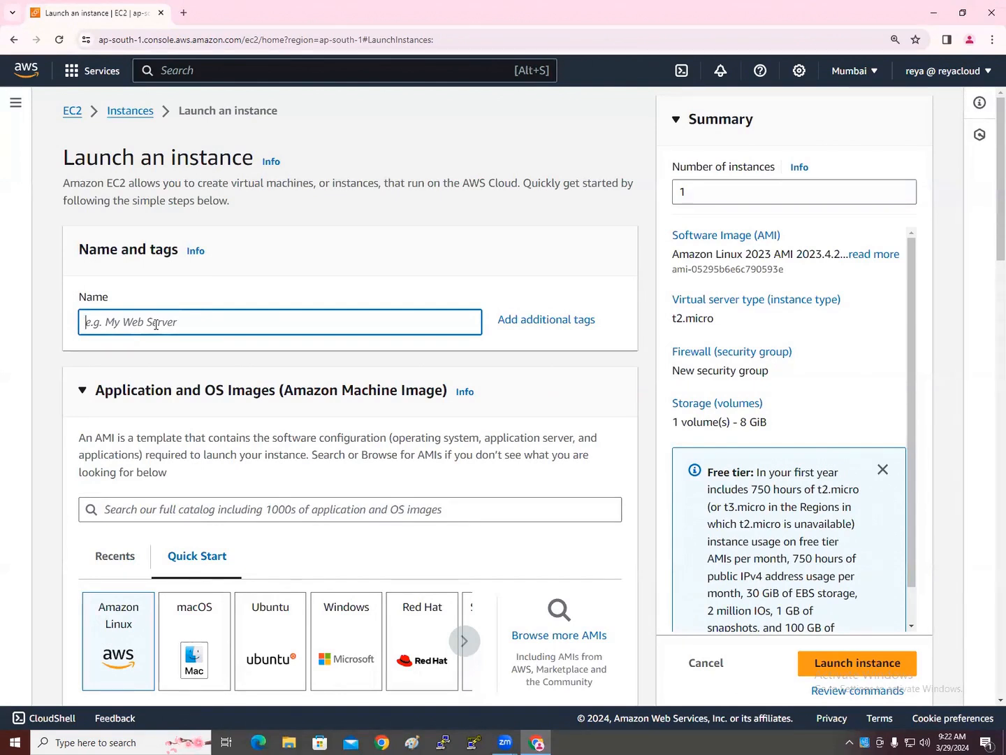
pyautogui.write('Window')
pyautogui.press('BackSpace')
pyautogui.press('BackSpace')
pyautogui.press('BackSpace')
pyautogui.press('BackSpace')
pyautogui.press('BackSpace')
pyautogui.press('BackSpace')
pyautogui.write('SErve')
pyautogui.press('BackSpace')
pyautogui.press('BackSpace')
pyautogui.press('BackSpace')
pyautogui.press('BackSpace')
pyautogui.write('erver1')
pyautogui.click(86, 321)
pyautogui.write('Win')
pyautogui.scroll(-1, 244, 408)
pyautogui.scroll(-4, 244, 409)
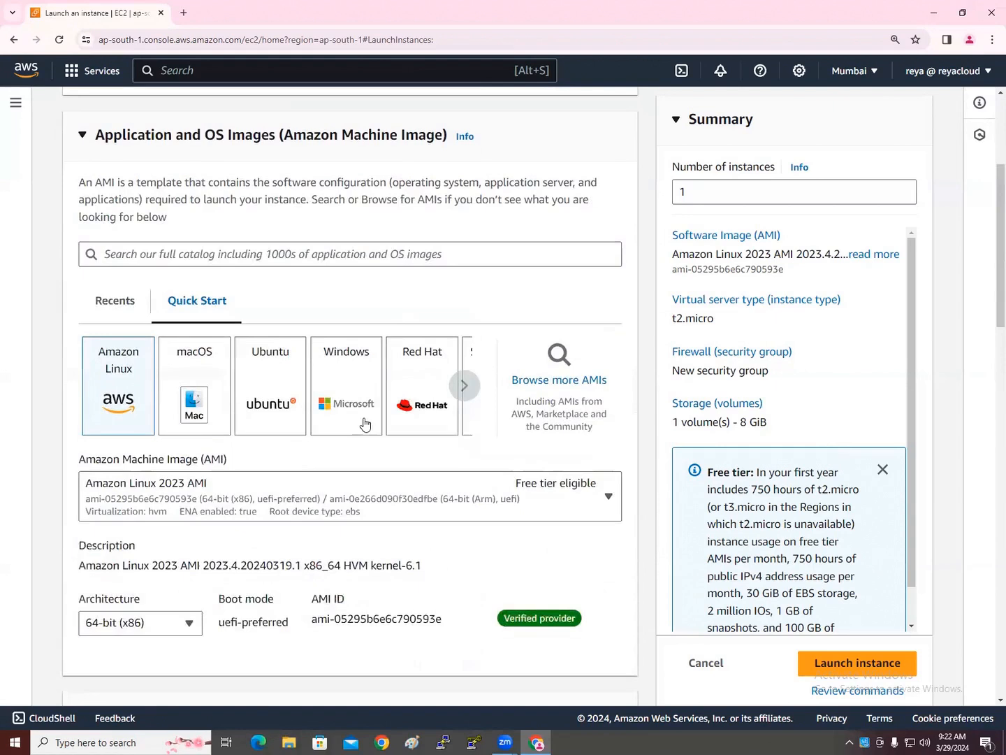
# Choose the free-tier Microsoft Windows Server 2022 Base AMI
pyautogui.click(590, 263)
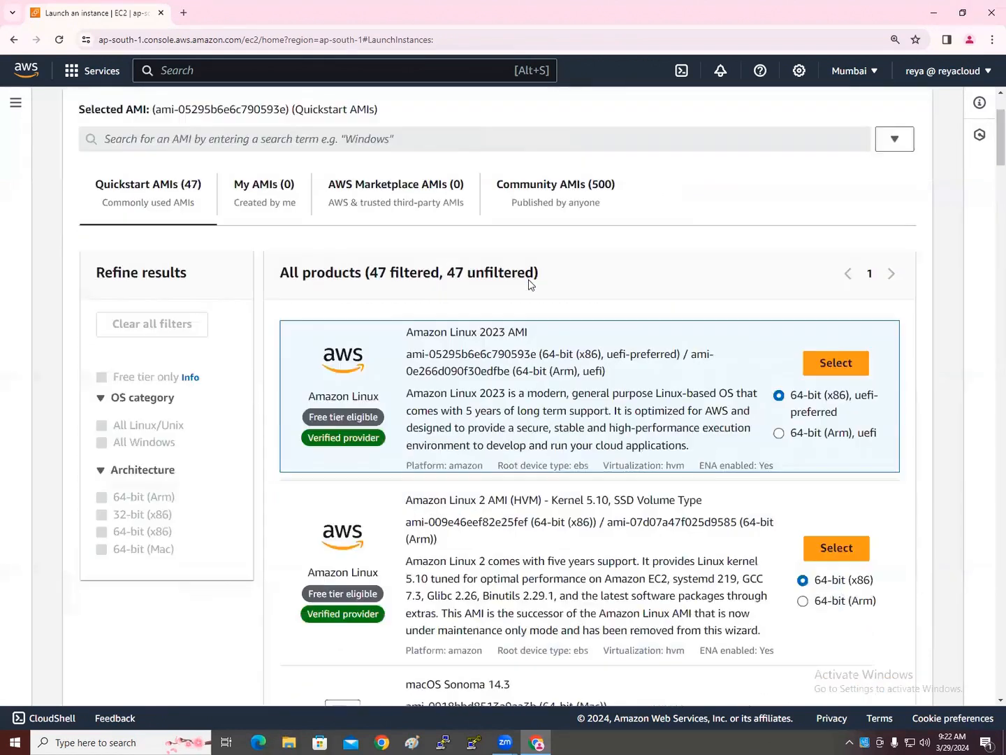
pyautogui.click(103, 379)
pyautogui.click(104, 378)
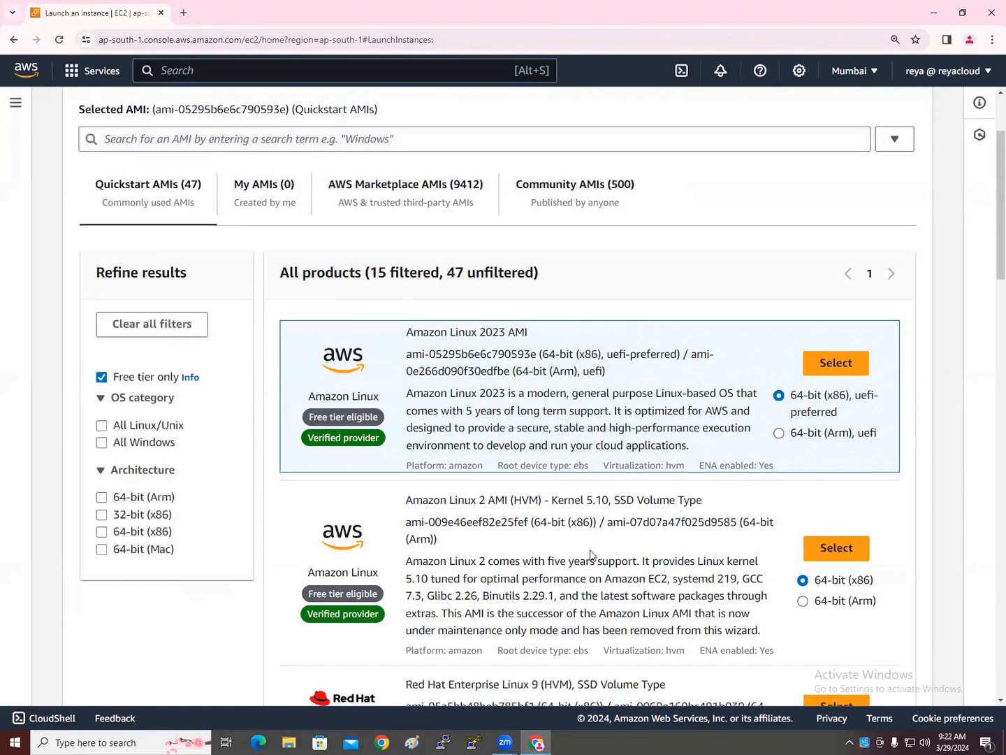
pyautogui.scroll(-4, 590, 552)
pyautogui.scroll(-5, 588, 550)
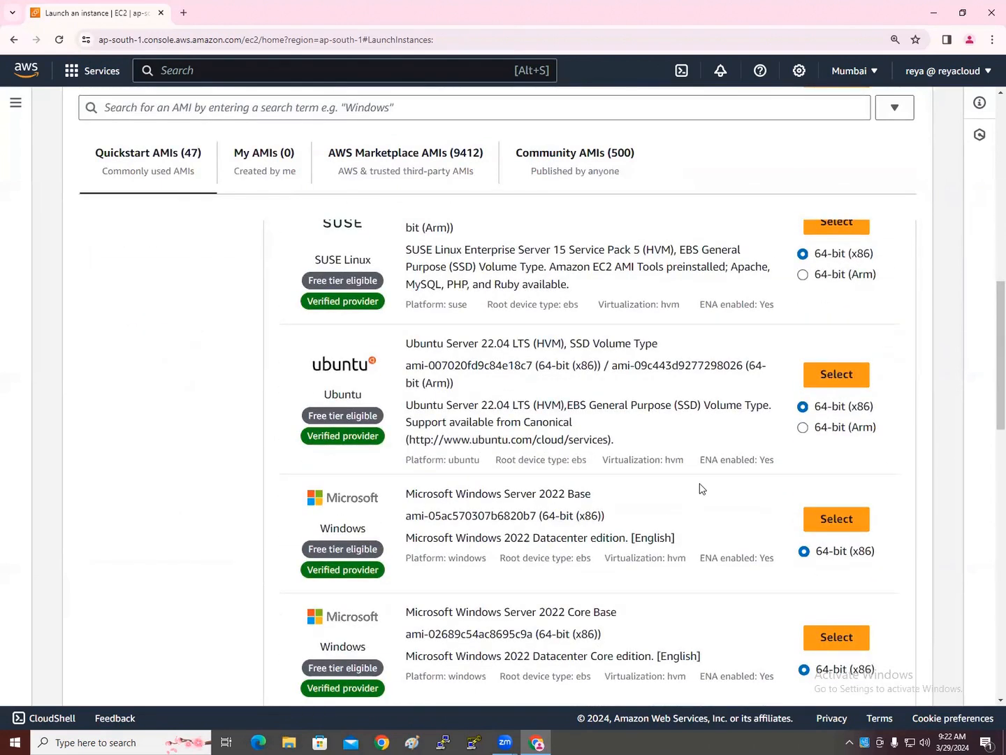
pyautogui.click(836, 518)
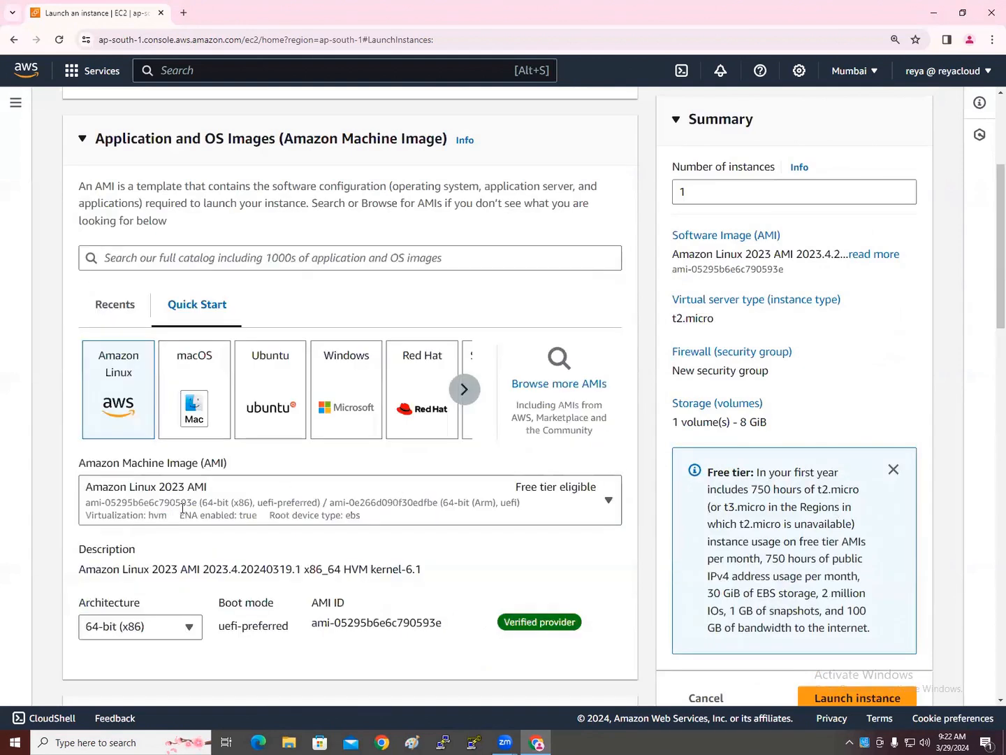
# Select key pair 9AMBATCH and make the network settings editable to pick a subnet
pyautogui.scroll(-4, 209, 498)
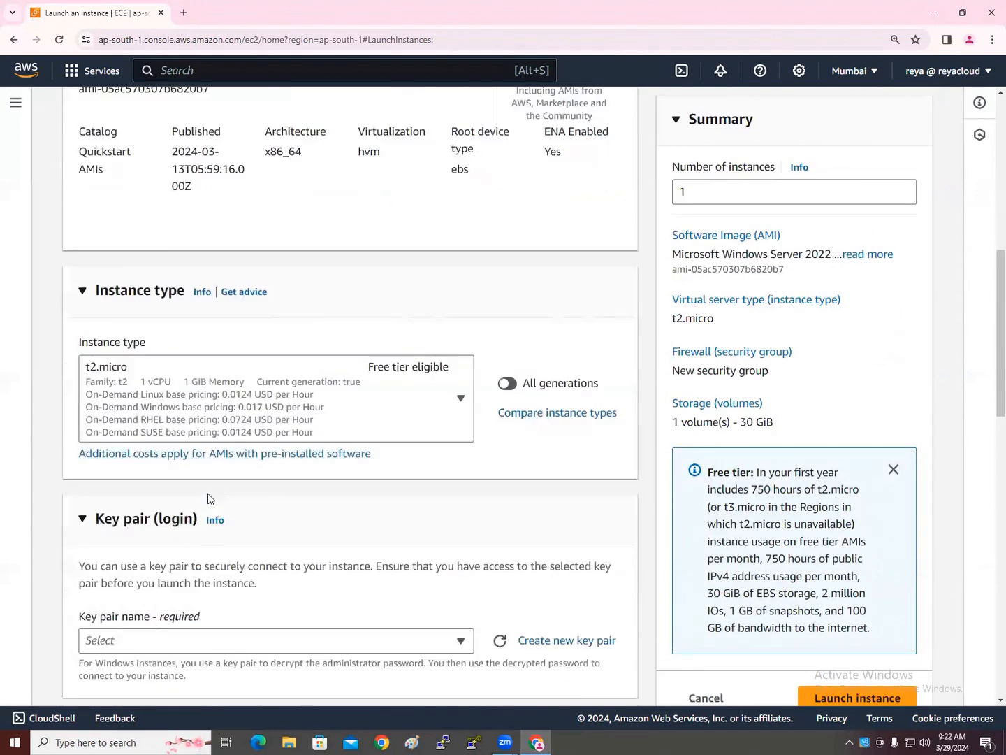
pyautogui.scroll(-2, 209, 498)
pyautogui.click(183, 453)
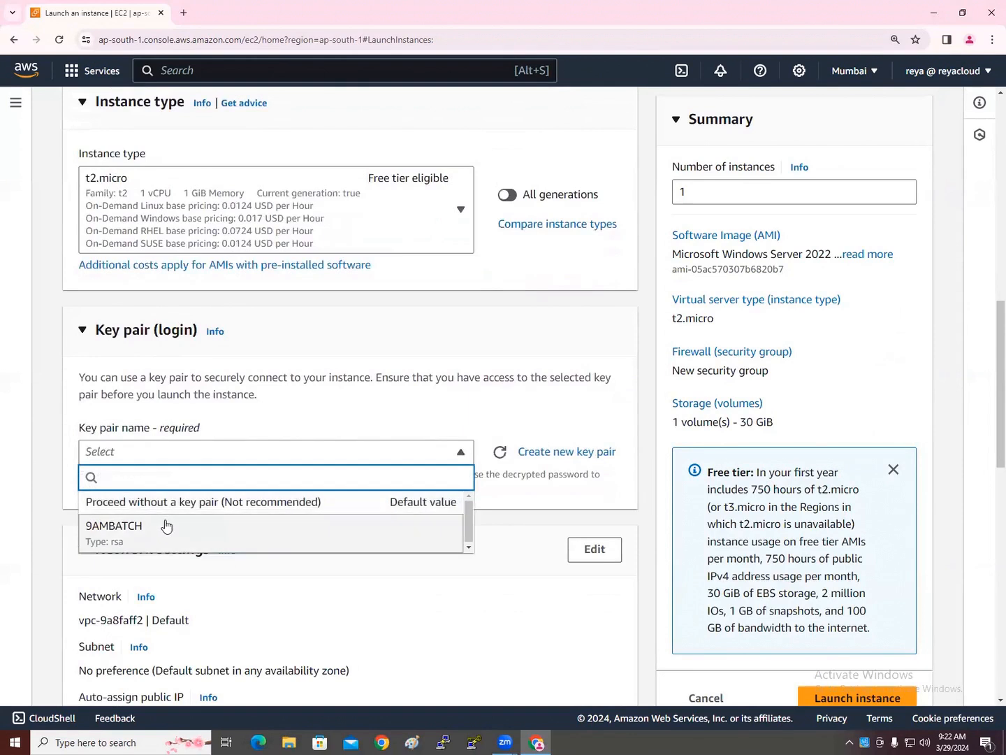
pyautogui.click(171, 526)
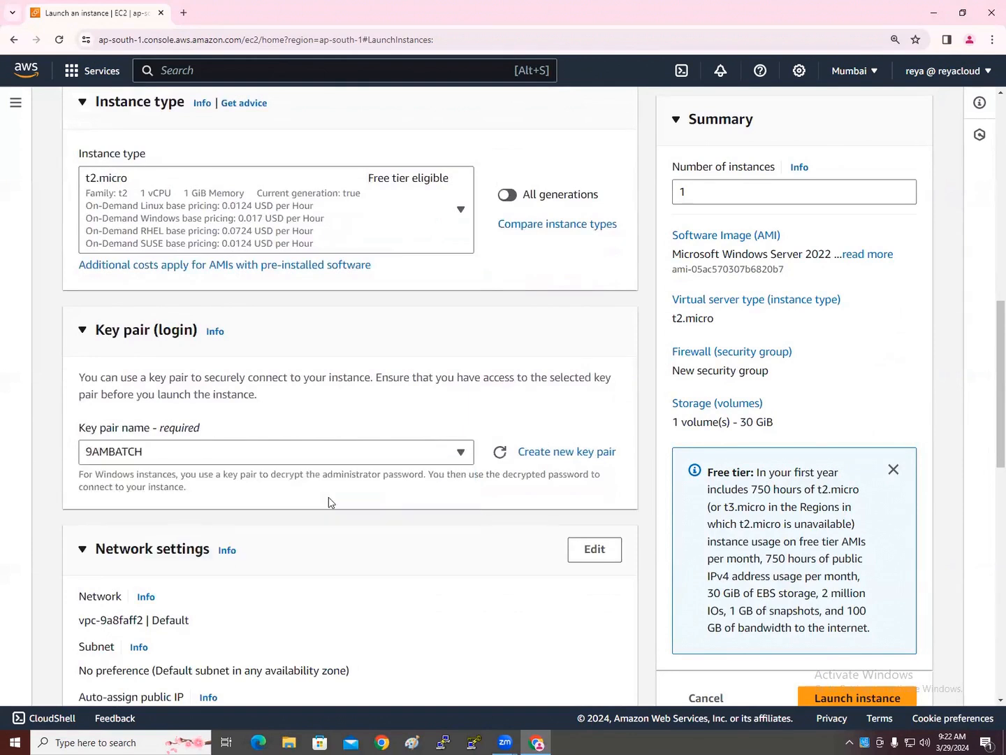
pyautogui.click(595, 549)
pyautogui.scroll(-5, 499, 546)
pyautogui.click(305, 377)
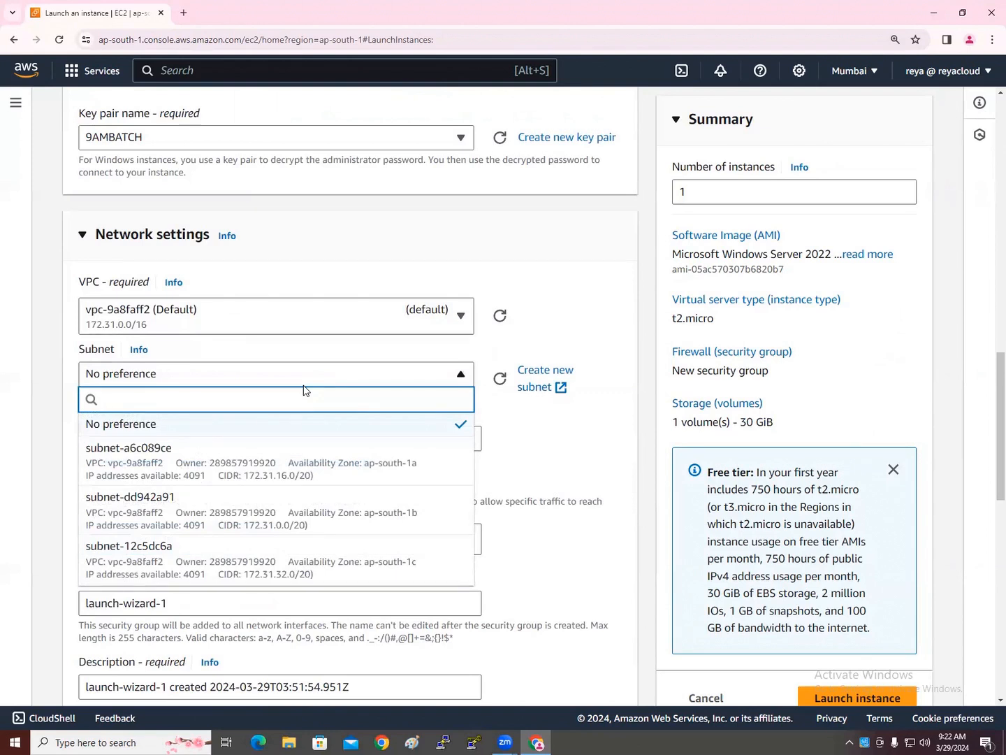
# Place the instance in subnet-a6c089ce
pyautogui.click(311, 465)
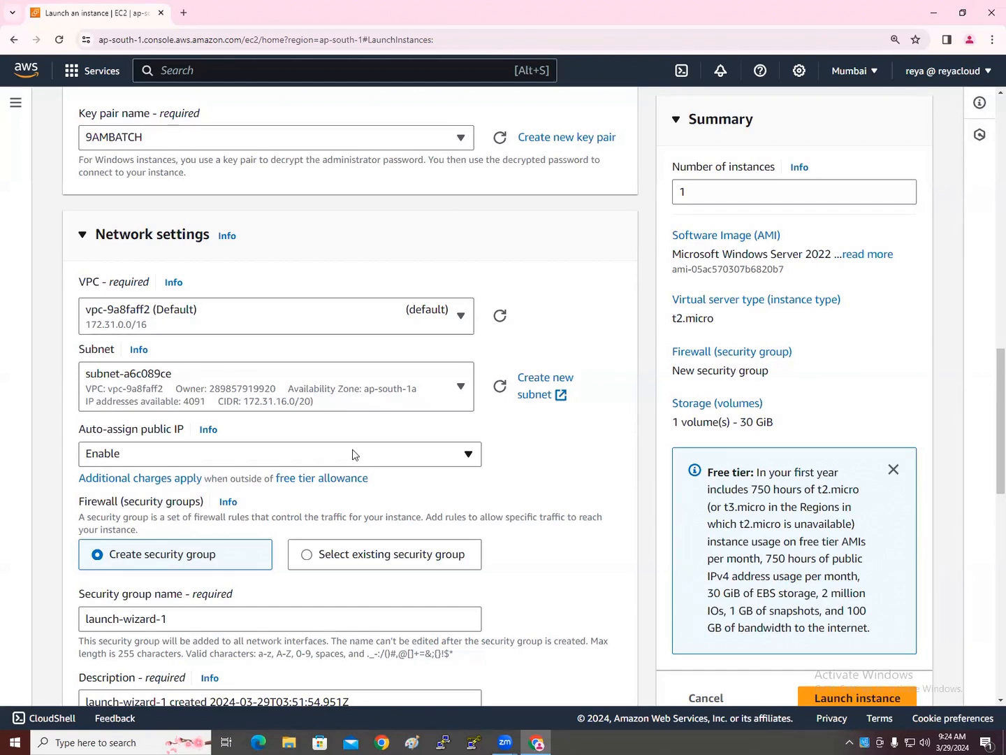
pyautogui.scroll(-1, 354, 454)
pyautogui.scroll(-2, 353, 454)
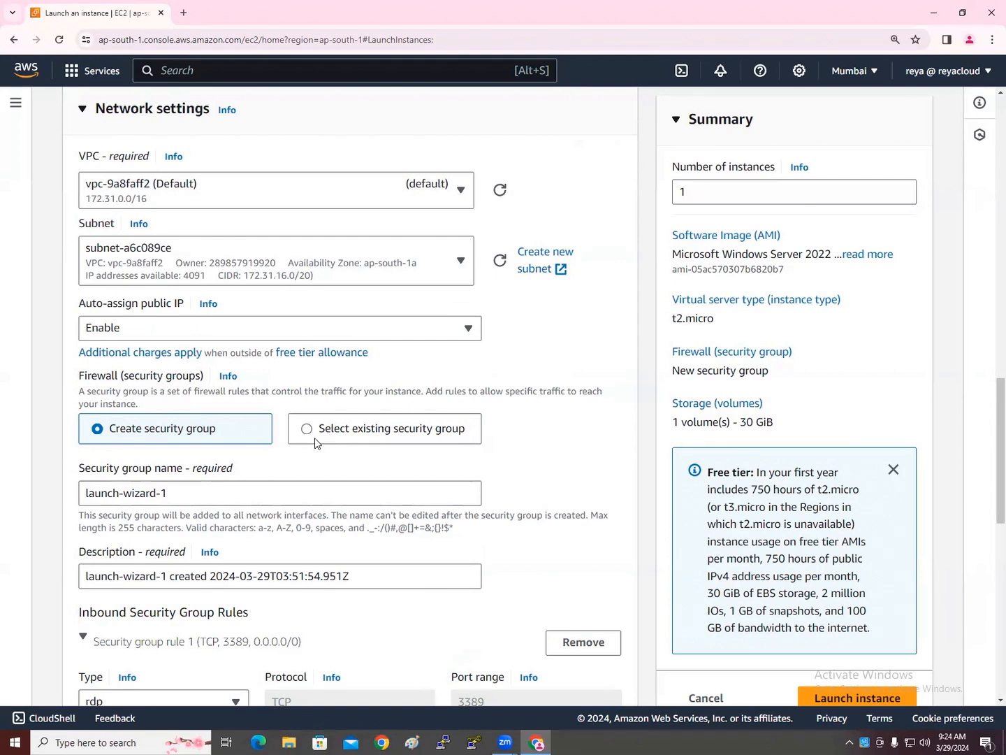
# Attach the existing default security group and launch the instance
pyautogui.click(341, 439)
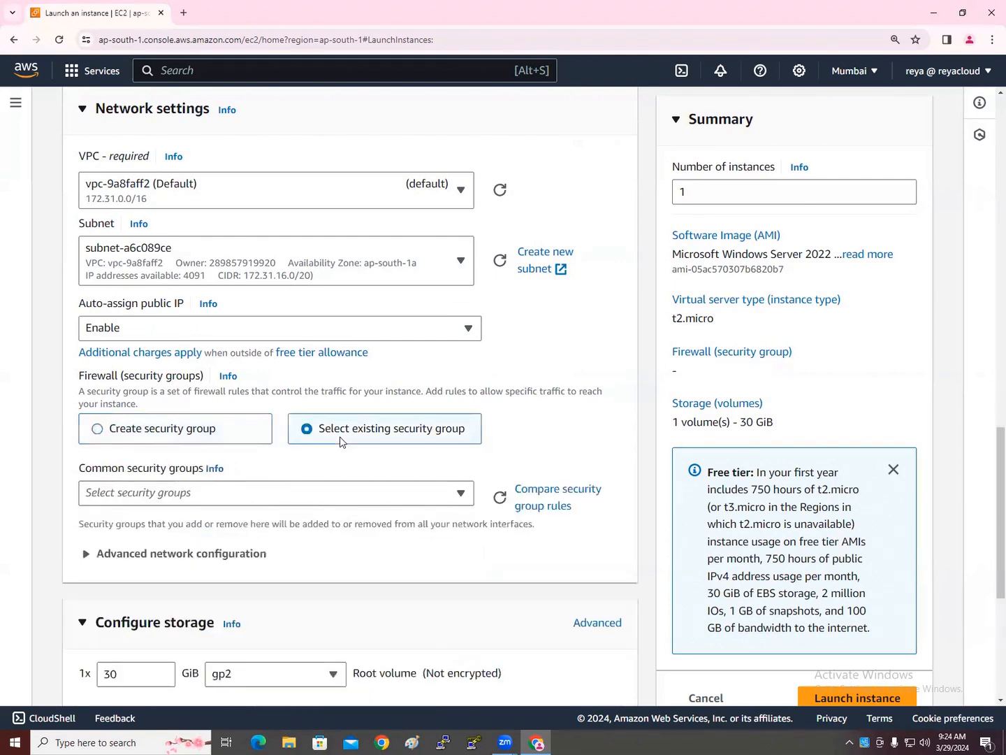
pyautogui.scroll(-2, 342, 440)
pyautogui.click(305, 371)
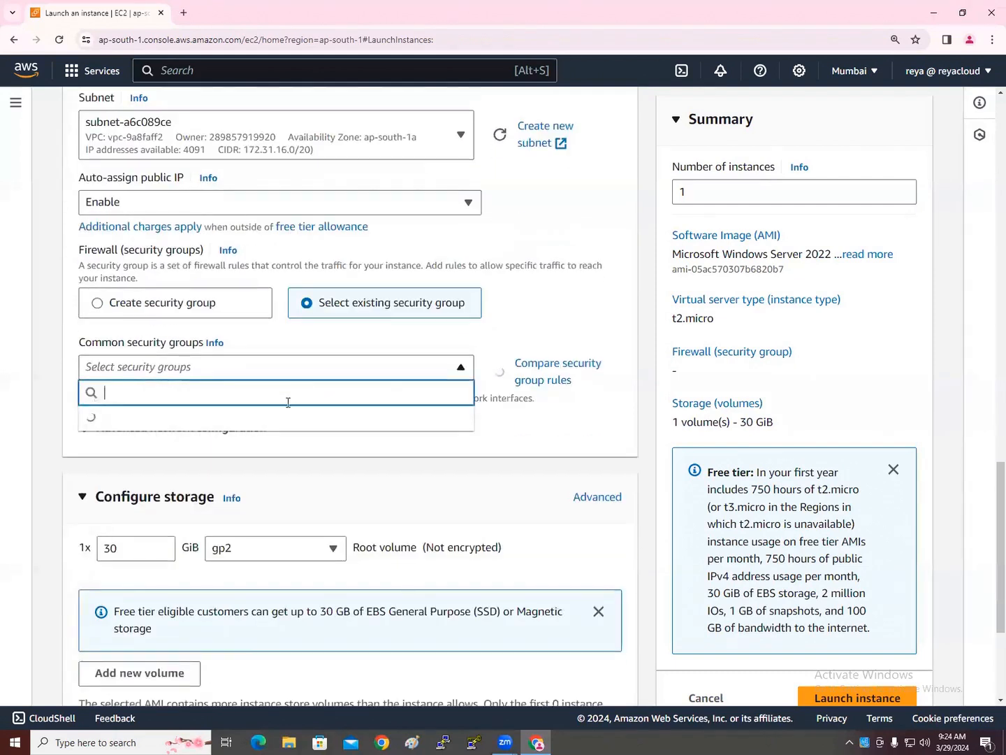
pyautogui.click(251, 432)
pyautogui.scroll(-3, 308, 476)
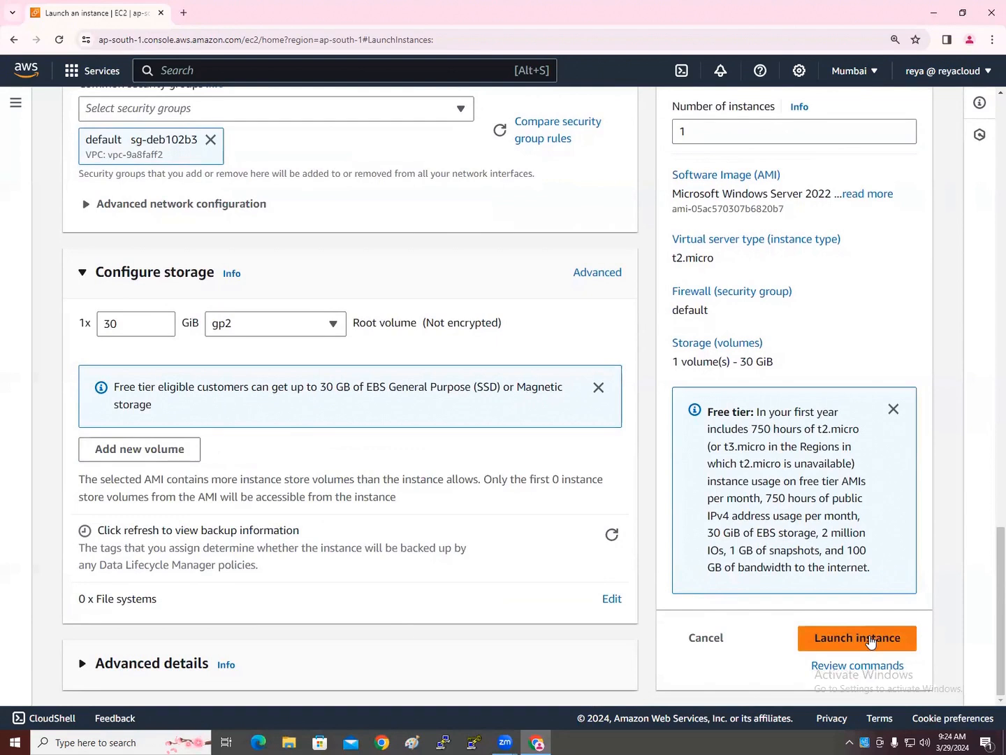
pyautogui.click(825, 633)
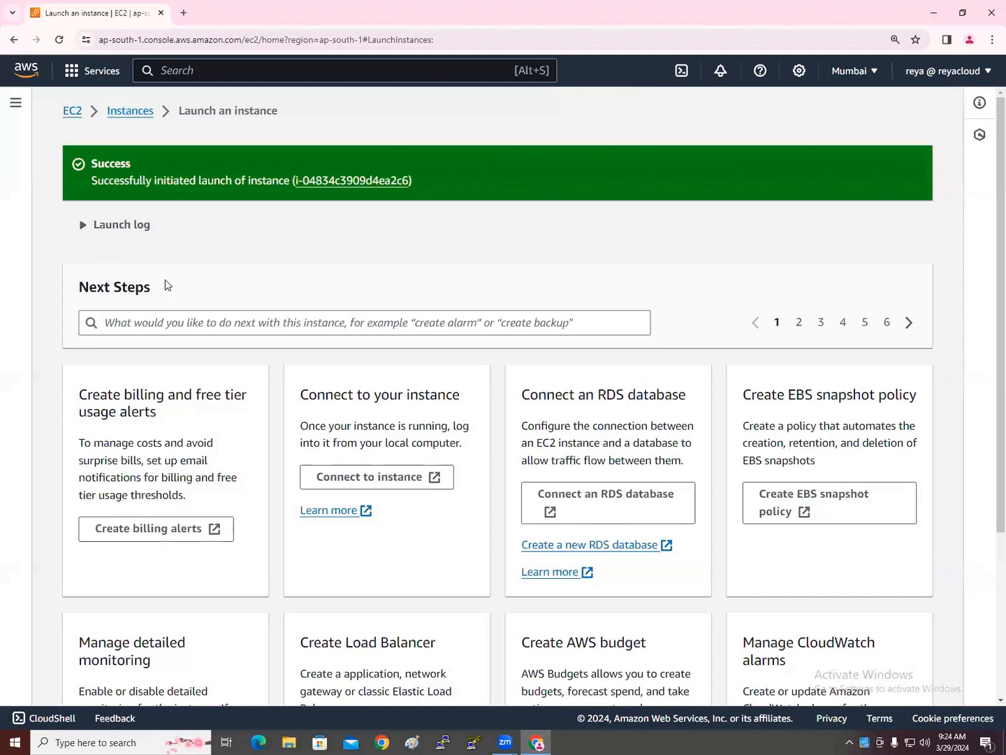
# Return to the Instances list and select WinServer1 to view its details
pyautogui.click(130, 112)
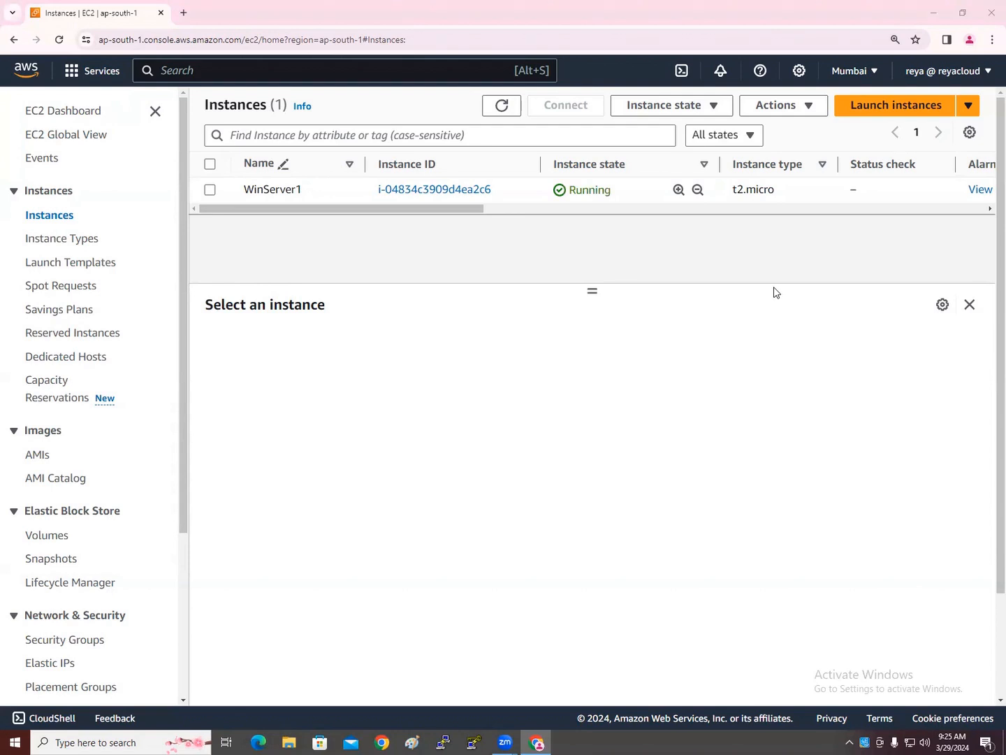
pyautogui.click(209, 190)
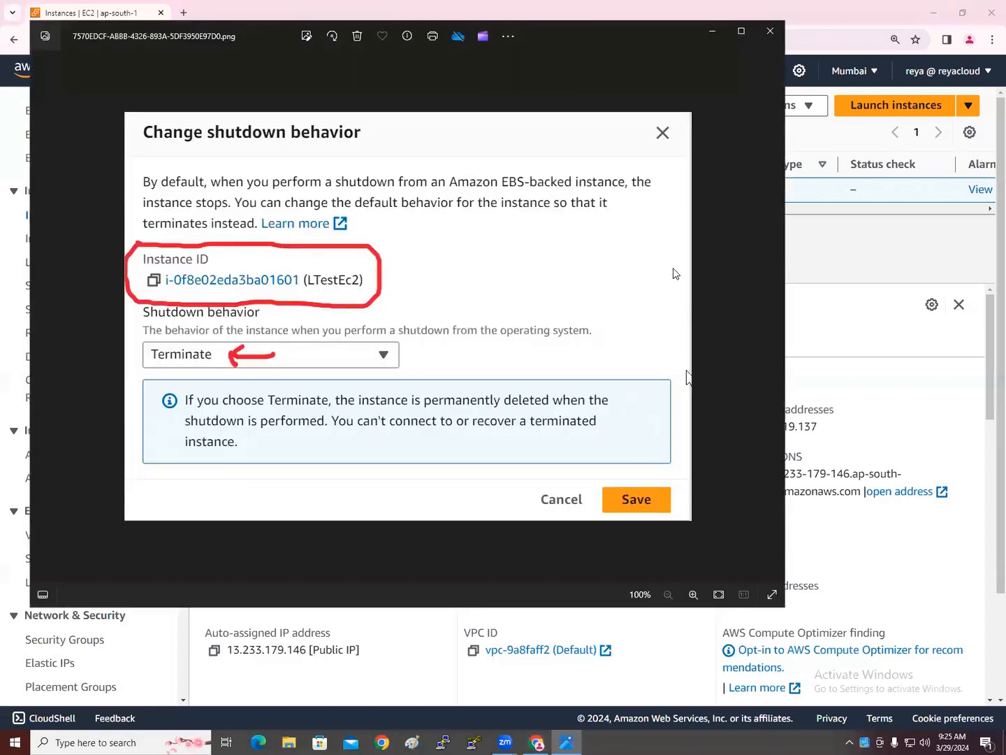
pyautogui.click(768, 32)
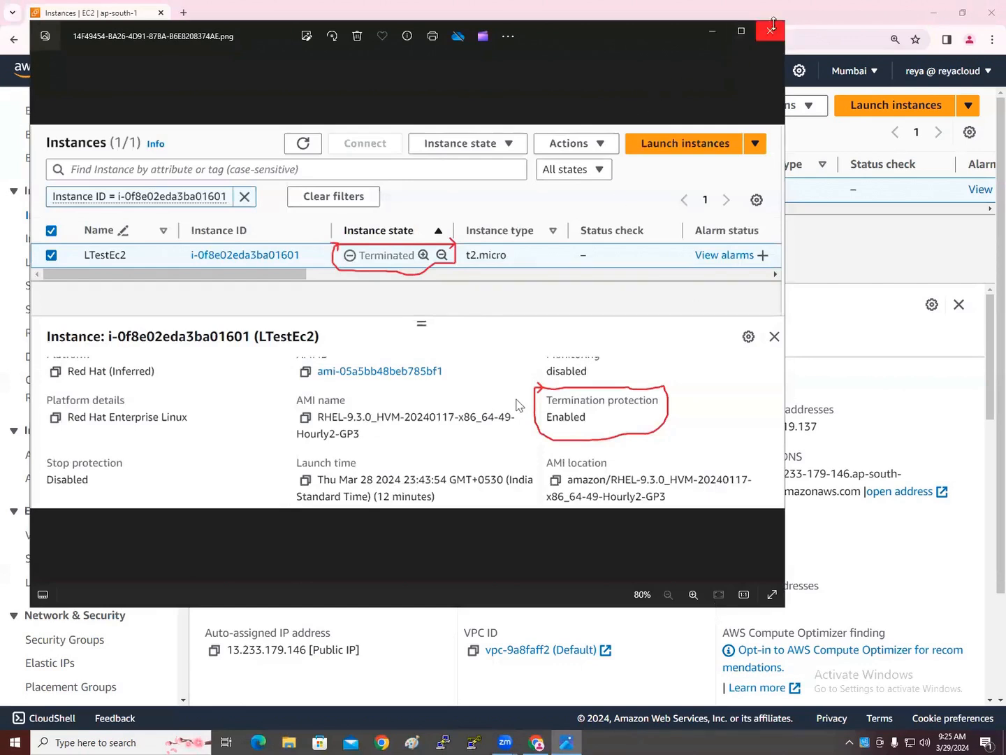
pyautogui.click(771, 28)
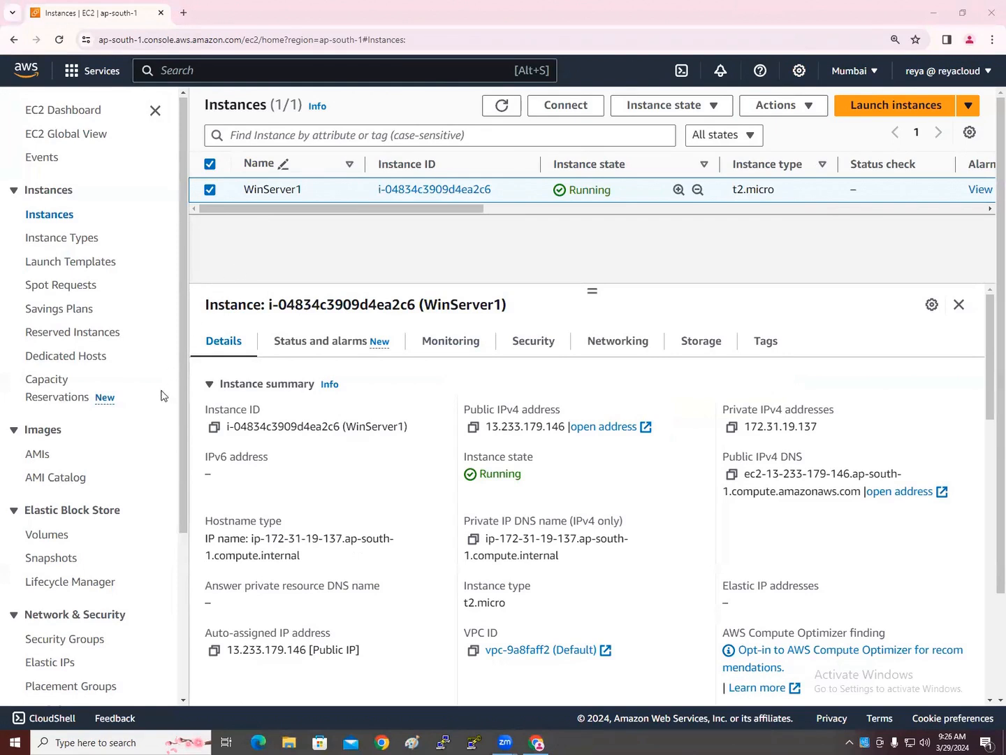
pyautogui.scroll(-1, 105, 434)
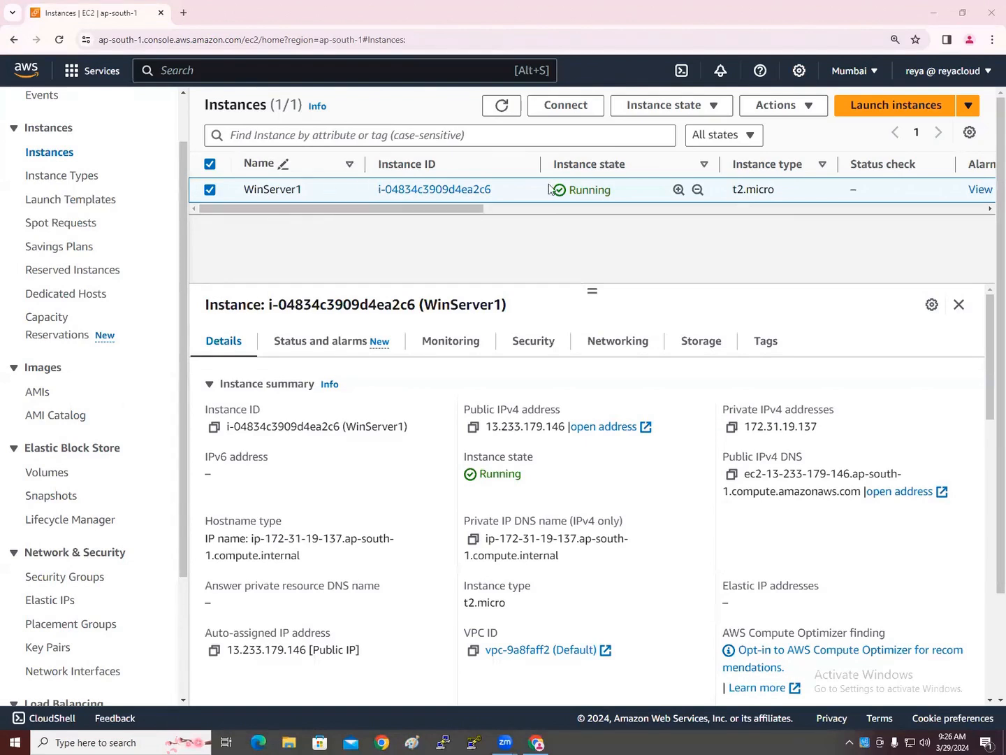
# Launch another instance like WinServer1 and rename it WinServer2
pyautogui.click(806, 106)
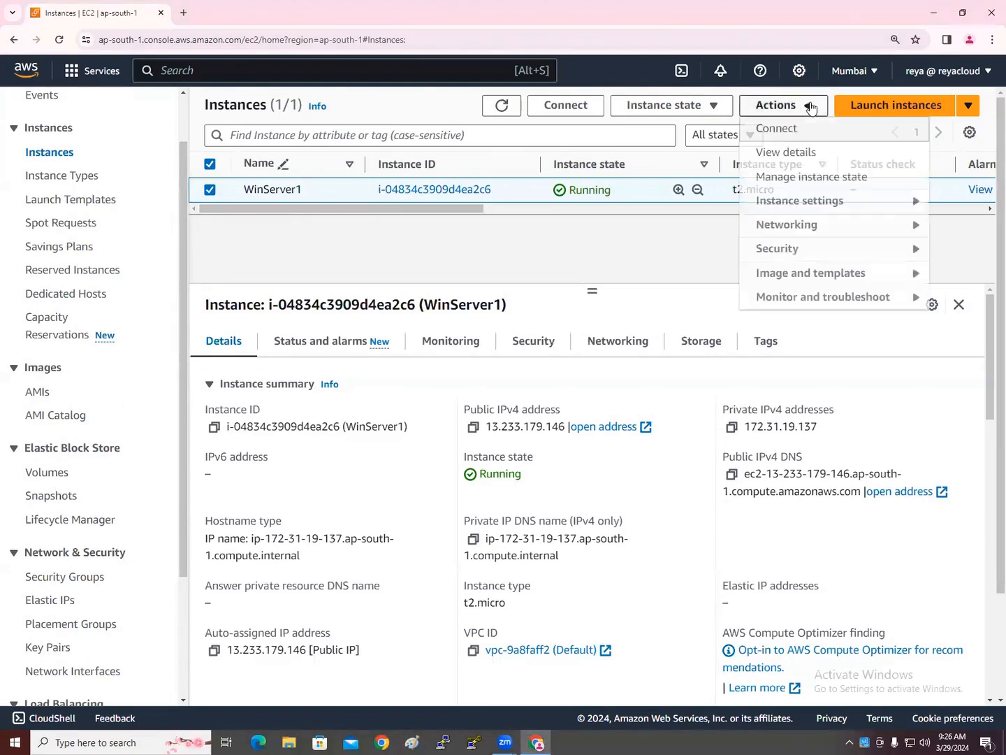
pyautogui.moveTo(858, 276)
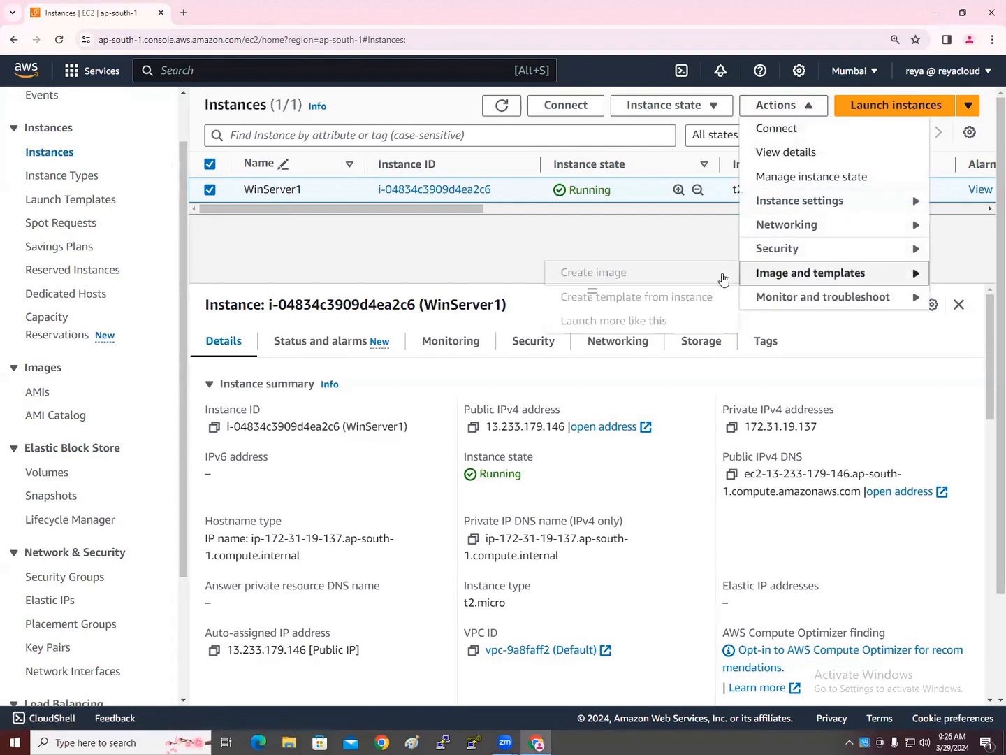
pyautogui.click(636, 322)
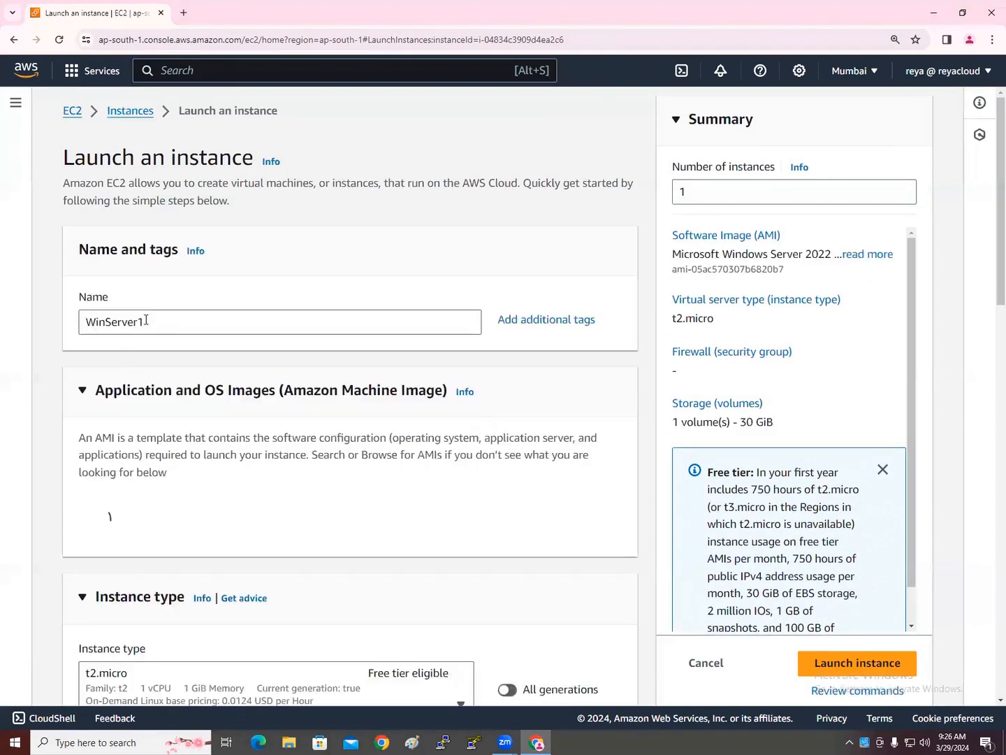
pyautogui.click(151, 323)
pyautogui.press('BackSpace')
pyautogui.write('2')
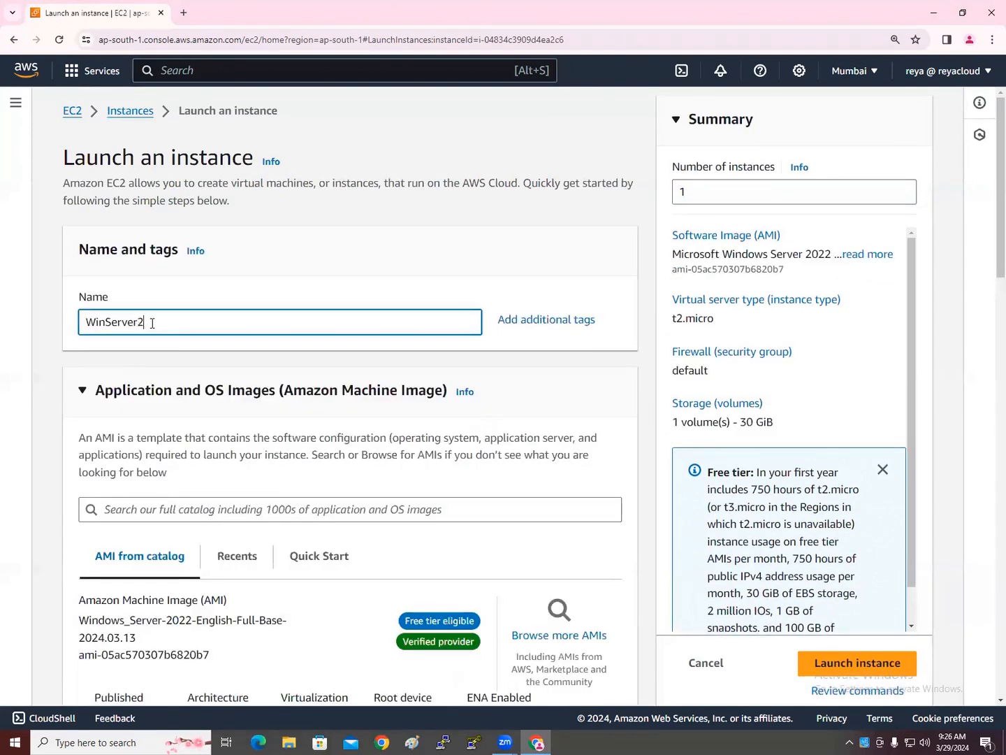
# Use key pair 9AMBATCH and subnet-dd942a91, launch WinServer2, and return to Instances
pyautogui.scroll(-2, 223, 400)
pyautogui.scroll(-1, 223, 400)
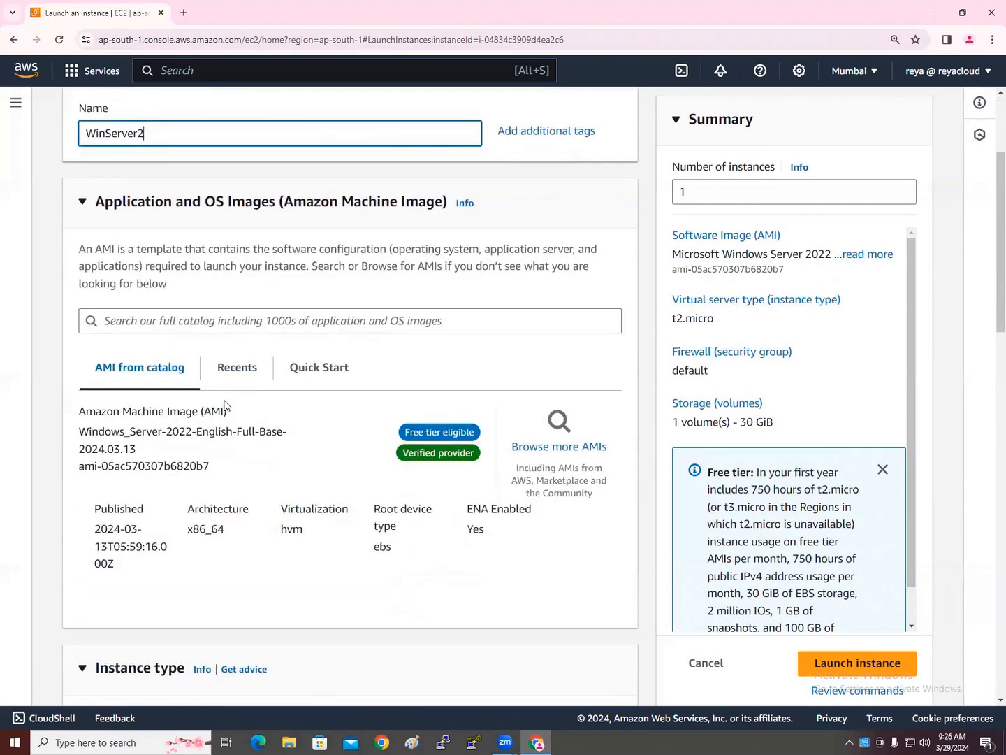
pyautogui.scroll(-6, 152, 458)
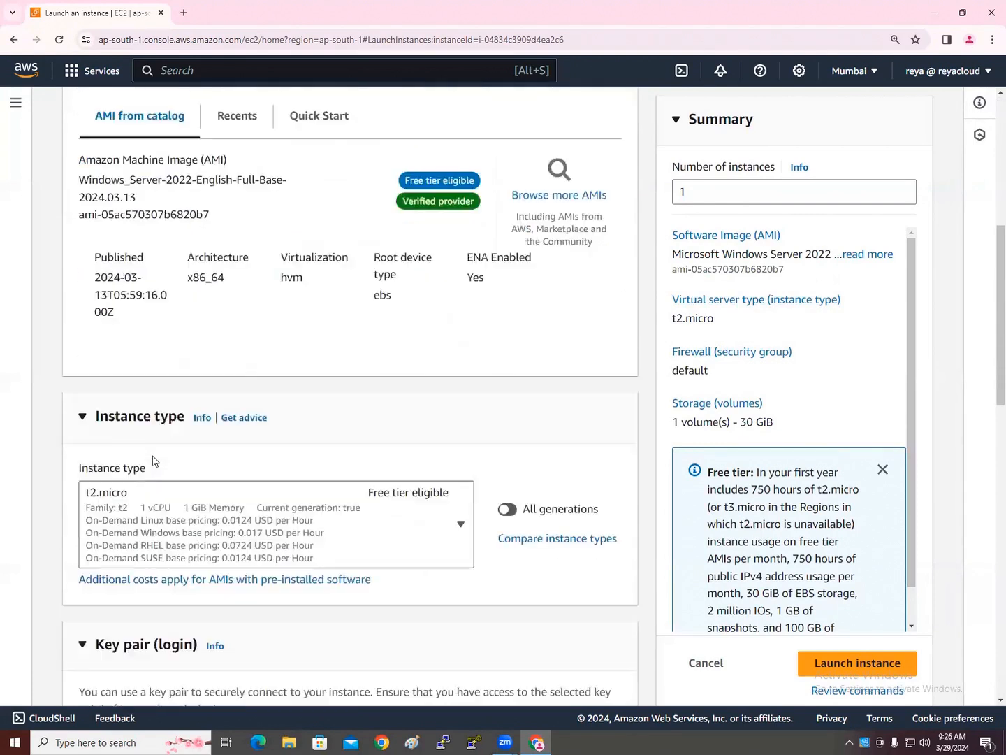
pyautogui.scroll(-3, 153, 458)
pyautogui.click(175, 390)
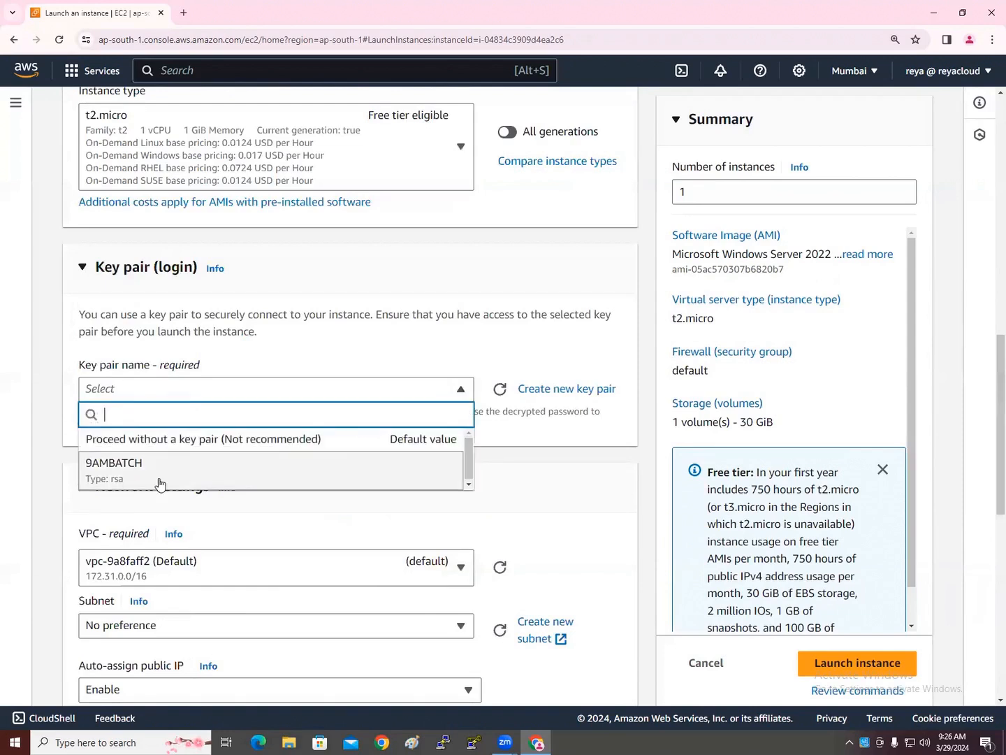
pyautogui.click(158, 480)
pyautogui.scroll(-4, 178, 518)
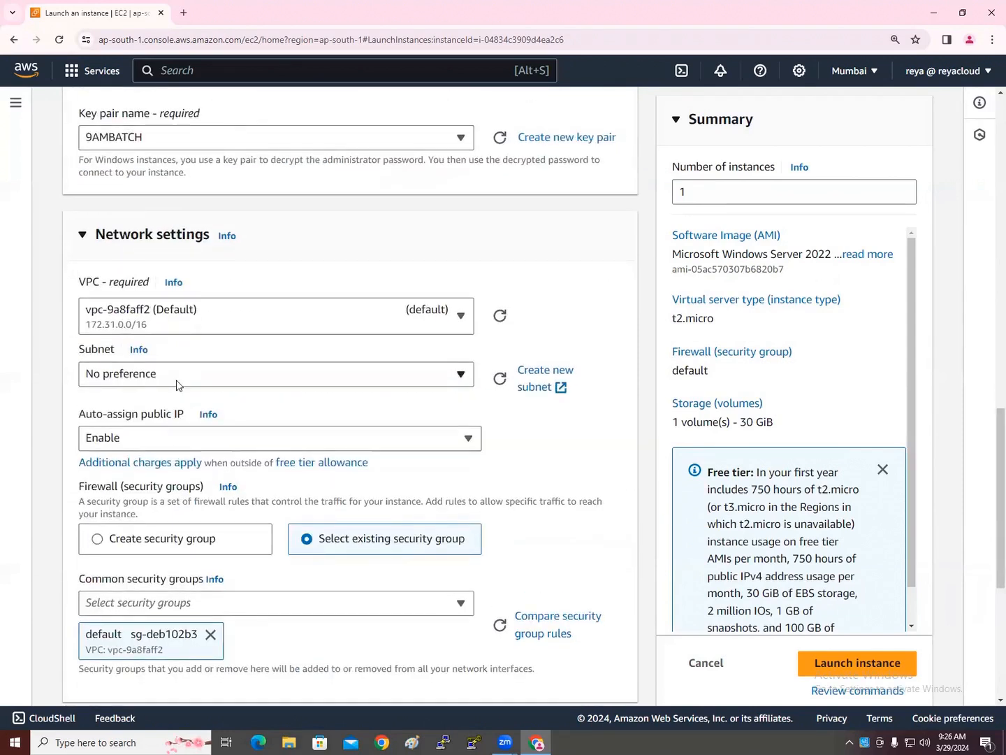
pyautogui.click(179, 381)
pyautogui.click(381, 517)
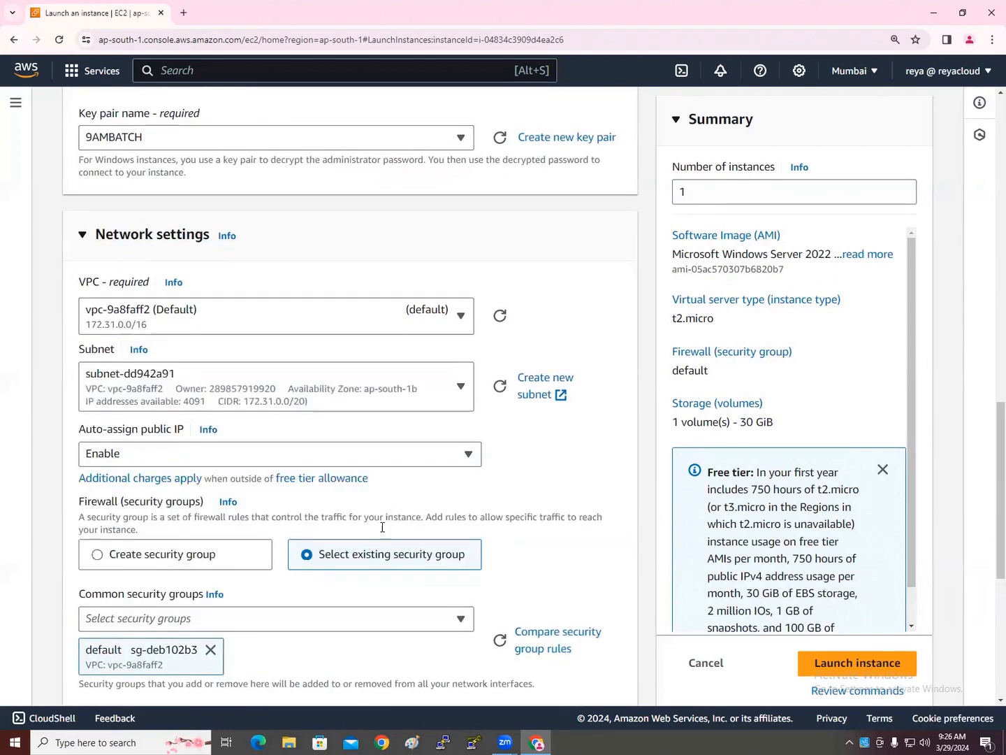
pyautogui.scroll(-6, 381, 553)
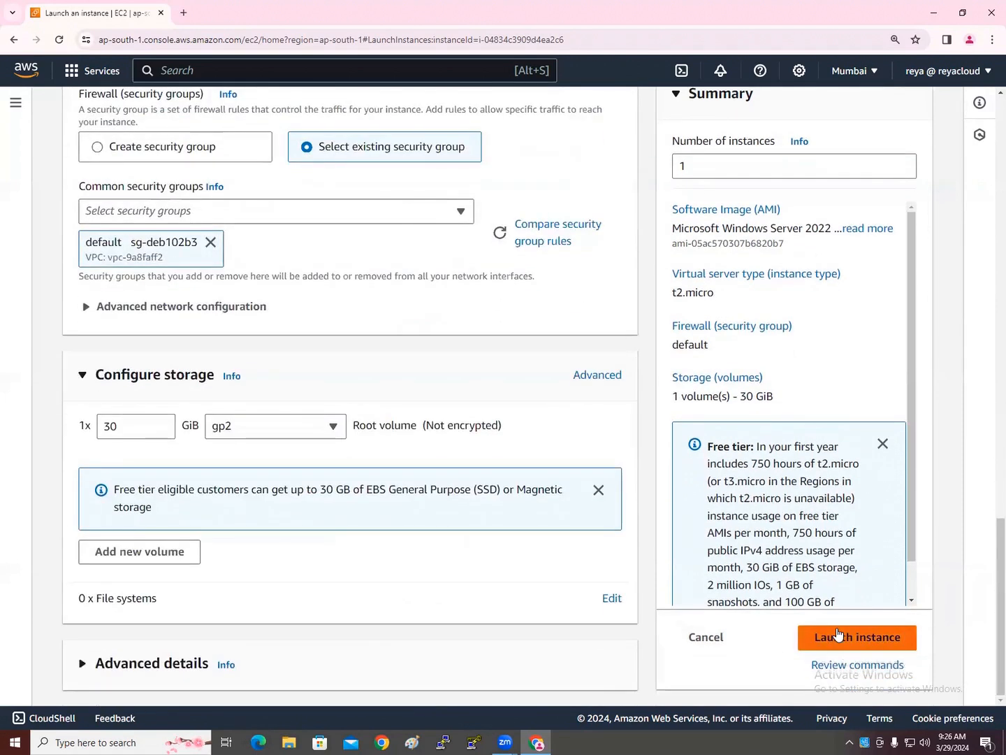
pyautogui.click(834, 699)
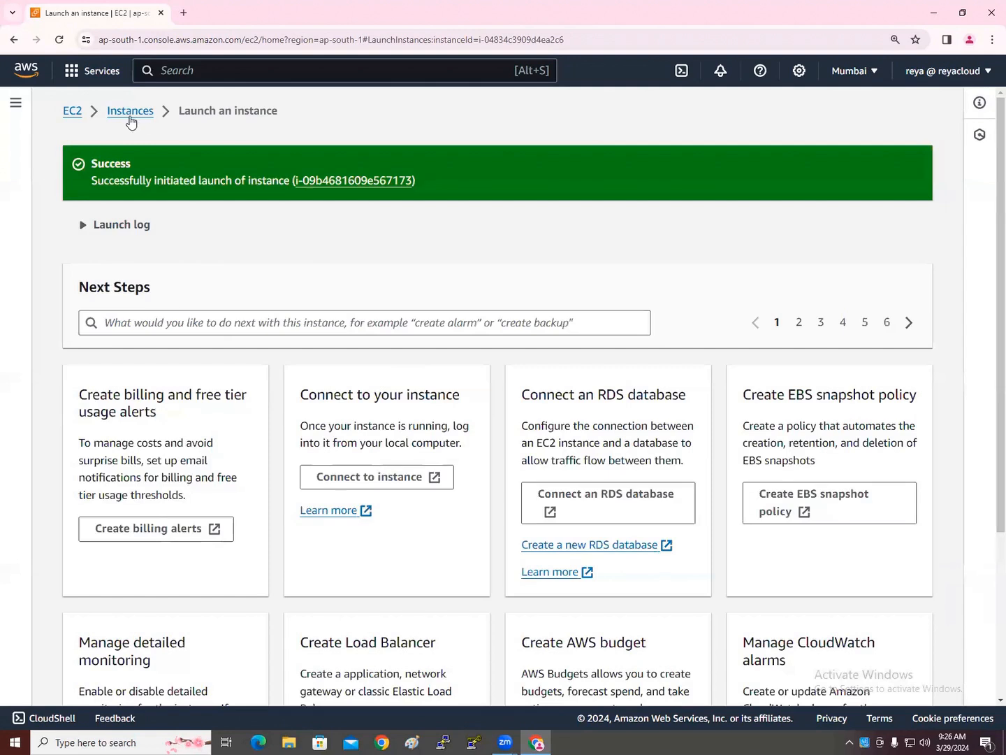
pyautogui.click(130, 114)
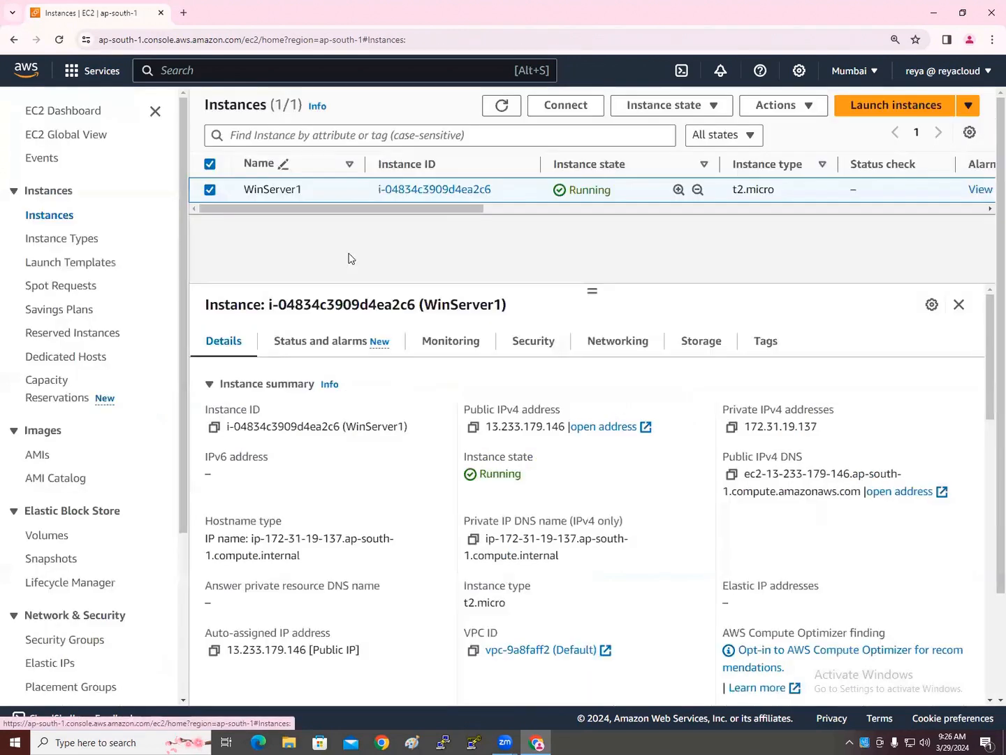
# Refresh the Instances list and sort it by Name
pyautogui.click(508, 108)
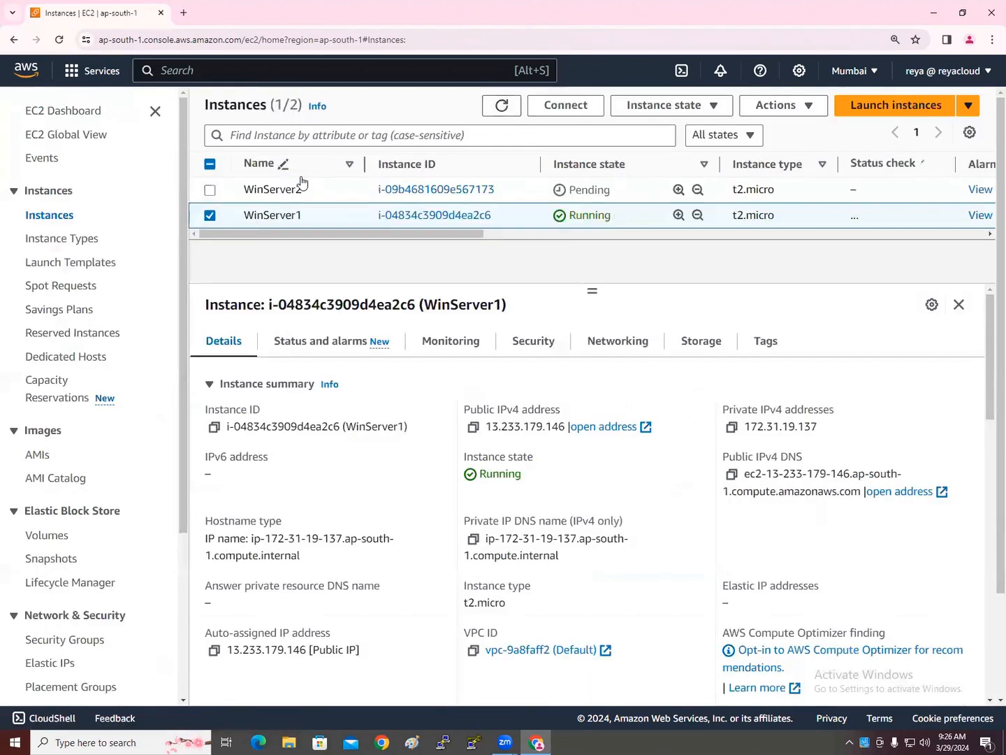
pyautogui.click(255, 163)
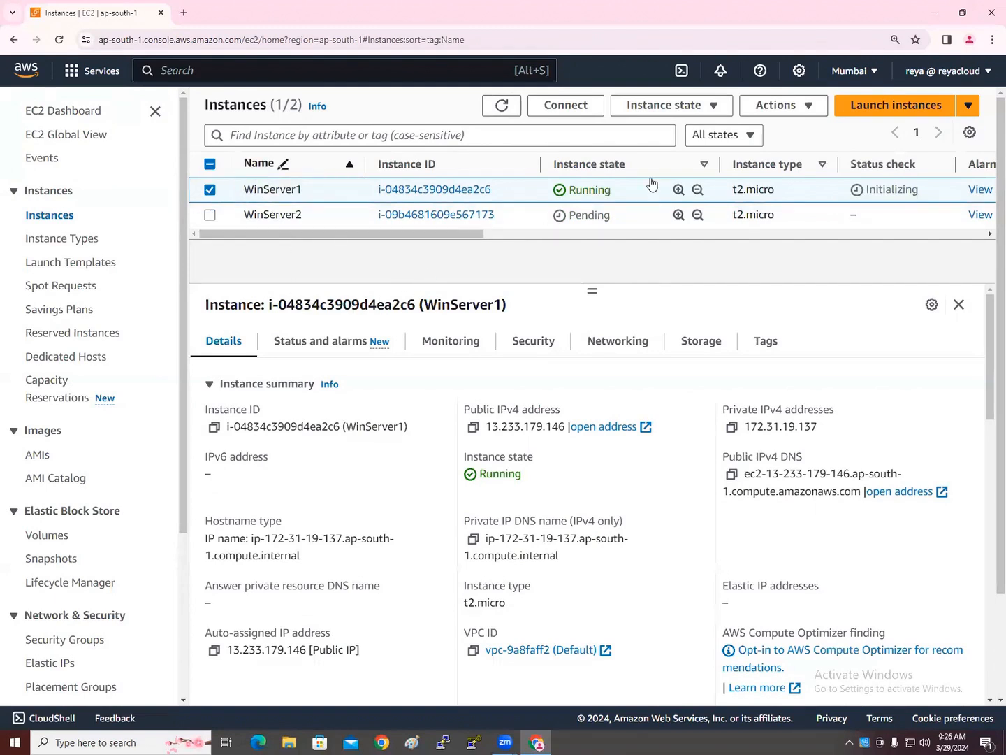
pyautogui.click(516, 110)
# Look over the EBS Volumes list, then return to the Instances list
pyautogui.scroll(-1, 38, 559)
pyautogui.click(55, 478)
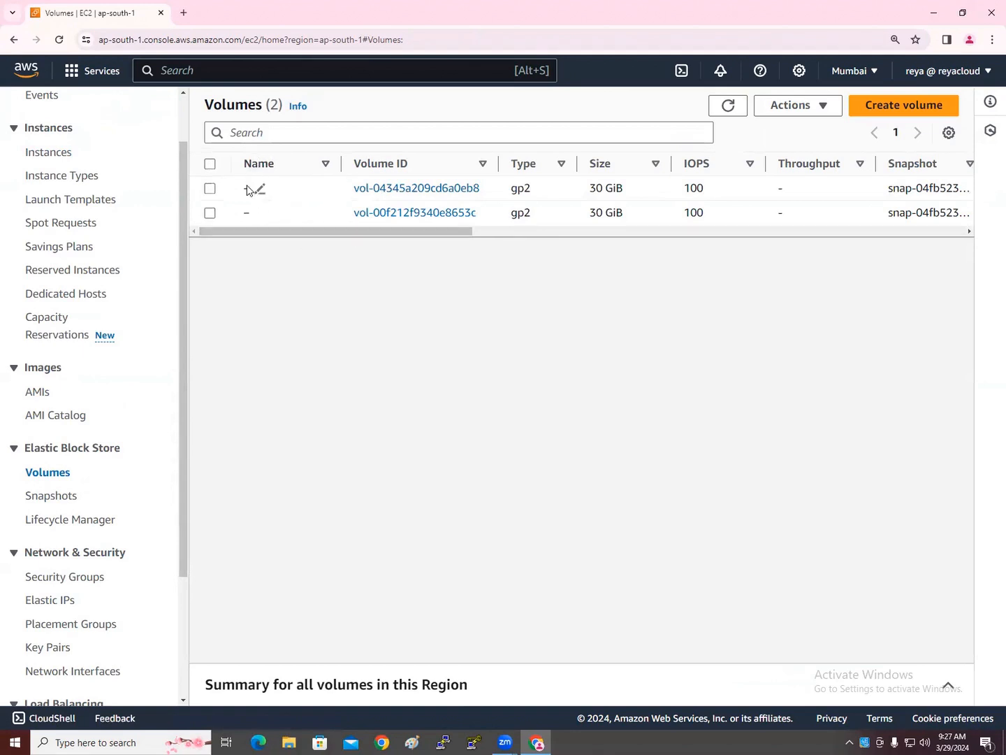
pyautogui.moveTo(259, 187)
pyautogui.moveTo(312, 233); pyautogui.dragTo(277, 233)
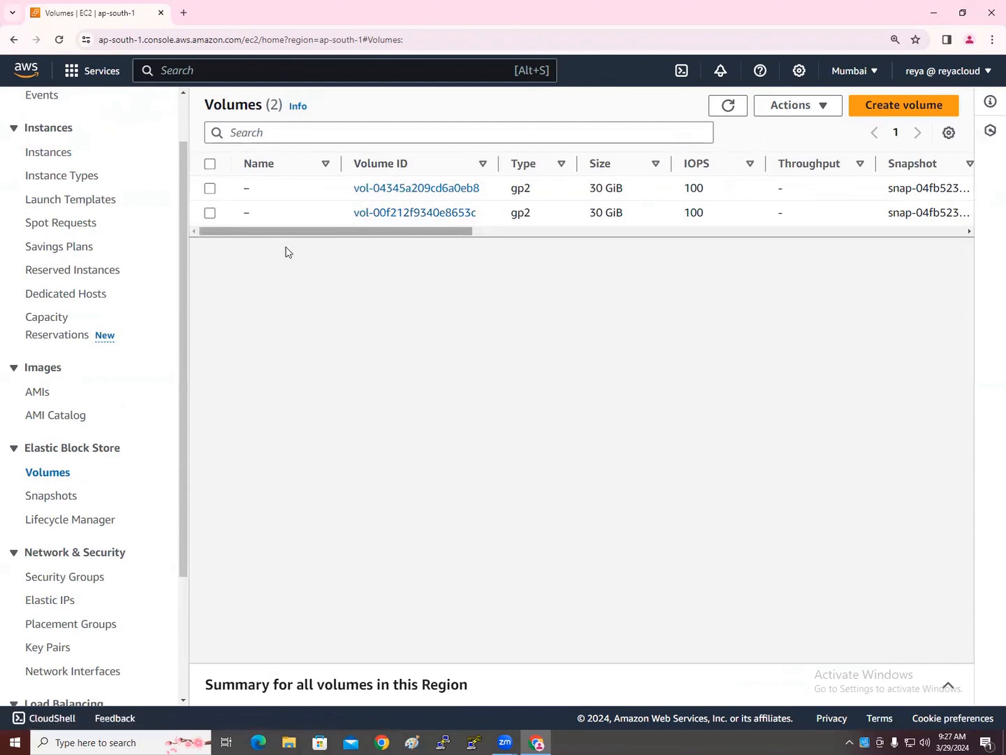
pyautogui.scroll(2, 98, 348)
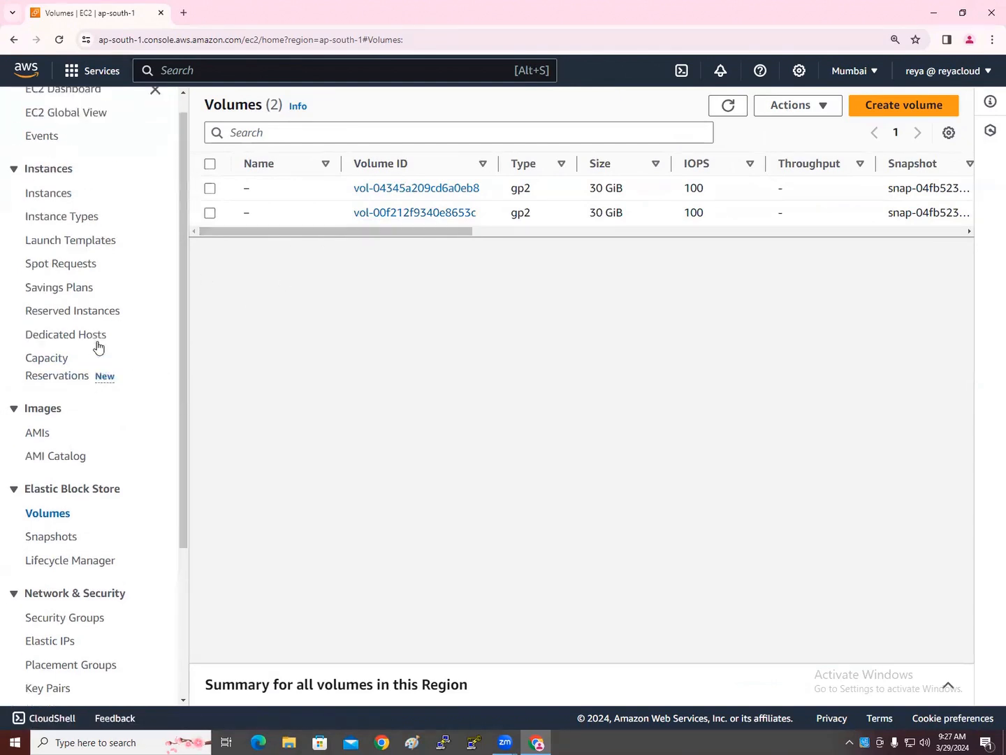
pyautogui.click(56, 218)
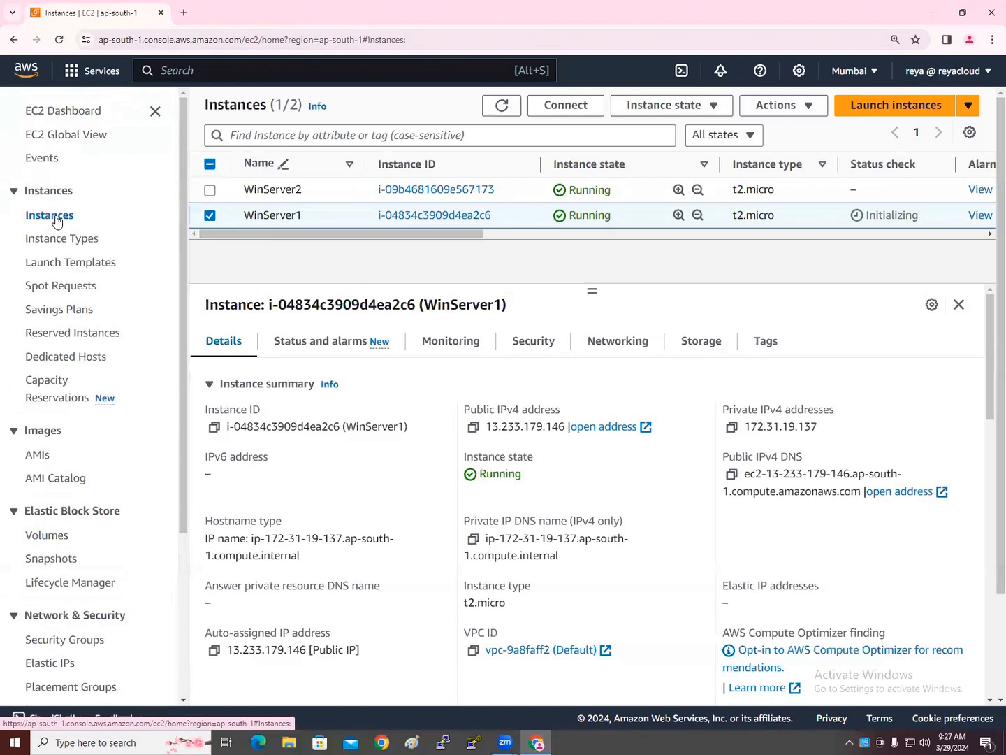
# Check WinServer1's root volume, then select the first 30 GiB volume in the Volumes list
pyautogui.click(714, 347)
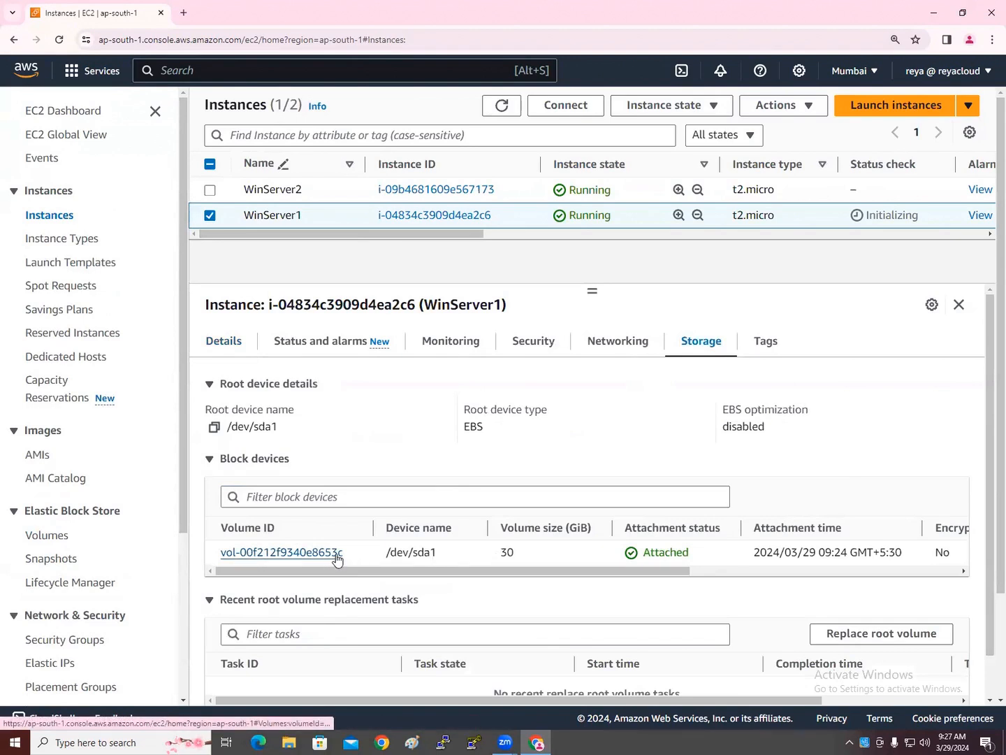
pyautogui.scroll(-2, 83, 595)
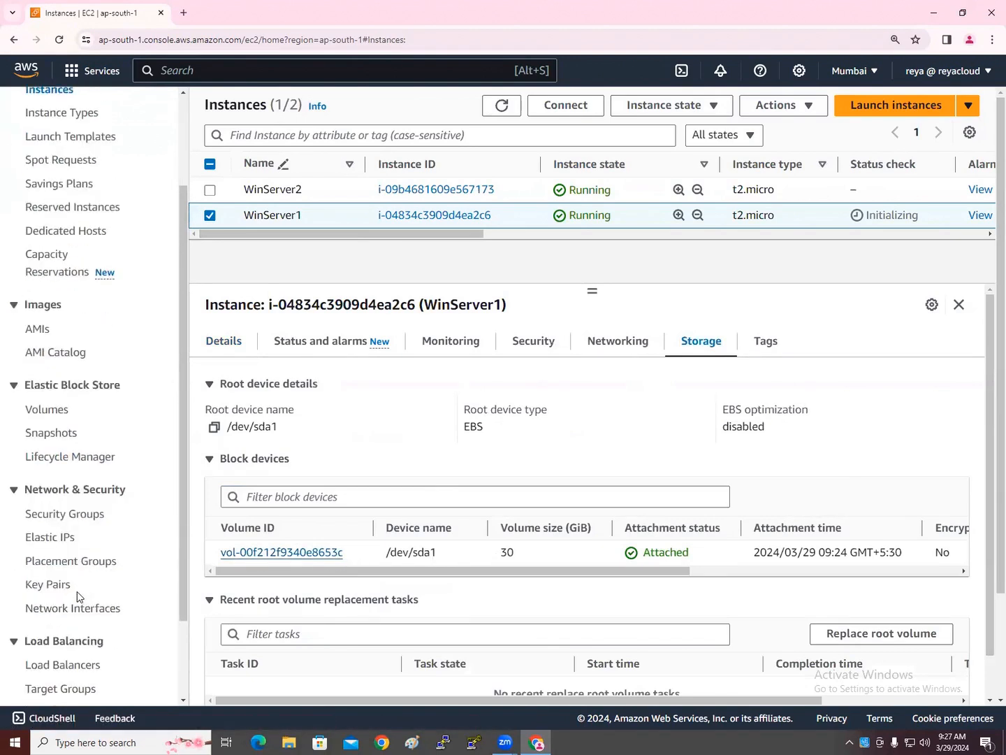
pyautogui.click(52, 417)
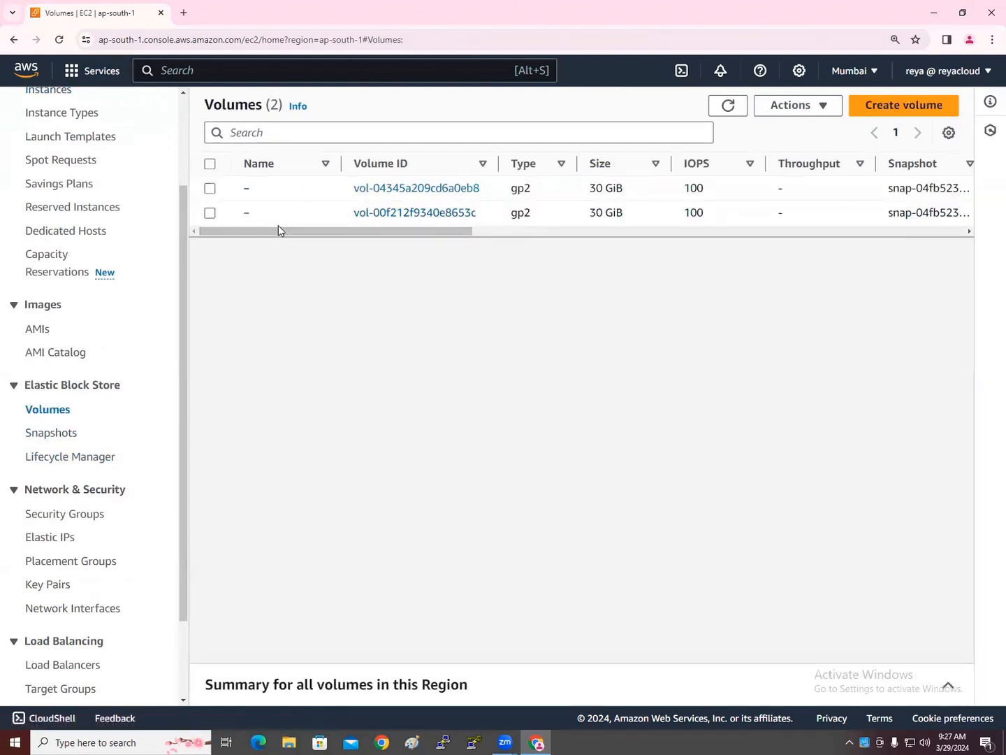
pyautogui.click(211, 189)
pyautogui.moveTo(275, 234); pyautogui.dragTo(570, 243)
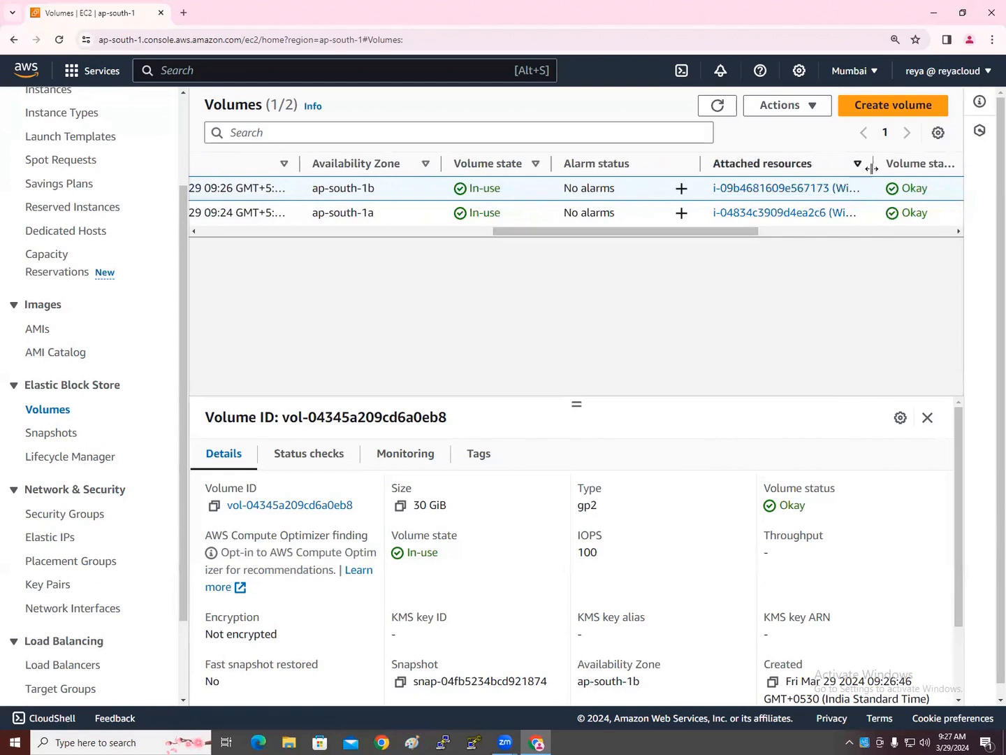
pyautogui.moveTo(843, 163); pyautogui.dragTo(949, 161)
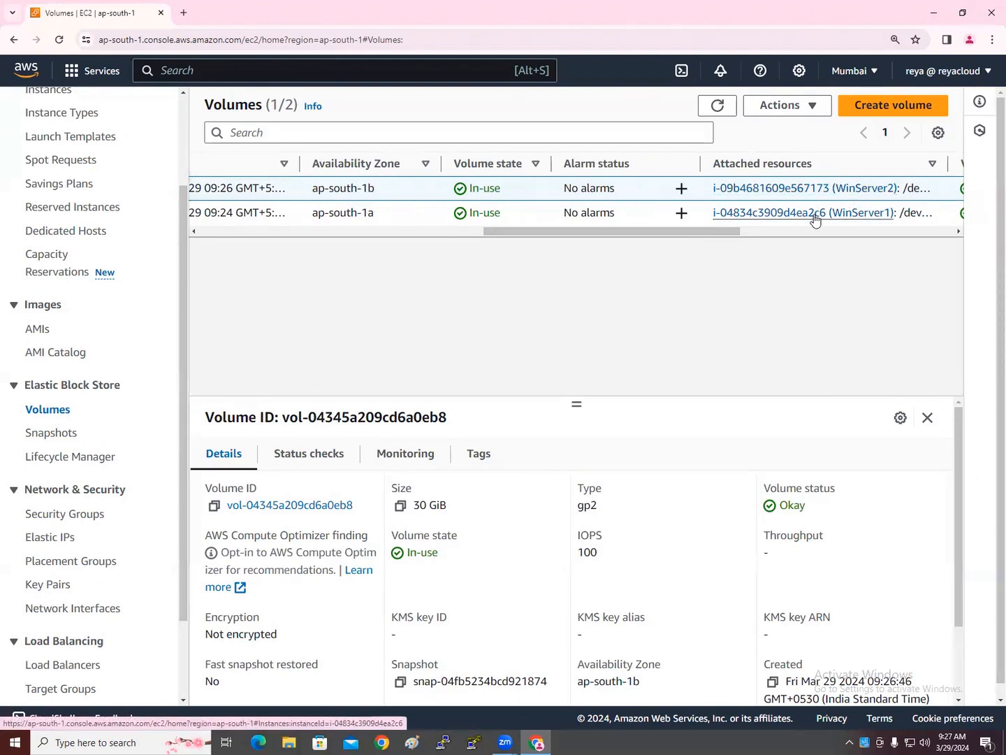
pyautogui.moveTo(666, 233); pyautogui.dragTo(364, 234)
# Name the first volume Server2 ROOT Volume
pyautogui.click(258, 190)
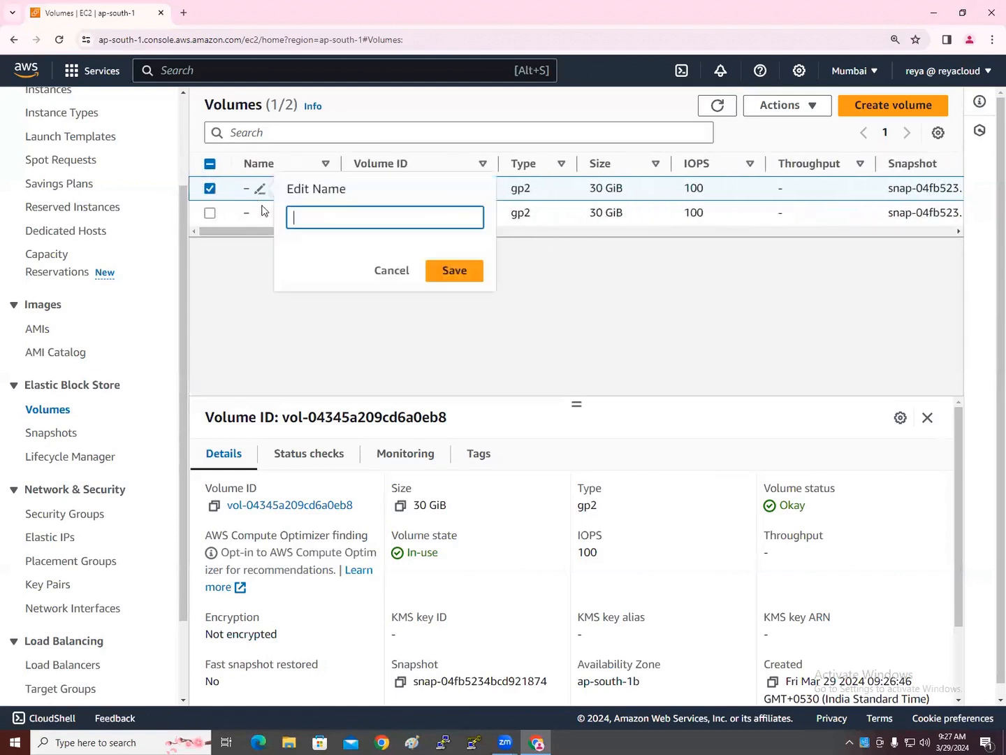
pyautogui.write('Server2 ROOT VOlu')
pyautogui.press('BackSpace')
pyautogui.press('BackSpace')
pyautogui.press('BackSpace')
pyautogui.write('olume')
pyautogui.hotkey('ctrl', 'a')
pyautogui.hotkey('ctrl', 'c')
pyautogui.click(454, 270)
# Name the second volume Server1 ROOT Volume and sort the volumes by Name
pyautogui.click(260, 214)
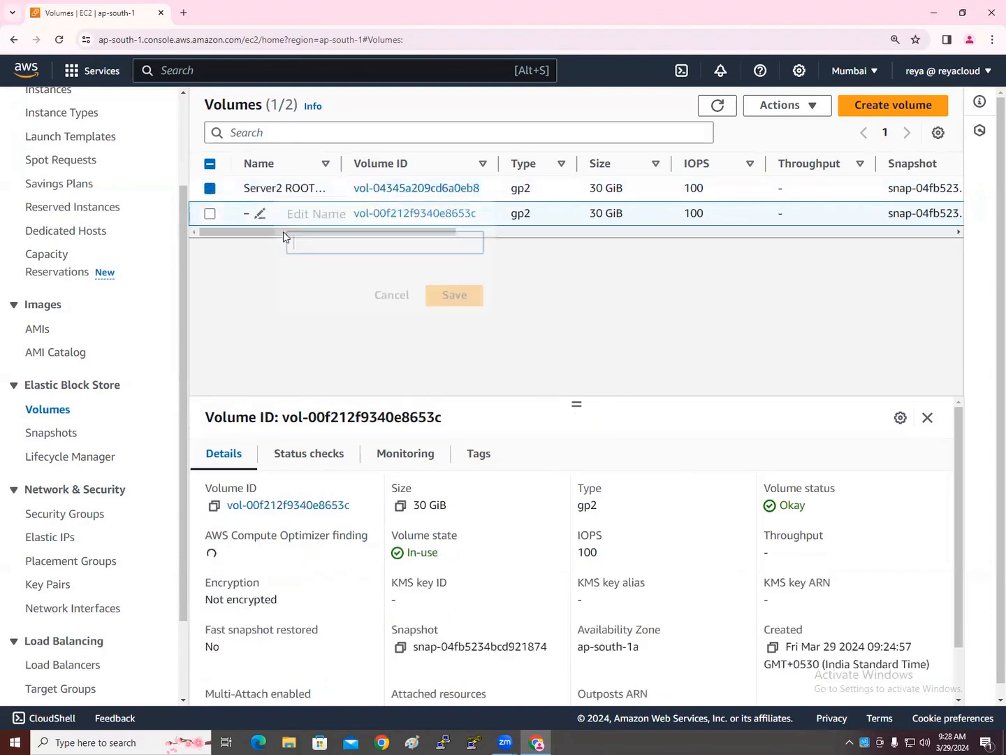
pyautogui.hotkey('ctrl', 'v')
pyautogui.click(332, 244)
pyautogui.press('BackSpace')
pyautogui.write('1')
pyautogui.click(440, 293)
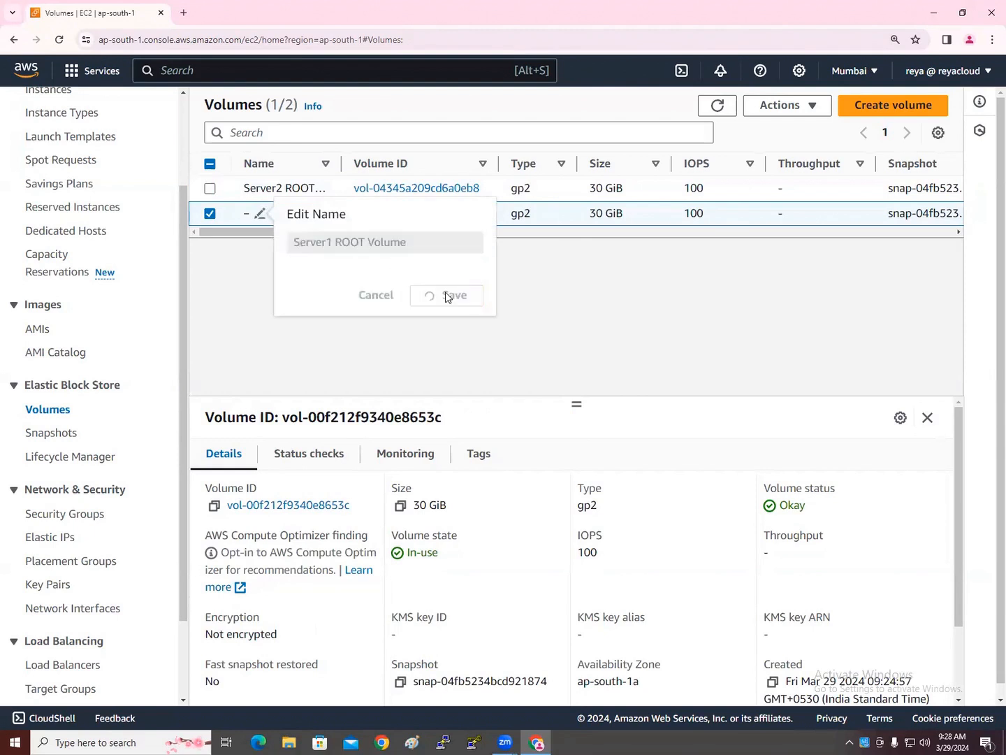
pyautogui.click(260, 163)
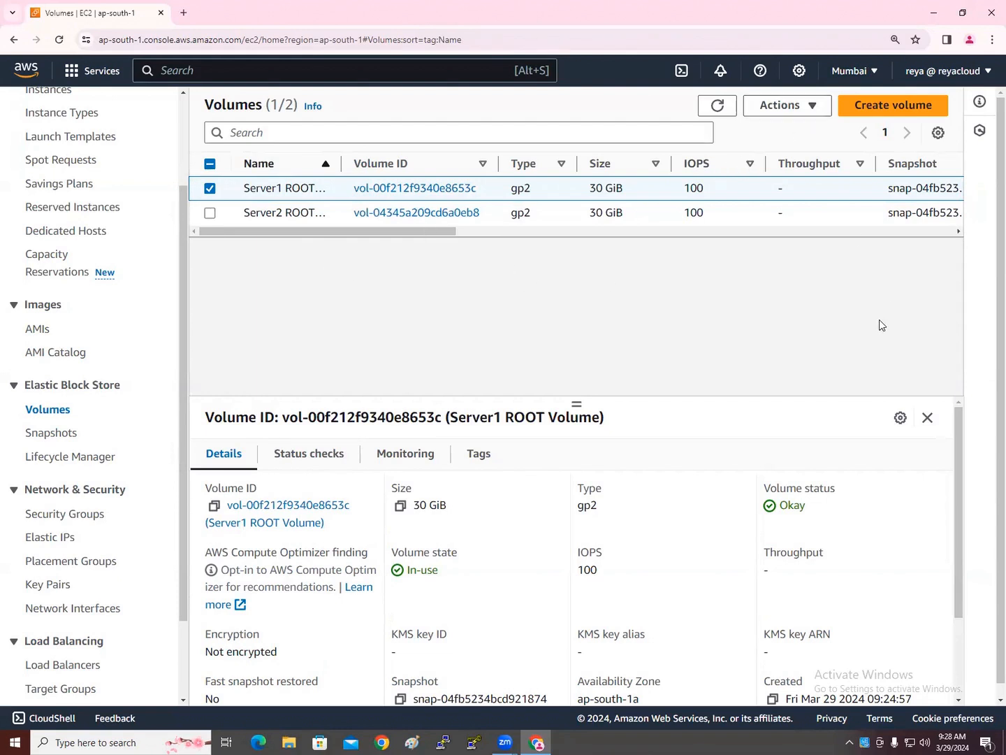
pyautogui.click(789, 105)
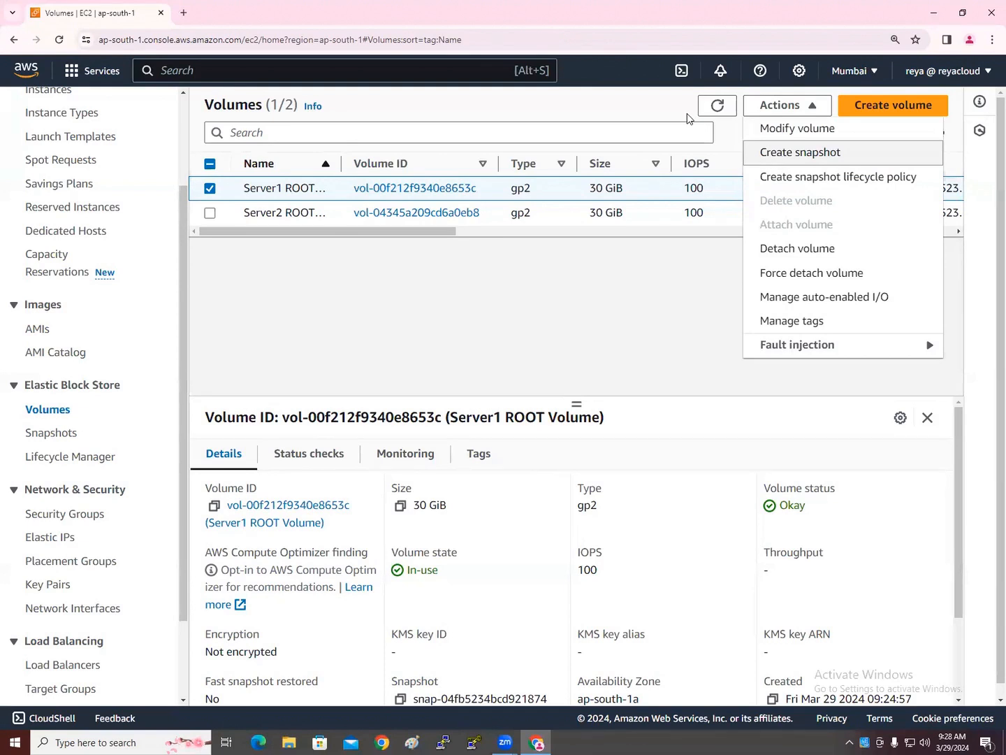
# Create a snapshot of Server1 ROOT Volume with the description WinSnap
pyautogui.click(799, 153)
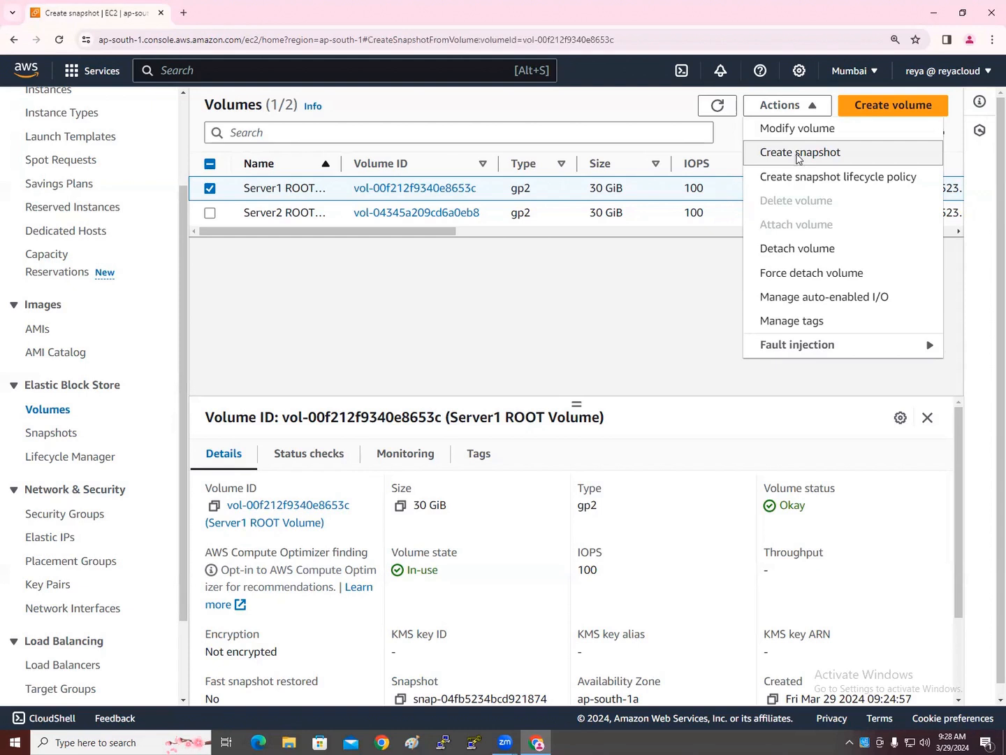
pyautogui.click(155, 356)
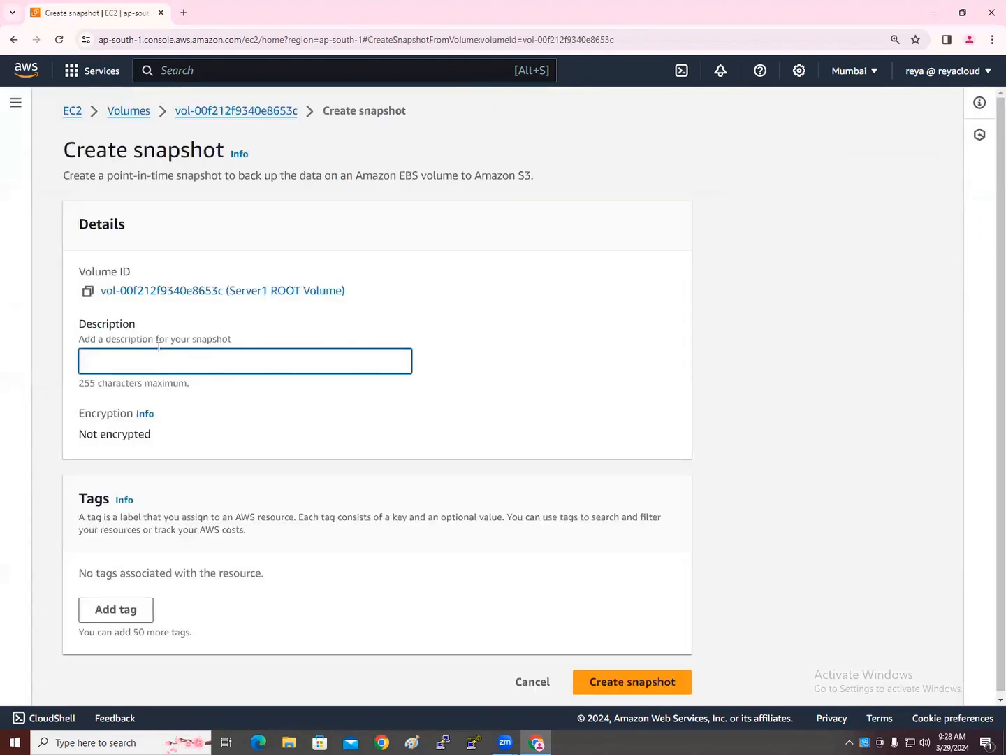
pyautogui.write('WinSnap')
pyautogui.click(664, 673)
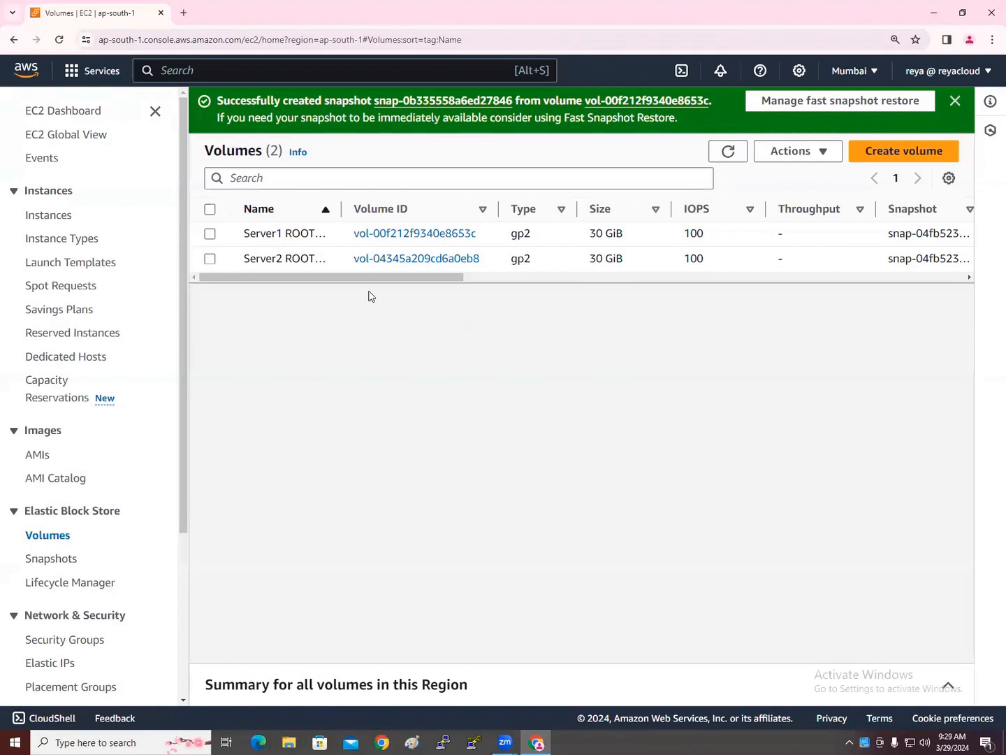
# Dismiss the snapshot banner, check Snapshots, then select Server1 ROOT Volume in Volumes
pyautogui.scroll(-2, 135, 425)
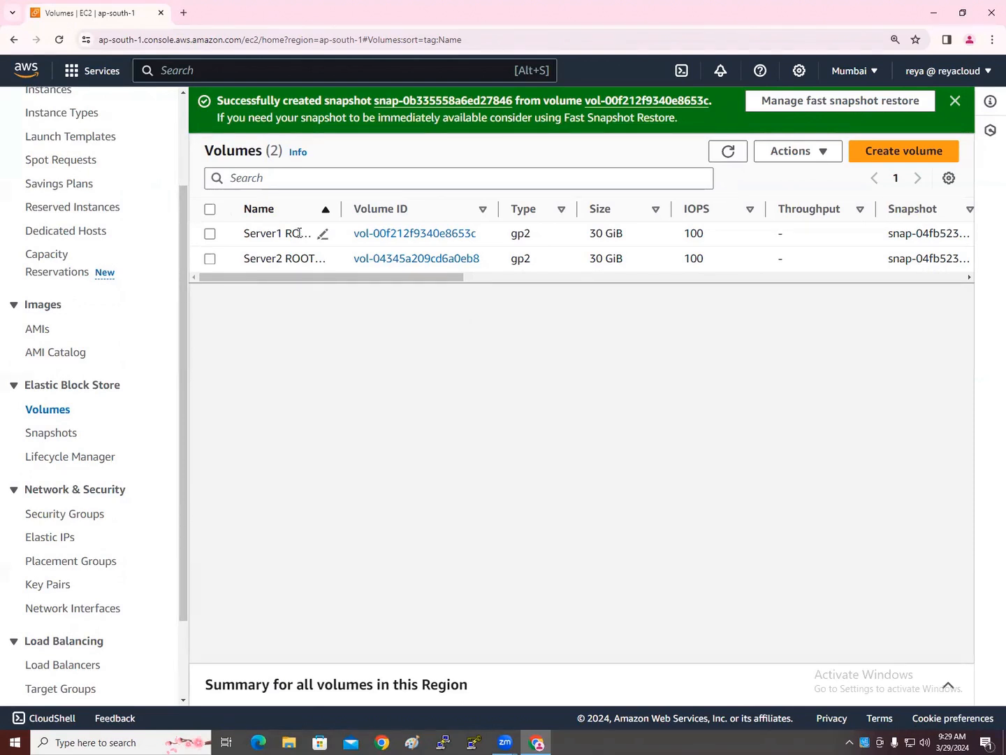
pyautogui.click(955, 102)
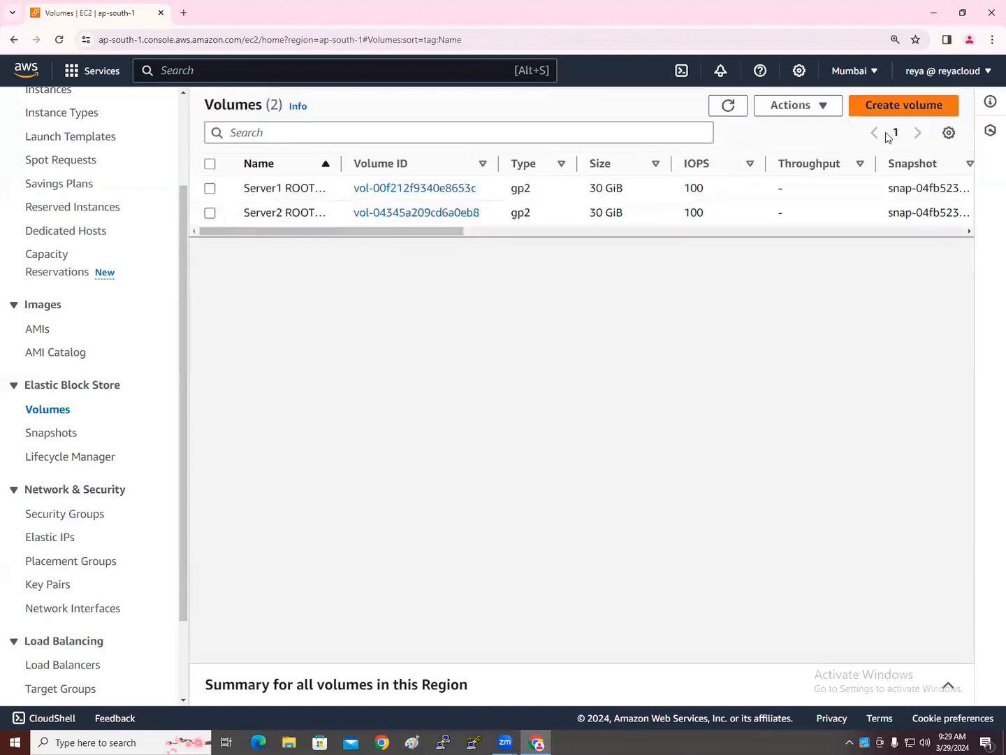
pyautogui.click(62, 435)
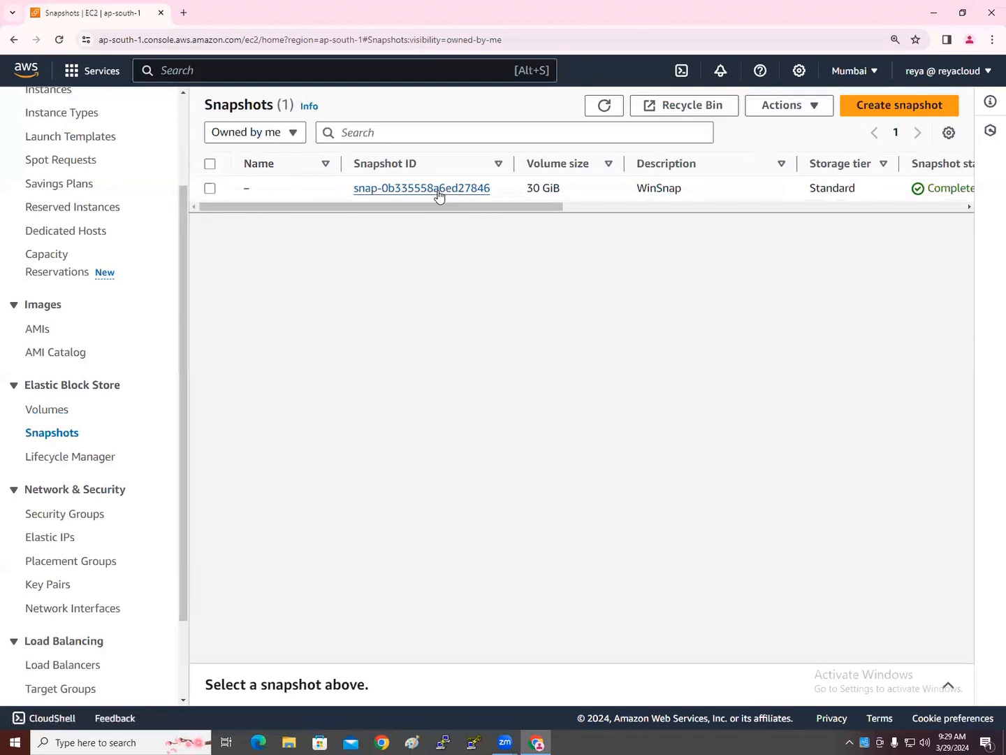
pyautogui.click(59, 414)
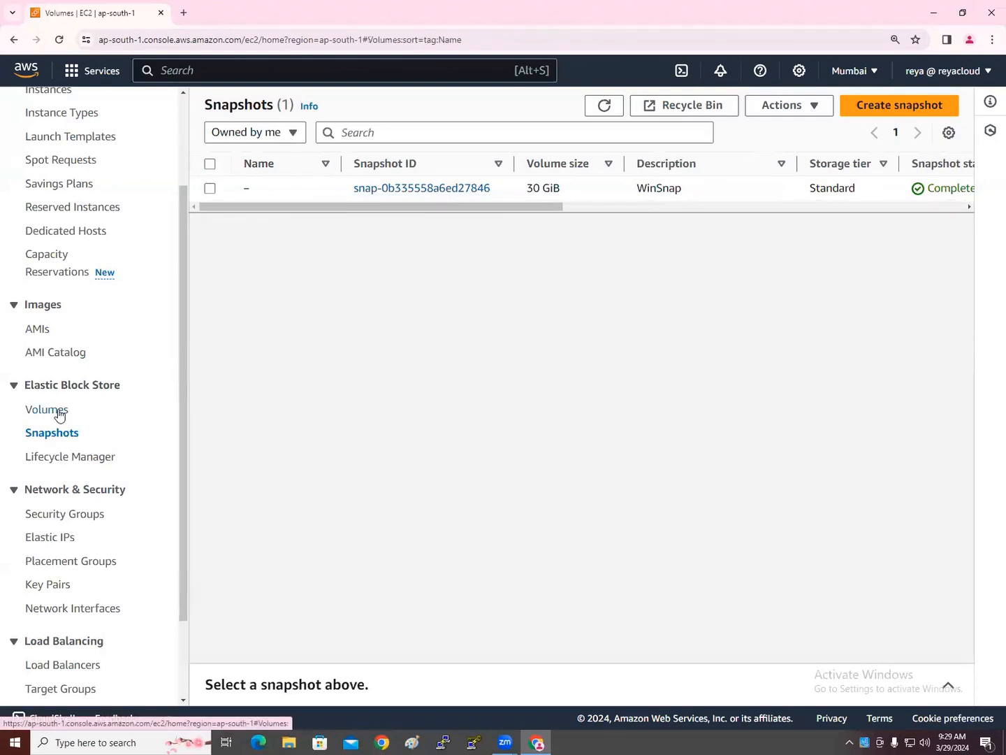
pyautogui.click(210, 188)
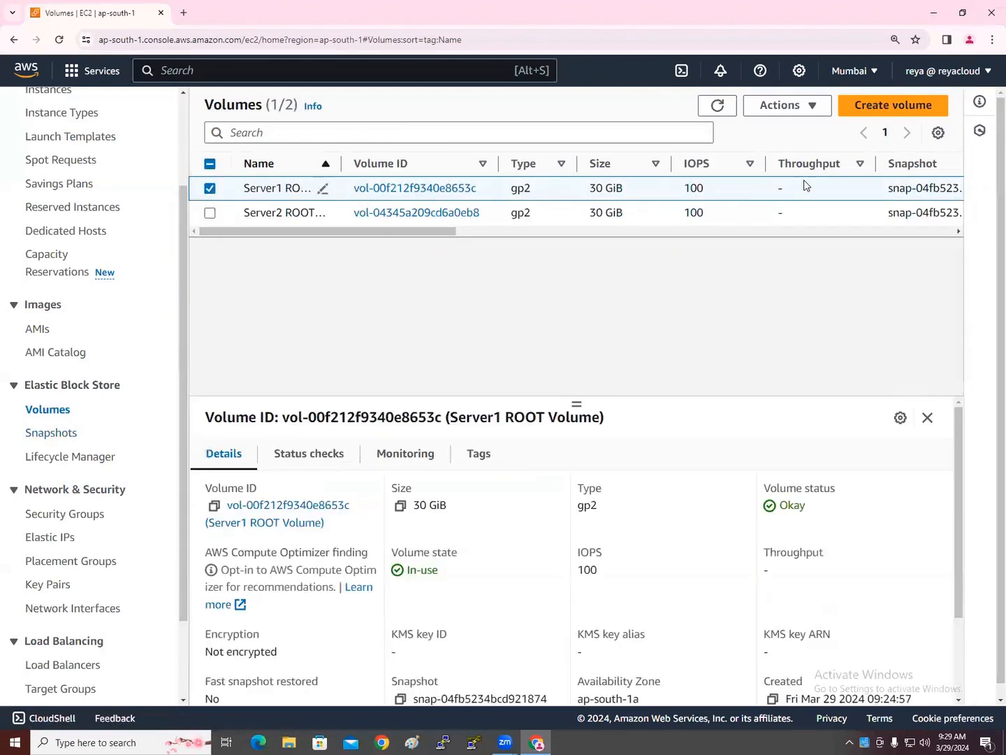
# Bring up the Detach volume confirmation for vol-00f212f9340e8653c (Server1 ROOT Volume) from the Actions menu
pyautogui.click(810, 107)
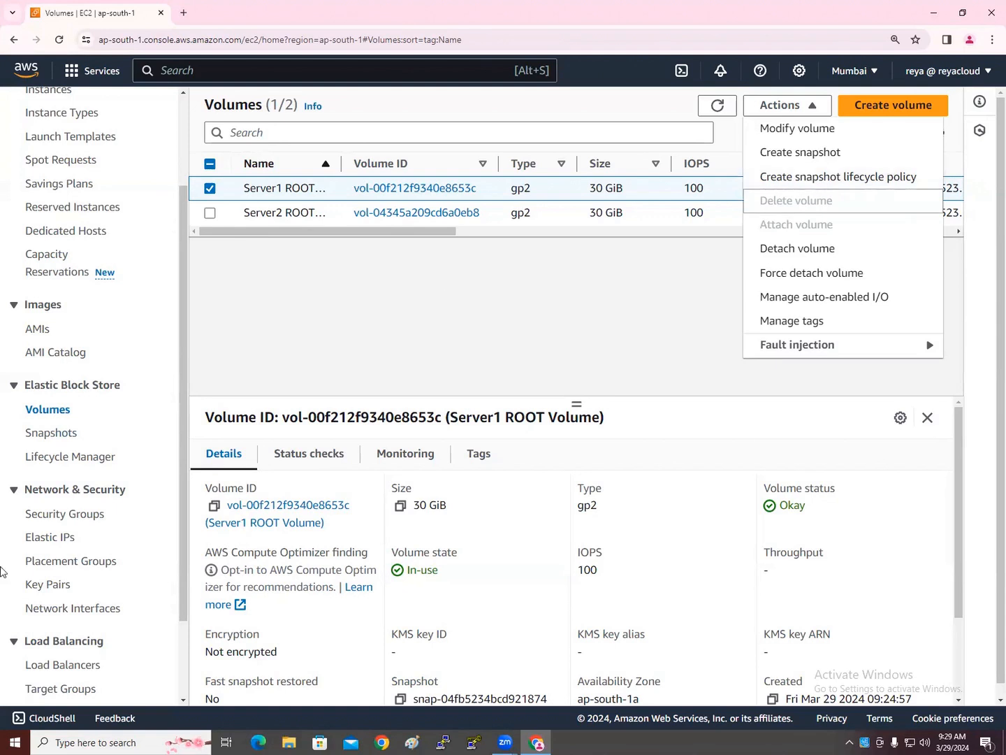
pyautogui.scroll(-3, 72, 636)
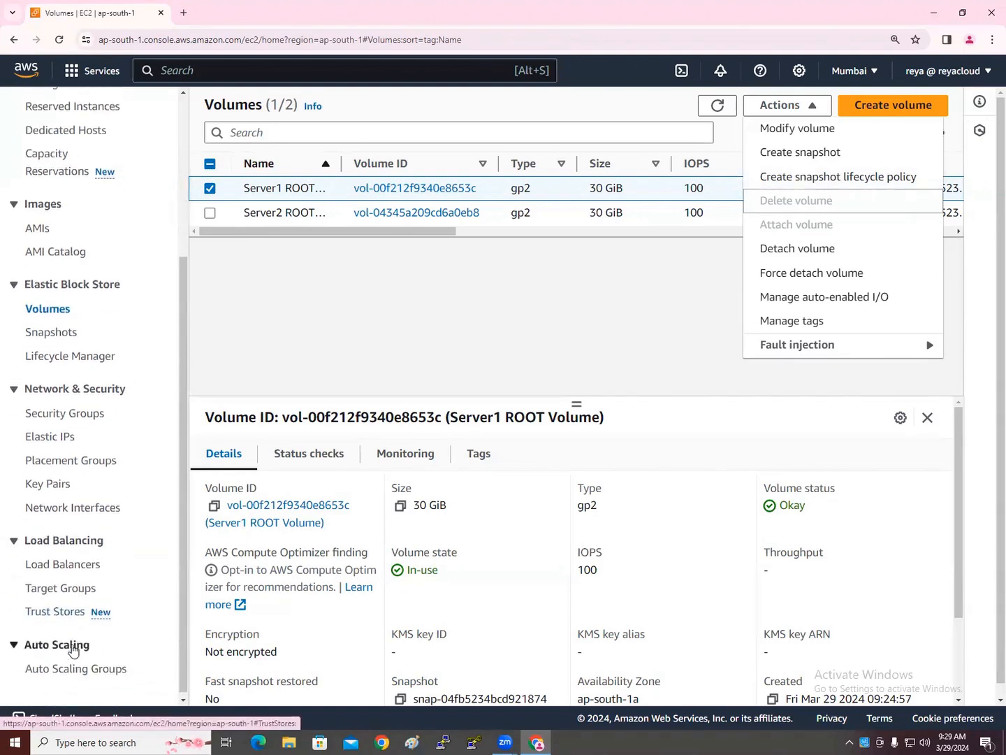
pyautogui.scroll(2, 89, 428)
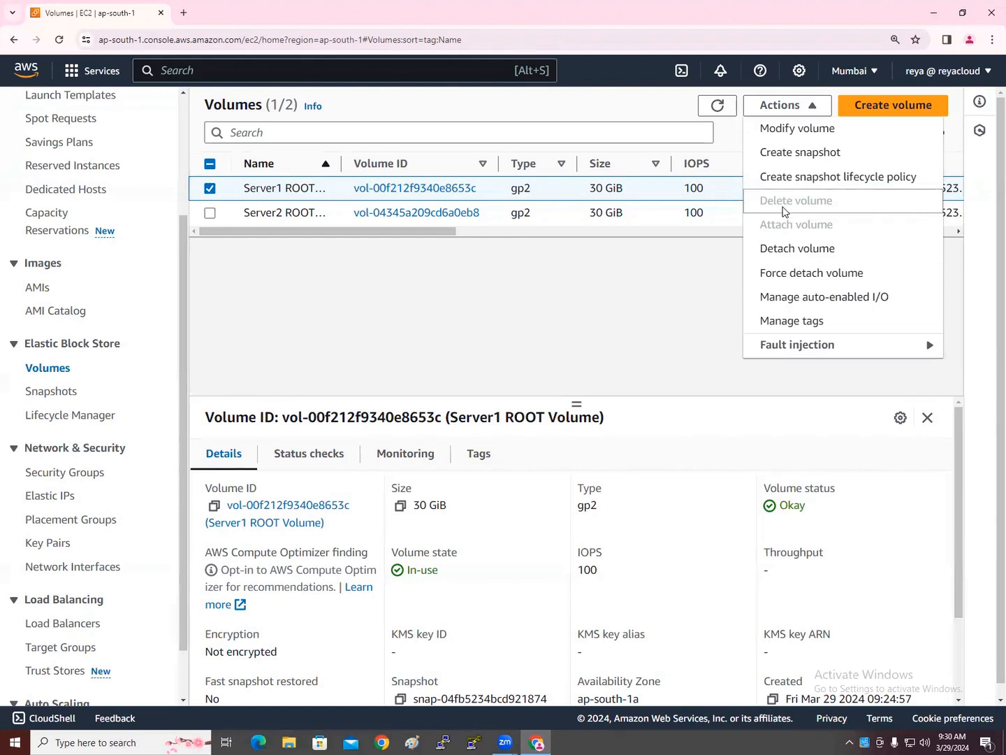
pyautogui.click(392, 258)
pyautogui.moveTo(401, 235); pyautogui.dragTo(646, 245)
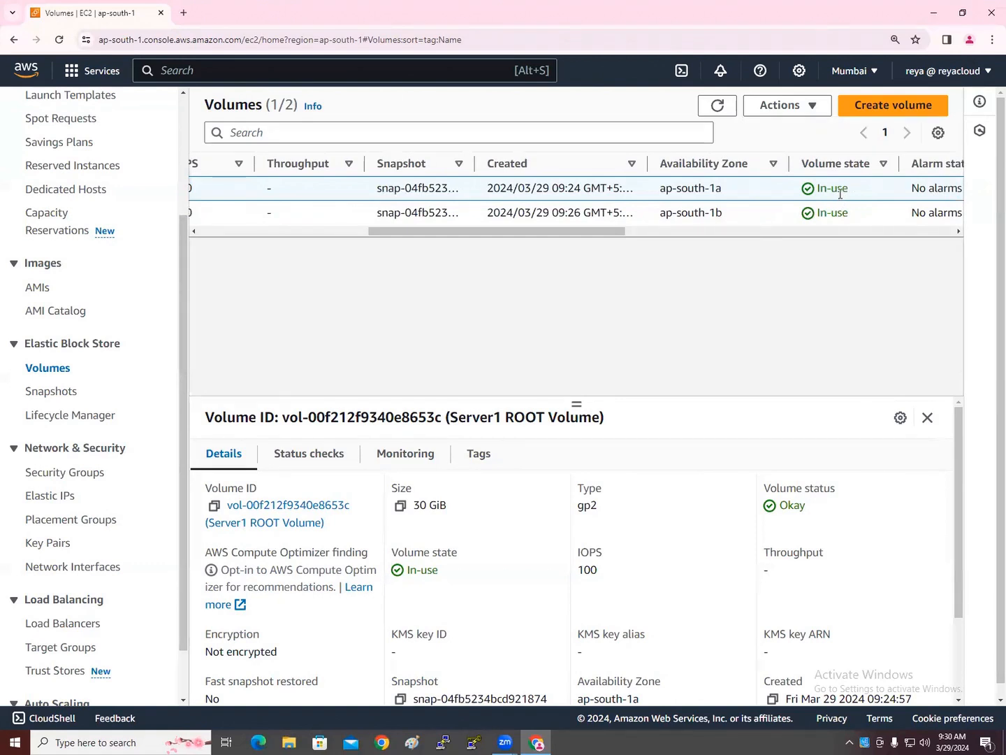
pyautogui.click(797, 108)
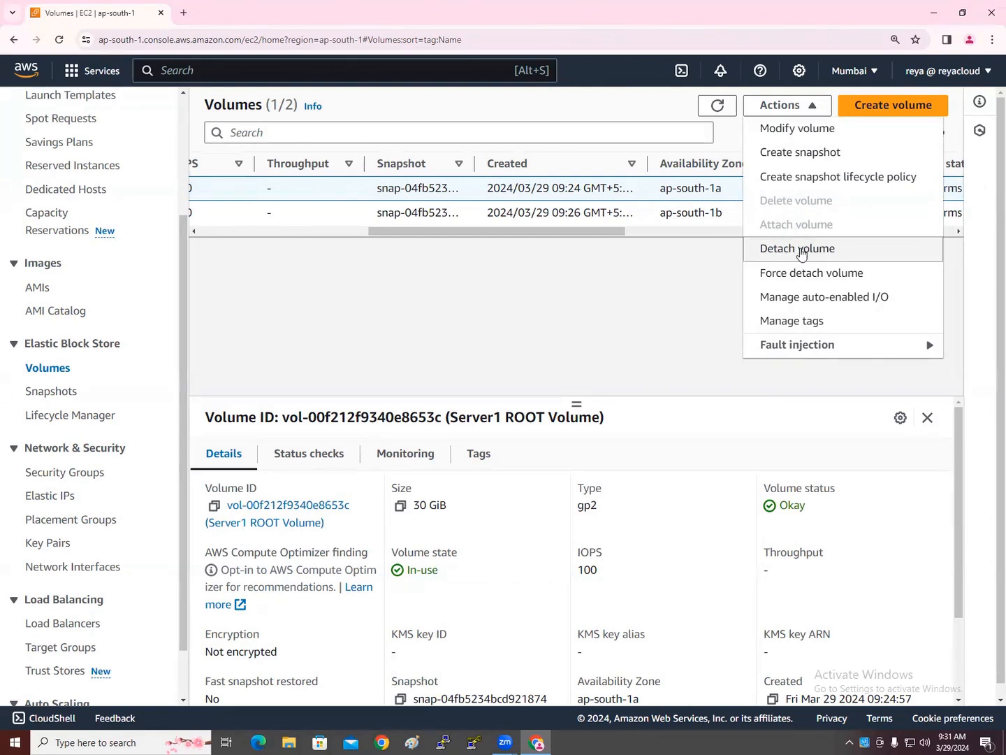
pyautogui.click(801, 250)
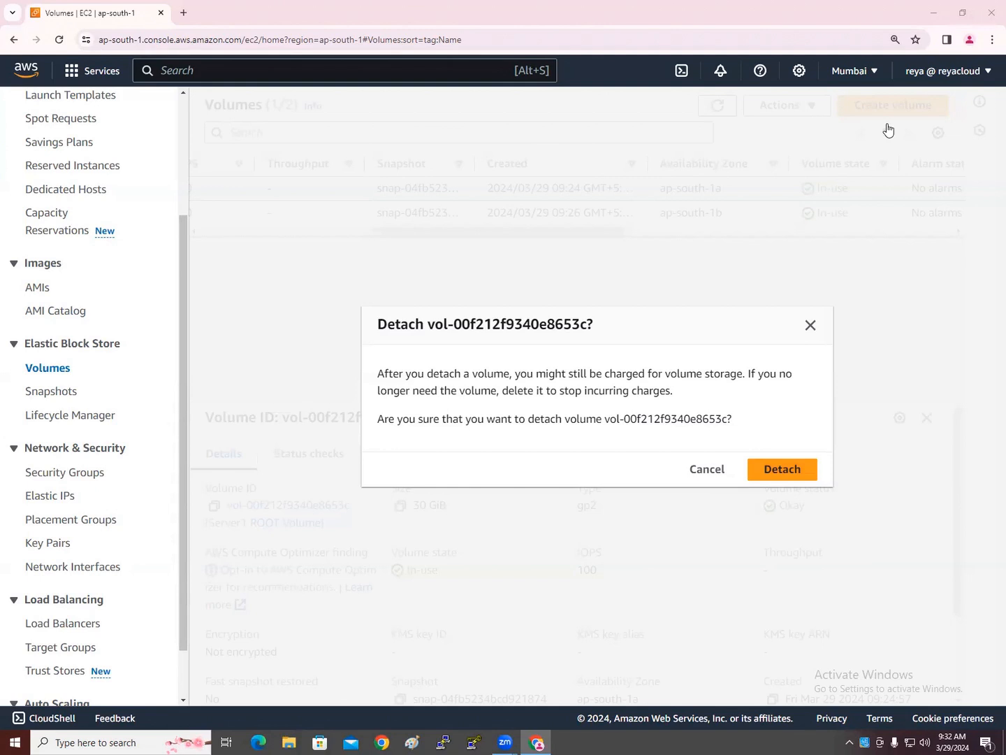
# Confirm the detach, dismiss the Failed to detach error, and return to the Instances list
pyautogui.click(795, 470)
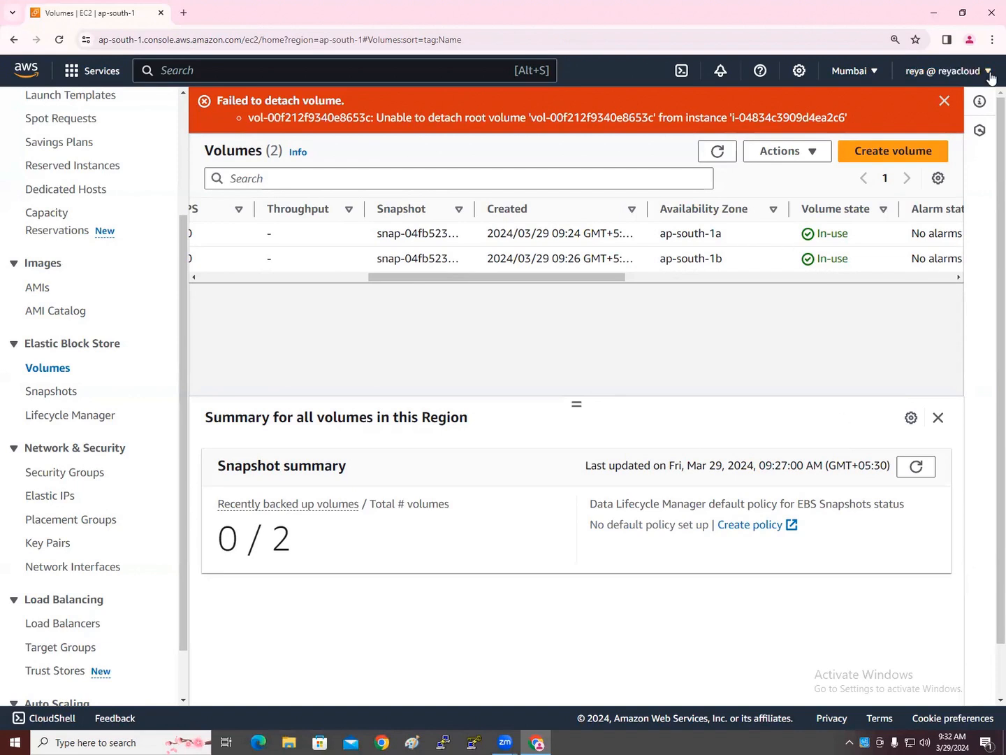
pyautogui.click(943, 103)
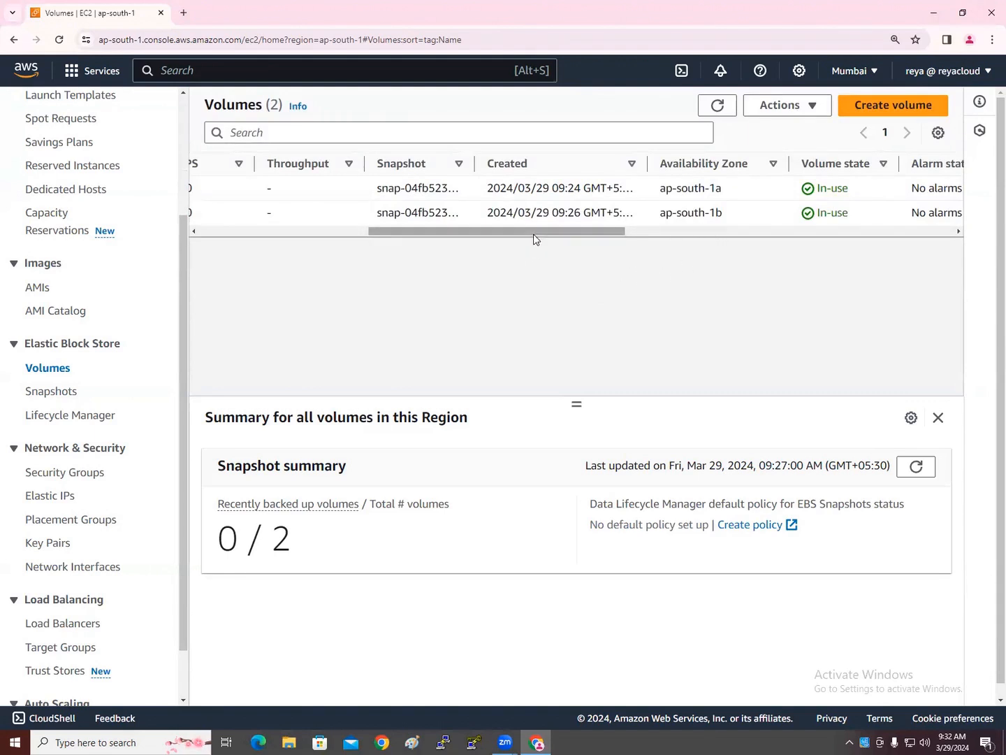
pyautogui.moveTo(534, 239); pyautogui.dragTo(295, 244)
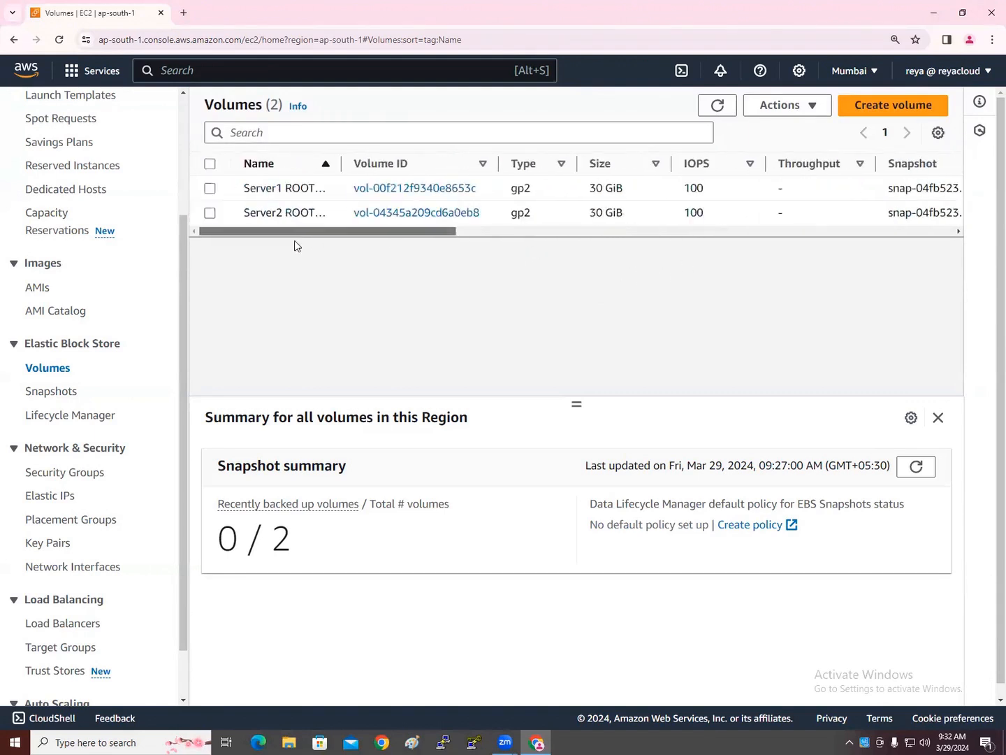
pyautogui.click(210, 188)
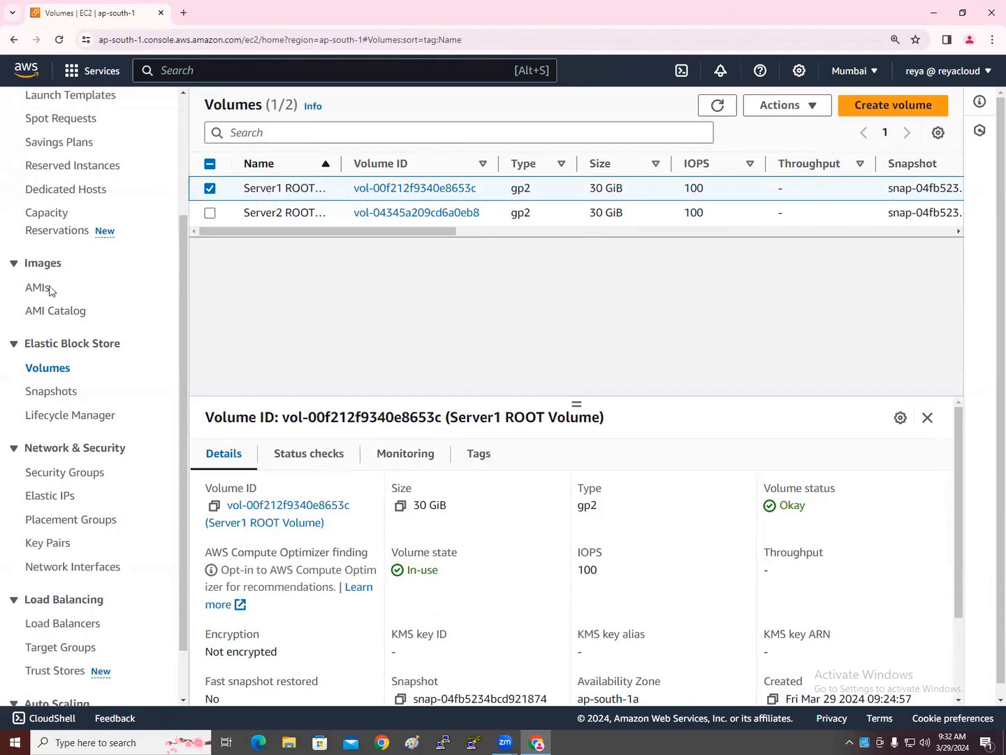
pyautogui.scroll(3, 52, 290)
pyautogui.click(55, 225)
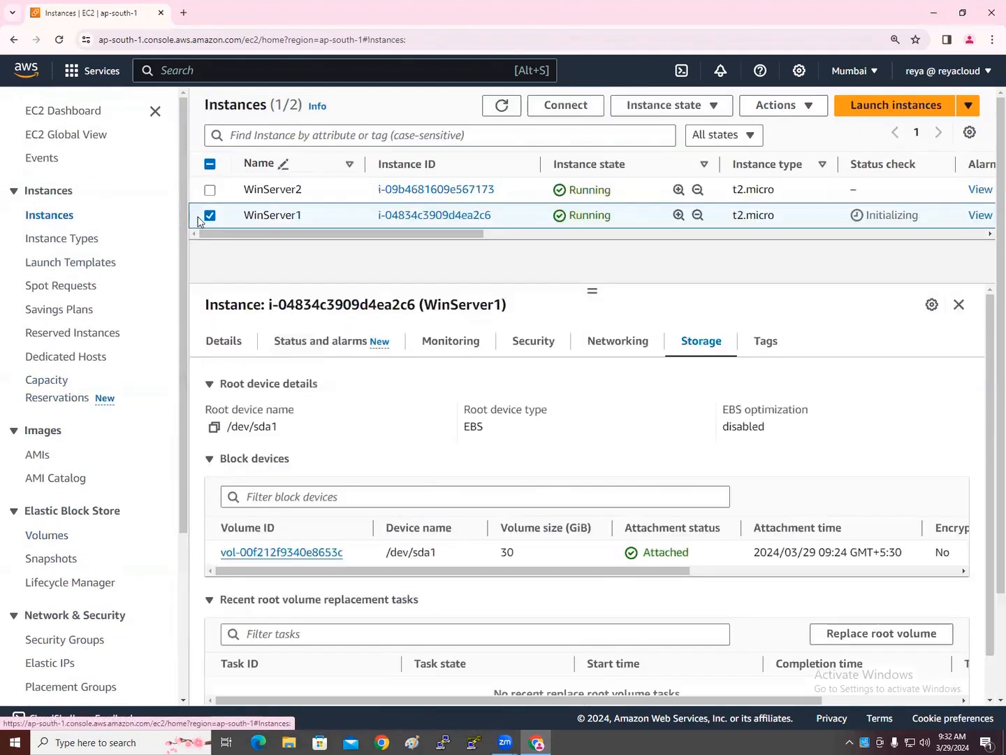
# Stop the WinServer1 instance
pyautogui.click(705, 111)
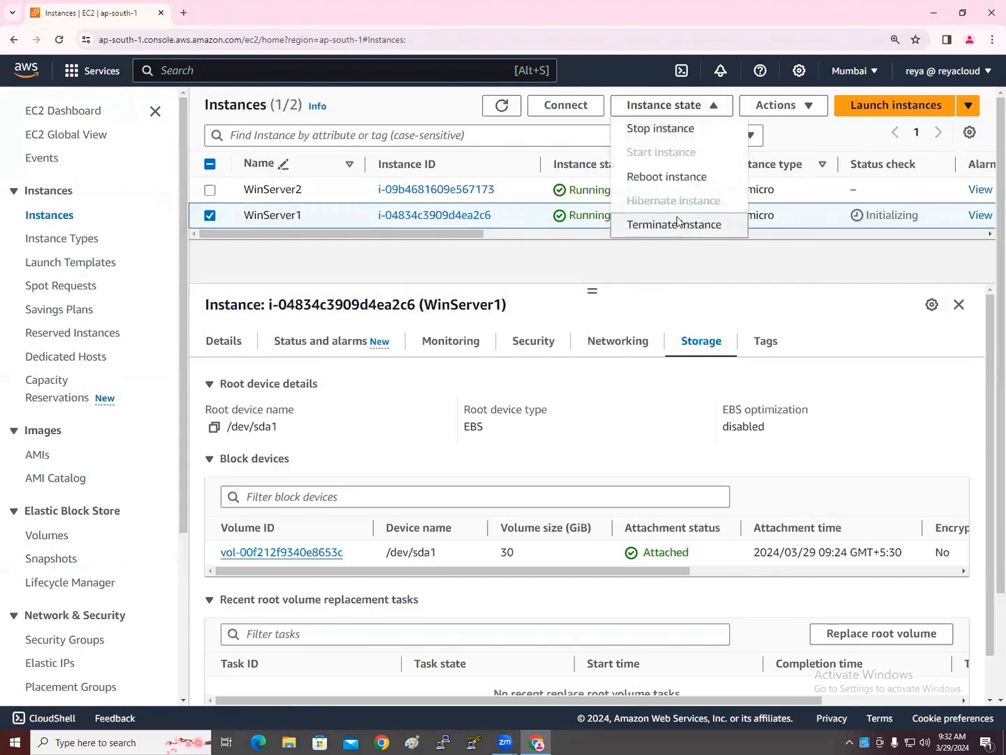
pyautogui.click(671, 128)
pyautogui.click(769, 518)
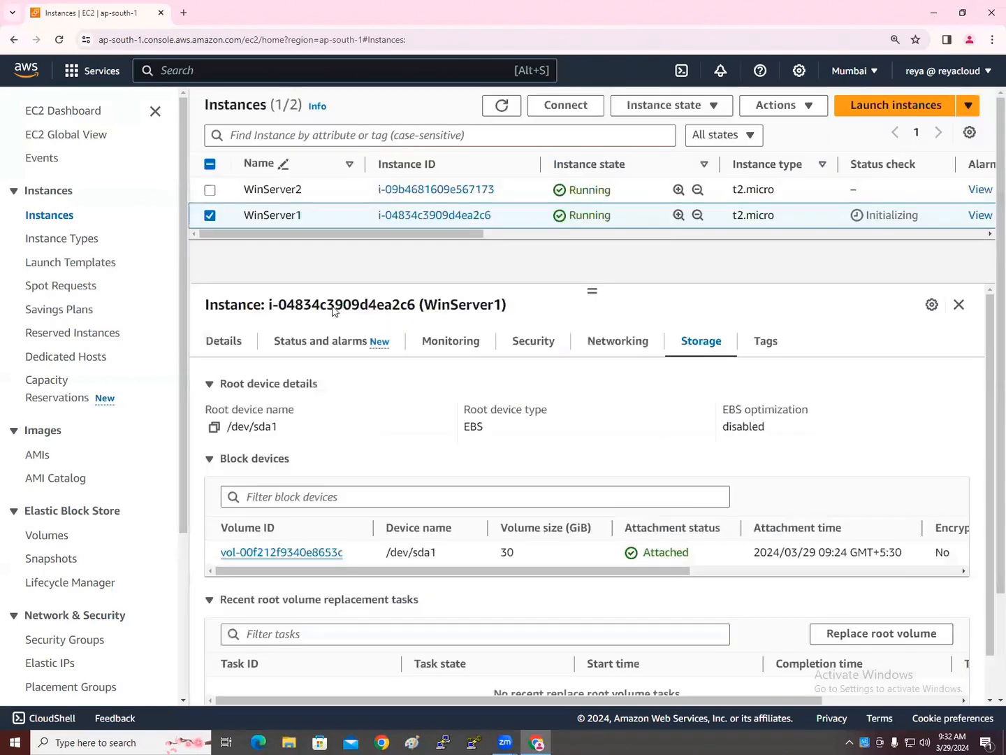
# Select WinServer2 and copy its public IPv4 address
pyautogui.click(209, 243)
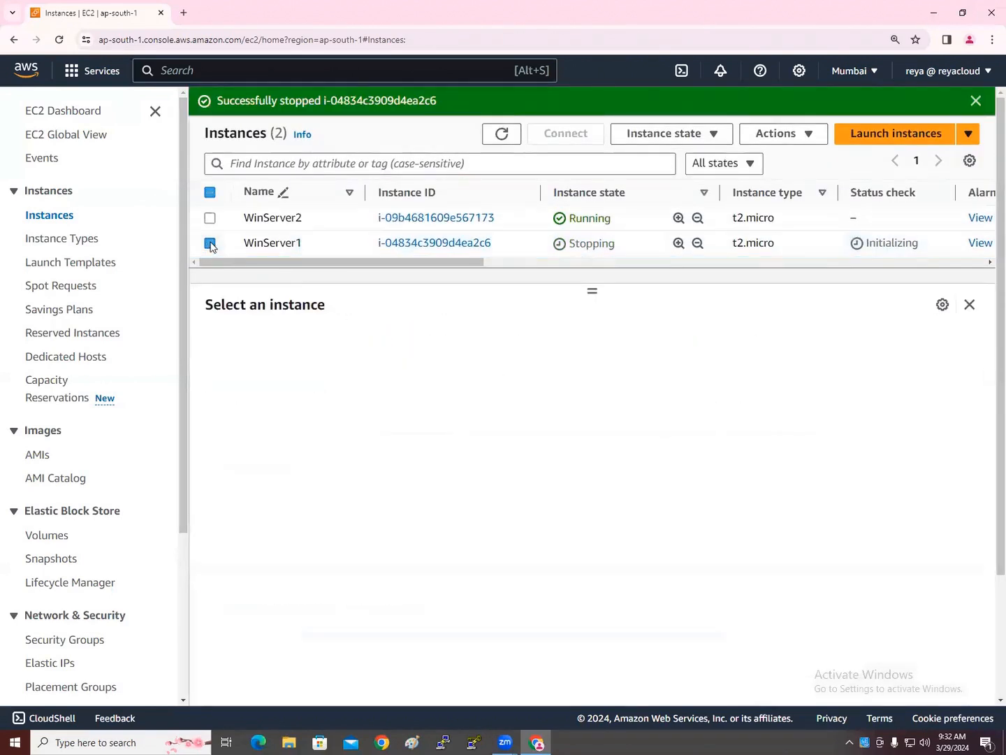
pyautogui.click(209, 218)
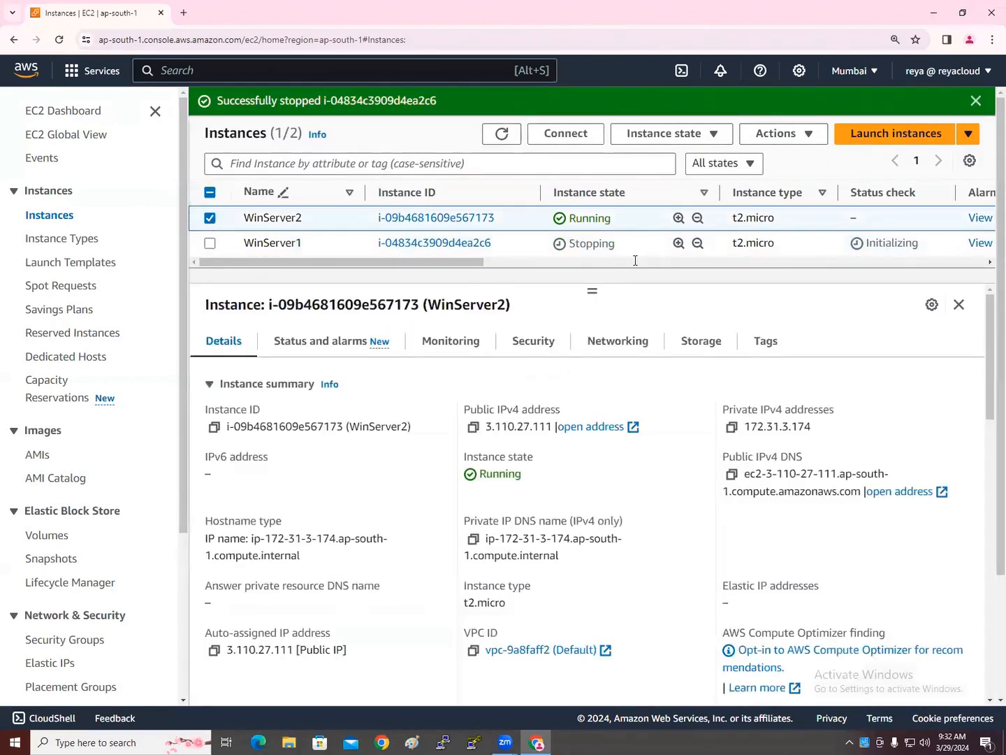
pyautogui.click(473, 426)
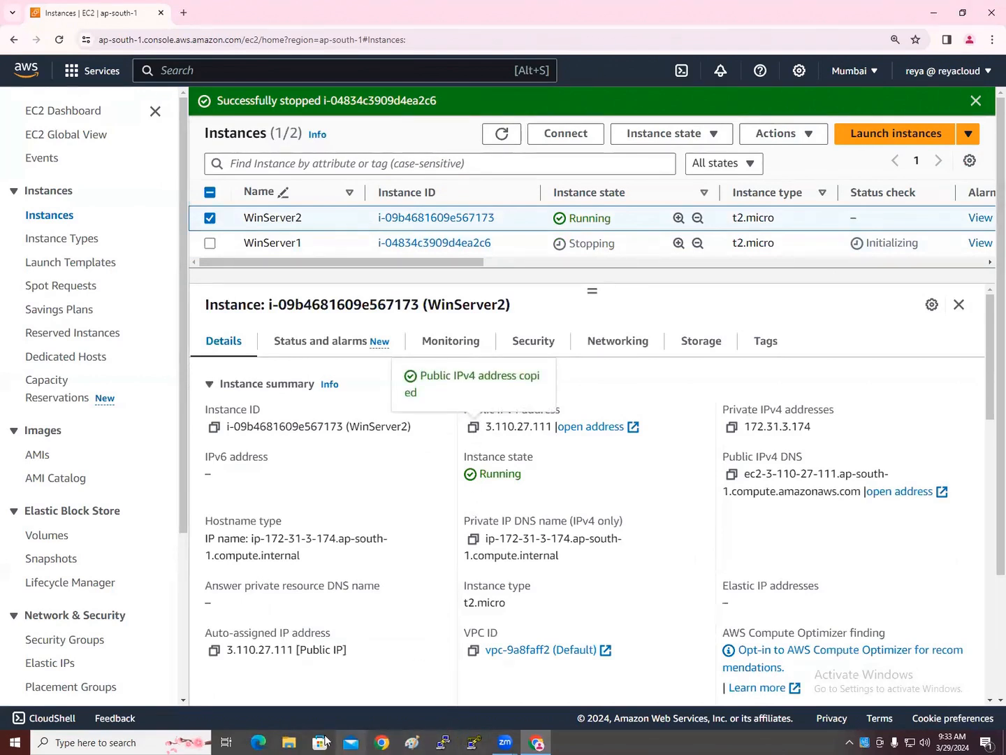
pyautogui.click(106, 742)
# Open Remote Desktop Connection and connect to WinServer2's pasted address 3.110.27.111
pyautogui.write('re')
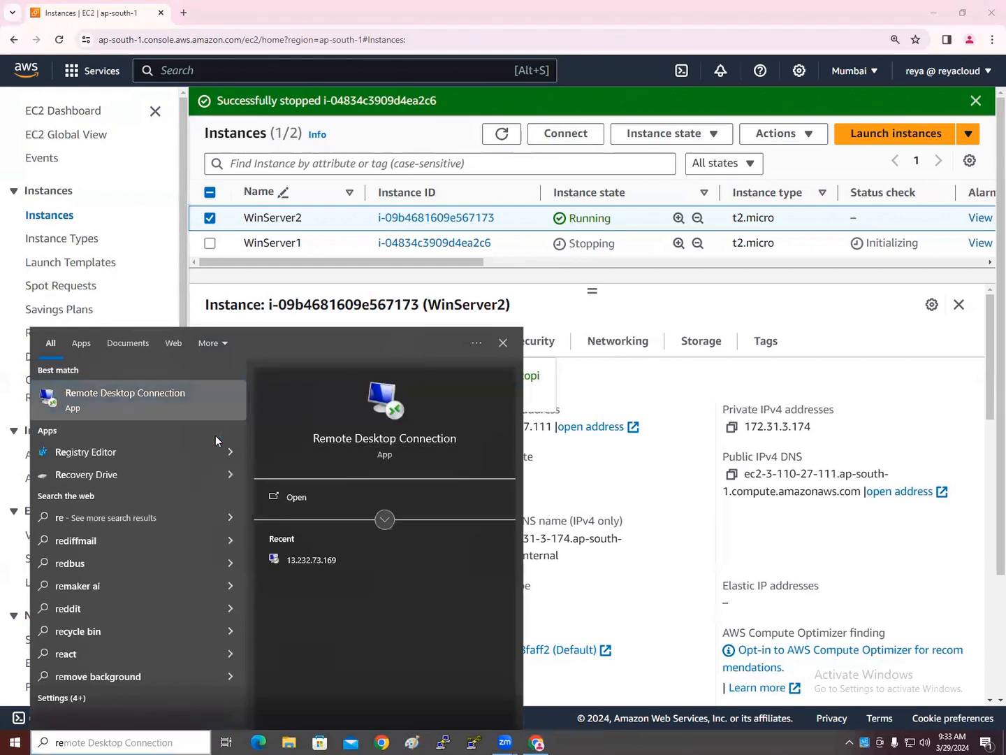
pyautogui.rightClick(573, 736)
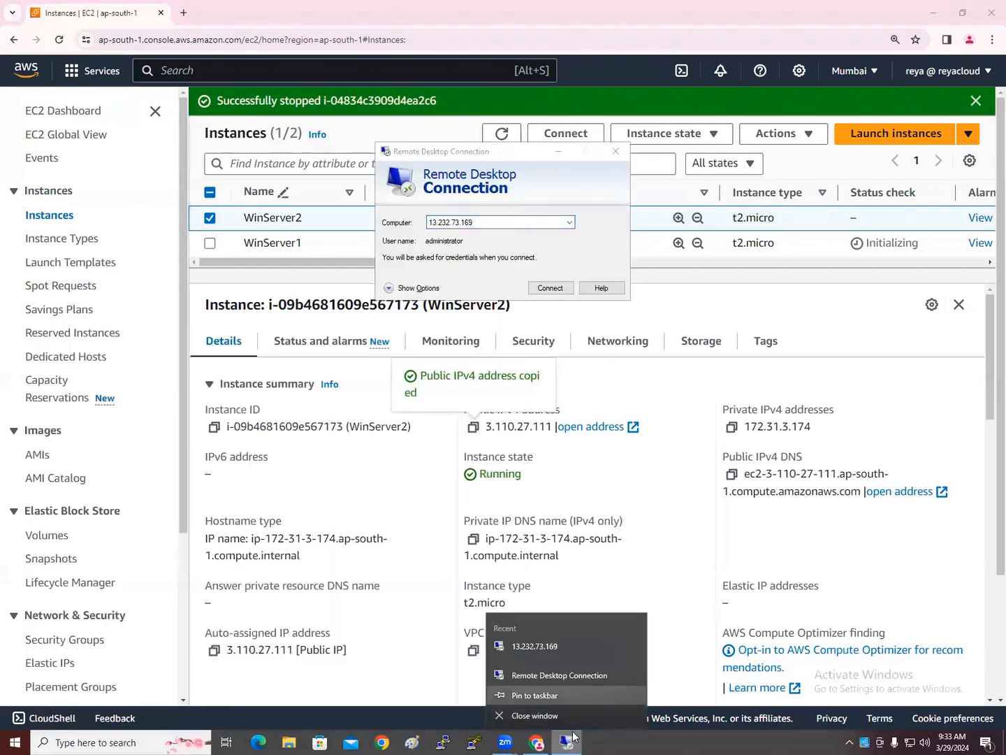
pyautogui.click(492, 224)
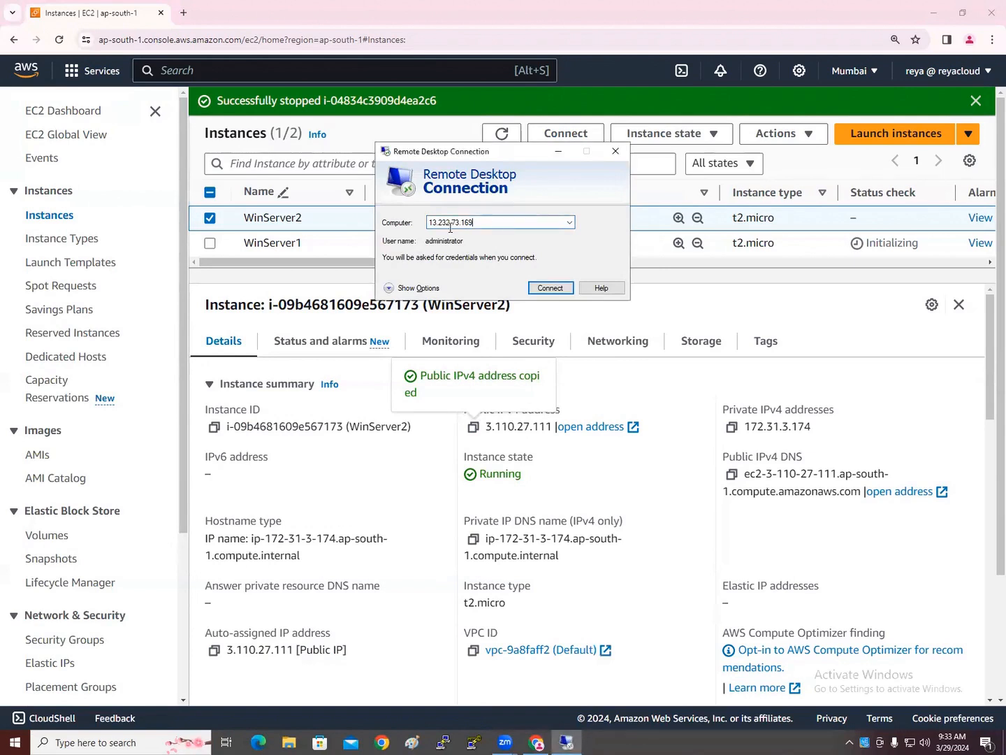
pyautogui.hotkey('ctrl', 'a')
pyautogui.hotkey('ctrl', 'v')
pyautogui.click(557, 289)
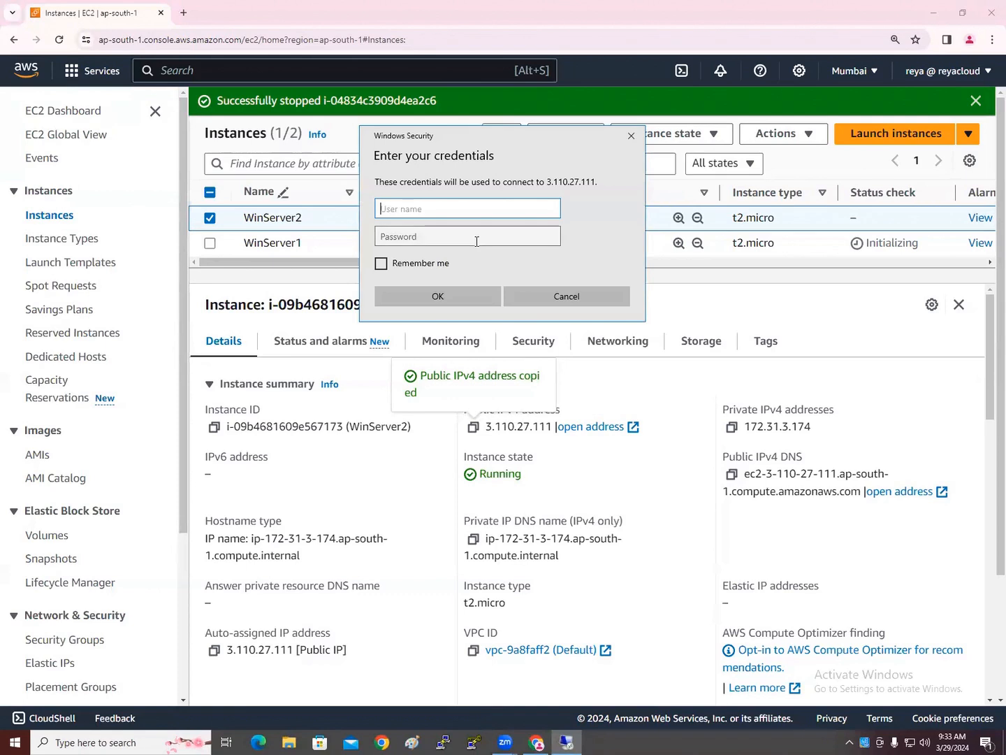
# Enter administrator as the user name, then bring up WinServer2's actions in the EC2 console
pyautogui.write('administrator')
pyautogui.click(482, 240)
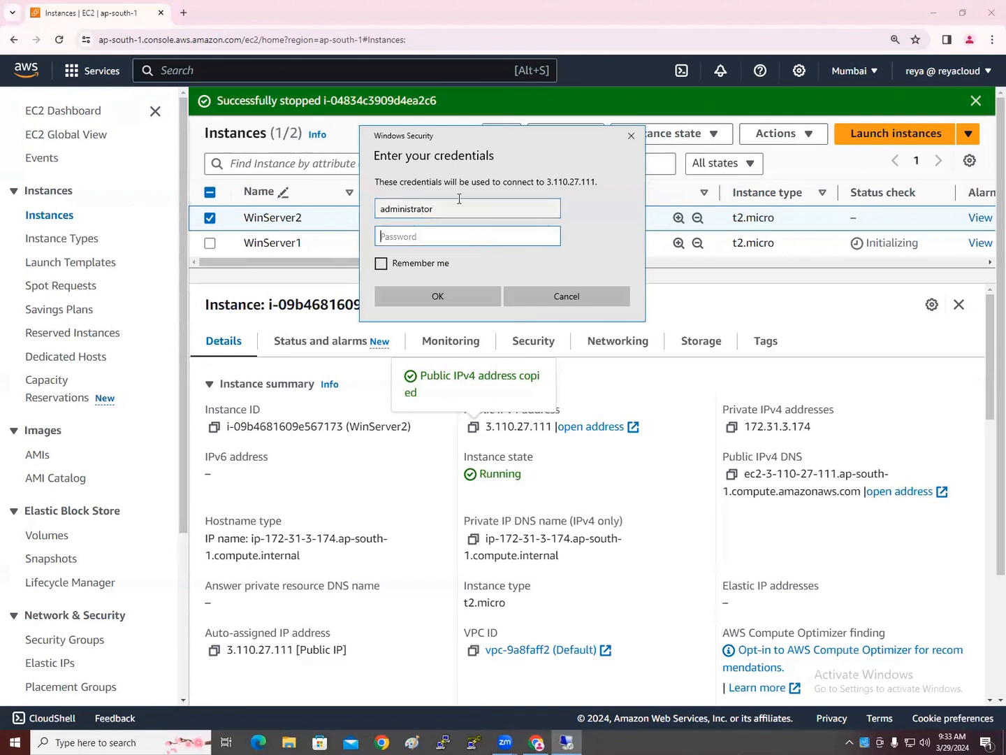
pyautogui.hotkey('alt', 'Tab')
pyautogui.click(795, 139)
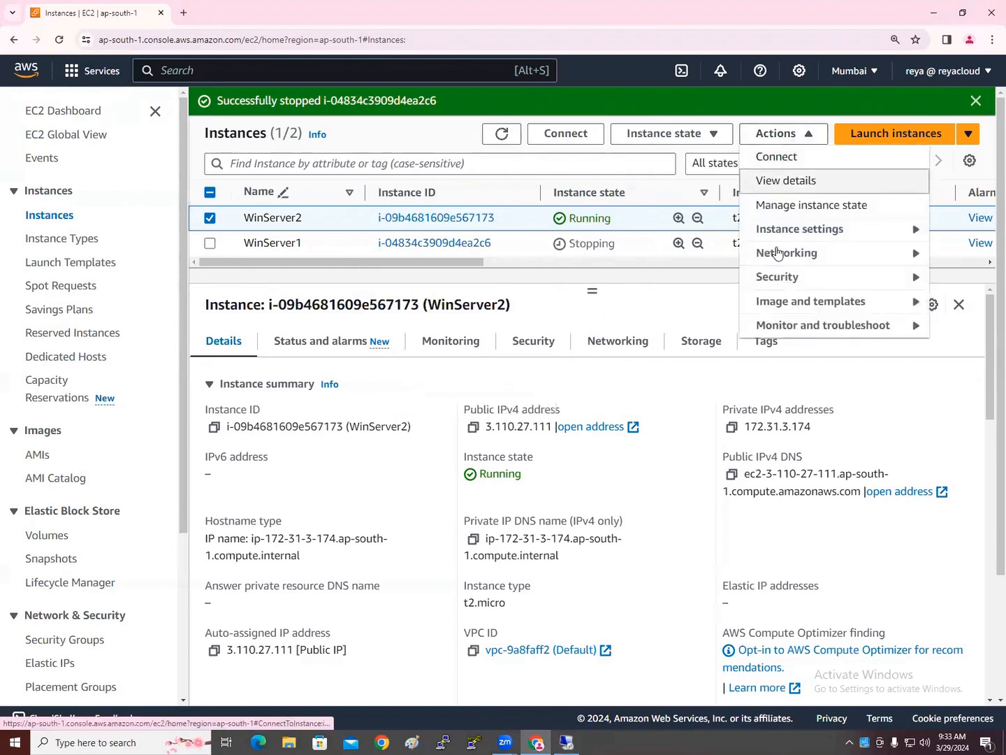
# Decrypt WinServer2's Windows password using the 9AMBATCH.pem key file and copy it
pyautogui.moveTo(783, 278)
pyautogui.click(653, 301)
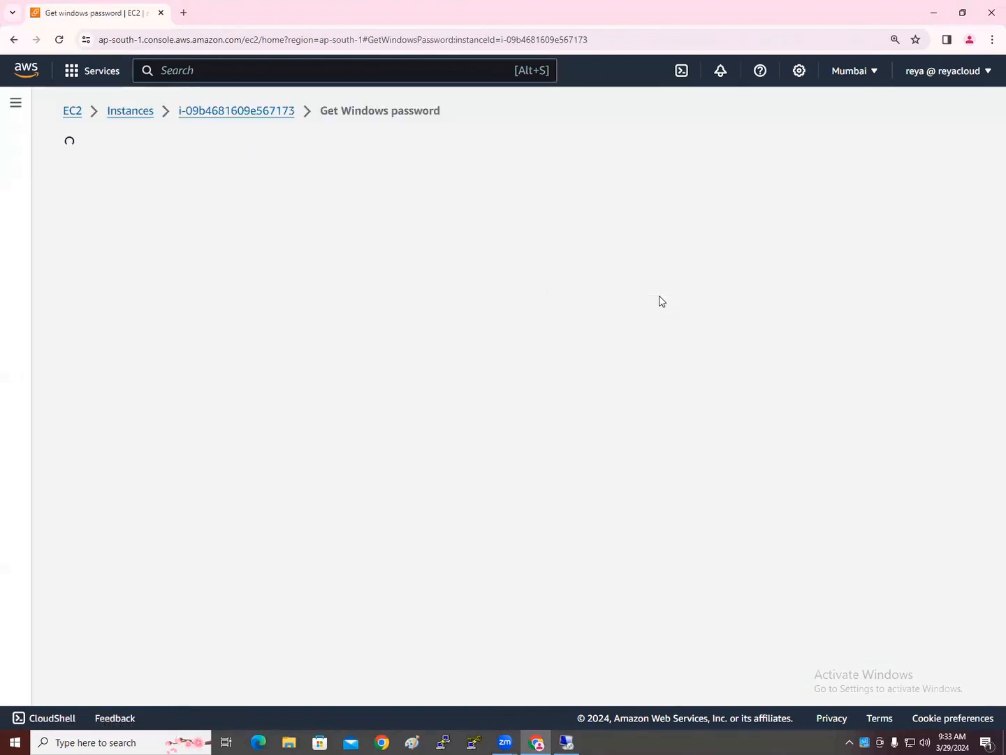
pyautogui.click(221, 358)
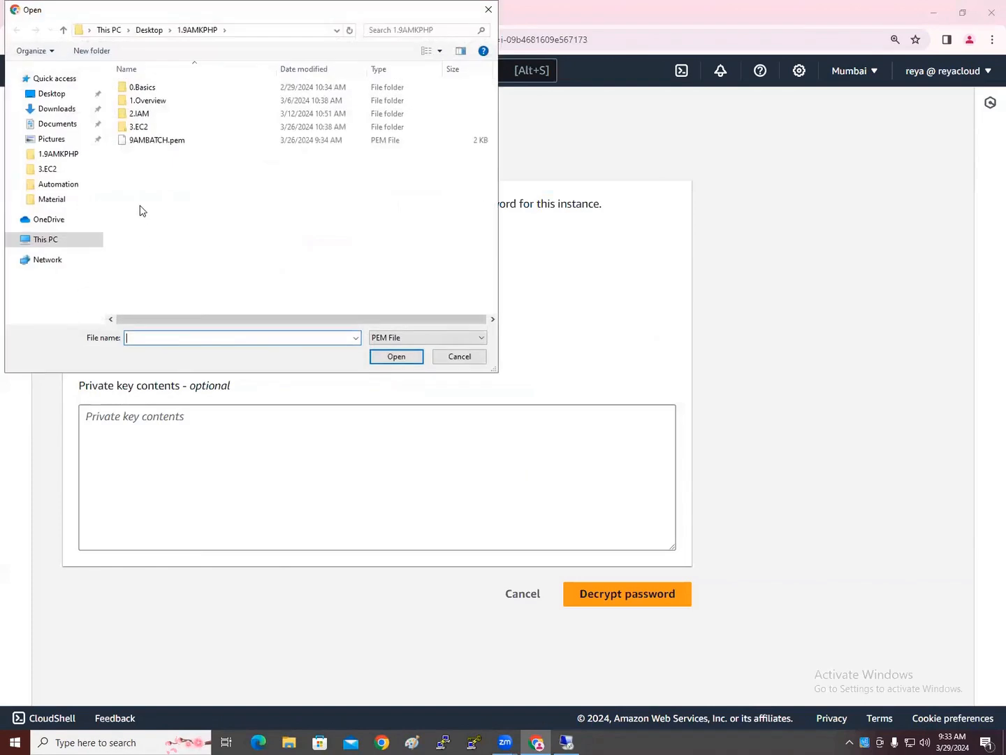
pyautogui.doubleClick(150, 141)
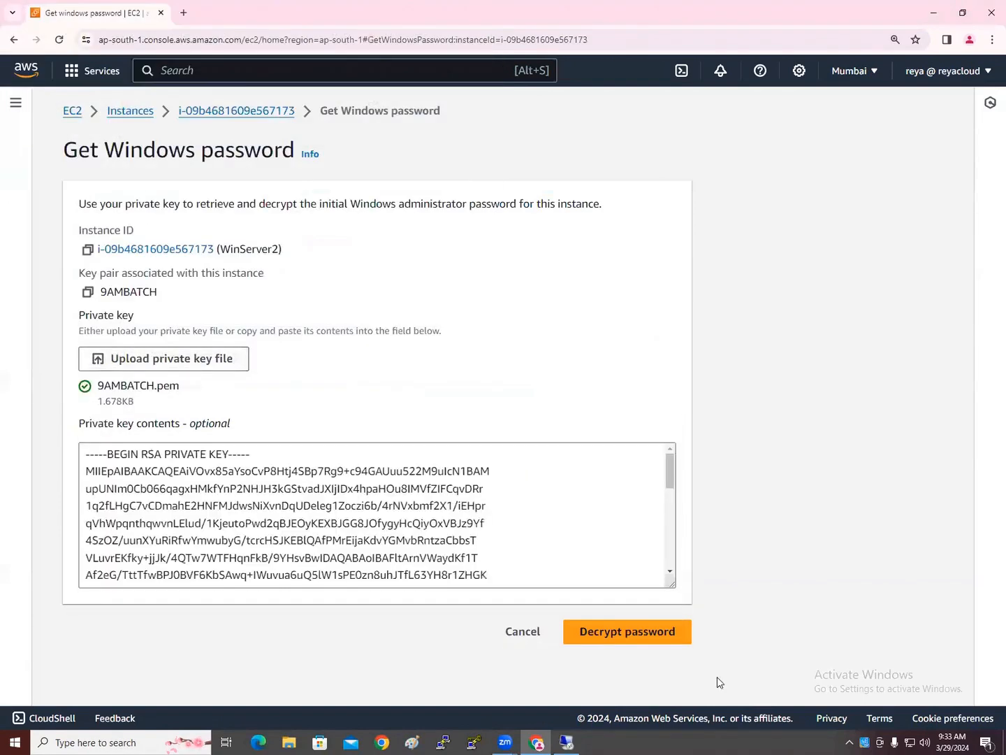
pyautogui.click(671, 632)
pyautogui.click(308, 435)
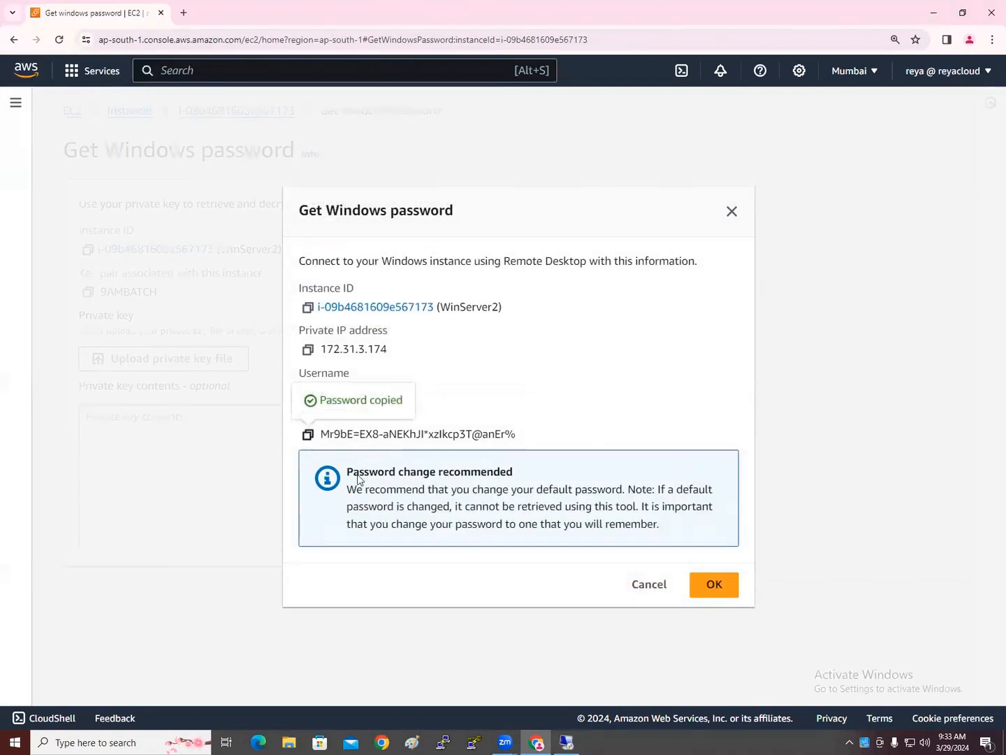
# Paste the password into the Remote Desktop credentials prompt and confirm it
pyautogui.click(711, 586)
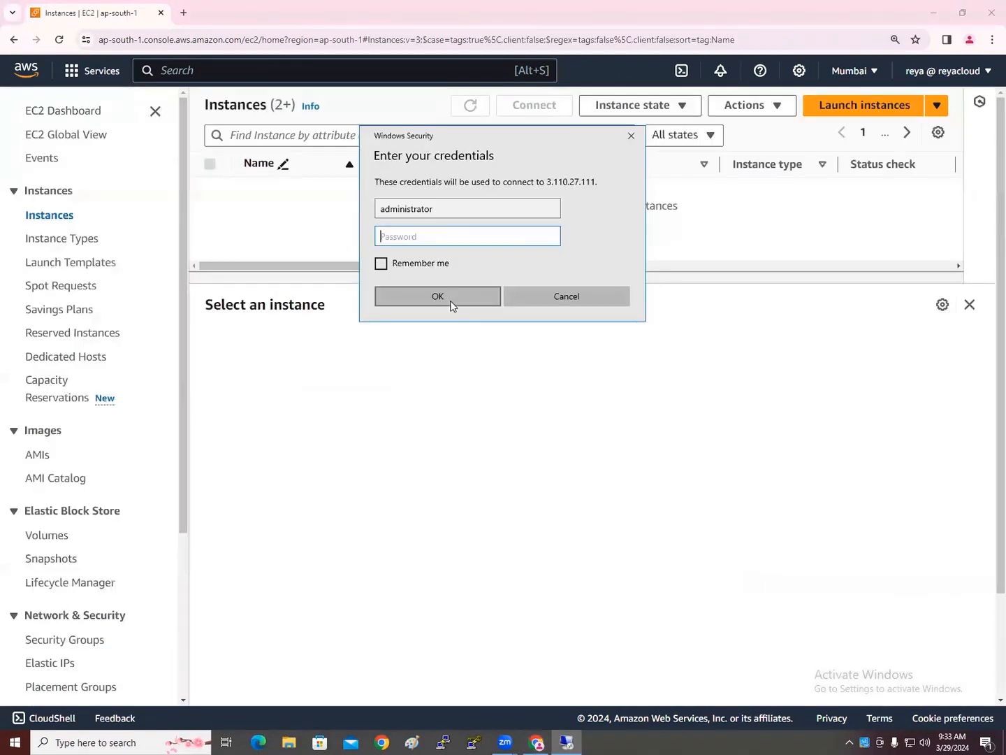
pyautogui.hotkey('ctrl', 'v')
pyautogui.click(467, 295)
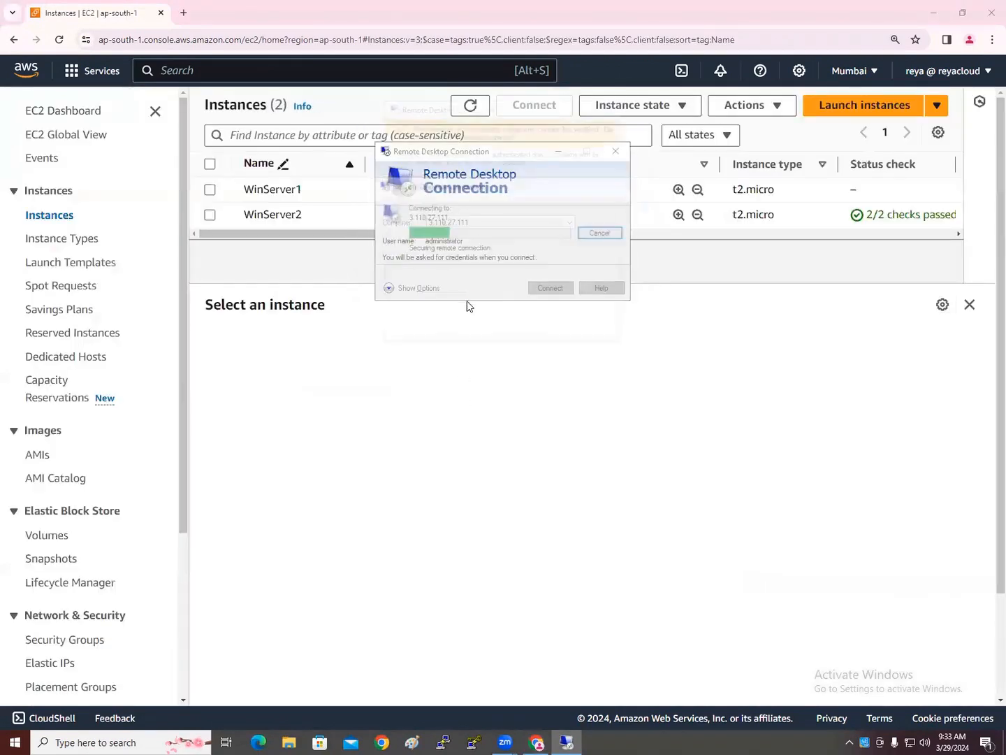
# Accept the certificate warning, then minimize the signed-in WinServer2 session
pyautogui.click(547, 333)
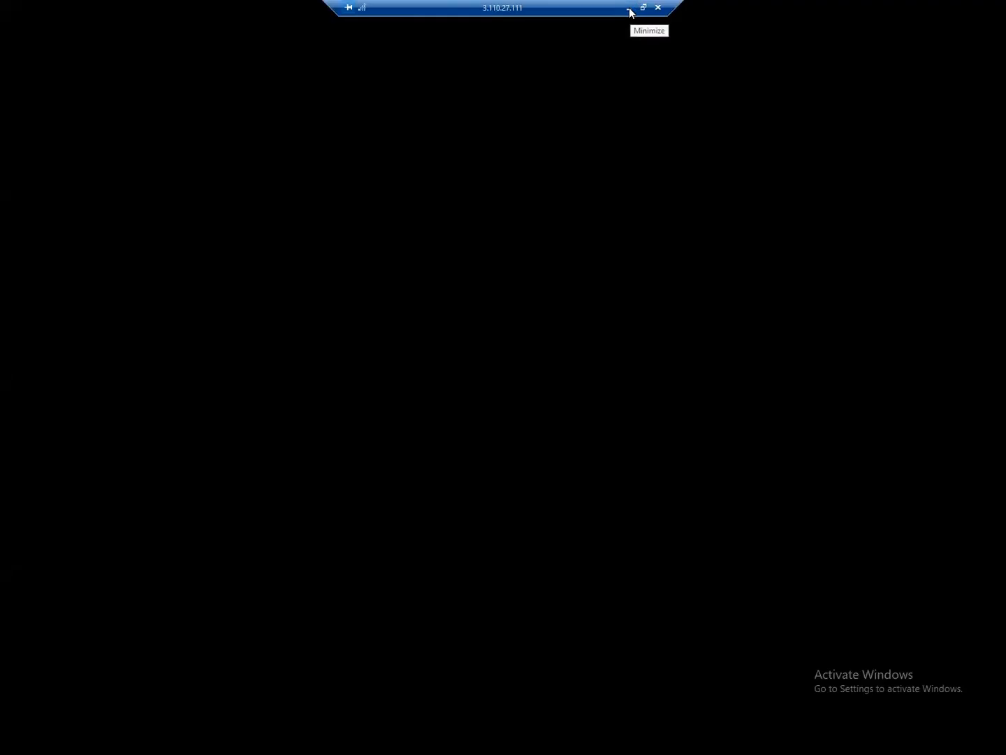
pyautogui.click(629, 10)
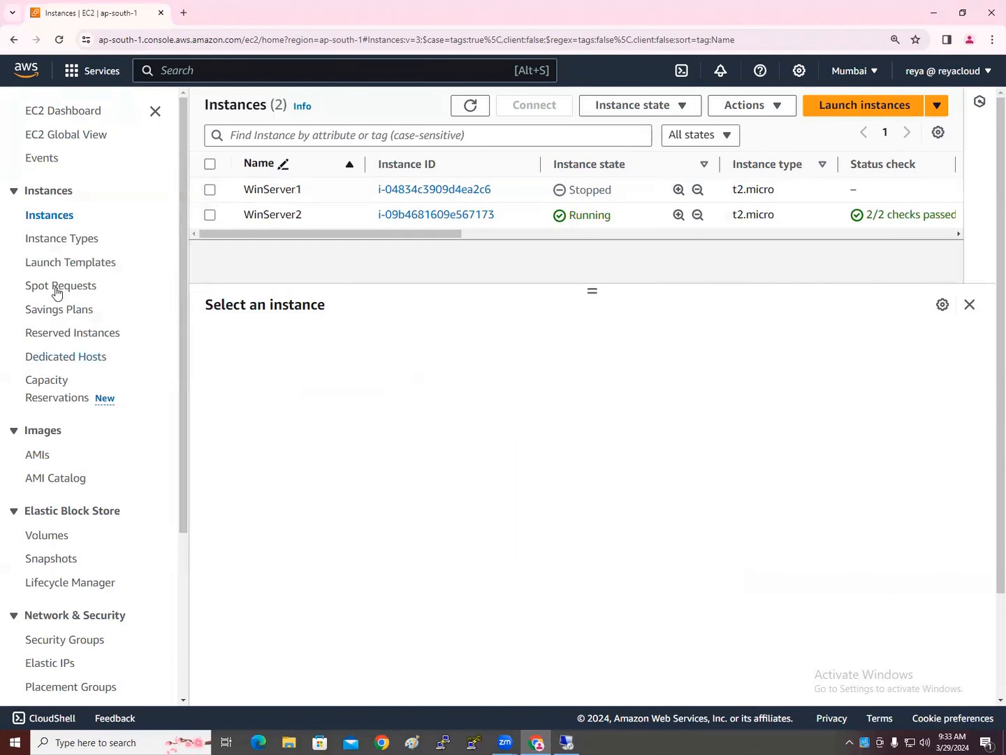
# Detach Server1 ROOT Volume from the Volumes page and refresh the volume list
pyautogui.click(50, 534)
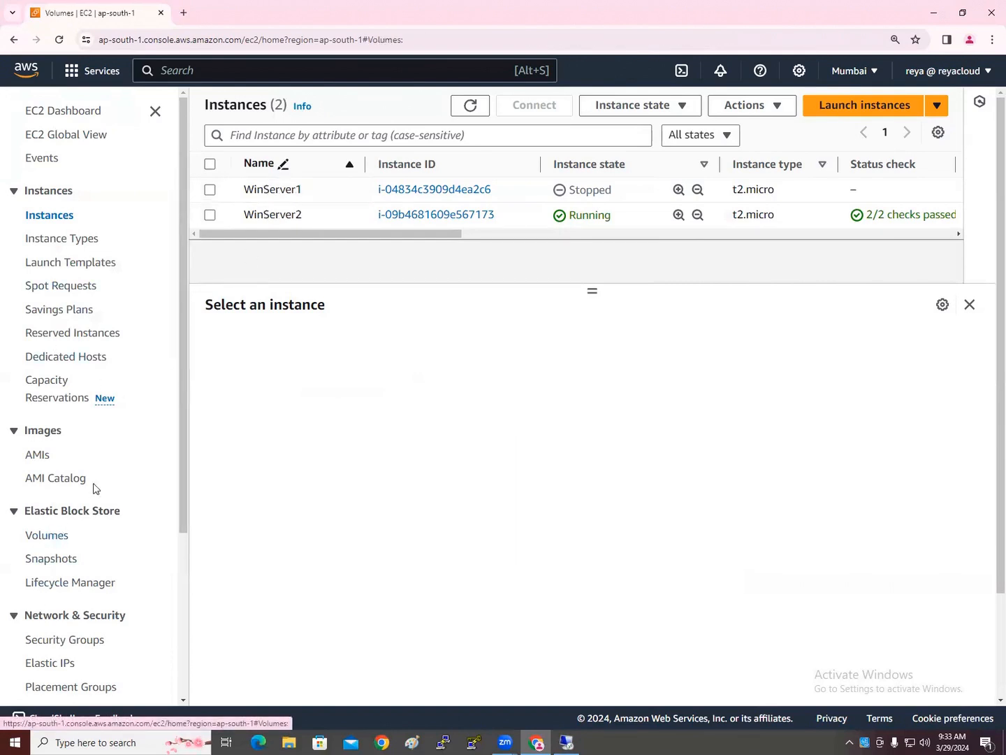
pyautogui.click(790, 108)
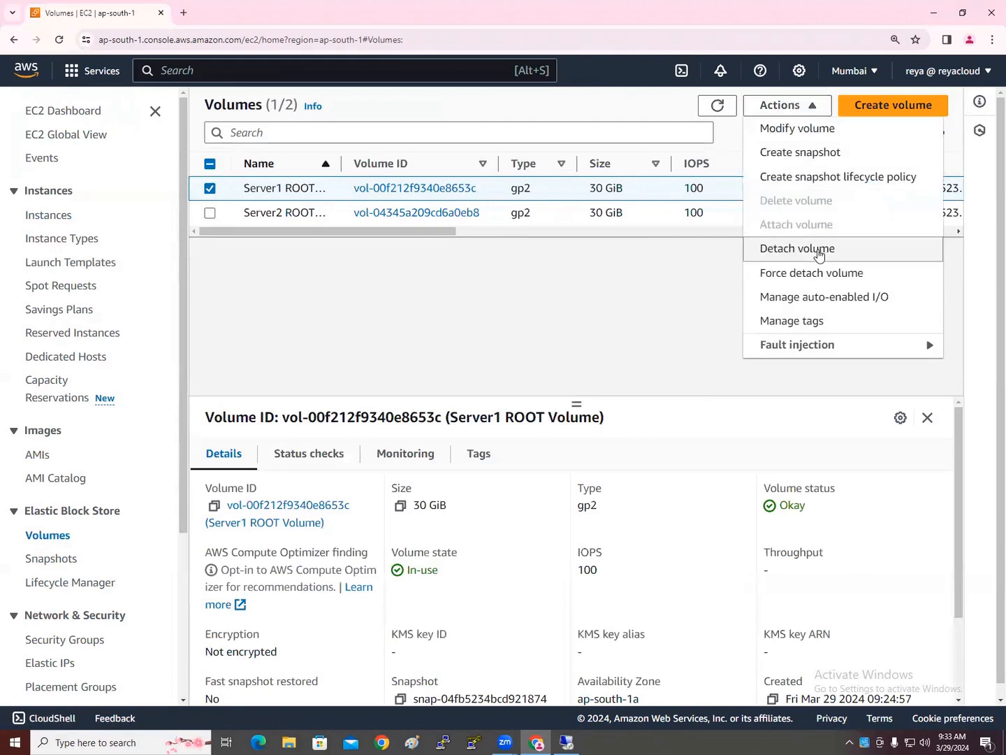
pyautogui.click(795, 250)
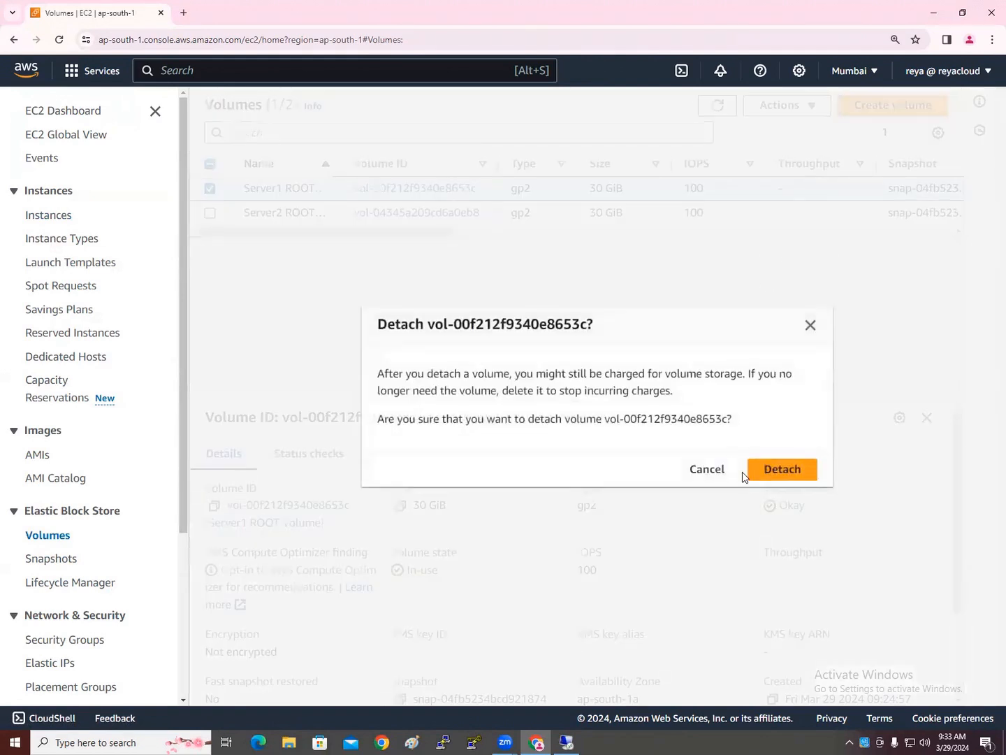
pyautogui.click(763, 474)
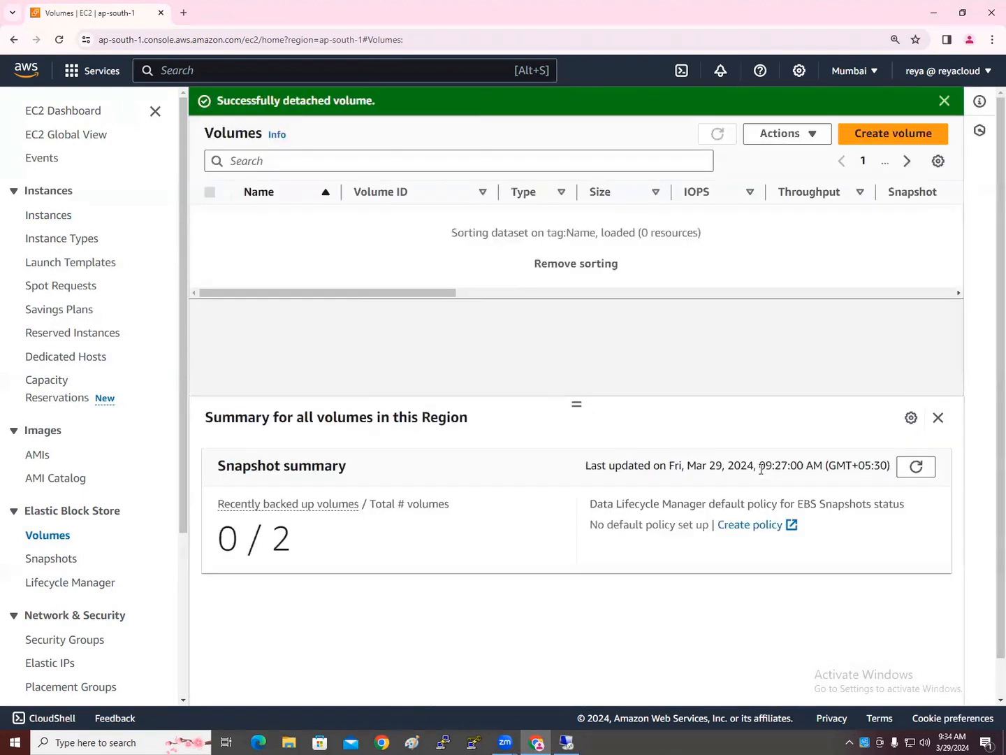
pyautogui.moveTo(426, 265); pyautogui.dragTo(626, 265)
pyautogui.click(717, 133)
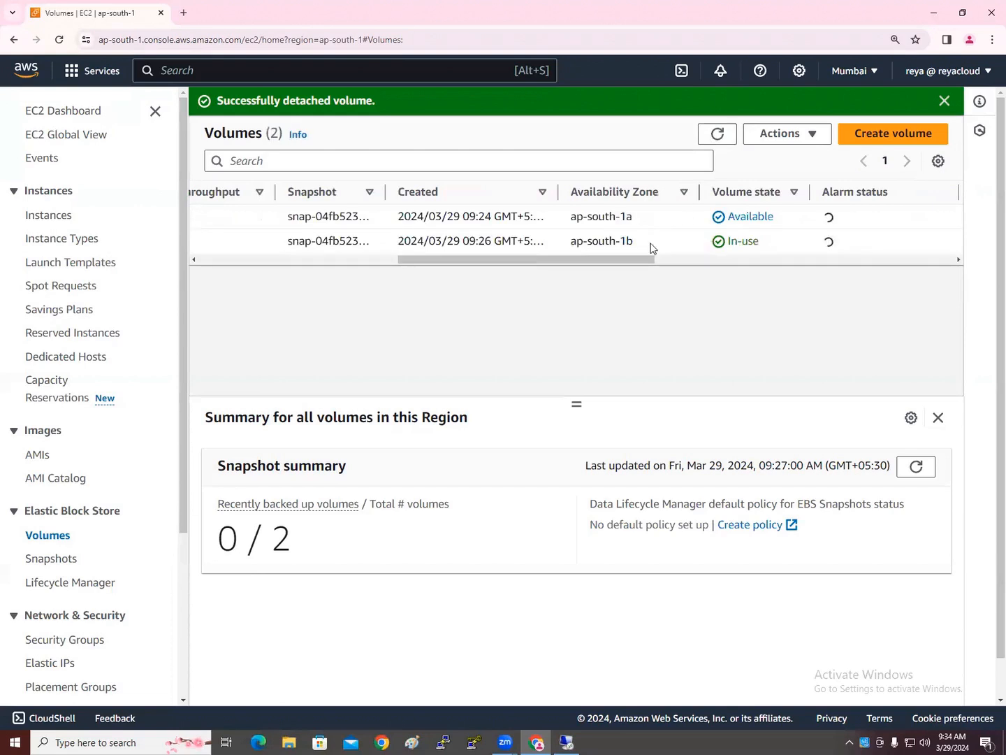
# Check Server1 ROOT Volume's details, now Available, and dismiss the detach success message
pyautogui.doubleClick(755, 219)
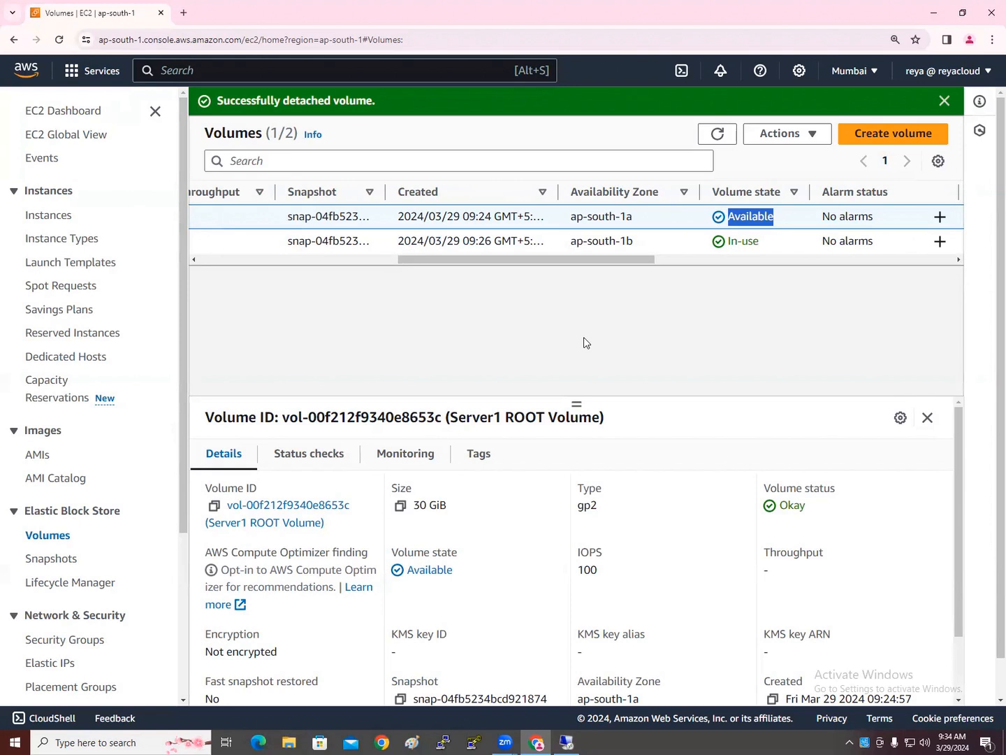
pyautogui.moveTo(578, 260); pyautogui.dragTo(324, 275)
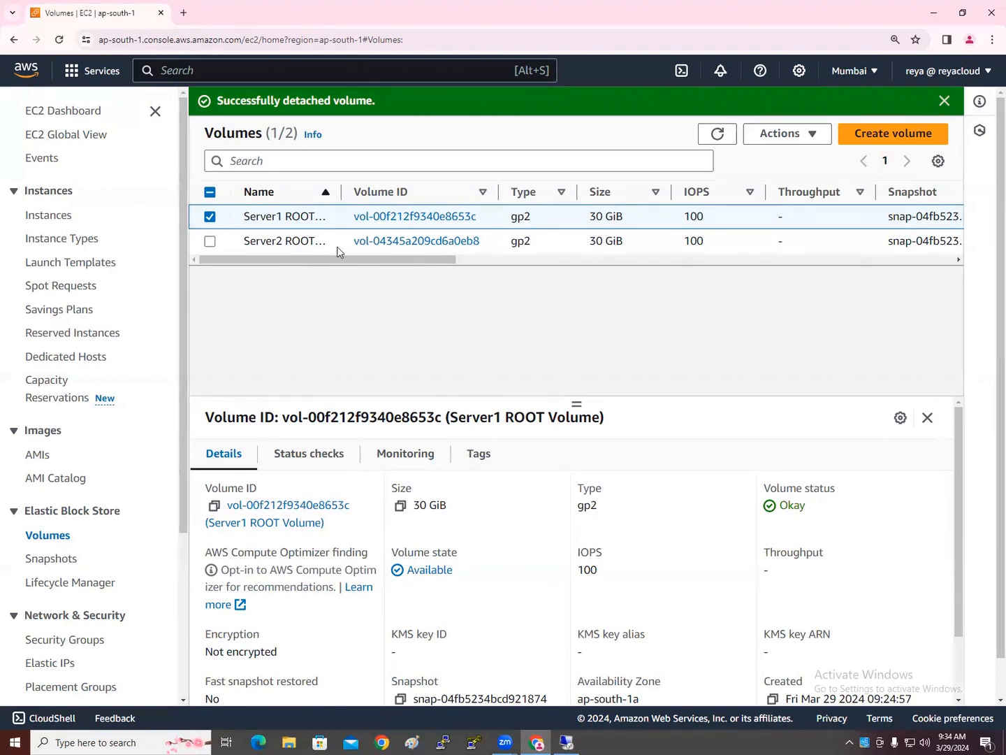
pyautogui.click(945, 101)
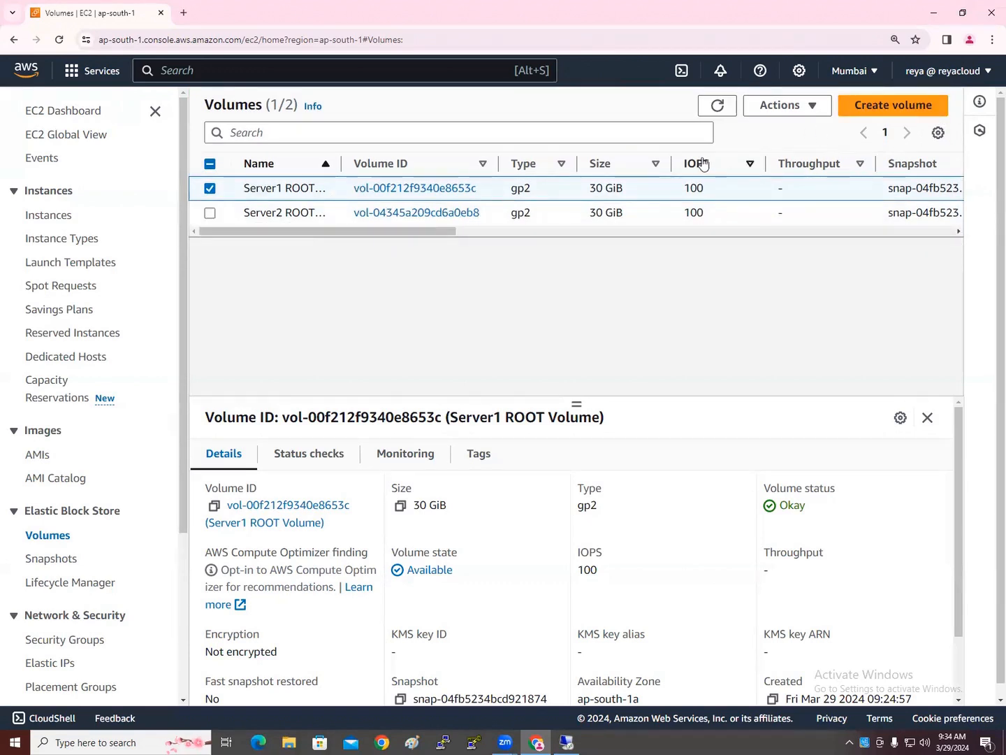
pyautogui.click(769, 106)
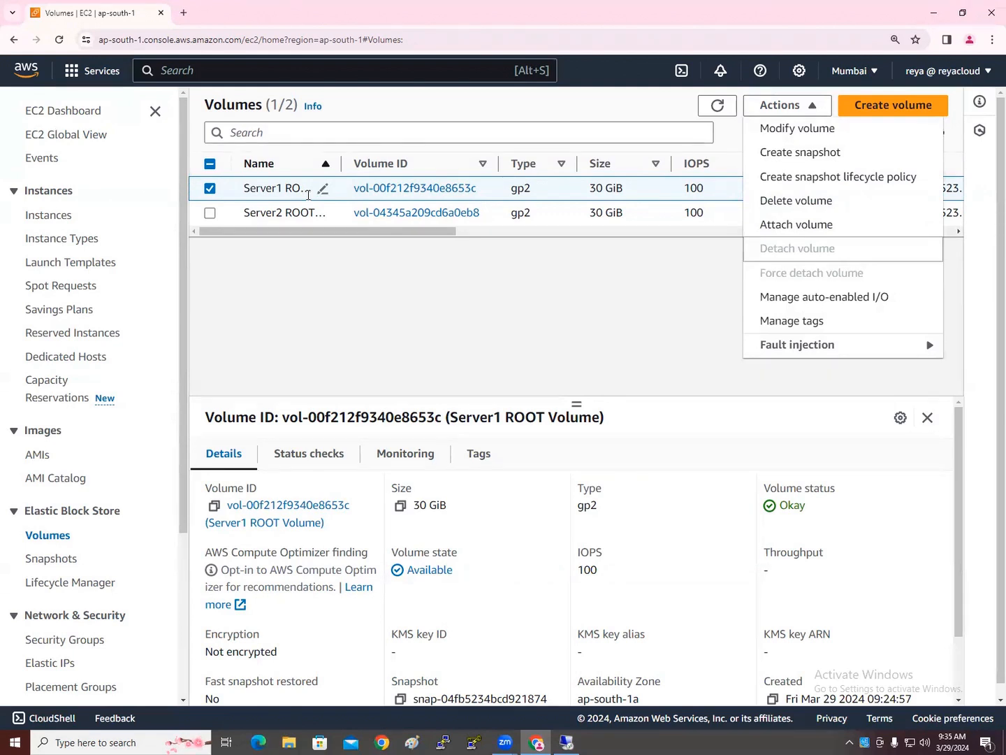
pyautogui.click(771, 225)
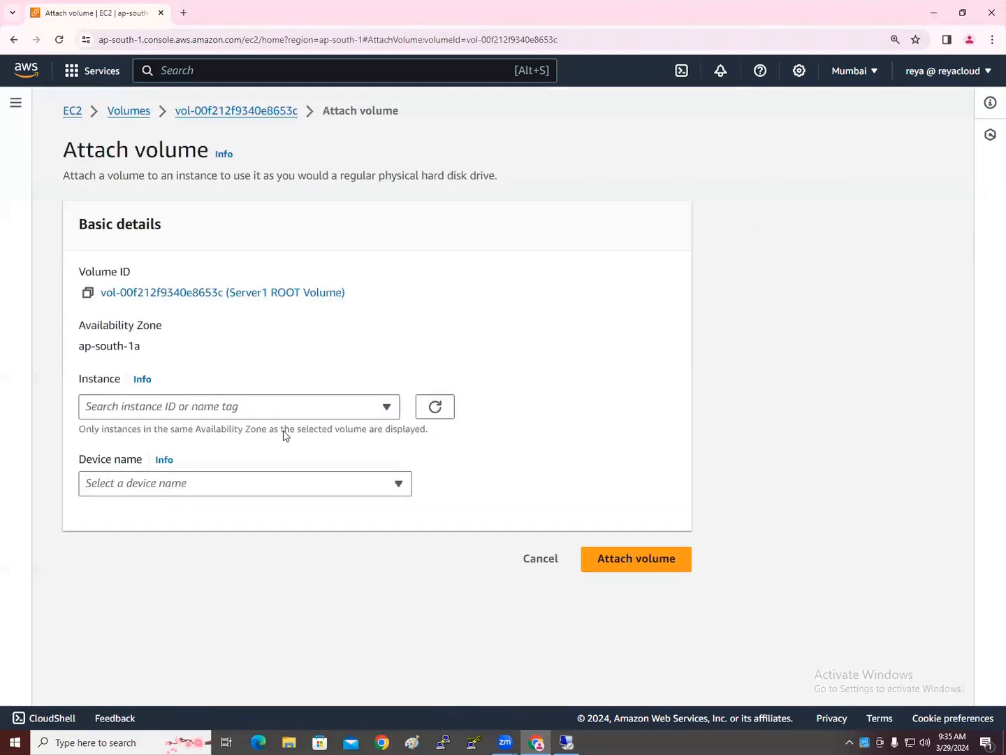
pyautogui.click(187, 407)
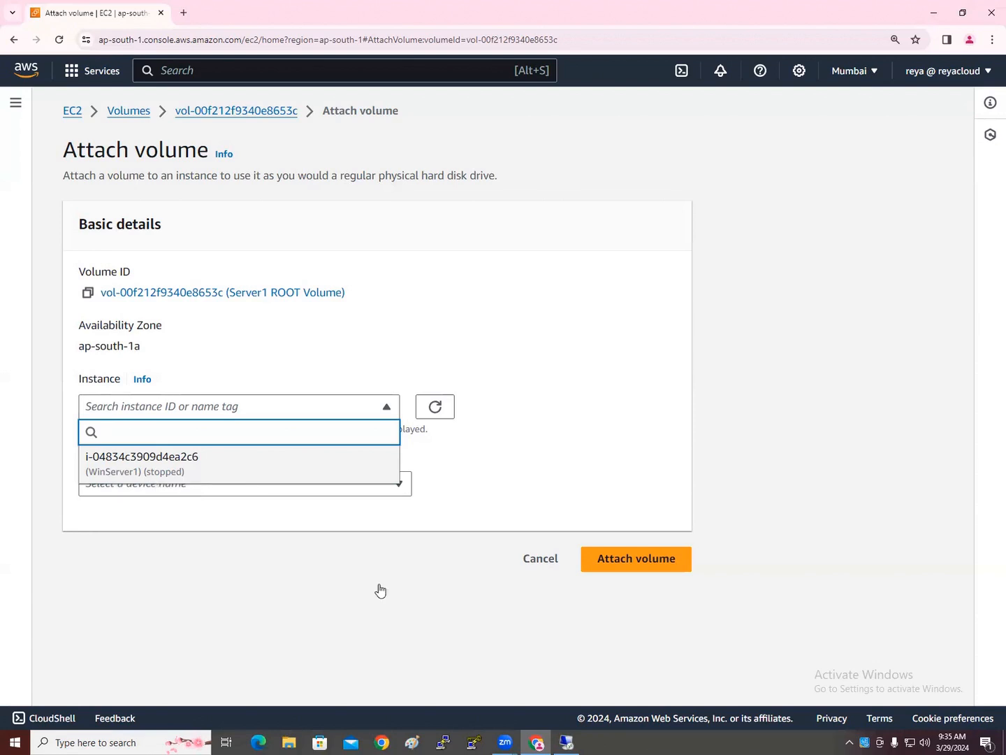
pyautogui.click(545, 568)
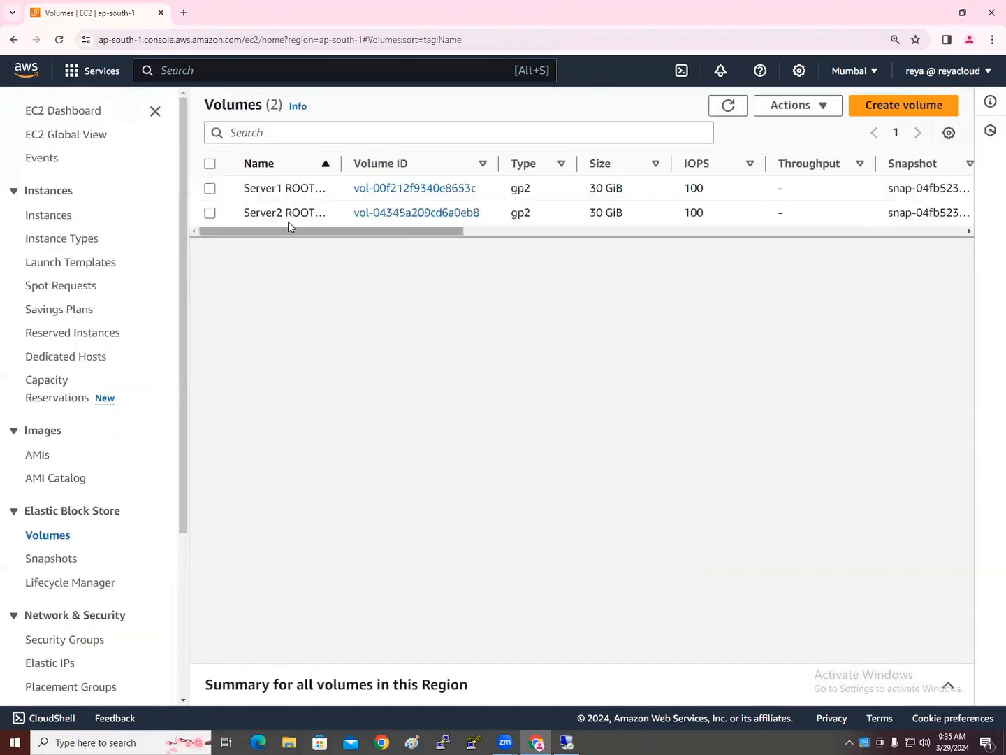
# Open Attach volume for Server1 ROOT Volume, check the instances offered in ap-south-1a, then cancel
pyautogui.click(210, 189)
pyautogui.moveTo(379, 231); pyautogui.dragTo(322, 234)
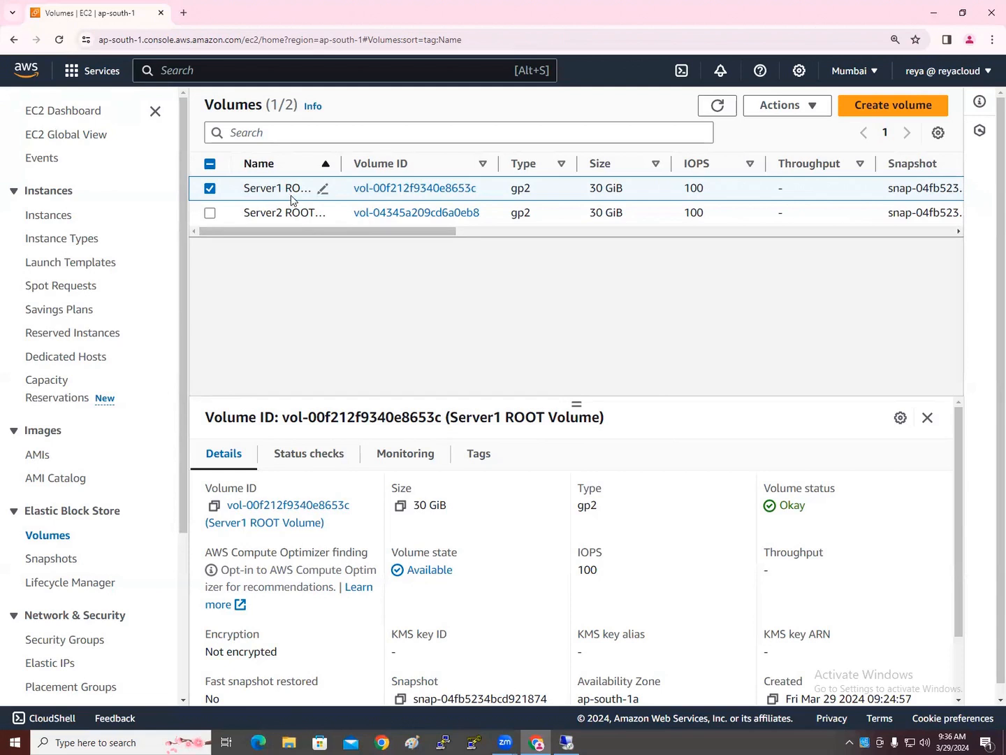
pyautogui.click(811, 105)
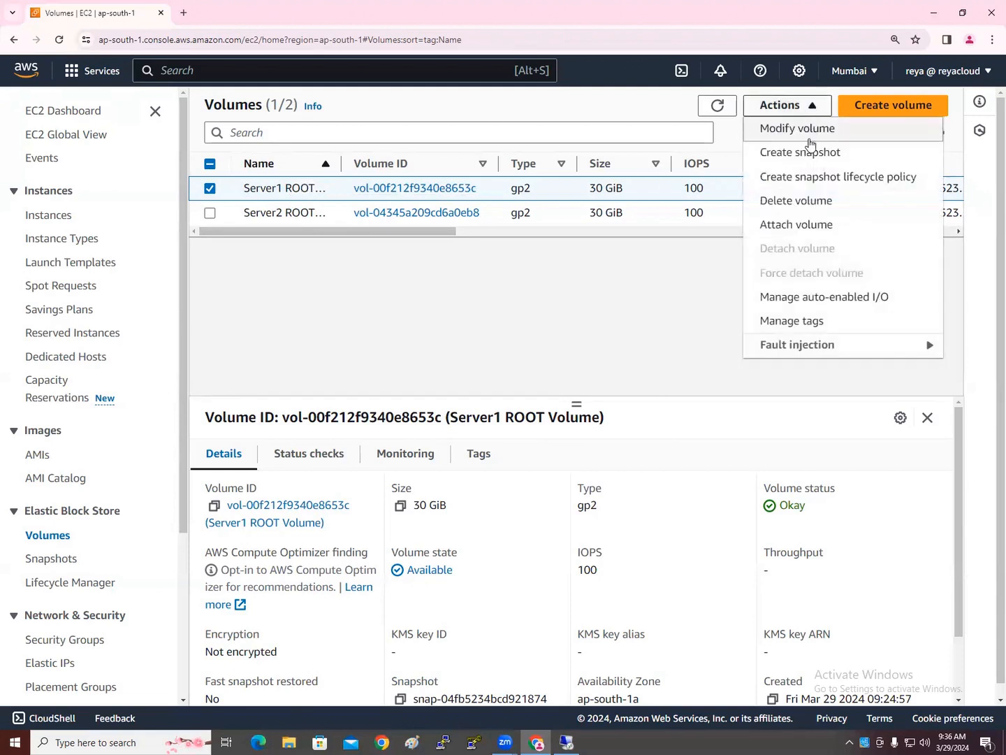
pyautogui.click(788, 231)
pyautogui.click(256, 413)
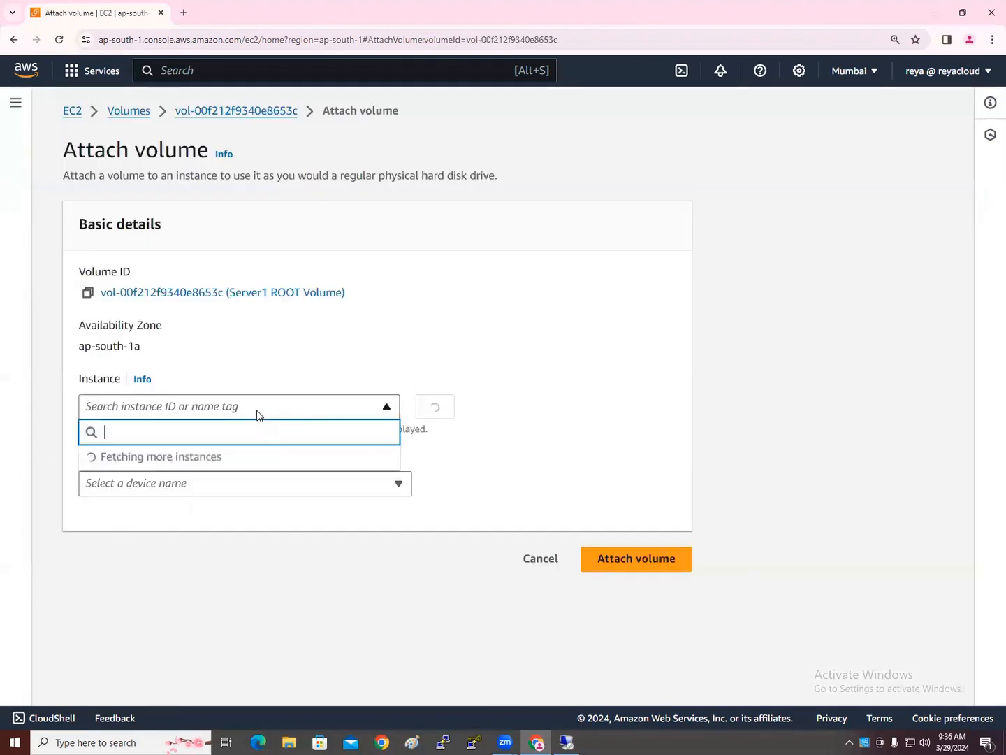
pyautogui.moveTo(84, 346); pyautogui.dragTo(142, 352)
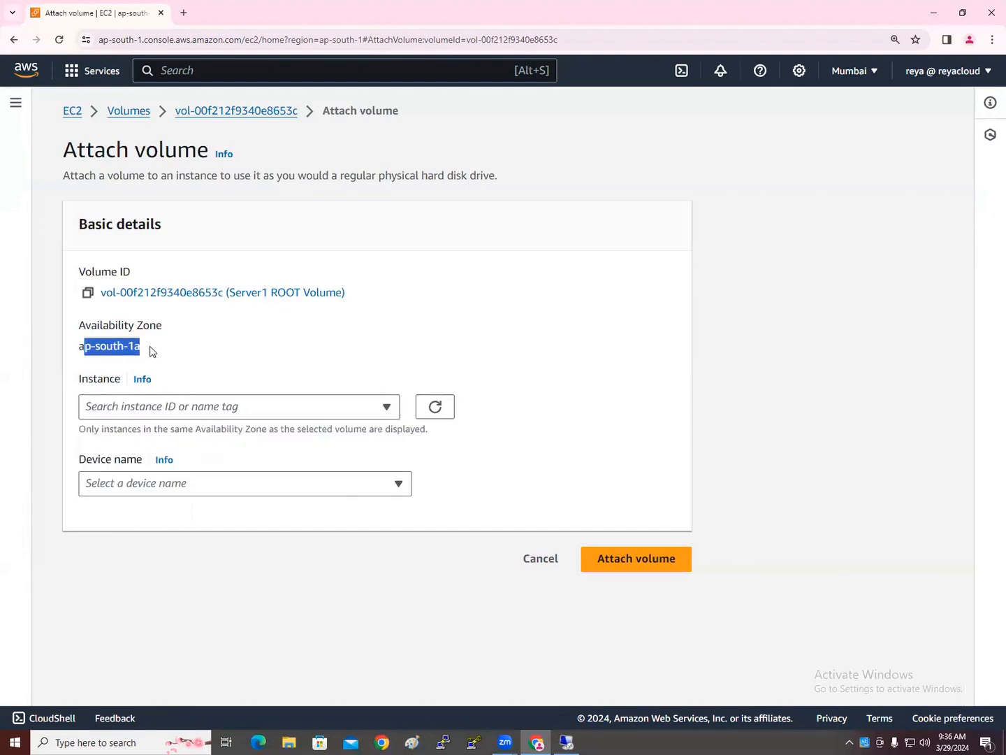
pyautogui.click(160, 412)
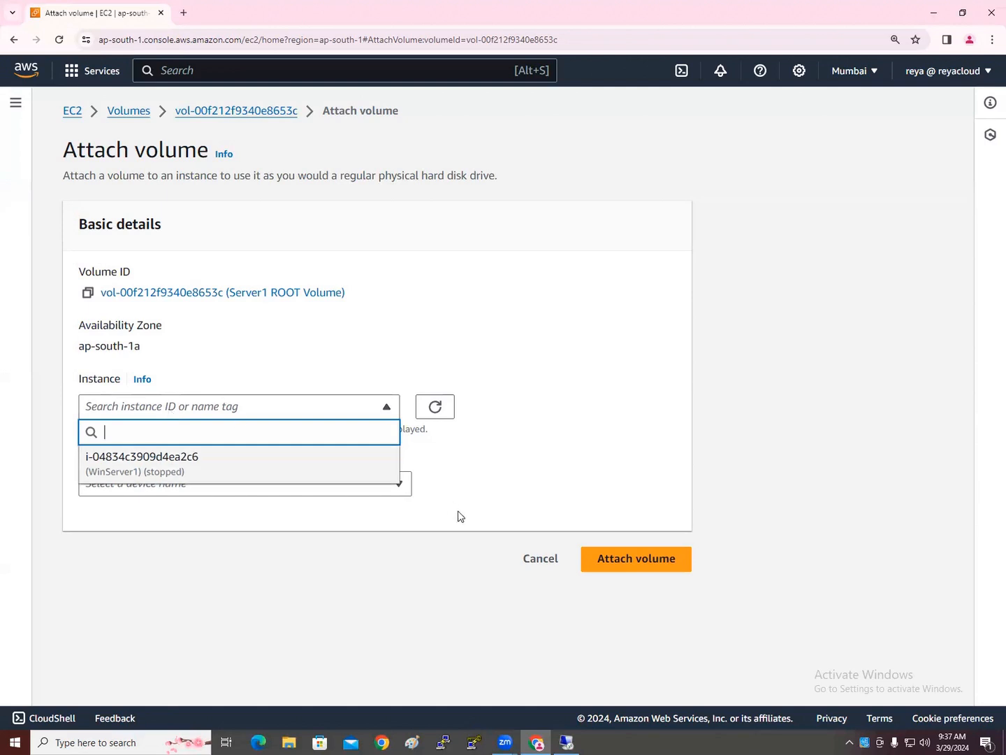
pyautogui.click(525, 558)
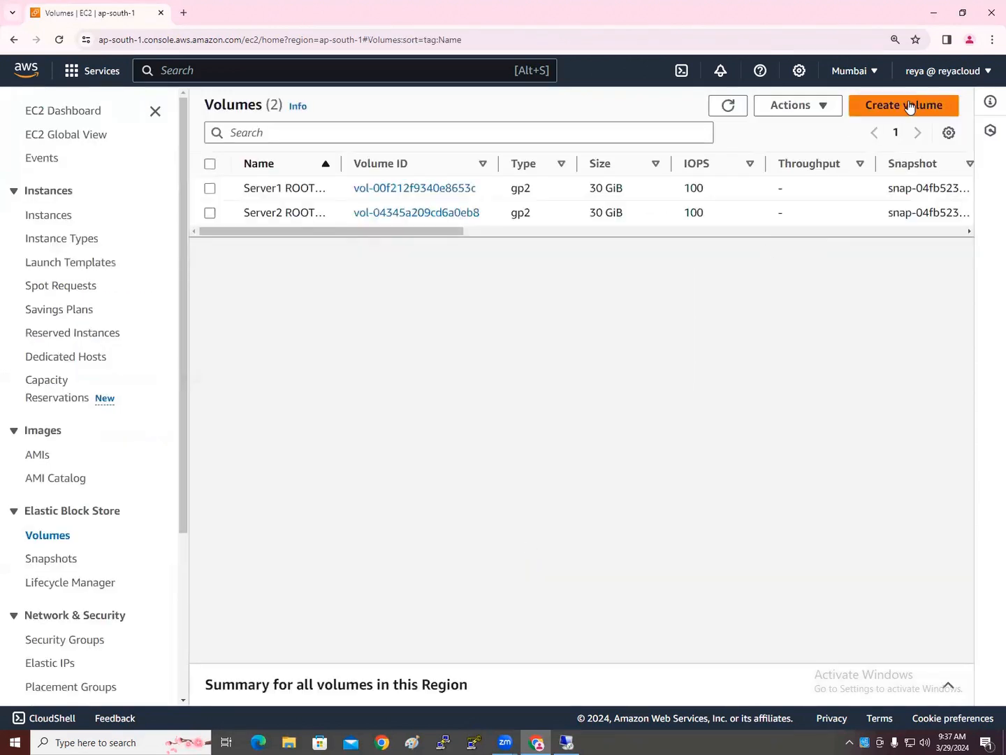
pyautogui.click(910, 106)
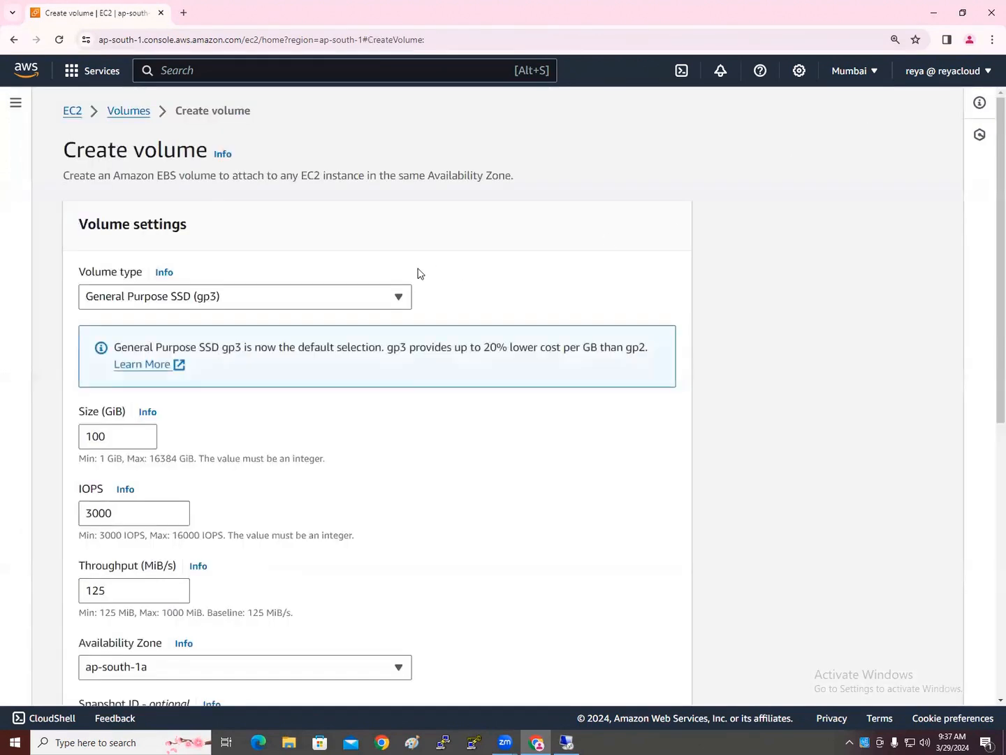
pyautogui.click(238, 300)
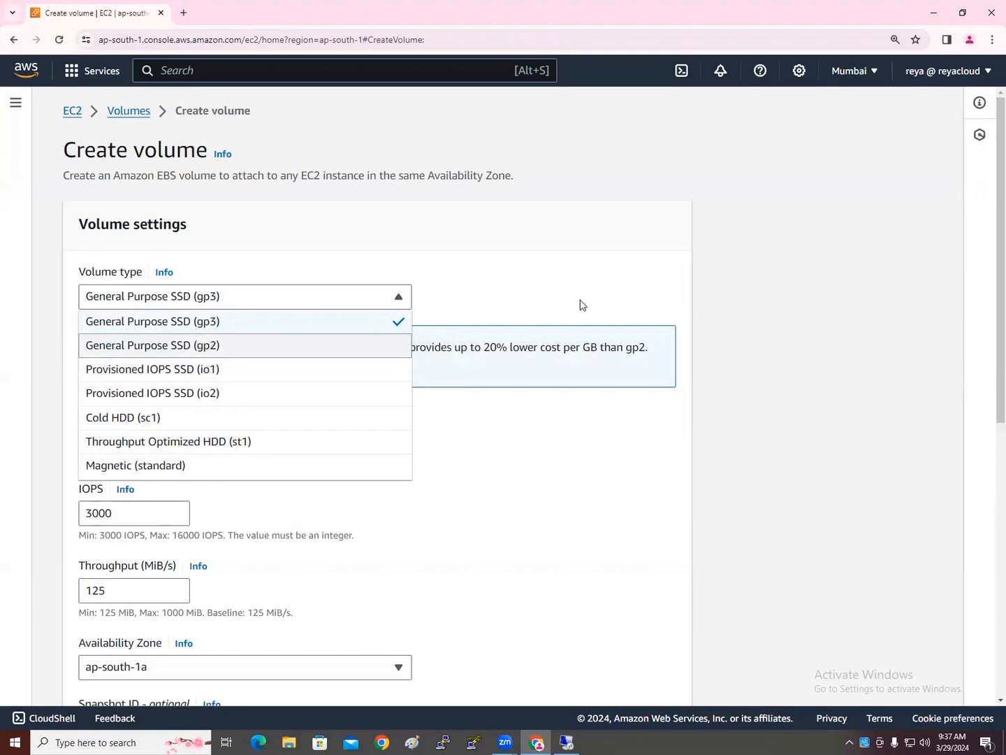
pyautogui.click(779, 271)
pyautogui.scroll(-1, 257, 507)
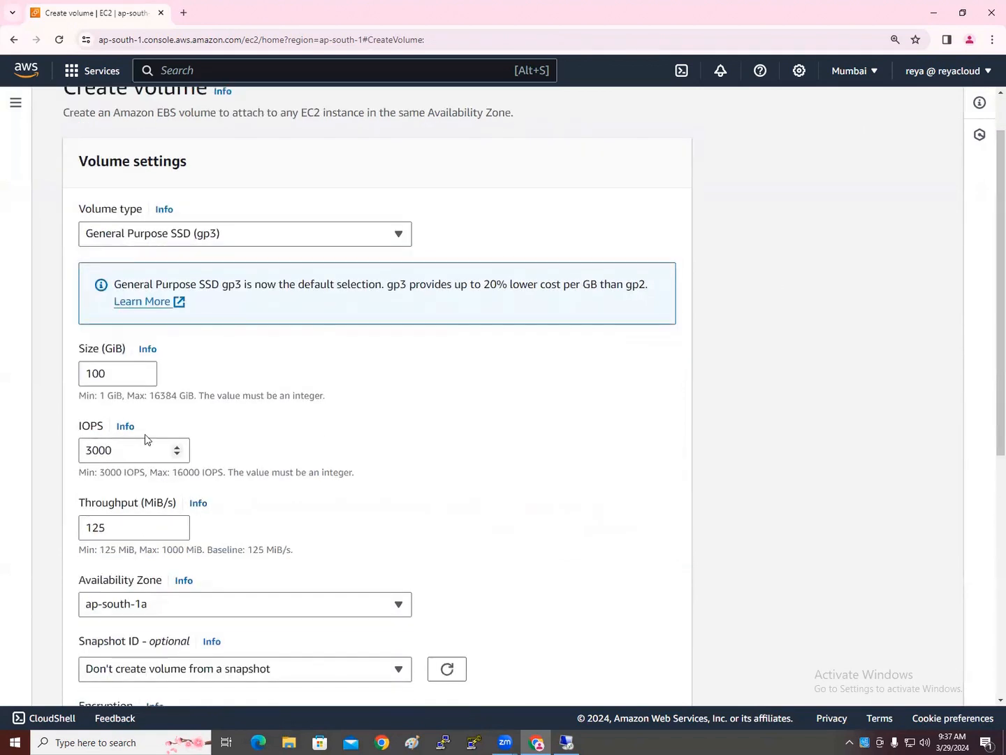
pyautogui.moveTo(110, 378); pyautogui.dragTo(75, 381)
pyautogui.scroll(-2, 158, 442)
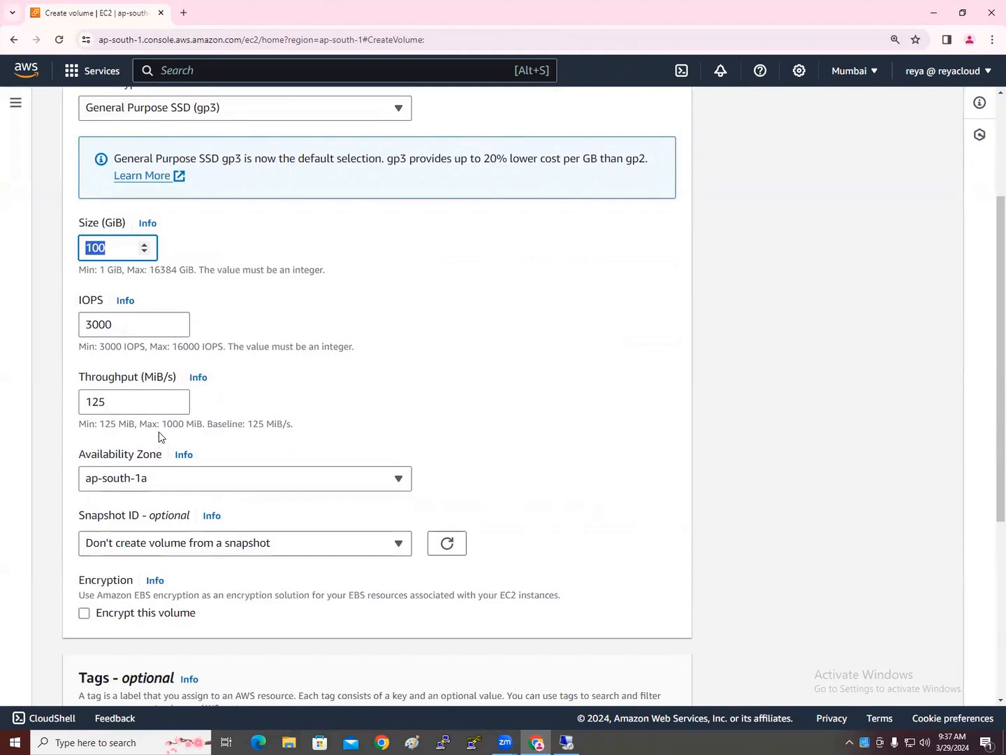
pyautogui.scroll(-1, 159, 441)
pyautogui.click(161, 417)
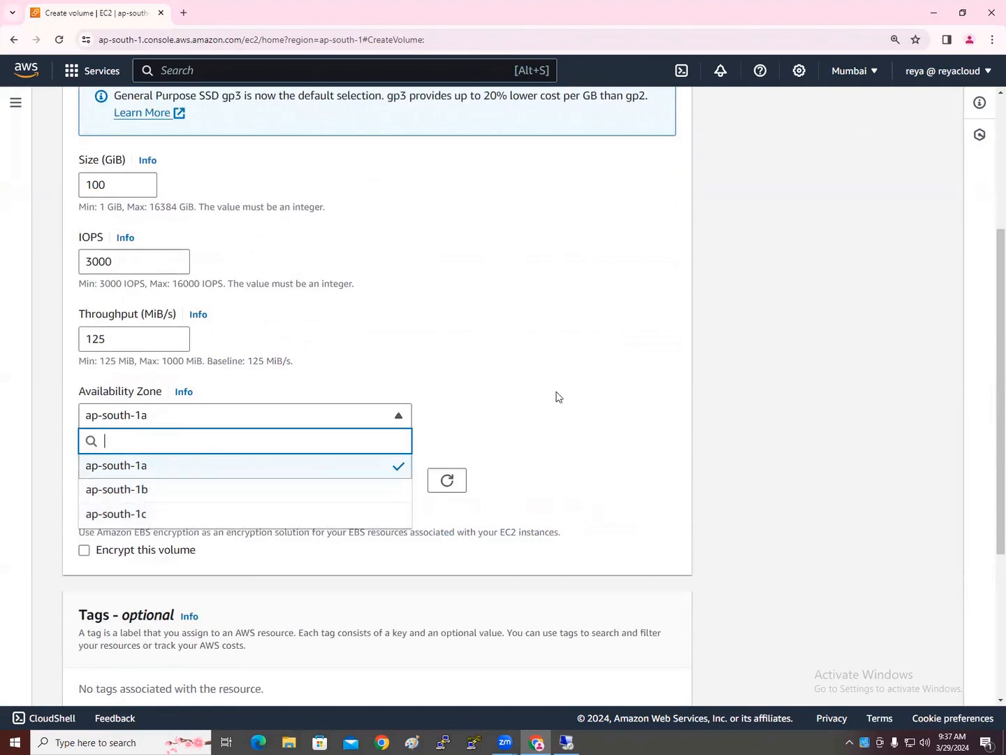
pyautogui.click(658, 386)
pyautogui.scroll(-4, 626, 651)
pyautogui.click(537, 676)
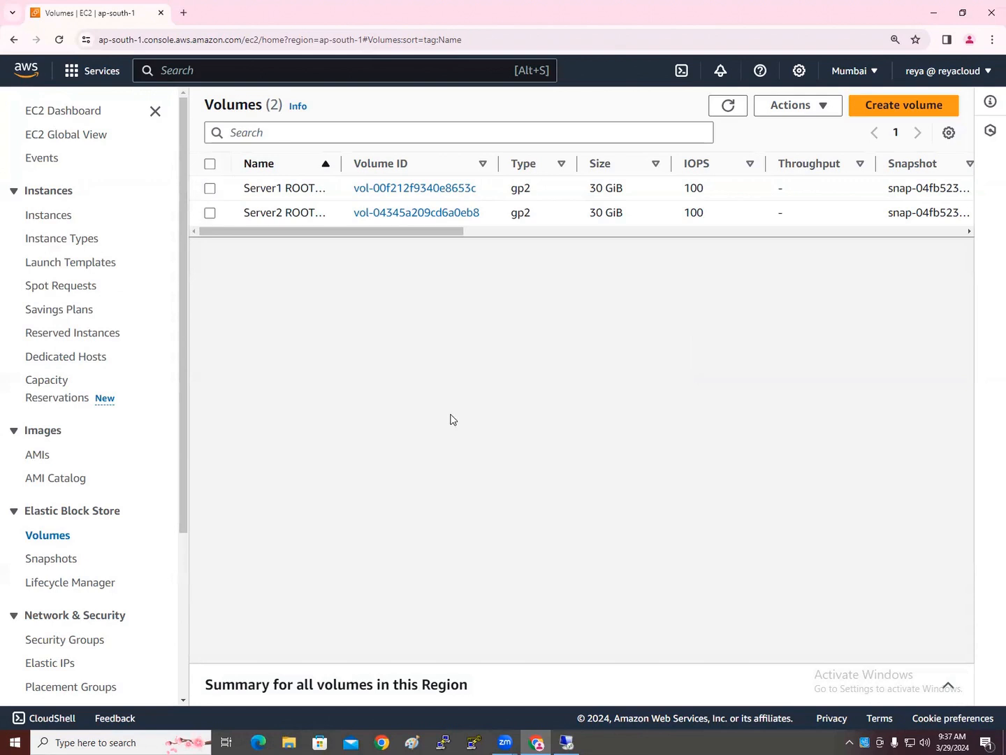
pyautogui.click(209, 188)
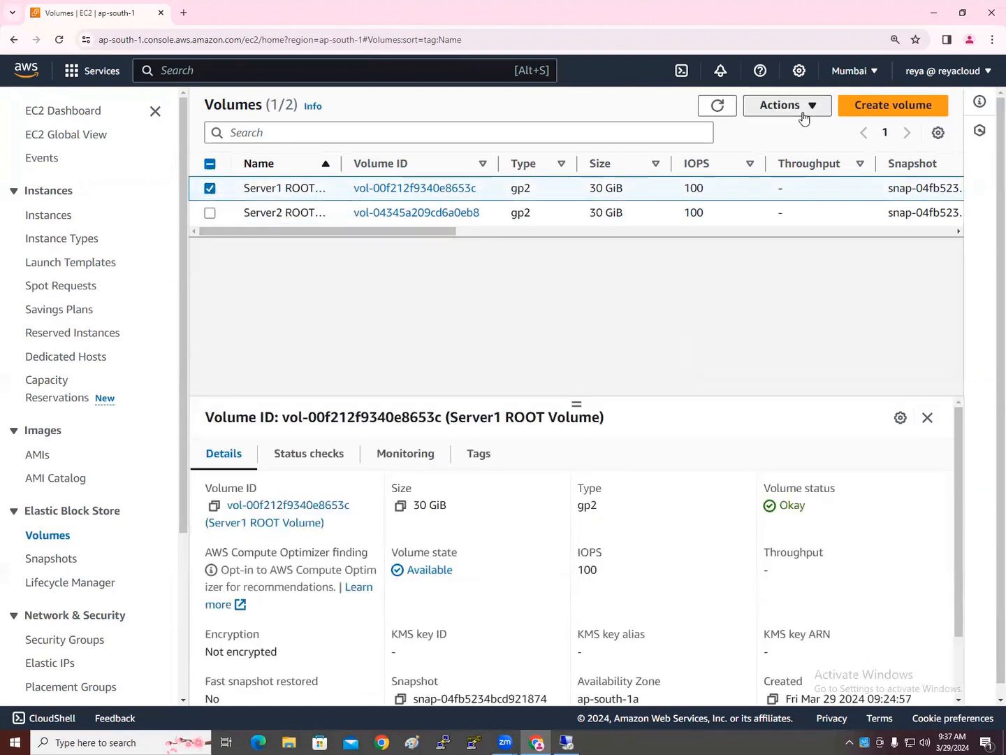
pyautogui.click(783, 105)
pyautogui.click(792, 226)
pyautogui.click(262, 408)
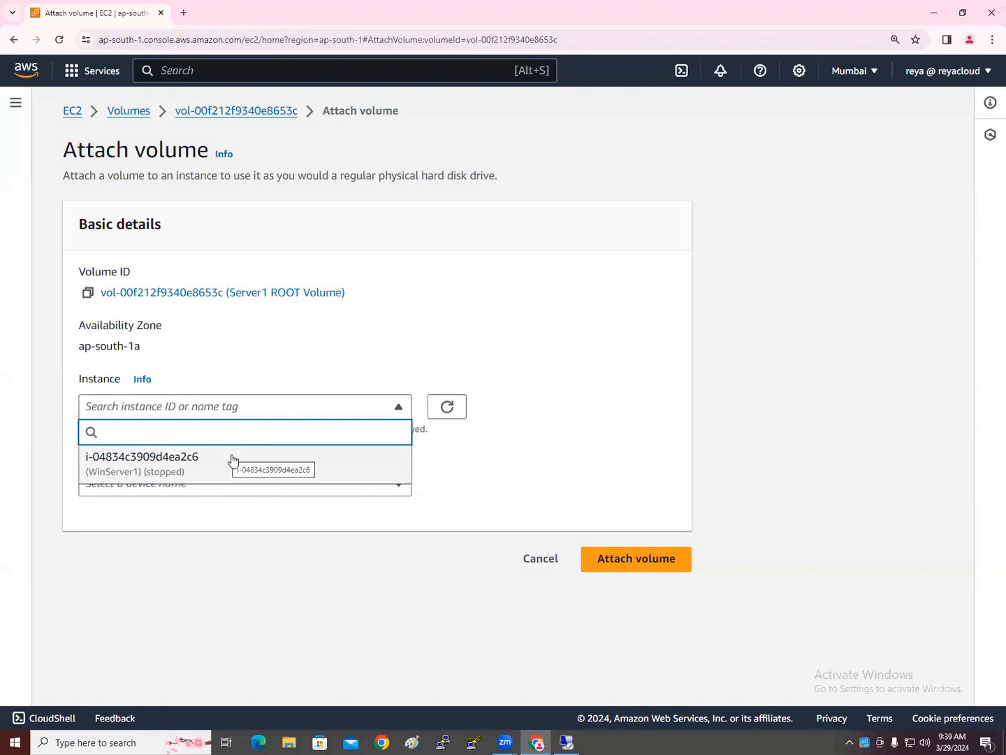
pyautogui.click(554, 570)
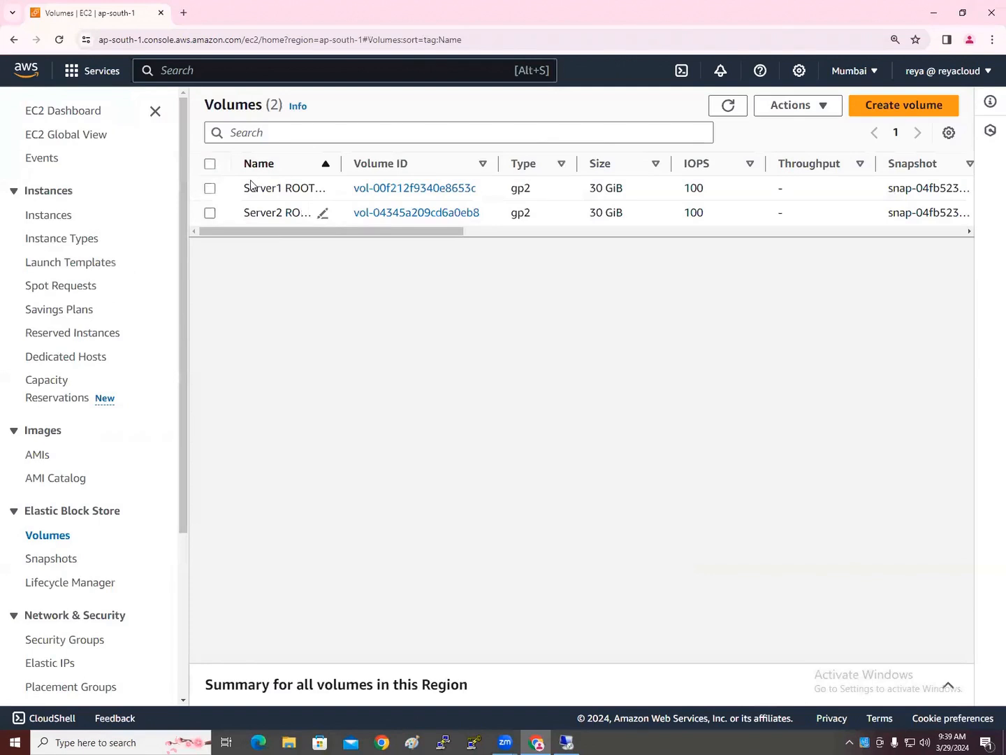
# Open the attach form for Server1 ROOT Volume and pick WinServer1 (i-04834c3909d4ea2c6) as the instance
pyautogui.click(210, 188)
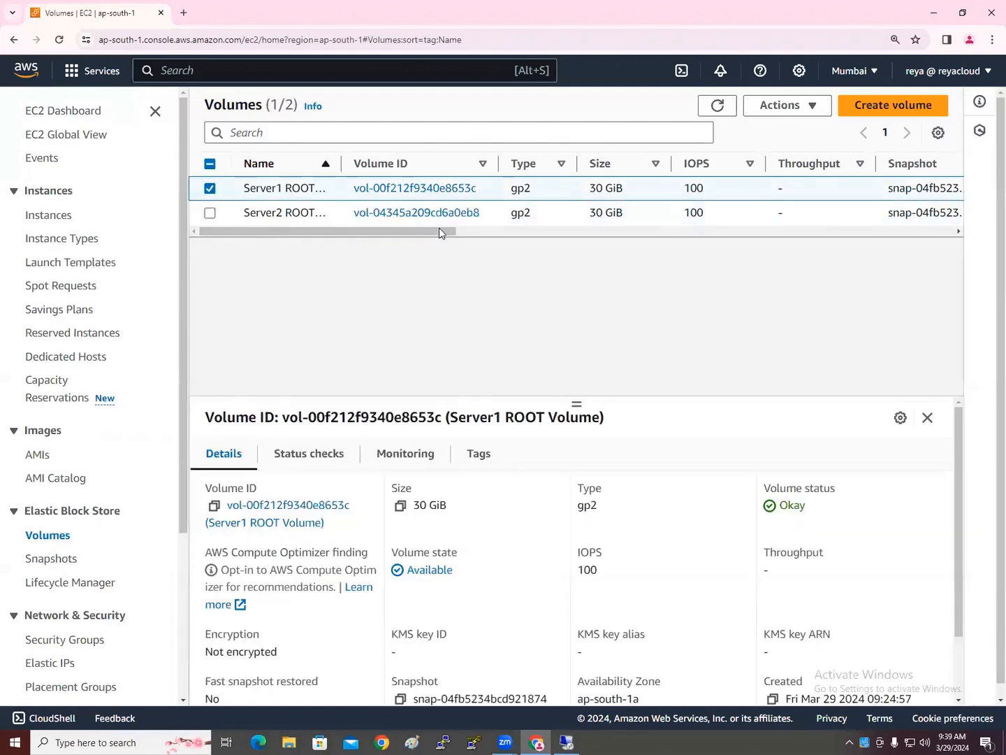
pyautogui.moveTo(404, 239); pyautogui.dragTo(540, 242)
pyautogui.moveTo(621, 246); pyautogui.dragTo(361, 249)
pyautogui.click(804, 112)
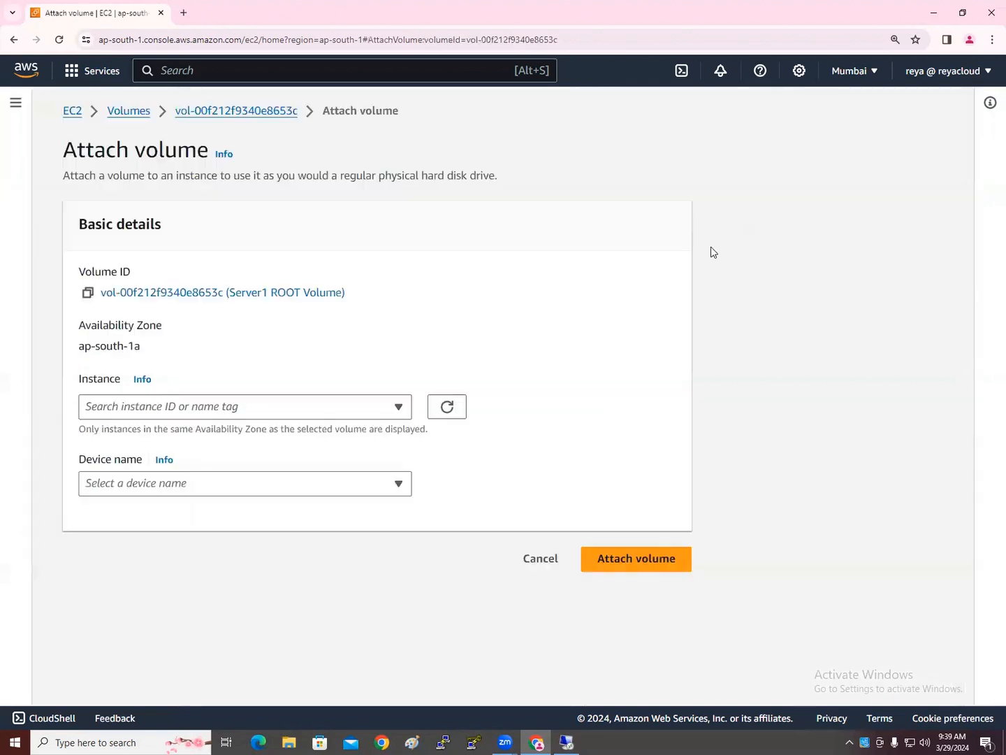
pyautogui.click(799, 225)
pyautogui.click(243, 406)
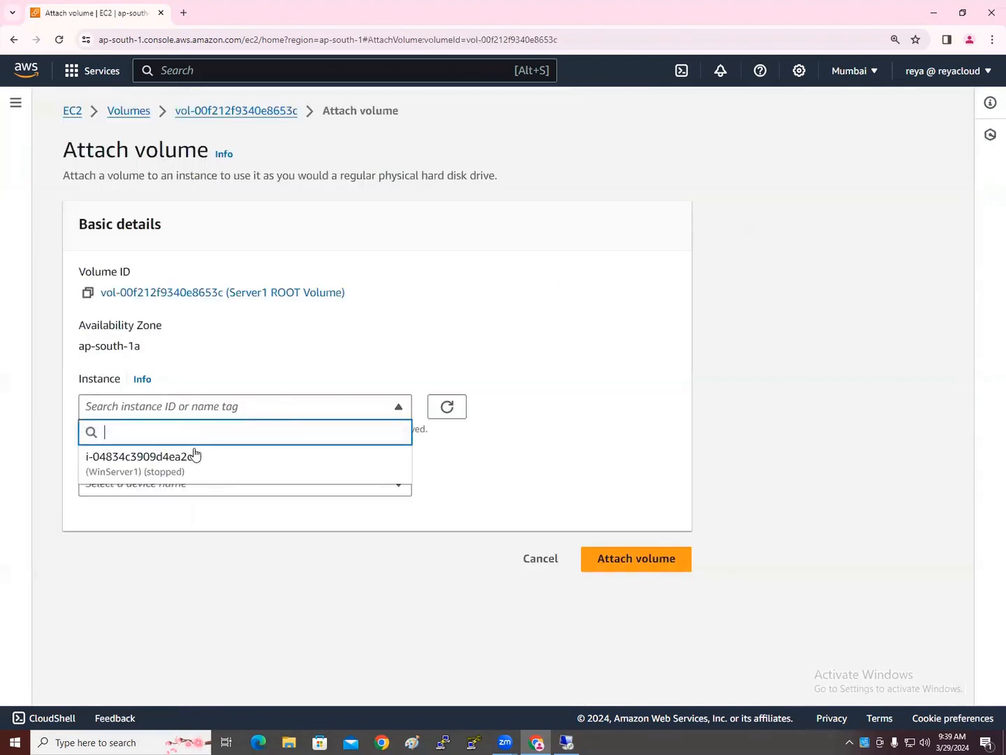
pyautogui.click(195, 453)
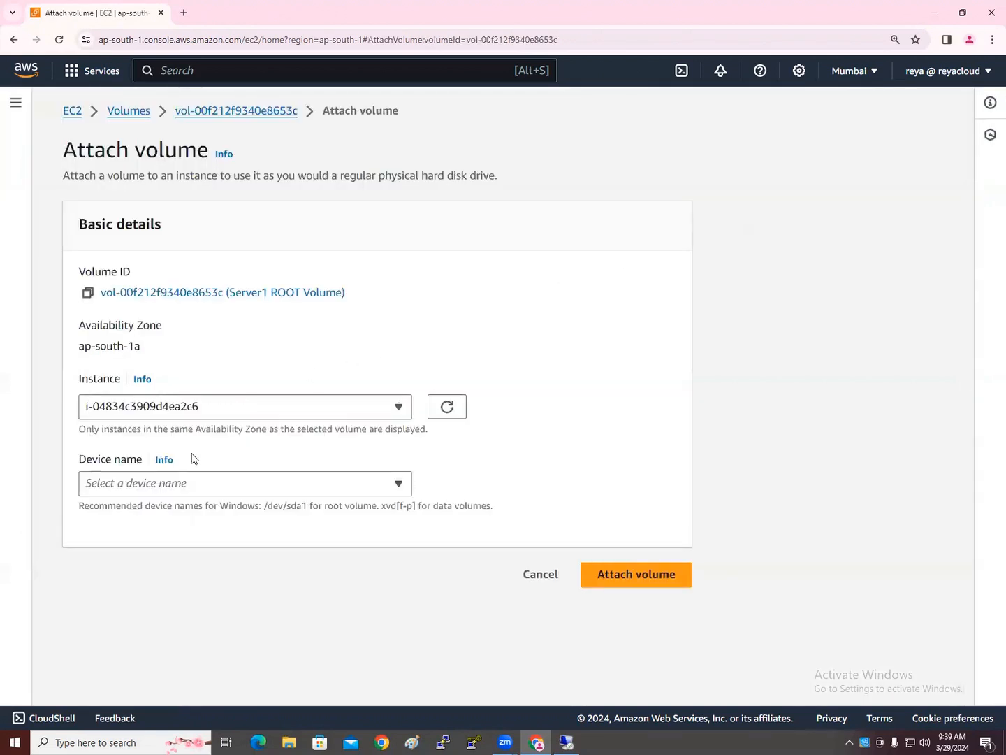
# Open the Device name dropdown to review the available device names
pyautogui.click(212, 492)
pyautogui.click(213, 491)
pyautogui.click(188, 485)
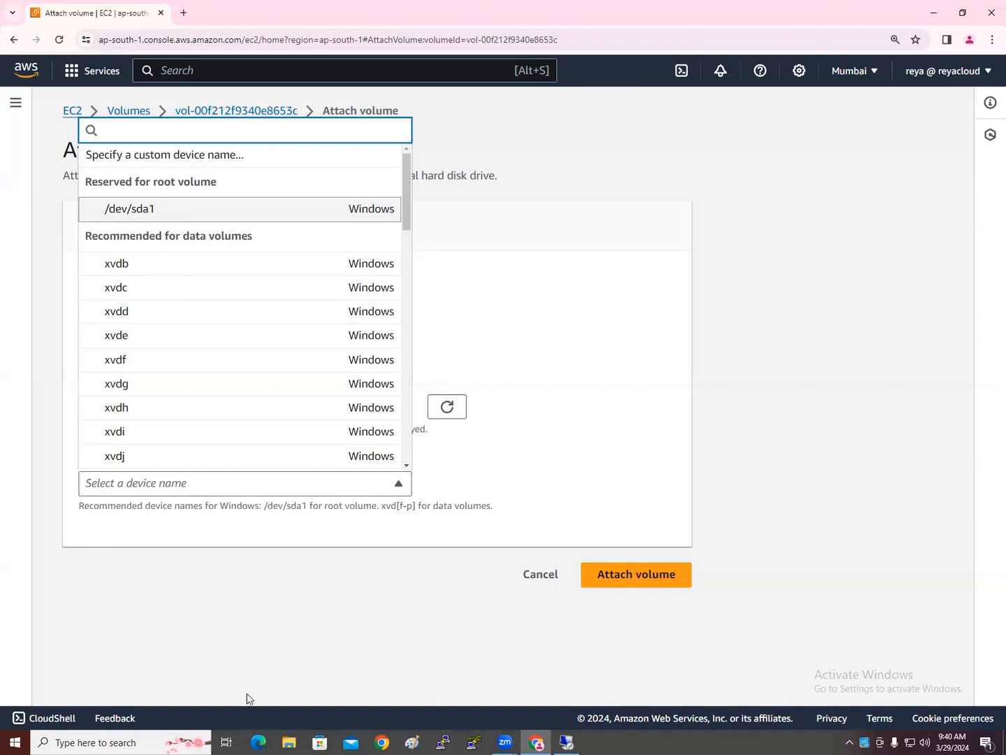
# Read the device name hints: /dev/sda1 recommended for root, xvd[f-p] for data volumes
pyautogui.click(174, 557)
pyautogui.moveTo(79, 508); pyautogui.dragTo(383, 508)
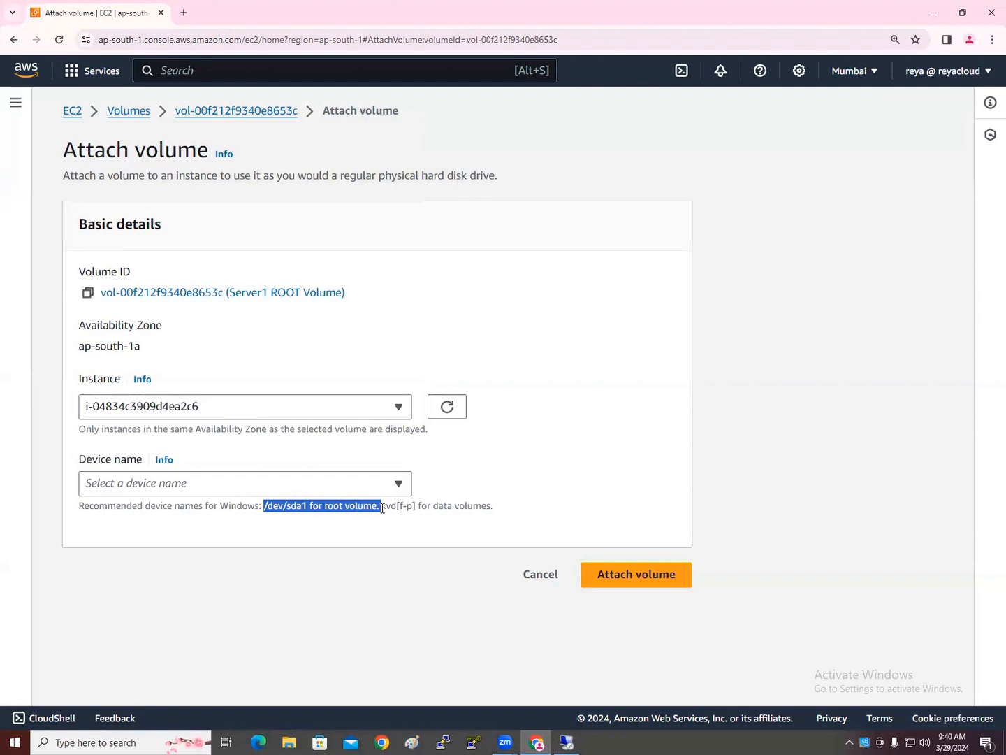
pyautogui.click(406, 536)
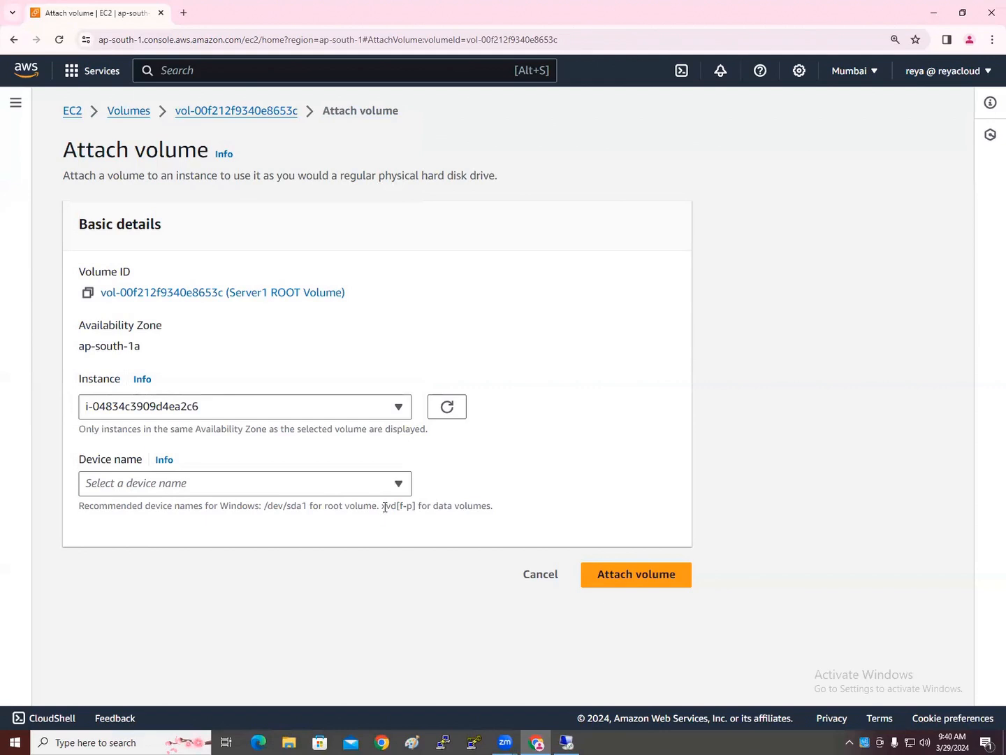
pyautogui.moveTo(381, 506); pyautogui.dragTo(414, 507)
pyautogui.click(397, 518)
pyautogui.doubleClick(410, 506)
pyautogui.click(412, 535)
pyautogui.moveTo(382, 506); pyautogui.dragTo(434, 505)
pyautogui.moveTo(255, 505); pyautogui.dragTo(321, 509)
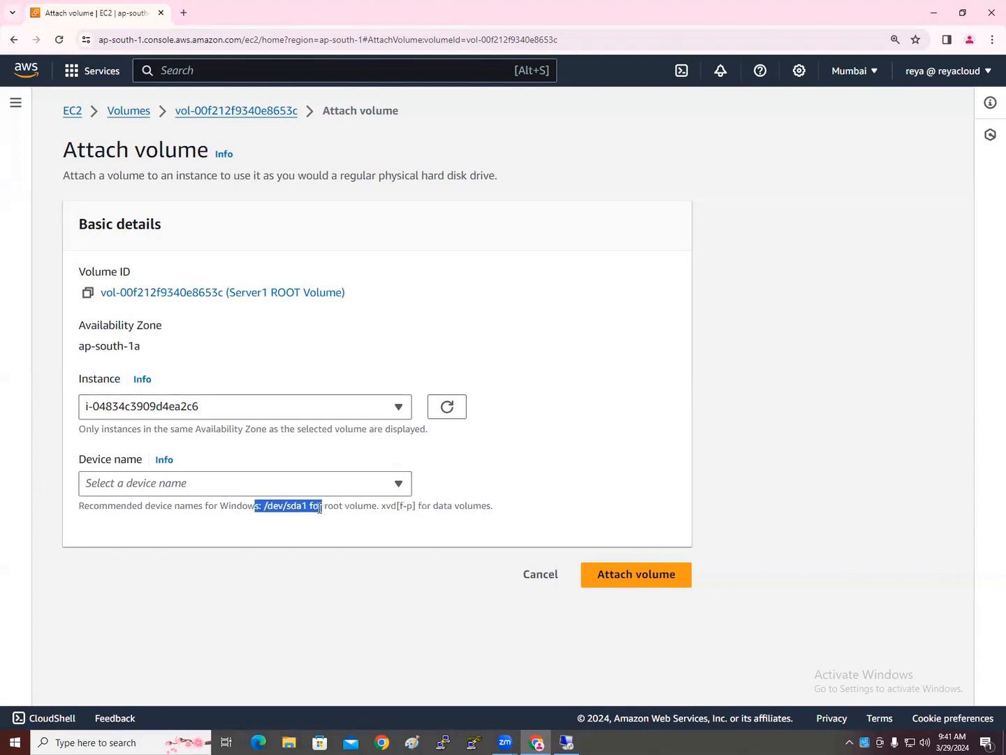
# Choose xvdf as the device name, then switch it to /dev/sda1 under Reserved for root volume
pyautogui.click(307, 483)
pyautogui.click(165, 364)
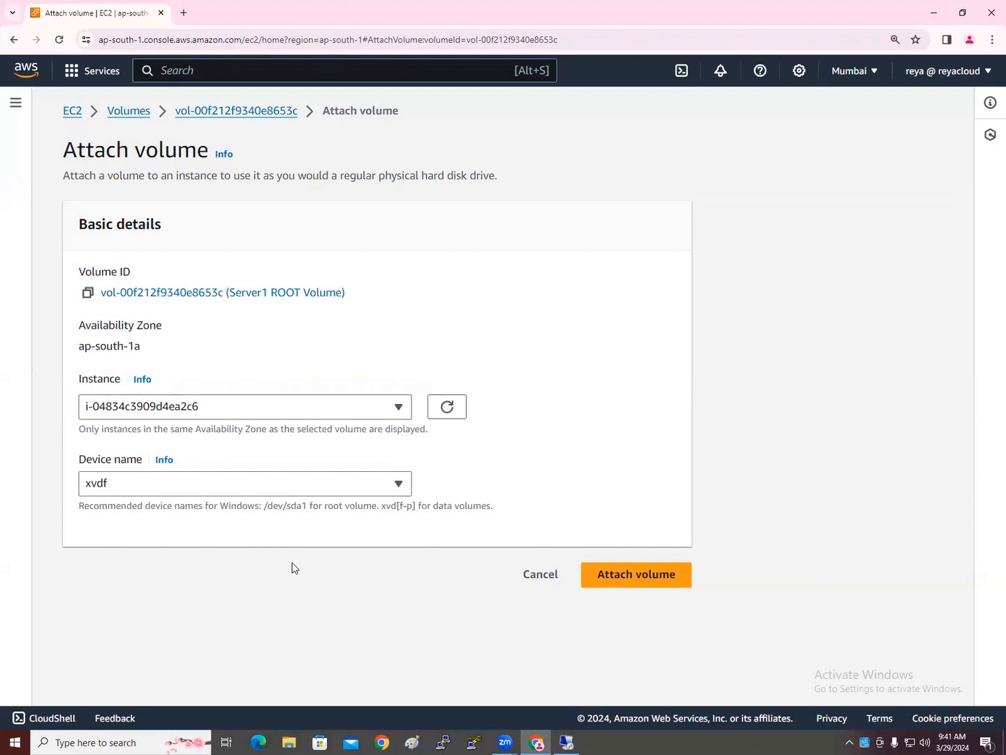
pyautogui.click(287, 490)
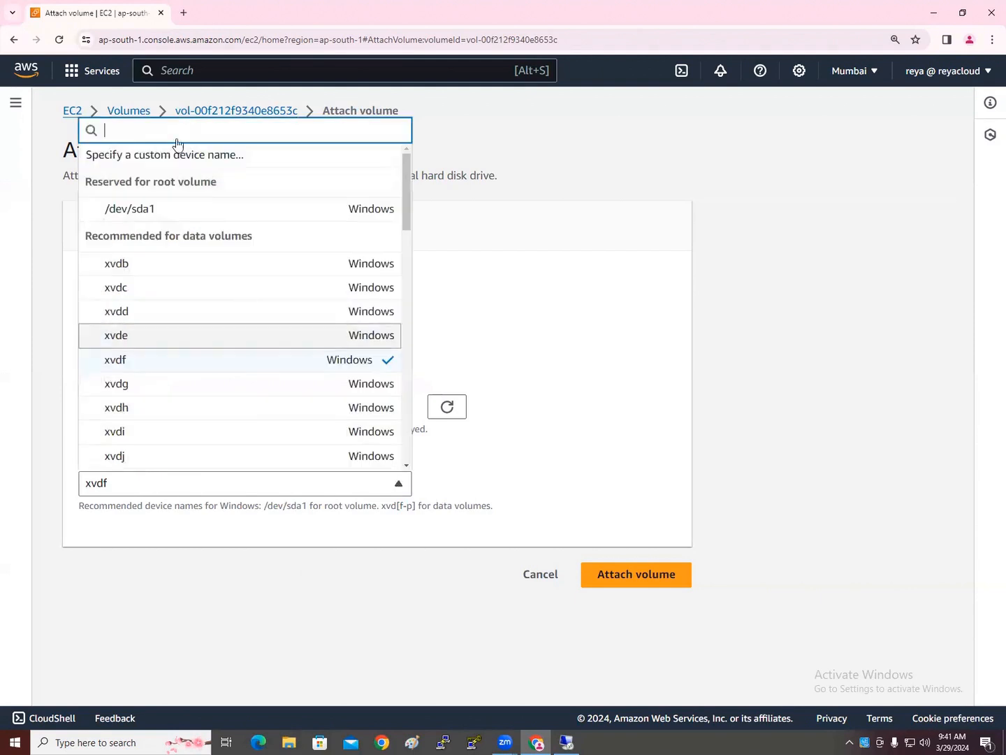
pyautogui.click(153, 210)
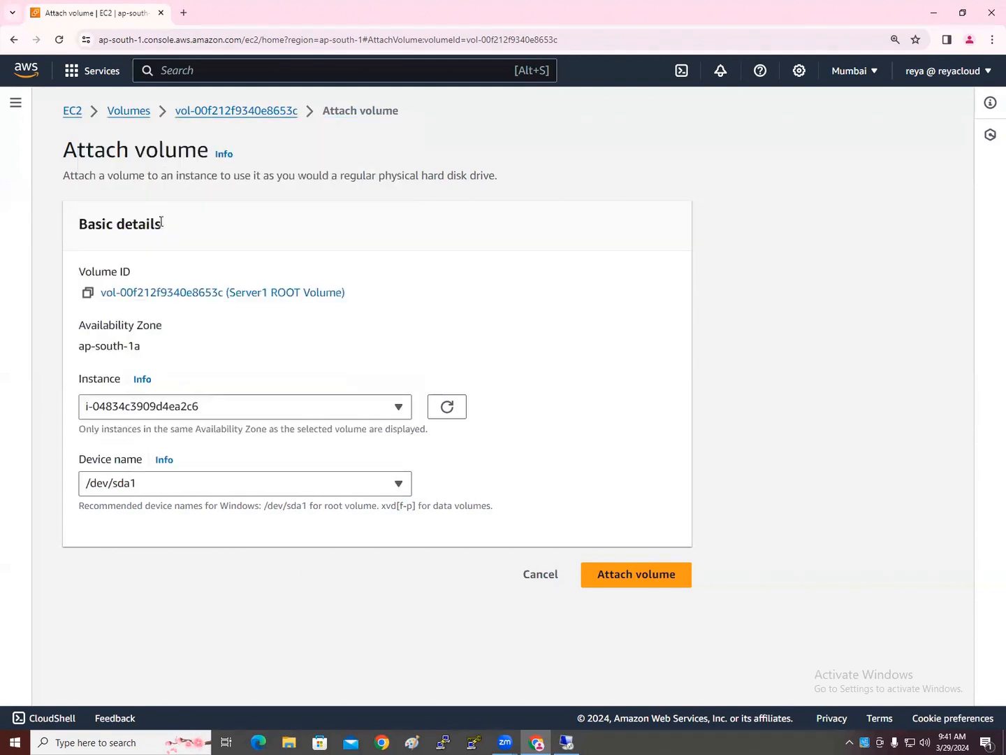
# Attach vol-00f212f9340e8653c to instance i-04834c3909d4ea2c6, confirm both volumes are In-use, and dismiss the banner
pyautogui.click(627, 577)
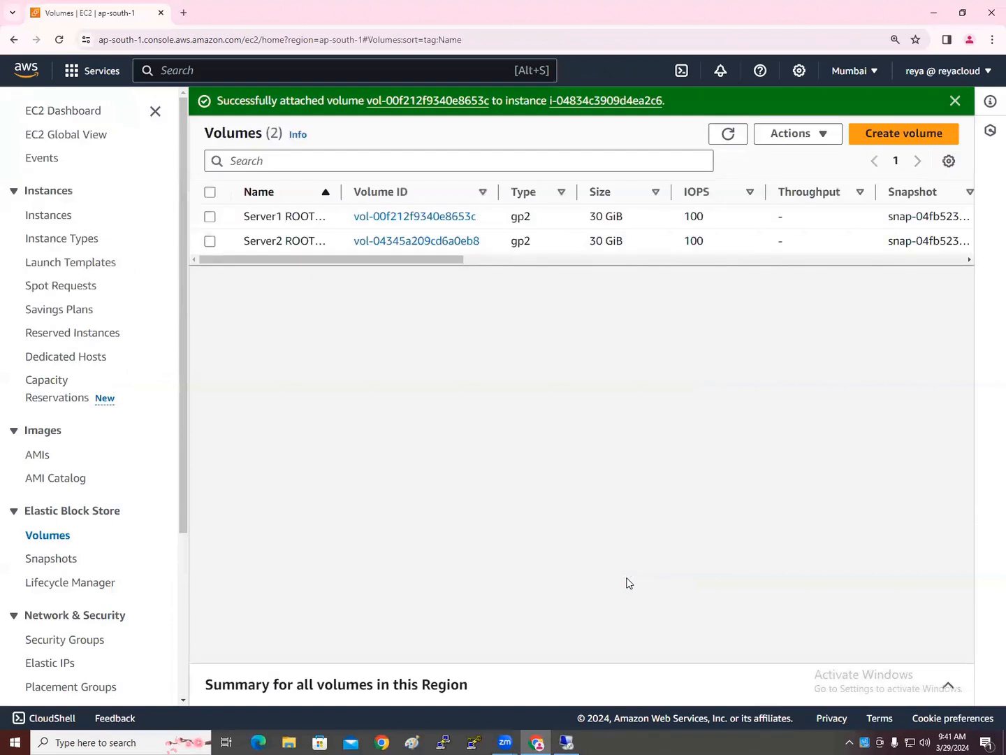
pyautogui.moveTo(328, 262); pyautogui.dragTo(543, 266)
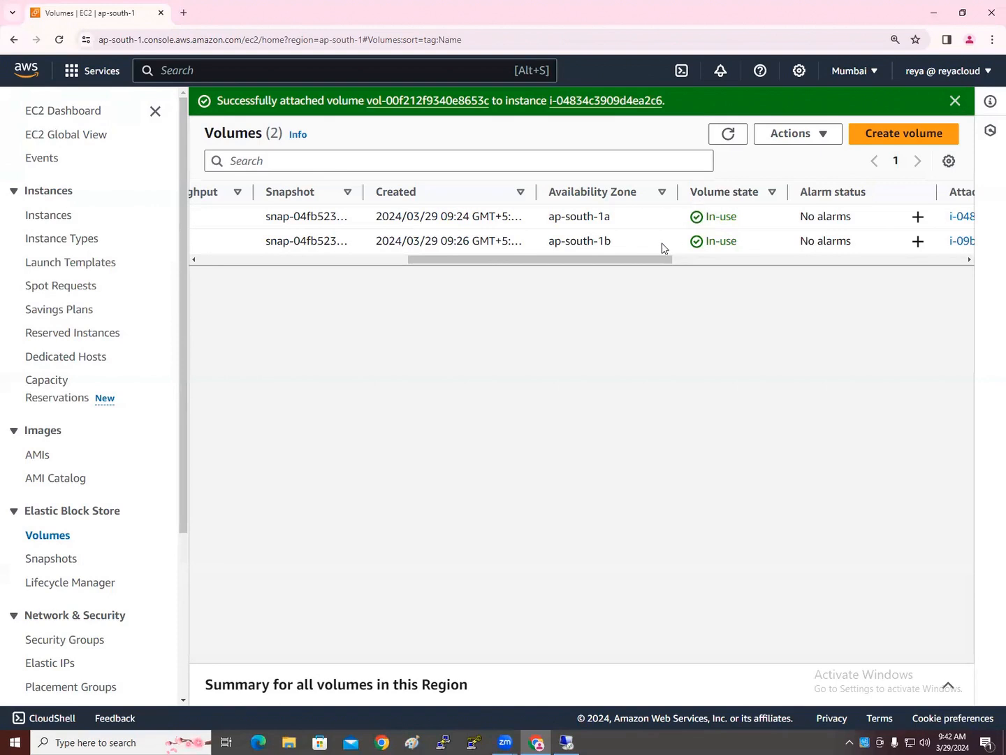
pyautogui.click(955, 101)
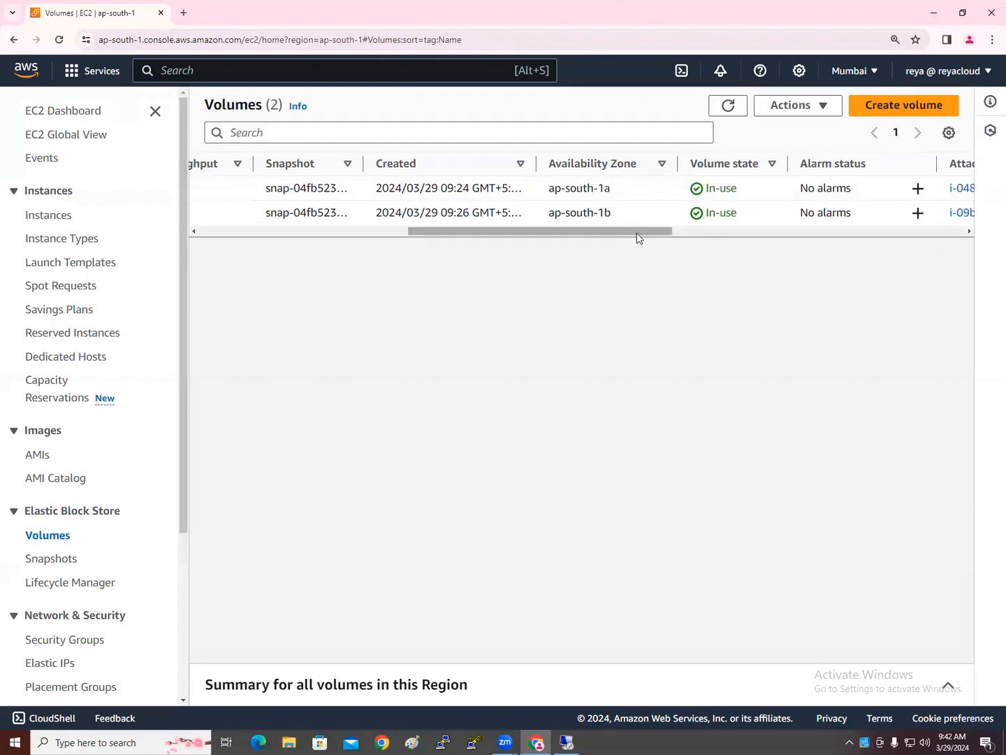
pyautogui.moveTo(638, 235); pyautogui.dragTo(276, 250)
# Select the Server1 ROOT volume, open its auto-enabled I/O settings, and cancel without changes
pyautogui.click(386, 189)
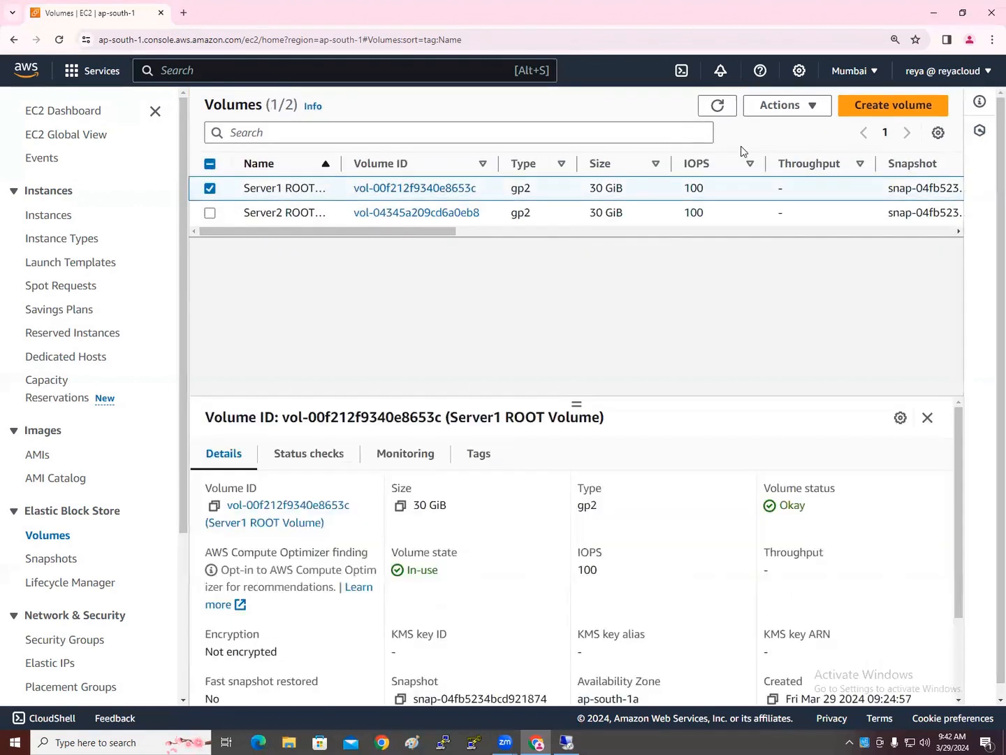
pyautogui.click(811, 105)
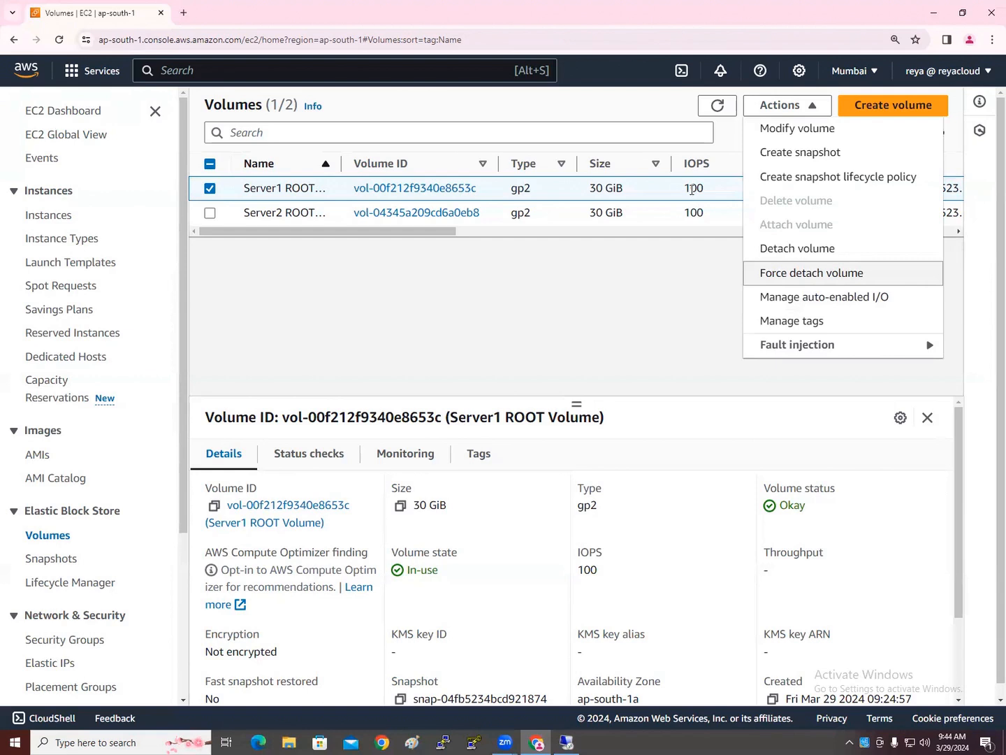
pyautogui.click(774, 300)
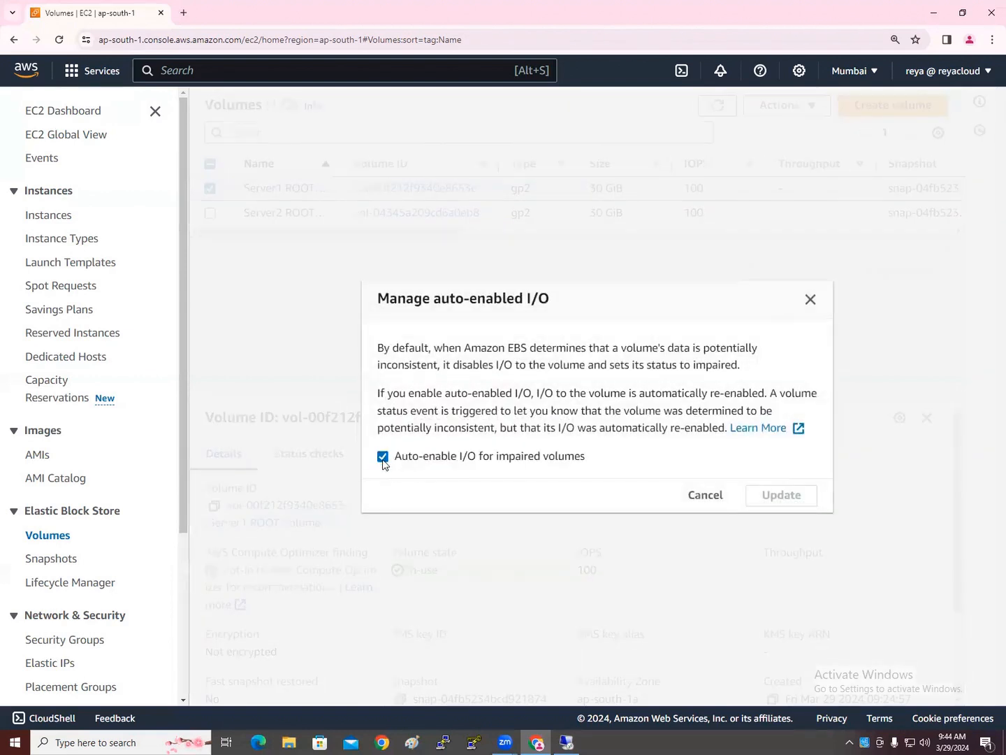
pyautogui.click(705, 498)
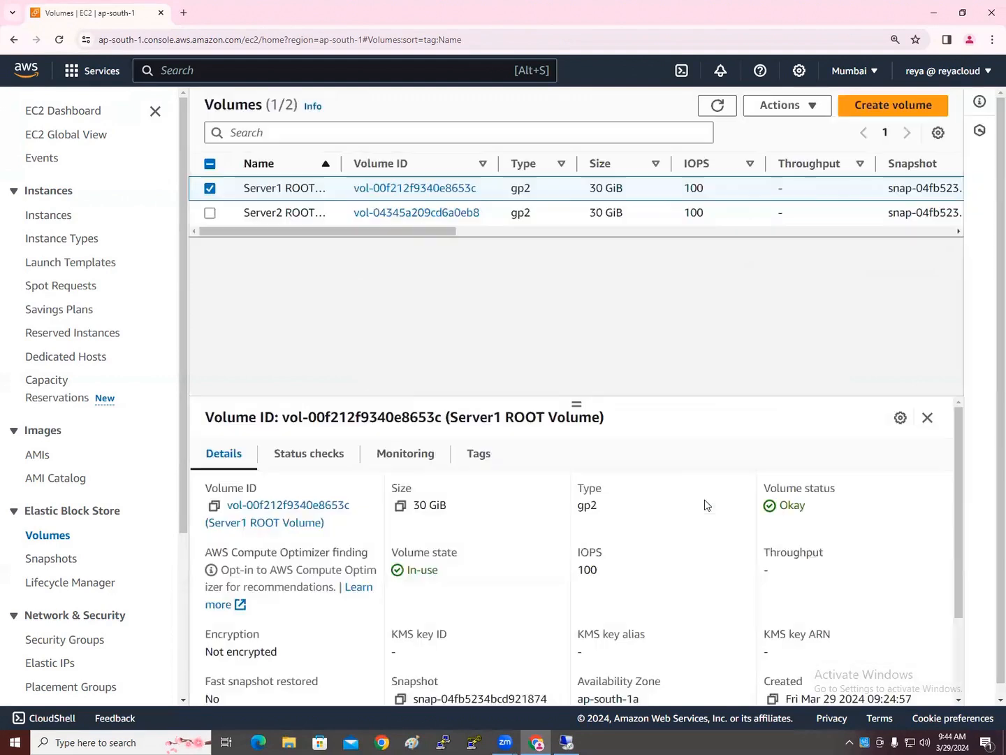
pyautogui.click(805, 107)
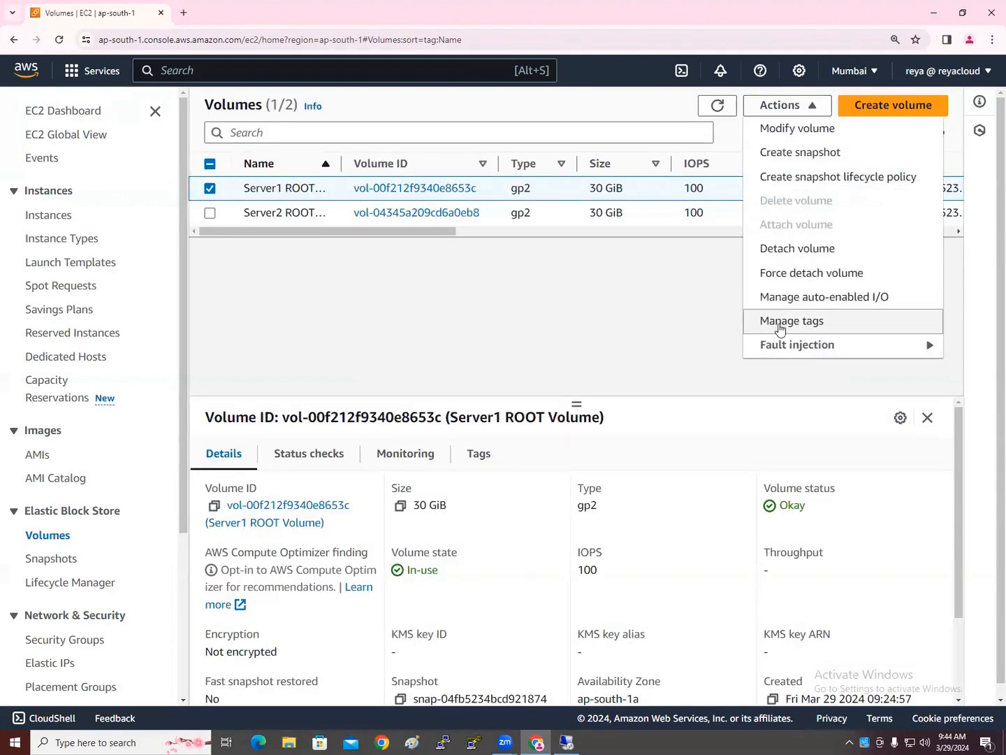
# Browse the Server1 ROOT volume's Actions menu, including the Fault injection submenu
pyautogui.moveTo(775, 344)
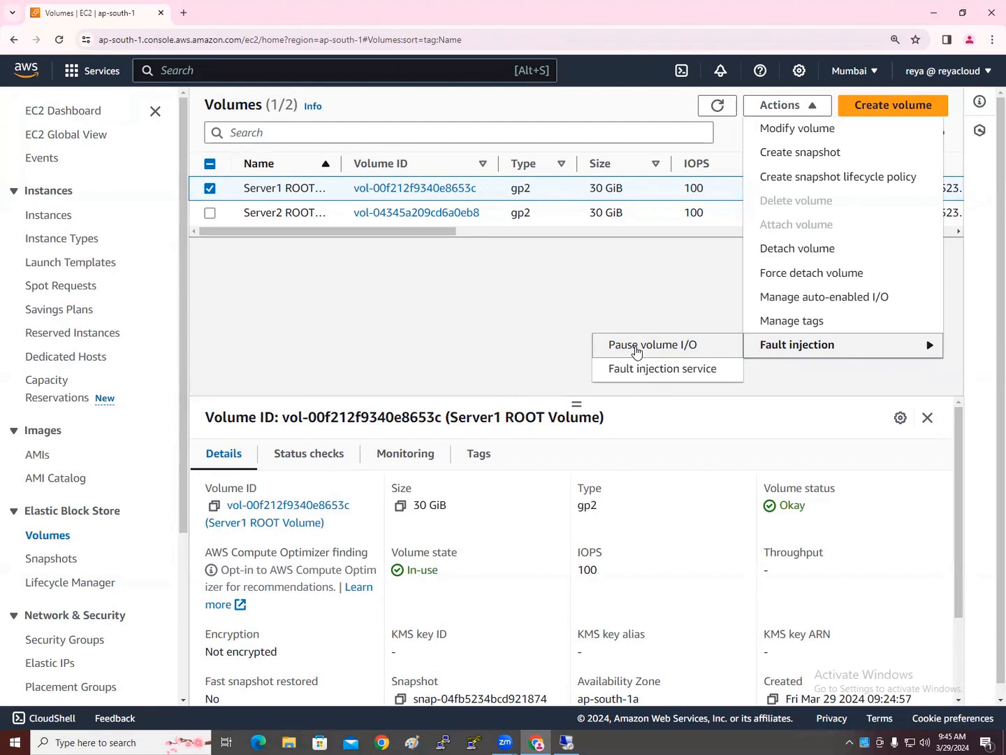
pyautogui.click(655, 279)
pyautogui.click(801, 112)
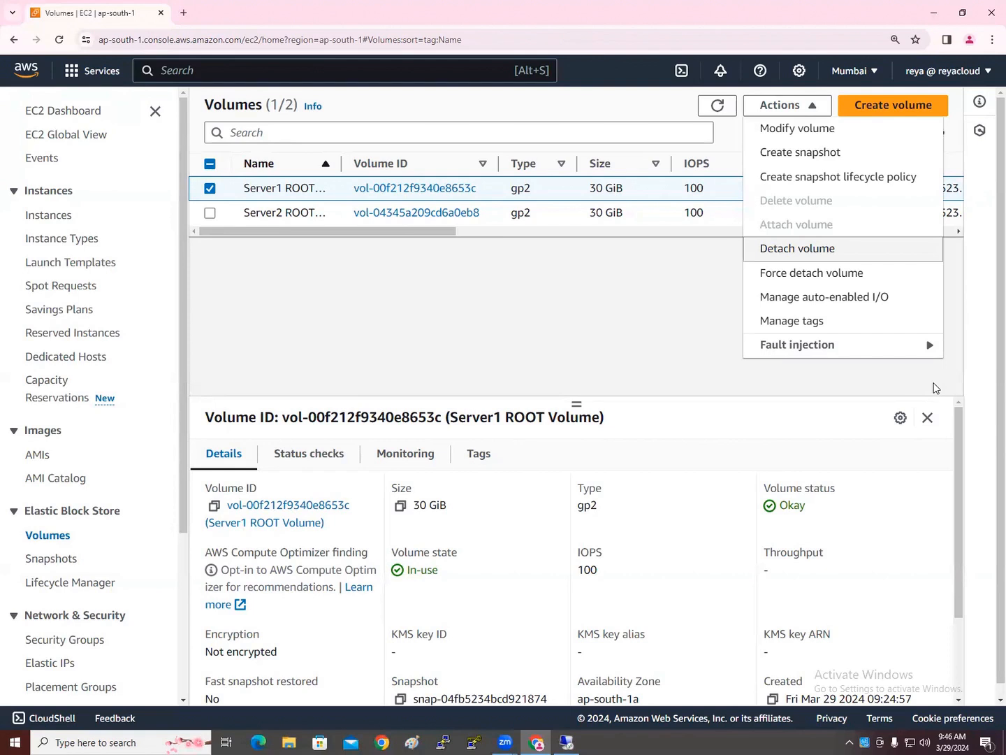
pyautogui.click(646, 350)
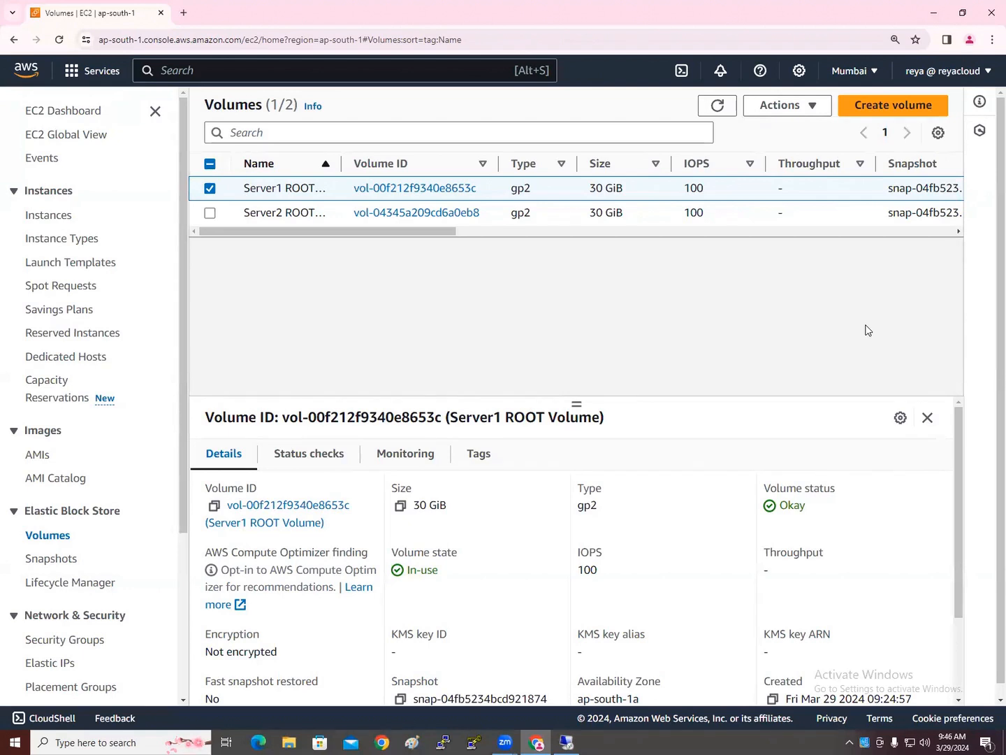
pyautogui.click(769, 105)
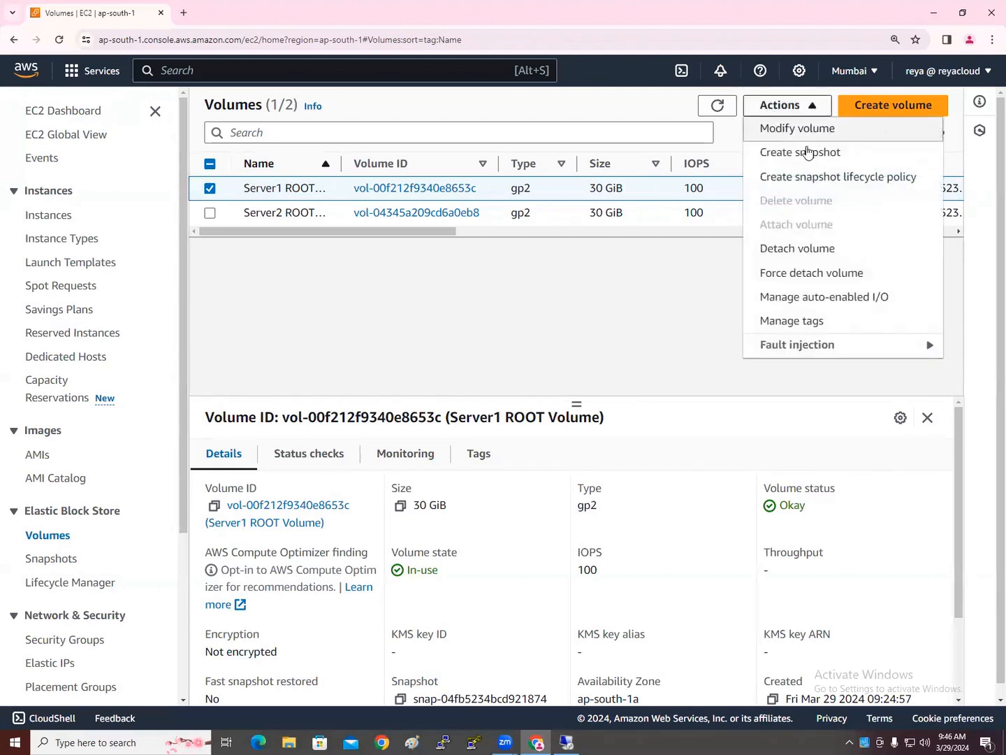
# Open Manage auto-enabled I/O and read the explanation about inconsistent data on impaired volumes
pyautogui.click(760, 300)
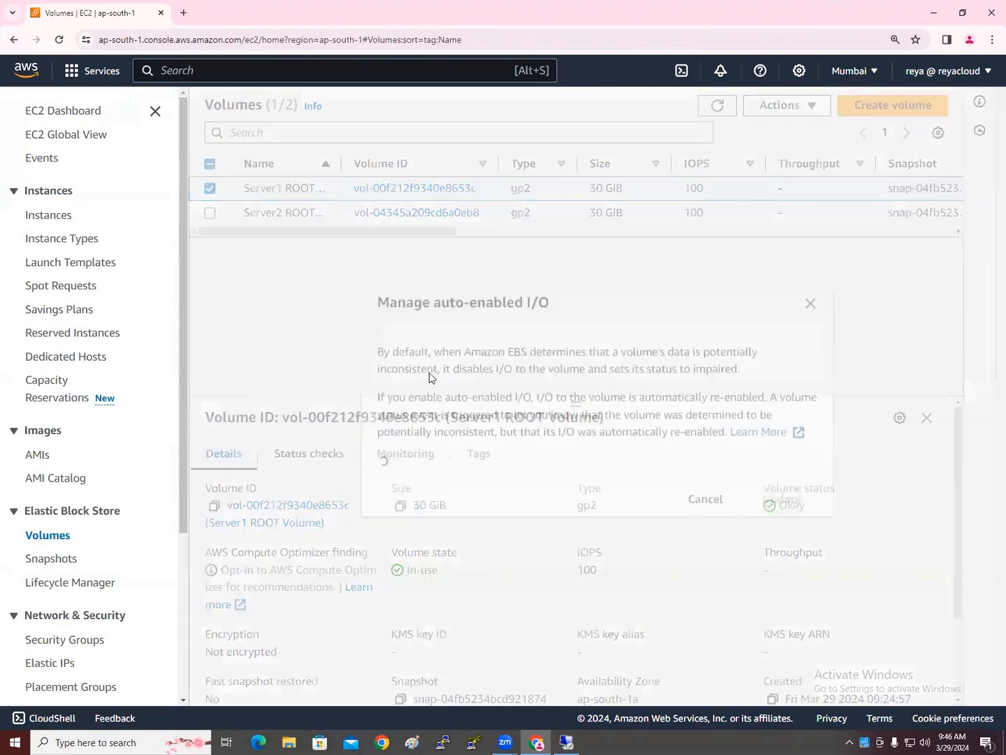
pyautogui.moveTo(448, 349); pyautogui.dragTo(738, 367)
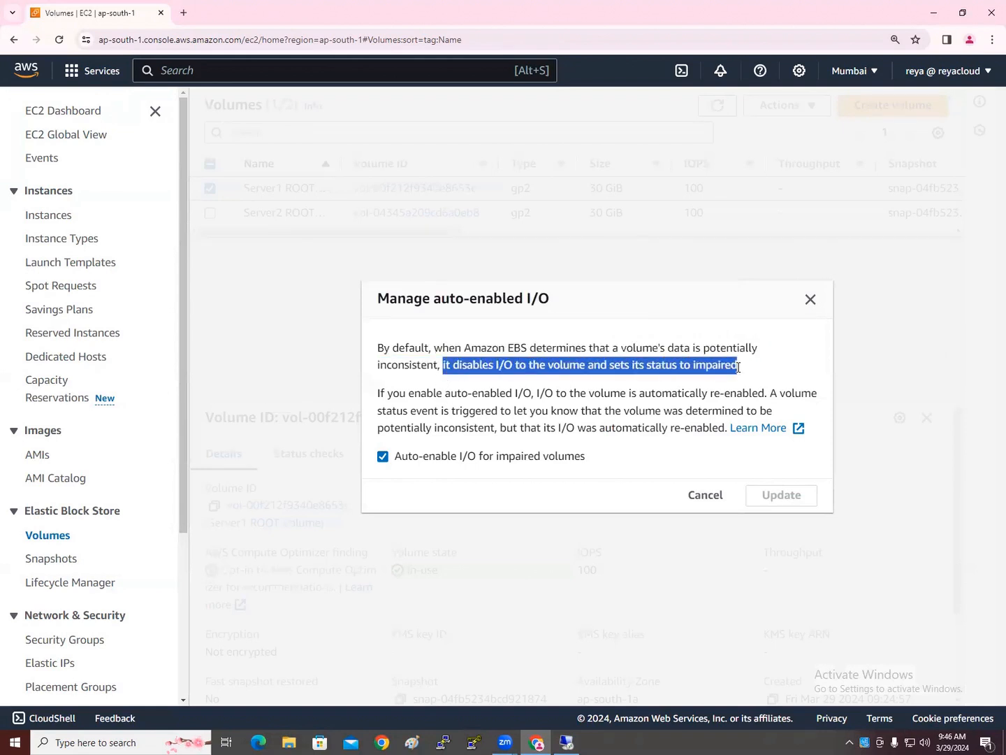
pyautogui.click(722, 364)
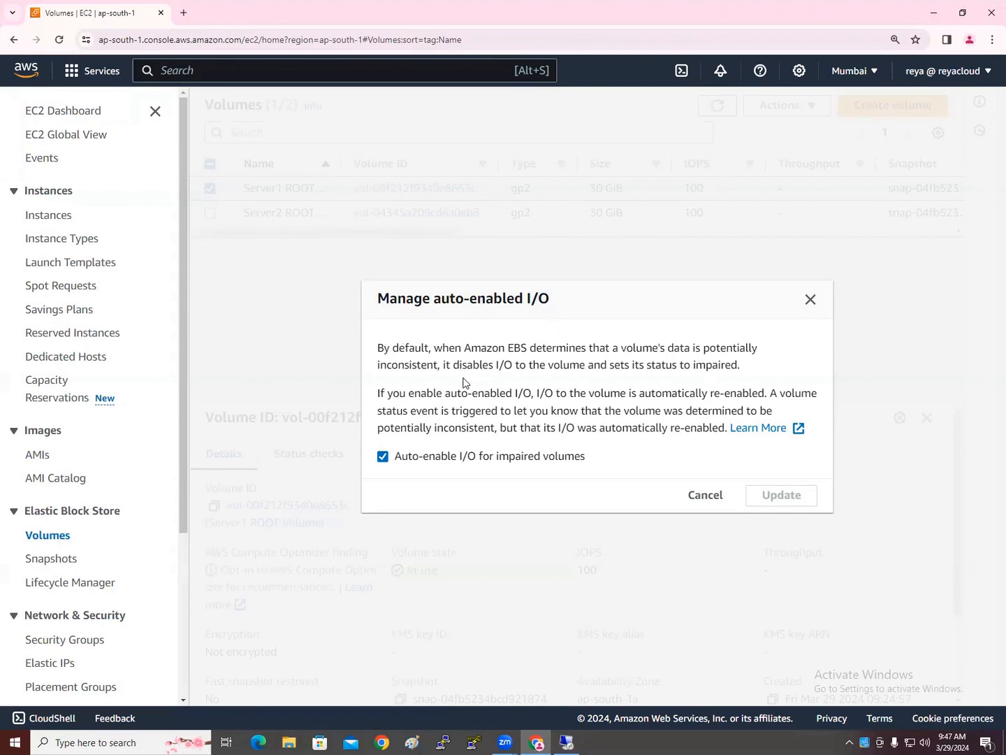
pyautogui.doubleClick(422, 369)
pyautogui.click(478, 371)
pyautogui.doubleClick(703, 367)
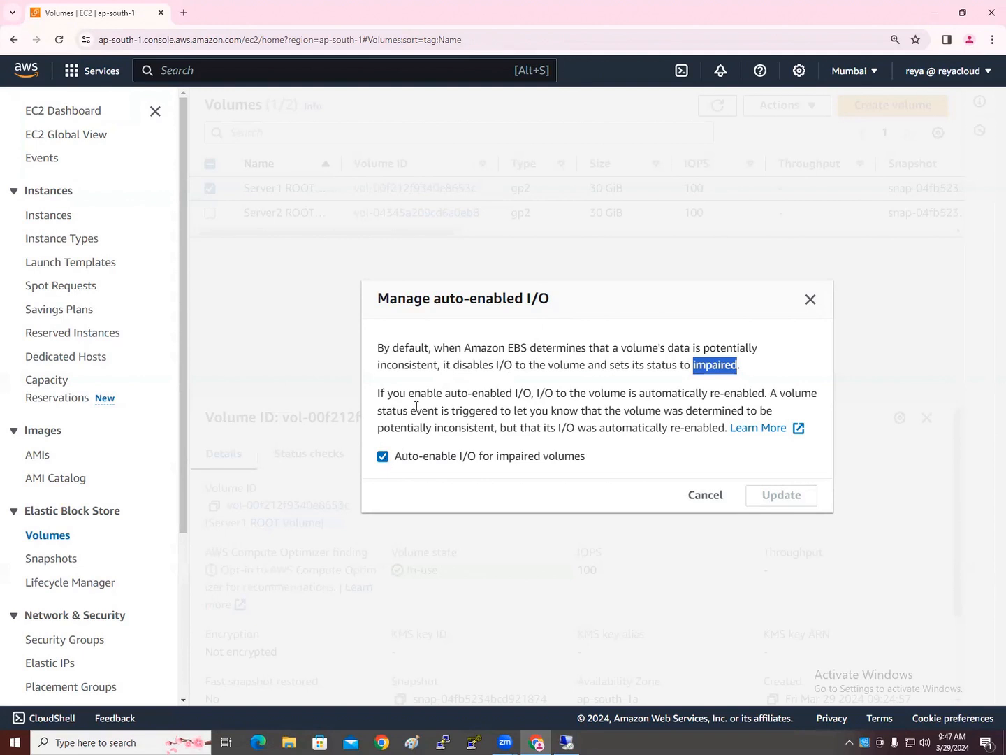
# Read the remaining text on automatic re-enabling and status events, then cancel without updating
pyautogui.moveTo(411, 390); pyautogui.dragTo(536, 392)
pyautogui.click(581, 398)
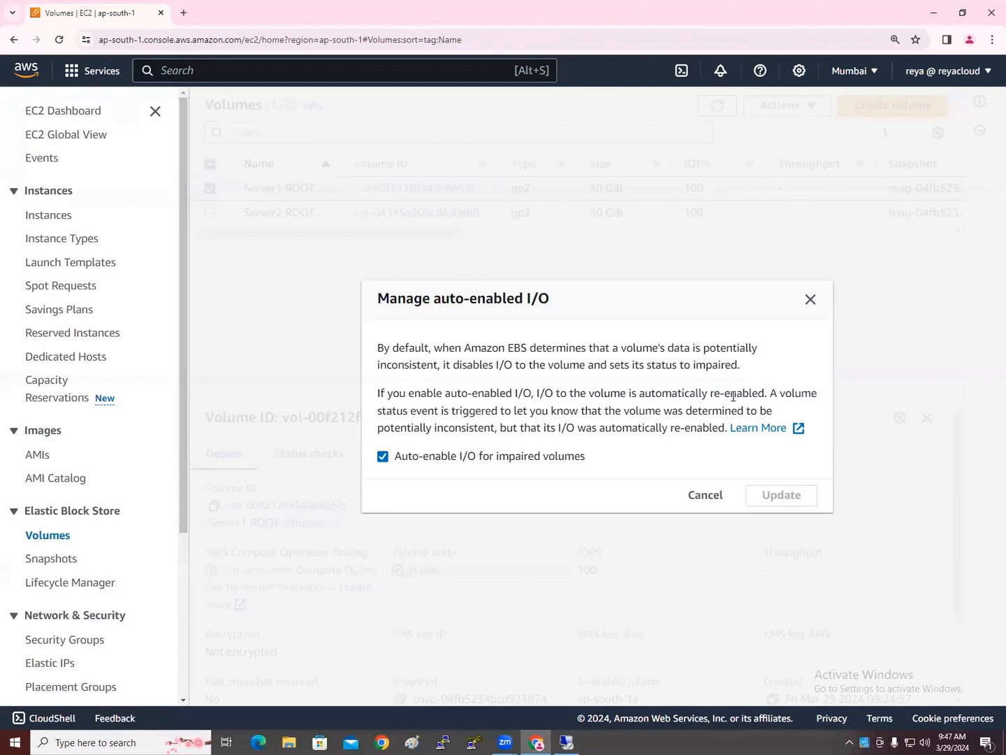
pyautogui.moveTo(766, 393); pyautogui.dragTo(697, 385)
pyautogui.moveTo(428, 412); pyautogui.dragTo(772, 410)
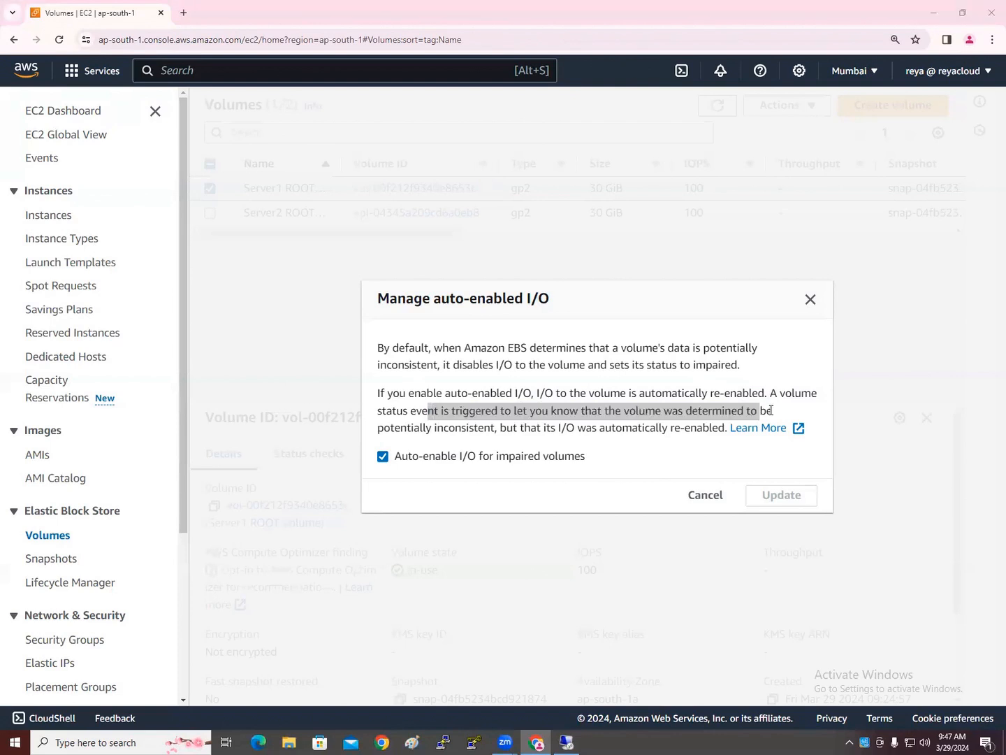
pyautogui.doubleClick(470, 429)
pyautogui.click(534, 428)
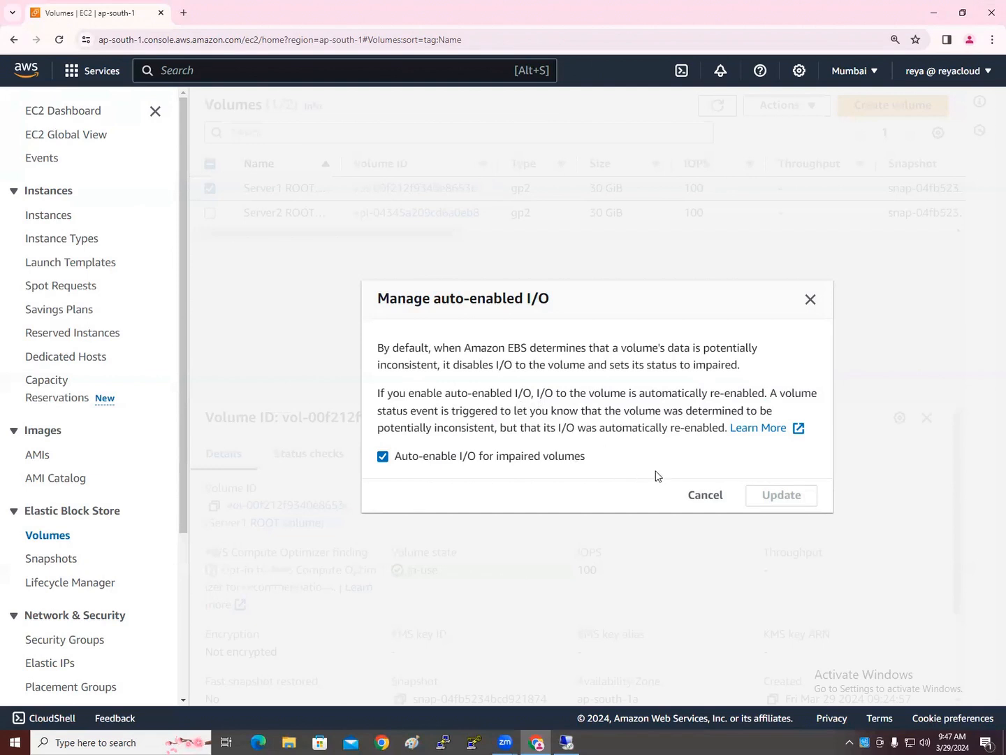
pyautogui.click(682, 499)
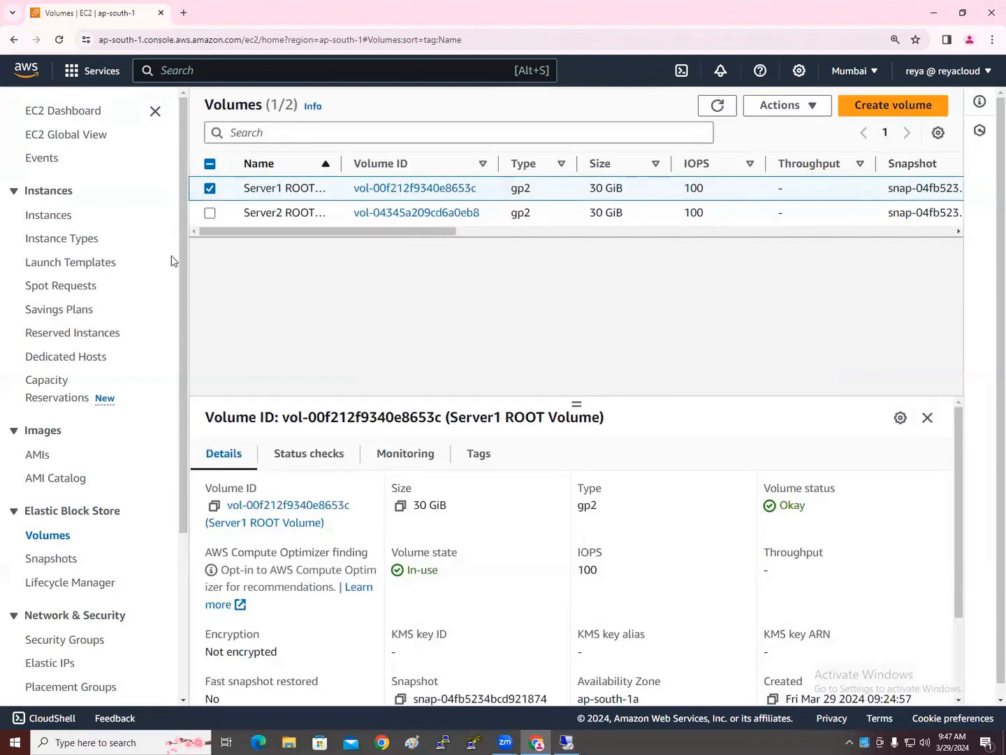
# Switch from the EC2 console to the WinServer2 Remote Desktop session at 3.110.27.111
pyautogui.click(787, 105)
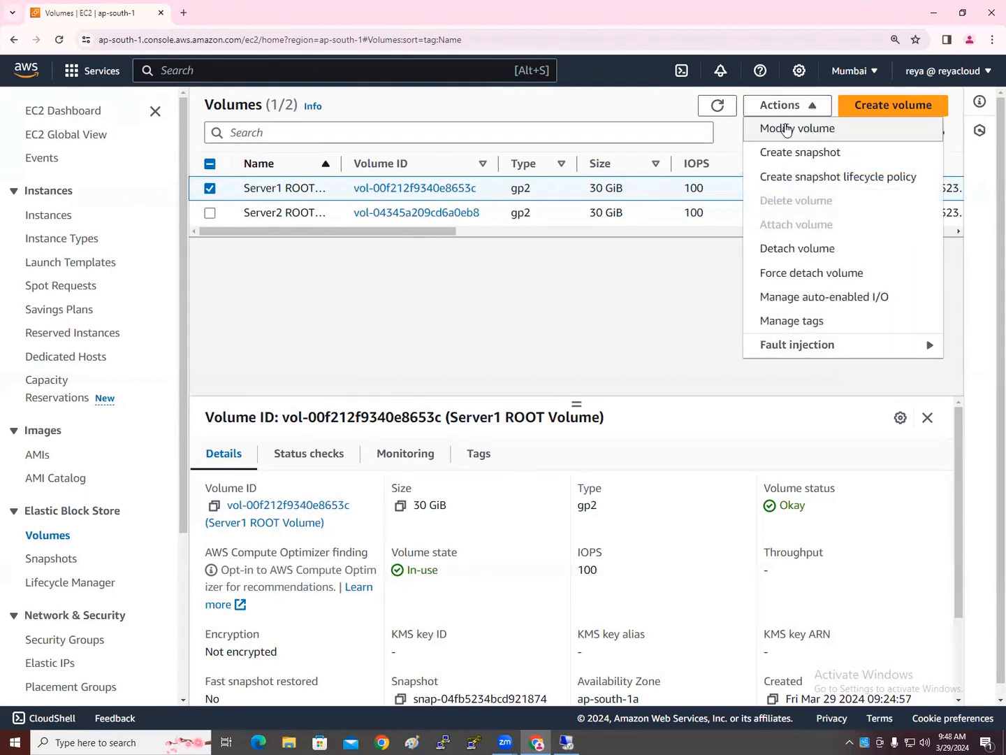
pyautogui.click(566, 742)
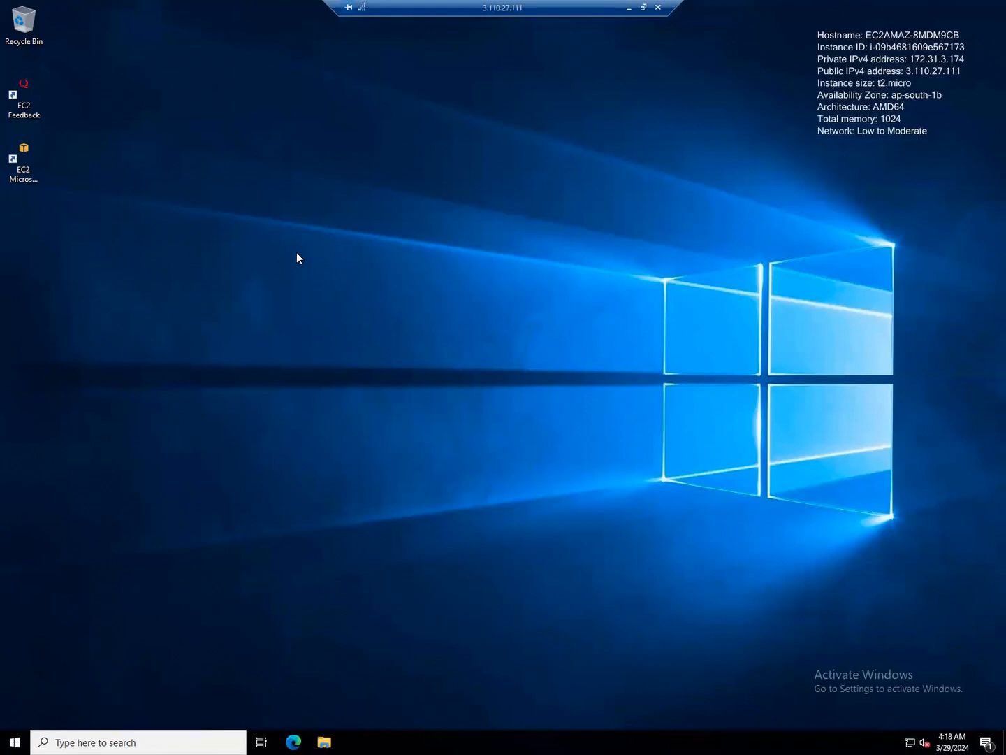
# Open a maximized File Explorer on This PC and select Local Disk (C:), 14.7 GB free of 29.9 GB
pyautogui.click(327, 738)
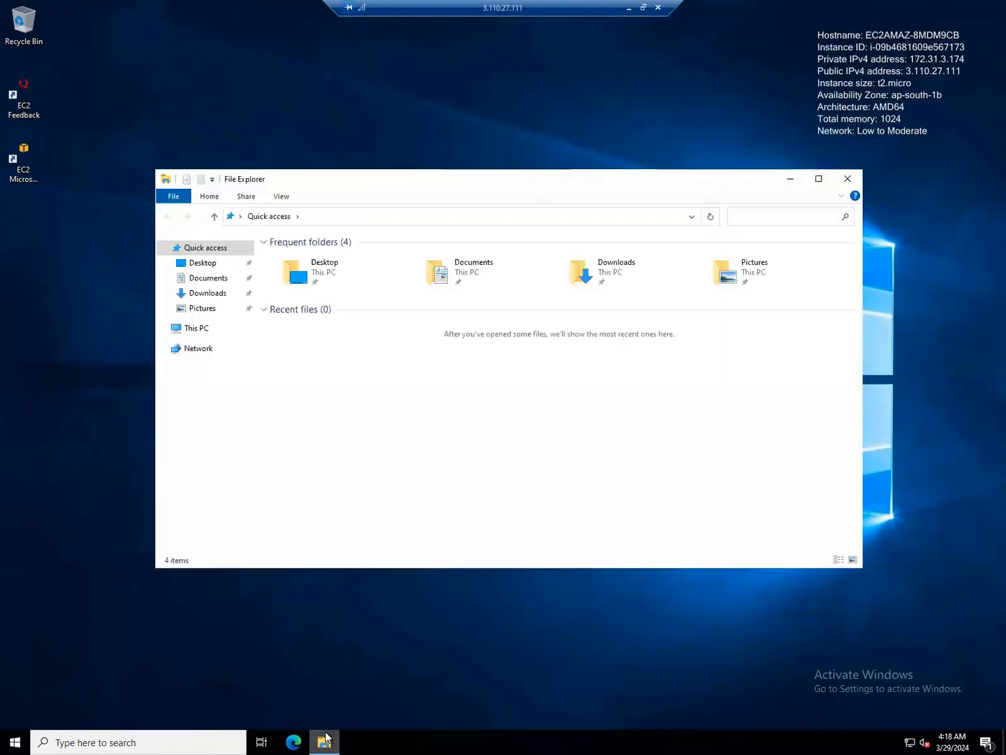
pyautogui.doubleClick(350, 186)
pyautogui.click(44, 156)
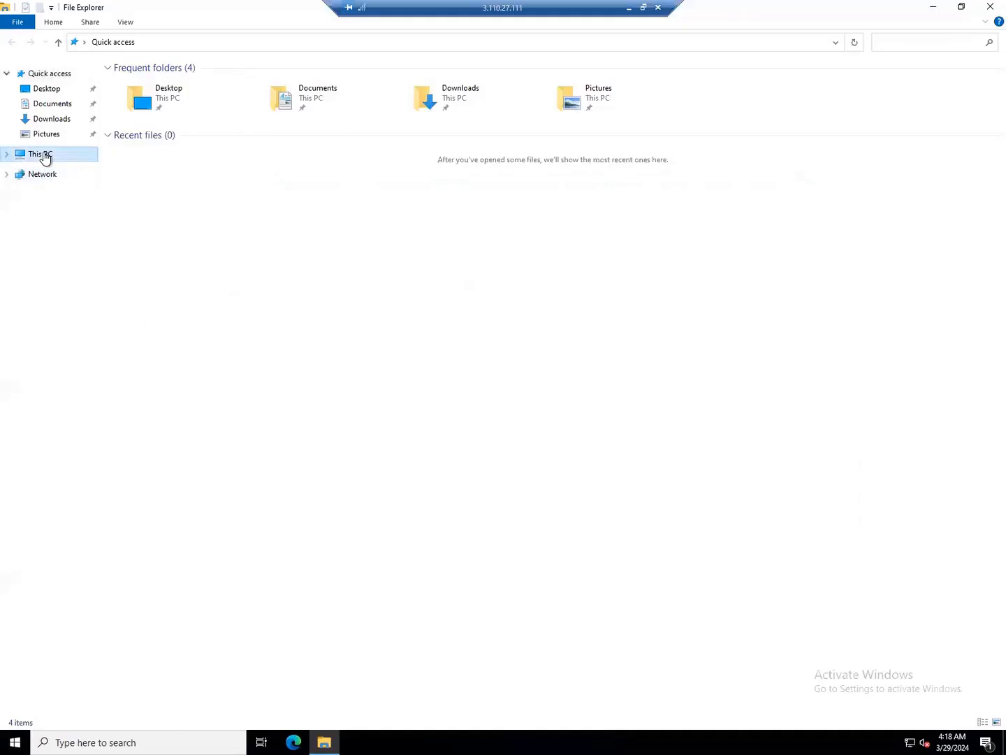
pyautogui.click(190, 195)
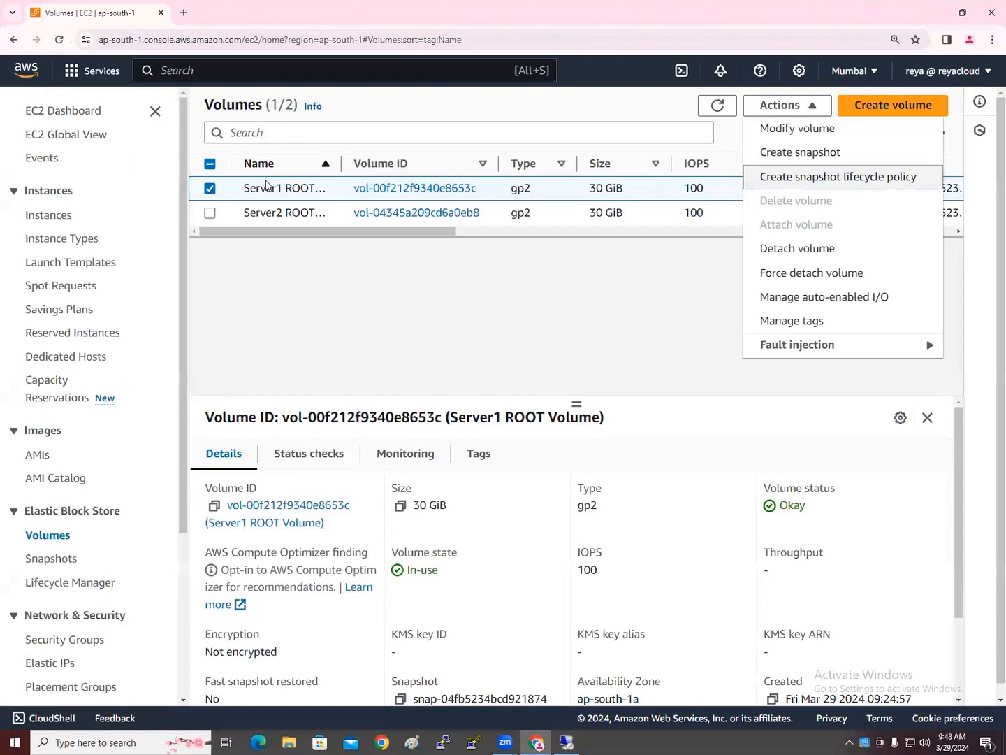
# Compare it with the 30 GiB Server1 volume size in EC2, then return to This PC
pyautogui.moveTo(590, 188); pyautogui.dragTo(605, 189)
pyautogui.click(526, 295)
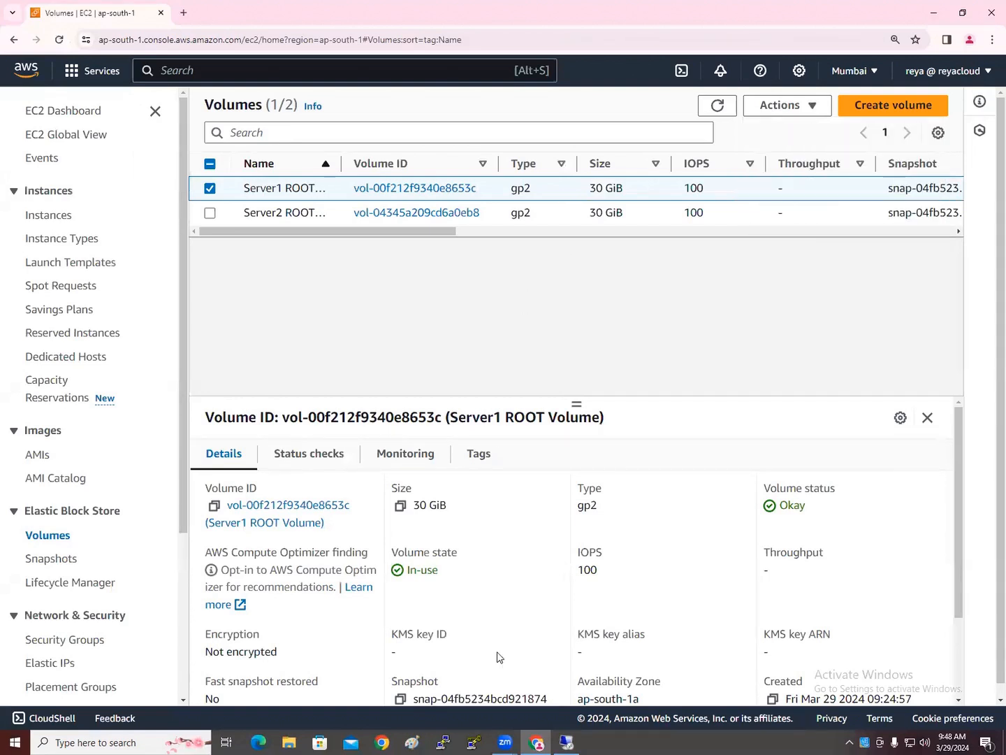
pyautogui.click(566, 739)
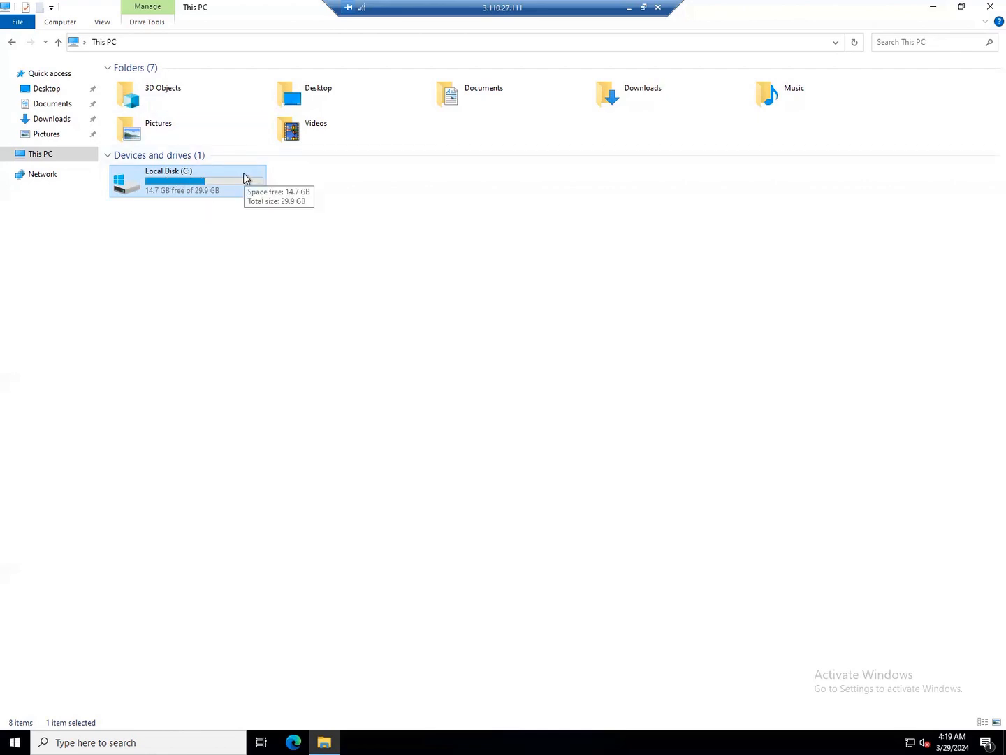
pyautogui.click(387, 188)
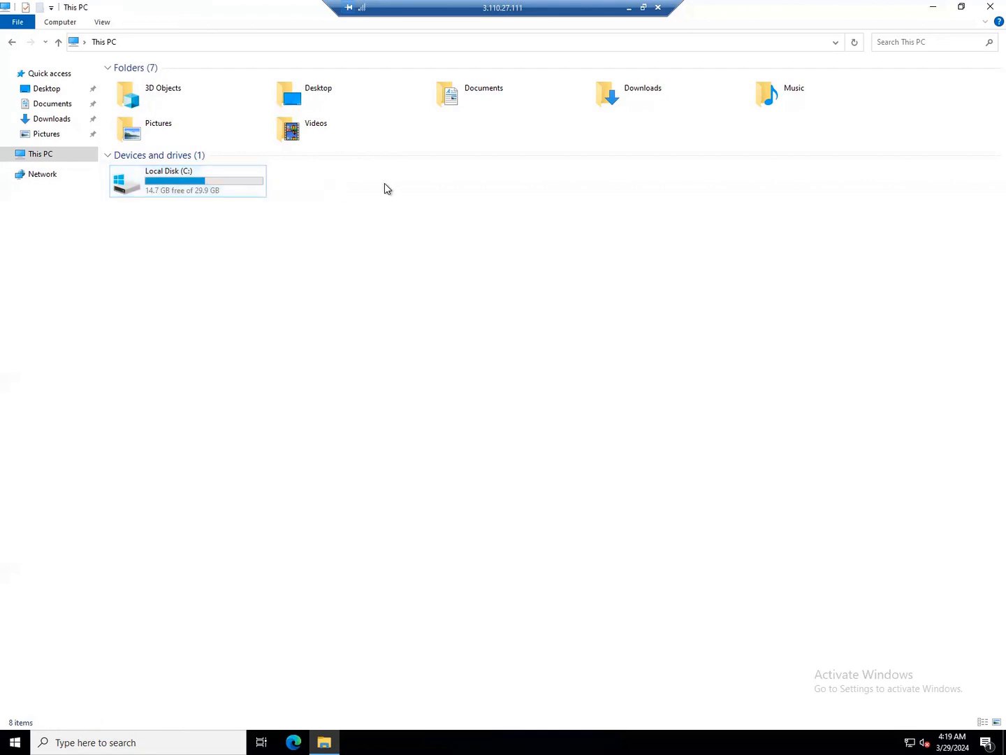
pyautogui.click(183, 186)
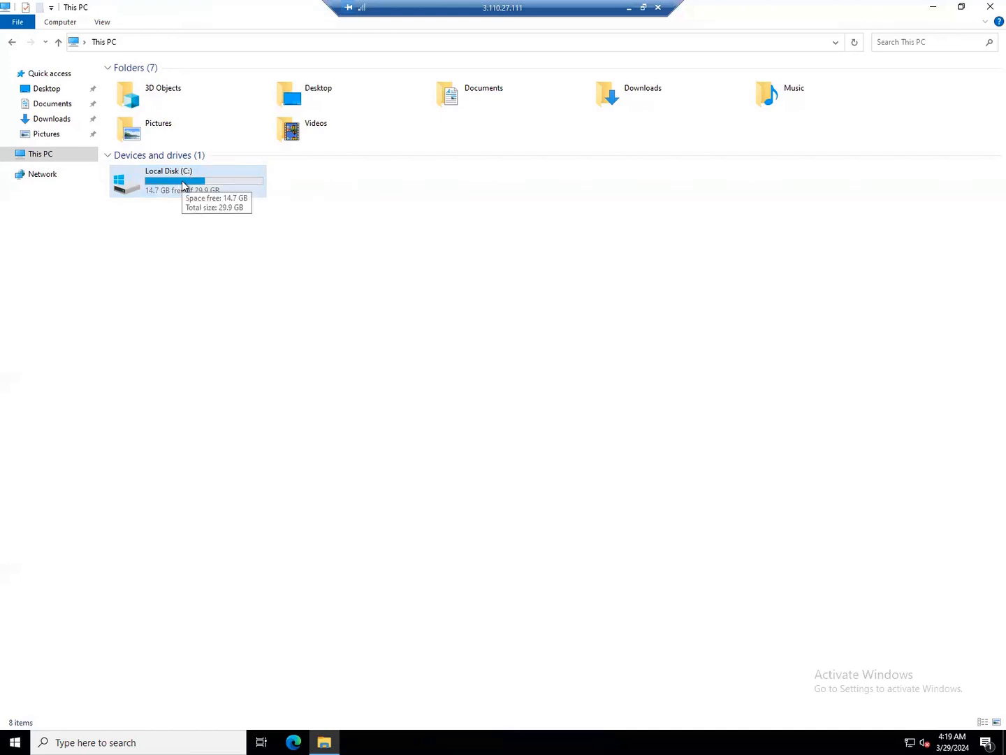
pyautogui.click(374, 188)
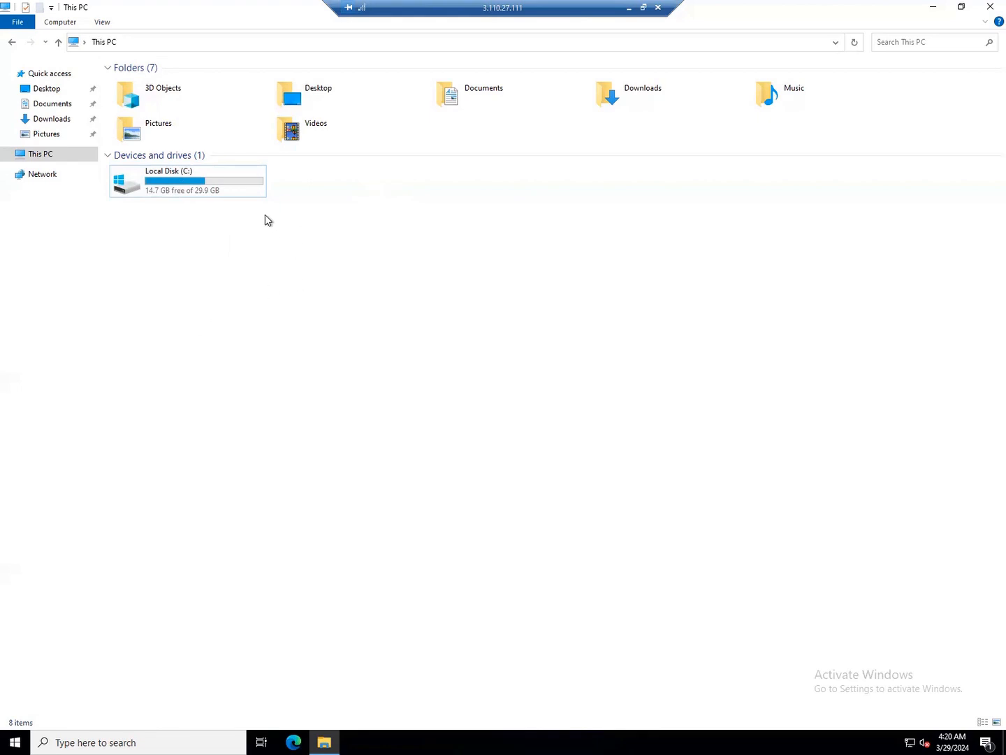
pyautogui.click(224, 185)
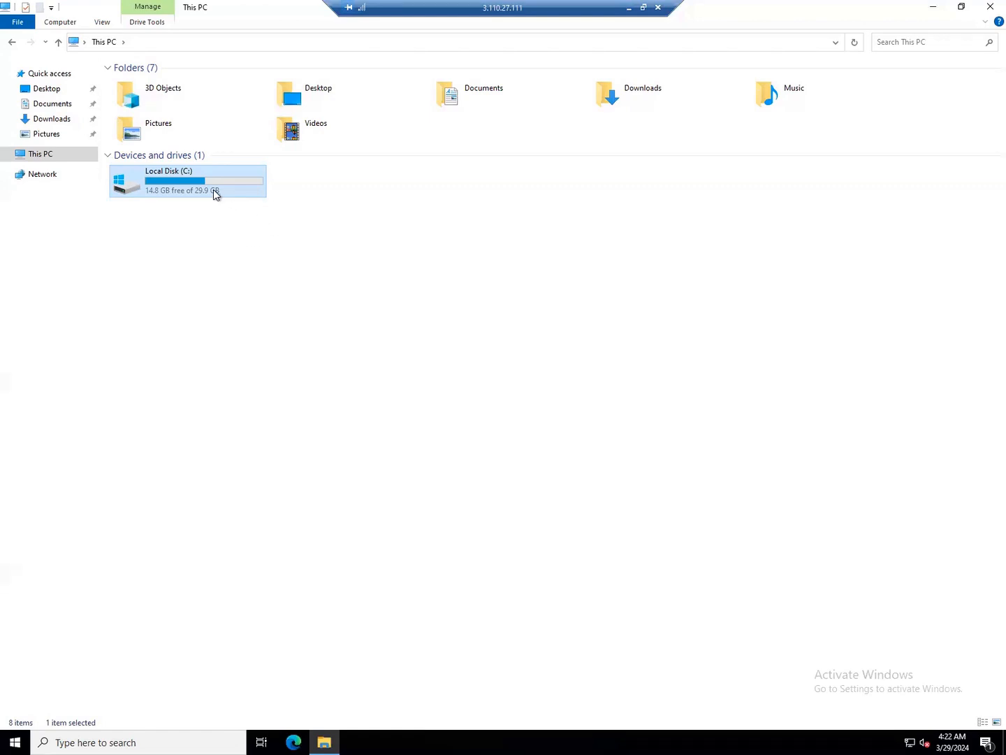
# Open Modify volume for the Server1 root volume, keeping its type General Purpose SSD (gp2)
pyautogui.click(631, 8)
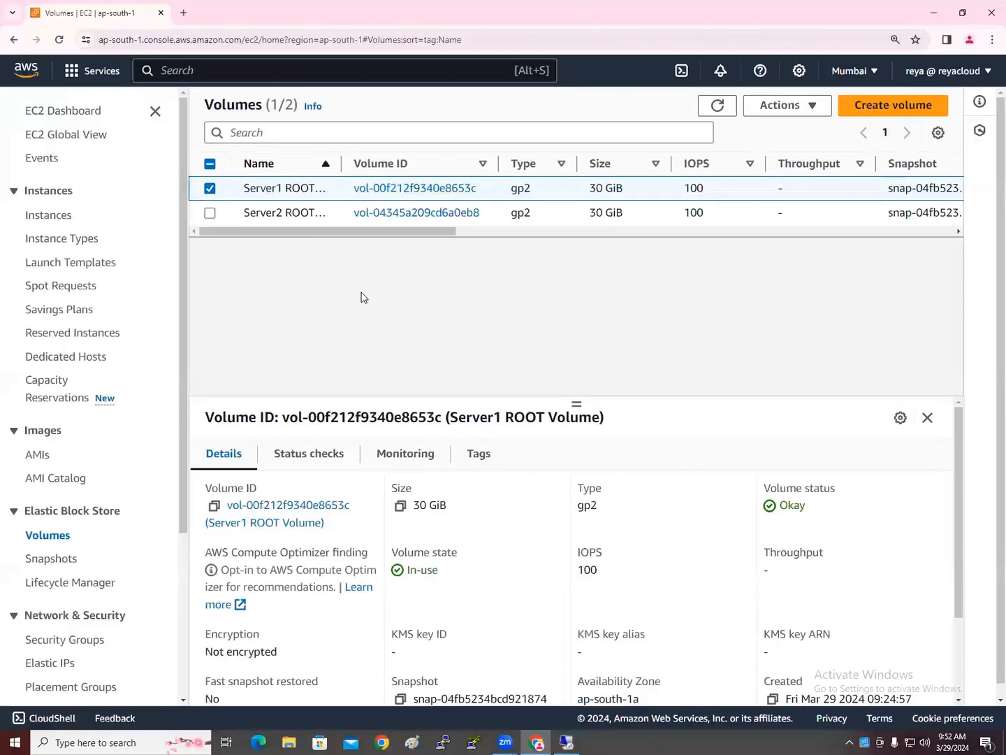
pyautogui.click(813, 108)
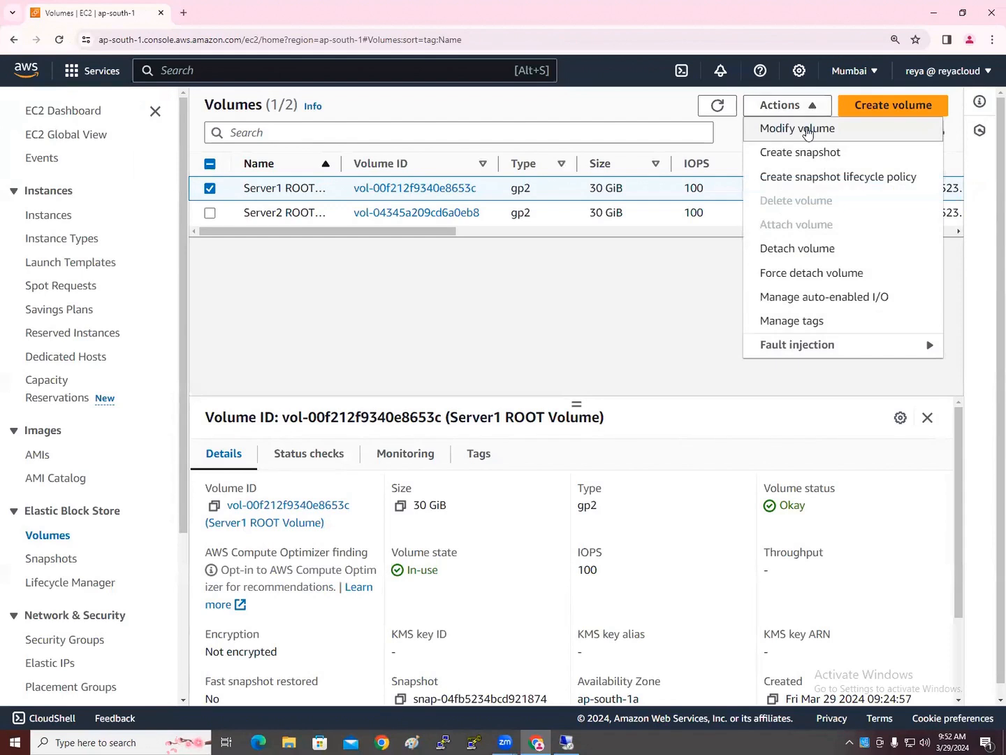
pyautogui.click(808, 130)
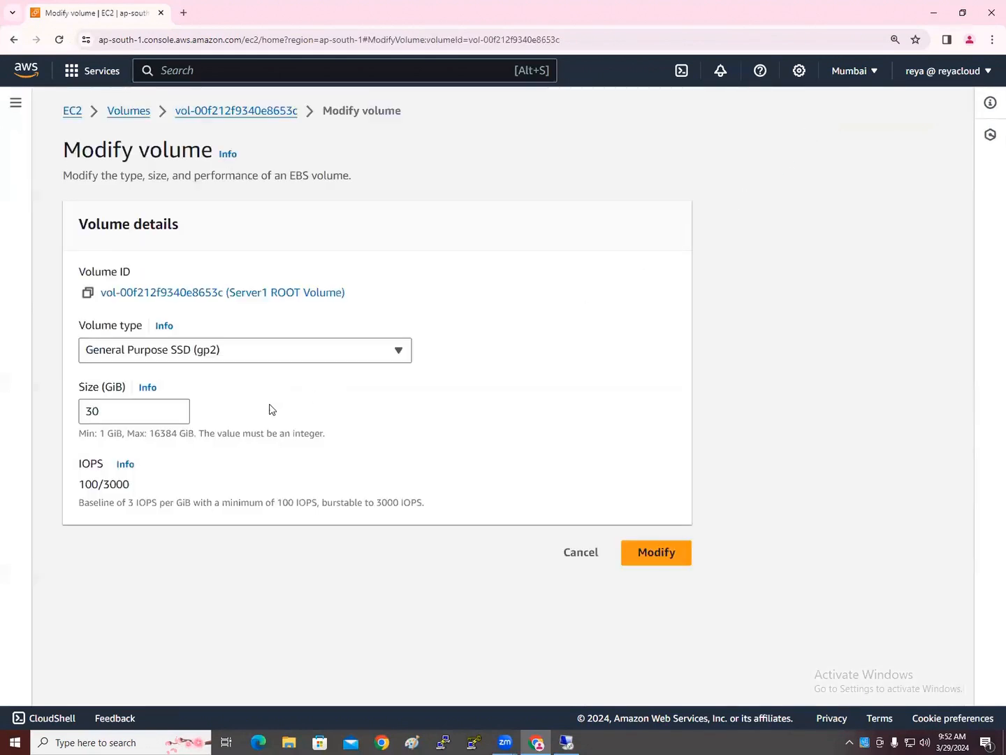
pyautogui.click(198, 358)
pyautogui.click(198, 357)
# Change the Server1 root volume size, trying 20 first, then entering 50 GiB
pyautogui.doubleClick(118, 411)
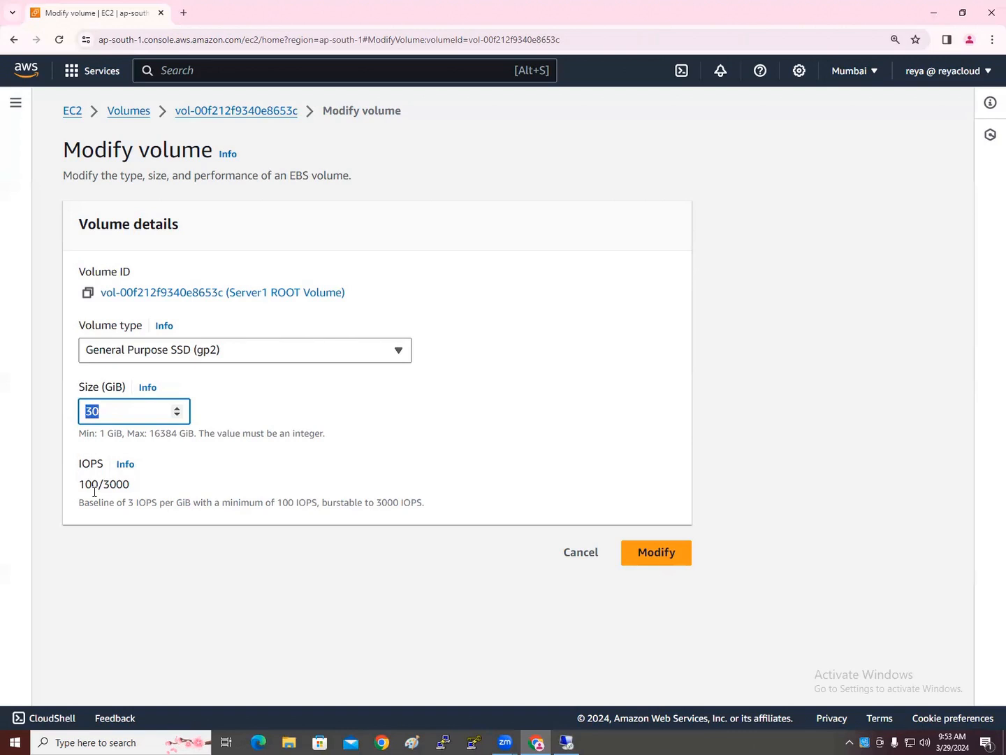
pyautogui.write('20')
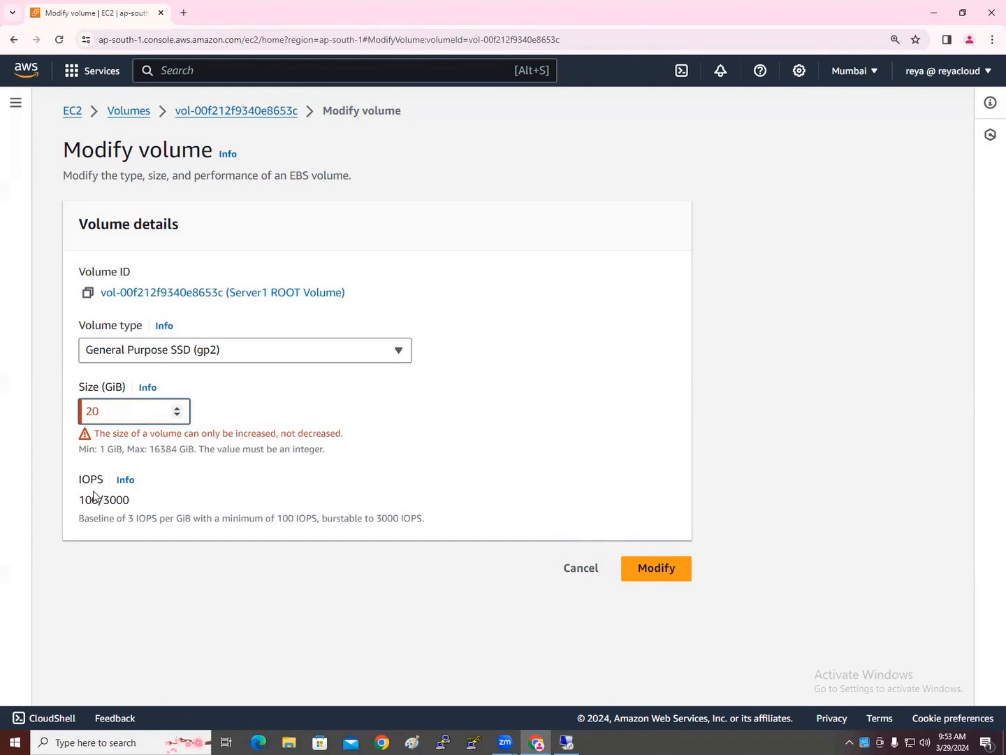
pyautogui.press('BackSpace')
pyautogui.press('BackSpace')
pyautogui.write('30')
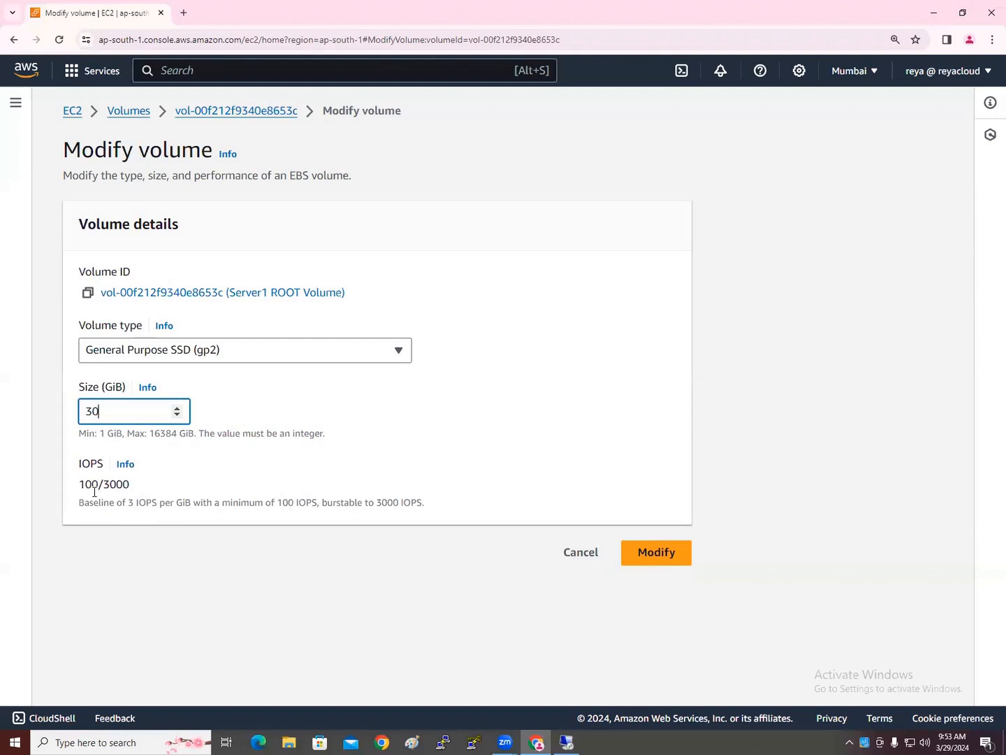
pyautogui.press('BackSpace')
pyautogui.write('5')
pyautogui.write('0000')
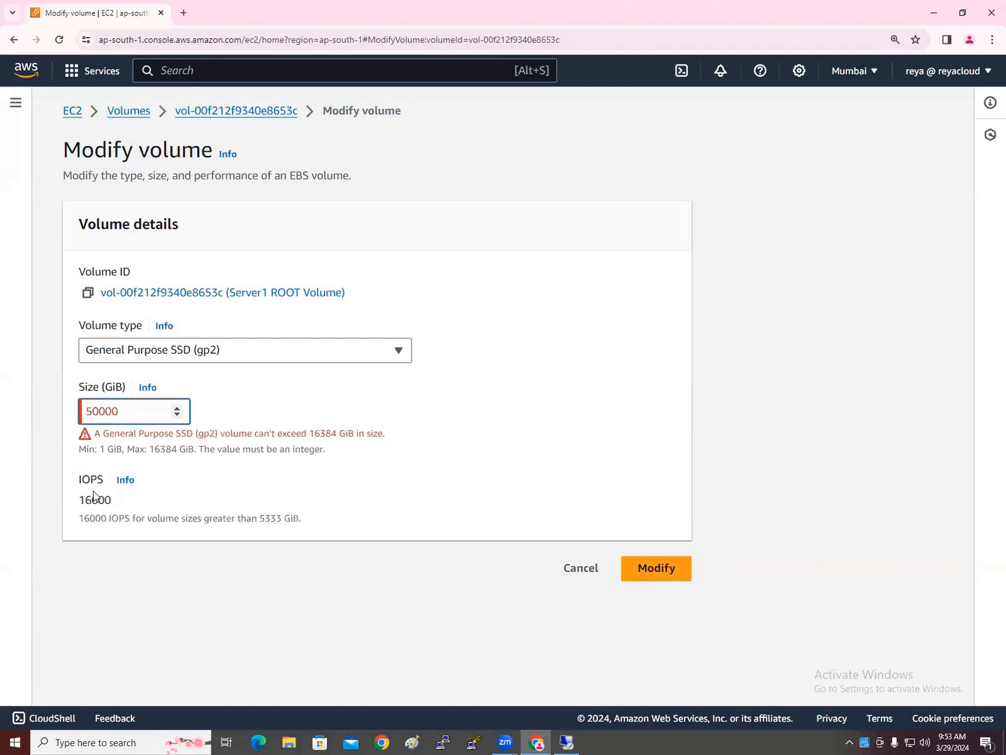
pyautogui.press('BackSpace')
pyautogui.press('BackSpace')
pyautogui.press('BackSpace')
pyautogui.press('BackSpace')
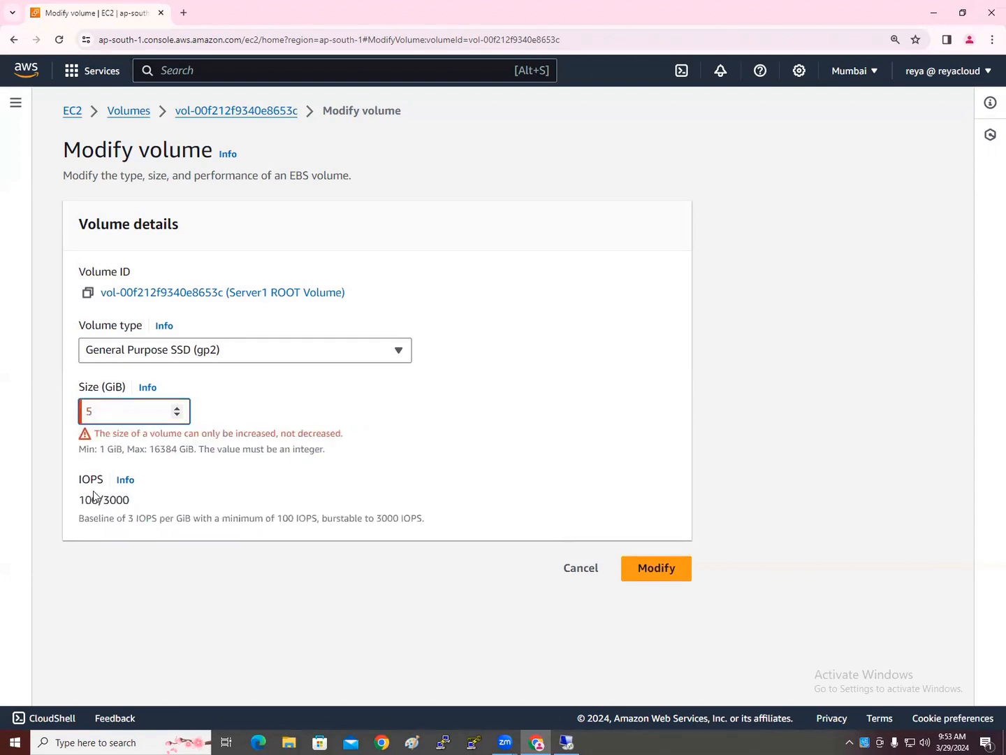
pyautogui.write('0')
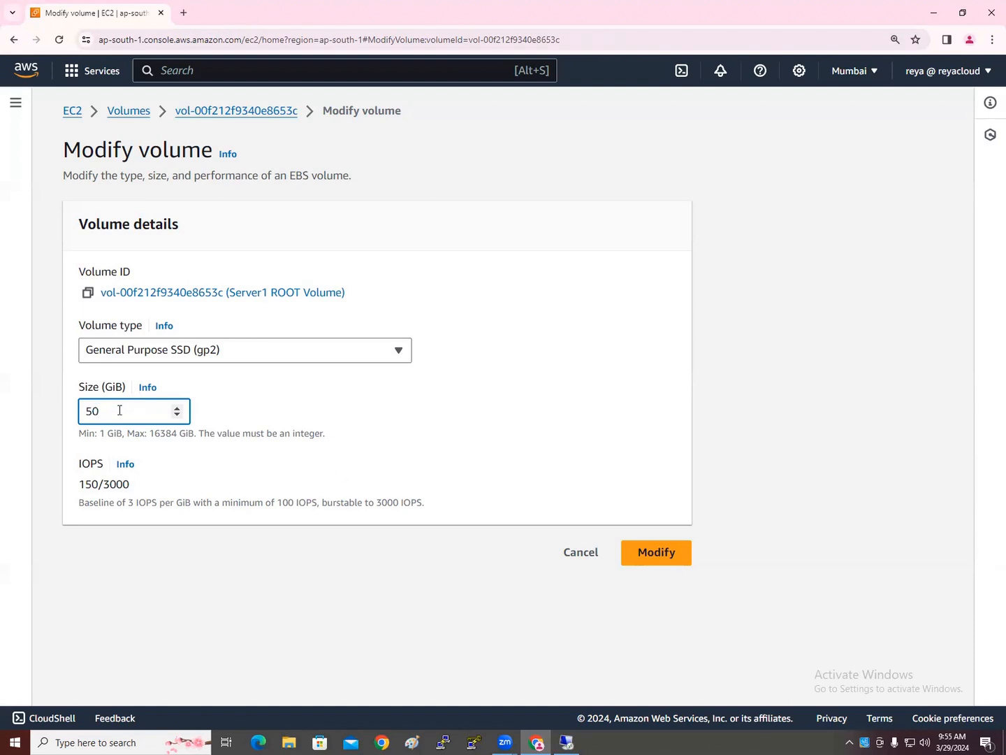
# Confirm the resize of the Server1 root volume and refresh the volumes list
pyautogui.click(664, 560)
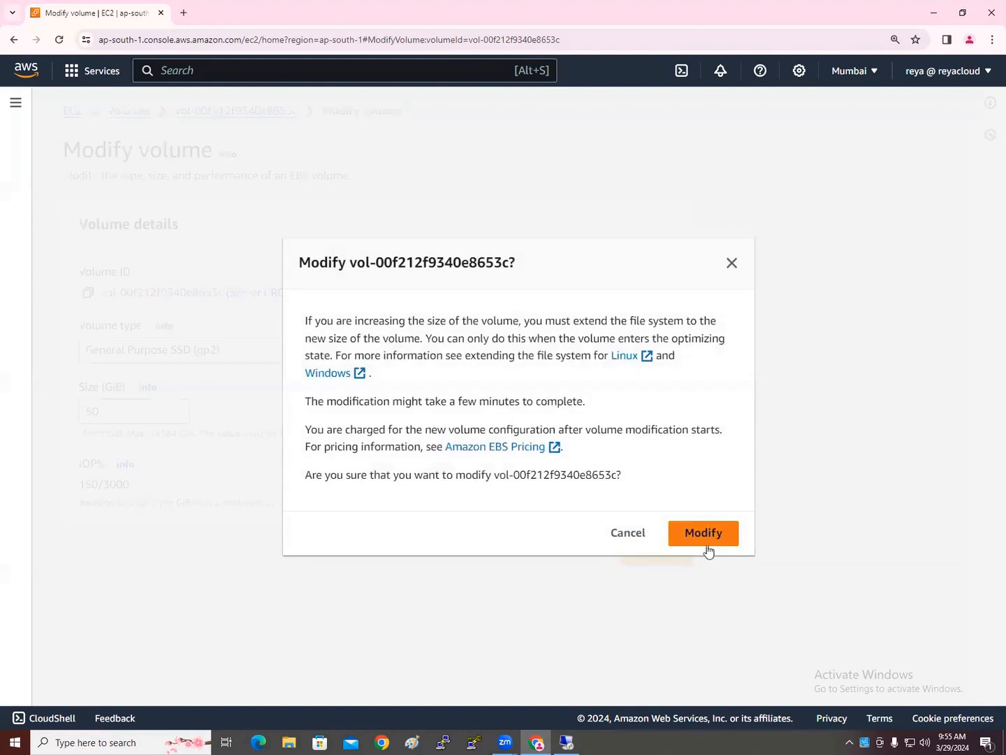
pyautogui.click(707, 532)
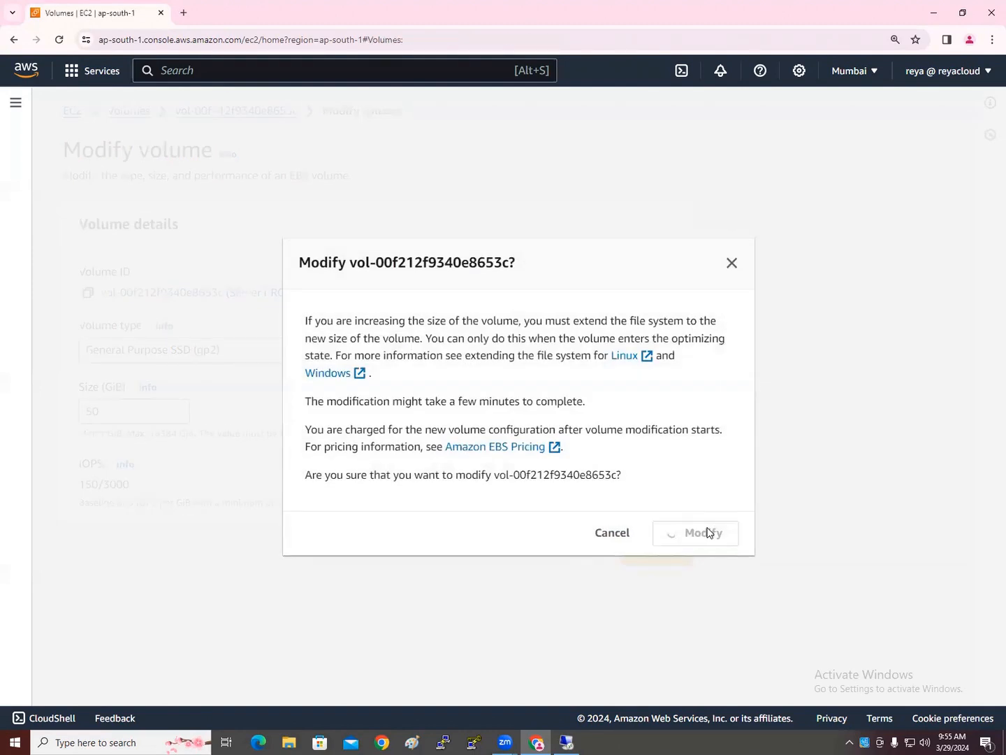
pyautogui.moveTo(335, 277); pyautogui.dragTo(562, 288)
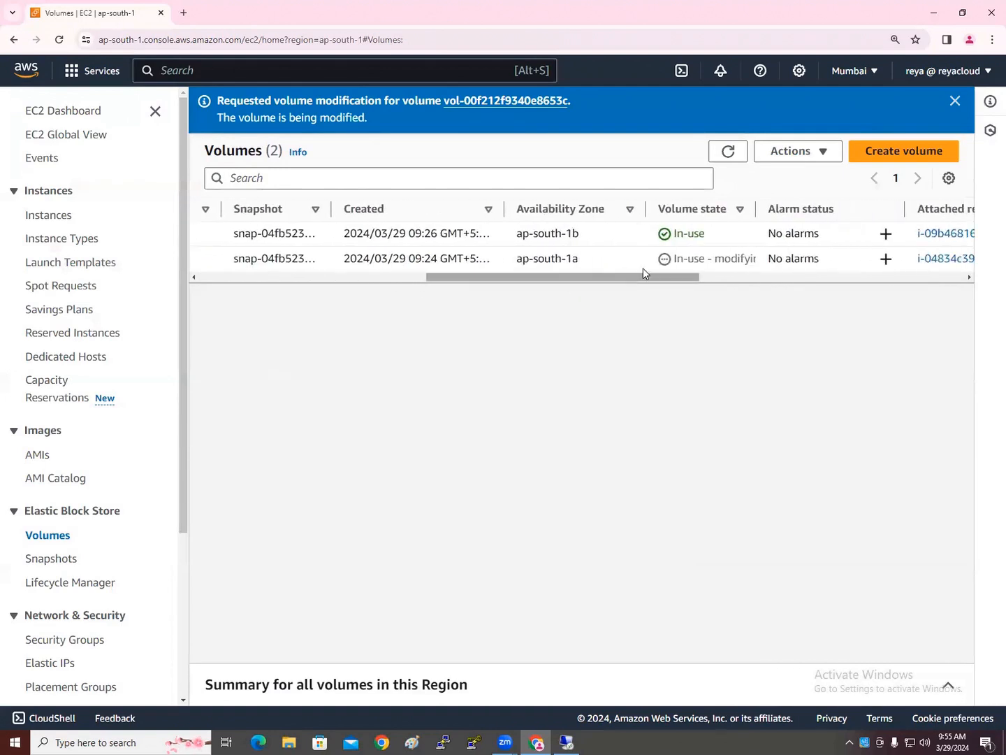
pyautogui.click(731, 154)
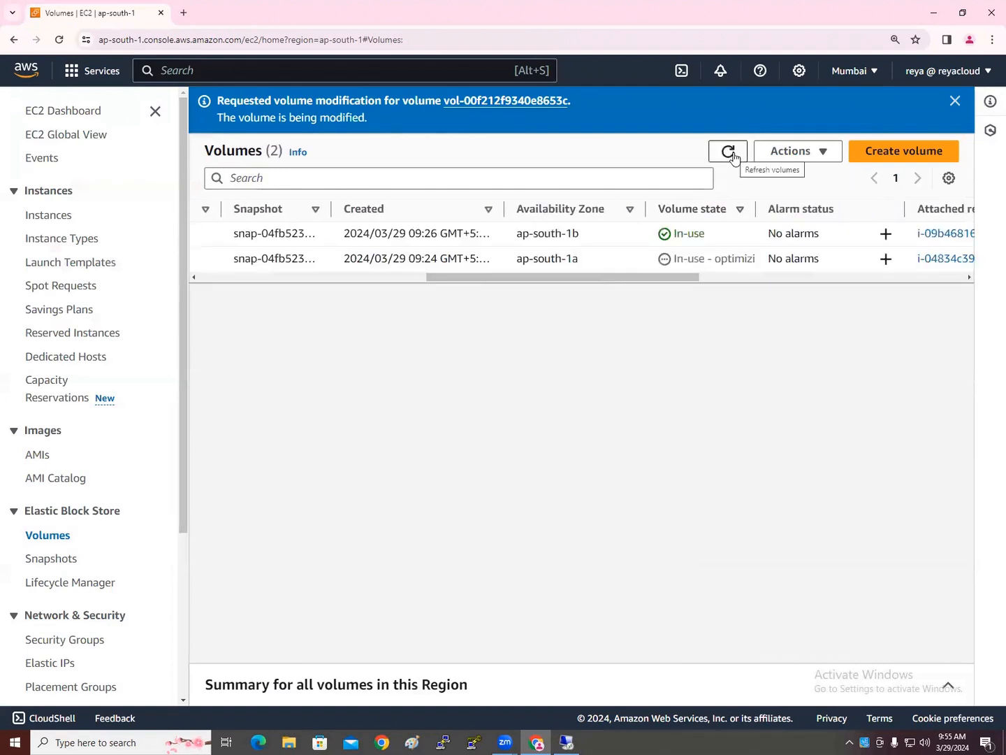
# Sort volumes by Name, select Server1, then switch to the remote server
pyautogui.moveTo(613, 280); pyautogui.dragTo(308, 292)
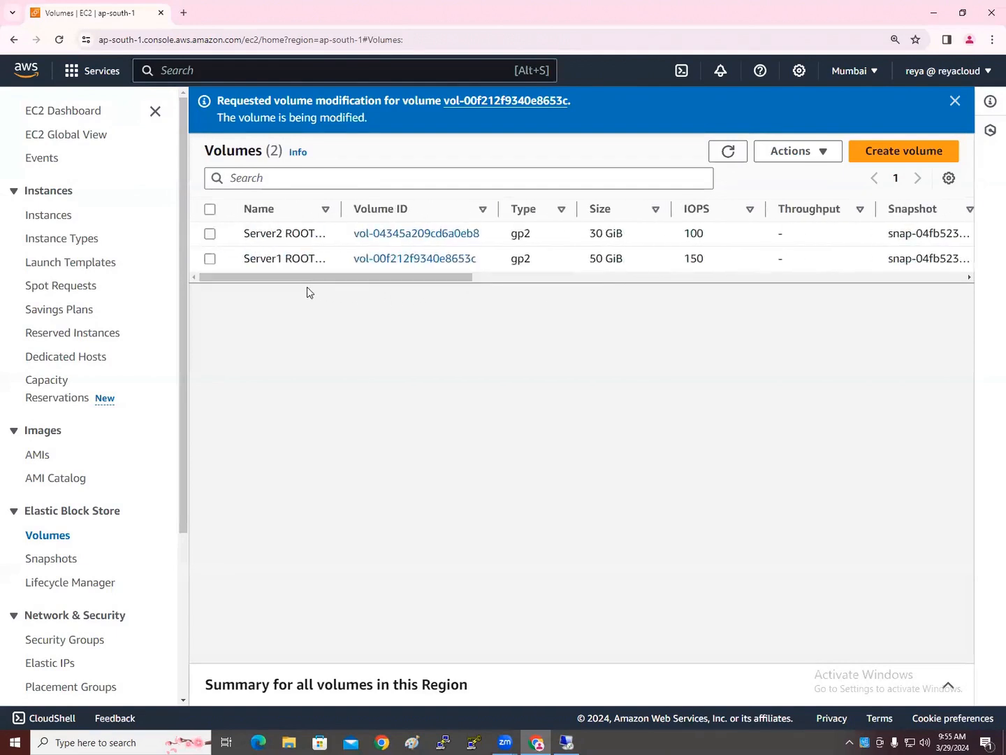
pyautogui.click(279, 217)
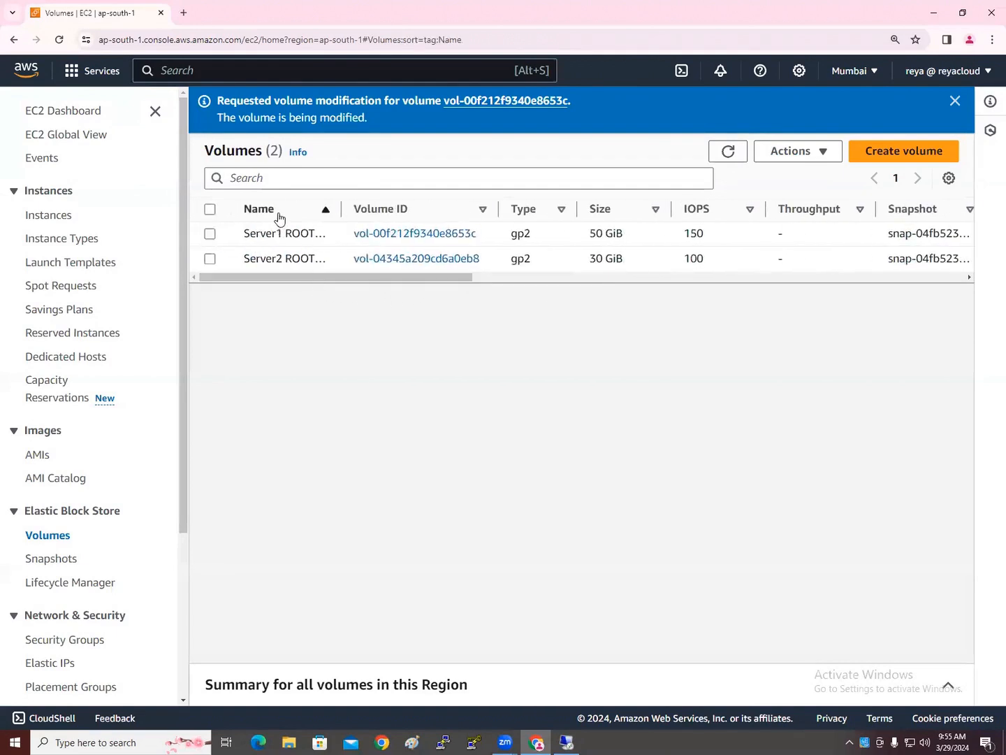
pyautogui.click(211, 235)
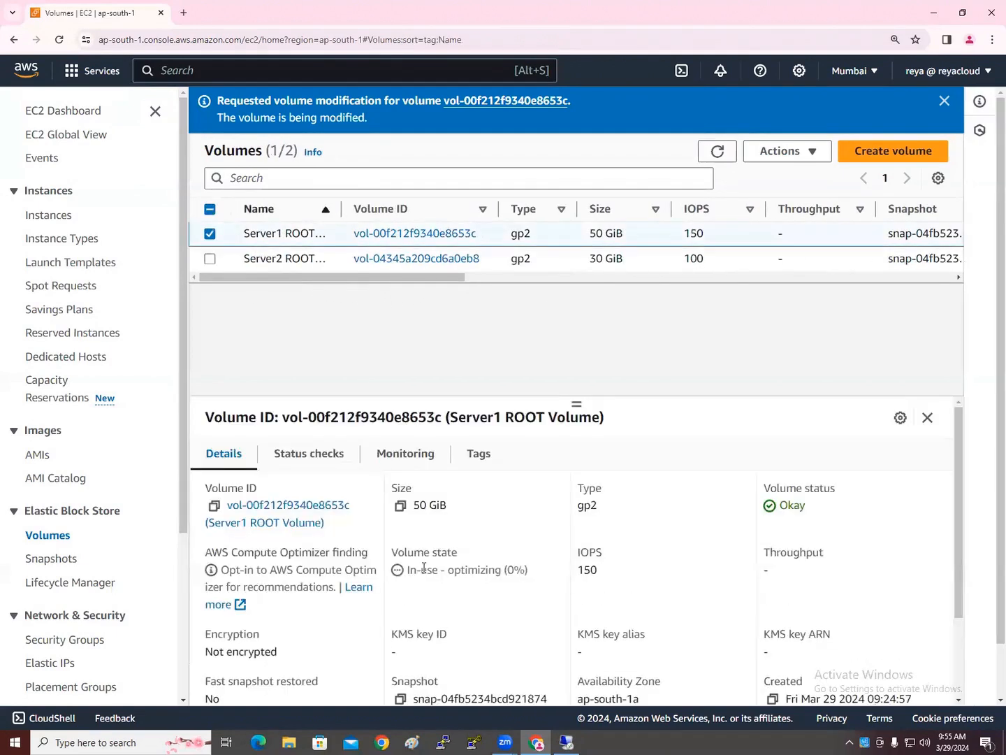
pyautogui.click(569, 741)
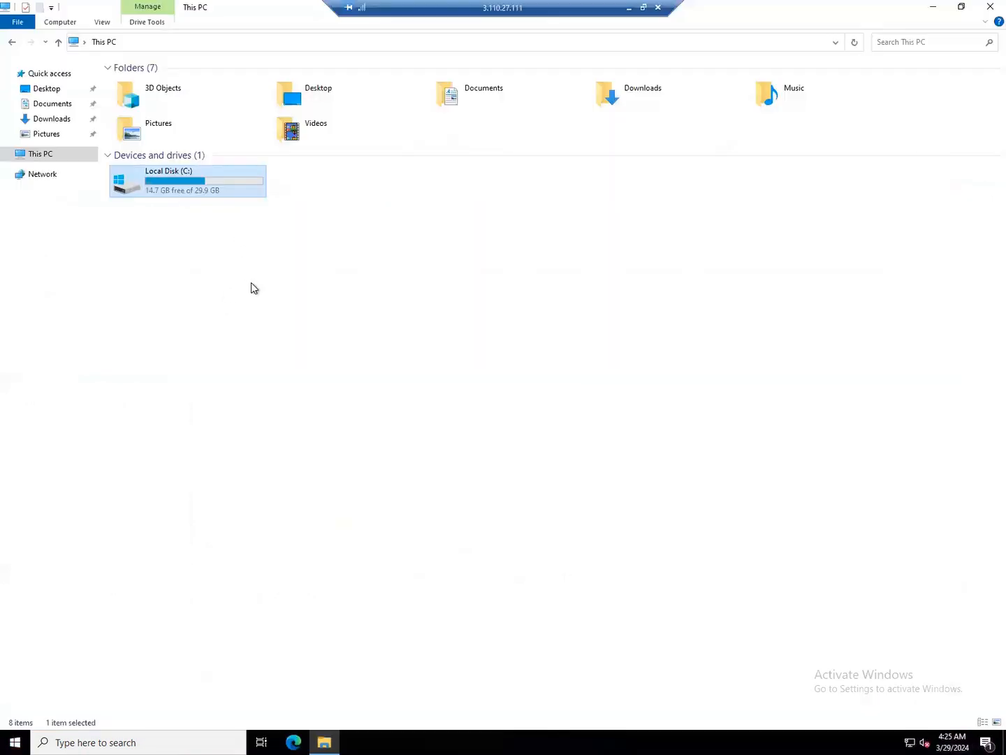
# Refresh This PC on the remote server, recheck Local Disk (C:), then return to EC2
pyautogui.rightClick(308, 265)
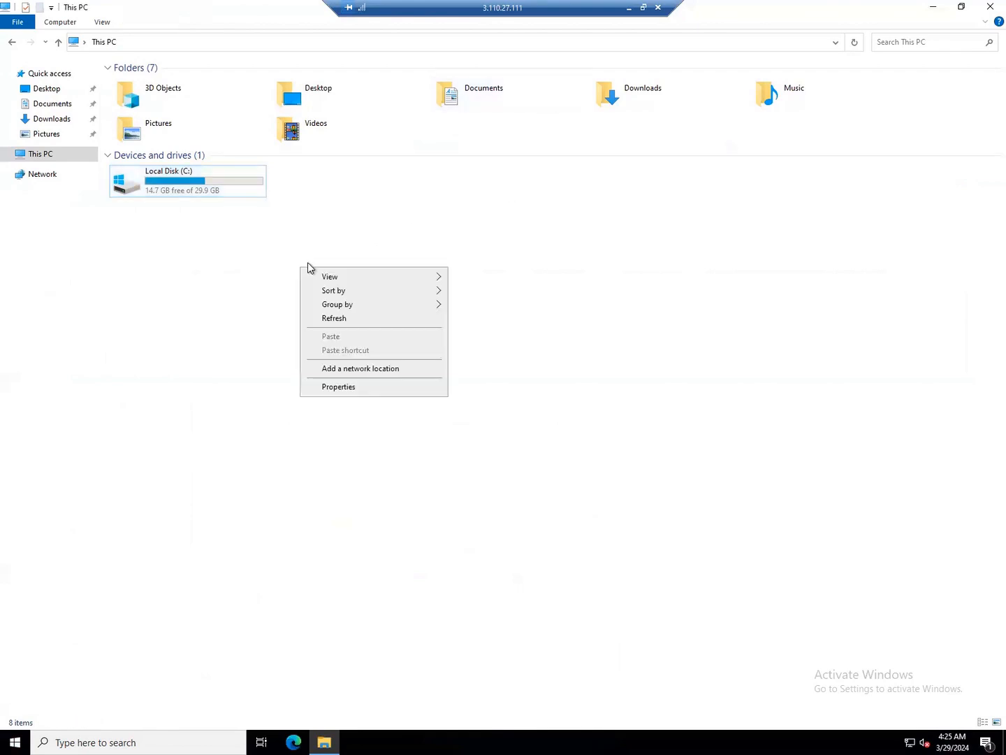
pyautogui.click(334, 319)
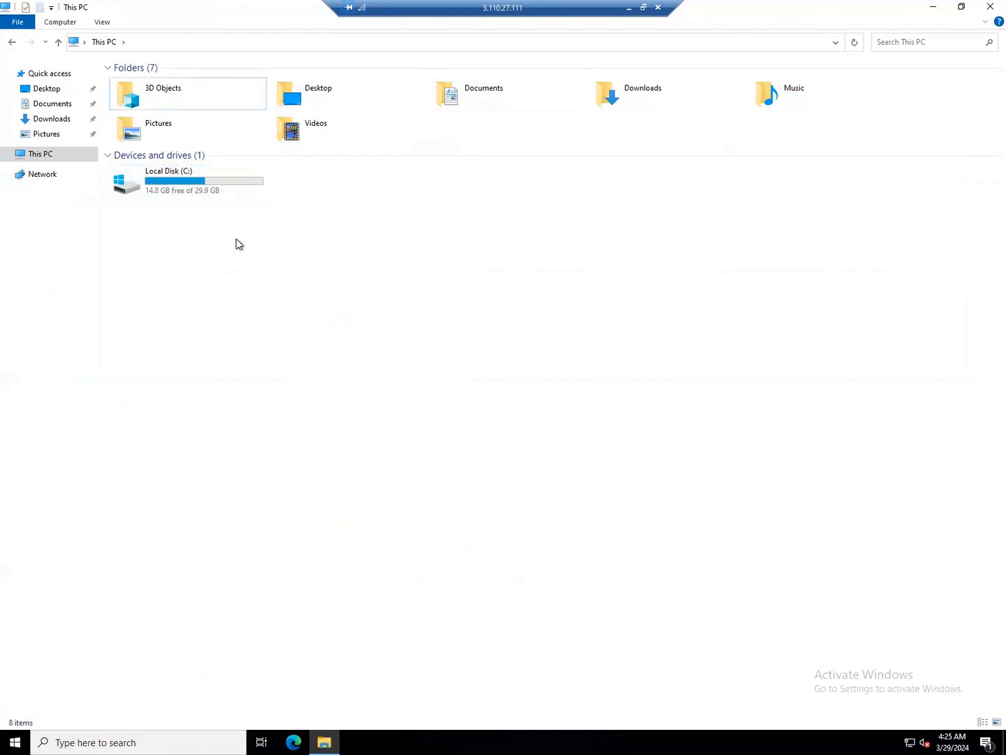
pyautogui.click(207, 194)
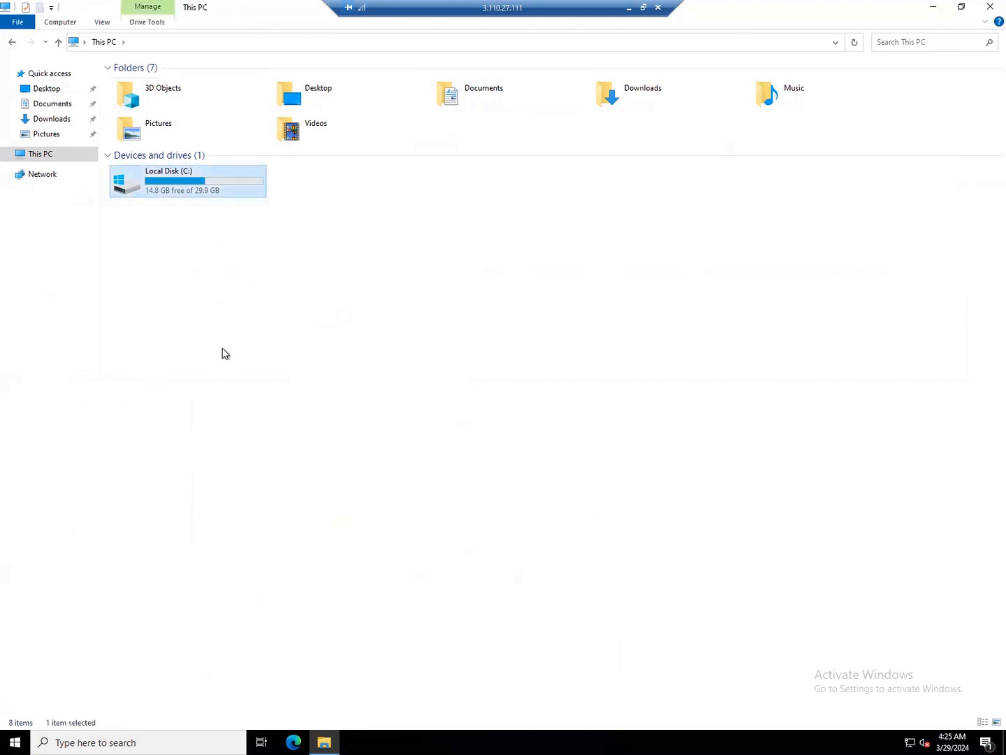
pyautogui.click(627, 12)
pyautogui.hscroll(5, 622, 287)
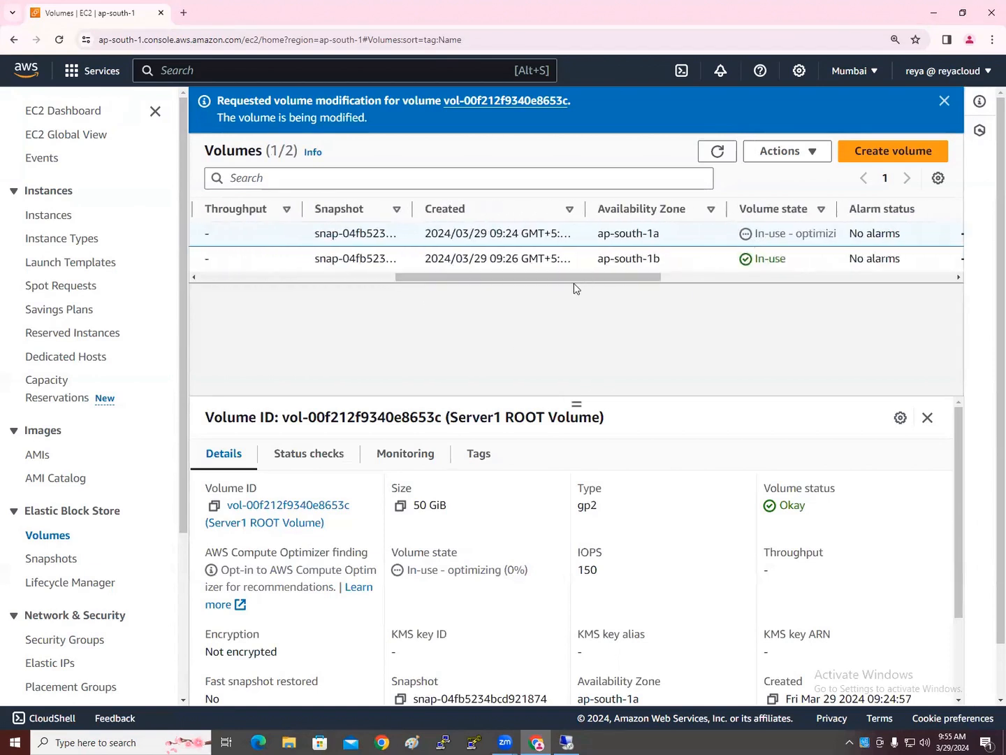
# Scroll back to Name to see Server1 optimizing at 50 GiB, then return to the remote server
pyautogui.moveTo(475, 278); pyautogui.dragTo(278, 287)
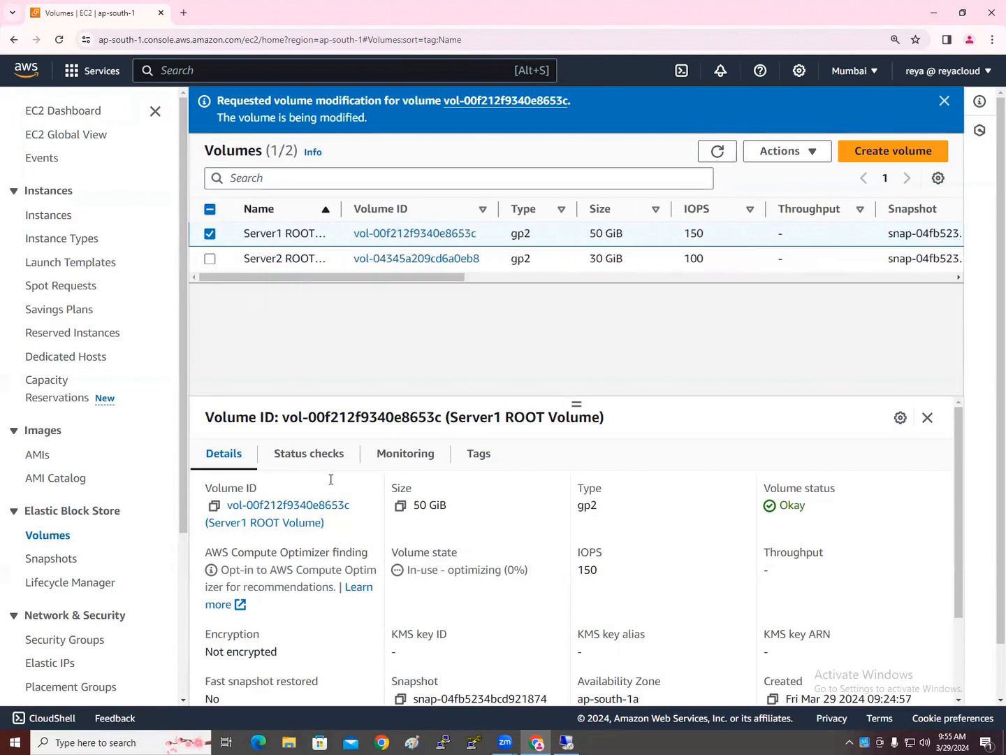
pyautogui.click(576, 737)
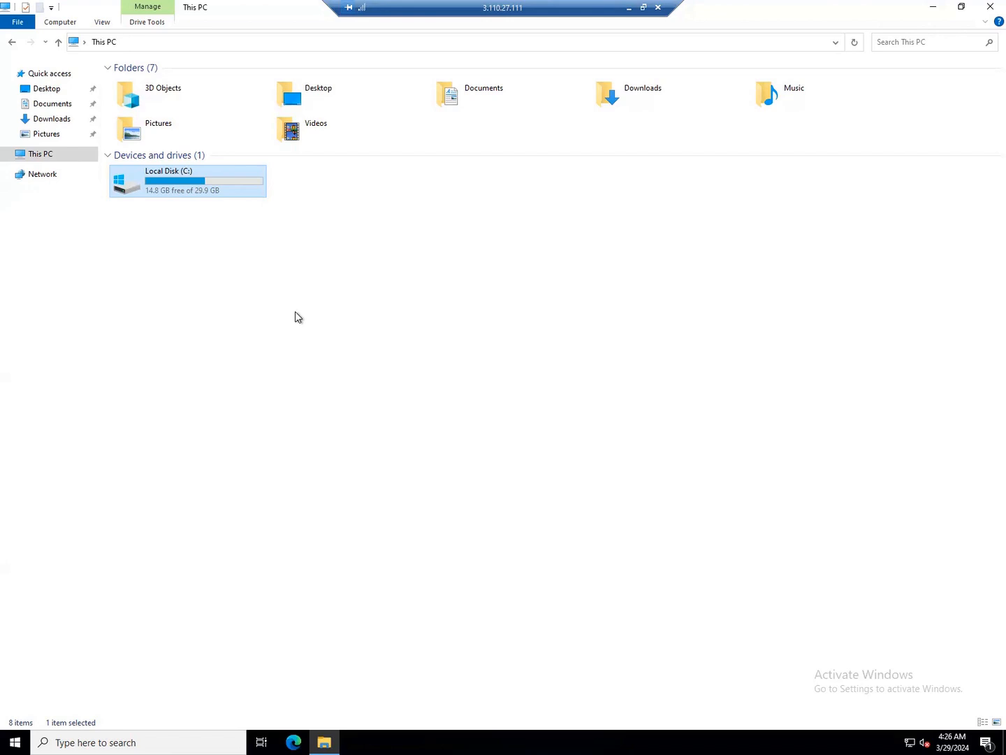
# Open Disk Management maximized, showing Disk 0 still at 30.00 GB, then return to EC2
pyautogui.click(332, 337)
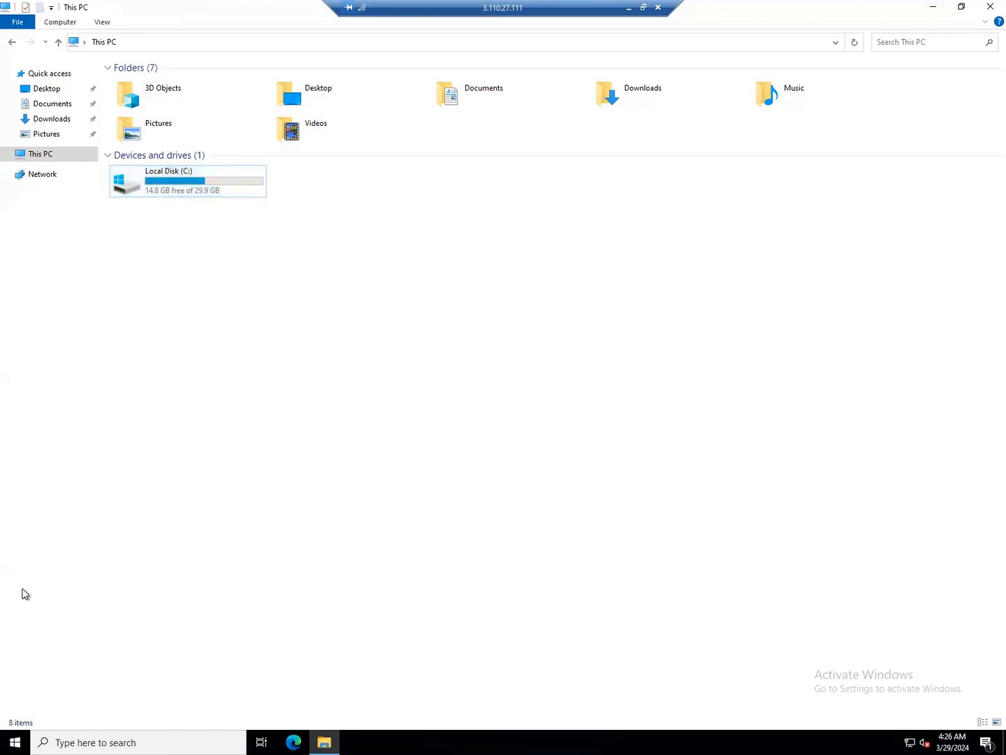
pyautogui.rightClick(5, 740)
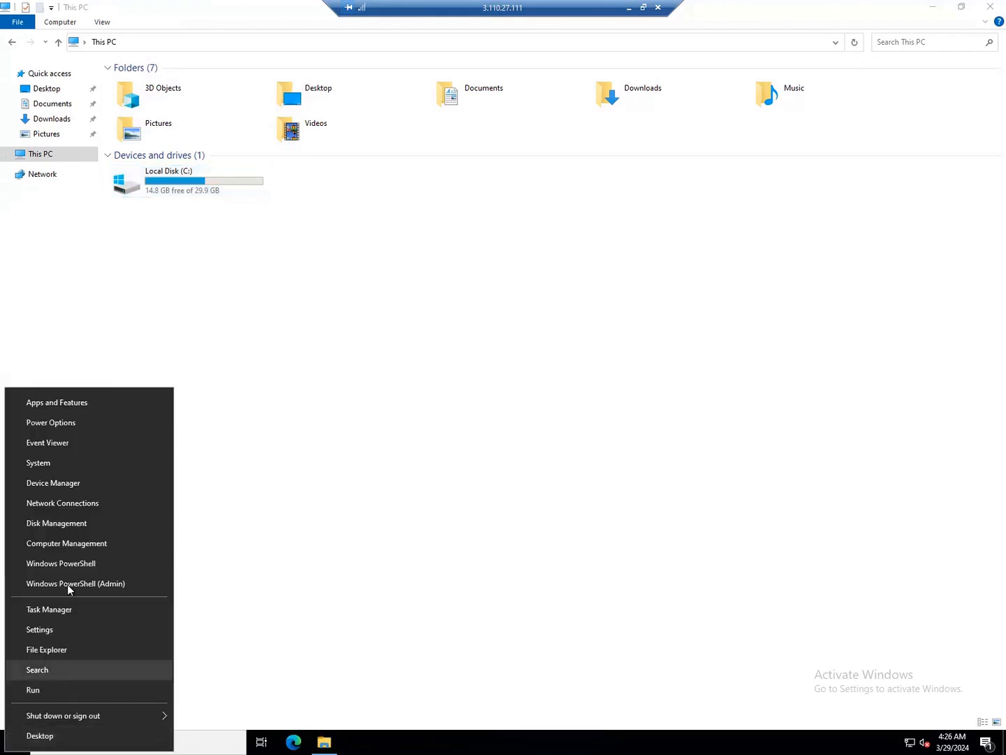
pyautogui.click(79, 524)
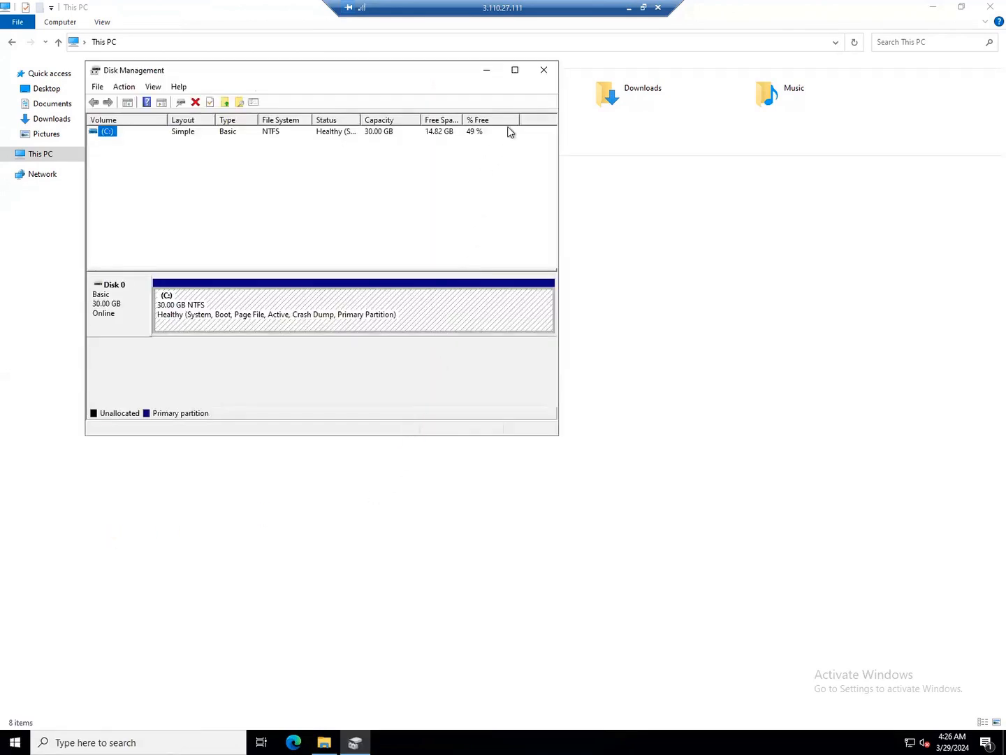
pyautogui.click(515, 69)
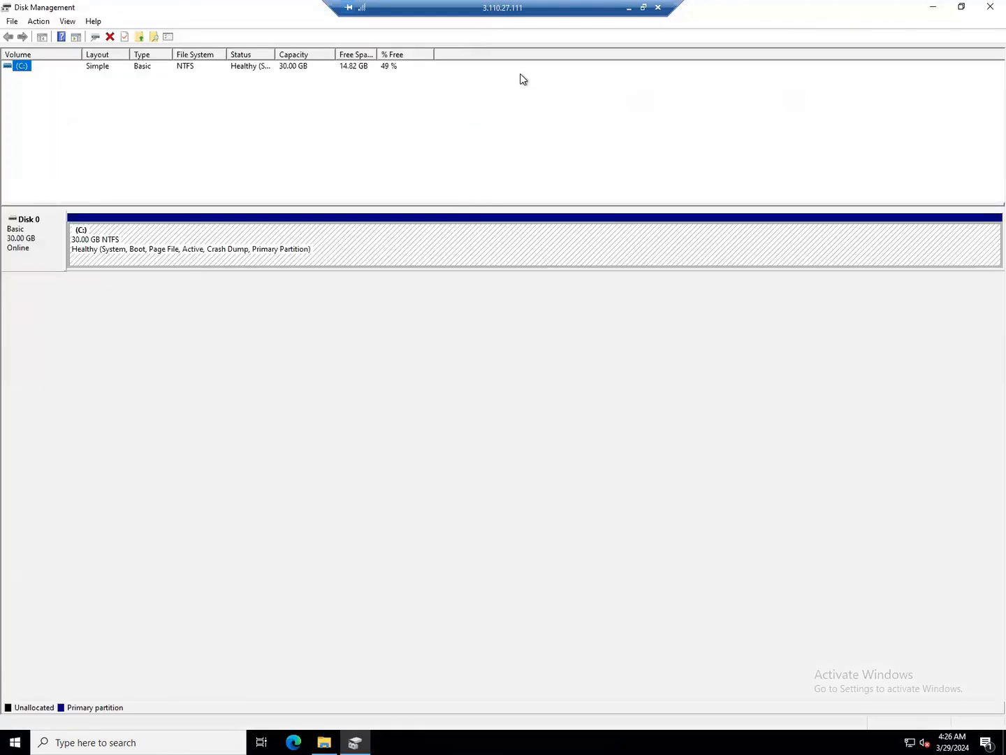
pyautogui.click(630, 15)
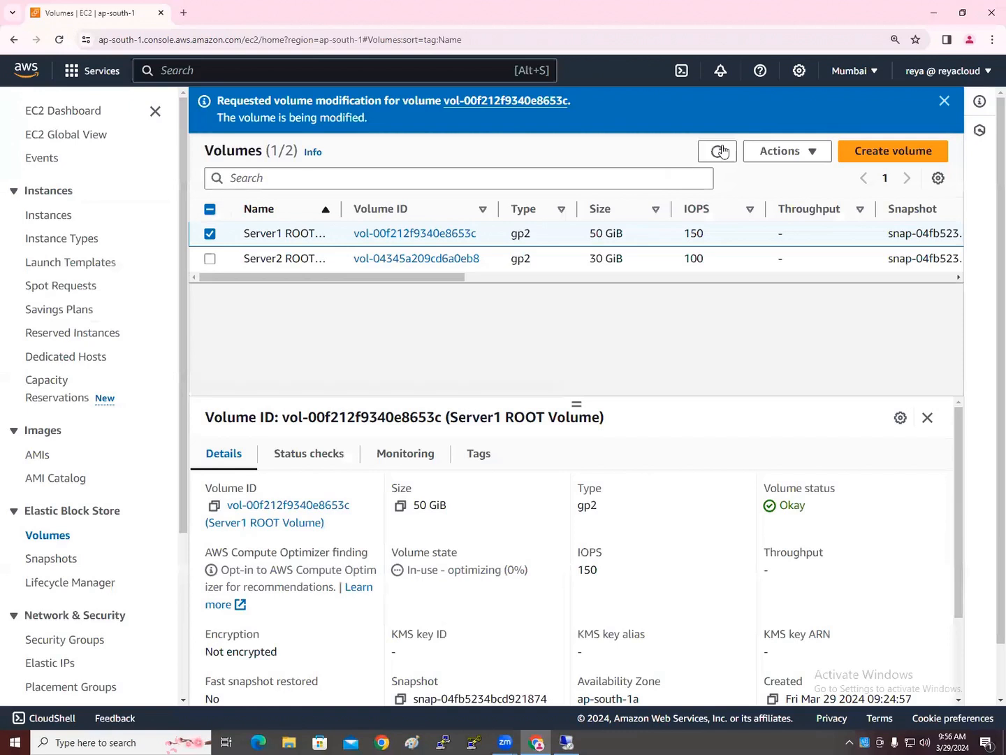
# Widen Volume state and select Server1, confirming optimizing (0%), then return to Disk Management
pyautogui.moveTo(443, 278); pyautogui.dragTo(676, 269)
pyautogui.moveTo(727, 203); pyautogui.dragTo(799, 200)
pyautogui.moveTo(653, 280); pyautogui.dragTo(378, 290)
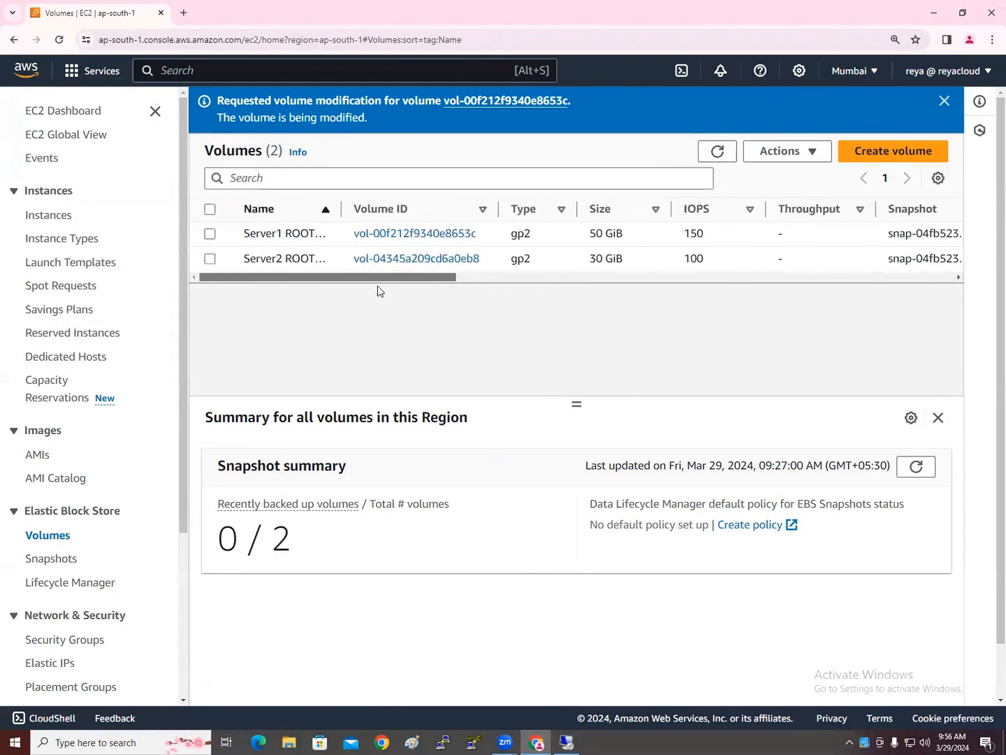
pyautogui.click(211, 236)
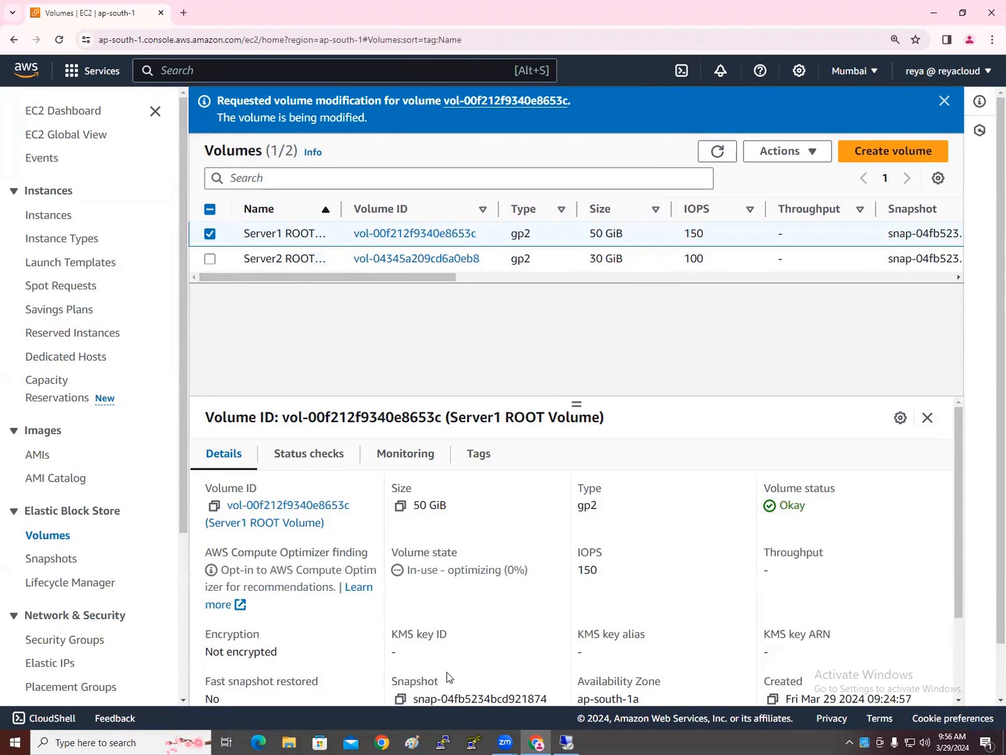
pyautogui.click(570, 743)
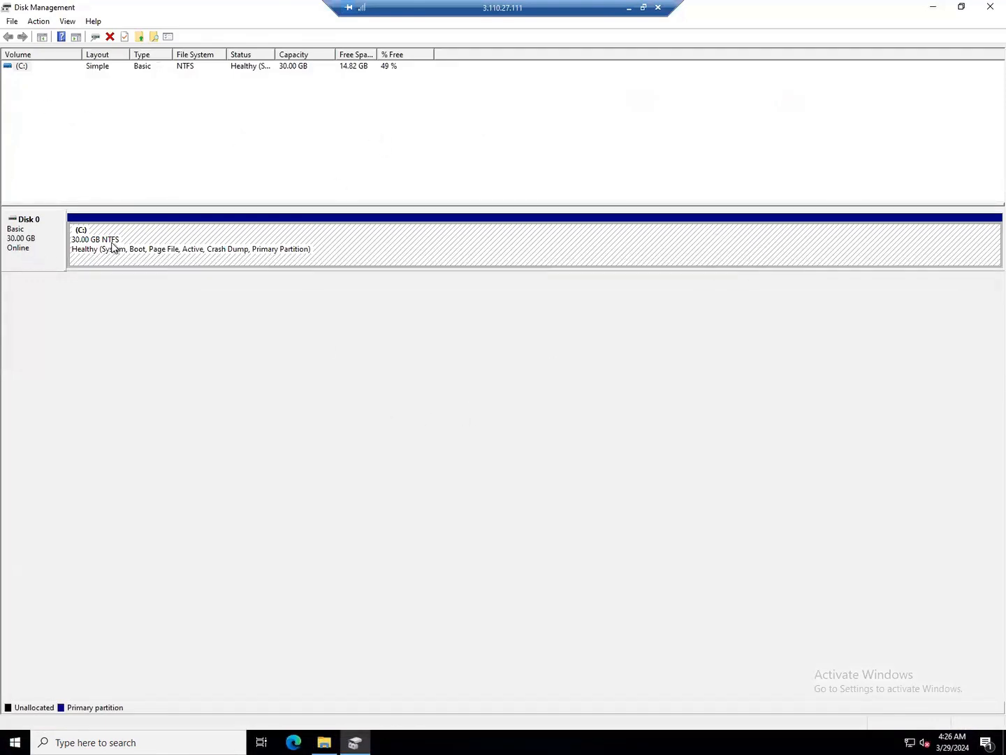
# Back in EC2, scroll the Volumes table and refresh it twice to check the Server1 modification
pyautogui.click(627, 17)
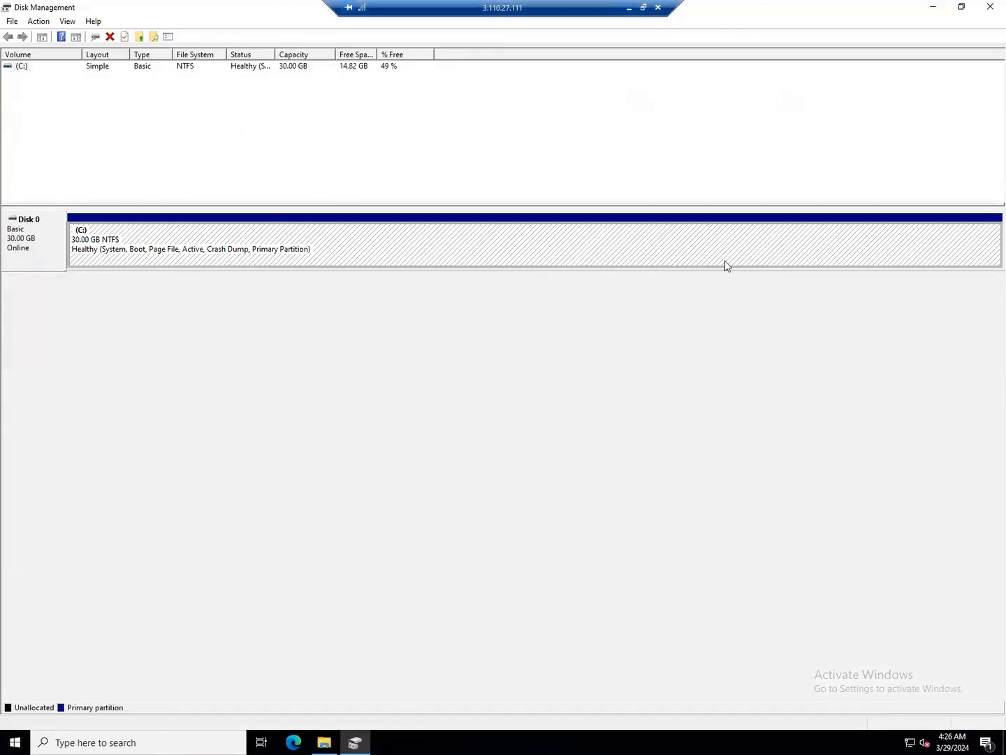
pyautogui.moveTo(383, 280); pyautogui.dragTo(690, 276)
pyautogui.click(715, 152)
pyautogui.click(707, 157)
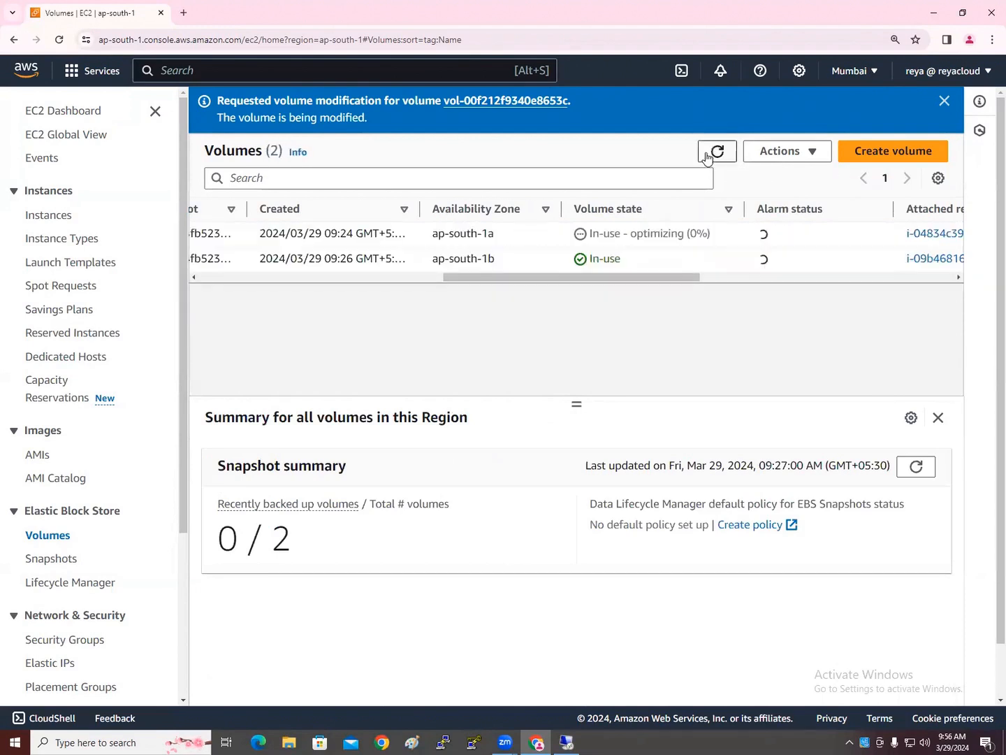
# Fully reload the Volumes page and reselect Server1 ROOT Volume: 50 GiB gp2, 150 IOPS, optimizing (0%)
pyautogui.click(706, 157)
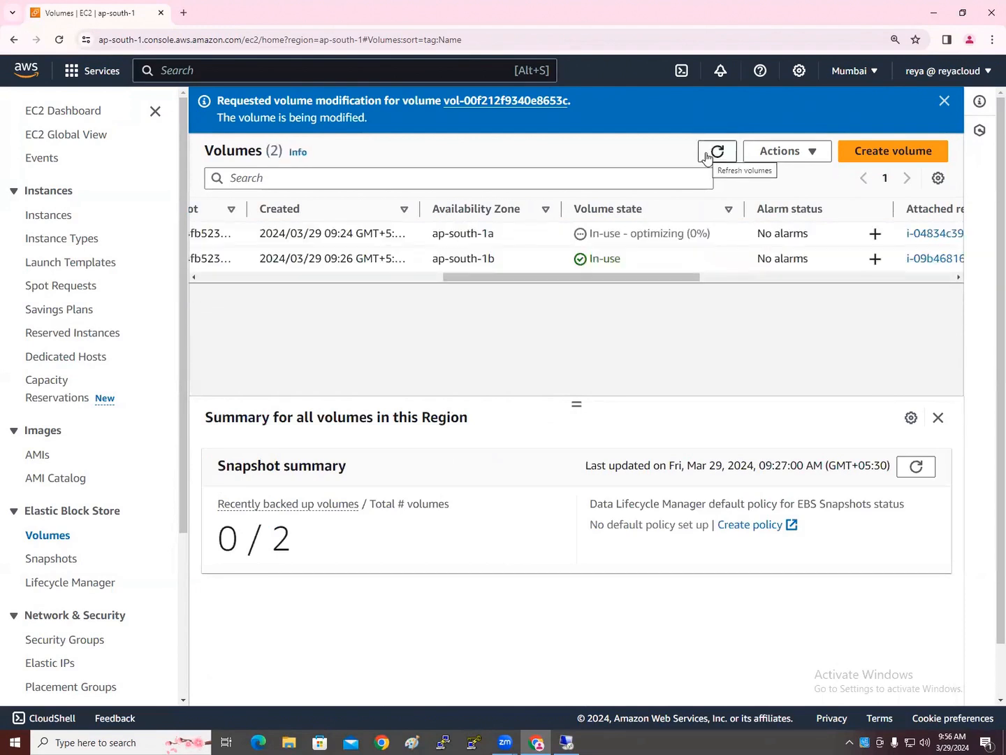
pyautogui.moveTo(622, 275); pyautogui.dragTo(330, 279)
pyautogui.click(209, 235)
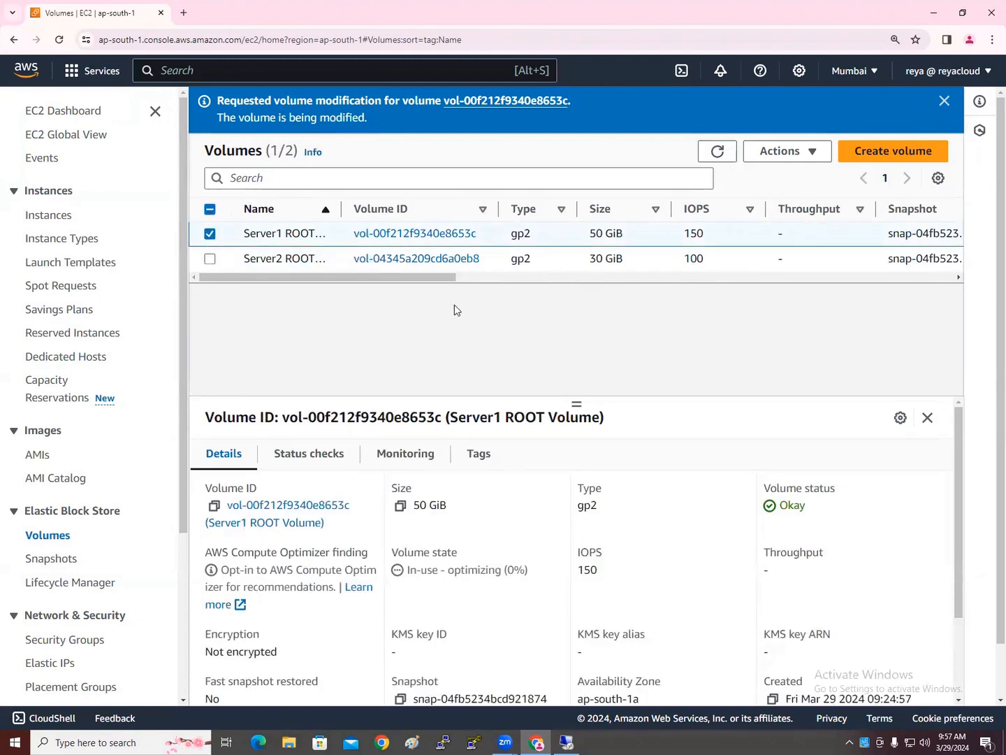
pyautogui.moveTo(517, 278); pyautogui.dragTo(629, 283)
pyautogui.click(62, 41)
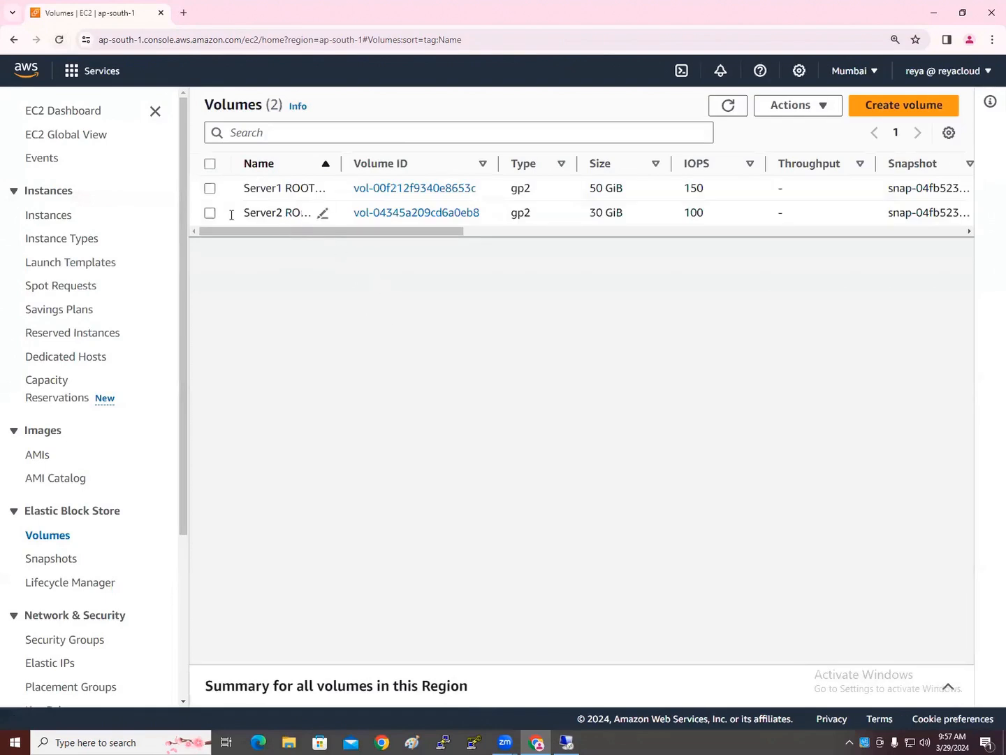
pyautogui.click(211, 188)
pyautogui.moveTo(253, 234); pyautogui.dragTo(331, 232)
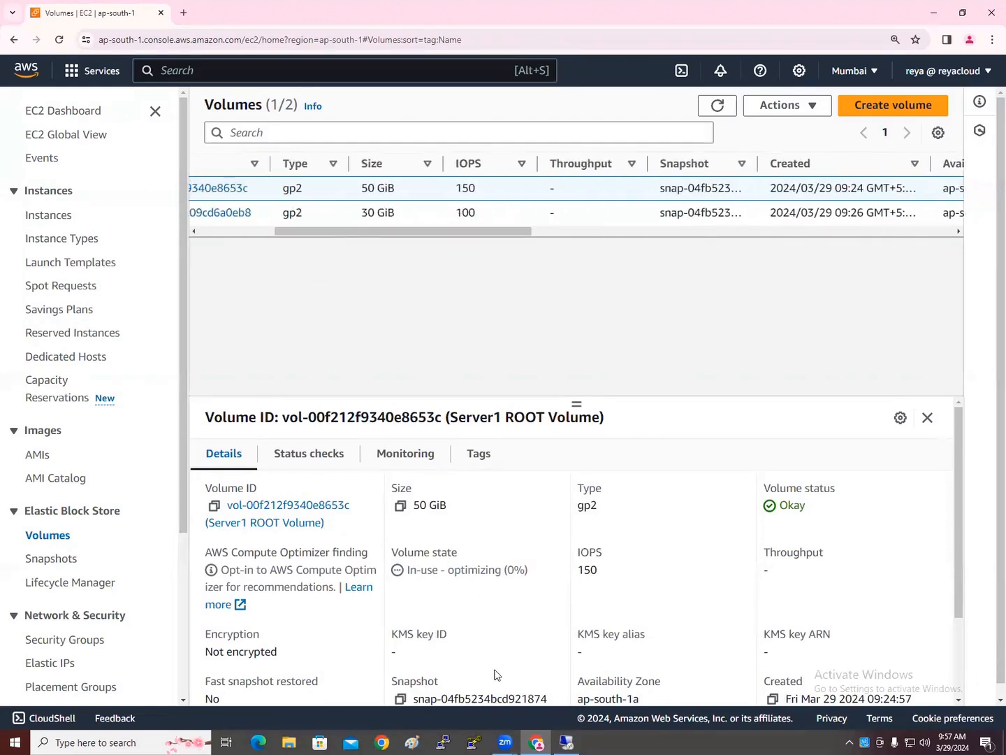
# Close and reopen Disk Management maximized, Disk 0 still 30.00 GB, then return to EC2
pyautogui.hotkey('alt', 'Tab')
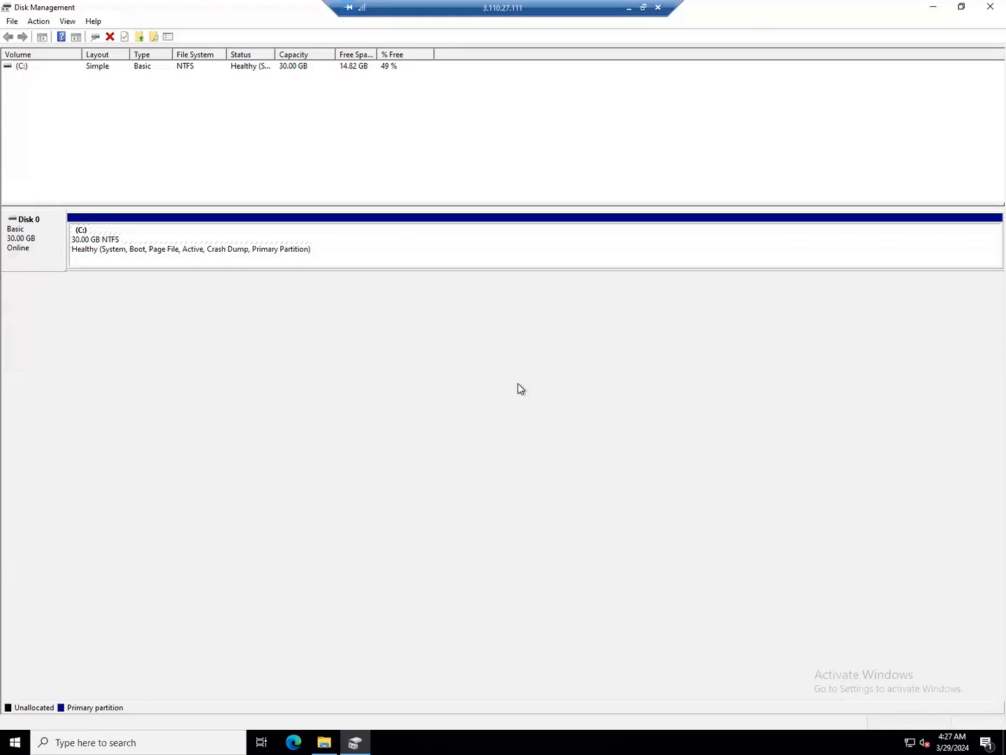
pyautogui.click(982, 10)
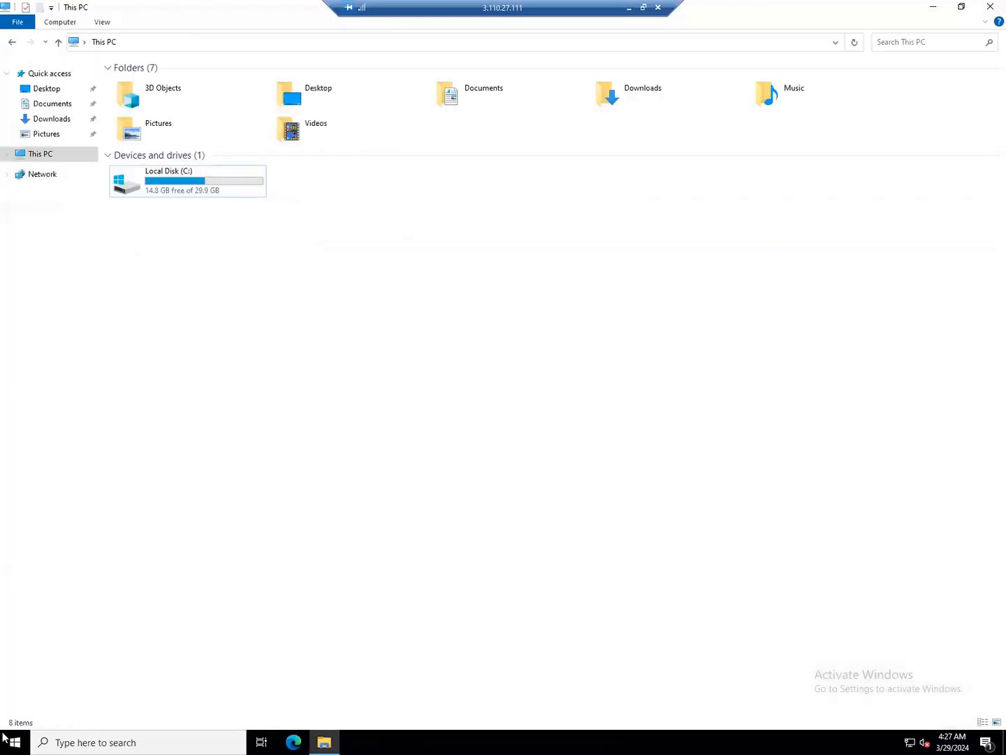
pyautogui.rightClick(15, 742)
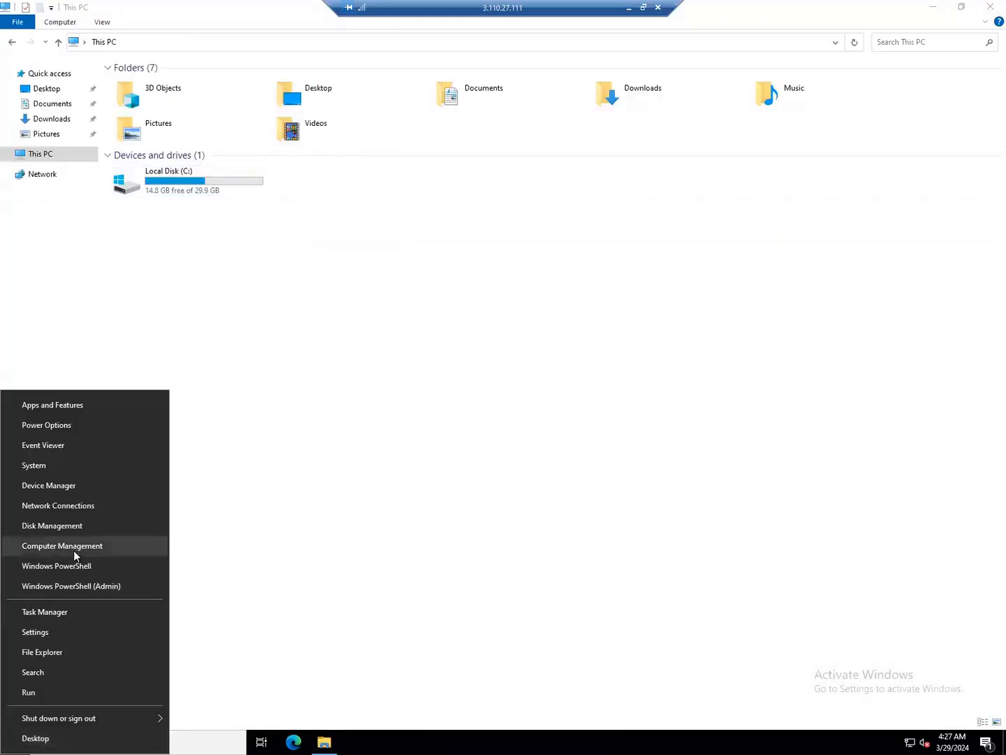
pyautogui.click(76, 526)
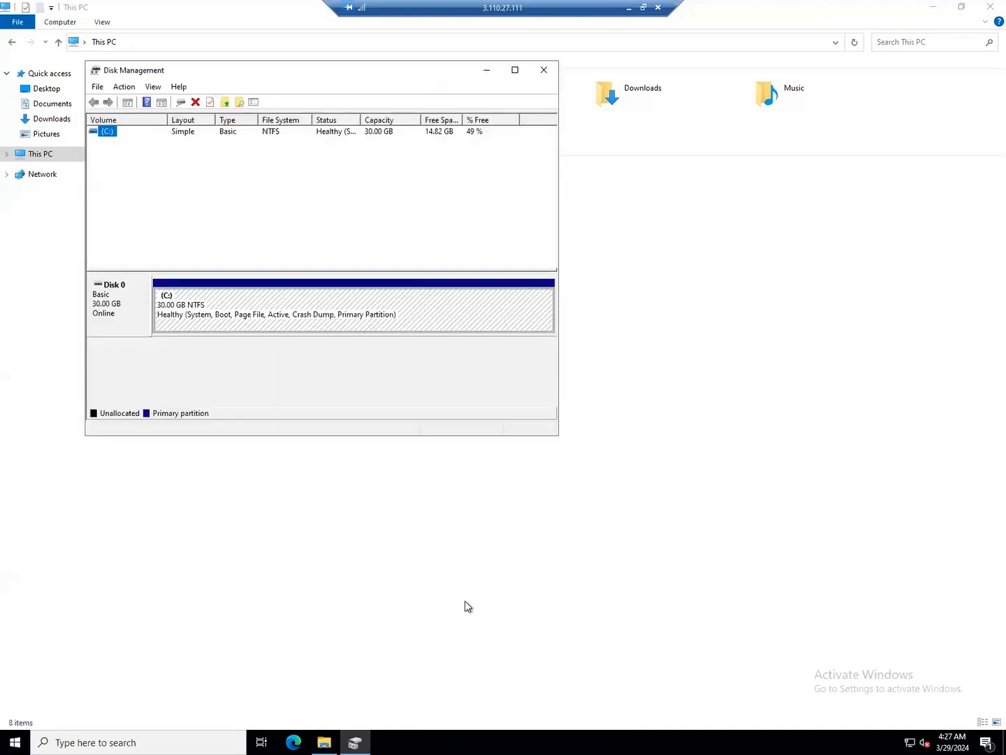
pyautogui.click(517, 72)
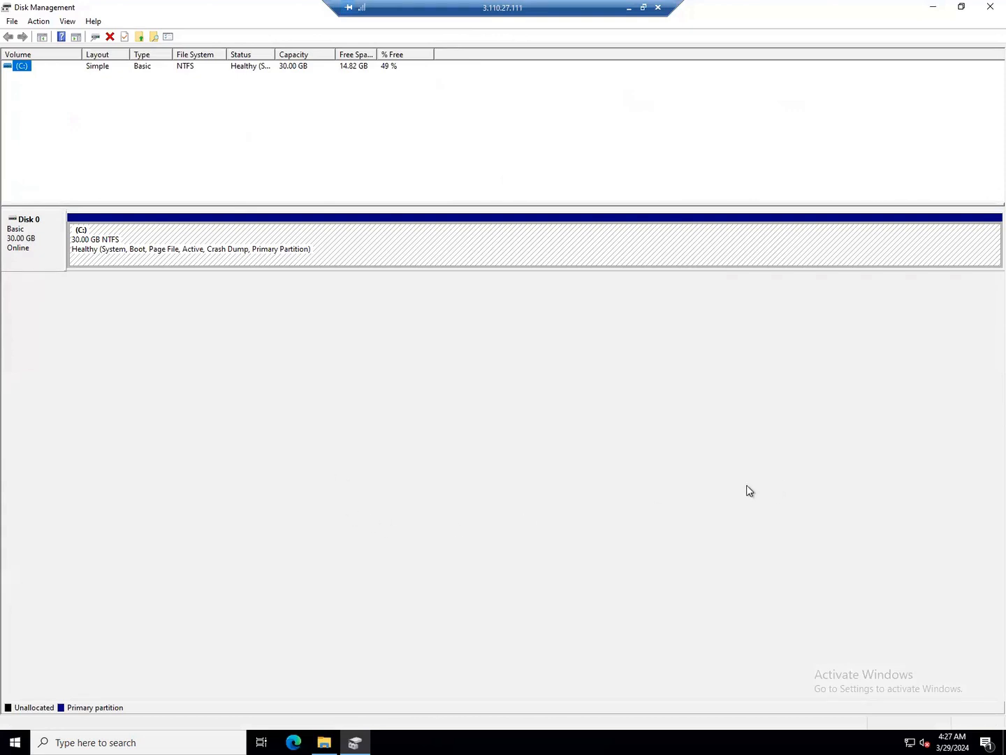
pyautogui.click(627, 9)
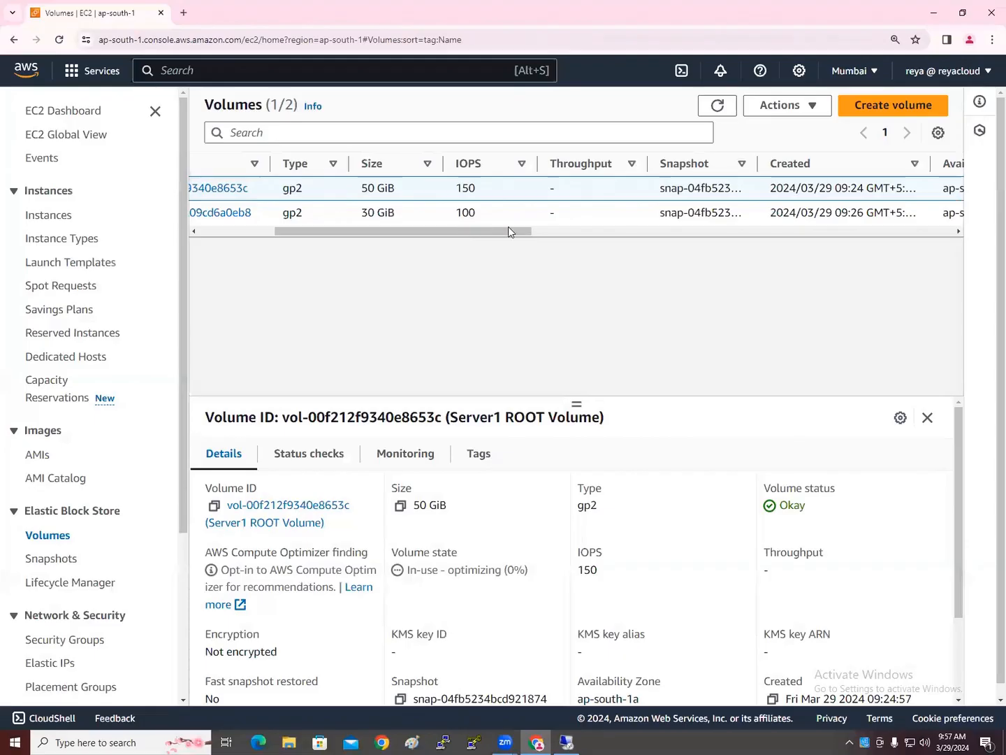
# Widen the Volume state column and refresh the EC2 volume list
pyautogui.moveTo(510, 231); pyautogui.dragTo(585, 231)
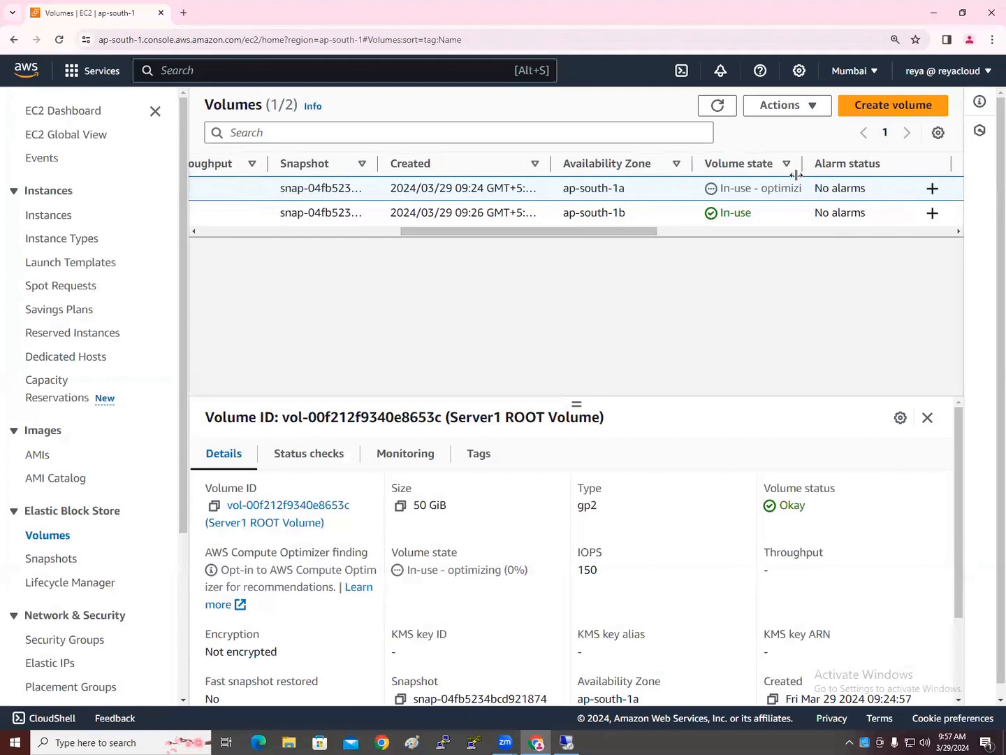
pyautogui.moveTo(803, 163); pyautogui.dragTo(849, 158)
pyautogui.moveTo(637, 230); pyautogui.dragTo(683, 227)
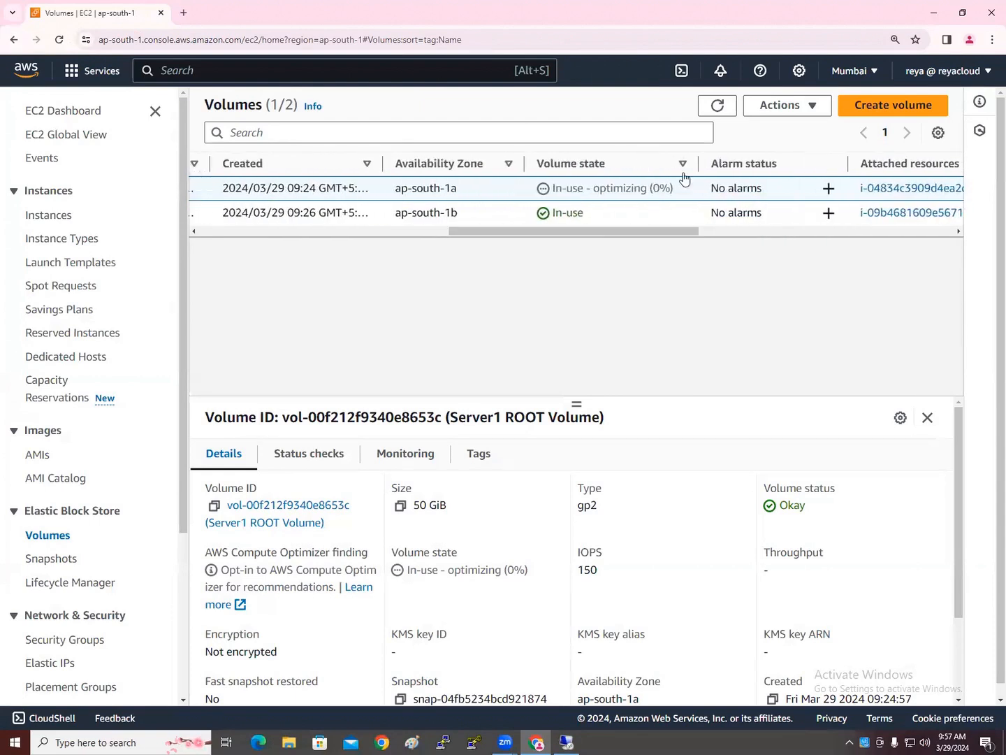
pyautogui.click(718, 107)
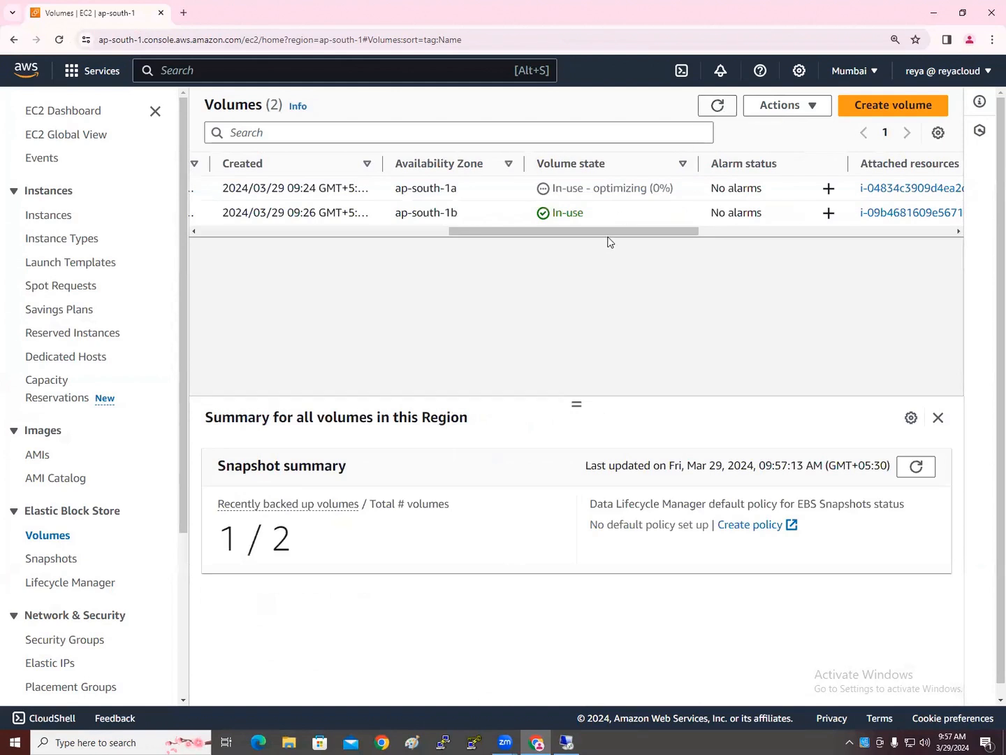
pyautogui.moveTo(607, 241); pyautogui.dragTo(562, 248)
pyautogui.hscroll(-5, 281, 261)
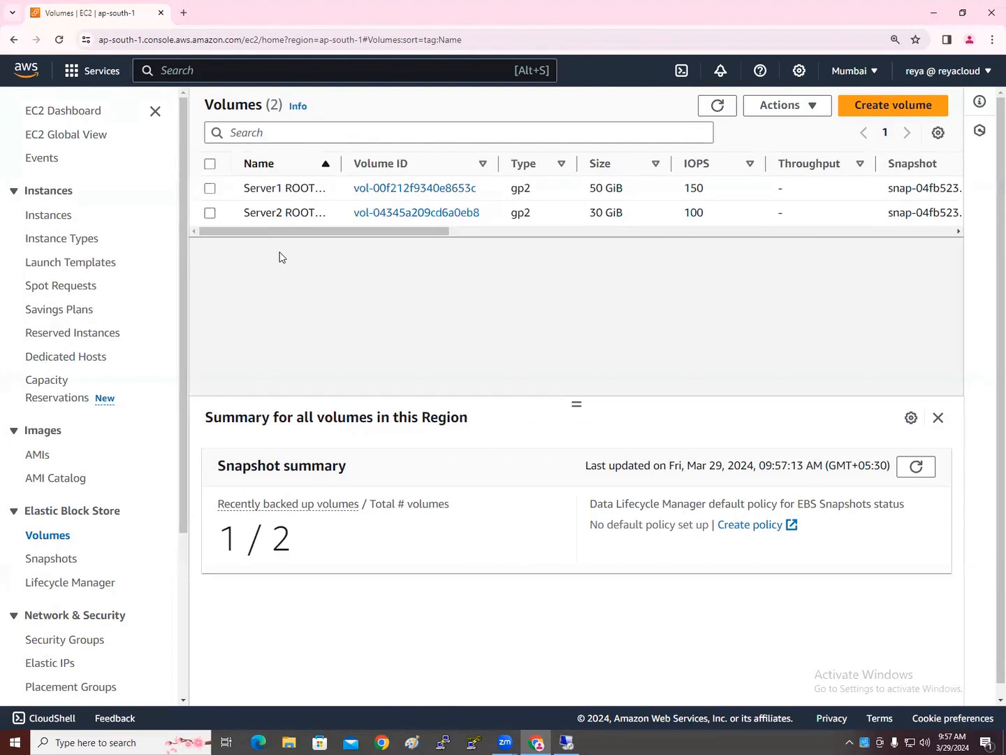
# Select Server1 ROOT Volume and briefly check the remote server's Disk Management
pyautogui.click(208, 190)
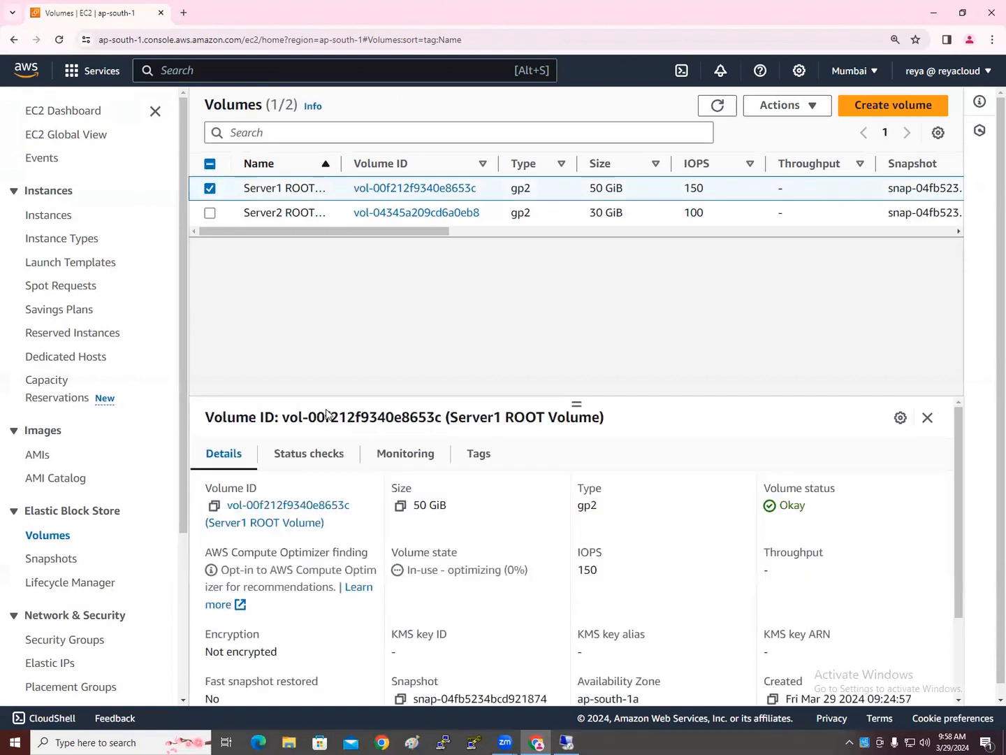
pyautogui.click(565, 739)
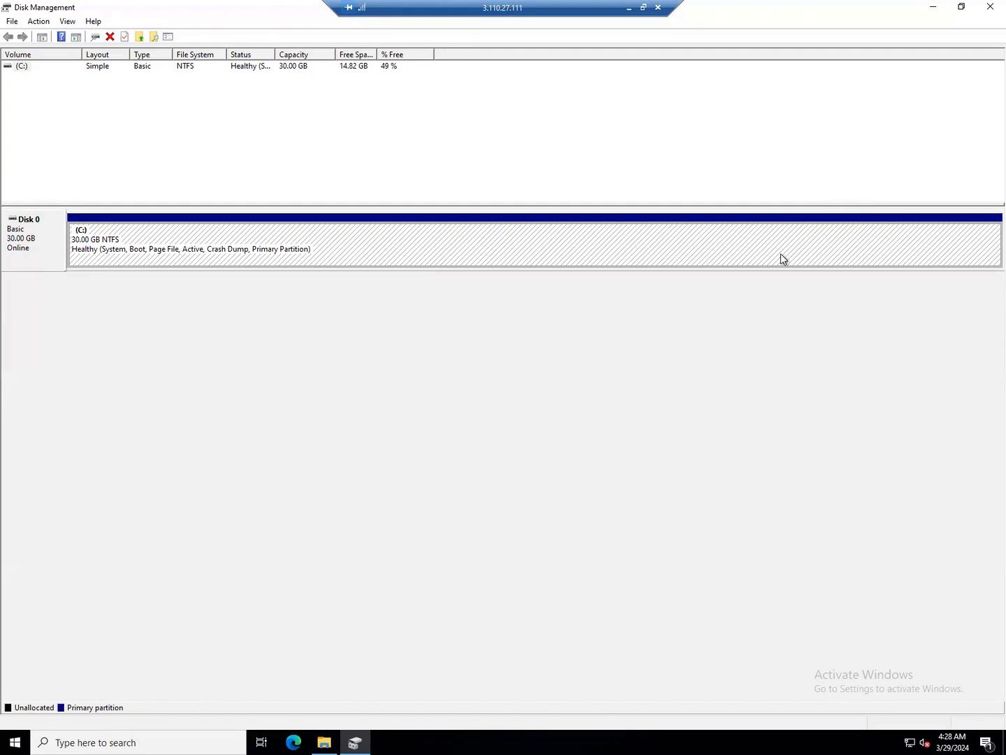
pyautogui.click(632, 9)
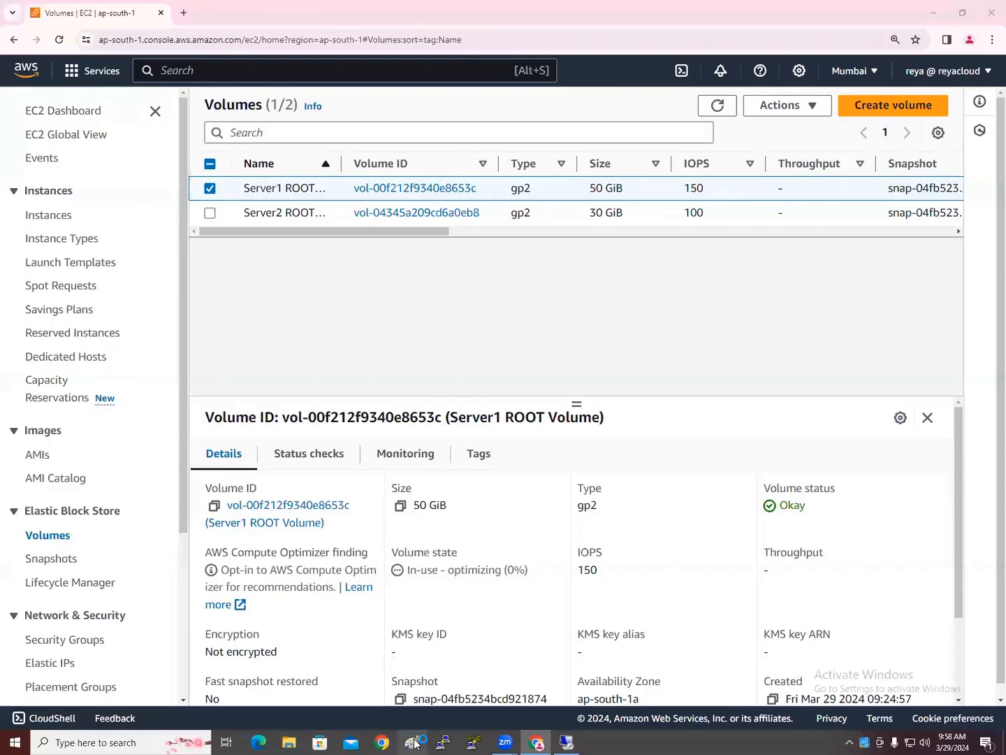
pyautogui.click(413, 743)
# Draw a long rectangular bar in Paint with a smaller box at its right end
pyautogui.click(277, 40)
pyautogui.moveTo(123, 240); pyautogui.dragTo(156, 293)
pyautogui.moveTo(313, 303); pyautogui.dragTo(785, 305)
pyautogui.click(593, 451)
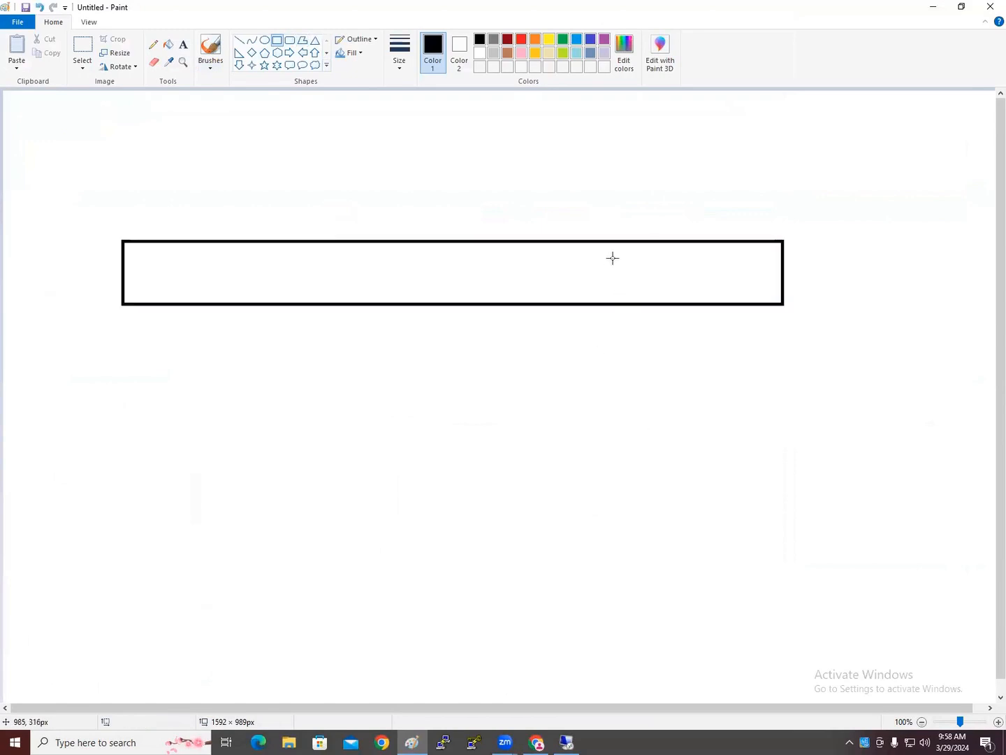
pyautogui.moveTo(609, 242)
pyautogui.mouseDown()
pyautogui.moveTo(689, 285)
pyautogui.moveTo(779, 303)
pyautogui.mouseUp()
pyautogui.click(576, 433)
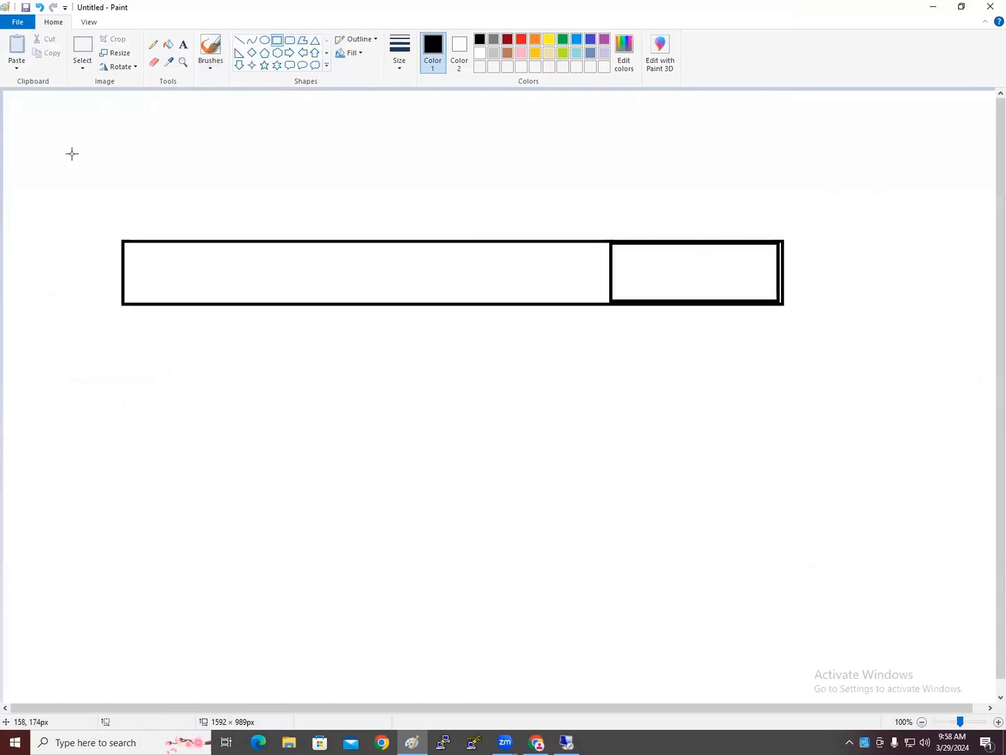
# Label the small box 20GB and the bar's large part 30GB
pyautogui.click(183, 45)
pyautogui.click(675, 265)
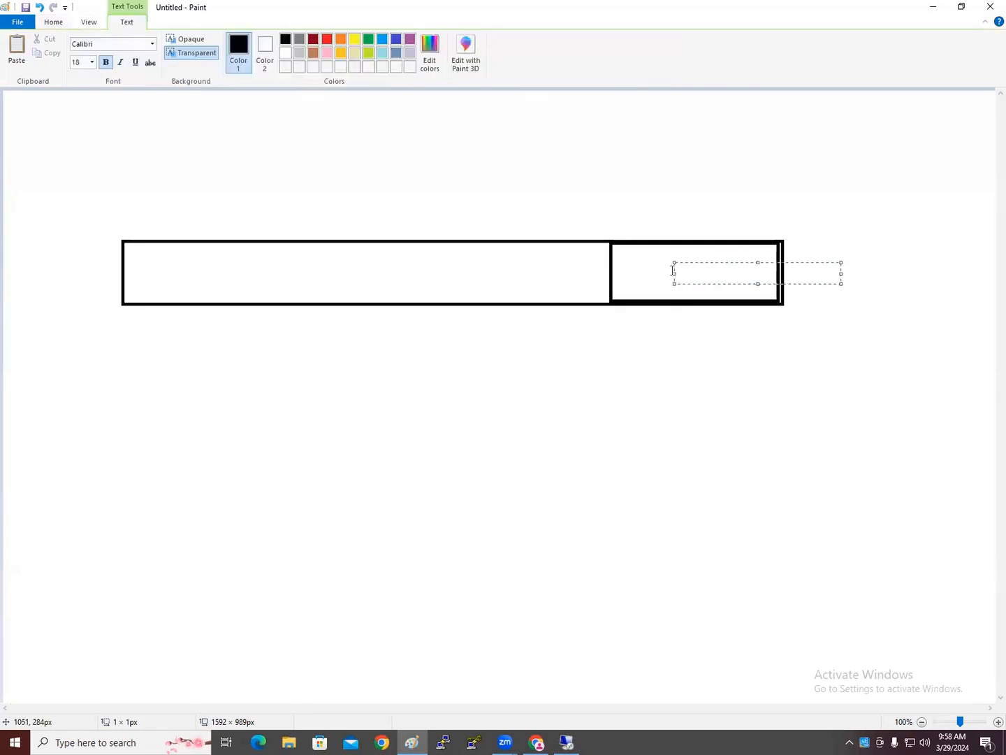
pyautogui.write('20GB')
pyautogui.click(348, 274)
pyautogui.click(344, 264)
pyautogui.write('30GB')
pyautogui.click(412, 368)
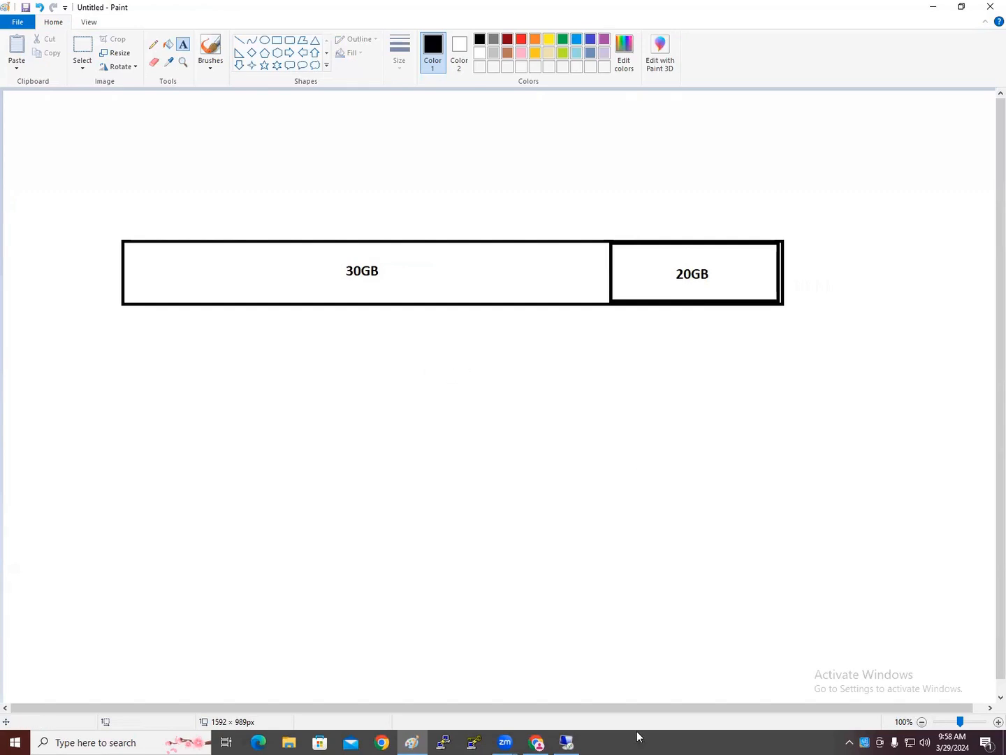
pyautogui.click(538, 740)
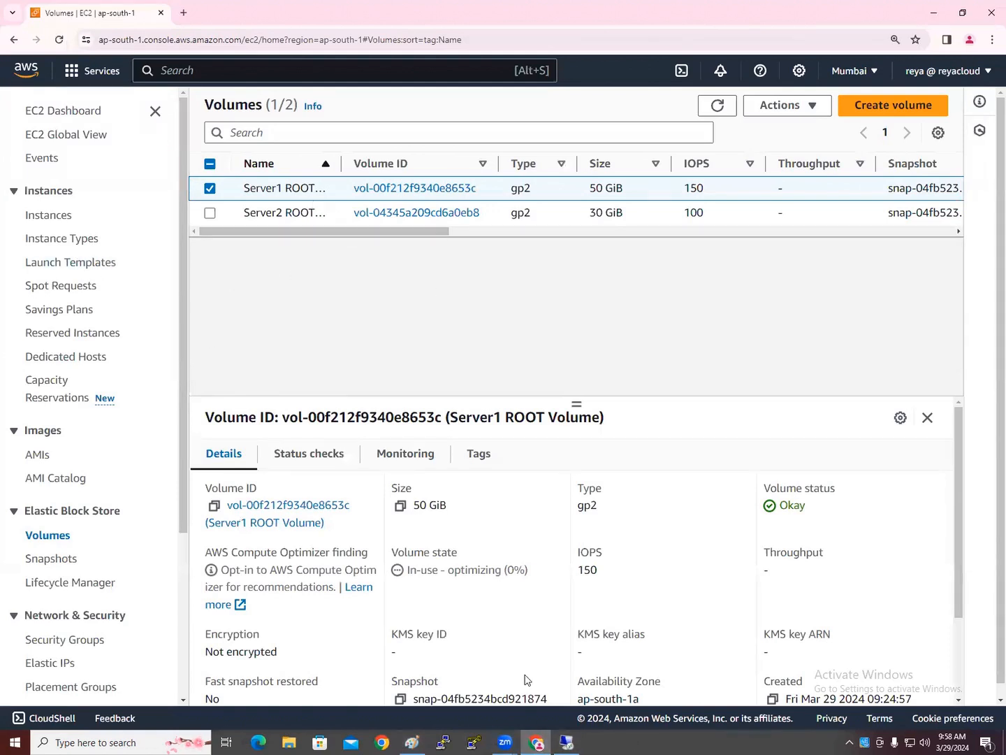
# View WinServer1's details in the Instances list, then deselect it
pyautogui.moveTo(572, 741)
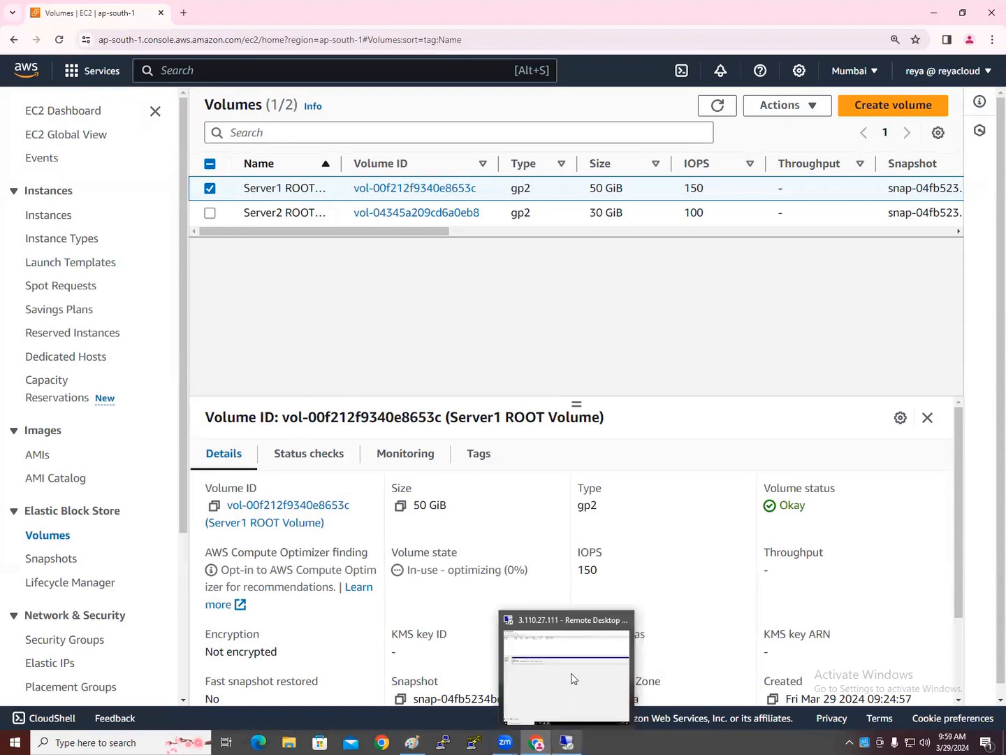
pyautogui.click(31, 216)
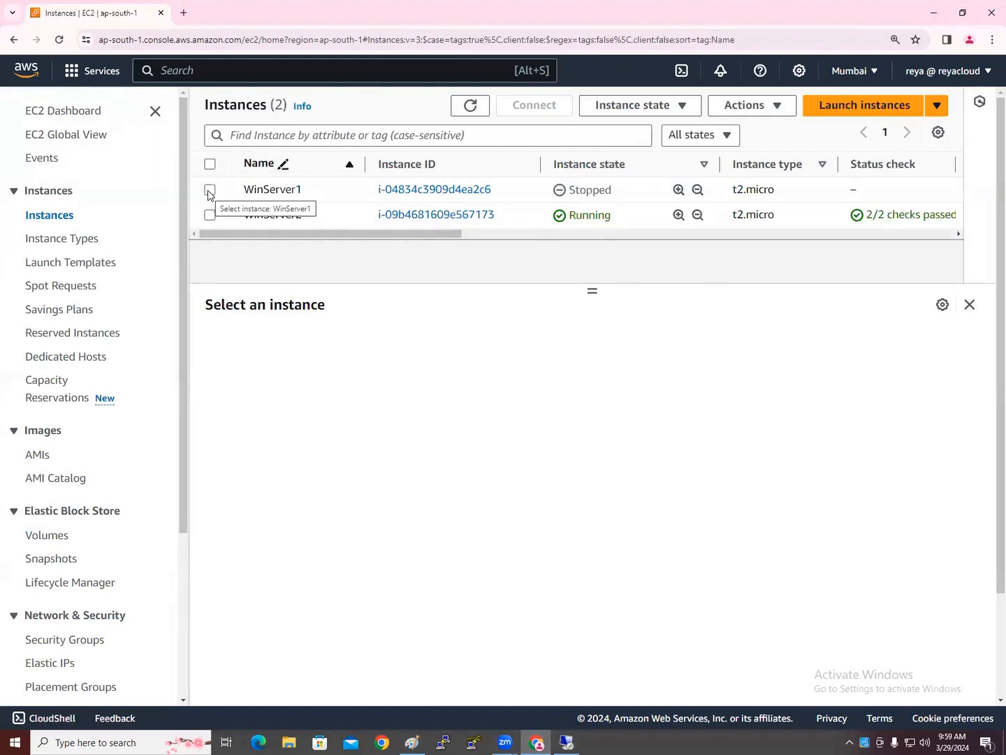
pyautogui.click(209, 190)
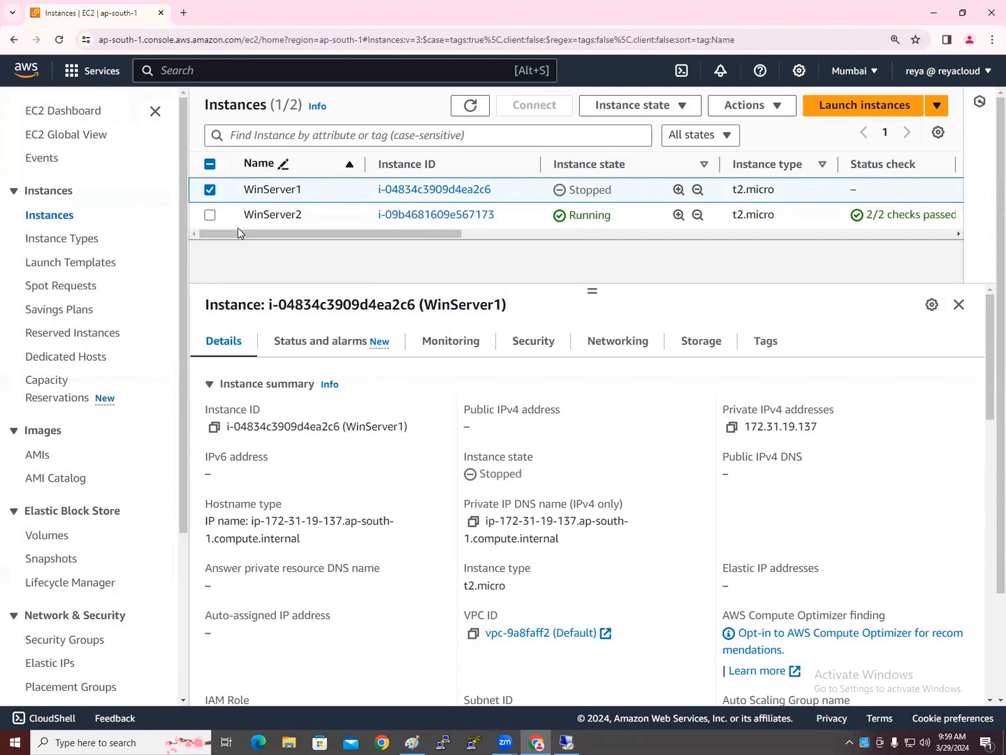
pyautogui.click(211, 191)
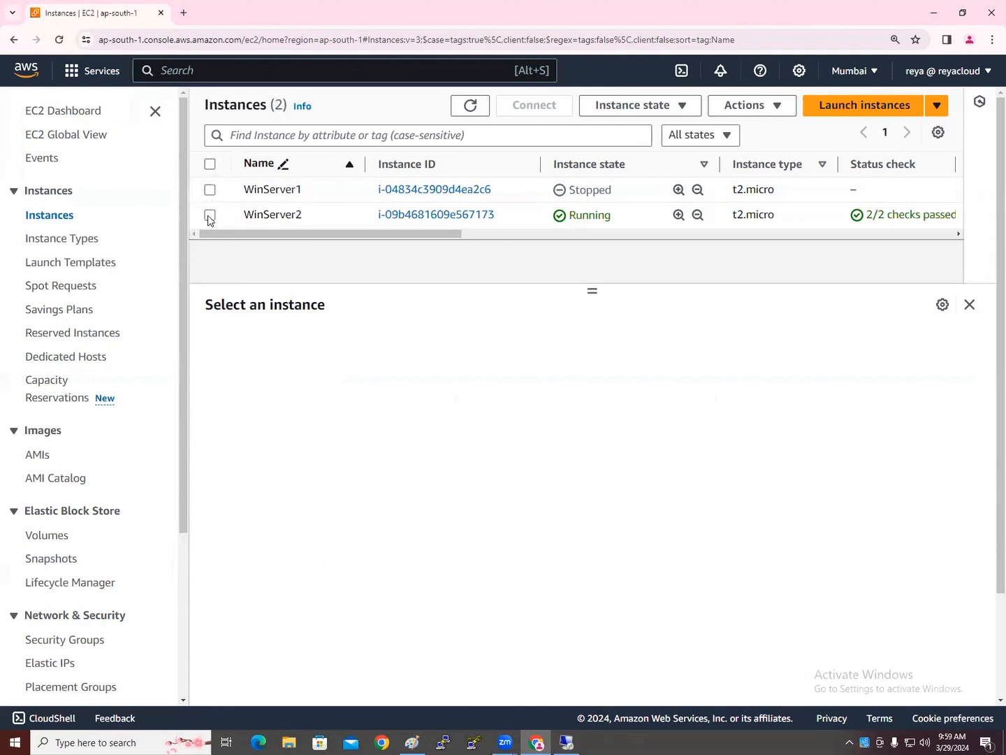
# Widen the Volumes Name column to show full names and select Server1 ROOT Volume
pyautogui.click(49, 545)
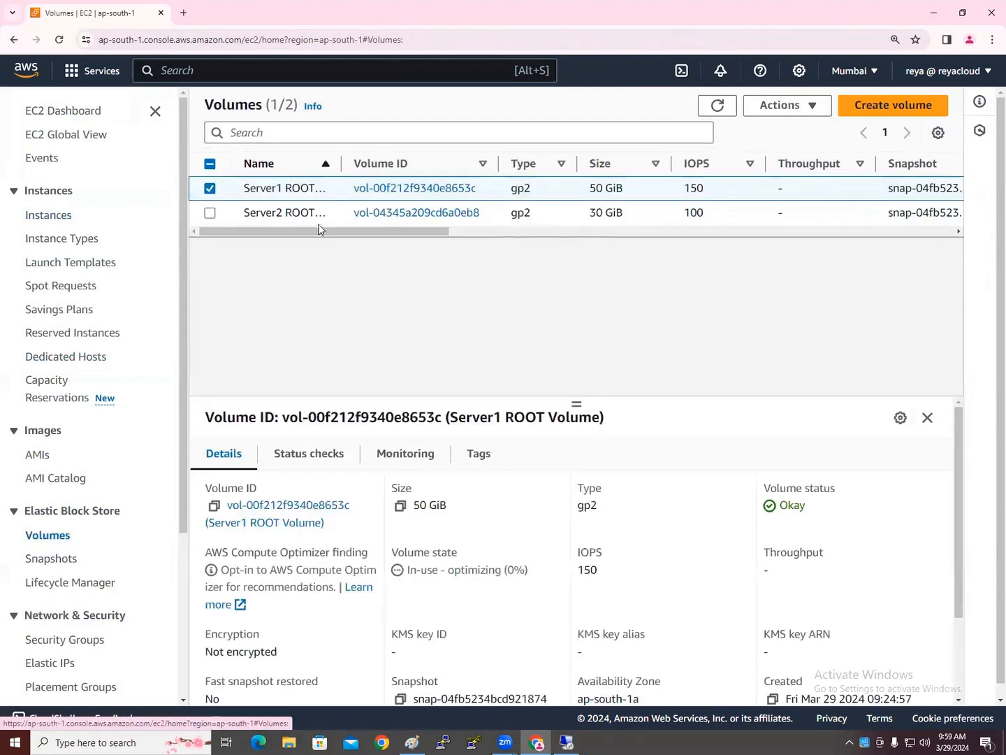
pyautogui.click(210, 213)
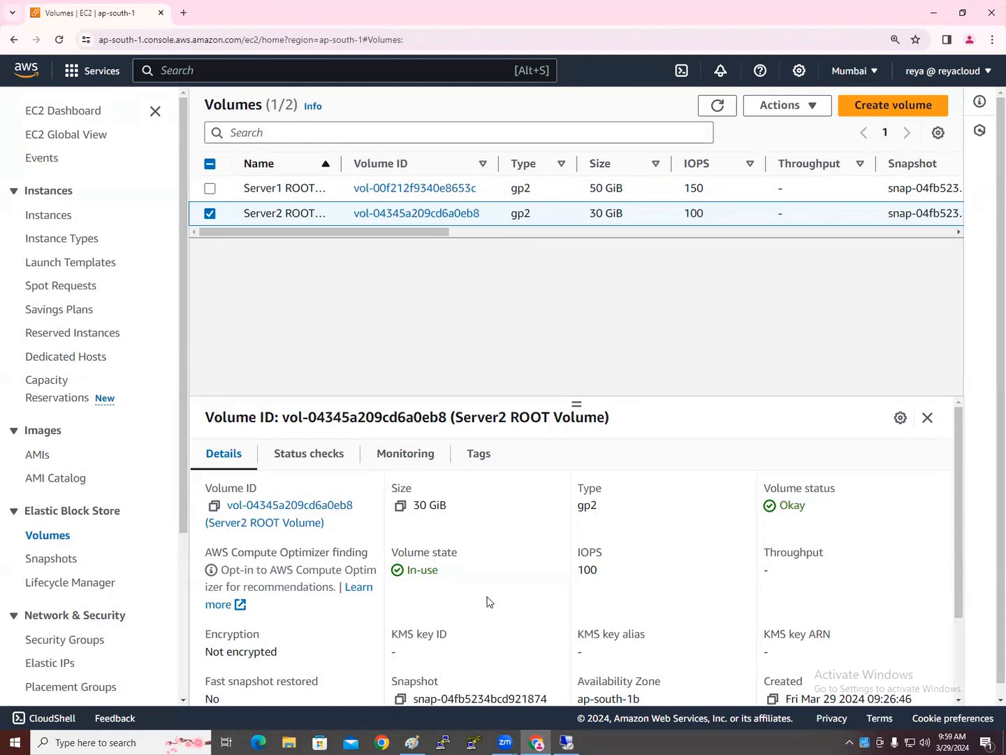
pyautogui.moveTo(342, 166); pyautogui.dragTo(372, 172)
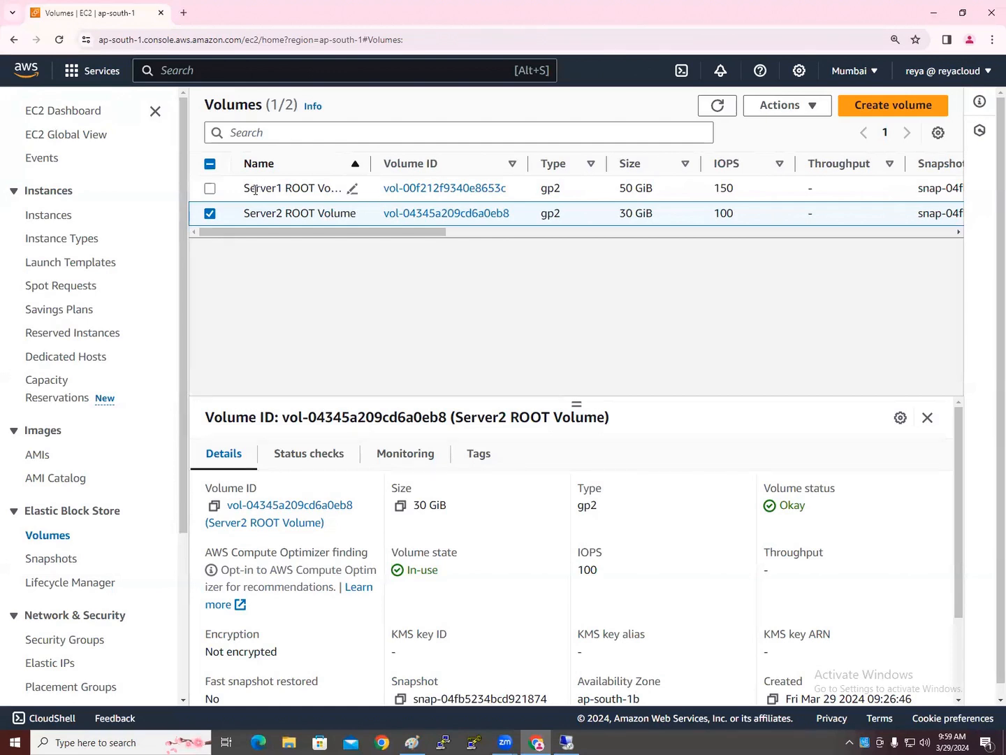
pyautogui.click(210, 213)
pyautogui.click(258, 192)
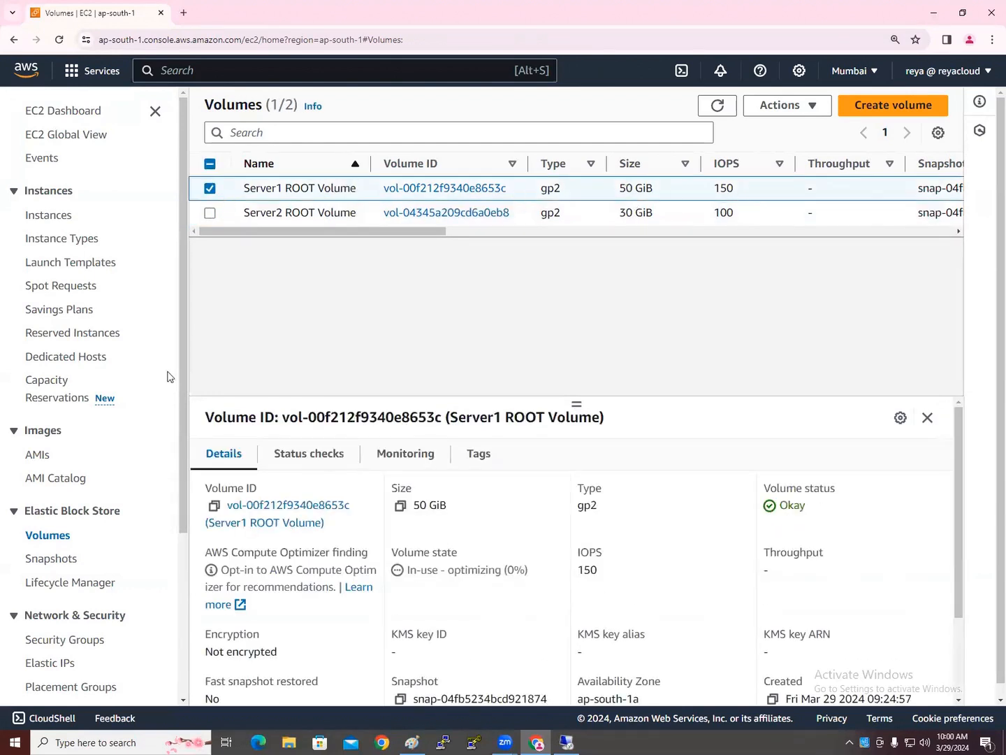
pyautogui.click(56, 216)
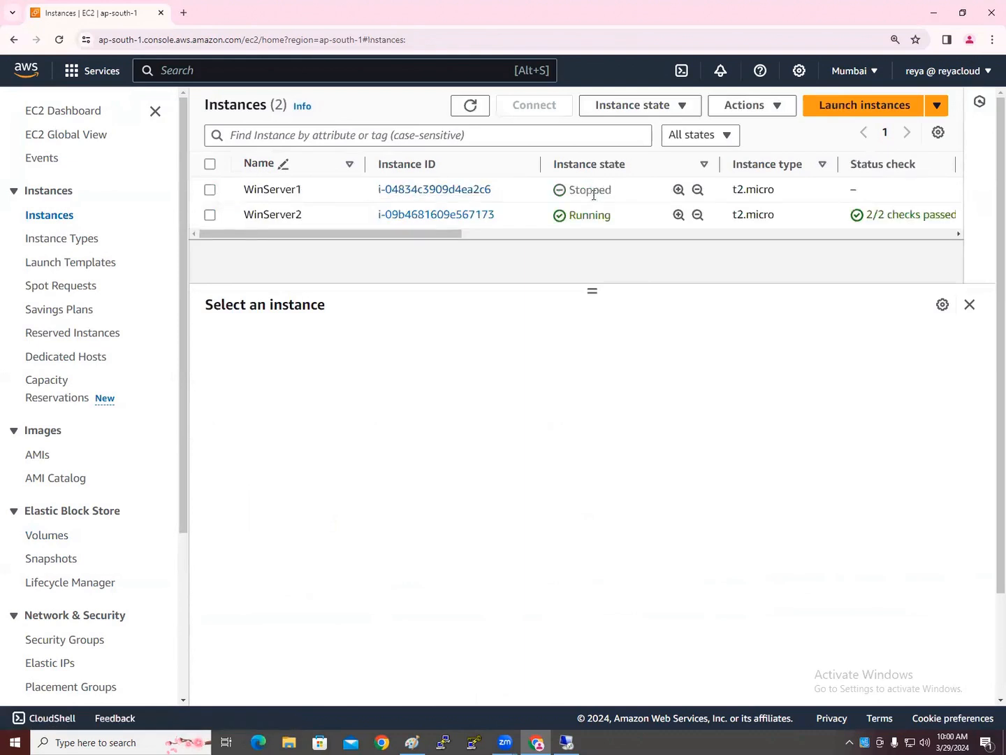
pyautogui.click(211, 216)
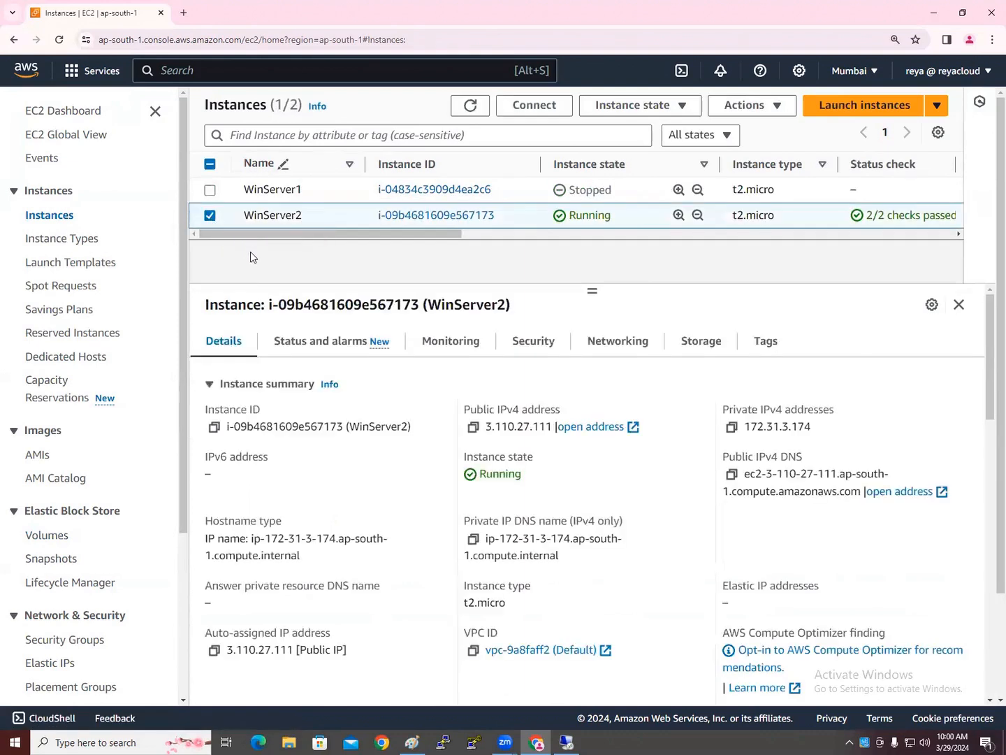
pyautogui.click(46, 537)
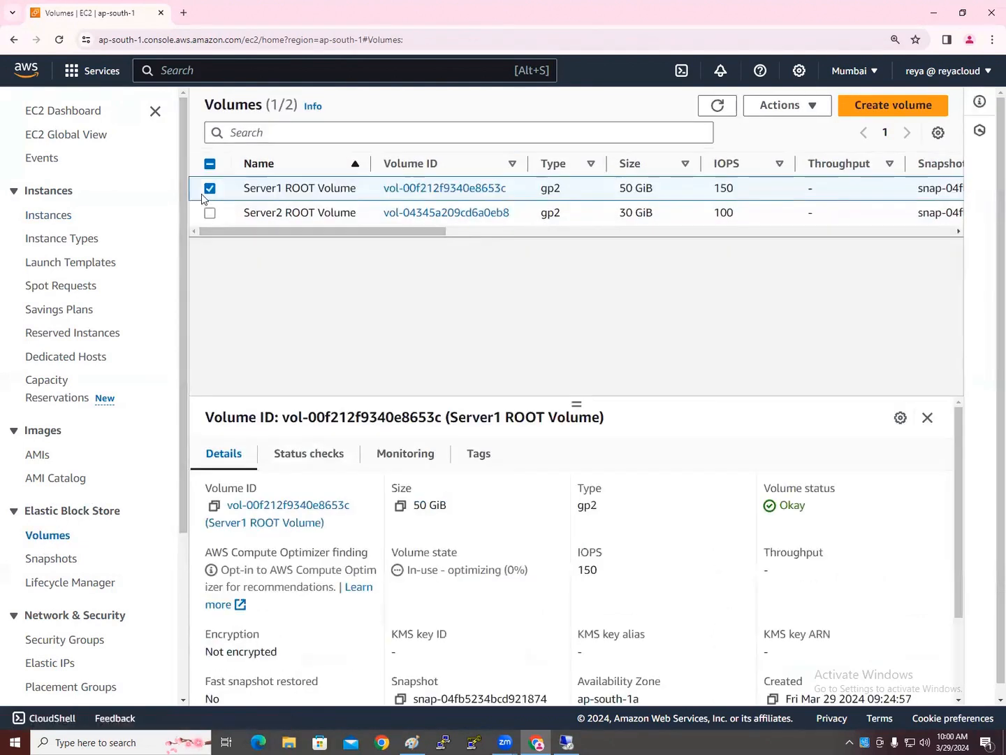
pyautogui.click(211, 190)
pyautogui.click(211, 213)
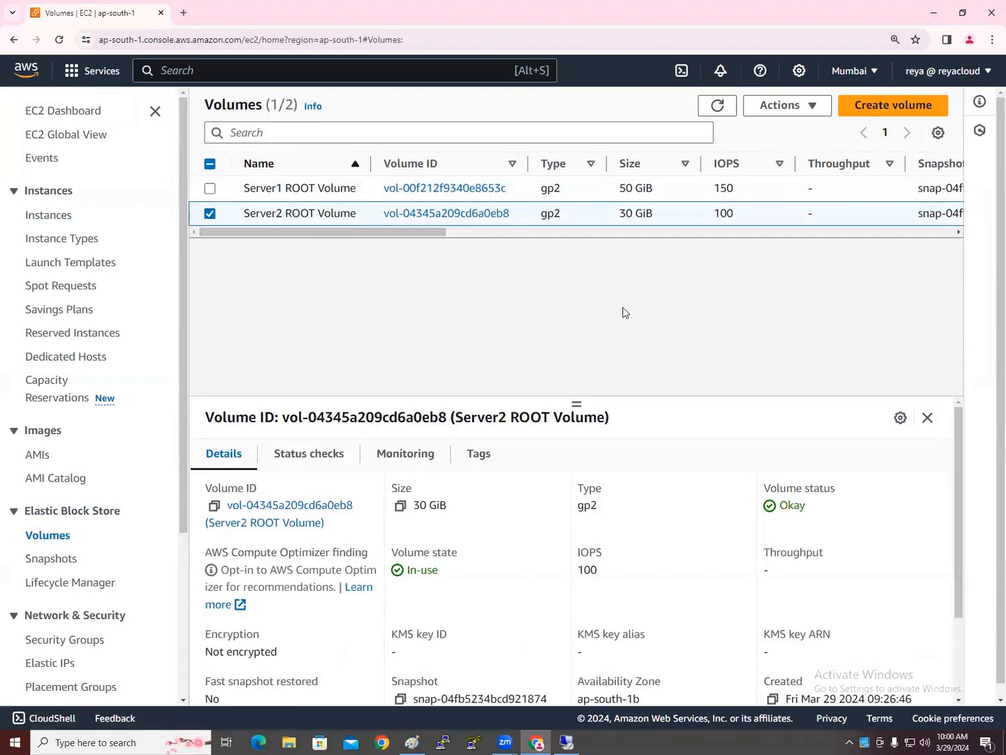
pyautogui.click(566, 742)
pyautogui.click(984, 10)
pyautogui.click(803, 105)
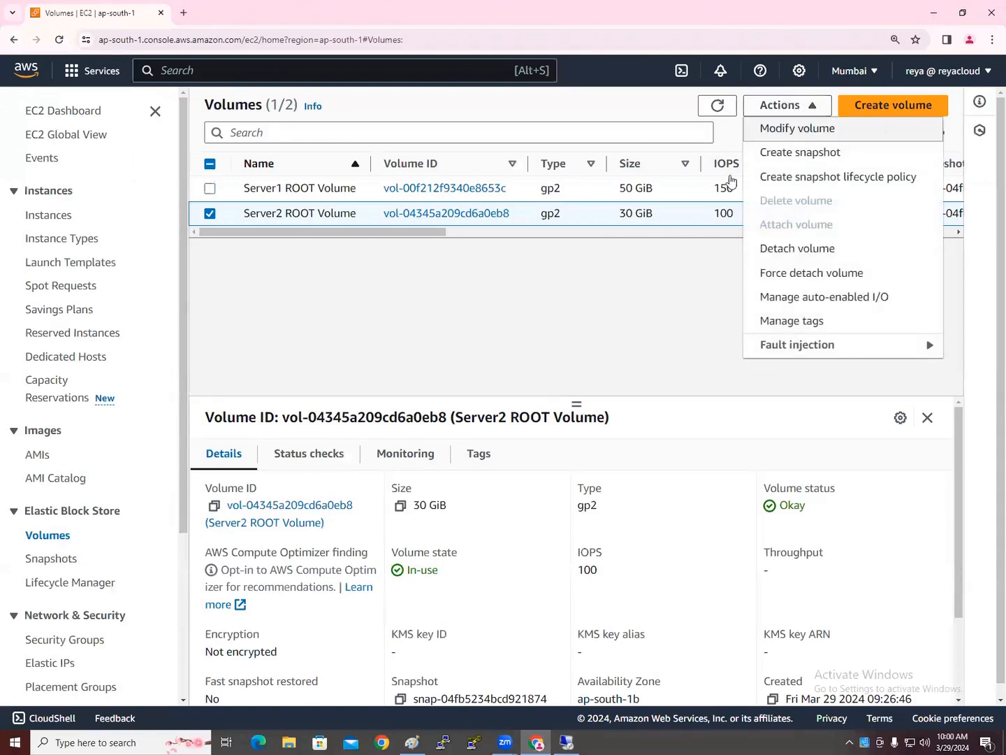
pyautogui.click(411, 325)
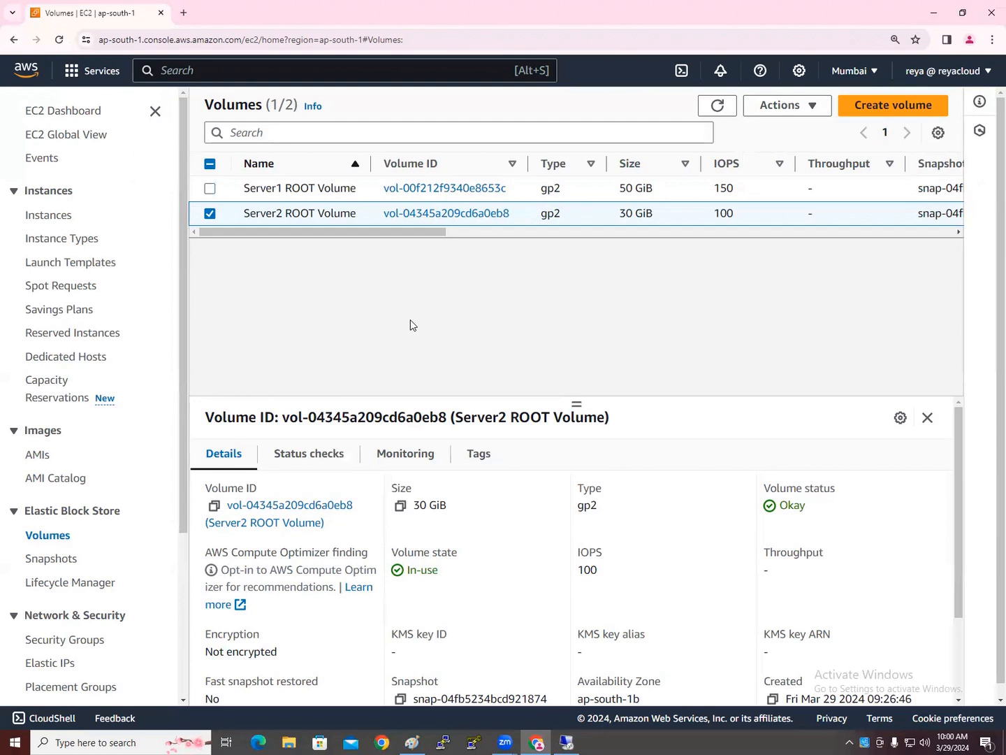
pyautogui.click(211, 215)
pyautogui.click(63, 222)
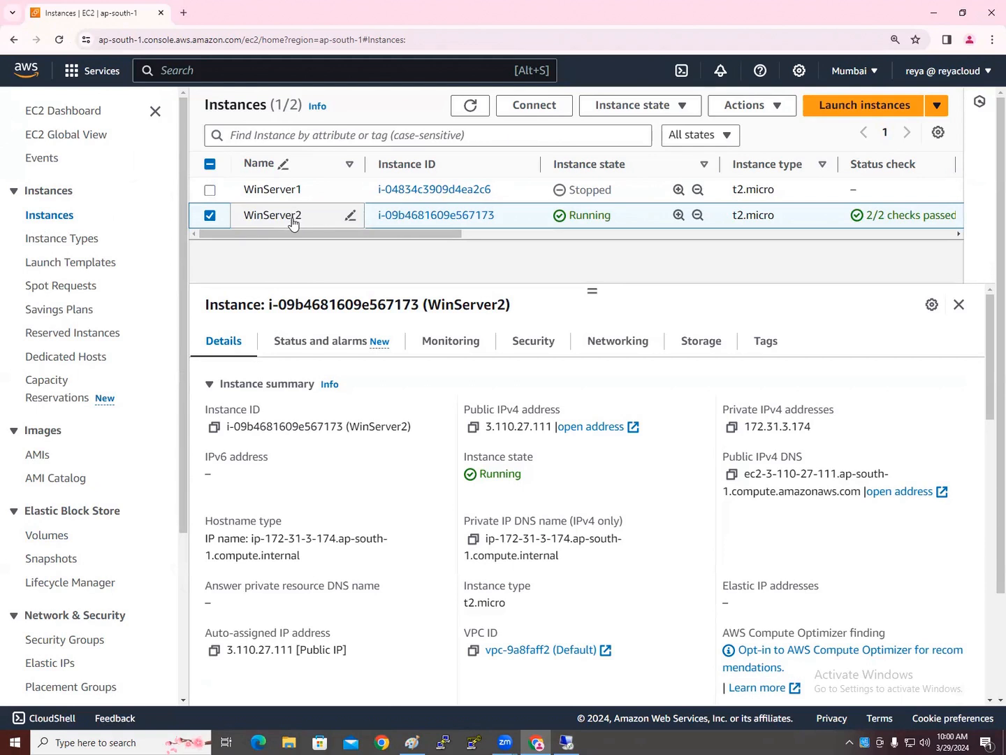
# Confirm the remote server's Local Disk (C:) is 29.9 GB, then return to EC2 Volumes
pyautogui.click(566, 741)
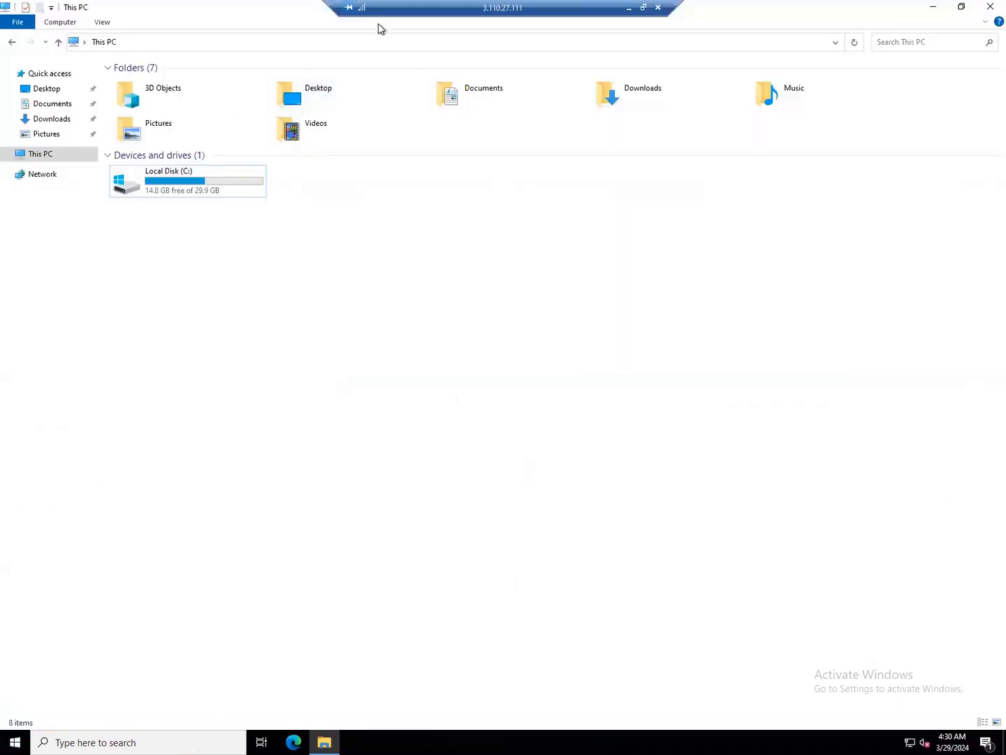
pyautogui.click(629, 8)
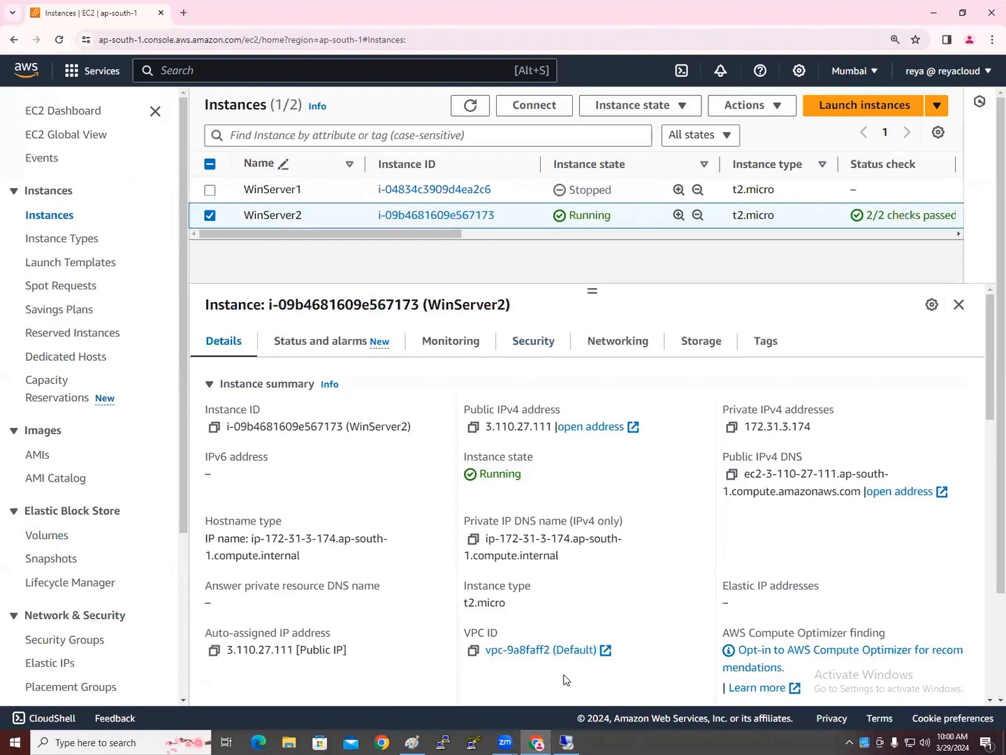
pyautogui.click(567, 741)
pyautogui.click(190, 188)
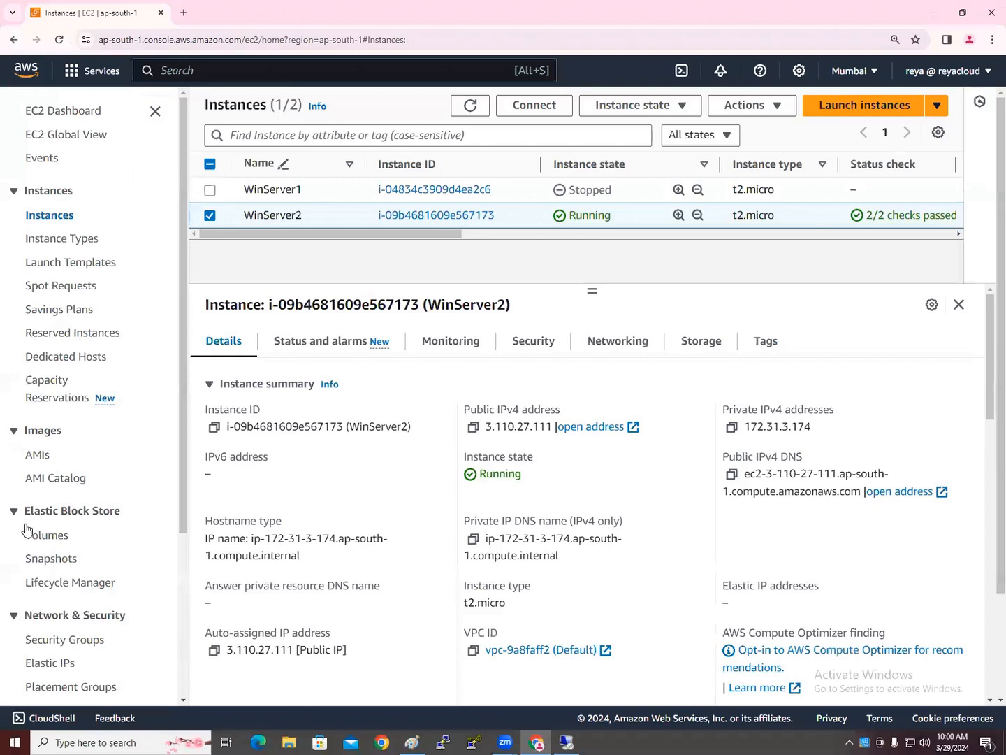
pyautogui.scroll(-1, 27, 526)
pyautogui.click(47, 473)
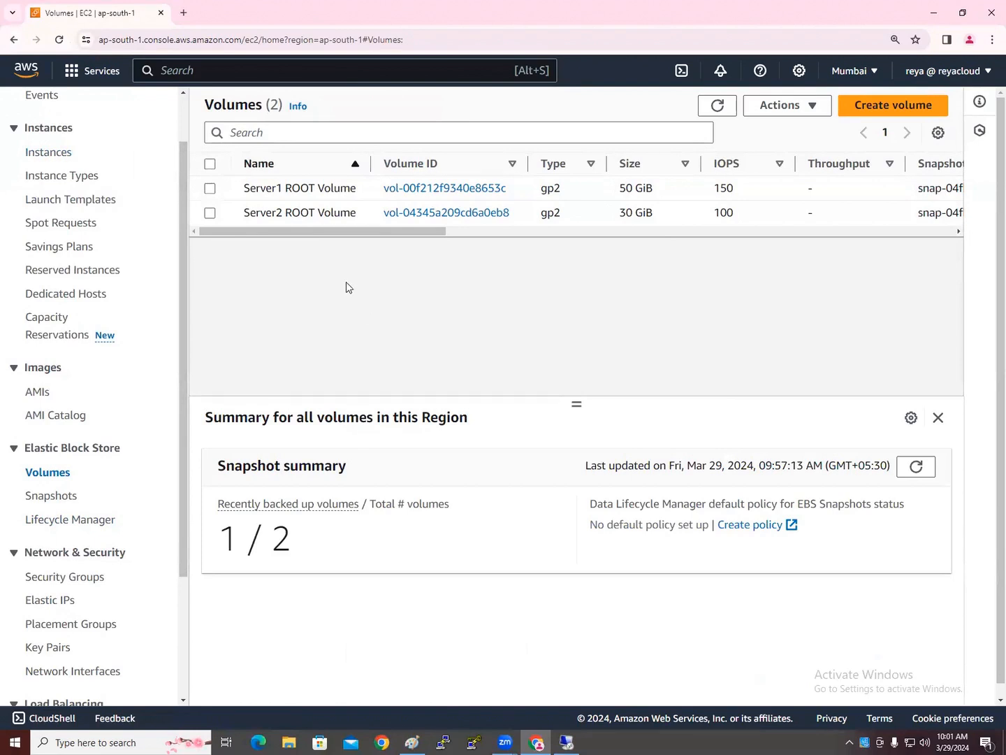
# Modify Server2 ROOT Volume's size from 30 to 50 GiB and confirm the change
pyautogui.click(208, 215)
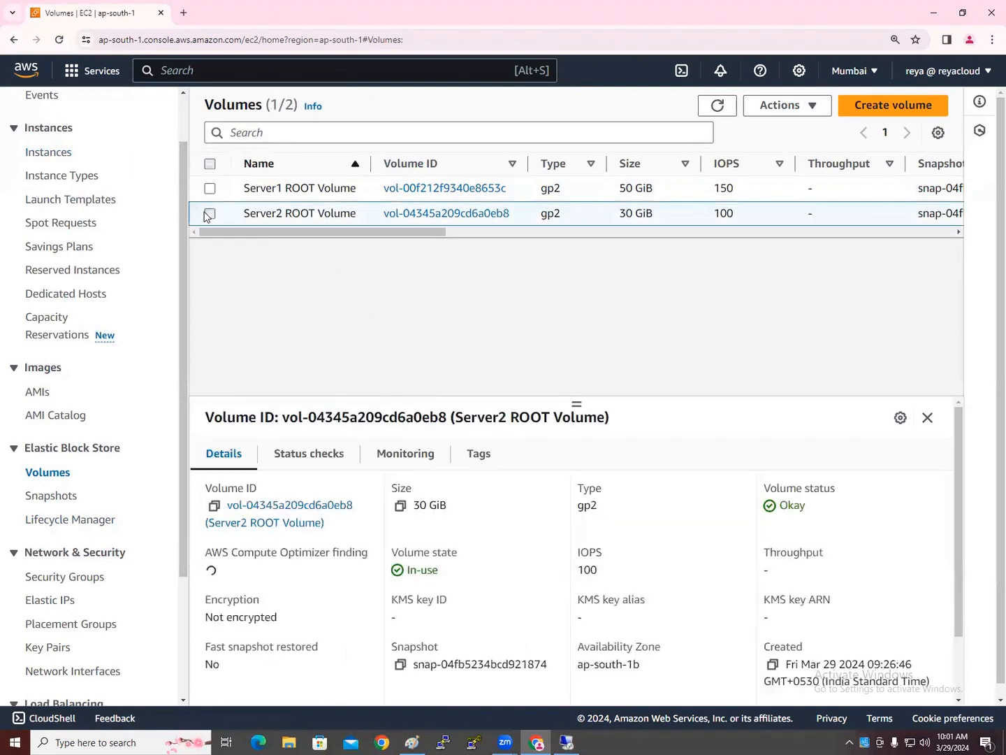
pyautogui.click(768, 107)
pyautogui.click(786, 129)
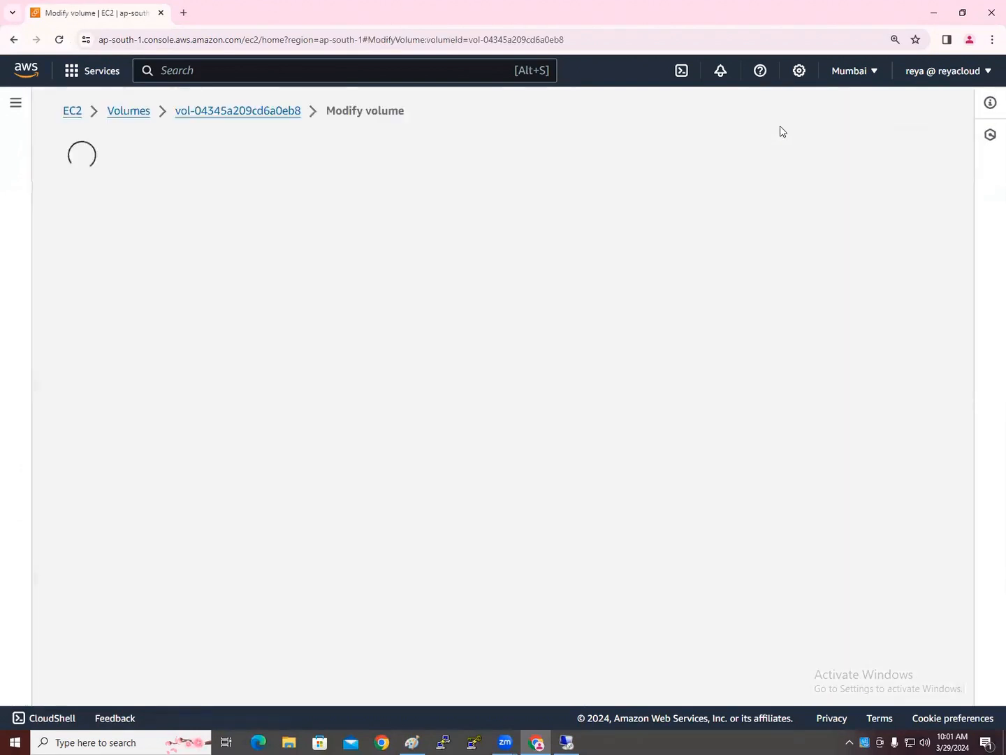
pyautogui.doubleClick(95, 411)
pyautogui.write('50')
pyautogui.click(664, 552)
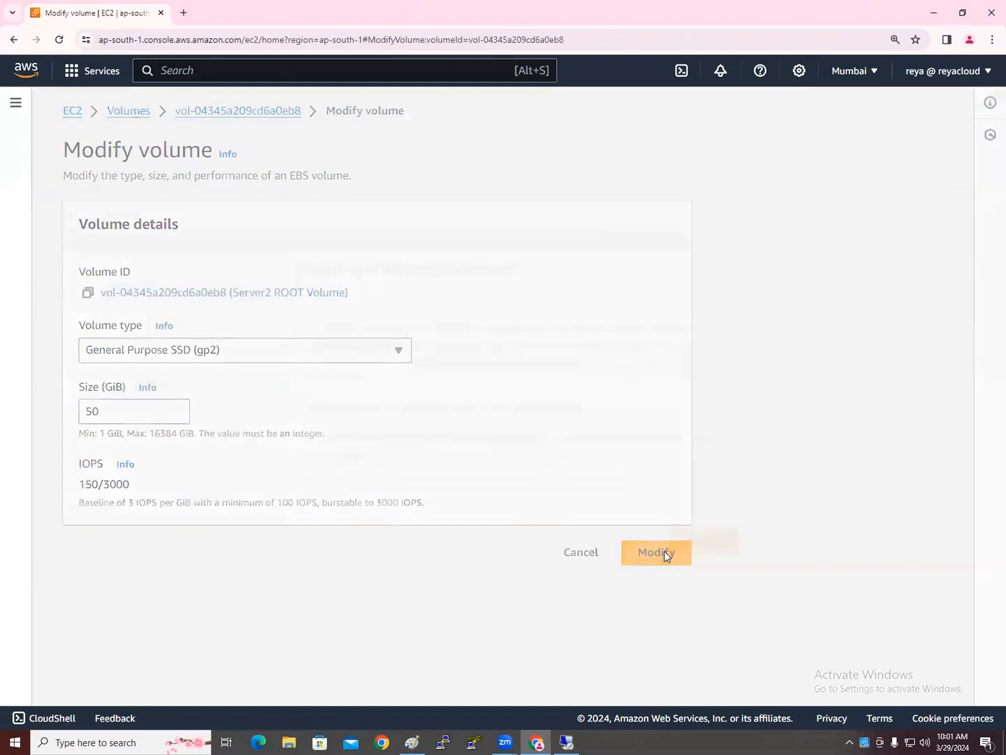
pyautogui.click(703, 533)
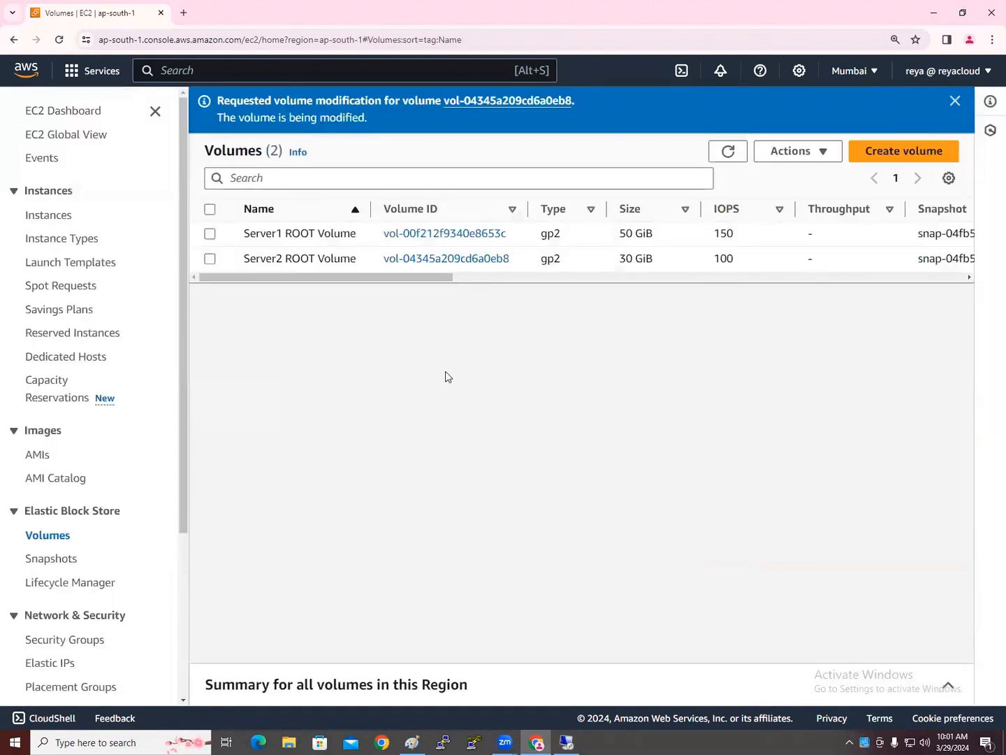
# Refresh This PC on the server and open Disk Management maximized, showing Disk 0 at 30 GB
pyautogui.click(571, 740)
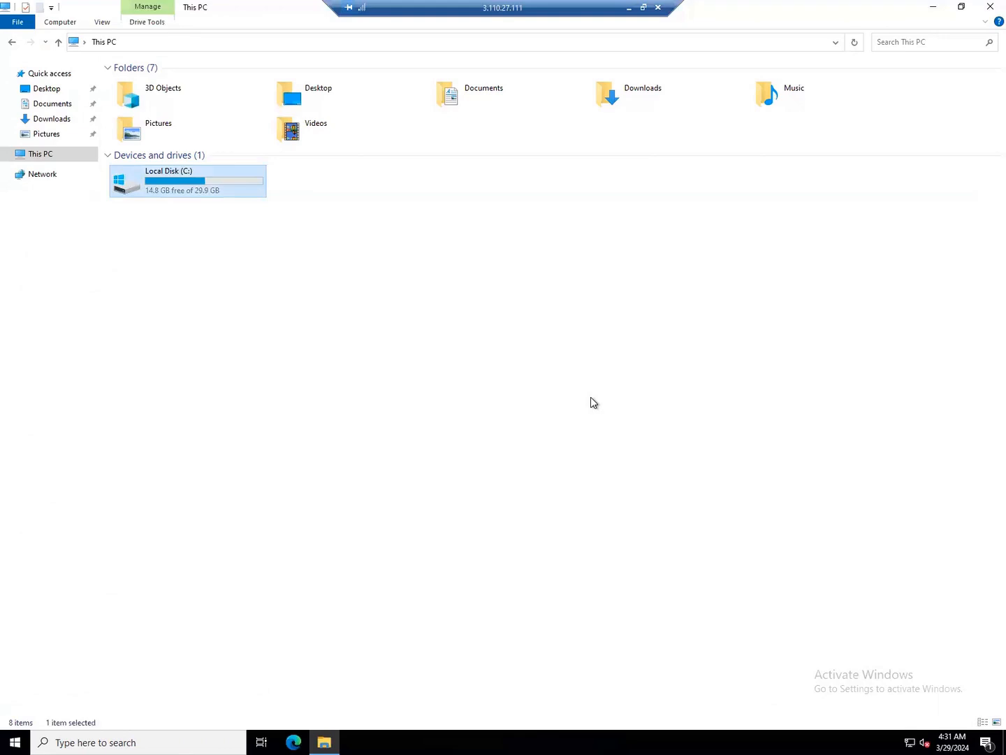
pyautogui.rightClick(590, 402)
pyautogui.click(619, 451)
pyautogui.rightClick(6, 740)
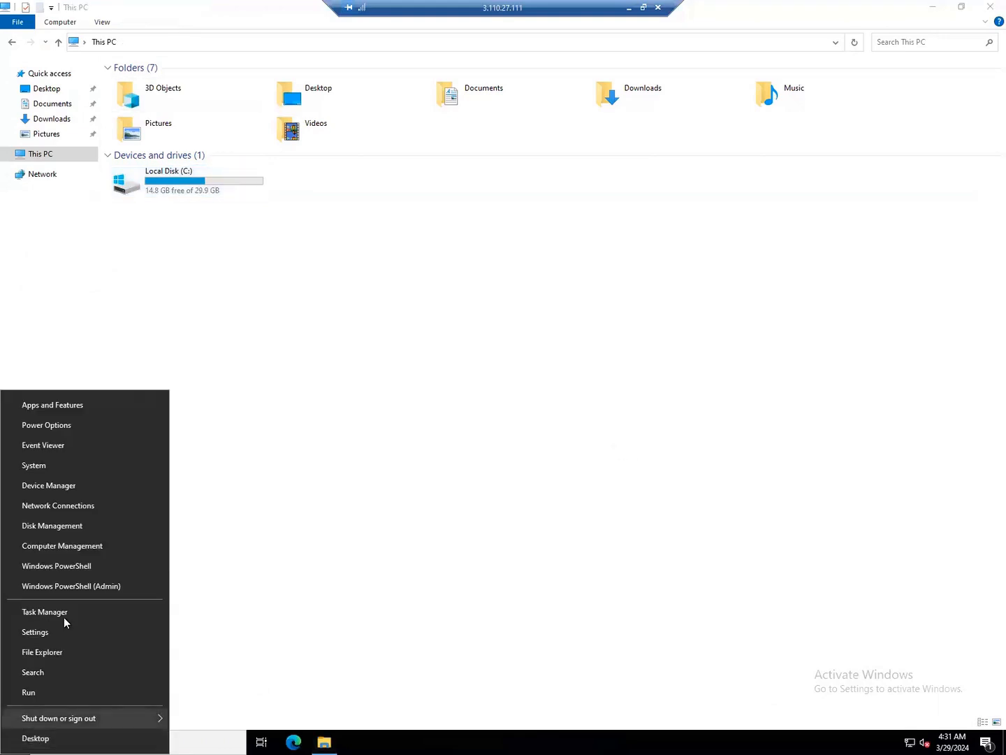
pyautogui.click(82, 526)
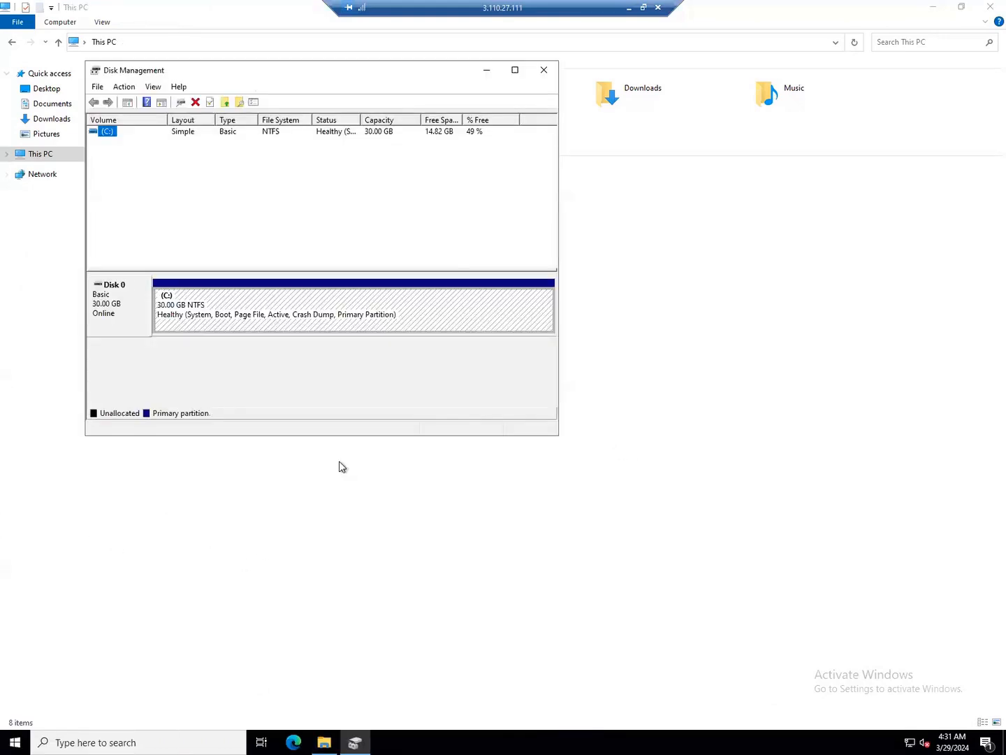
pyautogui.click(515, 72)
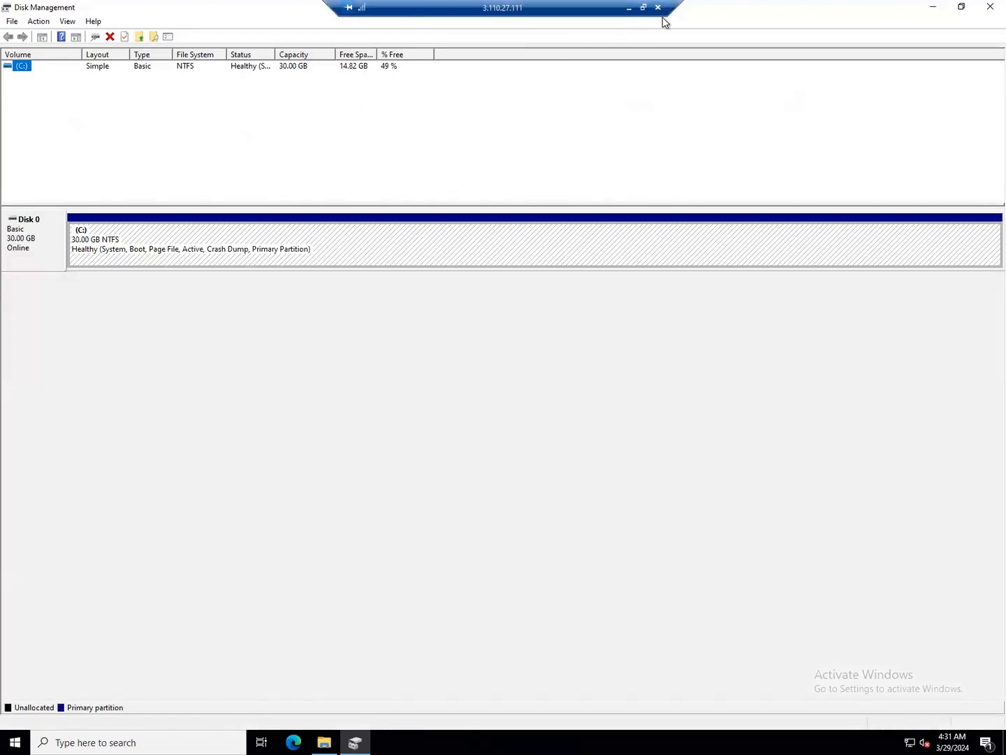
# Refresh the EC2 Volumes list so Server2's root volume shows 50 GiB gp2
pyautogui.click(629, 7)
pyautogui.click(731, 151)
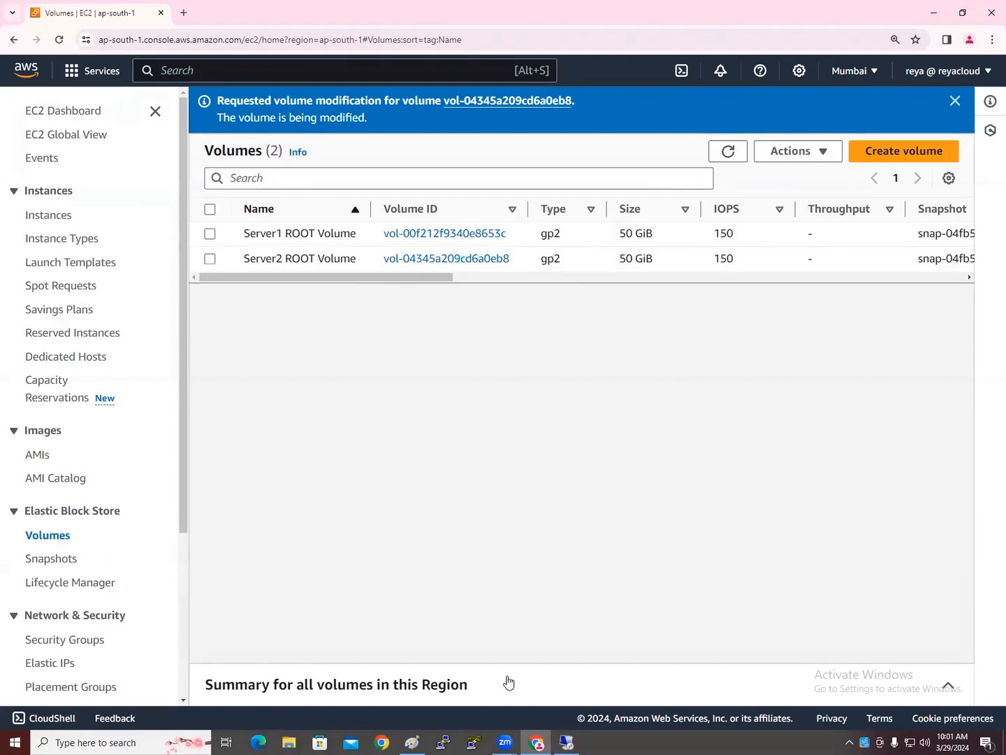
pyautogui.moveTo(567, 743)
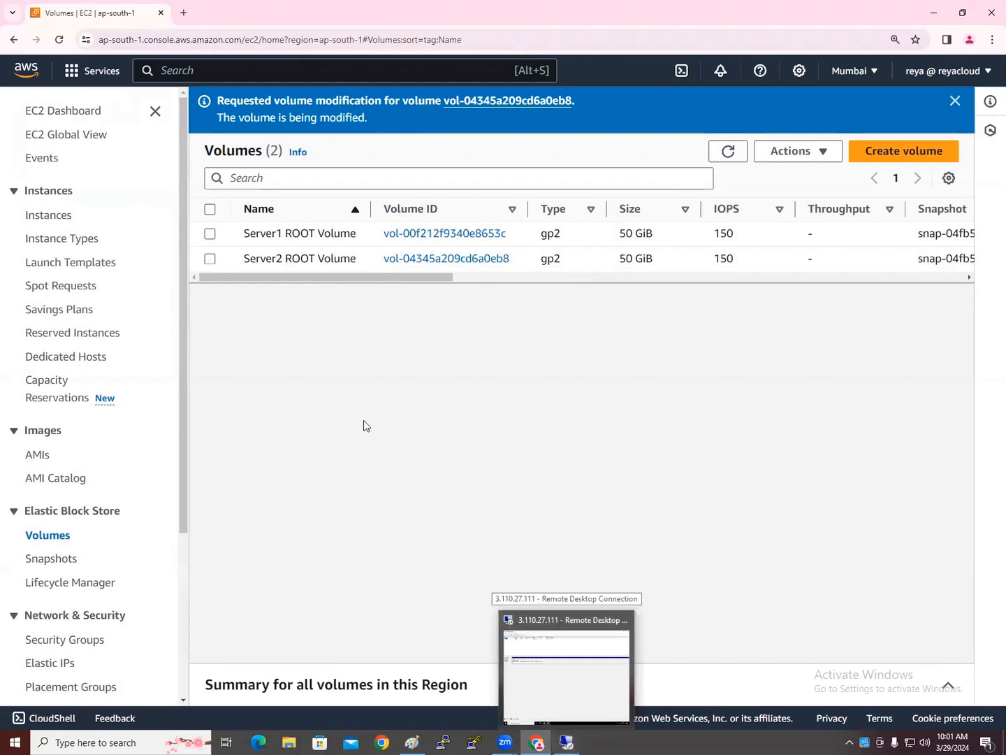
# Refresh EC2 Volumes and check that Server2 ROOT Volume is 50 GiB and optimizing
pyautogui.click(39, 217)
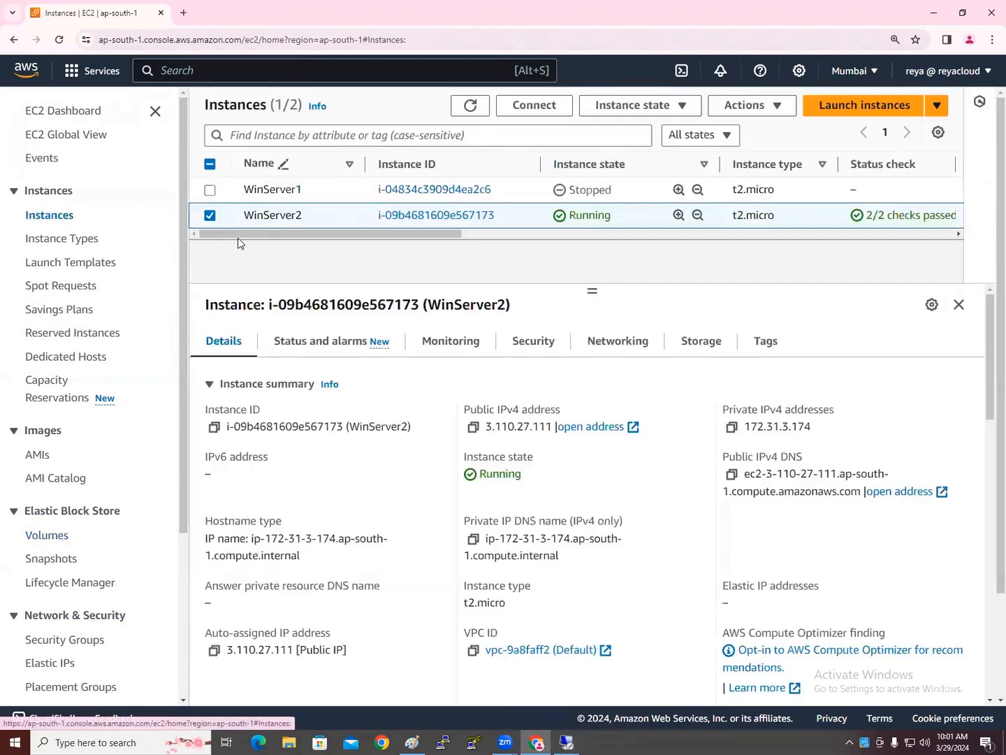
pyautogui.doubleClick(541, 426)
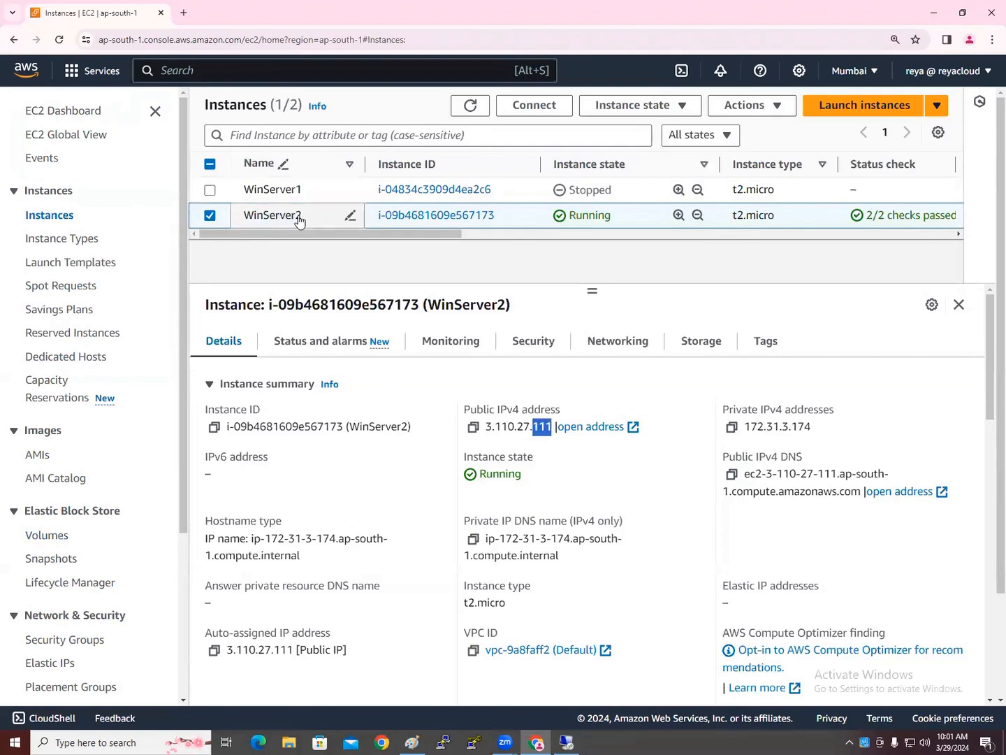
pyautogui.click(49, 534)
pyautogui.click(728, 151)
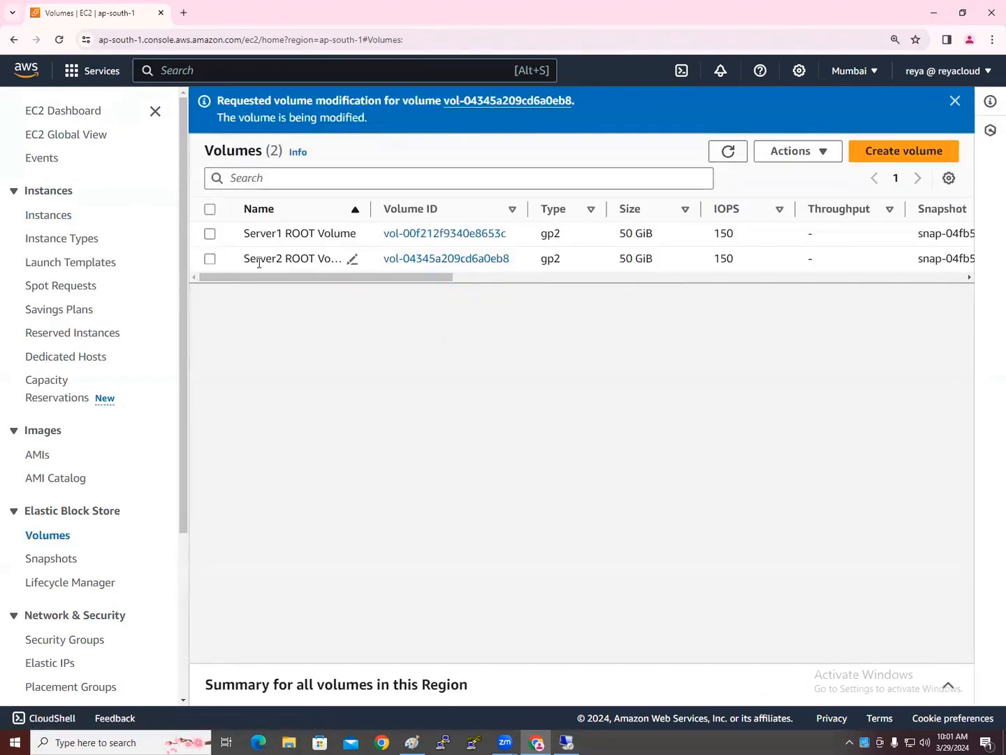
pyautogui.click(209, 259)
pyautogui.moveTo(266, 276); pyautogui.dragTo(470, 300)
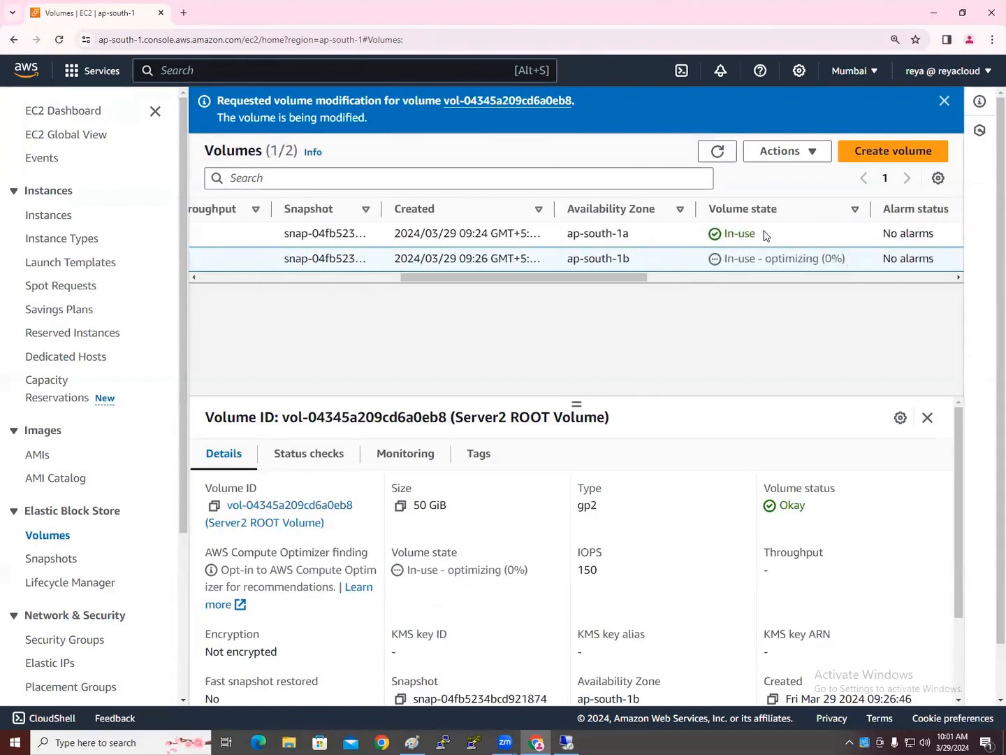
pyautogui.moveTo(640, 280); pyautogui.dragTo(423, 276)
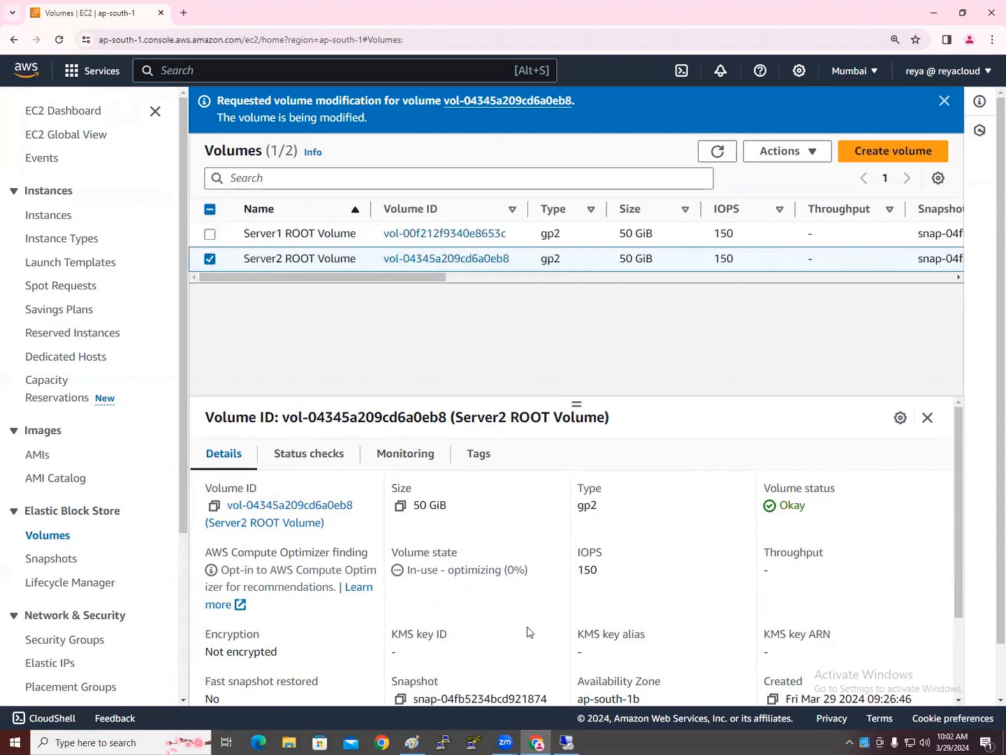
pyautogui.click(570, 741)
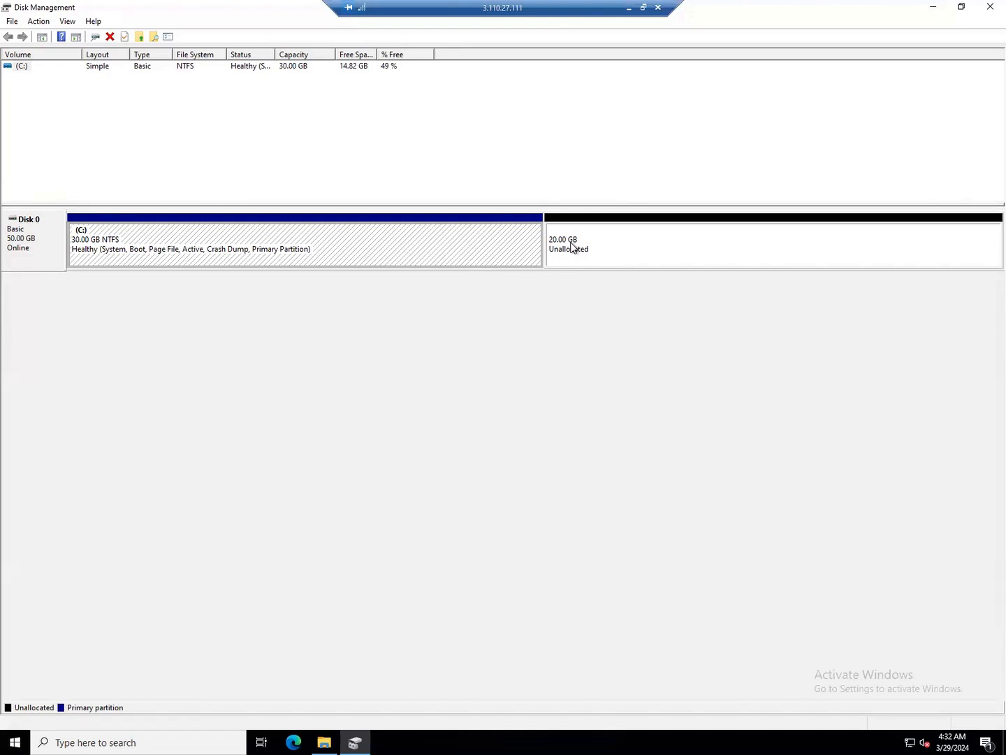
# Extend C: with the 20 GB unallocated space using the Extend Volume wizard's defaults
pyautogui.rightClick(439, 248)
pyautogui.click(590, 274)
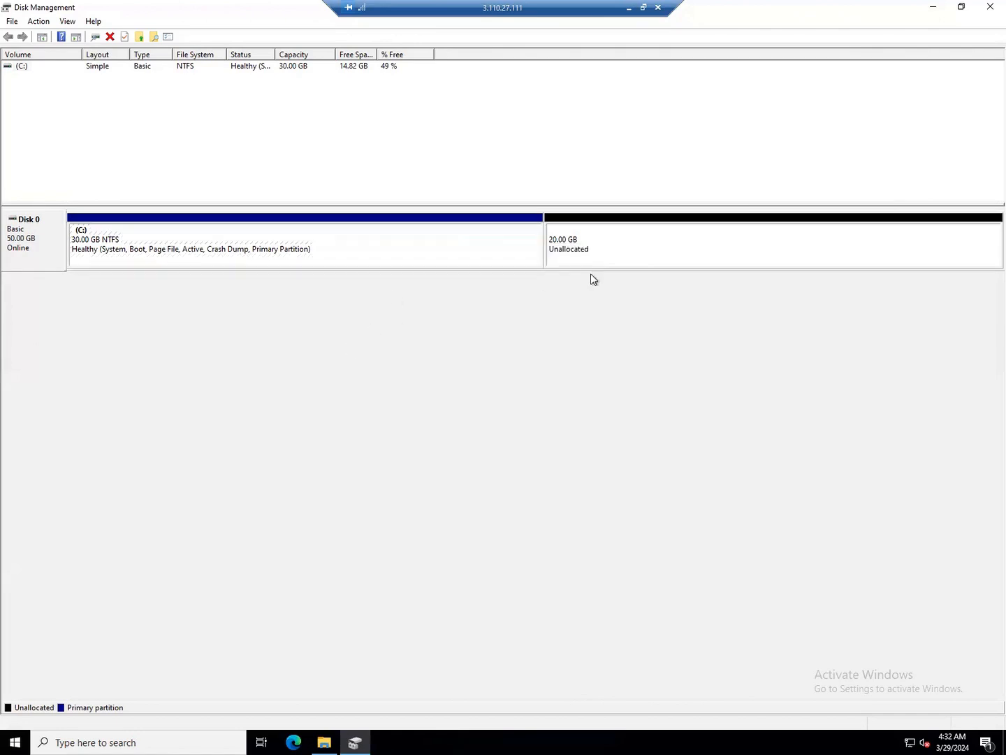
pyautogui.rightClick(611, 248)
pyautogui.click(467, 294)
pyautogui.click(438, 248)
pyautogui.rightClick(439, 247)
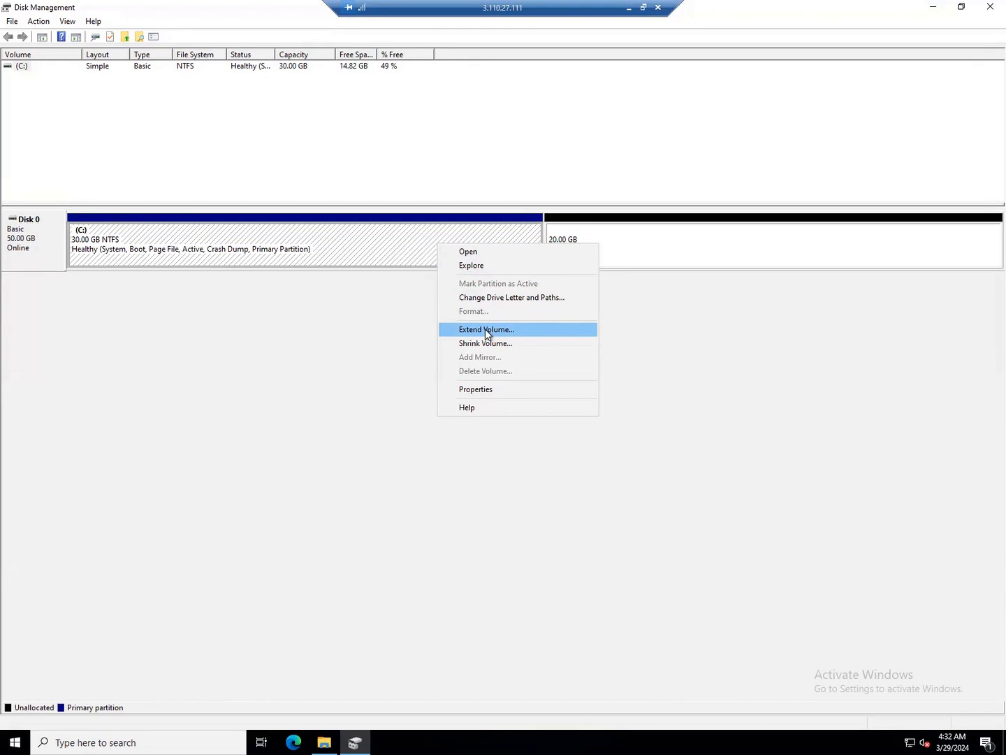
pyautogui.click(485, 329)
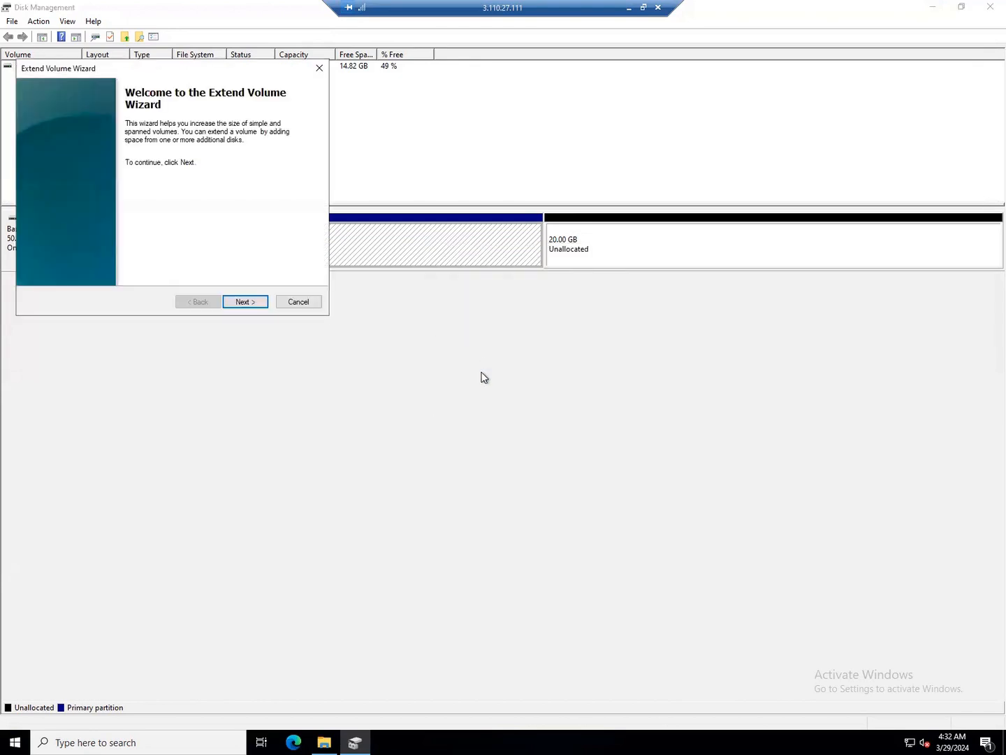
pyautogui.click(246, 304)
pyautogui.click(246, 302)
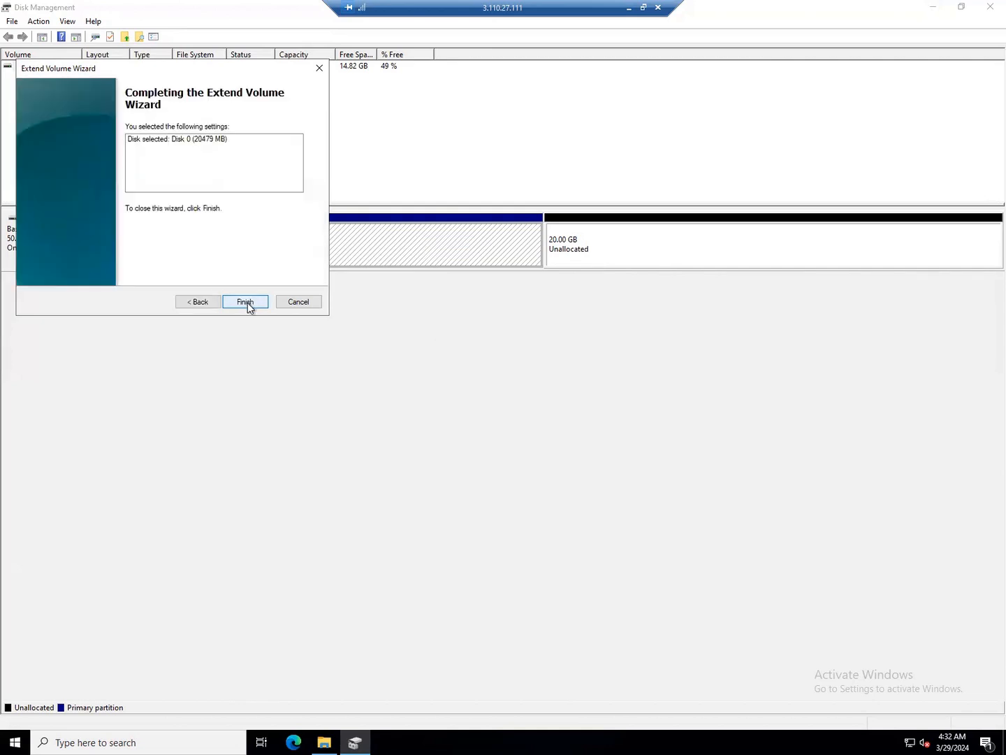
pyautogui.click(247, 303)
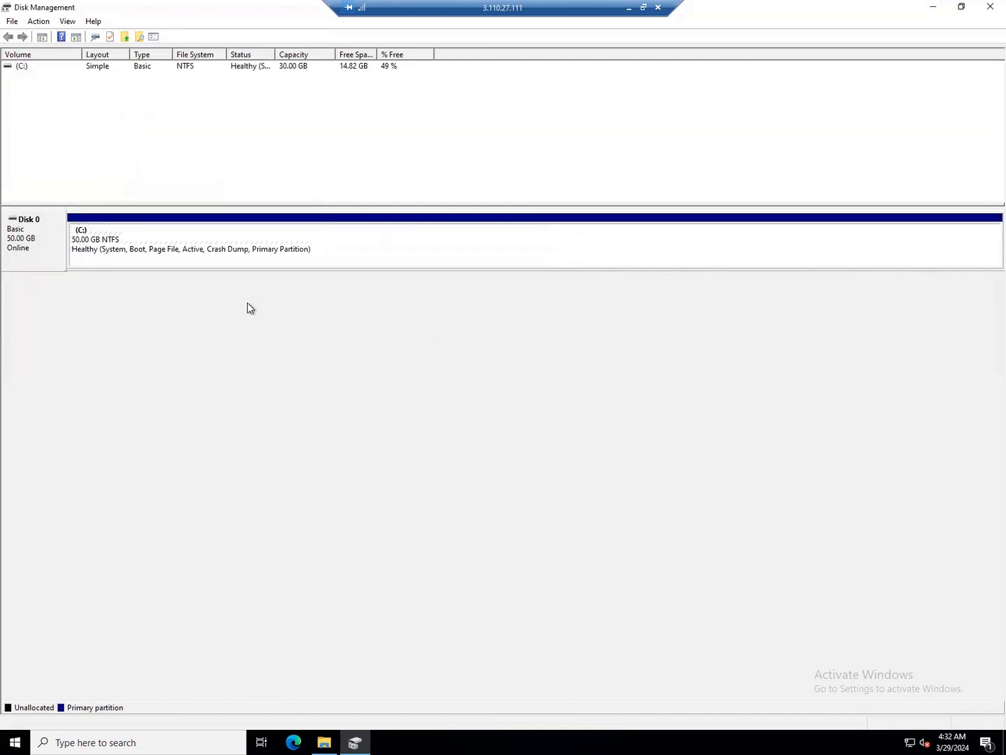
pyautogui.click(324, 741)
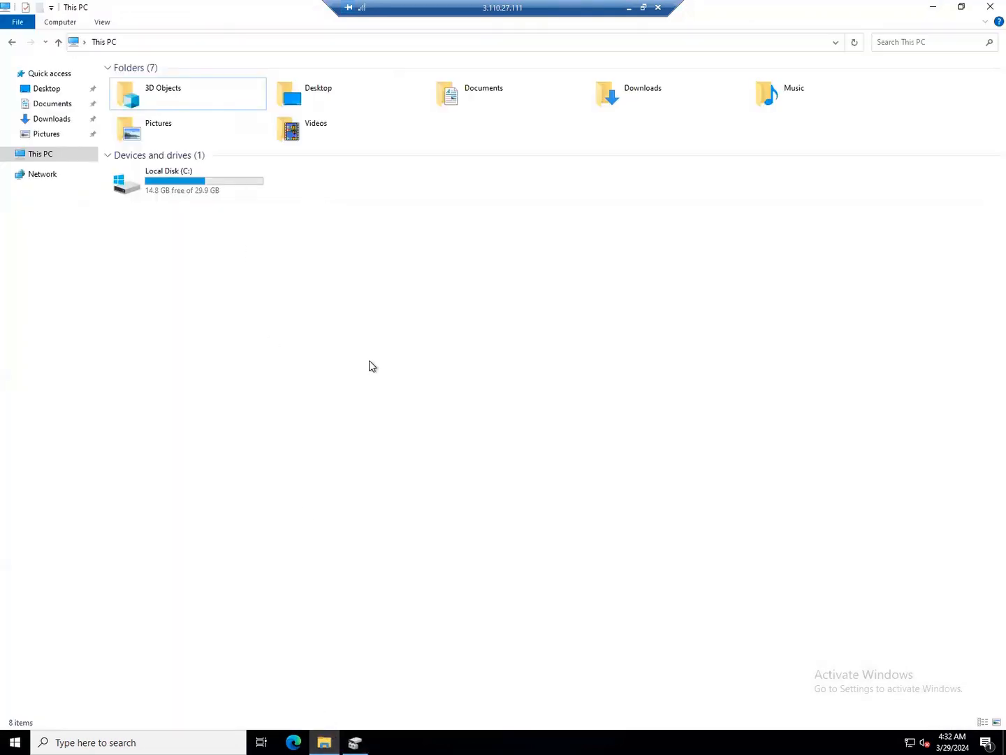
# Refresh This PC so Local Disk (C:) shows 49.9 GB, then leave the remote session
pyautogui.rightClick(371, 363)
pyautogui.click(404, 414)
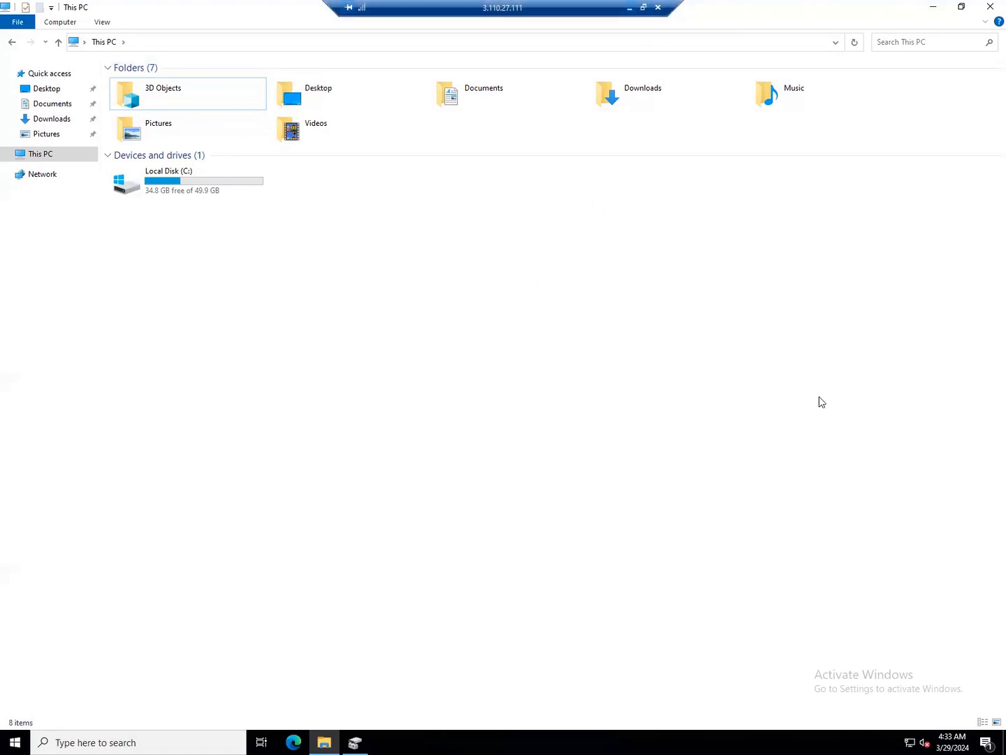
pyautogui.hotkey('alt', 'Tab')
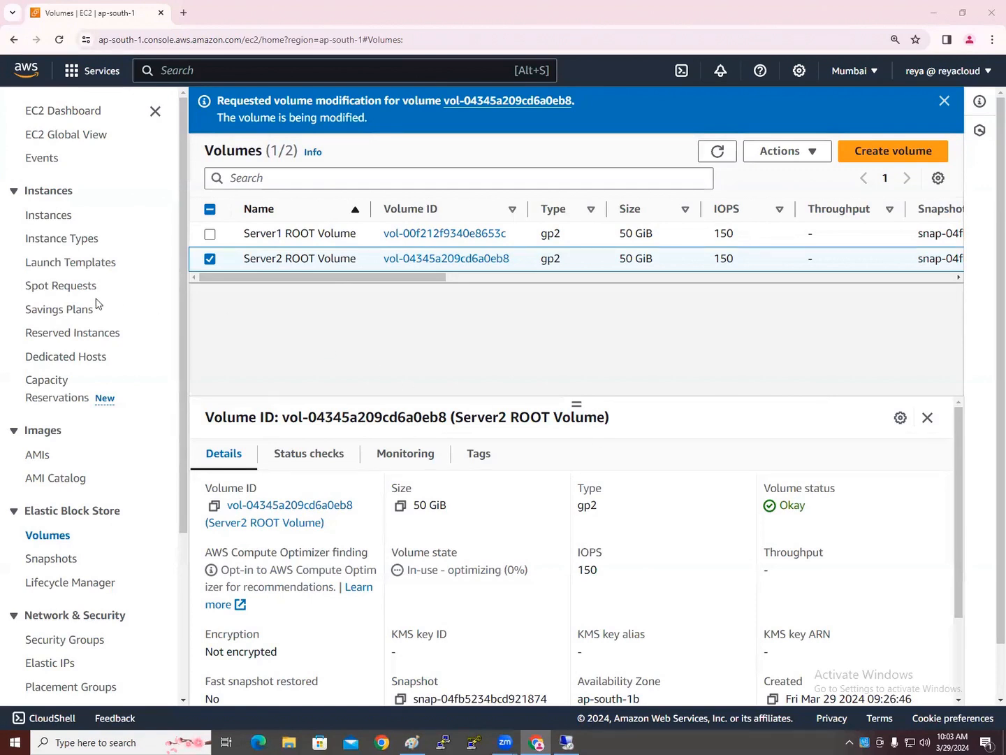
# Start a new EBS volume from the Volumes page's Create volume button
pyautogui.click(890, 160)
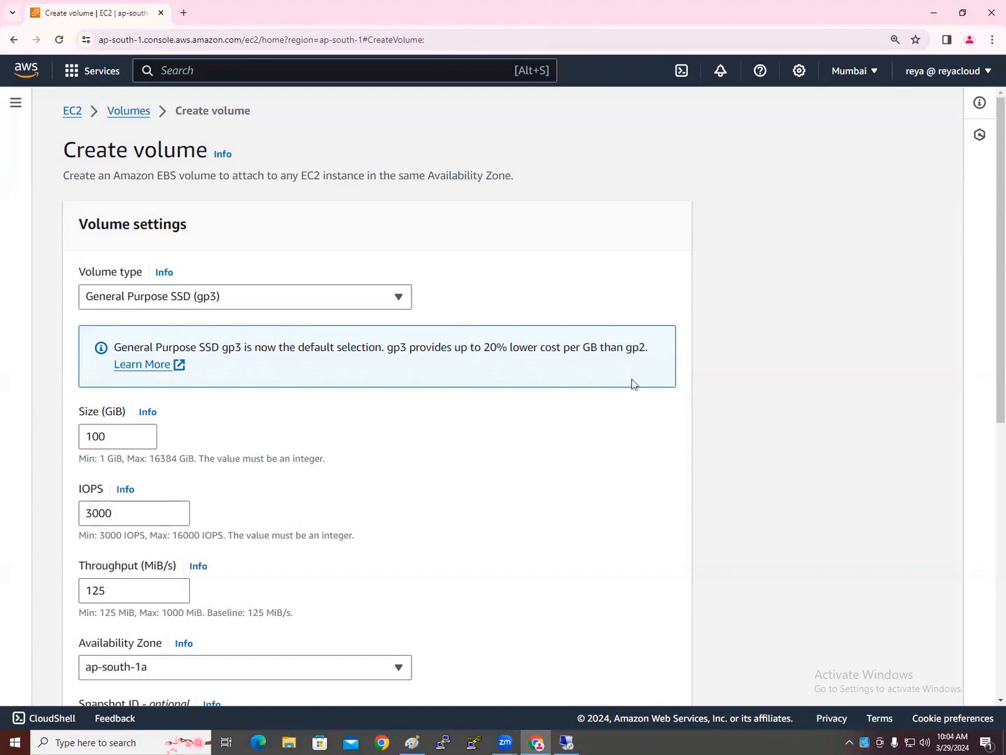
# Select and delete the old 30GB/20GB disk diagram from the Paint canvas
pyautogui.click(412, 742)
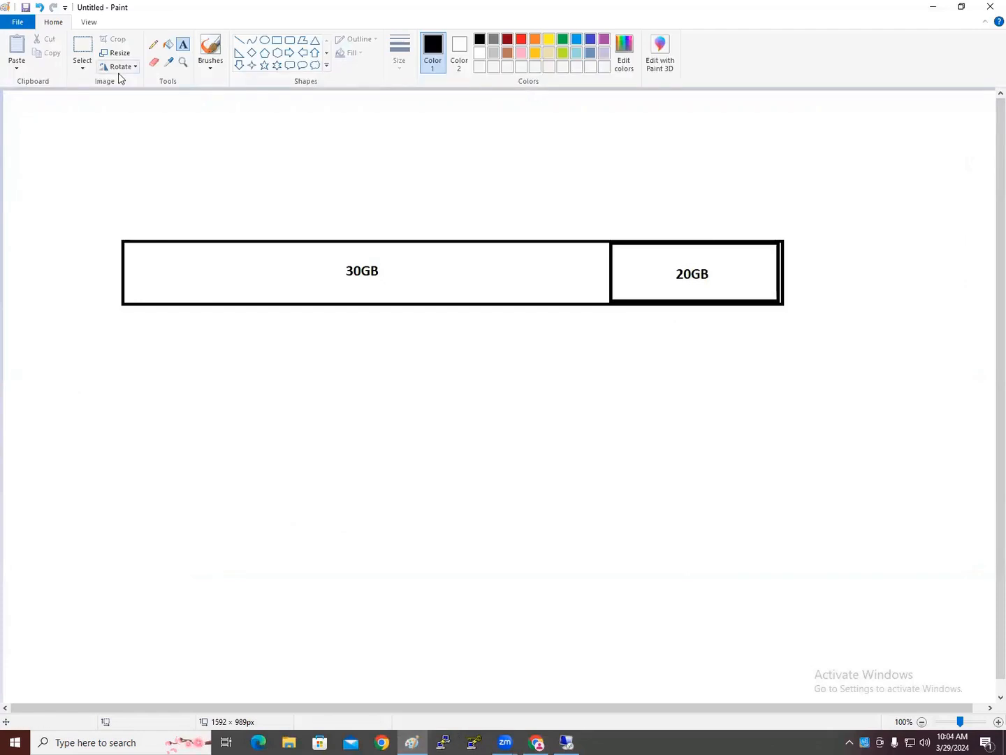
pyautogui.click(86, 51)
pyautogui.moveTo(100, 165)
pyautogui.mouseDown()
pyautogui.moveTo(612, 480)
pyautogui.moveTo(989, 427)
pyautogui.moveTo(847, 379)
pyautogui.mouseUp()
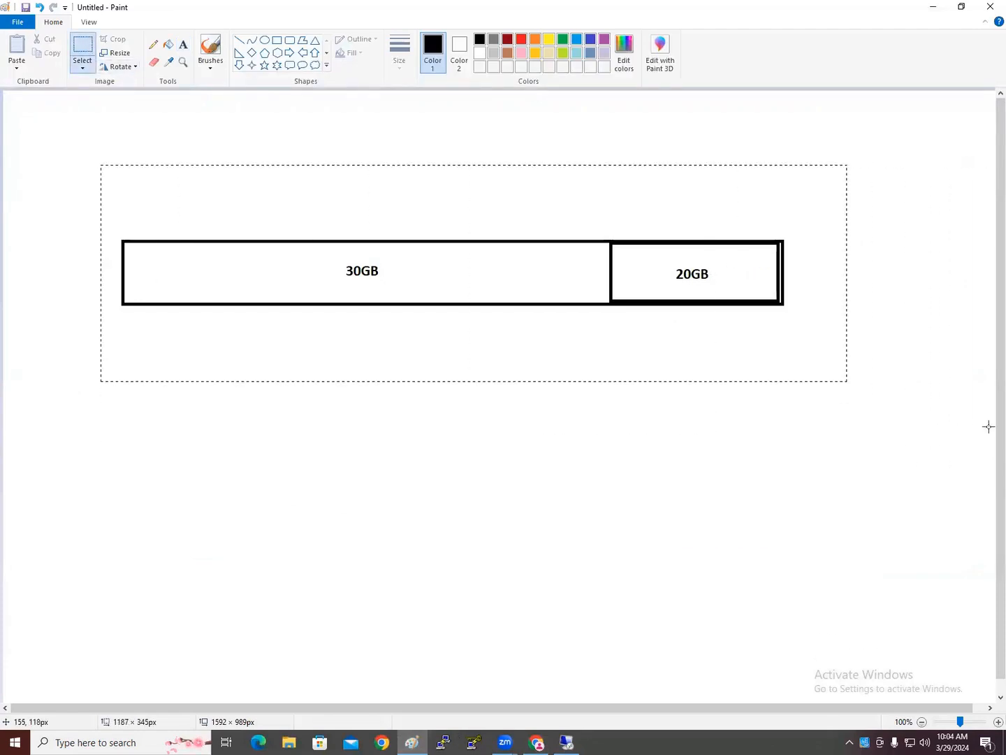
pyautogui.press('Delete')
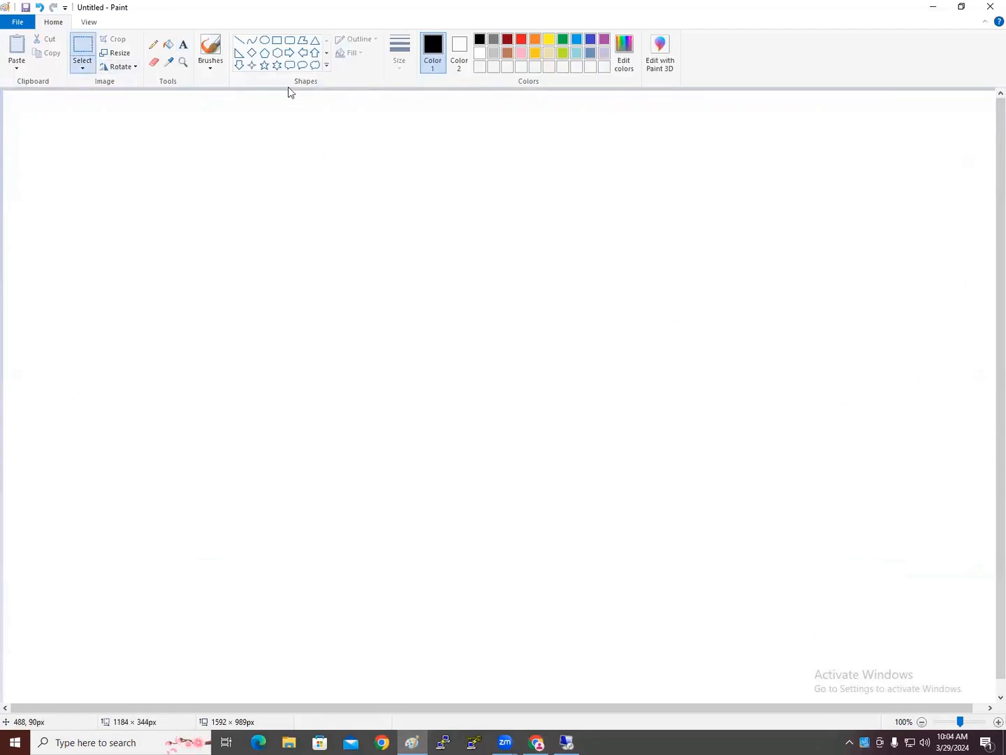
# Draw a large circle with a small square inside it and another square at the left
pyautogui.click(265, 40)
pyautogui.moveTo(345, 122); pyautogui.dragTo(731, 555)
pyautogui.moveTo(603, 453); pyautogui.dragTo(626, 462)
pyautogui.click(122, 325)
pyautogui.click(278, 40)
pyautogui.moveTo(491, 263); pyautogui.dragTo(557, 342)
pyautogui.click(128, 324)
pyautogui.moveTo(40, 262); pyautogui.dragTo(99, 311)
pyautogui.click(131, 427)
# Switch to a thicker pencil and mark a check beside the left square
pyautogui.click(154, 44)
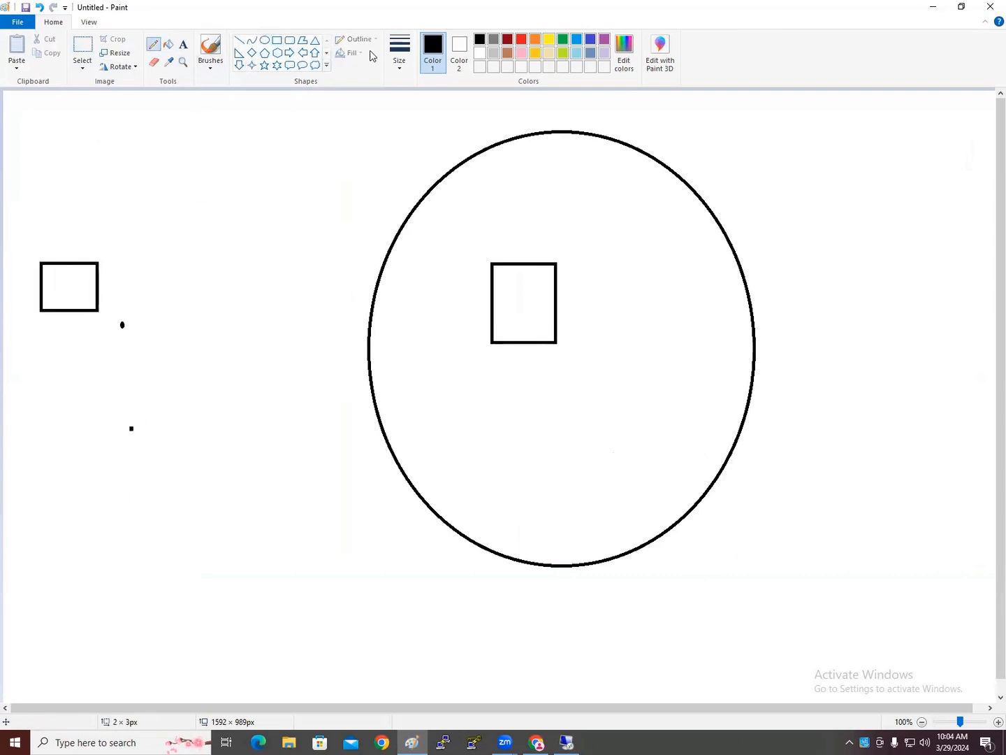
pyautogui.click(403, 56)
pyautogui.click(414, 138)
pyautogui.moveTo(597, 262)
pyautogui.mouseDown()
pyautogui.moveTo(506, 334)
pyautogui.moveTo(548, 276)
pyautogui.mouseUp()
pyautogui.moveTo(22, 264)
pyautogui.mouseDown()
pyautogui.moveTo(72, 256)
pyautogui.moveTo(56, 284)
pyautogui.mouseUp()
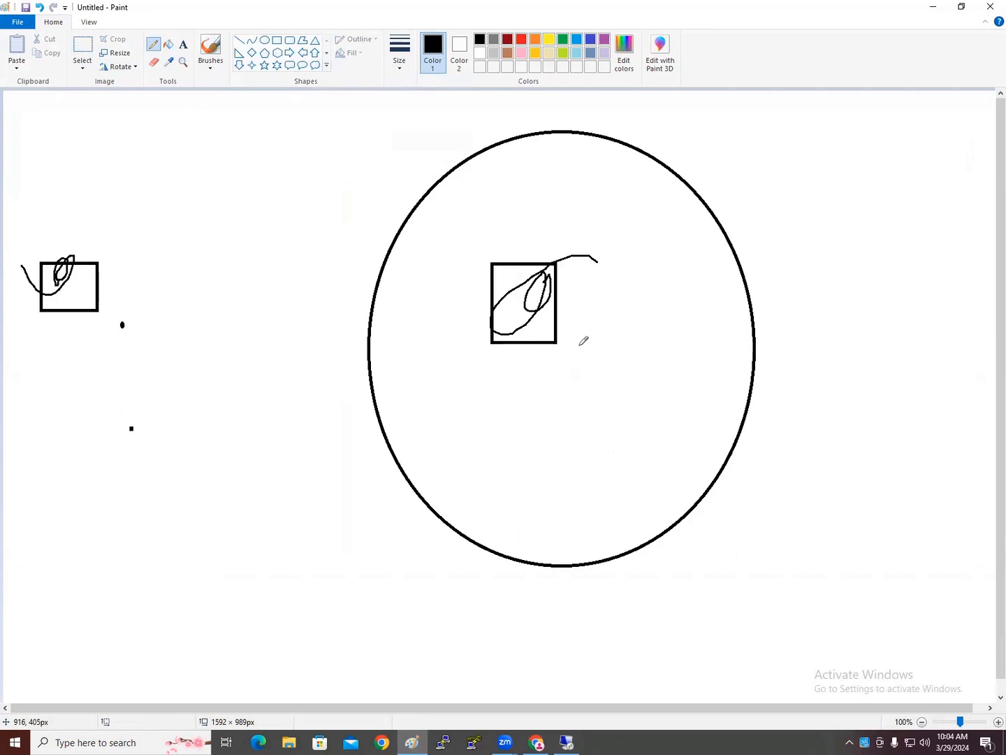
pyautogui.hotkey('ctrl', 'z')
pyautogui.hotkey('ctrl', 'z')
pyautogui.moveTo(109, 287); pyautogui.dragTo(133, 239)
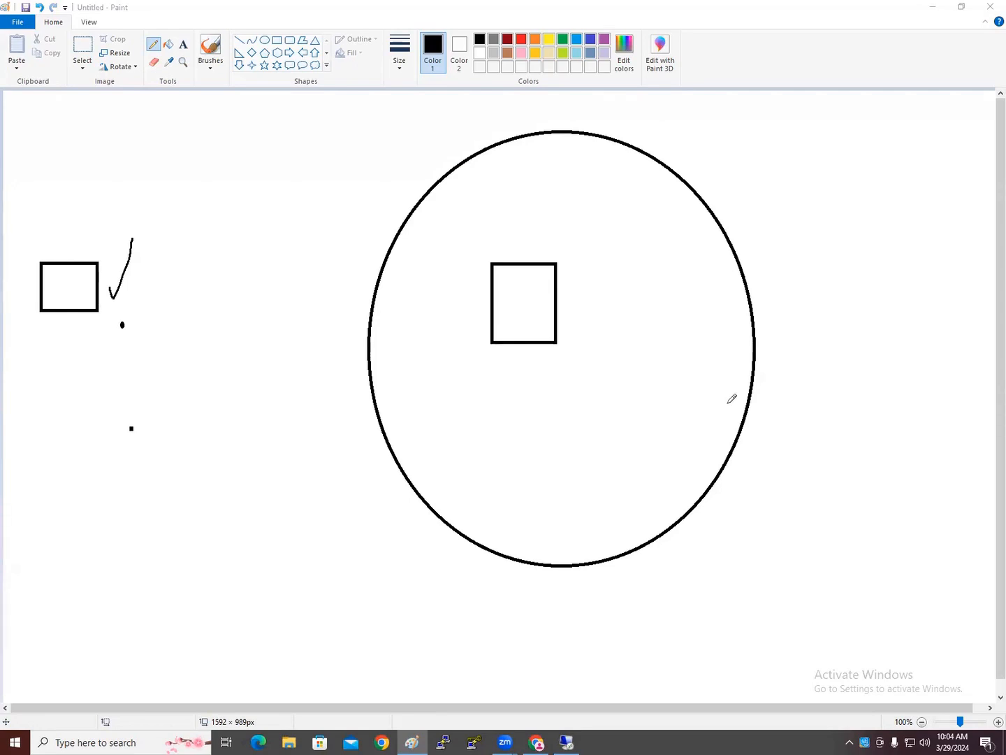
# Draw curved arrows from the left square and upper right into the inner square
pyautogui.click(176, 353)
pyautogui.moveTo(551, 482)
pyautogui.mouseDown()
pyautogui.moveTo(542, 464)
pyautogui.moveTo(580, 458)
pyautogui.mouseUp()
pyautogui.moveTo(658, 415)
pyautogui.mouseDown()
pyautogui.moveTo(664, 440)
pyautogui.moveTo(598, 461)
pyautogui.mouseUp()
pyautogui.moveTo(58, 310); pyautogui.dragTo(133, 209)
pyautogui.moveTo(57, 273)
pyautogui.mouseDown()
pyautogui.moveTo(453, 200)
pyautogui.moveTo(526, 284)
pyautogui.moveTo(506, 279)
pyautogui.mouseUp()
pyautogui.moveTo(533, 241); pyautogui.dragTo(526, 287)
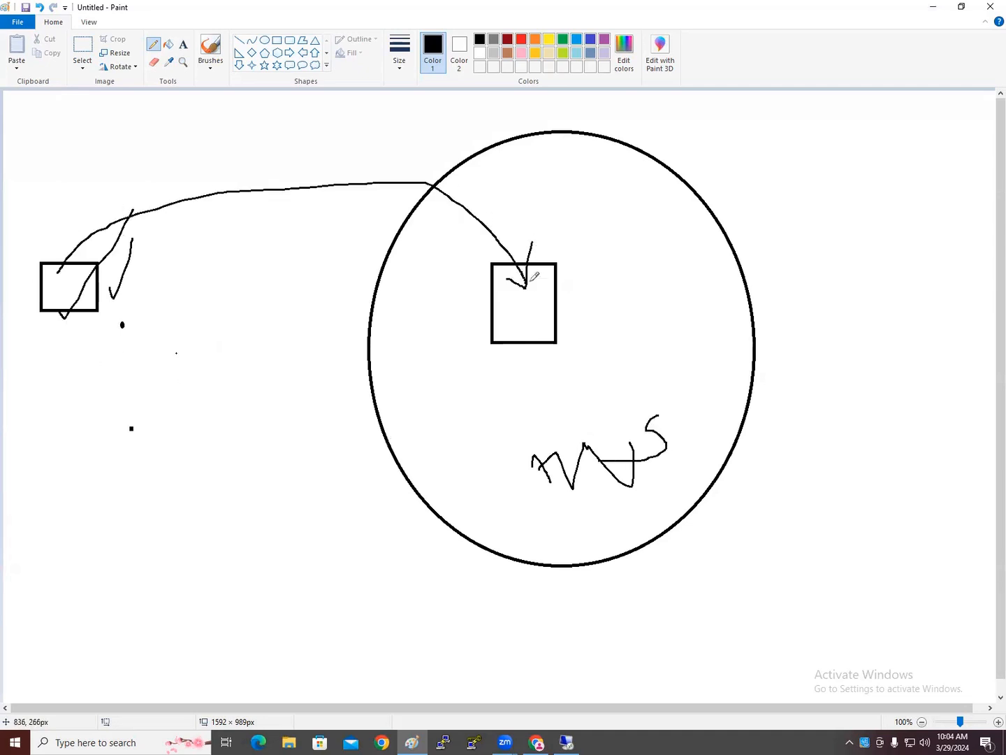
pyautogui.moveTo(621, 264)
pyautogui.mouseDown()
pyautogui.moveTo(535, 331)
pyautogui.moveTo(549, 341)
pyautogui.mouseUp()
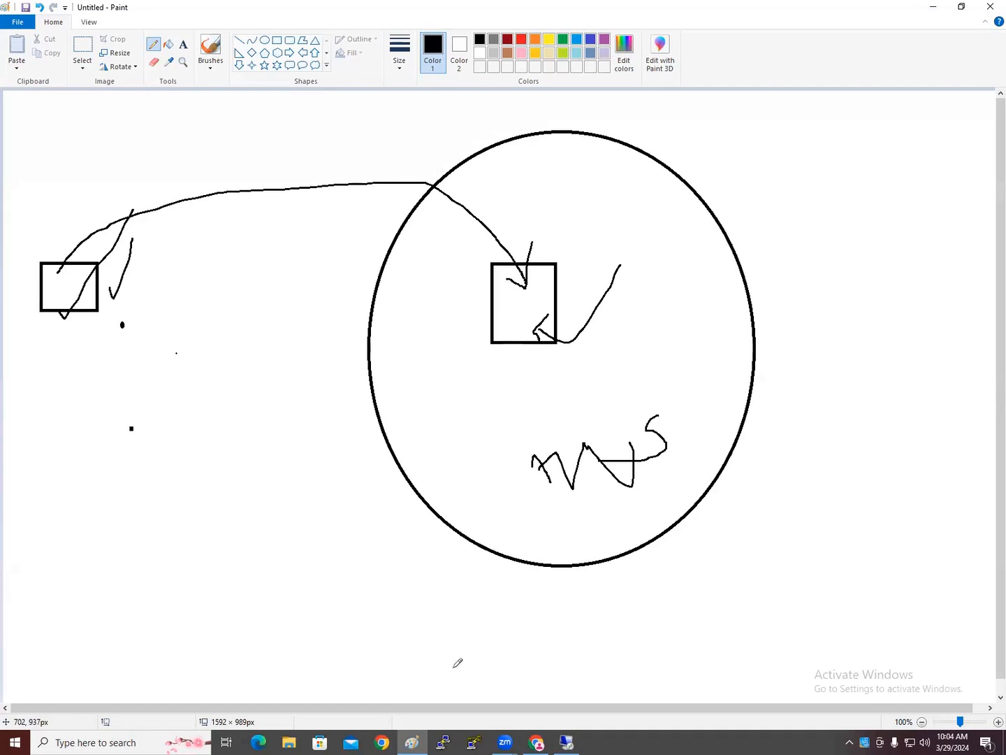
pyautogui.click(539, 741)
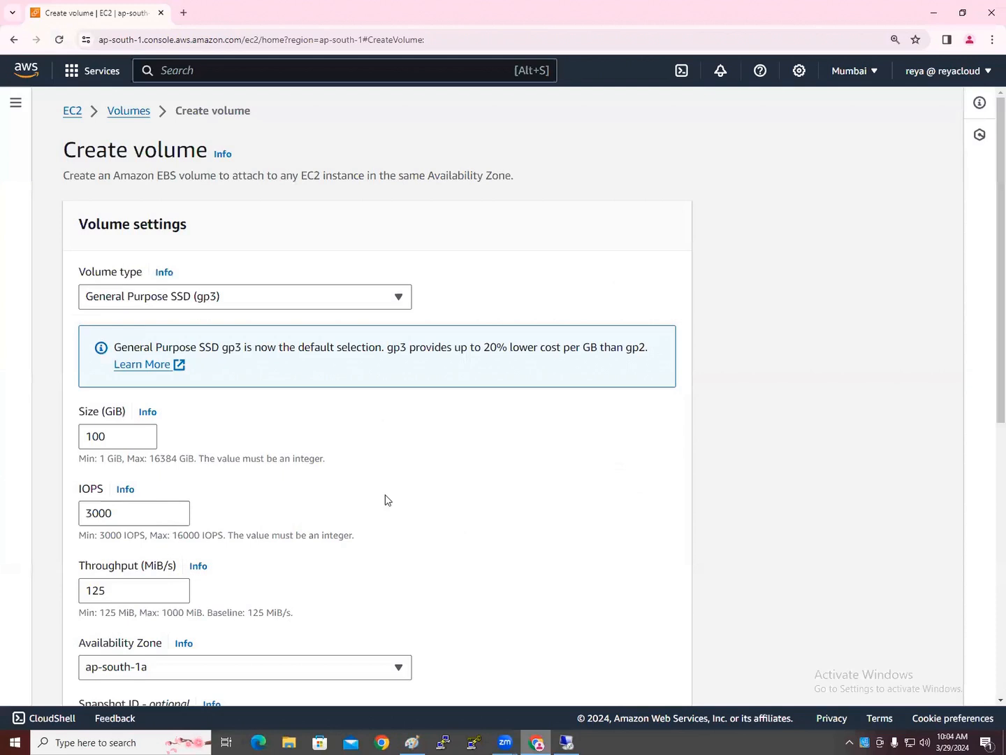
# Set the volume type to Magnetic (standard) and the size to 10 GiB
pyautogui.click(215, 300)
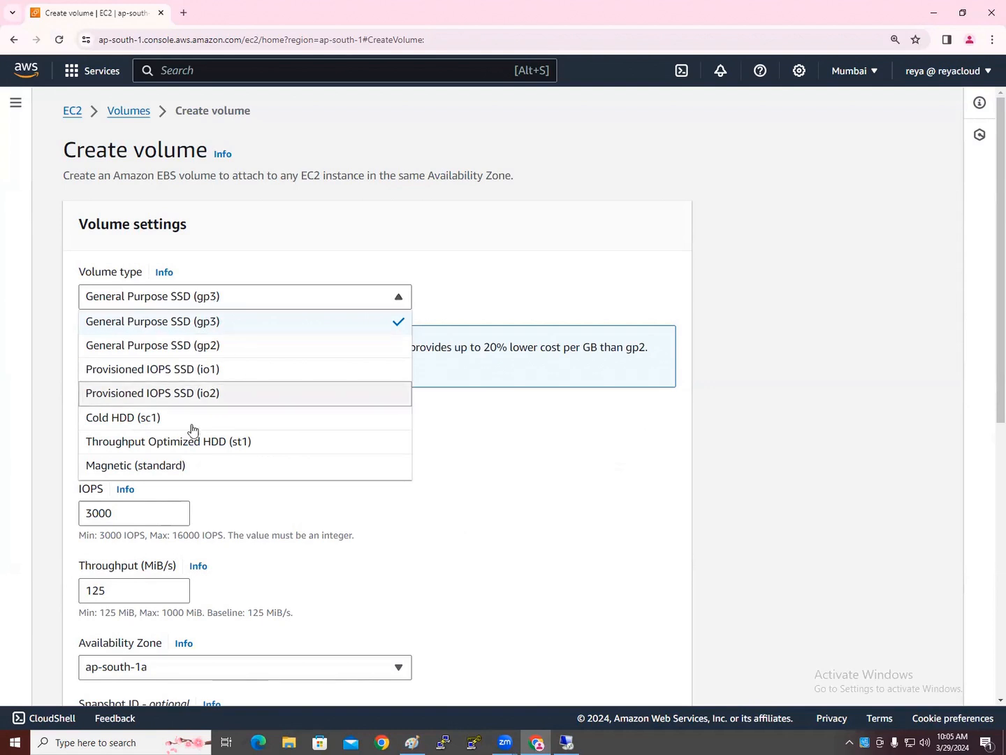
pyautogui.click(180, 466)
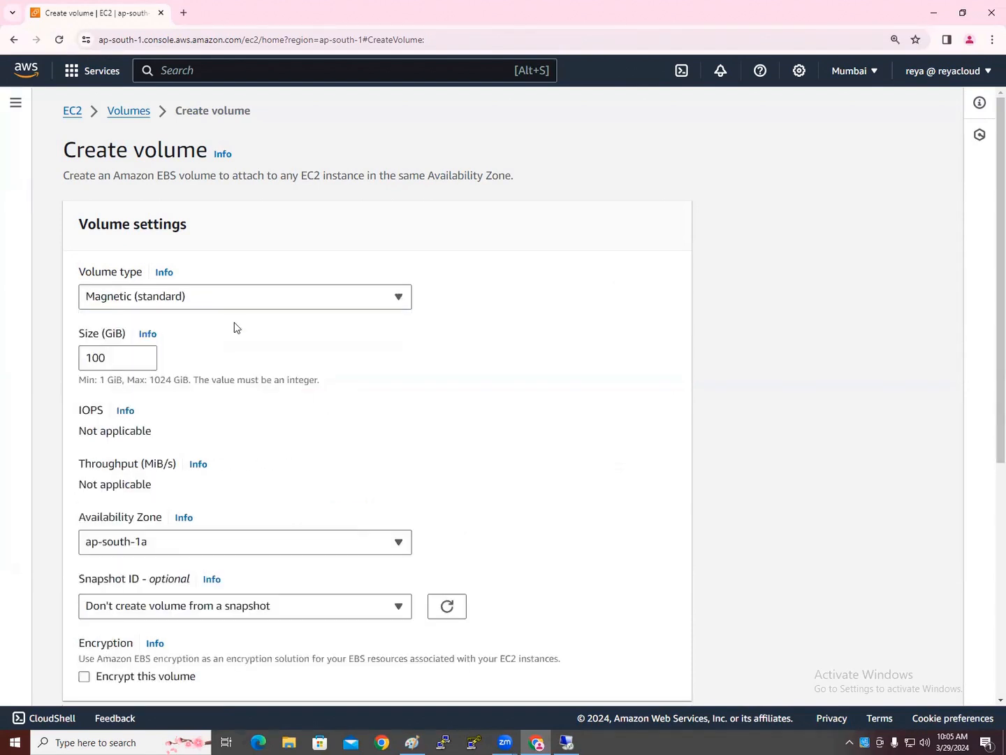
pyautogui.moveTo(112, 358); pyautogui.dragTo(52, 361)
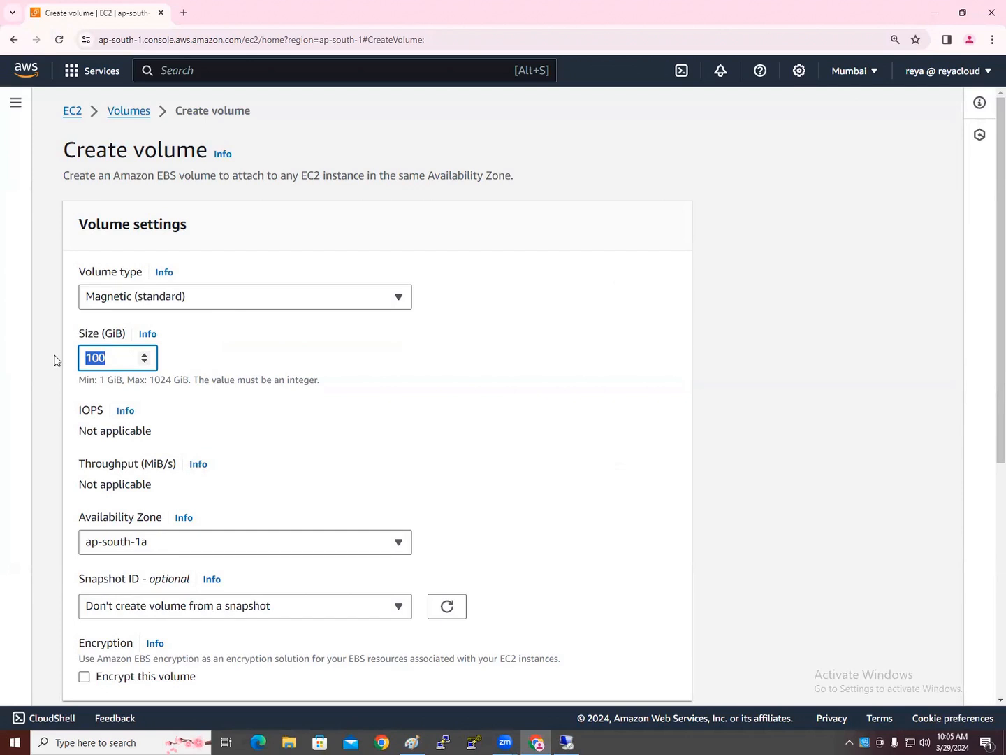
pyautogui.write('10')
# Choose availability zone ap-south-1b, then cancel without creating the volume
pyautogui.scroll(-2, 283, 458)
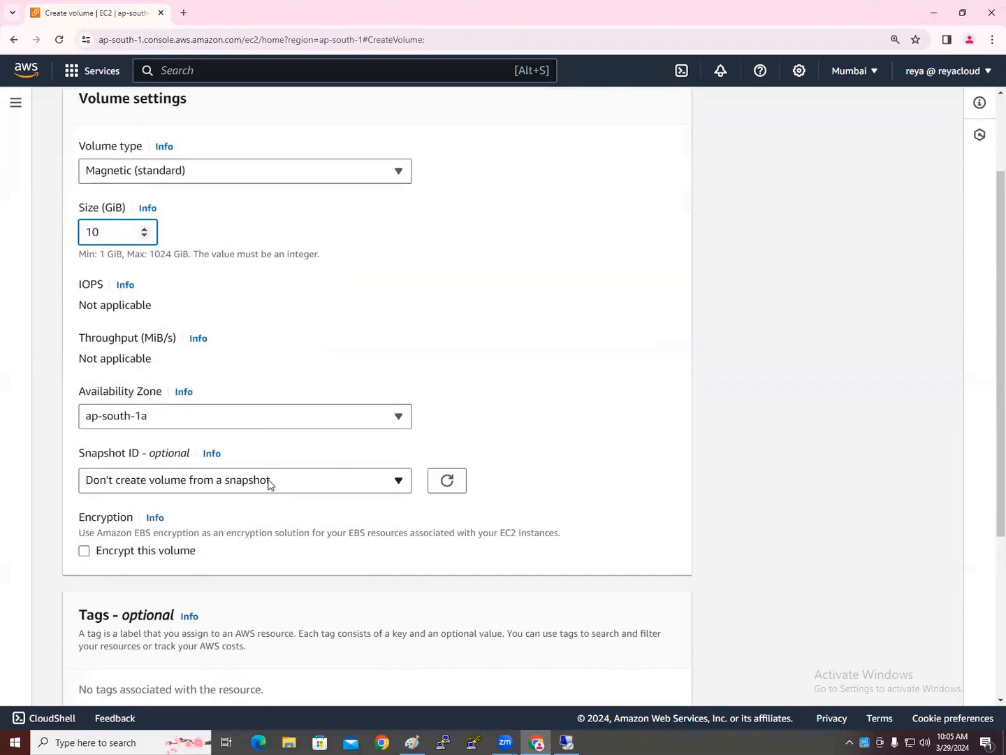
pyautogui.click(258, 423)
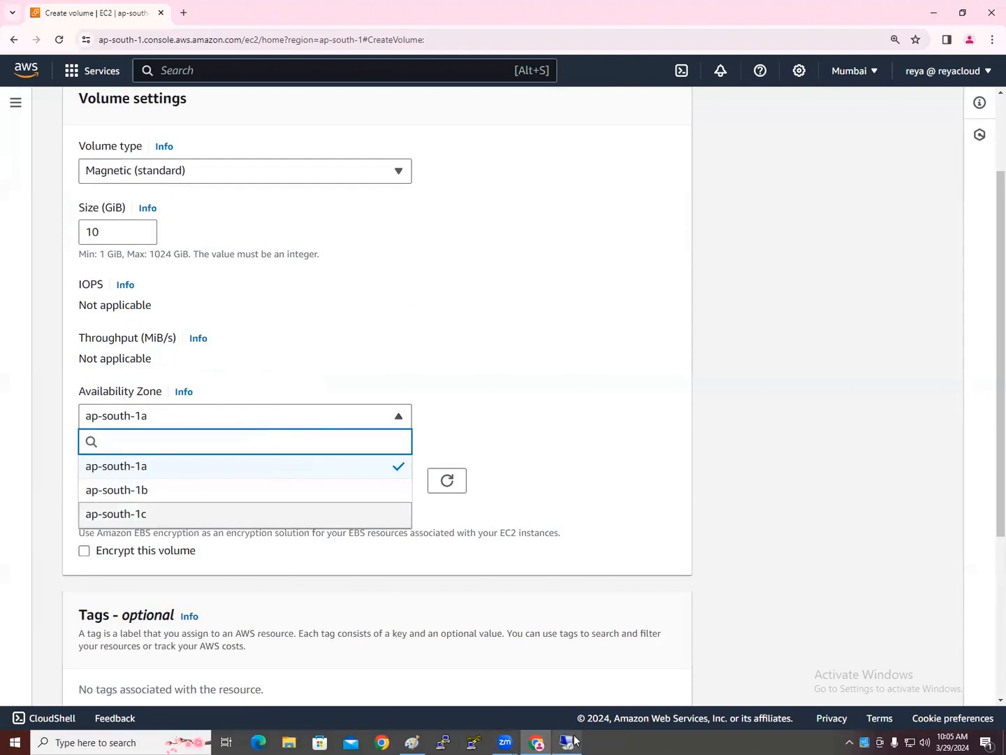
pyautogui.moveTo(574, 740)
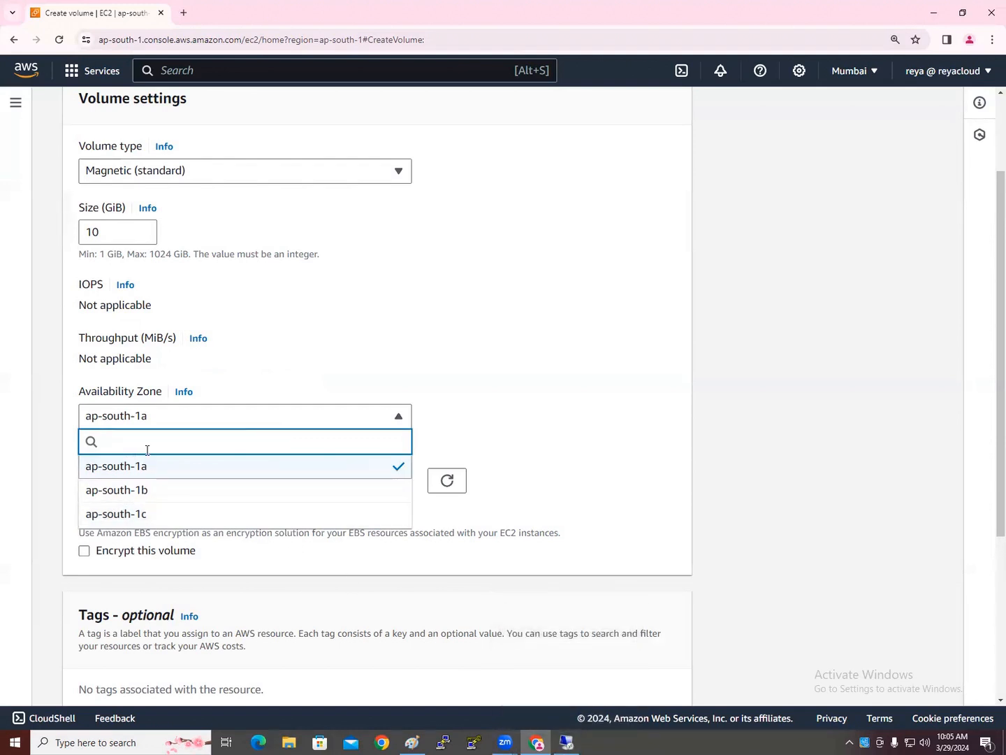
pyautogui.click(159, 490)
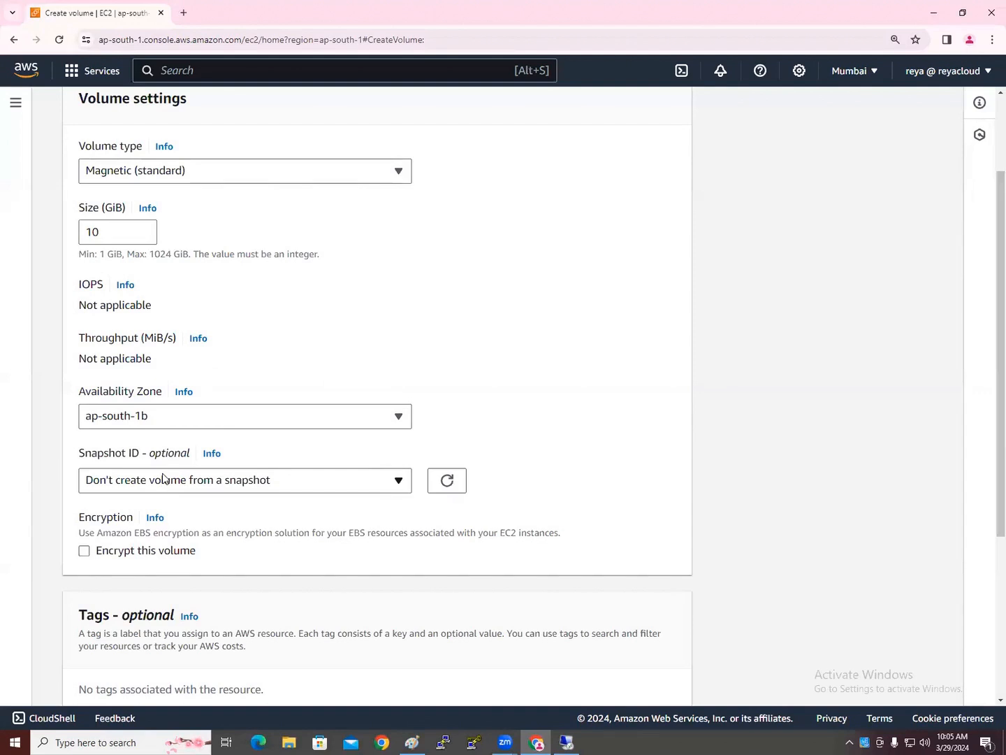
pyautogui.scroll(-1, 161, 494)
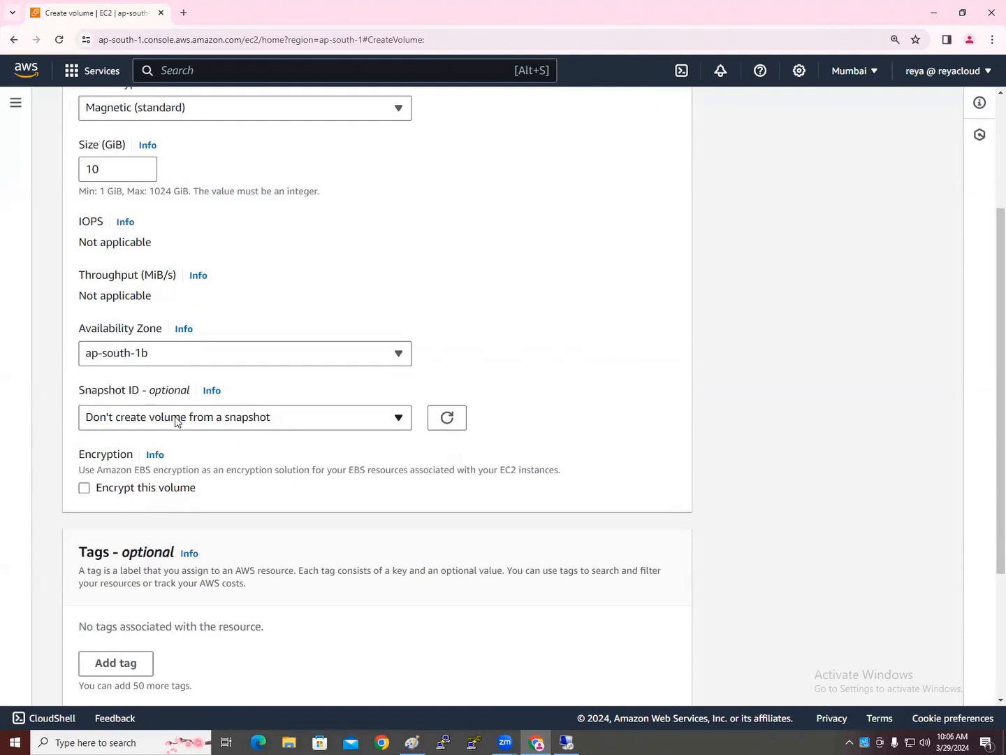
pyautogui.scroll(-2, 198, 470)
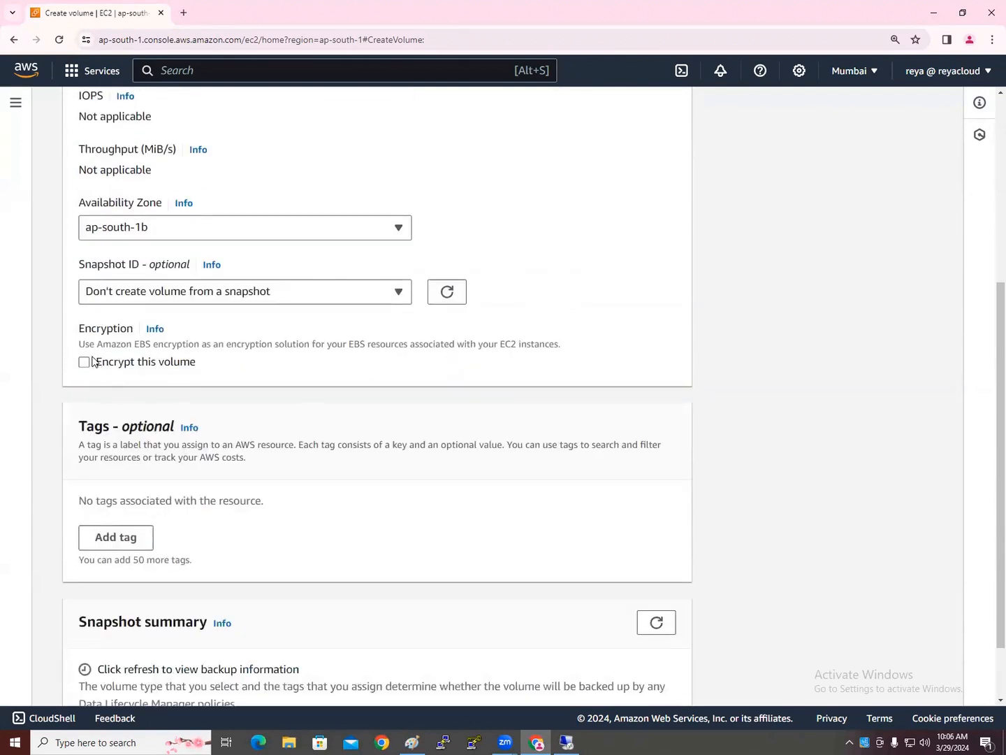
pyautogui.scroll(-1, 126, 469)
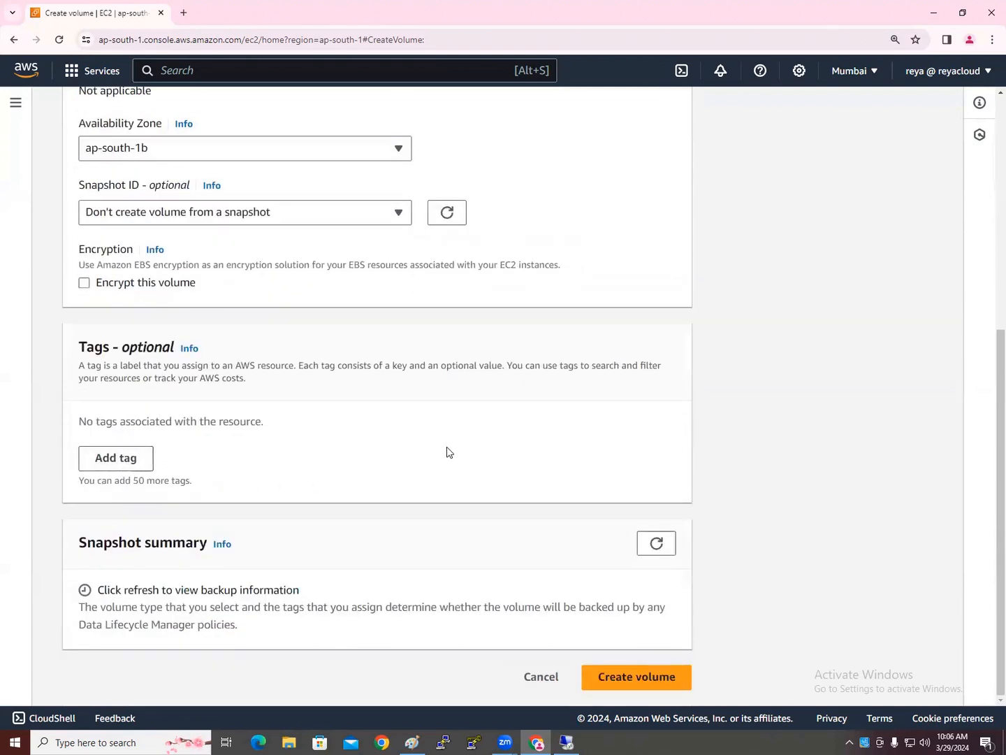
pyautogui.scroll(5, 448, 452)
pyautogui.scroll(-5, 590, 537)
pyautogui.click(537, 677)
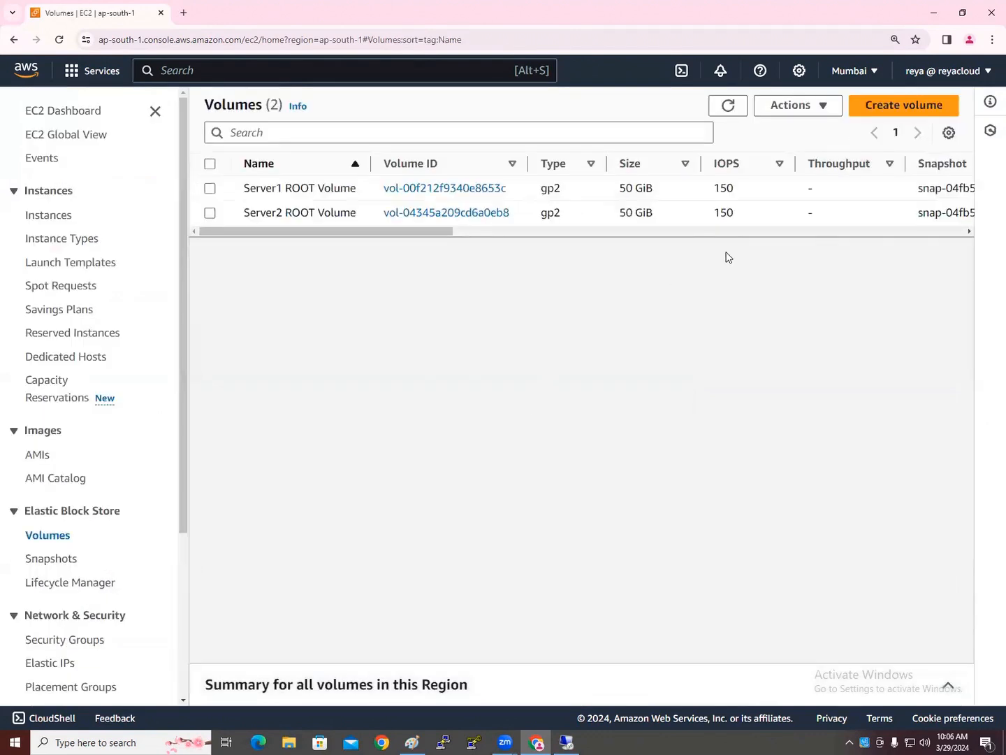
# Create a 10 GiB Magnetic (standard) volume in ap-south-1b
pyautogui.click(883, 108)
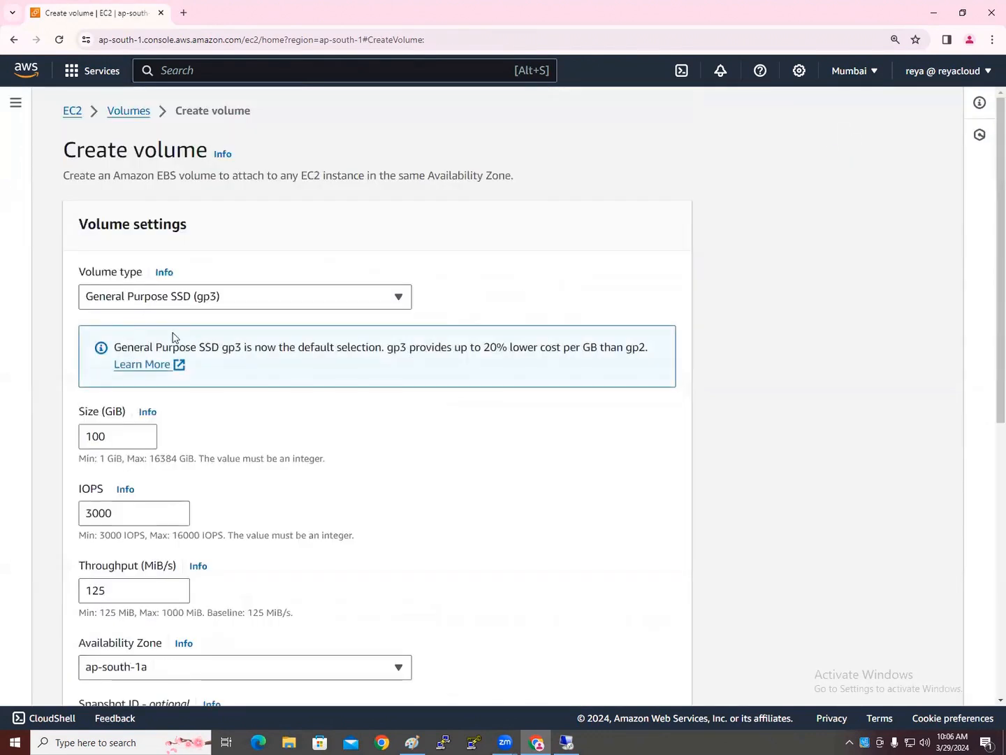
pyautogui.click(126, 299)
pyautogui.click(142, 466)
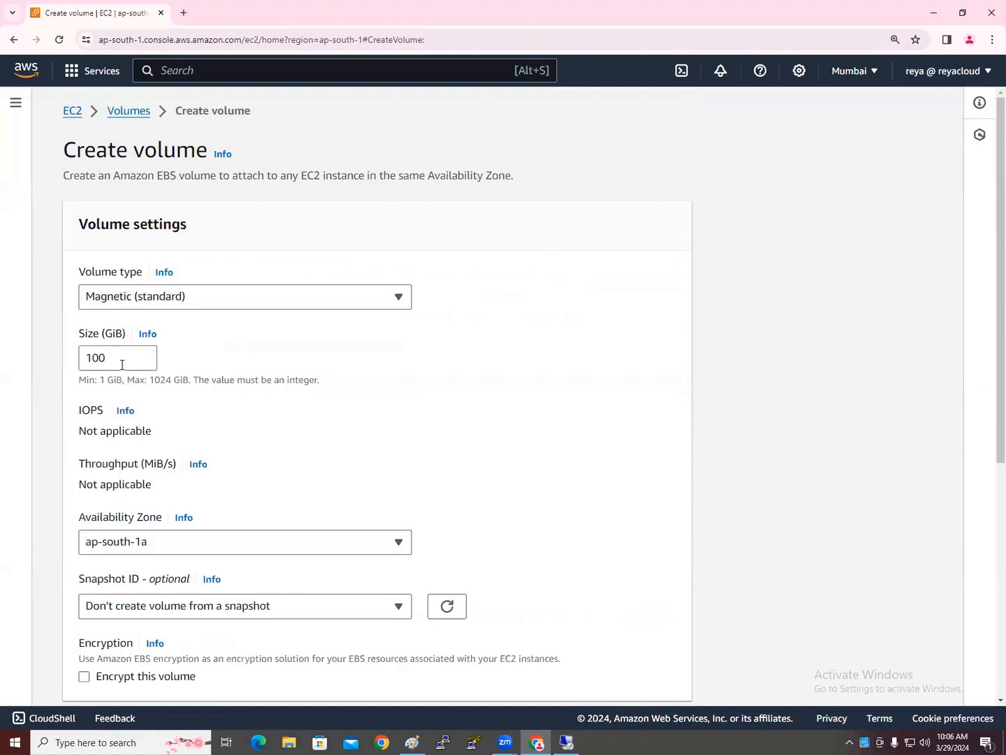
pyautogui.moveTo(121, 364); pyautogui.dragTo(79, 357)
pyautogui.write('10')
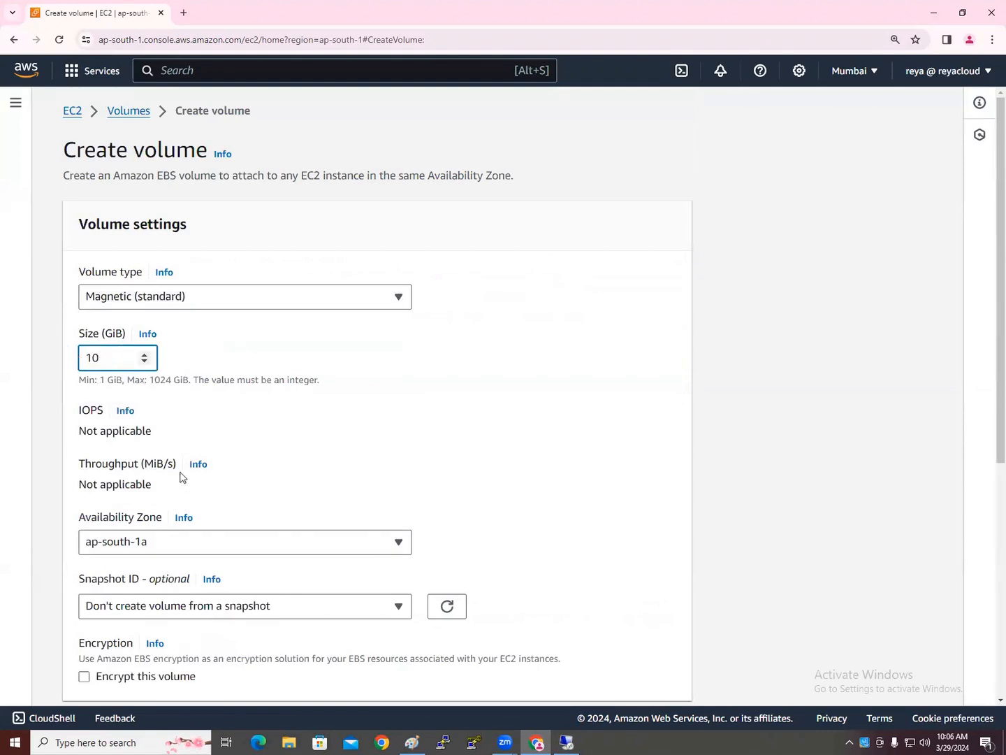
pyautogui.click(186, 547)
pyautogui.click(171, 493)
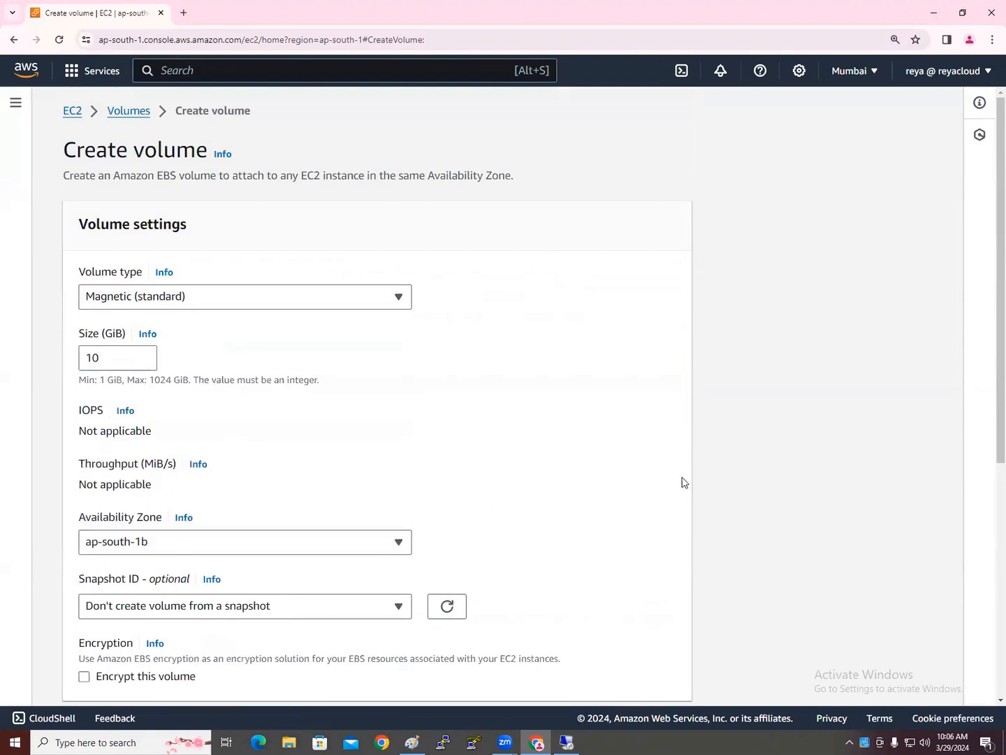
pyautogui.scroll(-5, 672, 481)
pyautogui.click(687, 676)
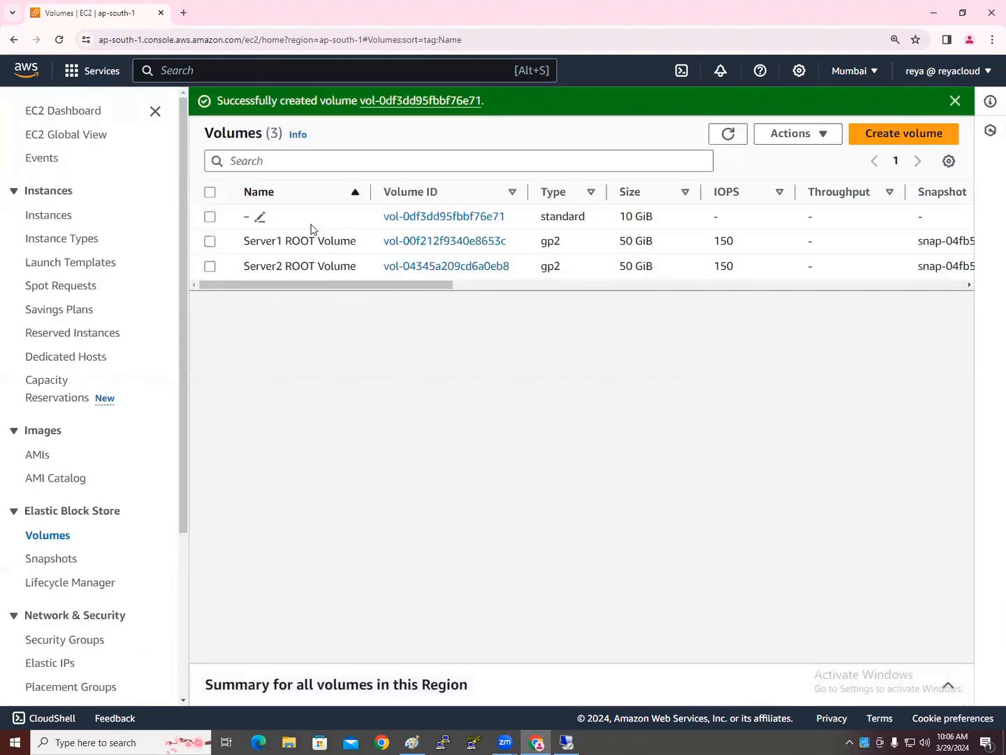
# Name the new volume 'Sever2 Addtional Volume' and widen the Name column
pyautogui.click(260, 218)
pyautogui.write('Sever2 A')
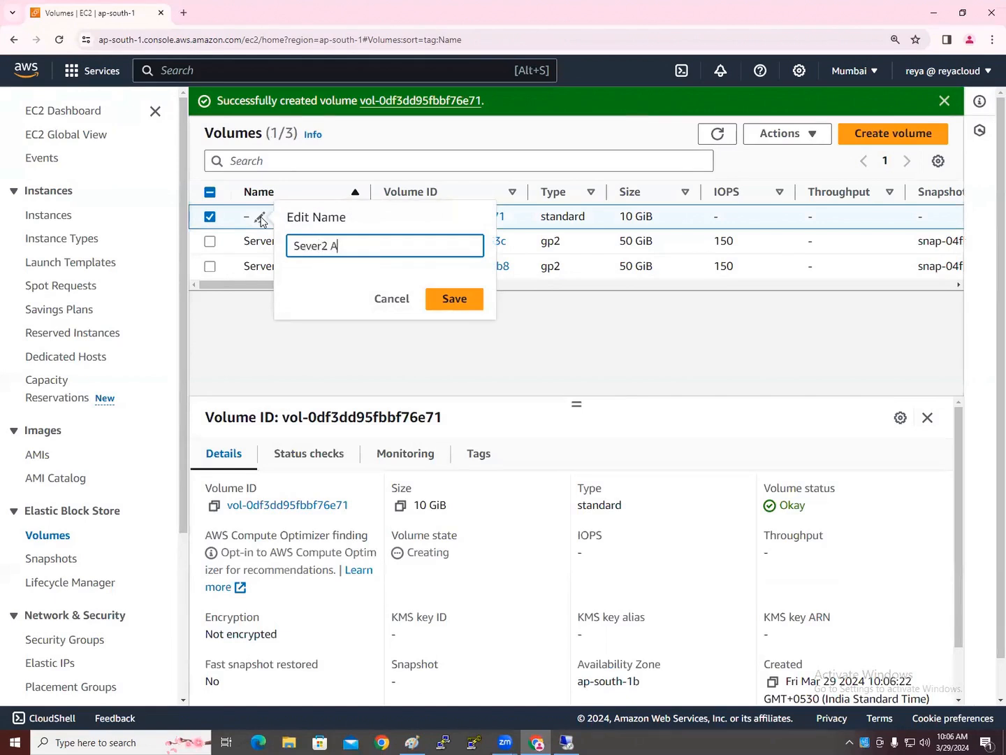
pyautogui.write('ddtional Volume')
pyautogui.press('Return')
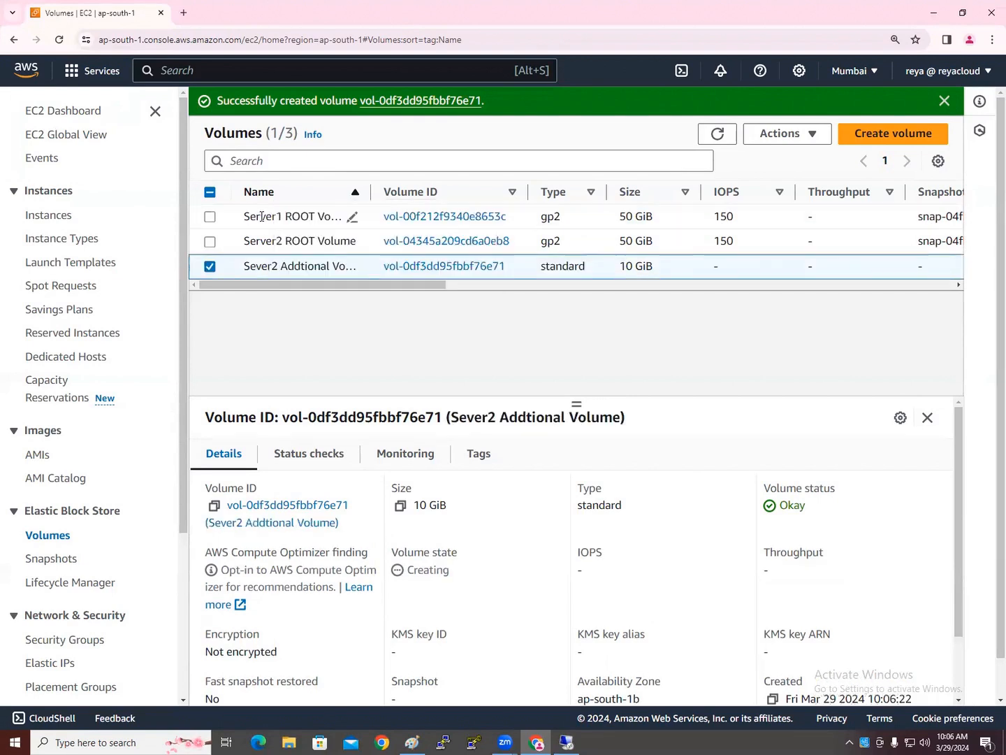
pyautogui.moveTo(373, 187); pyautogui.dragTo(399, 188)
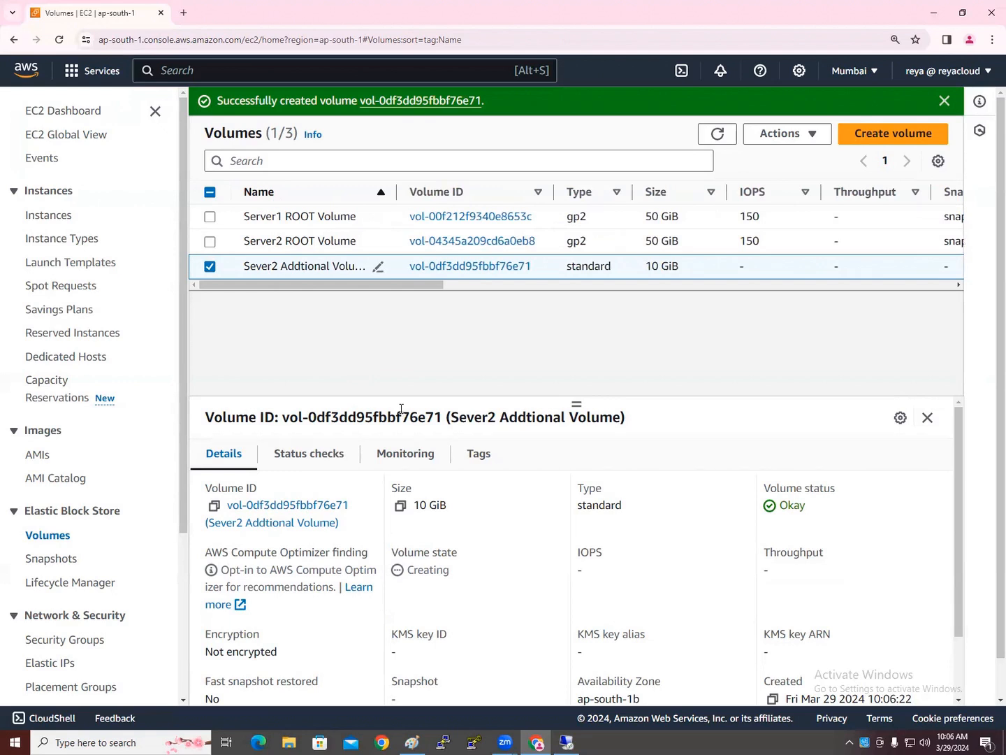
# Refresh until the volume shows Available, then pick Attach volume from its Actions
pyautogui.click(213, 266)
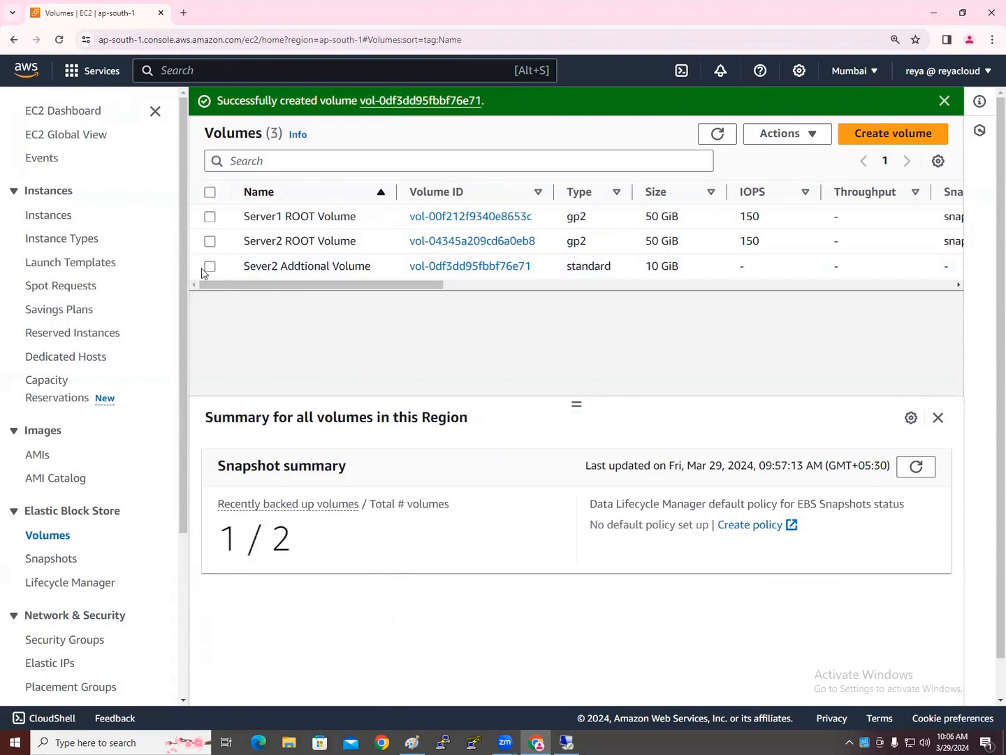
pyautogui.click(202, 267)
pyautogui.click(813, 132)
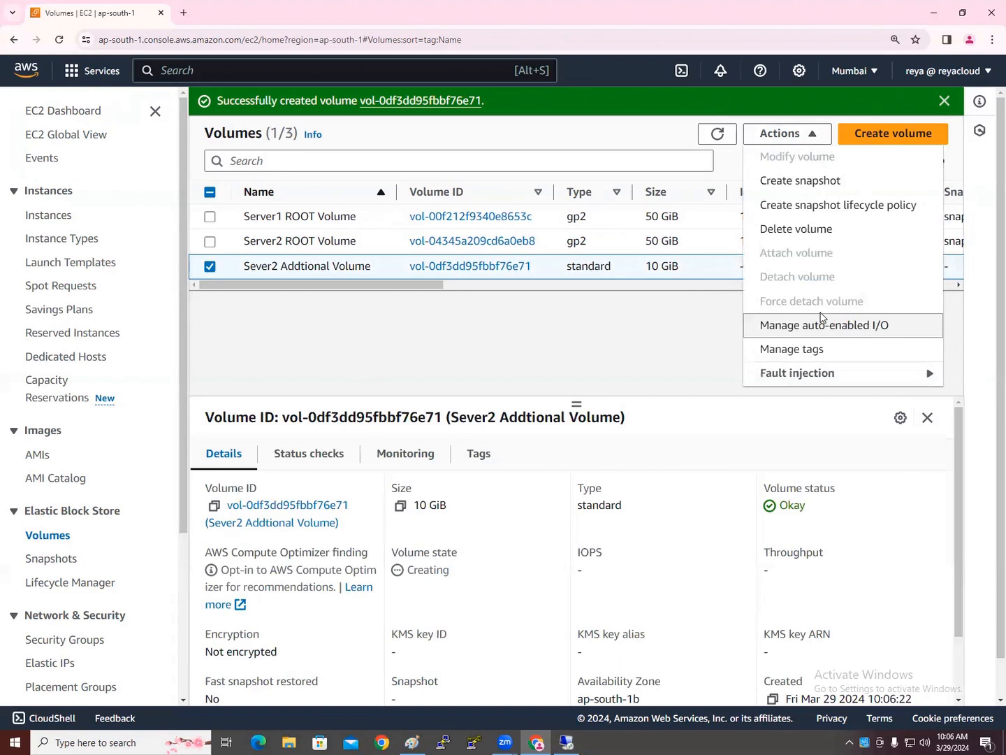
pyautogui.click(465, 292)
pyautogui.moveTo(440, 286); pyautogui.dragTo(628, 295)
pyautogui.click(719, 135)
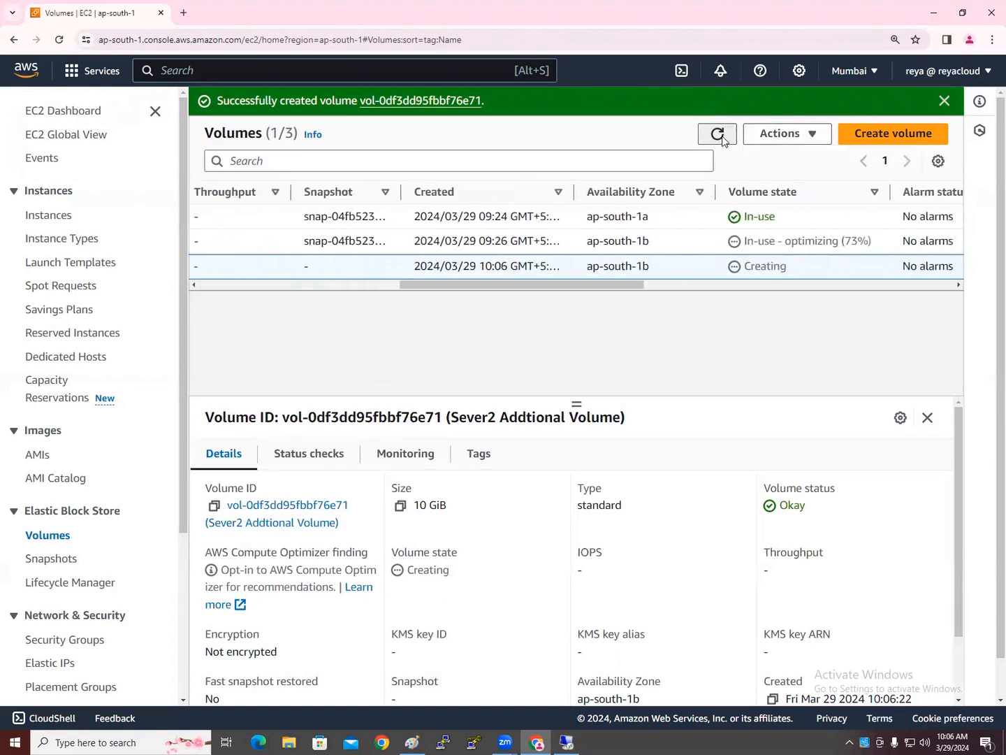
pyautogui.moveTo(562, 293); pyautogui.dragTo(350, 288)
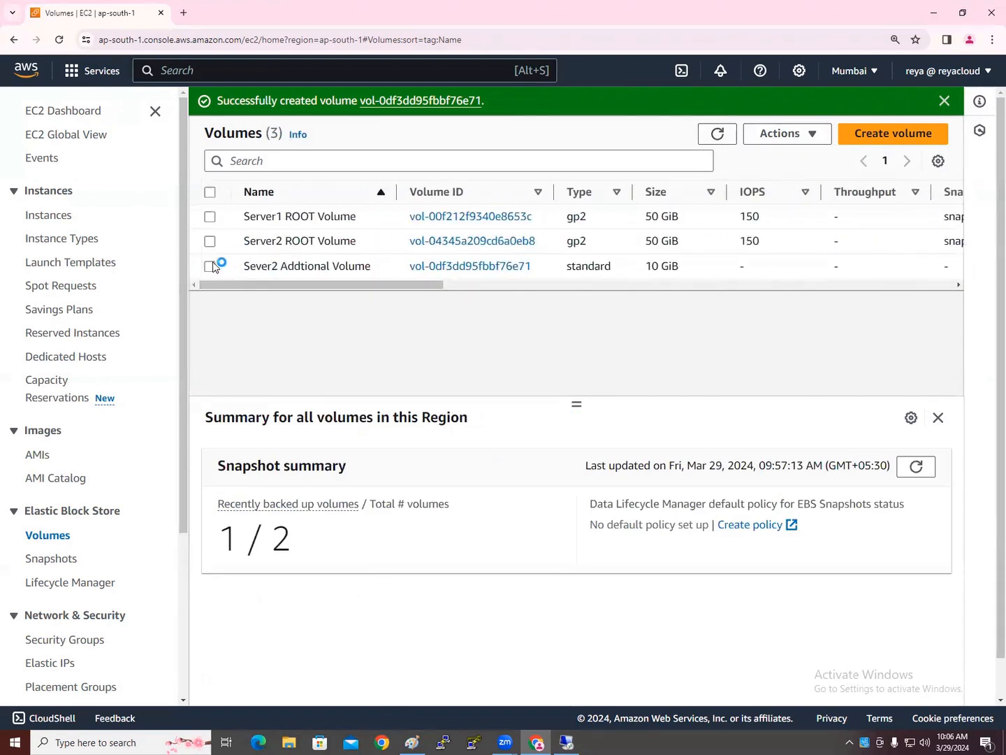
pyautogui.click(212, 267)
pyautogui.click(809, 134)
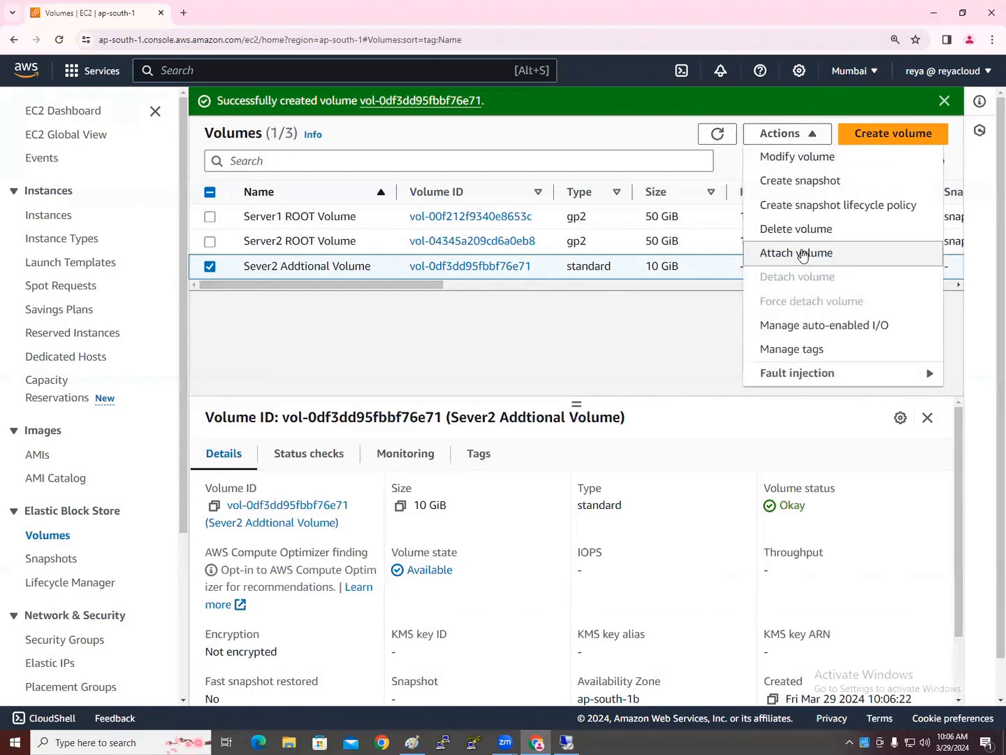
pyautogui.click(803, 254)
# Attach Sever2 Addtional Volume to the WinServer2 instance with device name xvdb
pyautogui.click(318, 409)
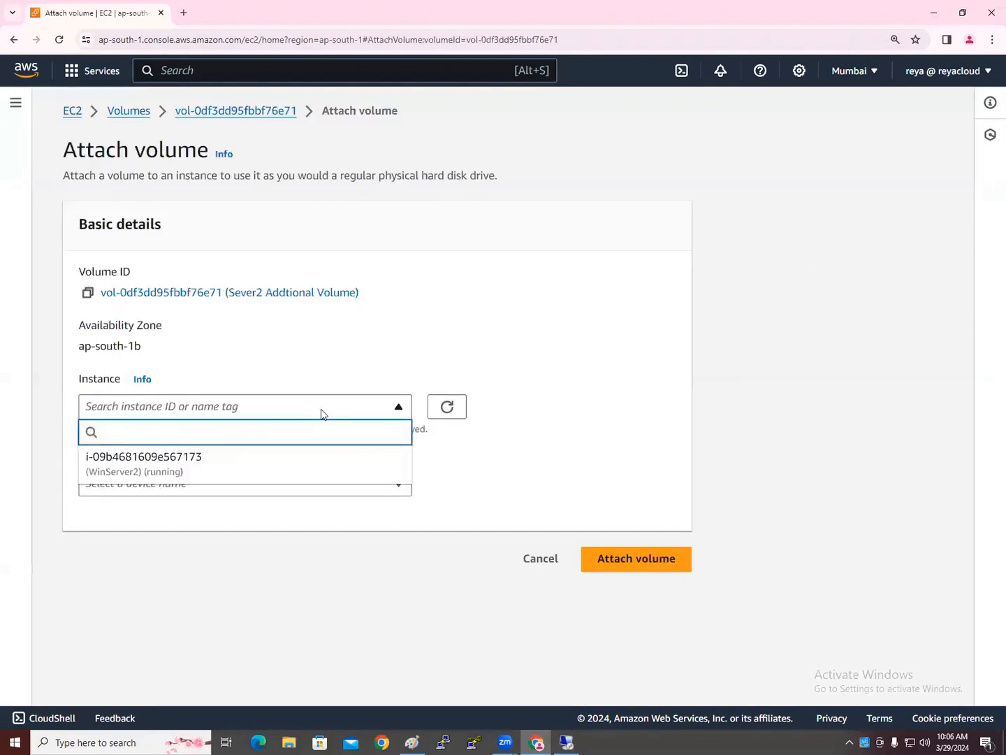
pyautogui.click(179, 459)
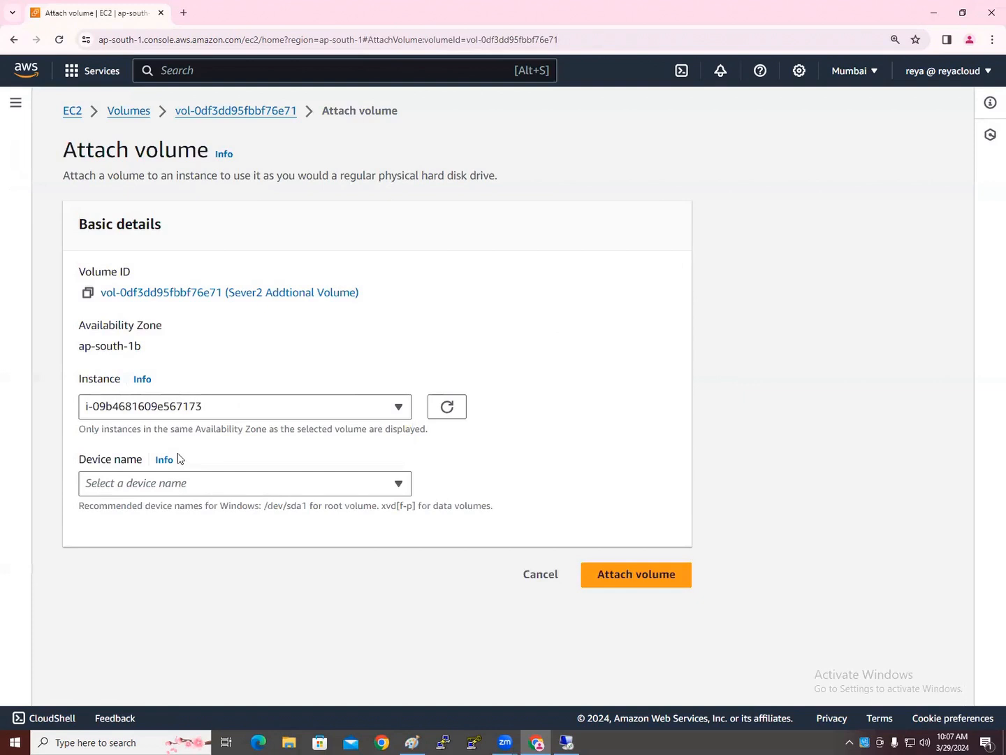
pyautogui.click(198, 488)
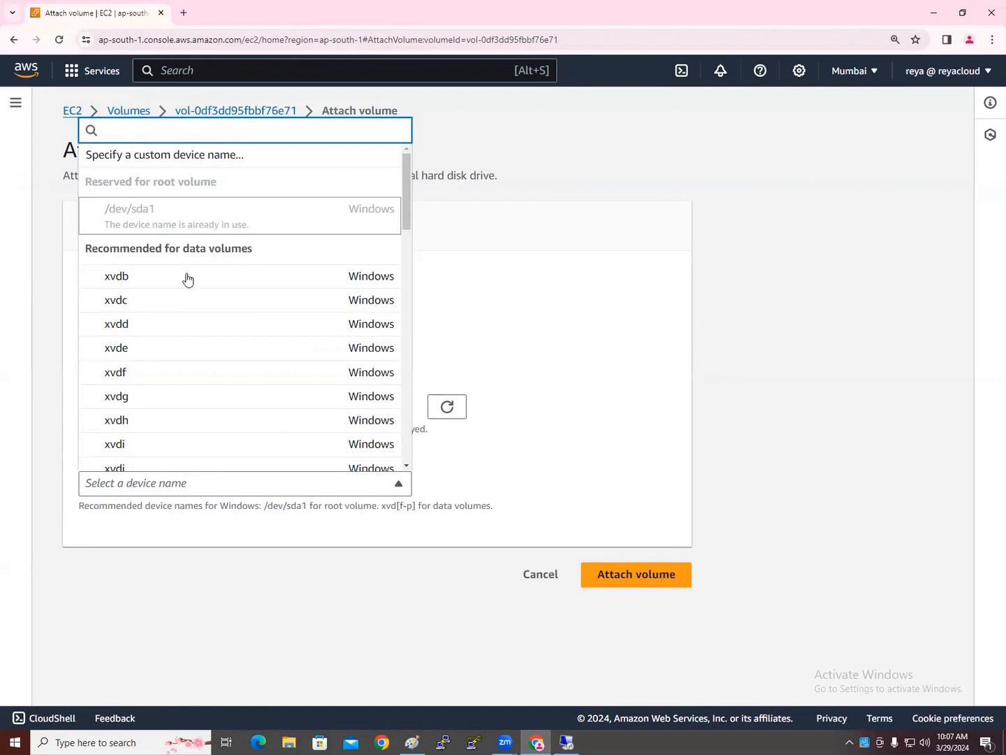
pyautogui.scroll(-4, 151, 371)
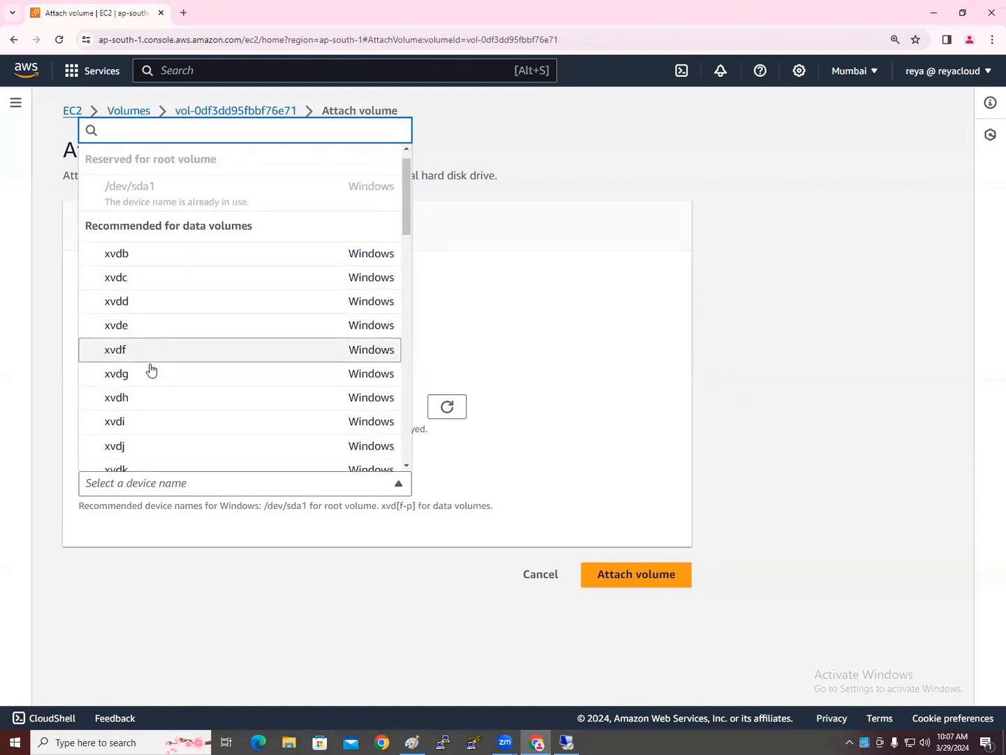
pyautogui.scroll(-10, 147, 379)
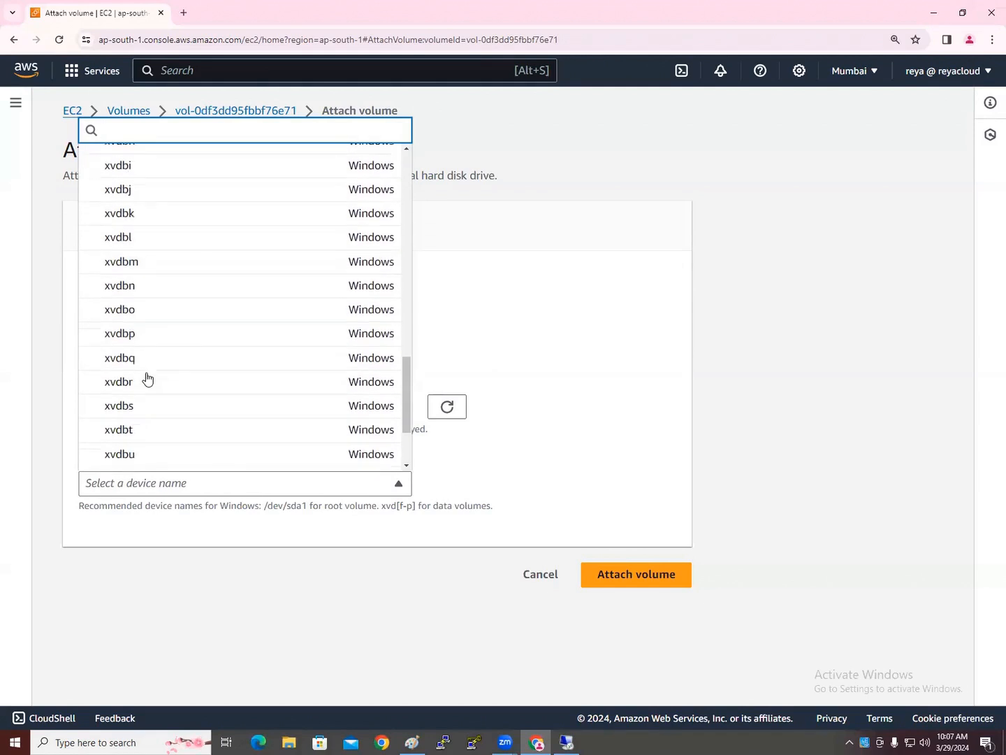
pyautogui.scroll(12, 145, 373)
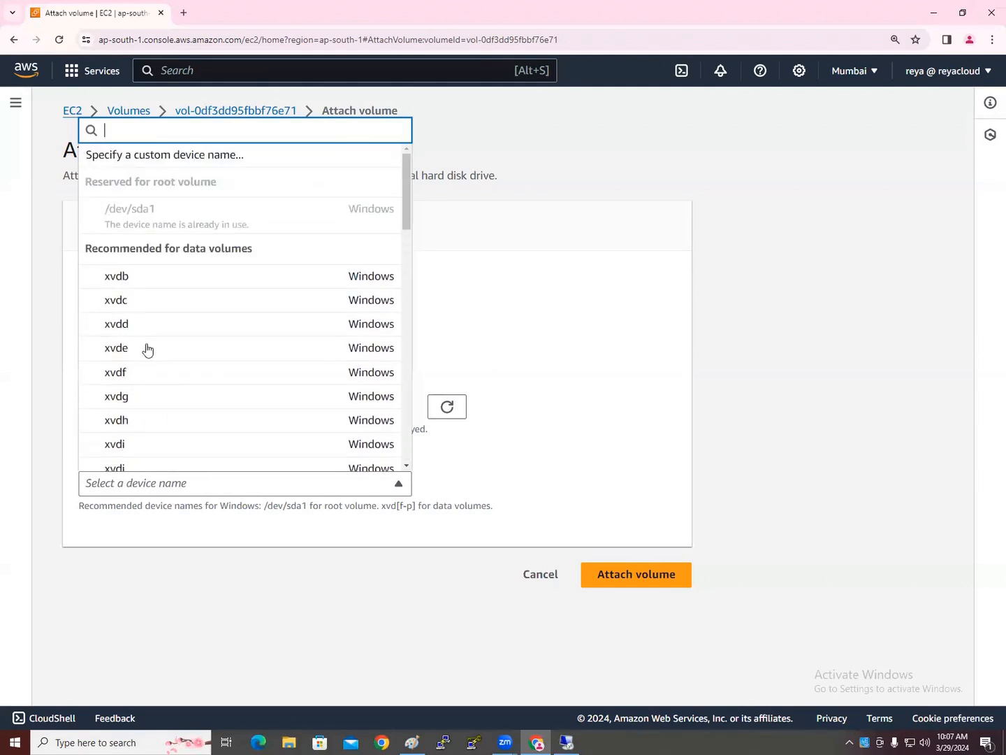
pyautogui.click(139, 281)
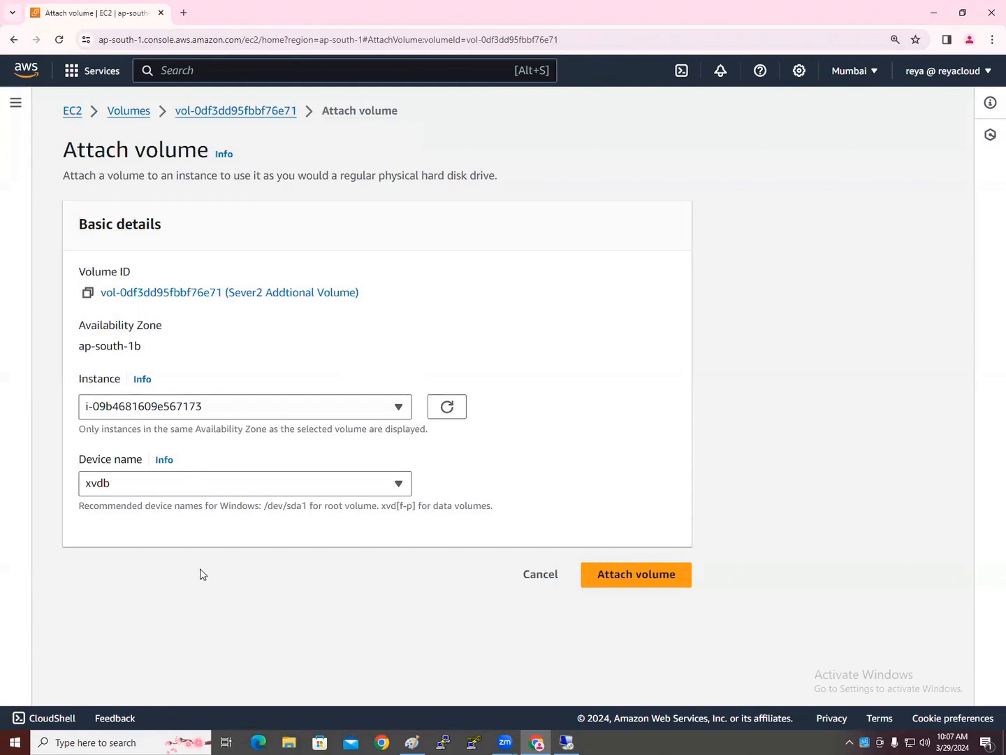
pyautogui.click(627, 577)
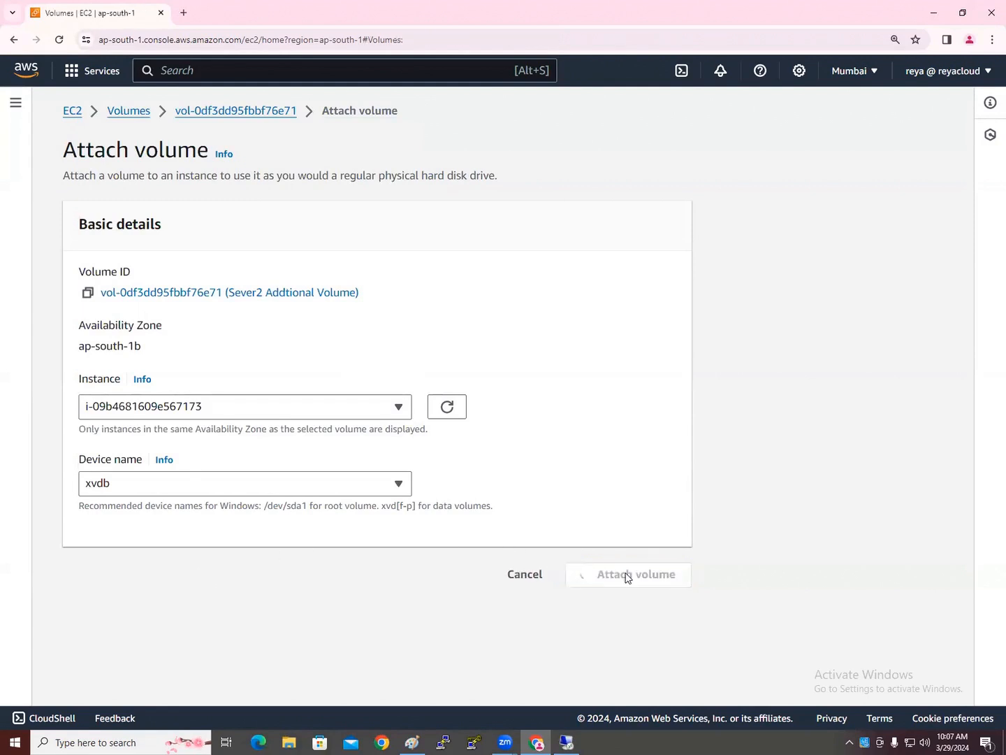
pyautogui.moveTo(298, 288); pyautogui.dragTo(246, 284)
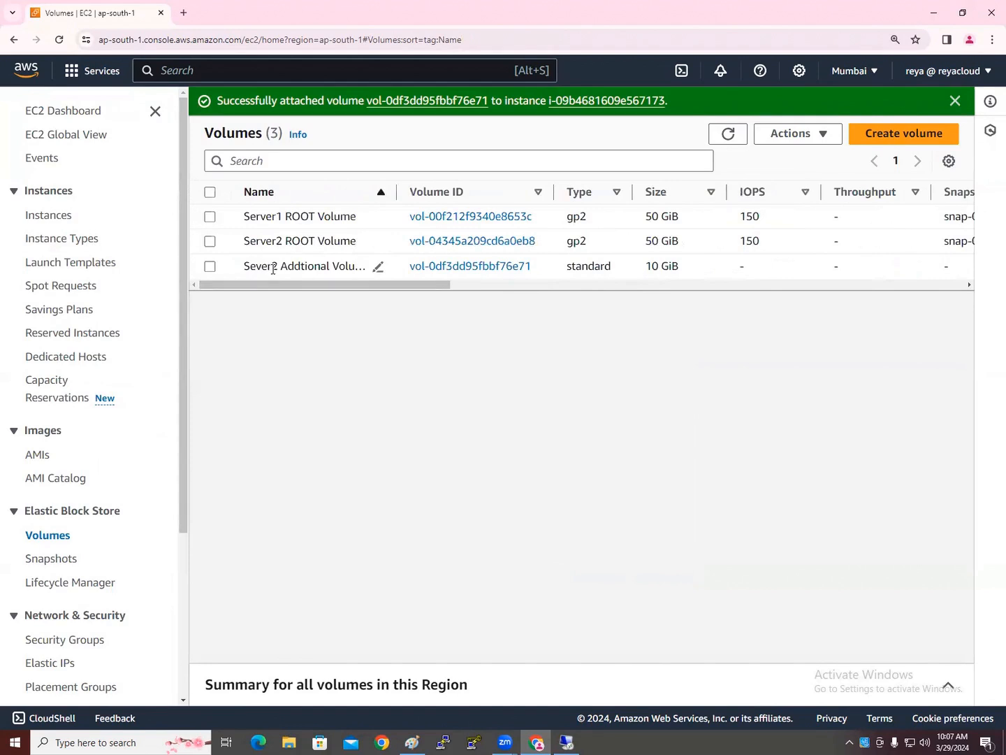
pyautogui.click(567, 742)
# Refresh This PC and open Disk Management maximized
pyautogui.rightClick(370, 348)
pyautogui.click(409, 398)
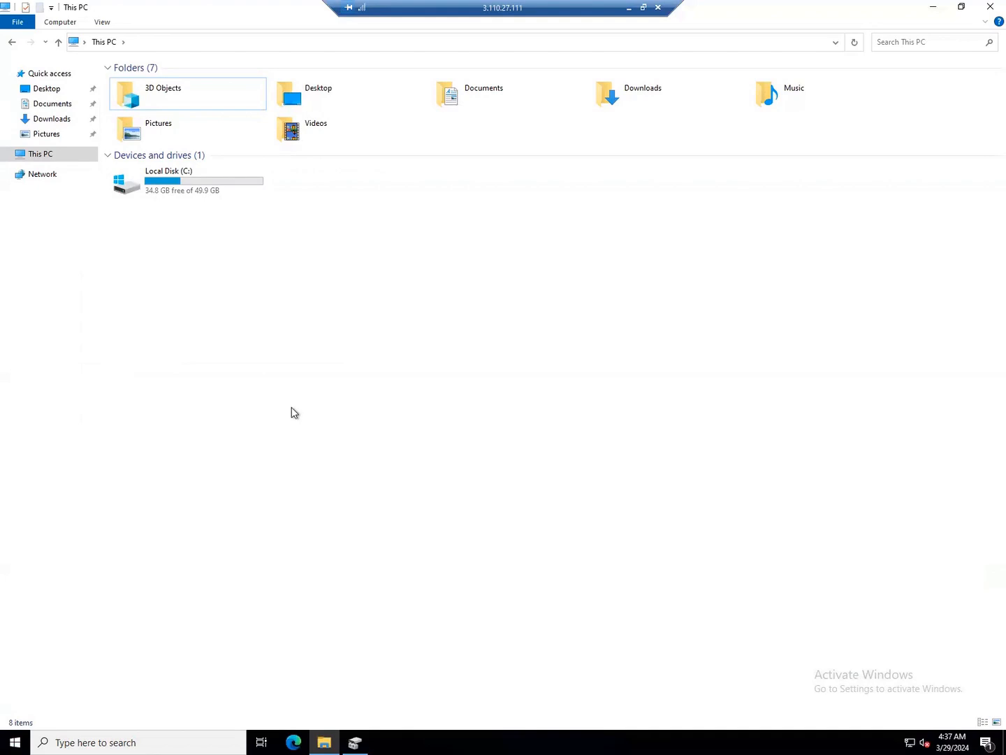
pyautogui.rightClick(10, 738)
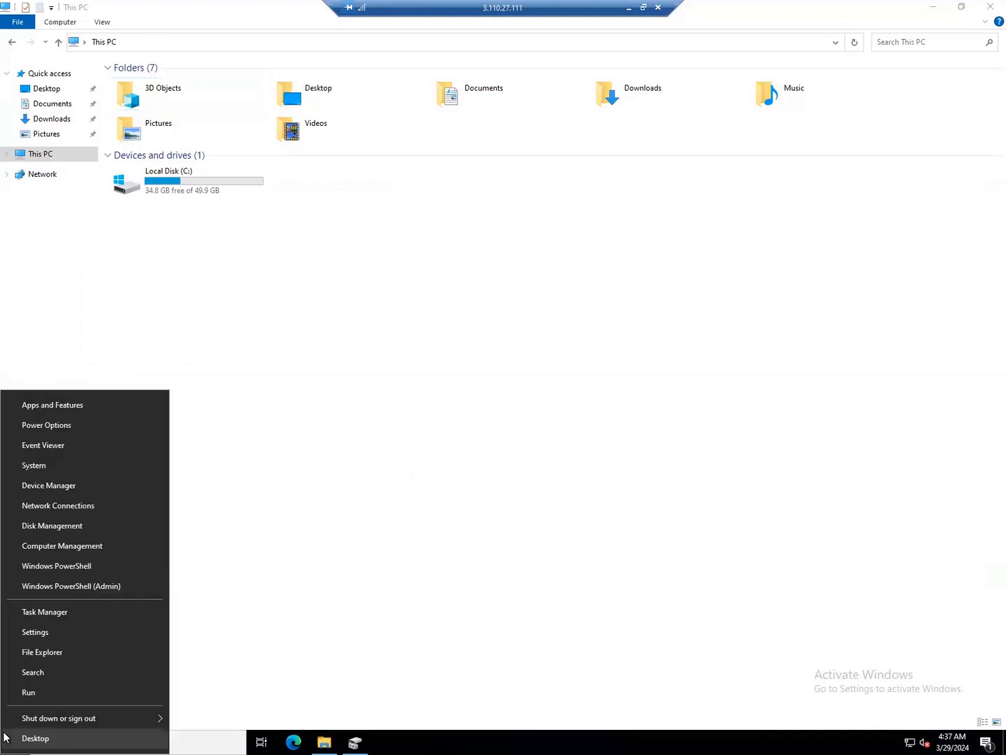
pyautogui.click(68, 527)
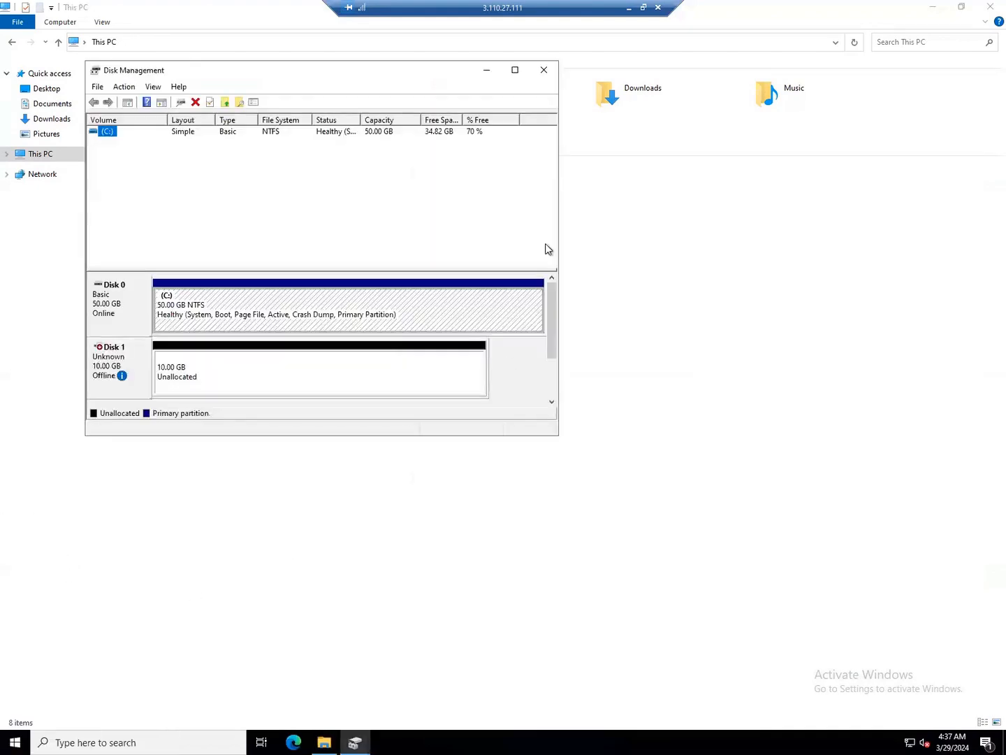
pyautogui.click(514, 70)
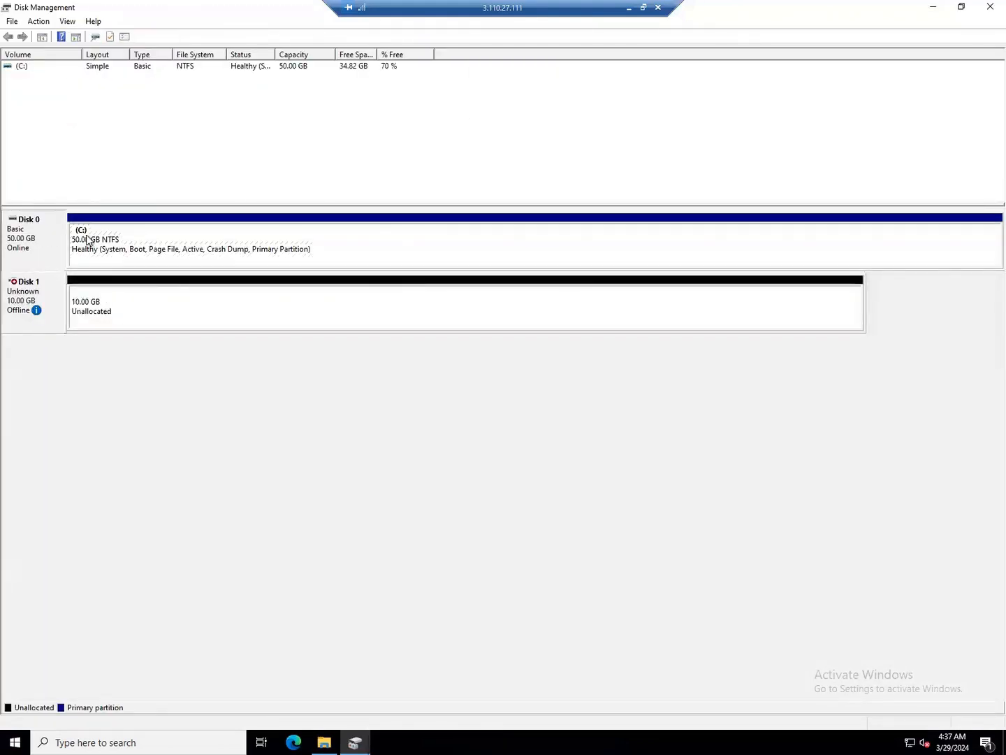
# Bring Disk 1 online and initialize it with the MBR partition style
pyautogui.click(22, 293)
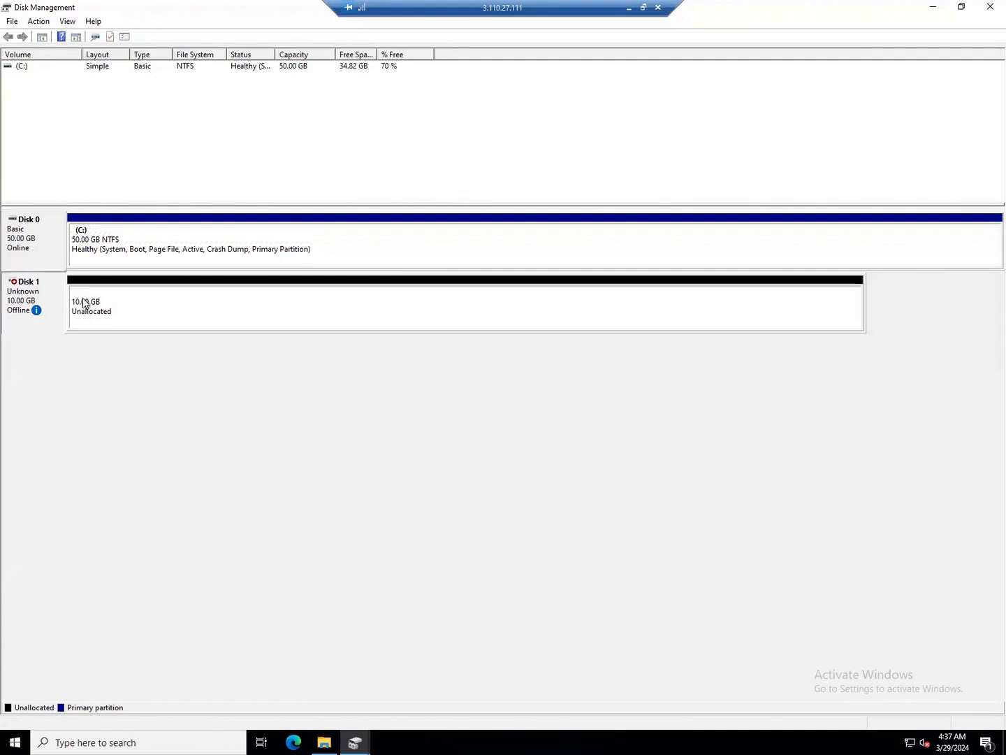
pyautogui.moveTo(14, 311)
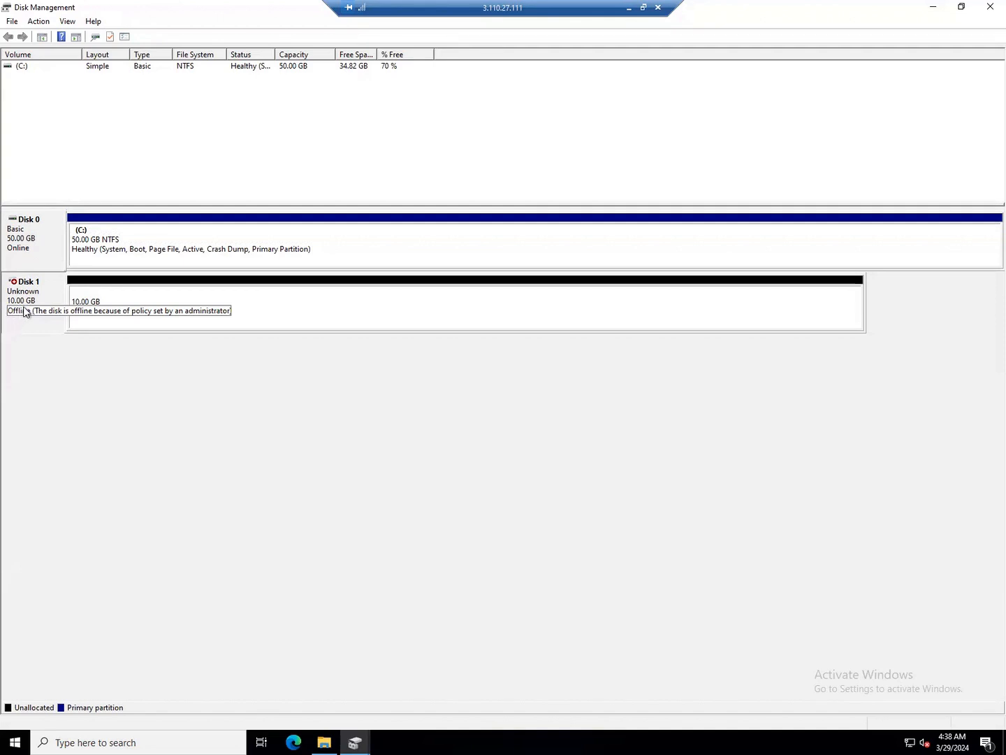
pyautogui.rightClick(26, 295)
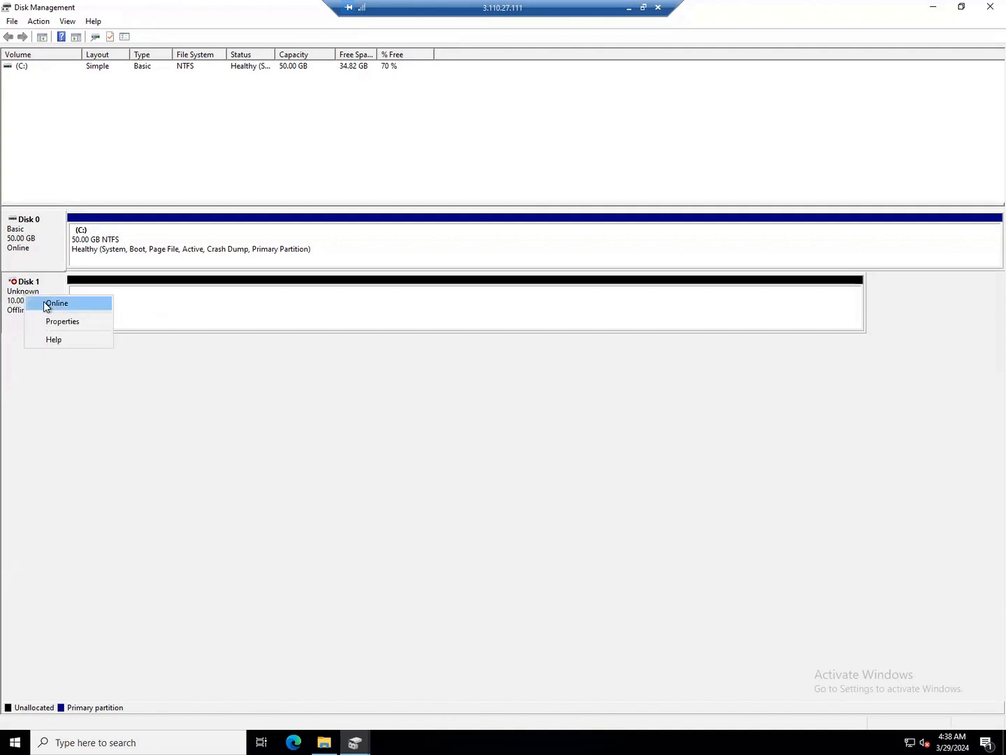
pyautogui.click(44, 303)
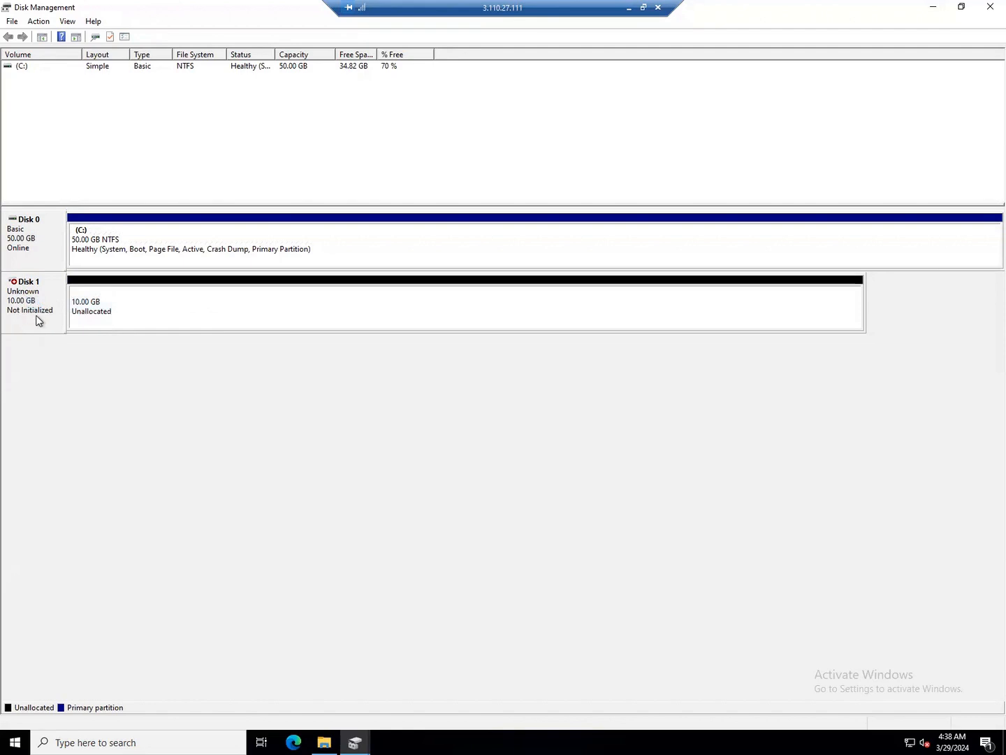
pyautogui.rightClick(32, 306)
pyautogui.click(73, 317)
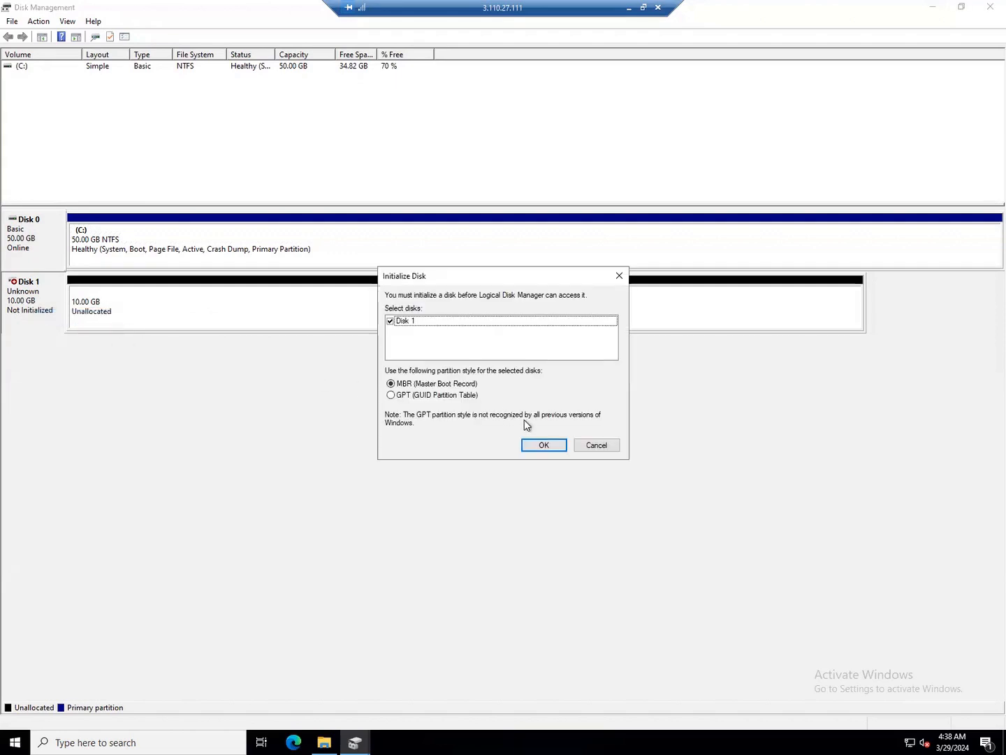
pyautogui.click(539, 445)
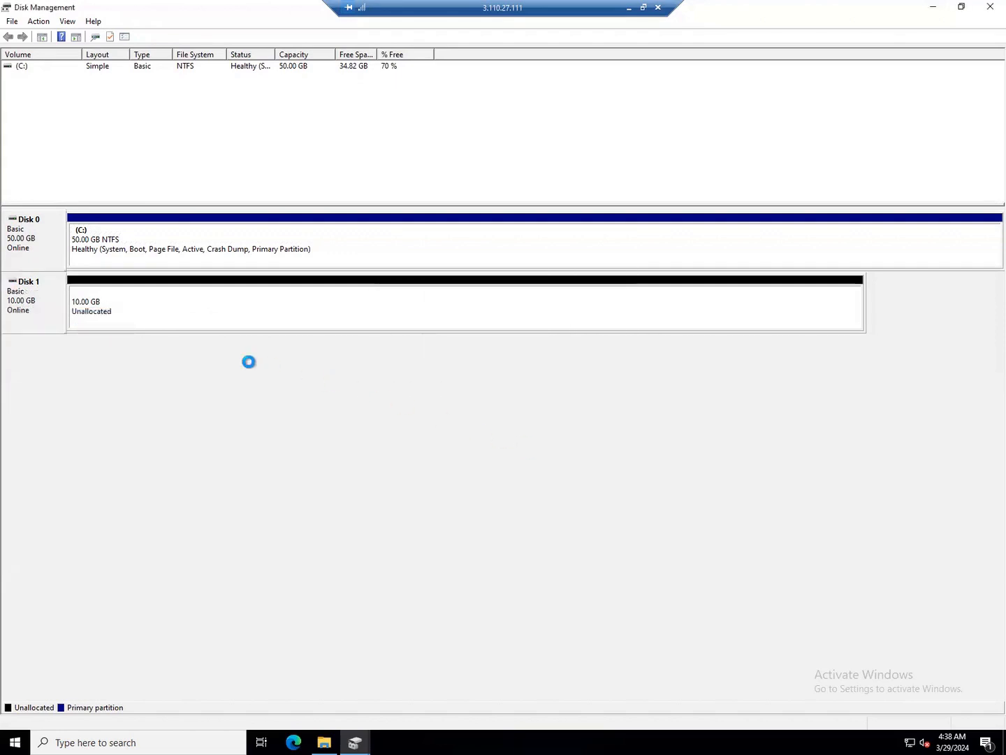
# Create a New Simple Volume on Disk 1: full 10 GB, drive letter D, NTFS
pyautogui.rightClick(107, 300)
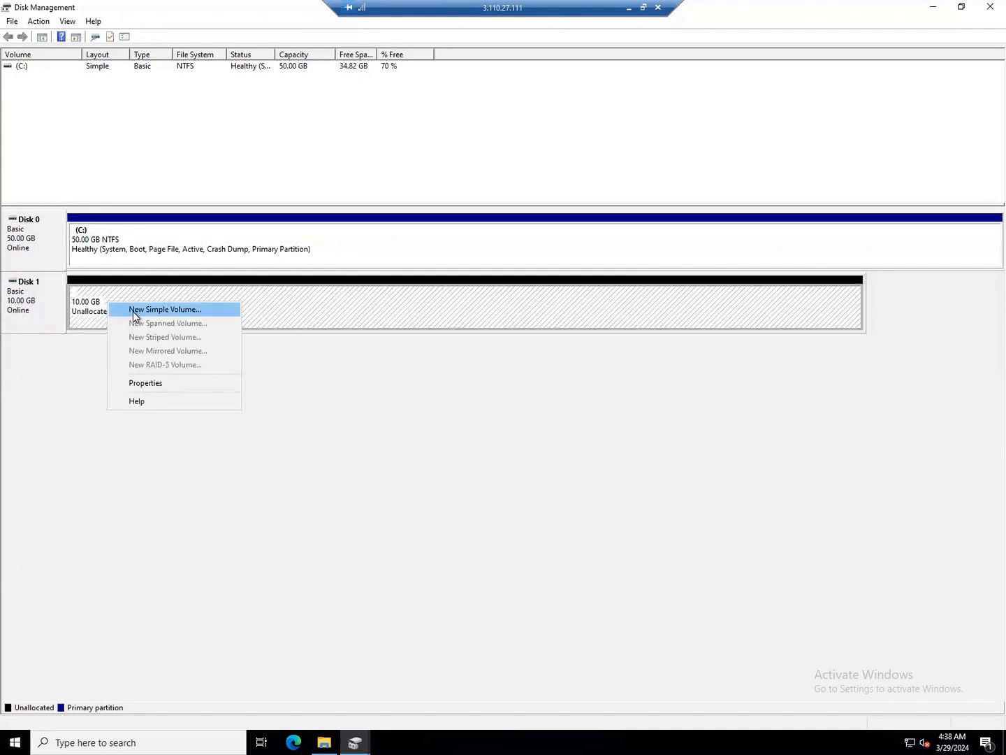
pyautogui.click(133, 311)
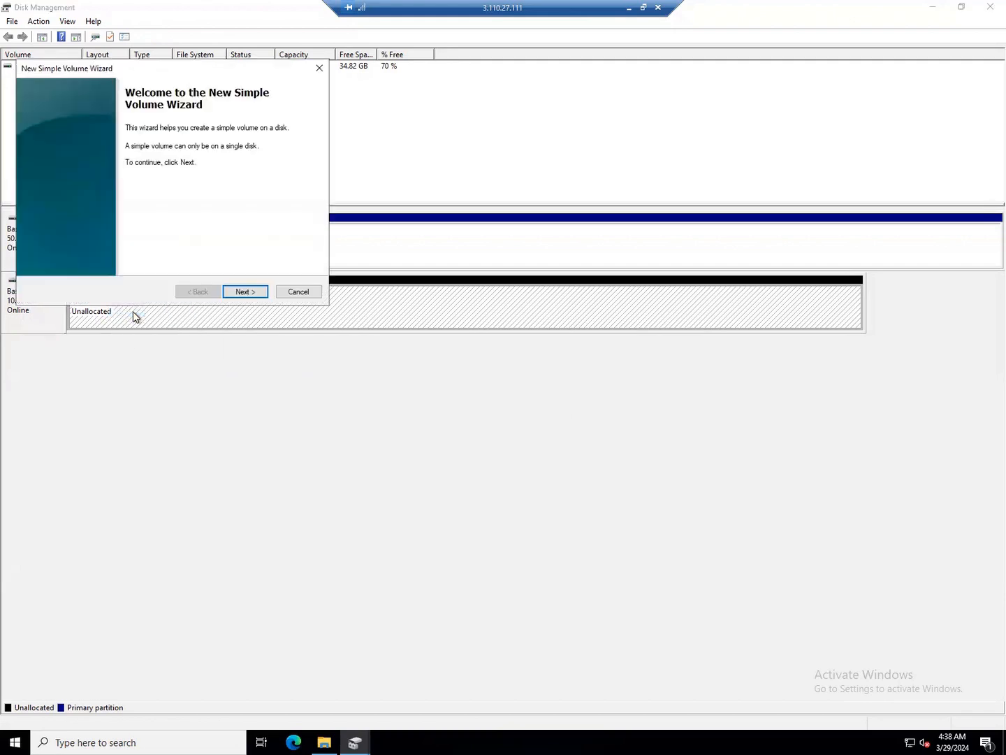
pyautogui.click(254, 294)
pyautogui.click(254, 294)
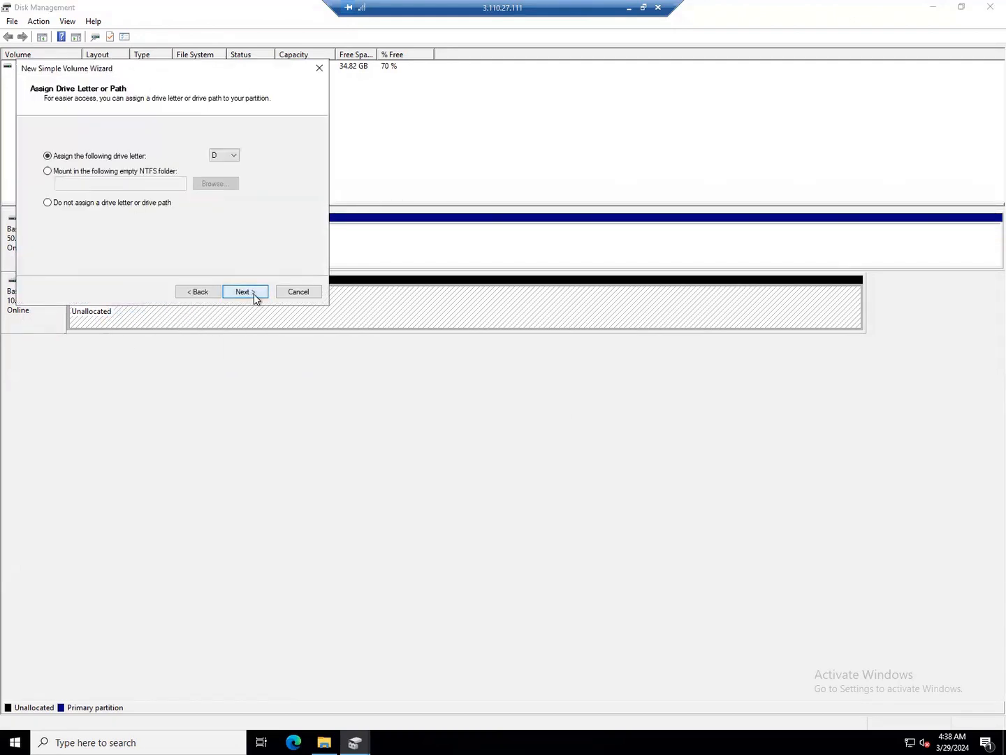
pyautogui.click(236, 160)
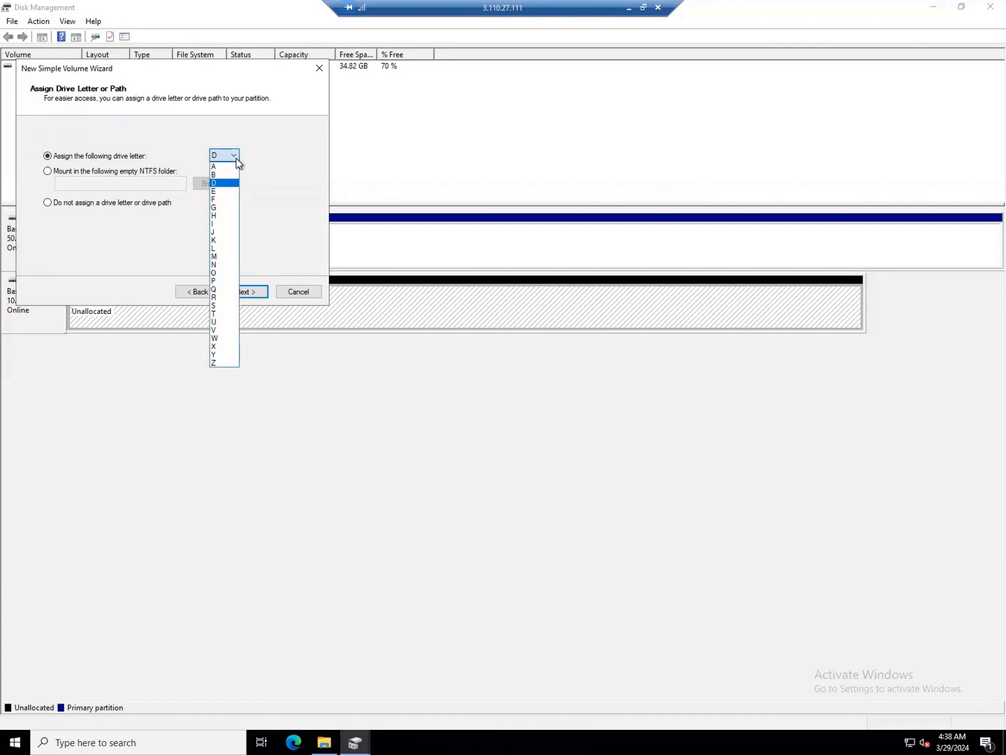
pyautogui.click(235, 160)
pyautogui.click(238, 292)
pyautogui.click(250, 292)
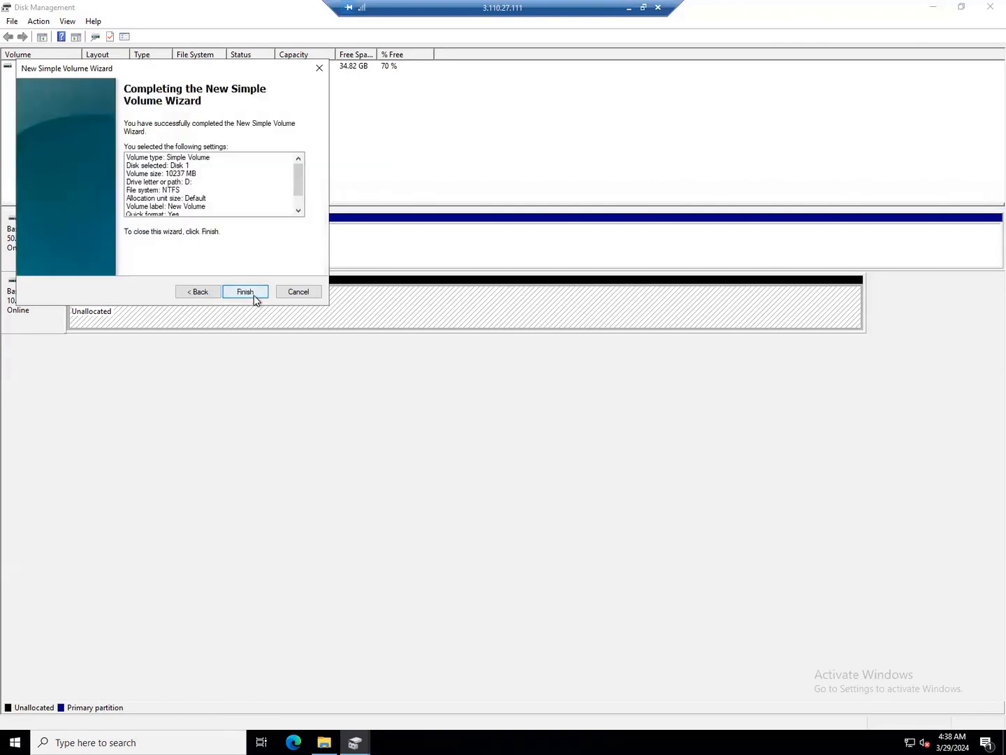
pyautogui.click(254, 294)
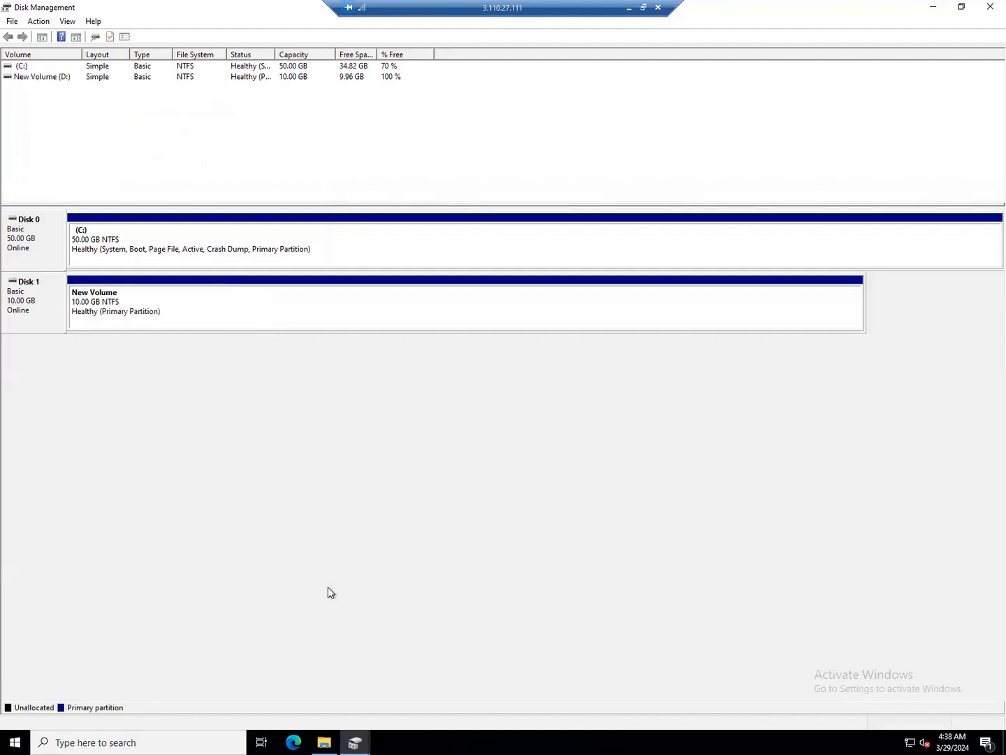
pyautogui.click(320, 739)
# Select the 9.99 GB New Volume (D:) drive under This PC
pyautogui.click(342, 195)
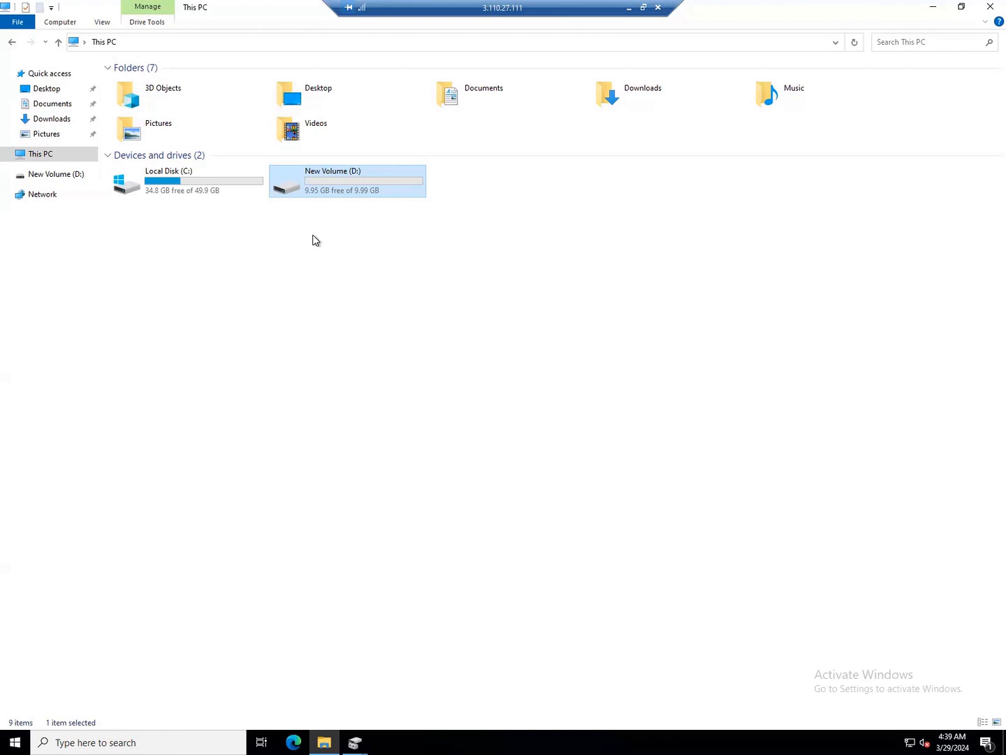
pyautogui.click(629, 7)
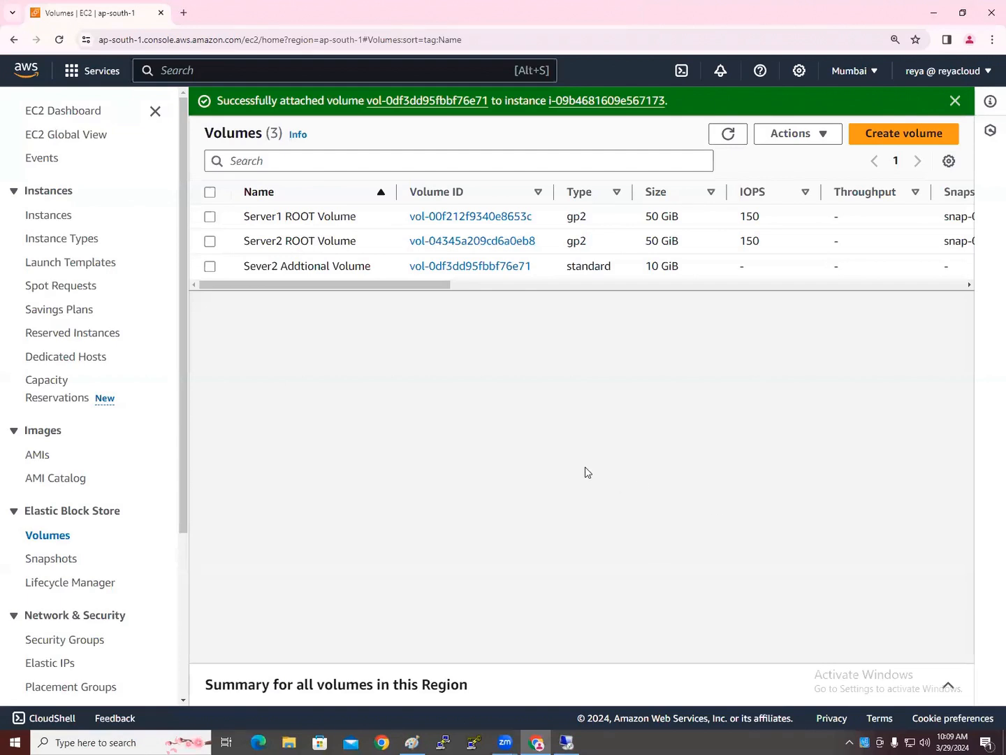
# Open New Volume (D:) and create a new text document with the default name
pyautogui.click(563, 736)
pyautogui.doubleClick(326, 190)
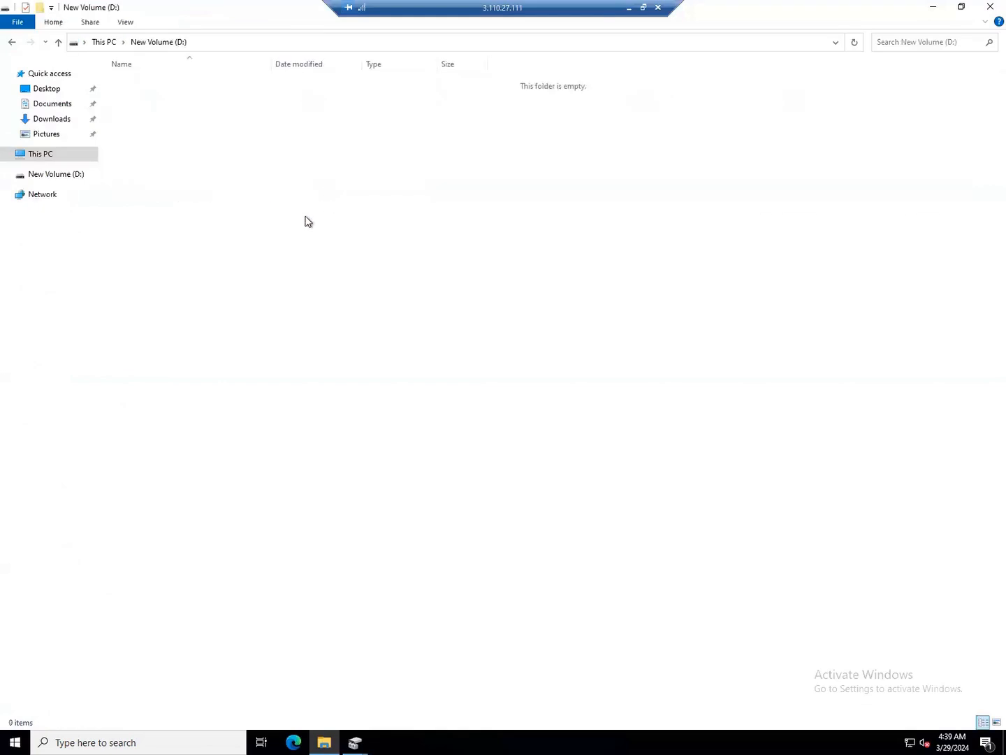
pyautogui.rightClick(223, 206)
pyautogui.moveTo(324, 338)
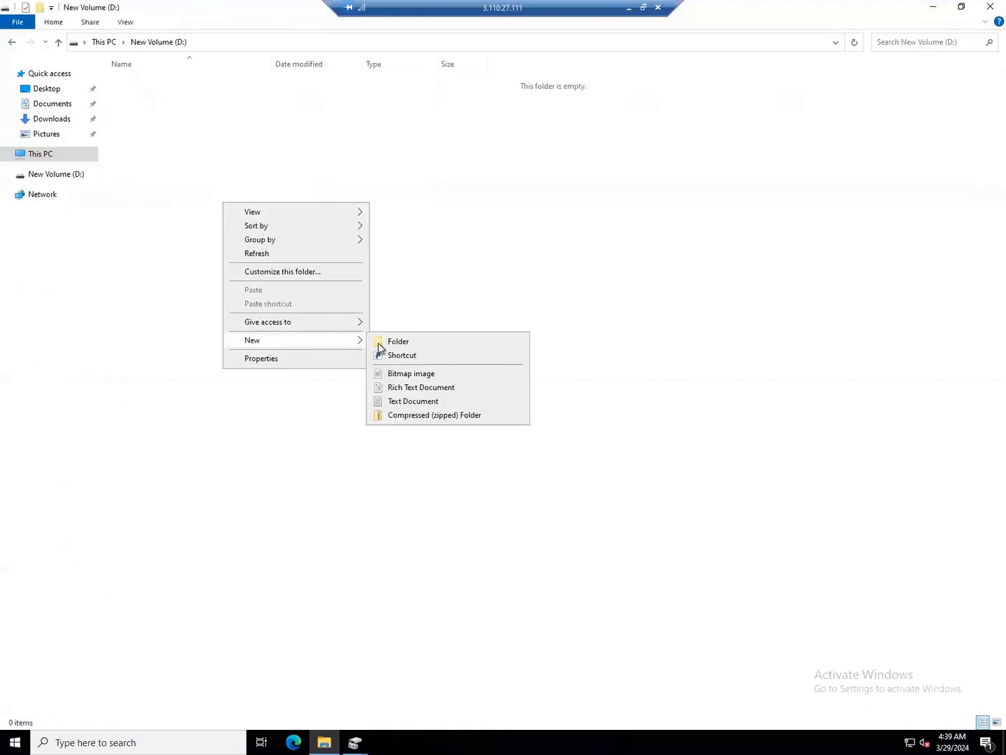
pyautogui.click(411, 403)
pyautogui.click(155, 98)
# Open the text document and type test lines 'cbfdfgdffg' and 'dfgdfgfg'
pyautogui.doubleClick(157, 86)
pyautogui.write('cbfdfgdffg')
pyautogui.press('Return')
pyautogui.press('Return')
pyautogui.write('dfgdfgfg')
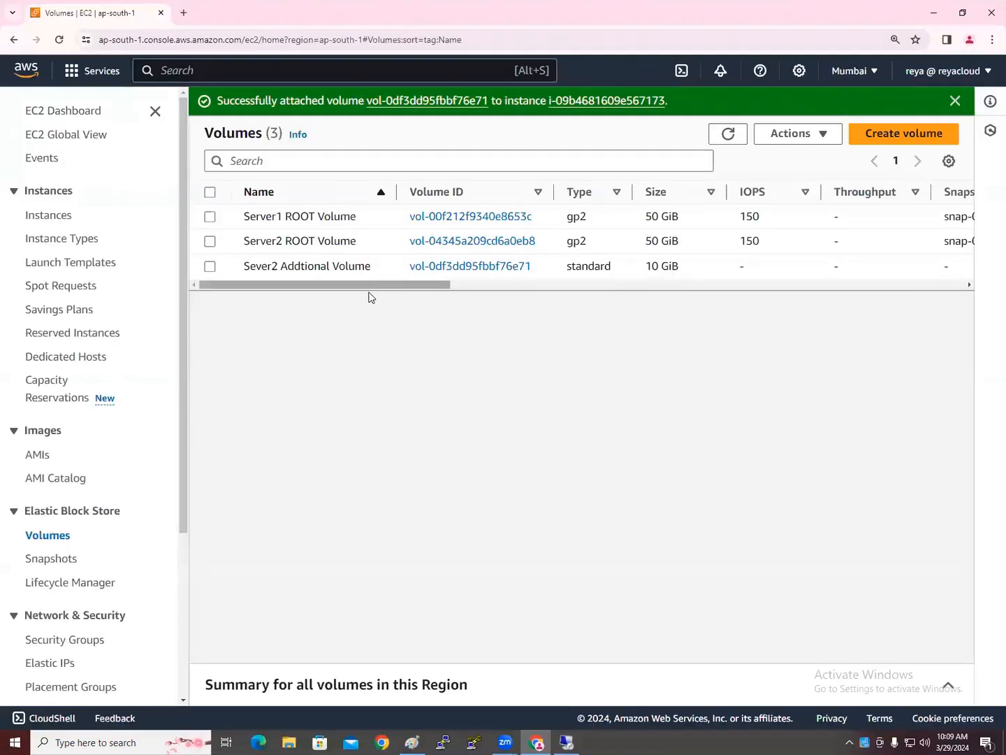
# Select the volume, dismiss the attached notification and reload the volume list
pyautogui.click(210, 267)
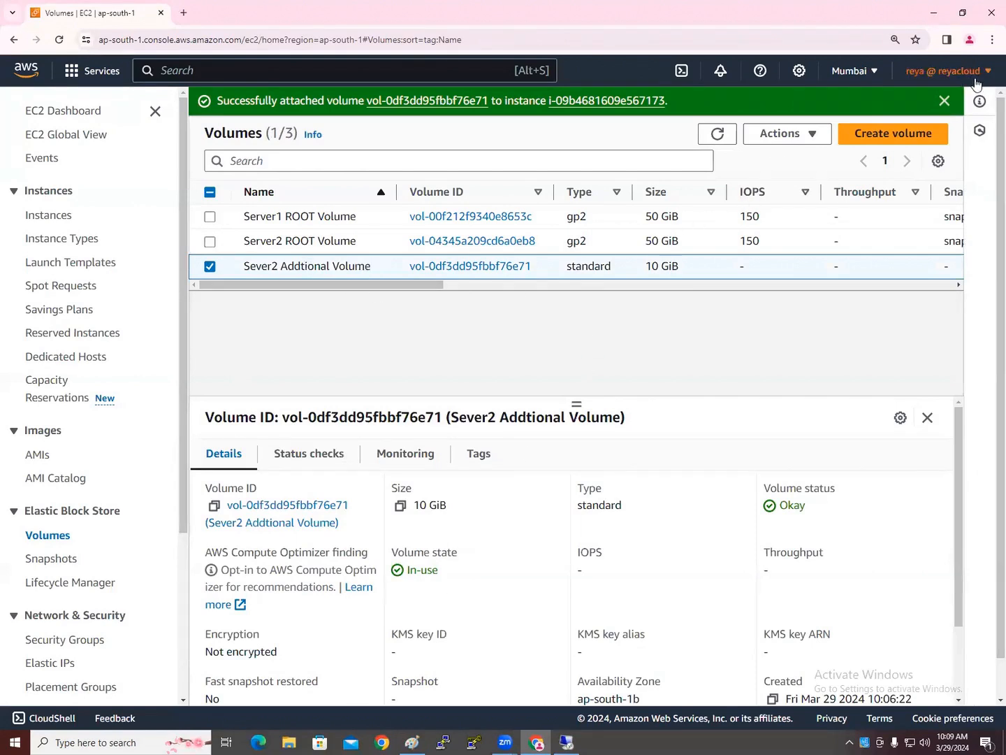
pyautogui.click(945, 101)
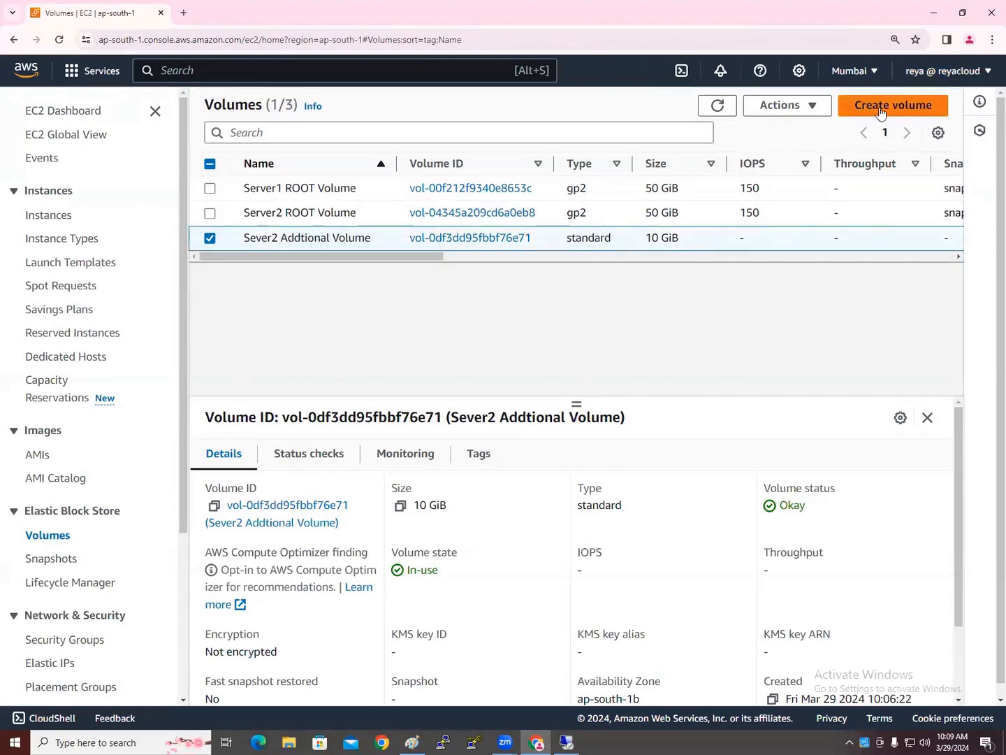
pyautogui.click(814, 108)
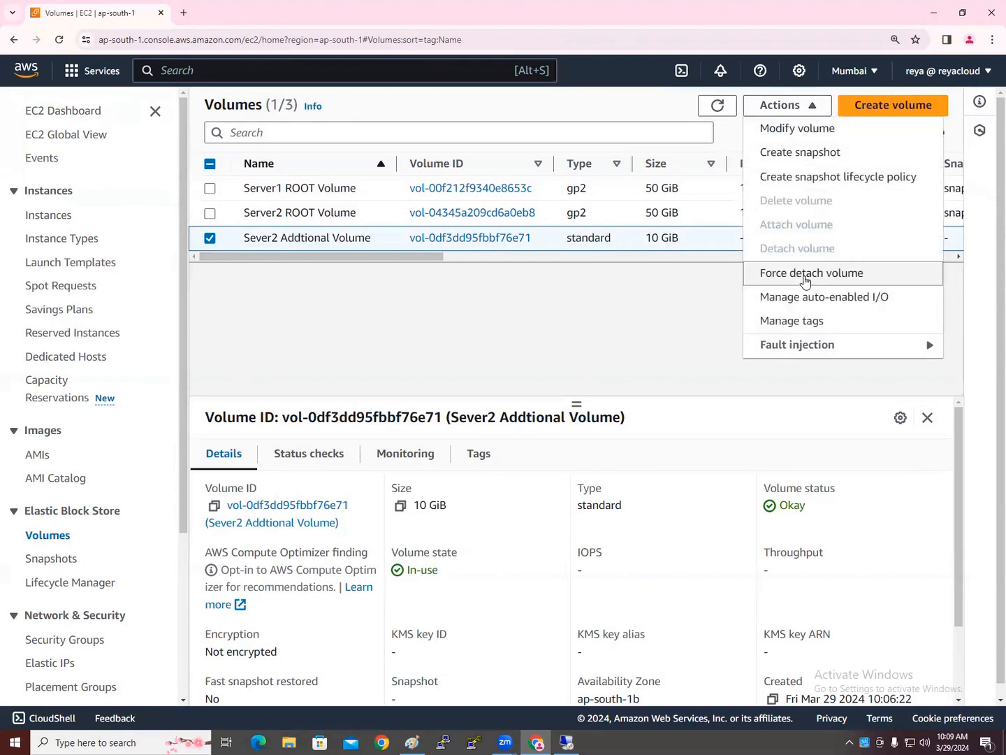
pyautogui.click(301, 330)
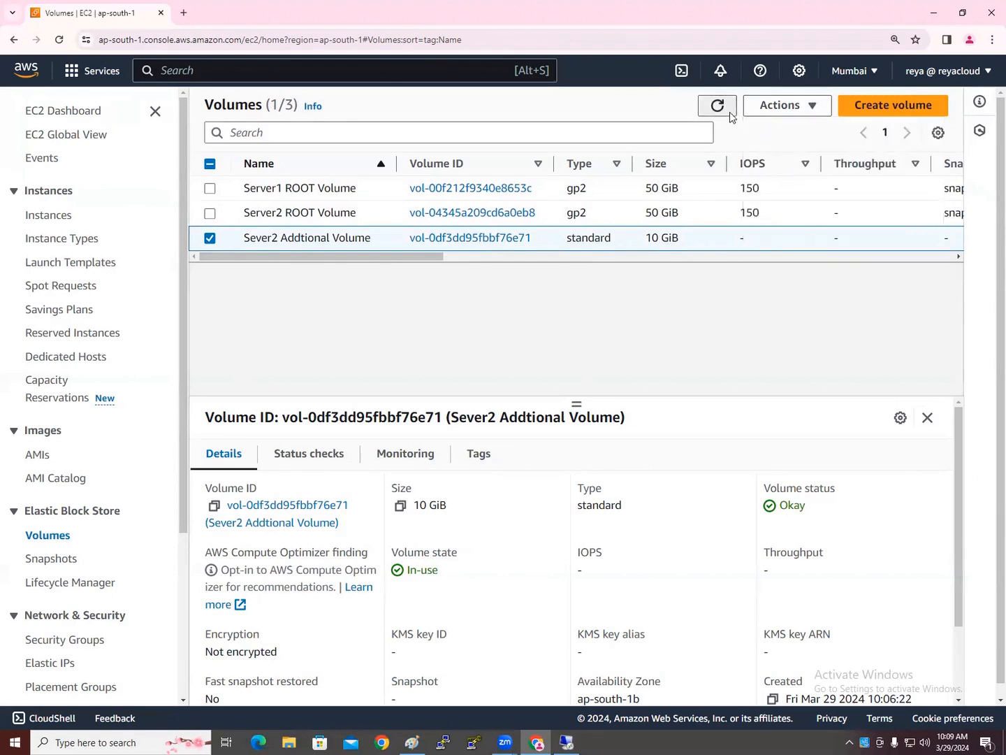
pyautogui.click(727, 109)
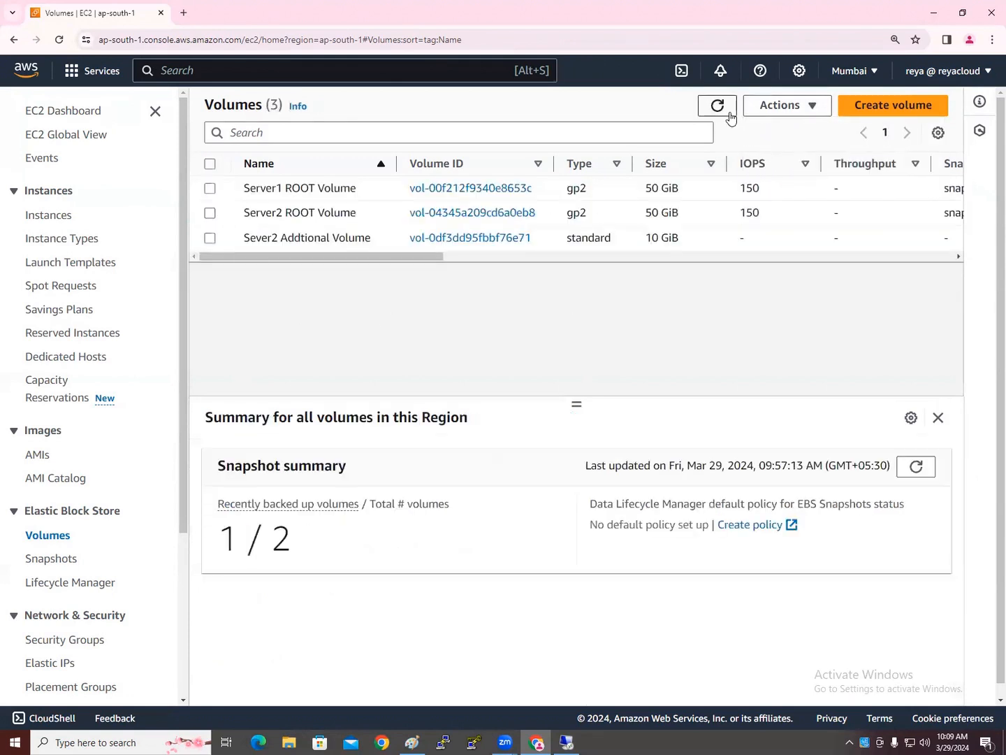
# Detach Sever2 Addtional Volume via Actions and refresh the list to check its state
pyautogui.click(212, 240)
pyautogui.click(807, 106)
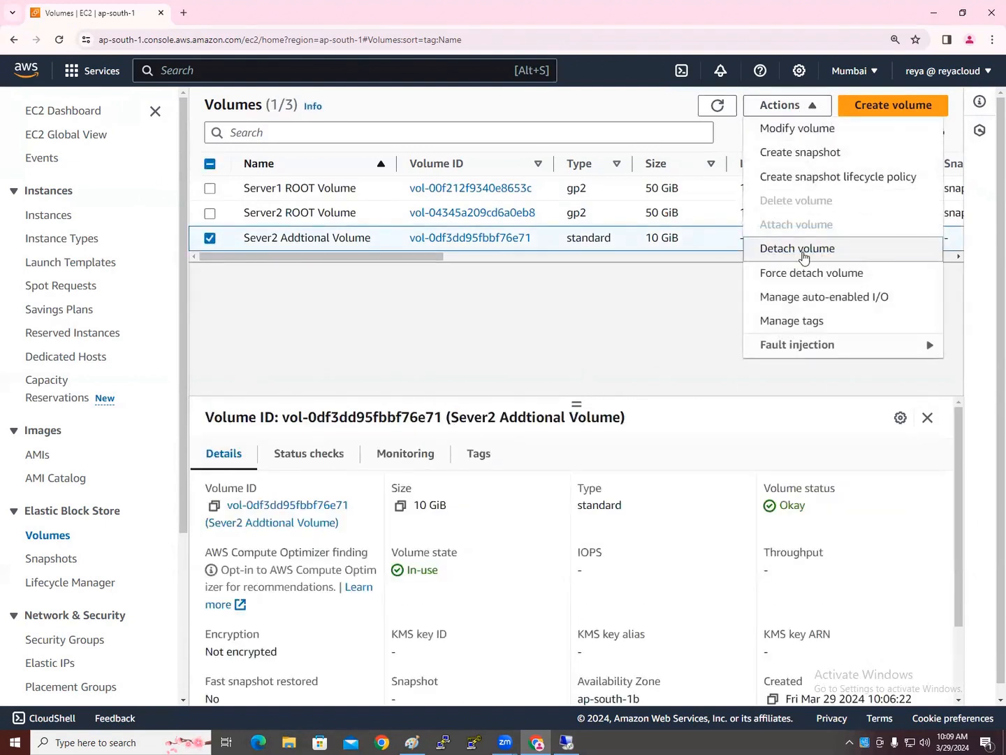
pyautogui.click(806, 250)
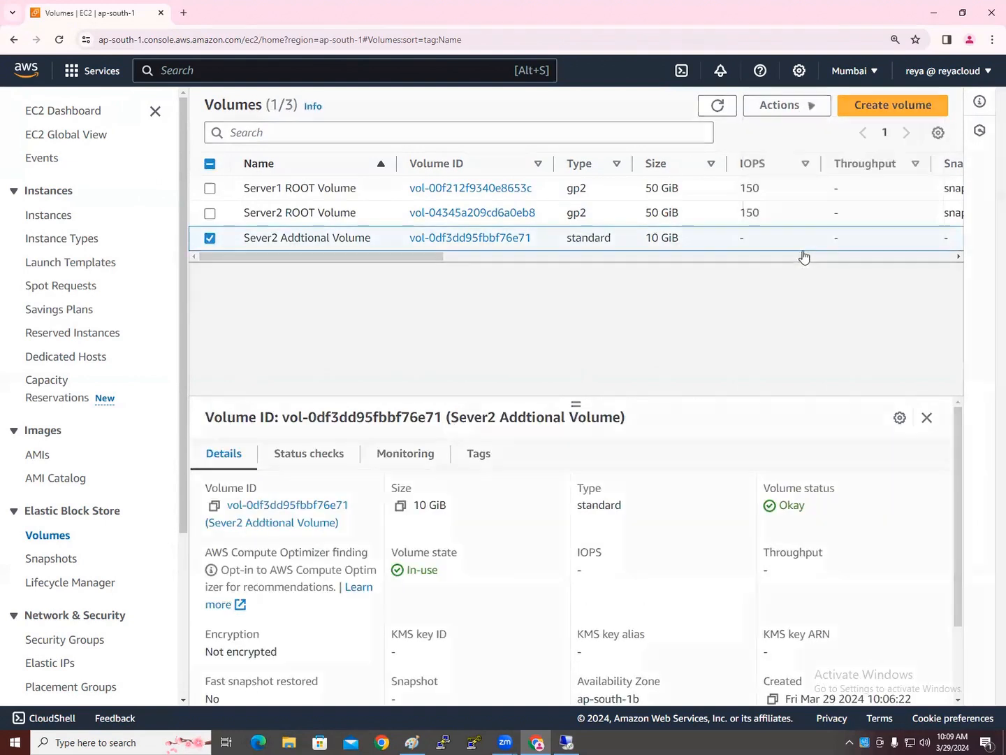
pyautogui.click(782, 469)
pyautogui.moveTo(424, 288); pyautogui.dragTo(661, 287)
pyautogui.click(720, 135)
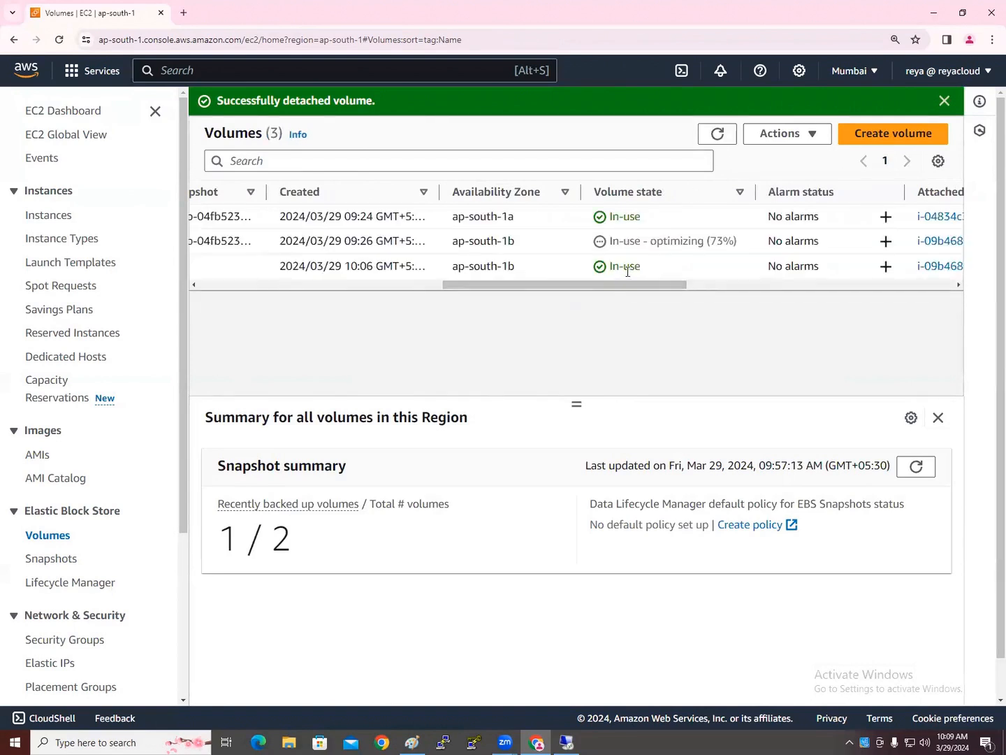
pyautogui.click(726, 137)
pyautogui.moveTo(623, 285); pyautogui.dragTo(338, 291)
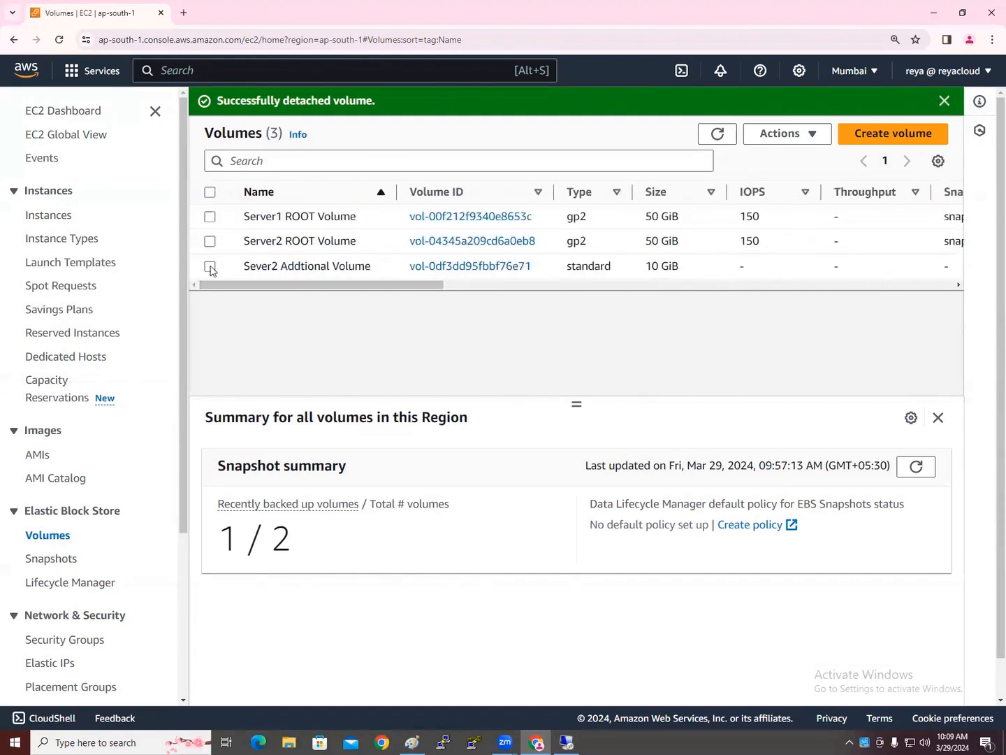
pyautogui.click(210, 266)
# Force detach the Sever2 Addtional Volume, confirming with 'detach', and refresh the volumes list
pyautogui.click(794, 136)
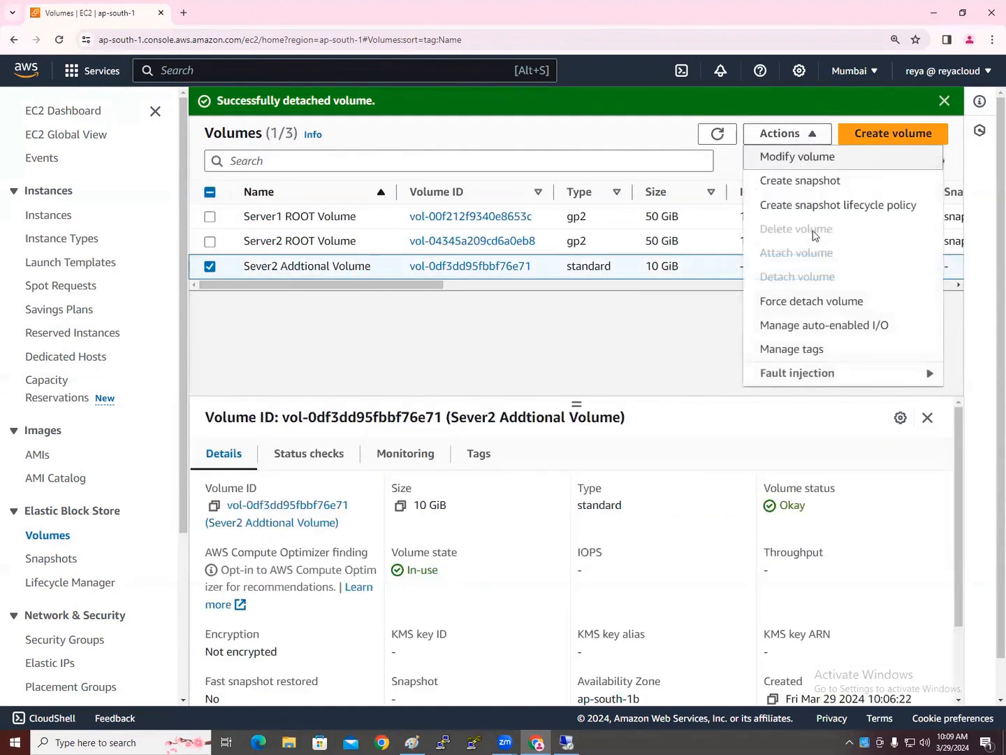
pyautogui.click(805, 301)
pyautogui.click(494, 460)
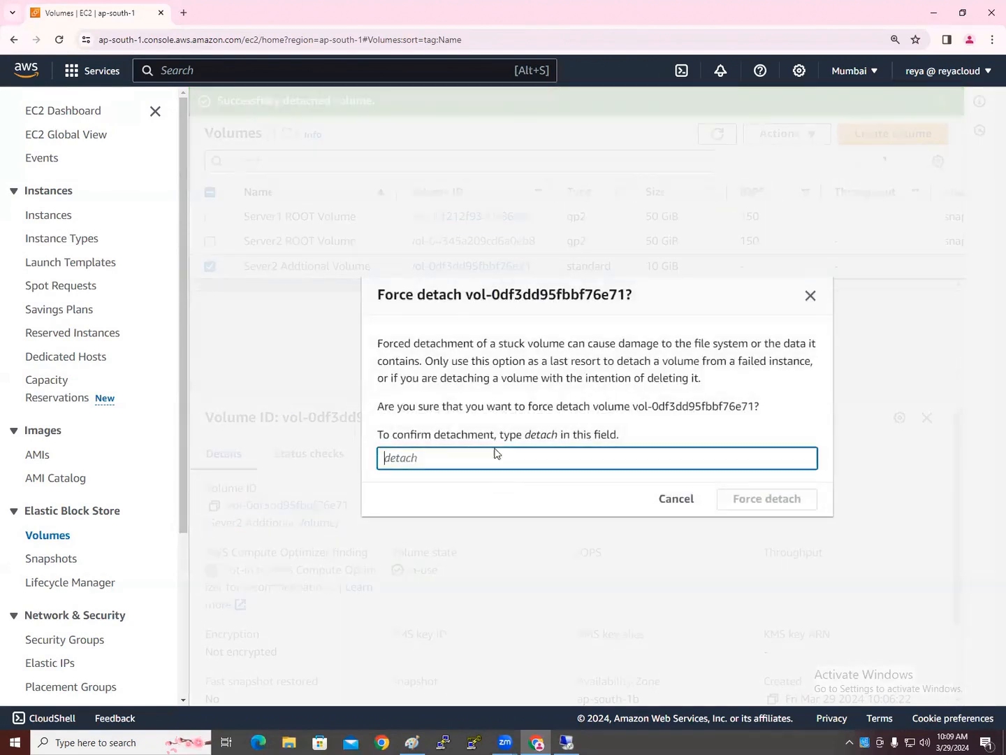
pyautogui.write('detach')
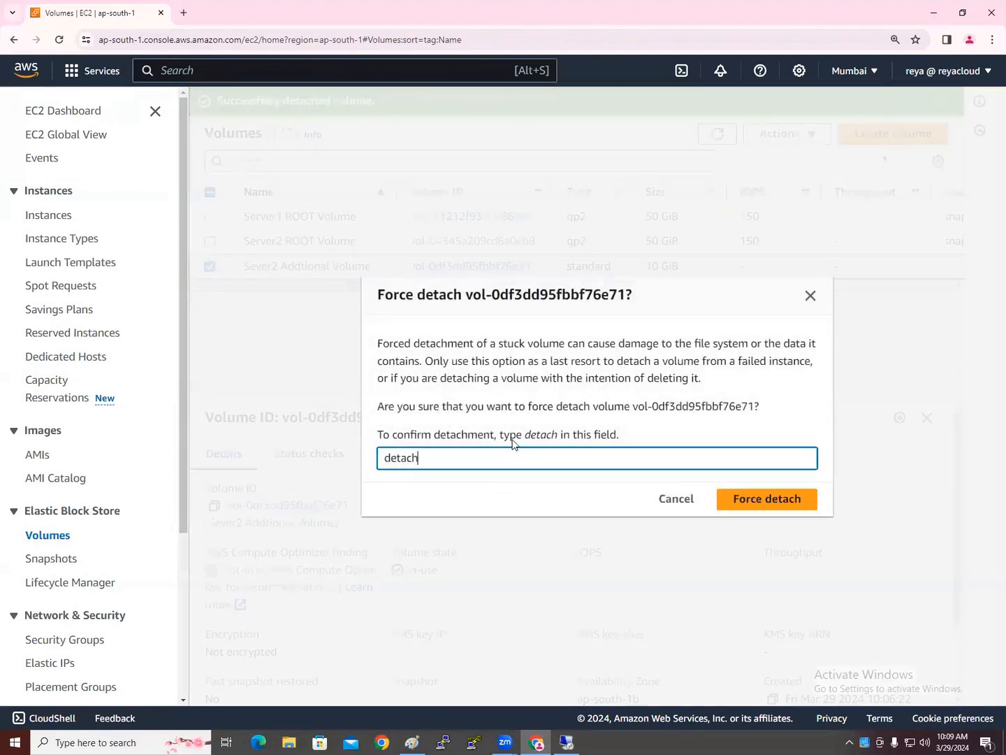
pyautogui.click(771, 500)
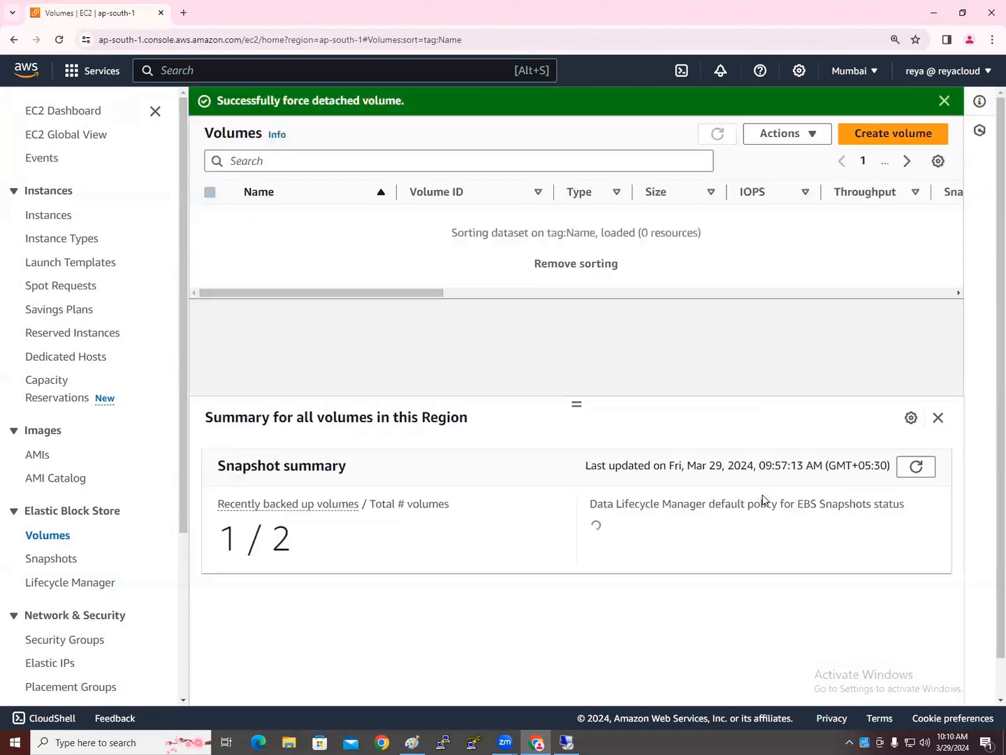
pyautogui.click(718, 134)
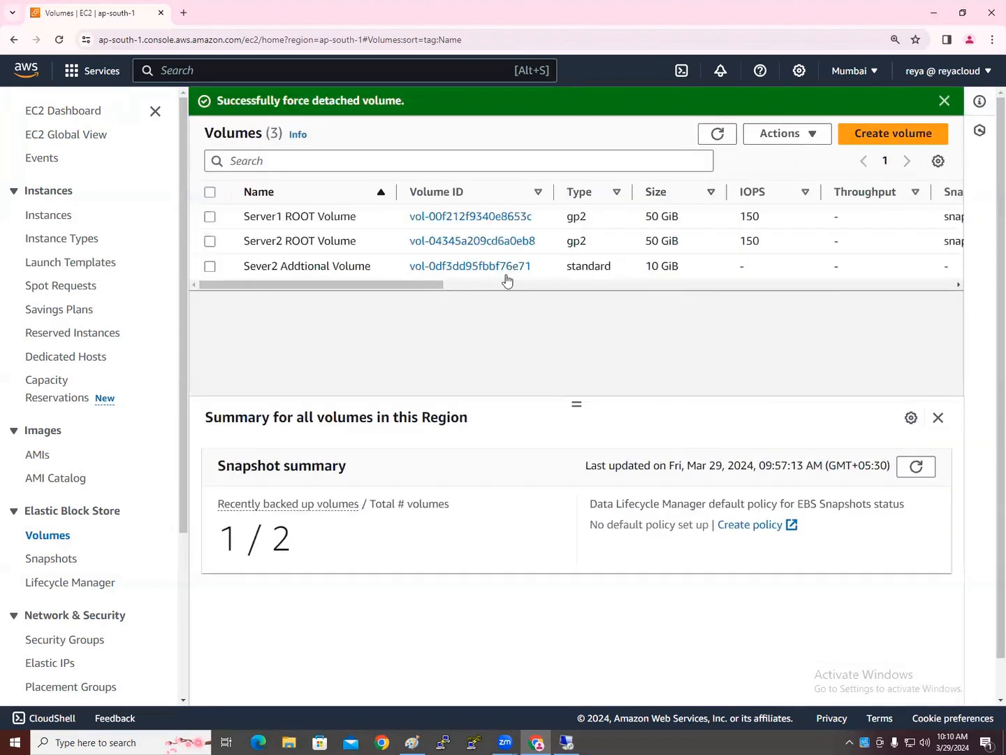
pyautogui.moveTo(432, 286); pyautogui.dragTo(290, 287)
pyautogui.click(715, 137)
pyautogui.moveTo(445, 292); pyautogui.dragTo(642, 288)
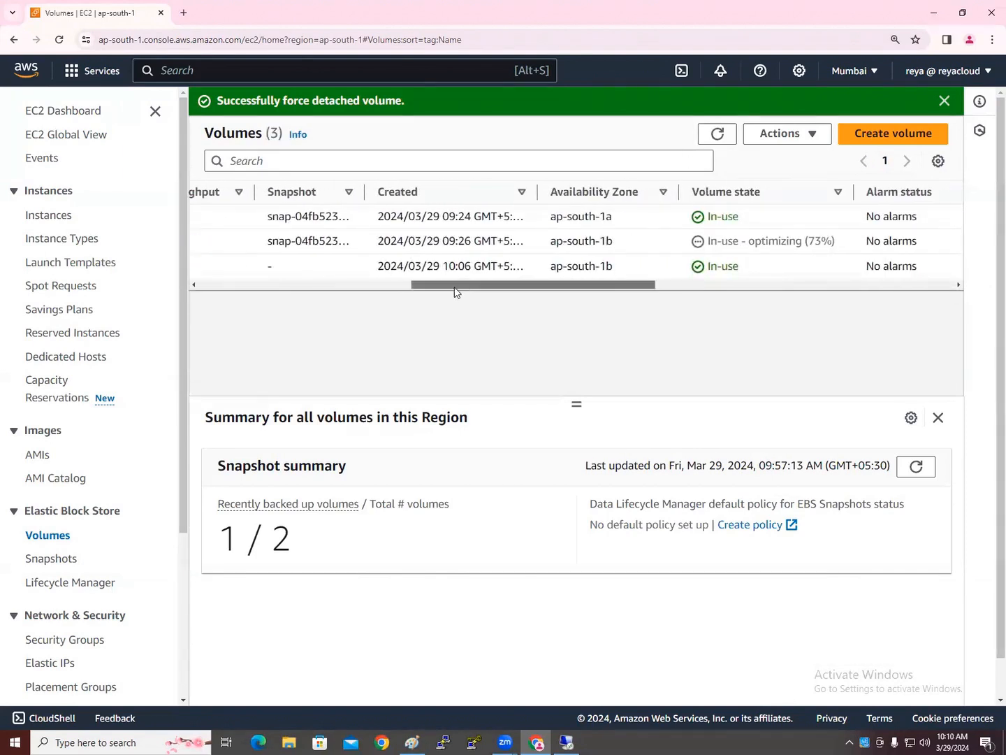
pyautogui.moveTo(455, 292); pyautogui.dragTo(207, 281)
# Reselect the Sever2 Addtional Volume, force-detach it again, and dismiss the resulting error
pyautogui.click(205, 267)
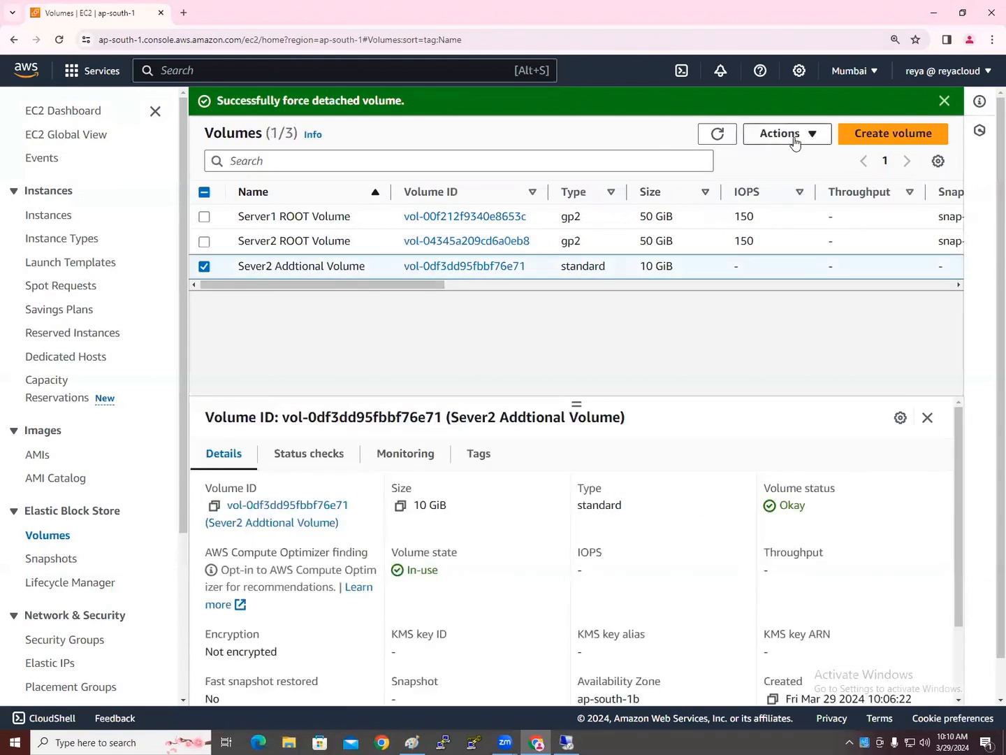
pyautogui.click(782, 135)
pyautogui.click(781, 304)
pyautogui.click(505, 459)
pyautogui.write('detach')
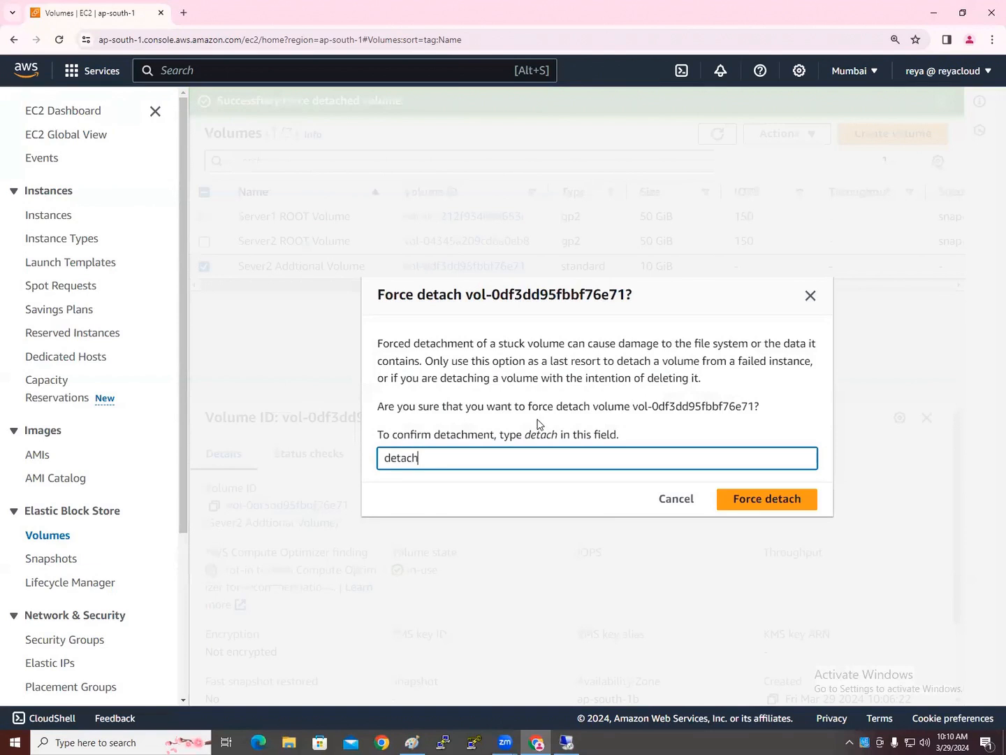
pyautogui.click(760, 501)
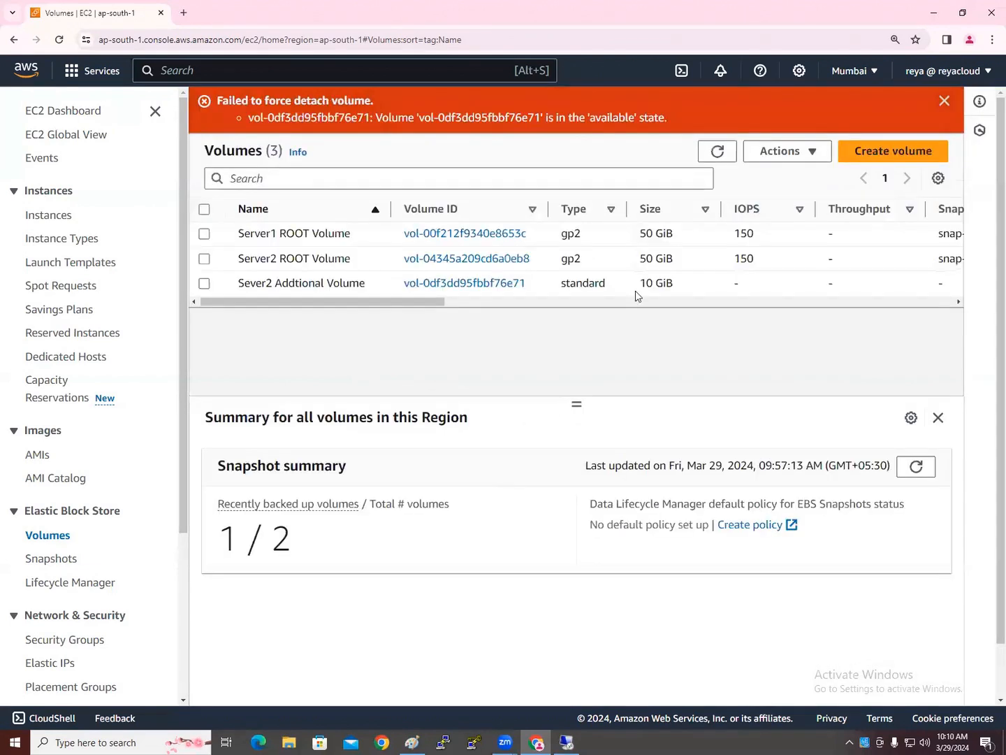
pyautogui.click(943, 102)
pyautogui.moveTo(411, 259); pyautogui.dragTo(622, 262)
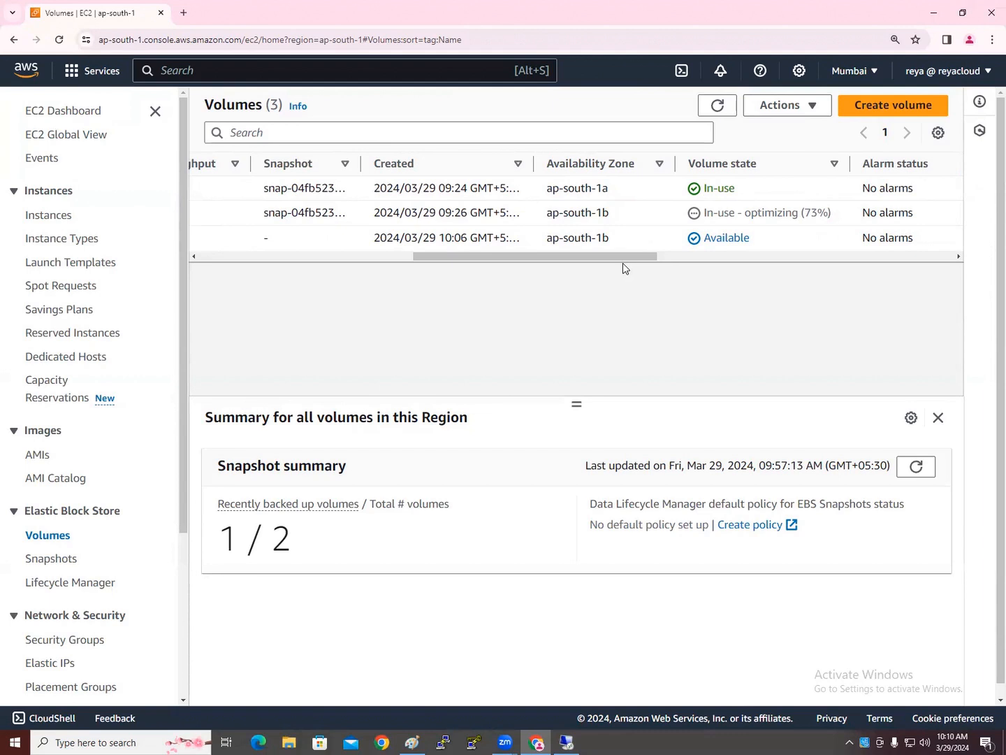
# Select the Server1 ROOT Volume and choose Create snapshot lifecycle policy from Actions
pyautogui.moveTo(607, 260); pyautogui.dragTo(305, 245)
pyautogui.click(807, 110)
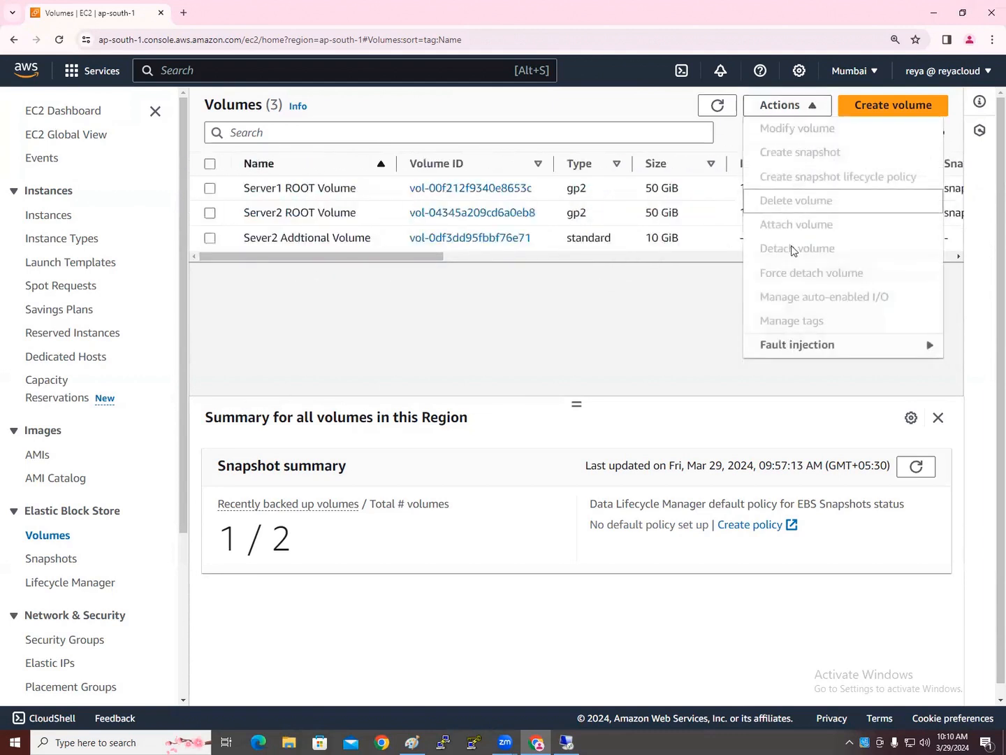
pyautogui.click(595, 335)
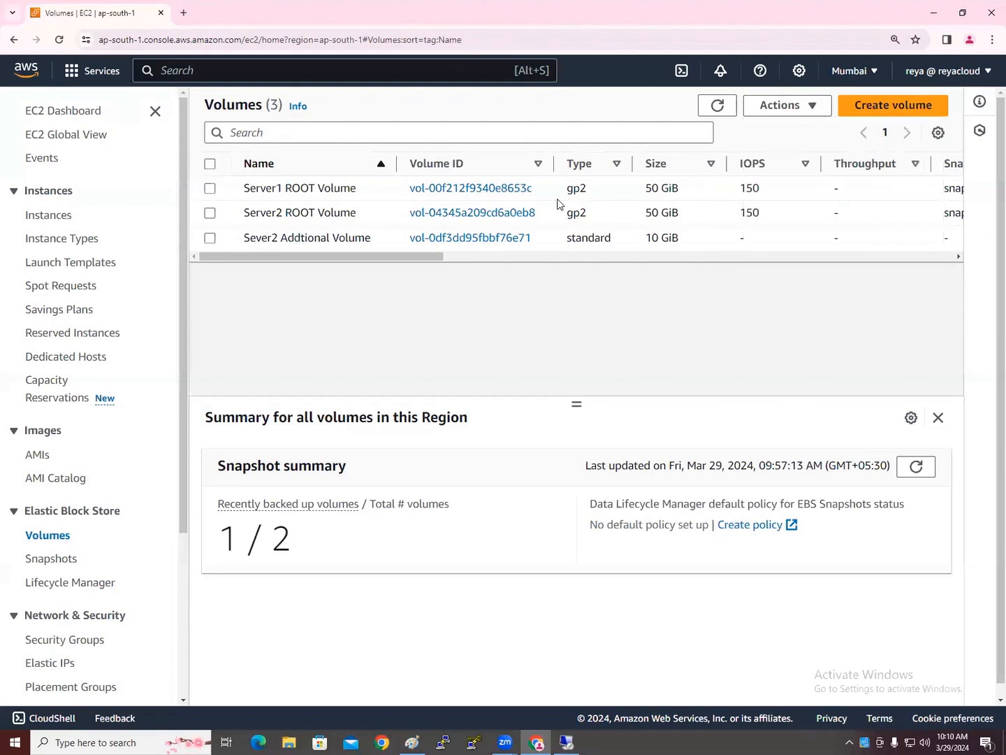
pyautogui.click(210, 188)
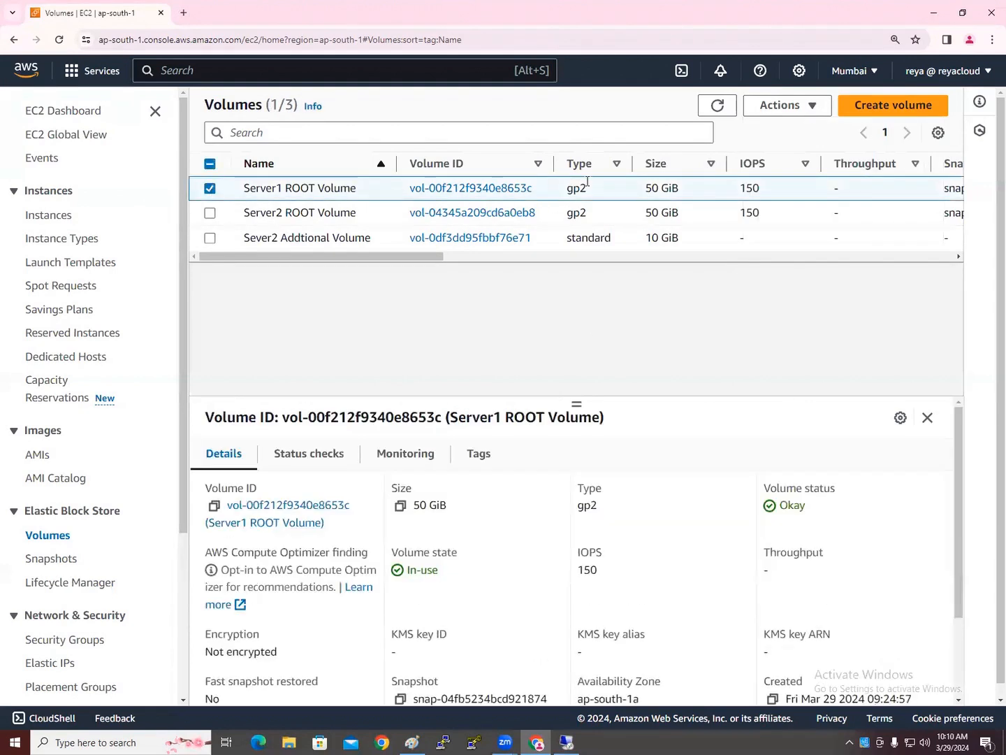
pyautogui.click(802, 107)
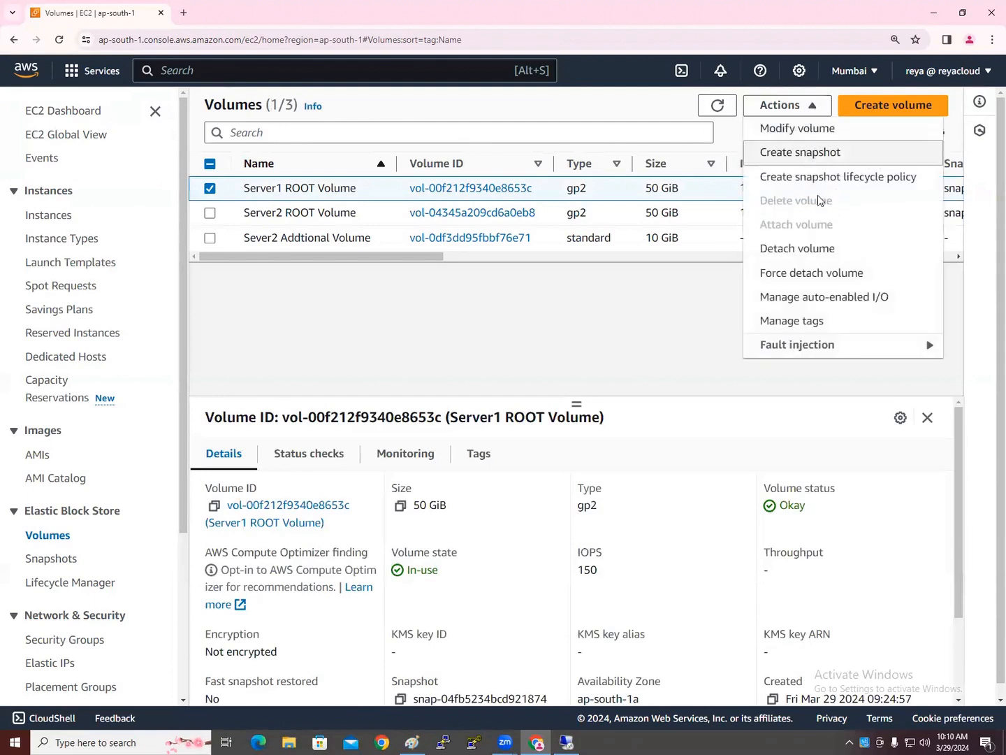
pyautogui.click(563, 316)
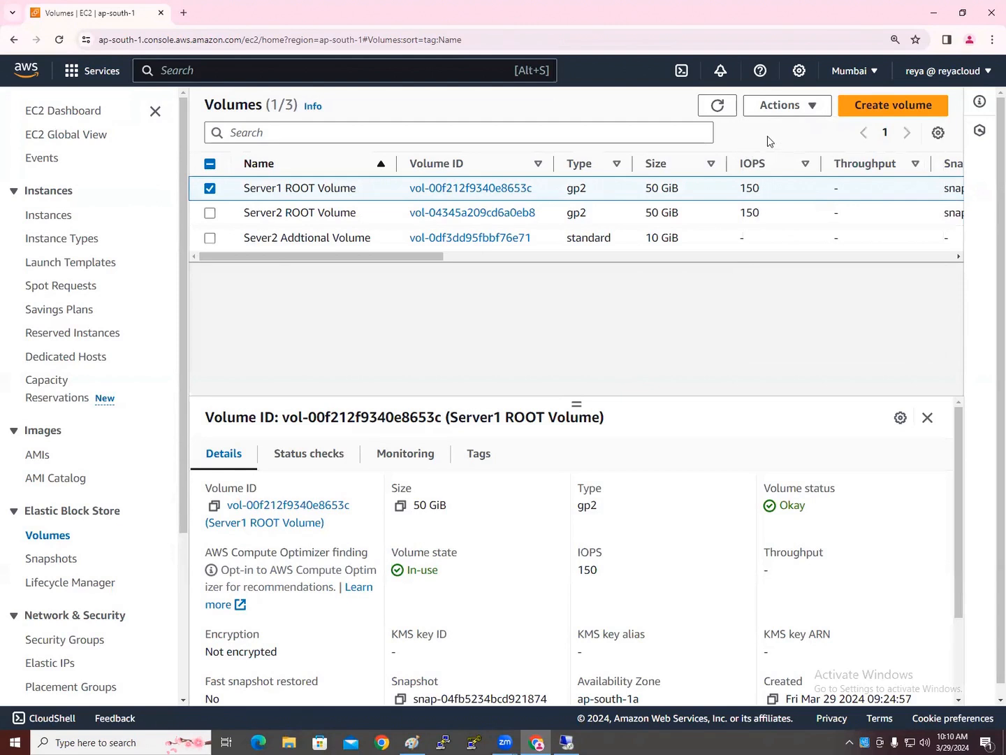
pyautogui.click(795, 106)
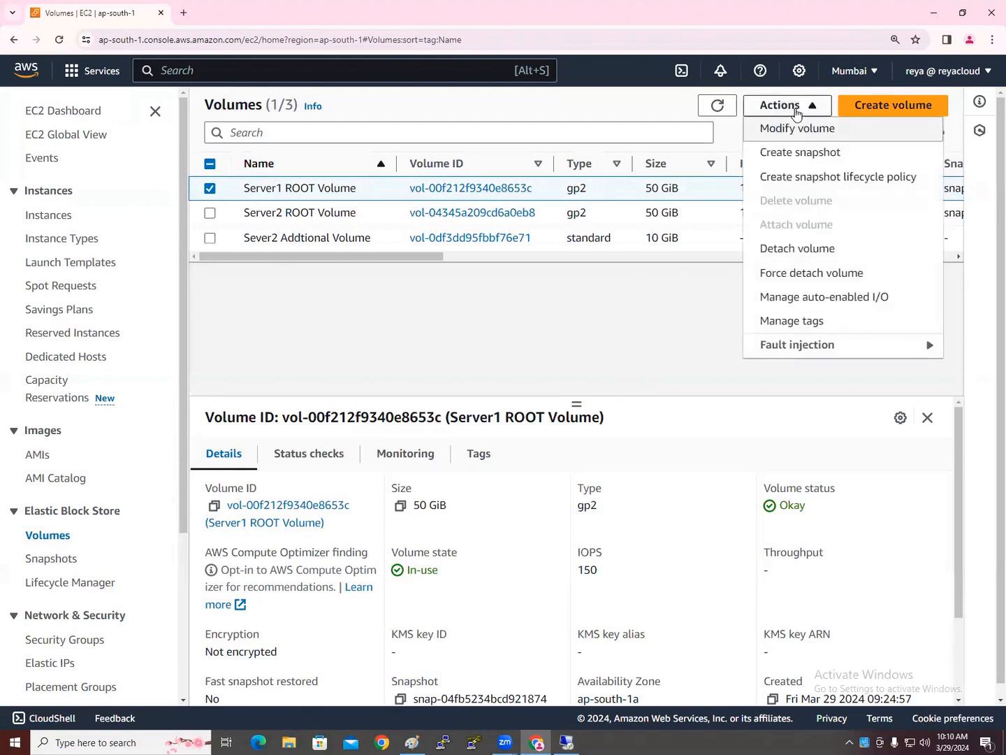
pyautogui.click(801, 180)
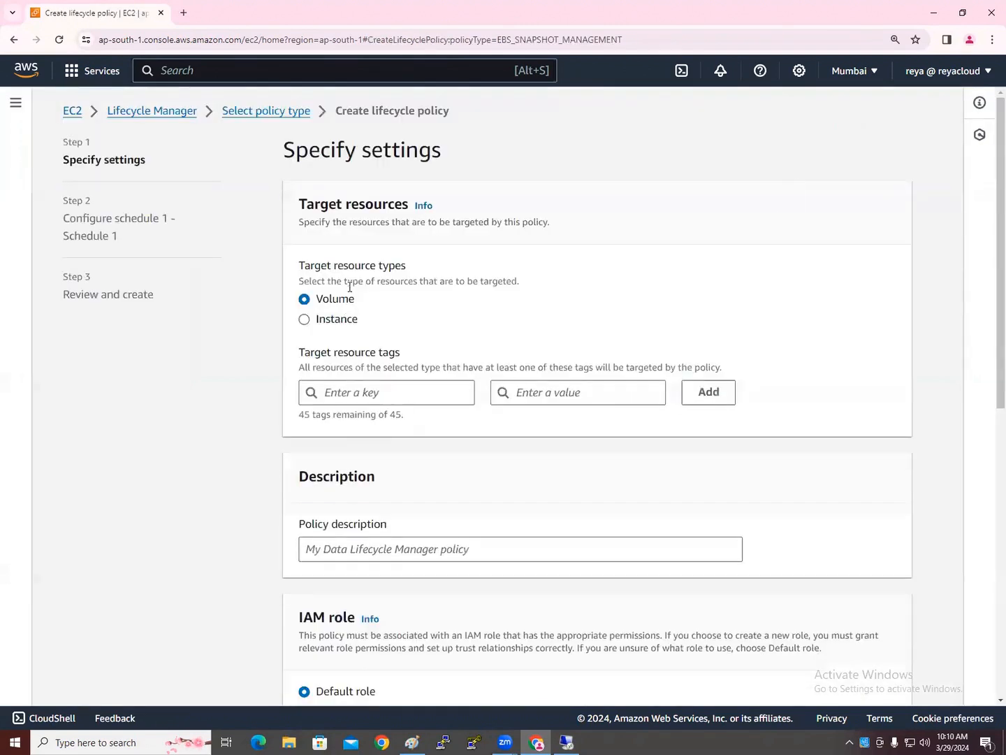
pyautogui.moveTo(286, 151); pyautogui.dragTo(442, 154)
pyautogui.moveTo(307, 207); pyautogui.dragTo(342, 206)
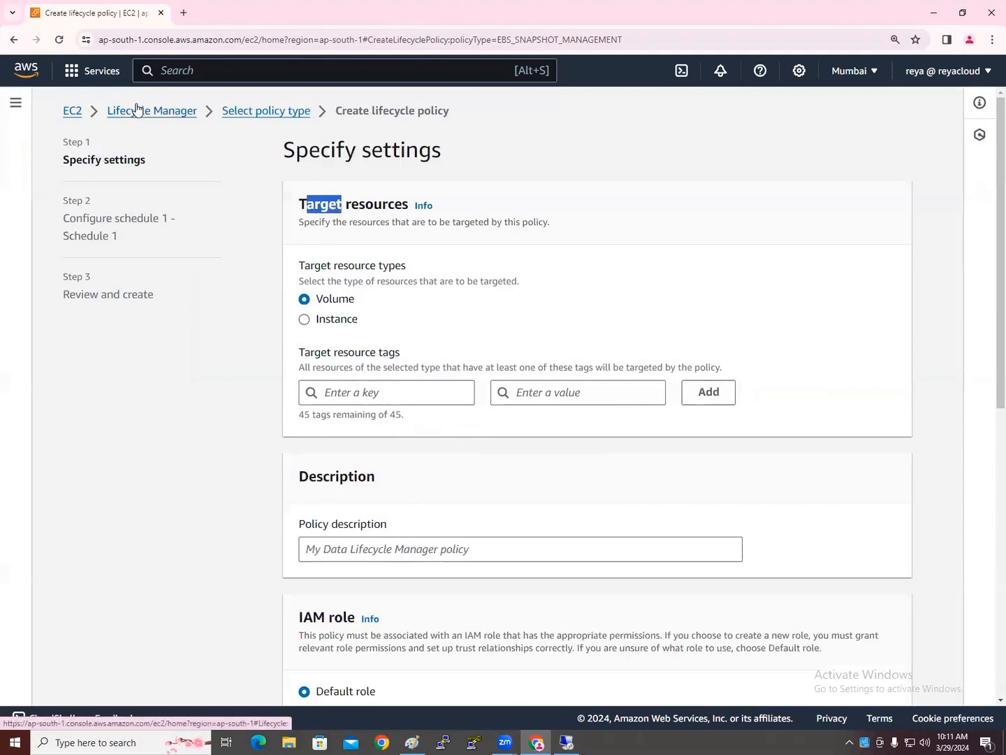
pyautogui.click(15, 103)
pyautogui.scroll(-2, 59, 434)
pyautogui.click(64, 396)
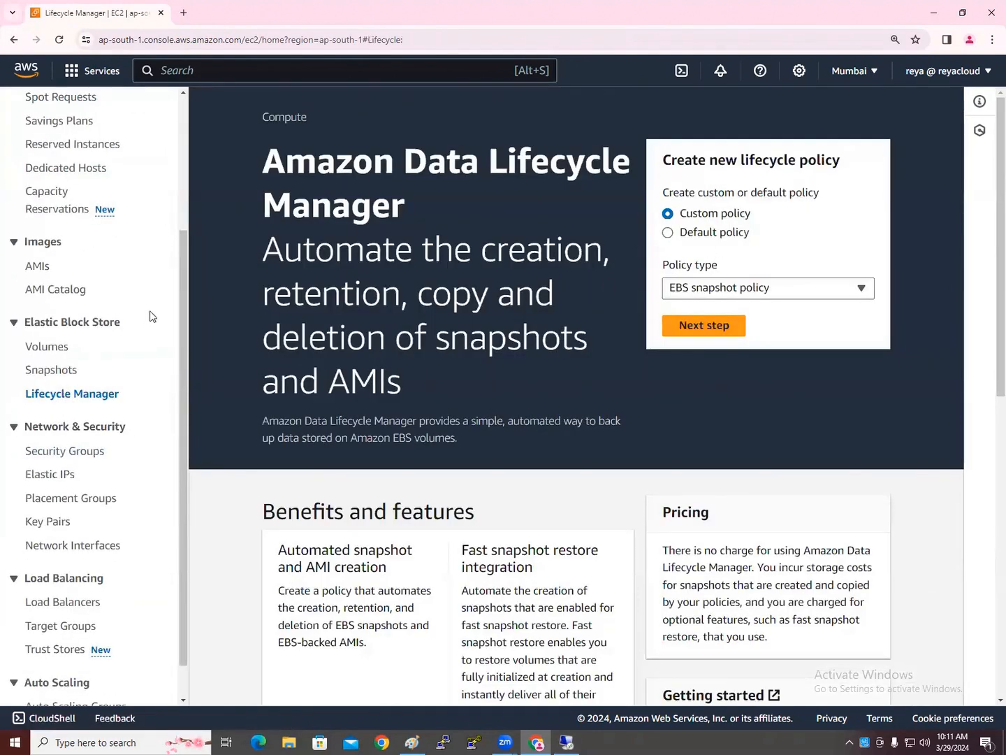
pyautogui.click(732, 290)
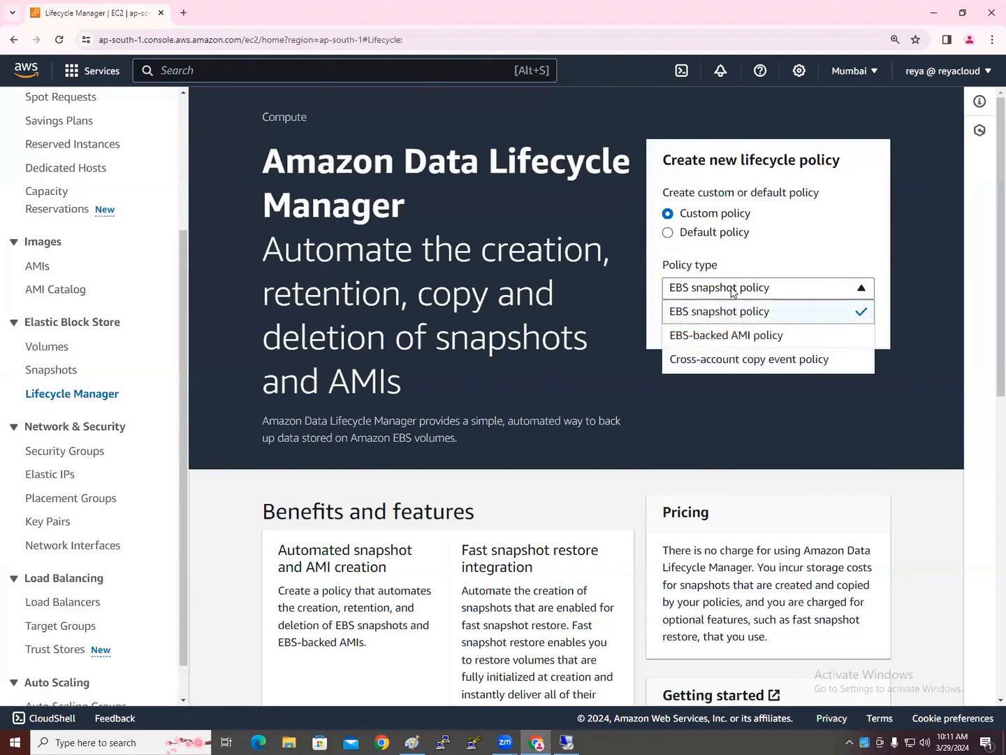
pyautogui.click(463, 336)
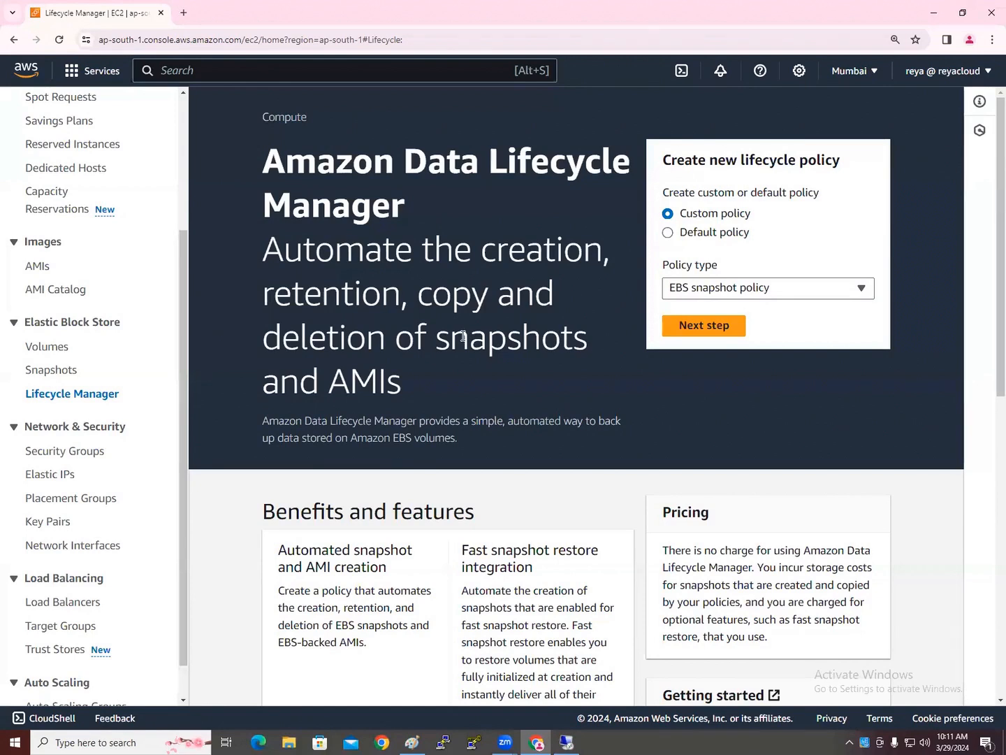
pyautogui.click(63, 351)
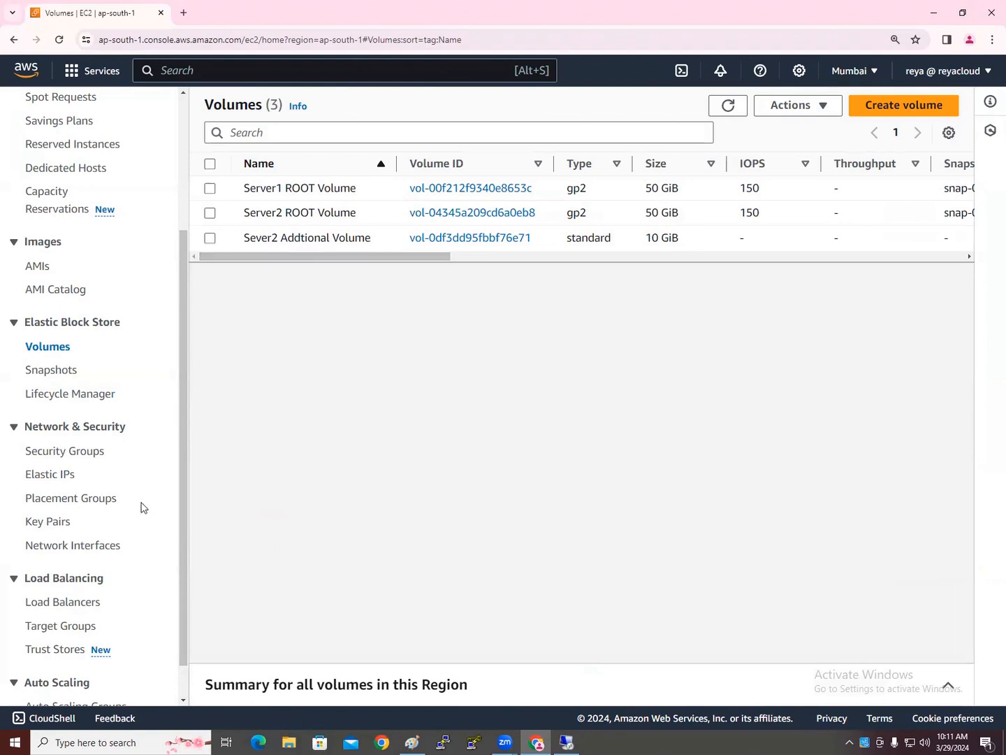
pyautogui.click(80, 401)
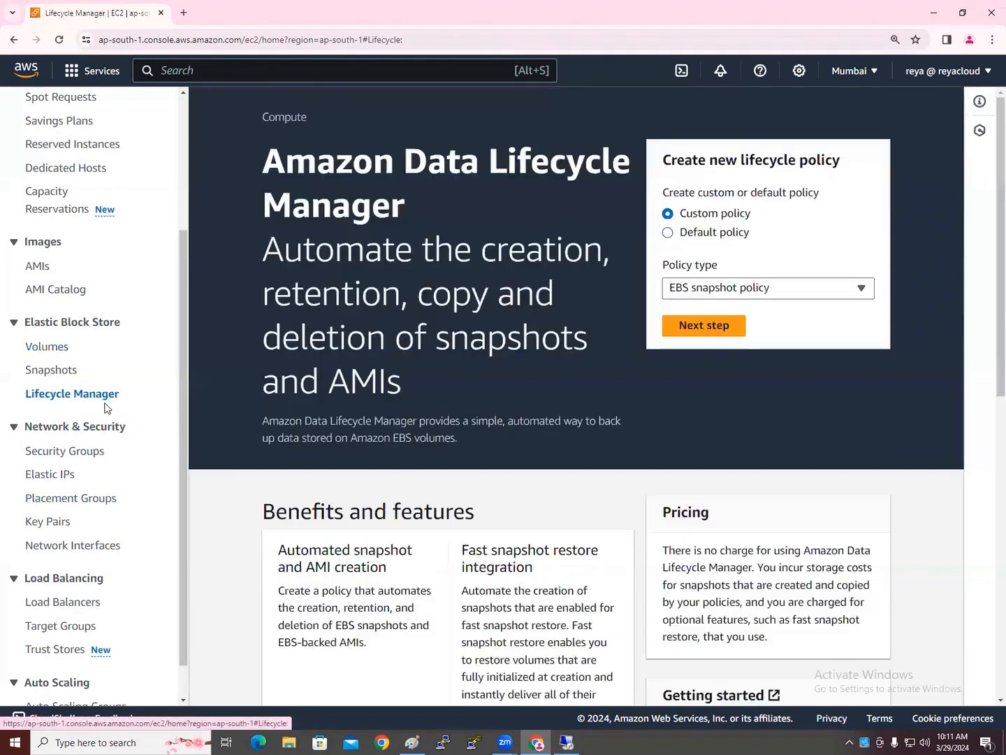
pyautogui.click(746, 288)
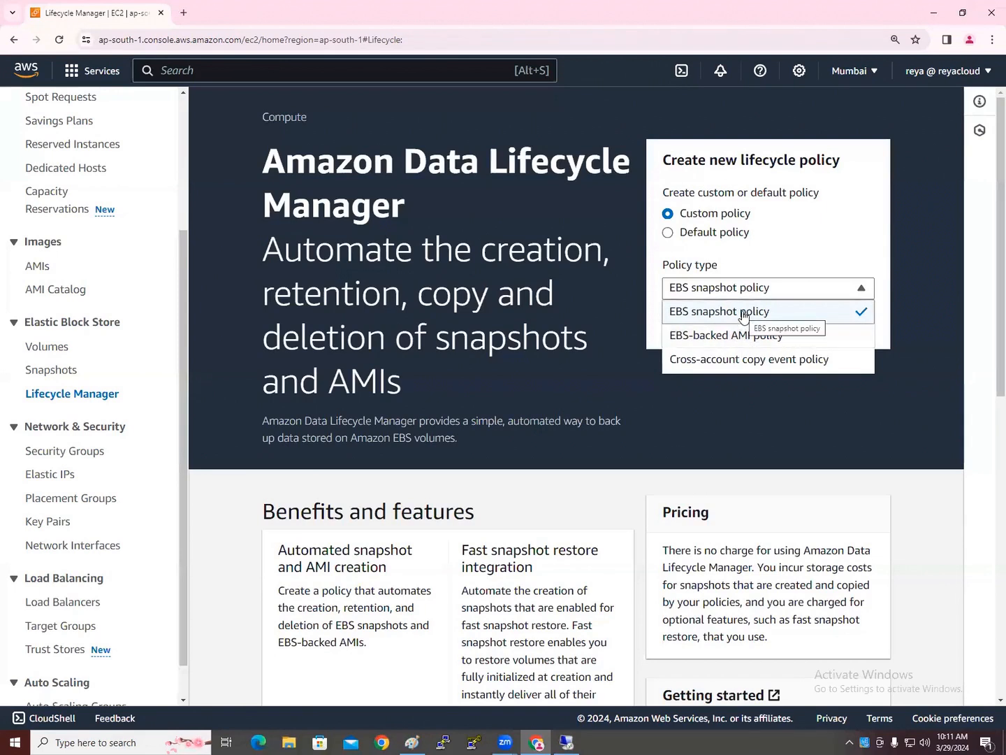
pyautogui.click(743, 316)
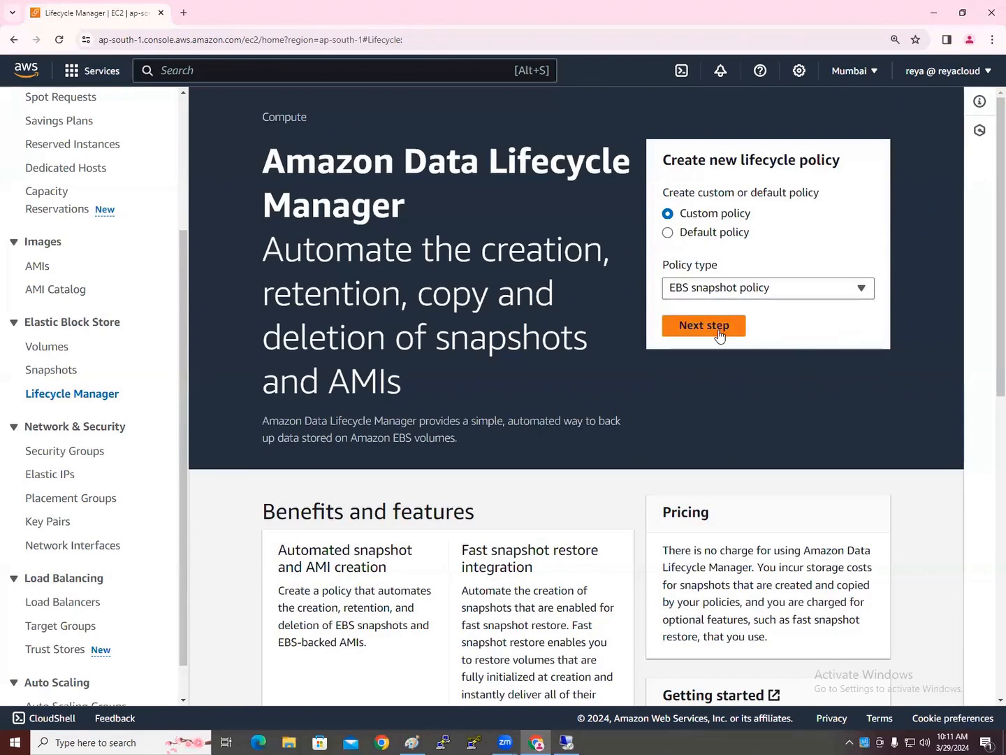
# Start a custom EBS snapshot policy with Volume as the target resource type
pyautogui.click(720, 333)
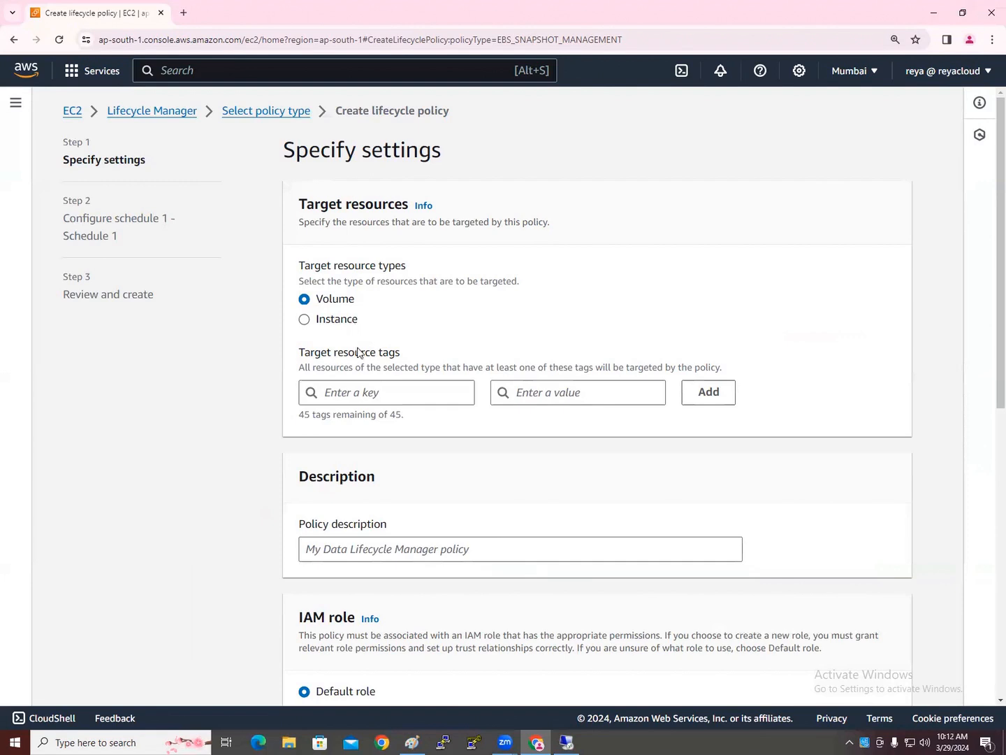
pyautogui.click(341, 318)
pyautogui.click(340, 299)
# Check the target tag key suggestions, find no backup key, and return to the EC2 Dashboard
pyautogui.click(369, 393)
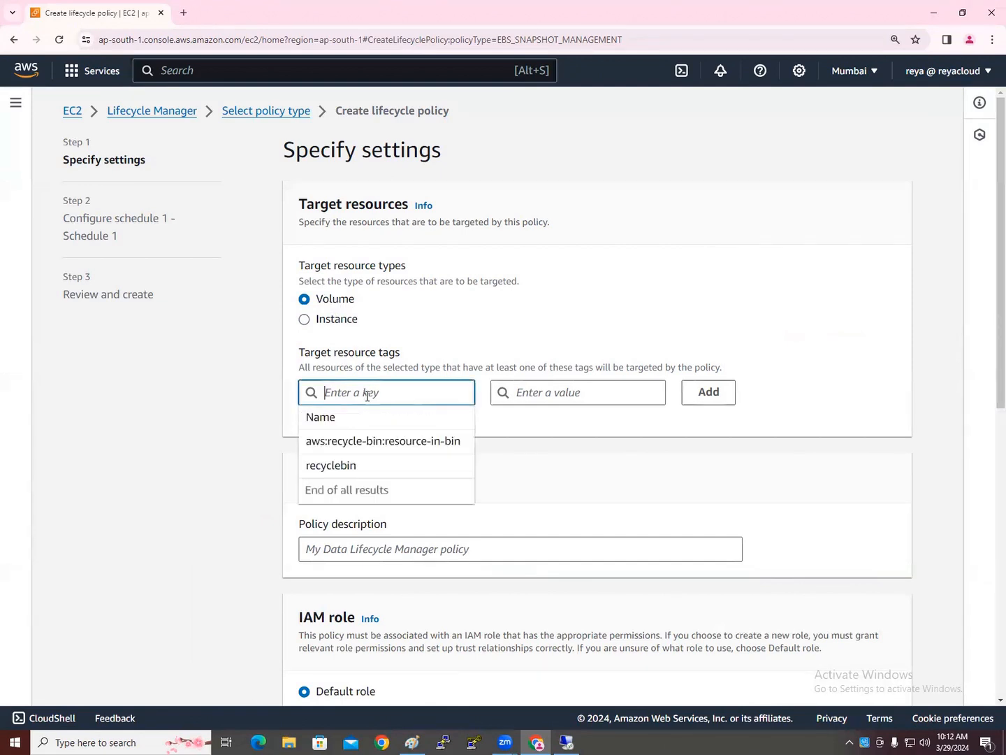
pyautogui.click(192, 459)
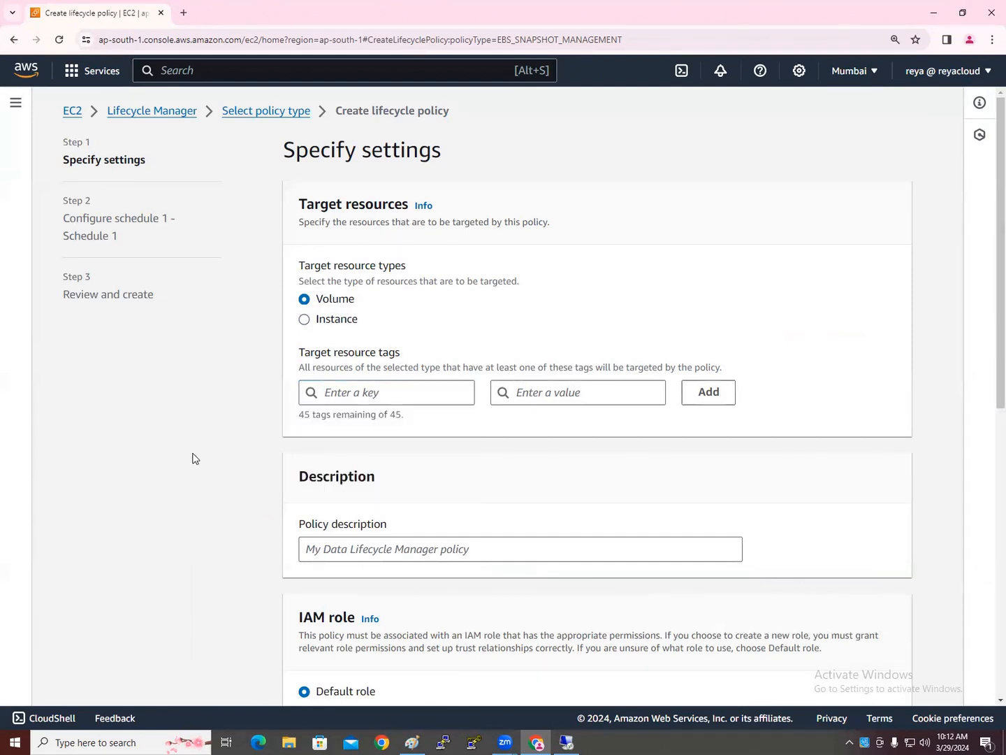
pyautogui.click(396, 387)
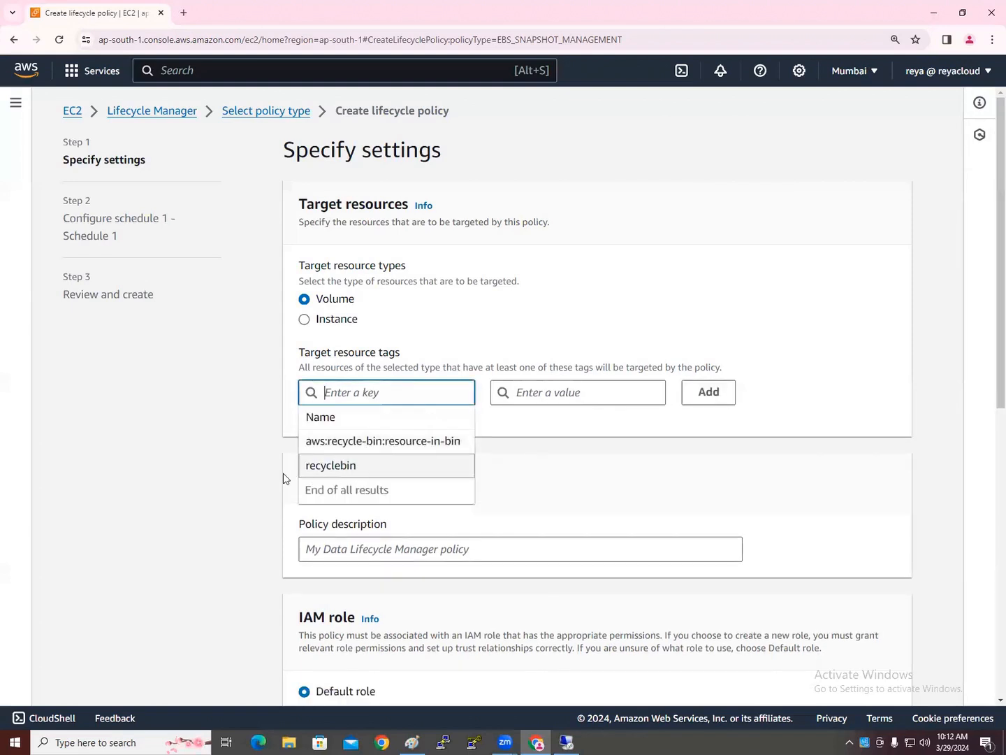
pyautogui.click(171, 482)
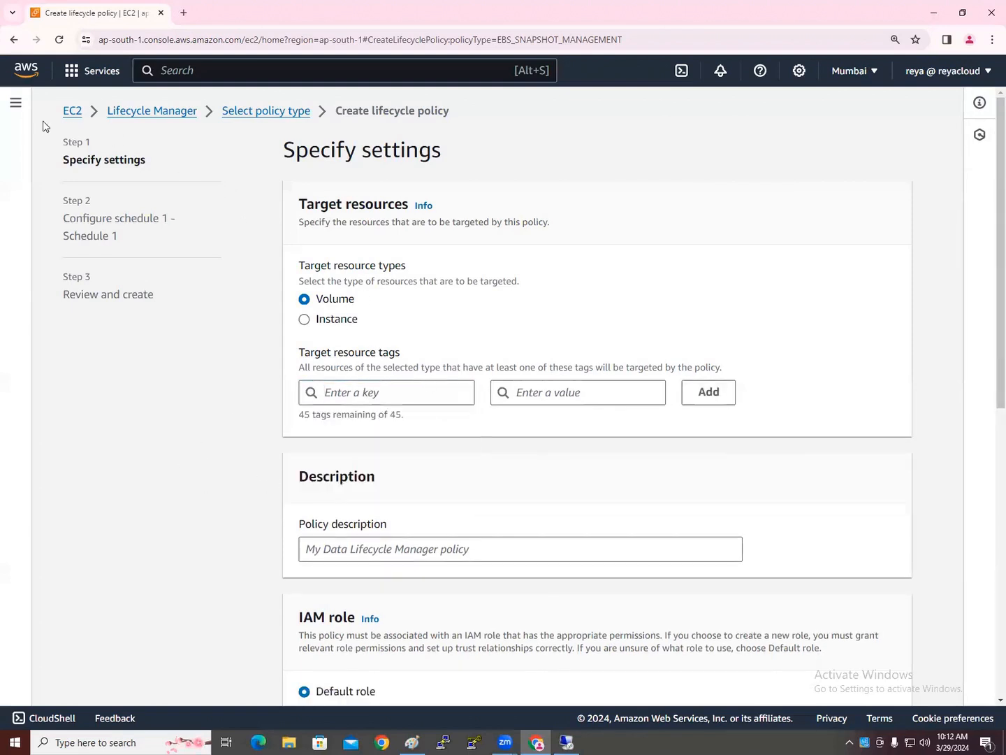
pyautogui.click(68, 115)
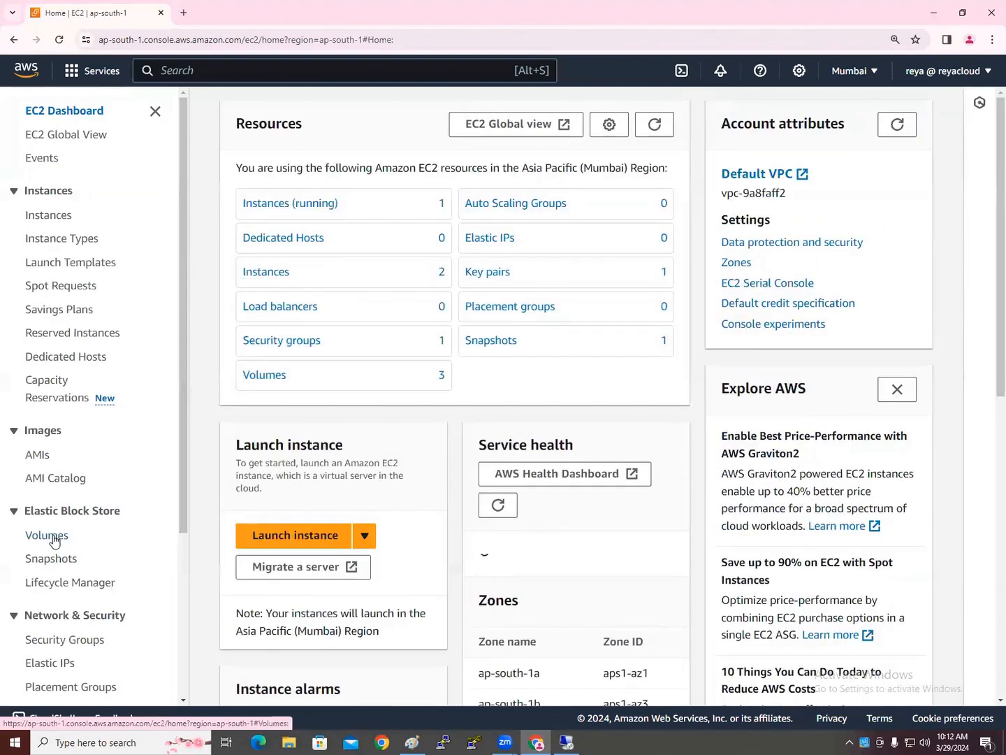
# Add the tag backup = yes to the Sever2 Addtional Volume, then reopen Lifecycle Manager
pyautogui.click(53, 538)
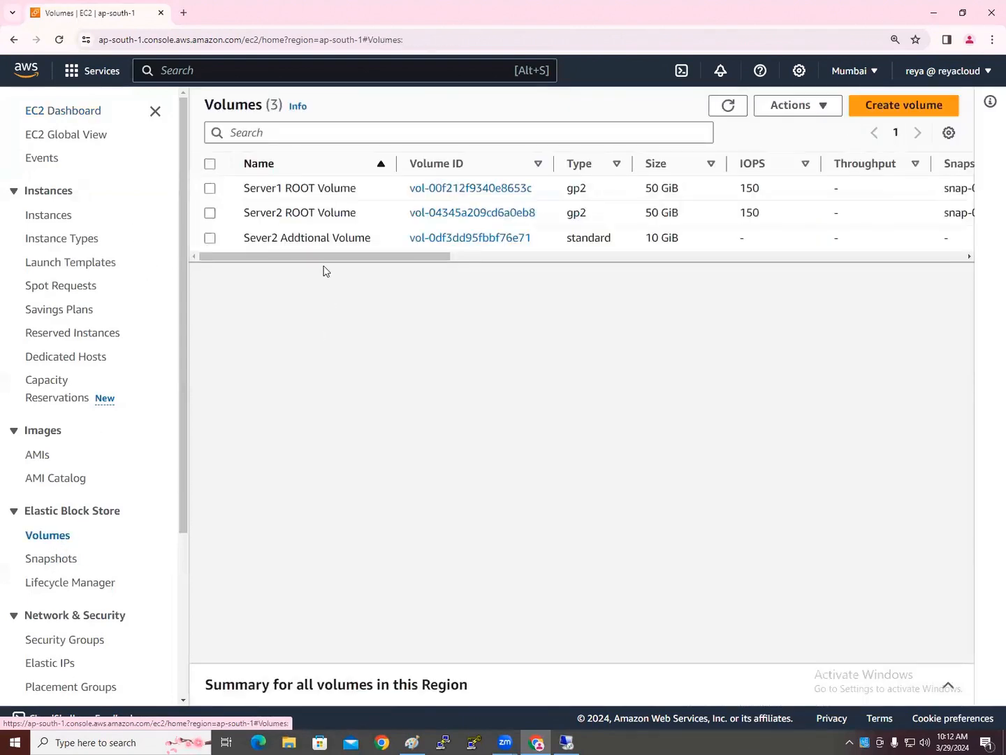
pyautogui.click(209, 238)
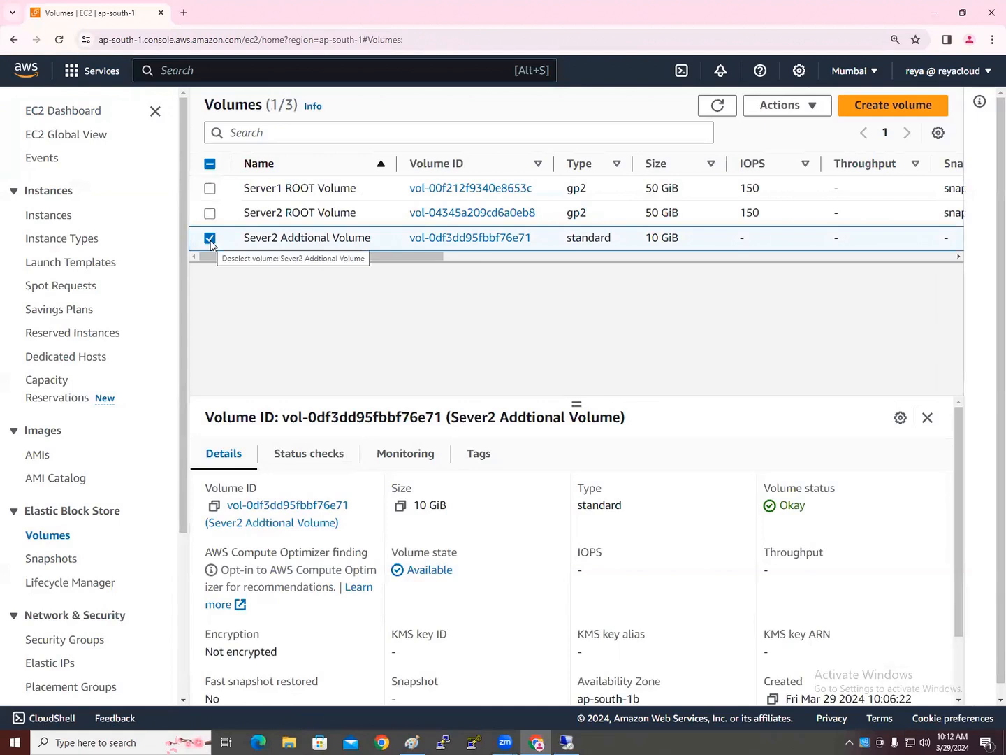
pyautogui.click(488, 458)
pyautogui.click(886, 500)
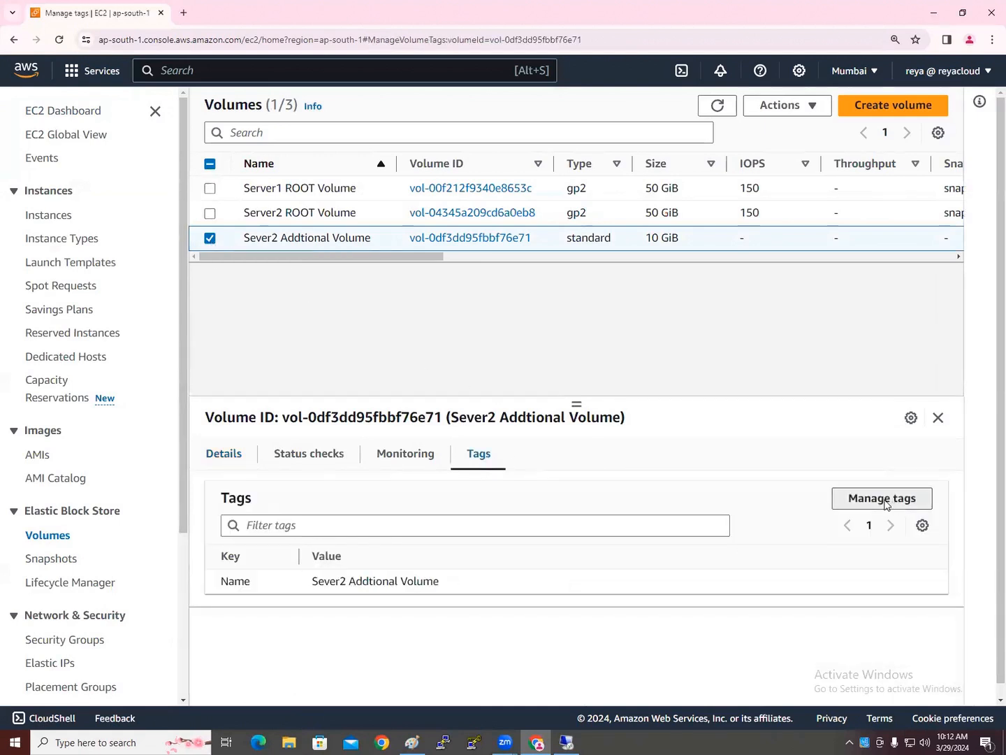
pyautogui.click(120, 298)
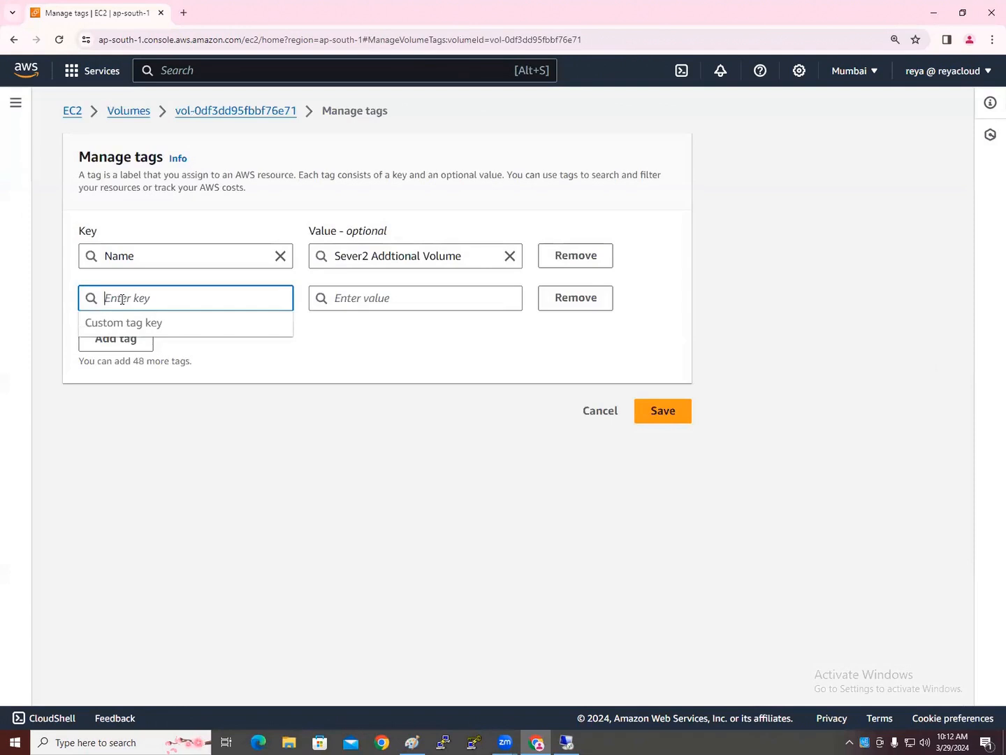
pyautogui.write('backup')
pyautogui.press('Tab')
pyautogui.write('yes')
pyautogui.click(171, 420)
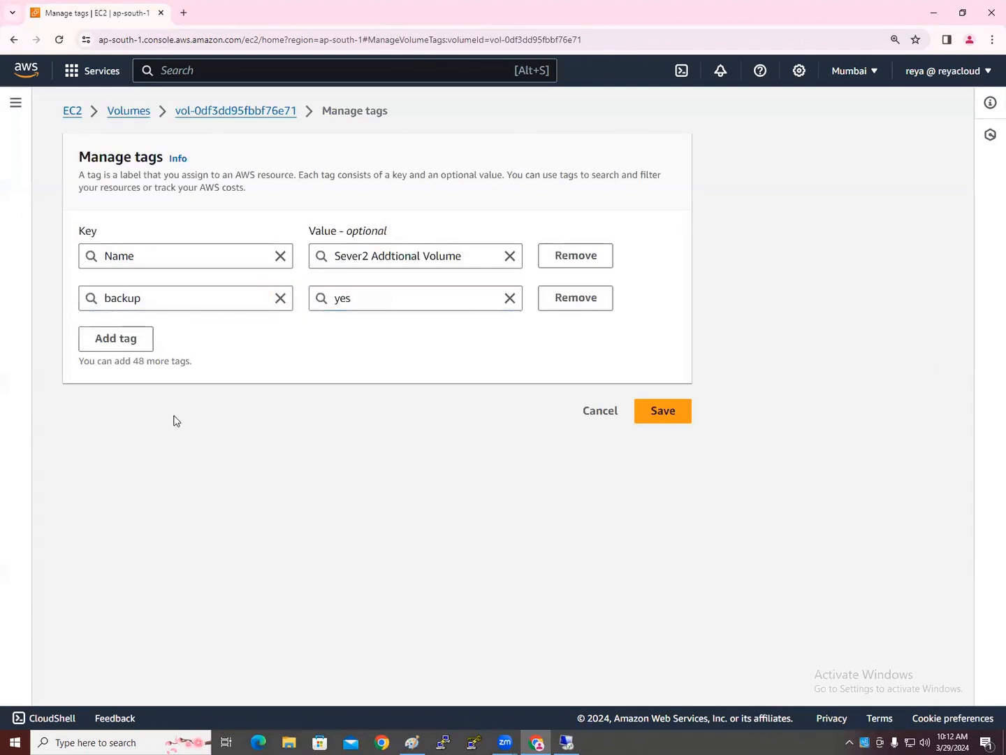
pyautogui.click(663, 412)
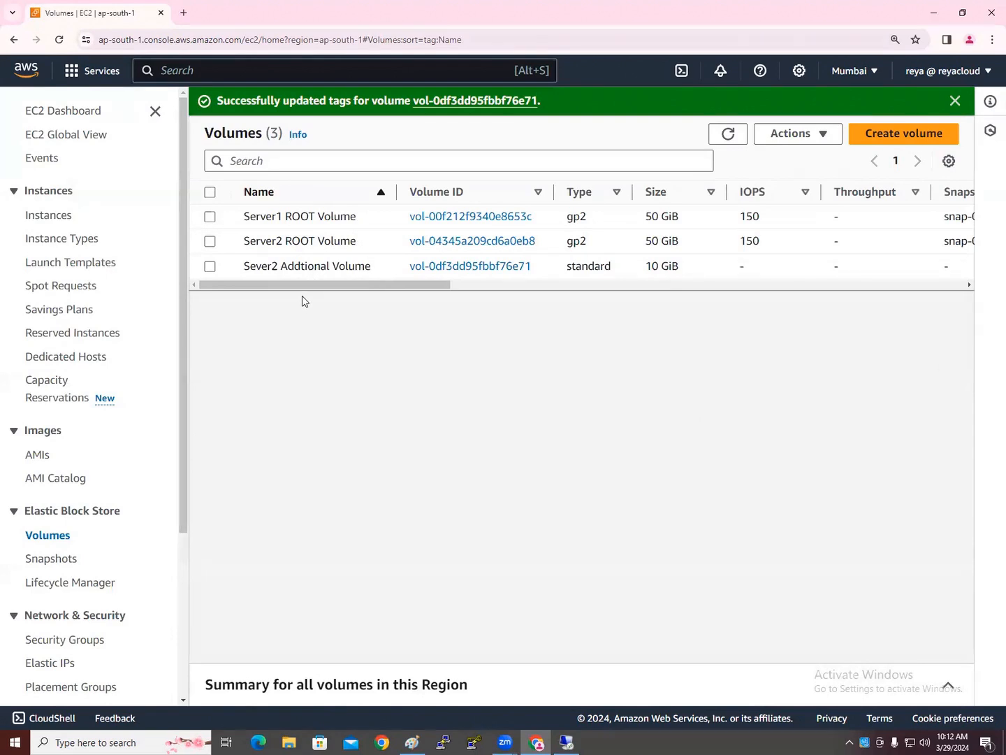
pyautogui.scroll(-3, 122, 517)
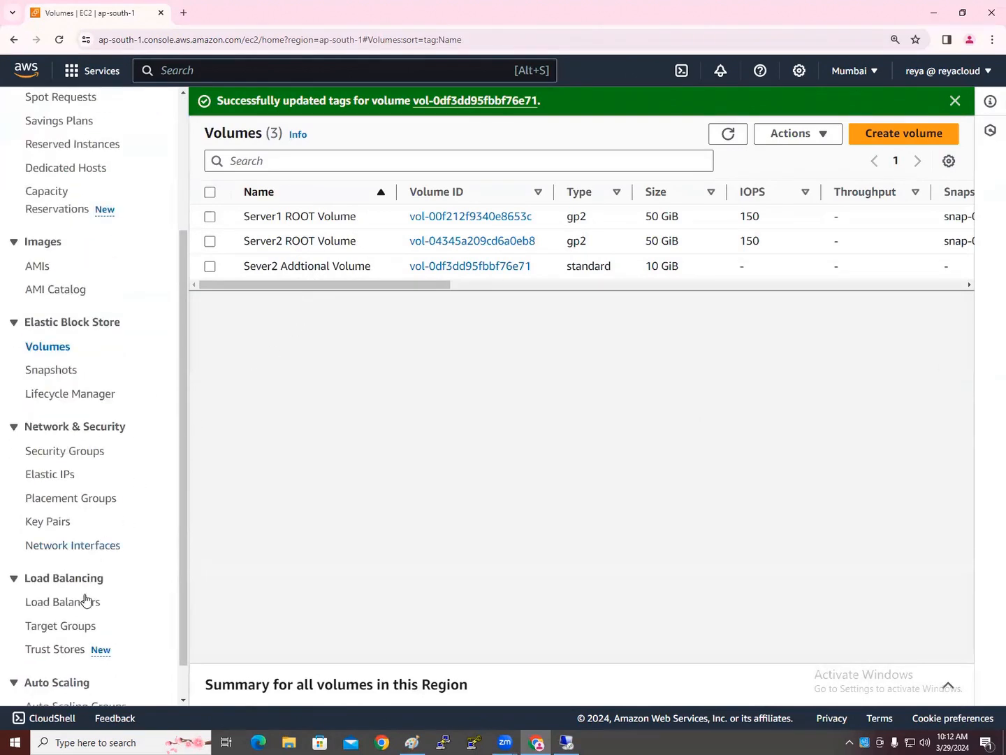
pyautogui.click(74, 395)
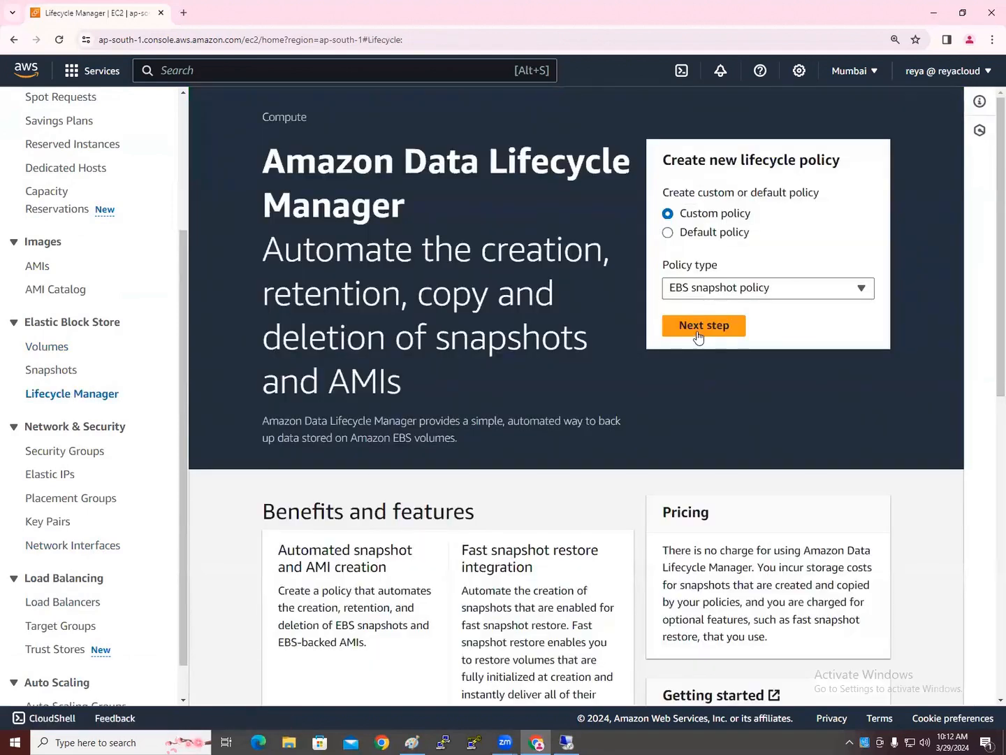
# Start a custom EBS snapshot policy and add backup = yes as its target tag
pyautogui.click(698, 326)
pyautogui.click(383, 386)
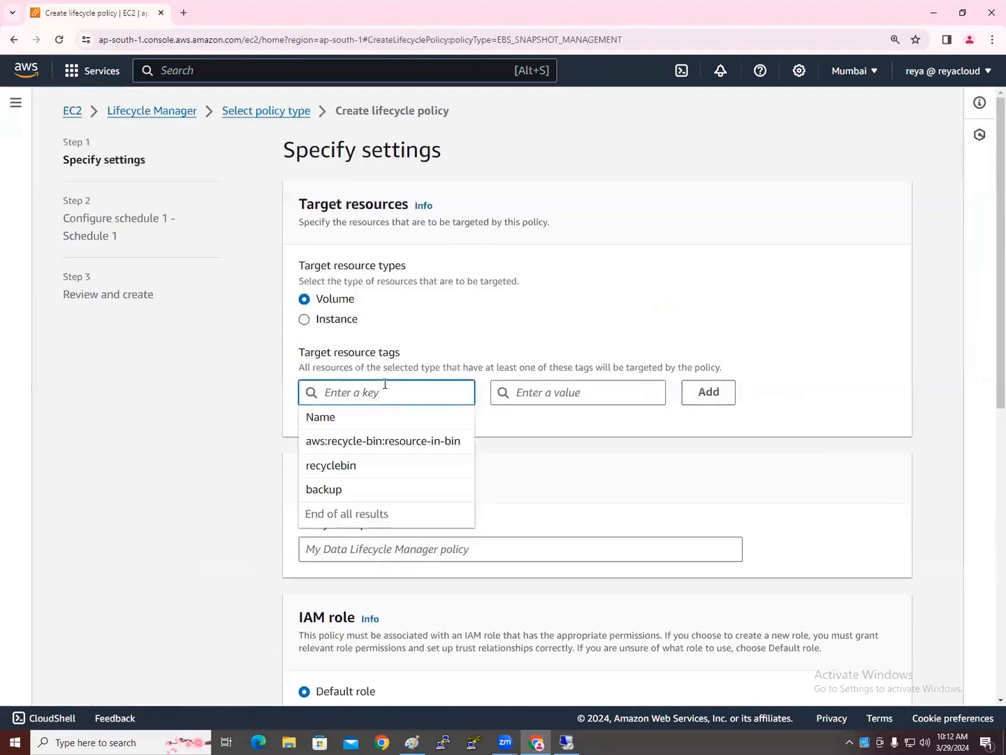
pyautogui.click(377, 493)
pyautogui.click(536, 393)
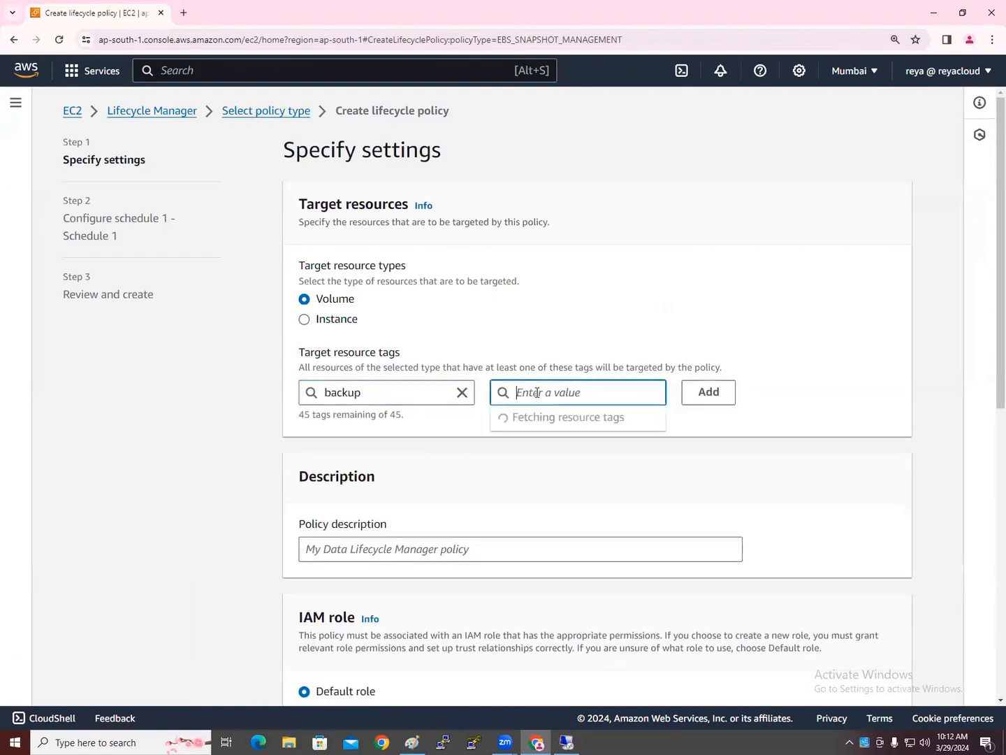
pyautogui.click(539, 424)
pyautogui.click(690, 399)
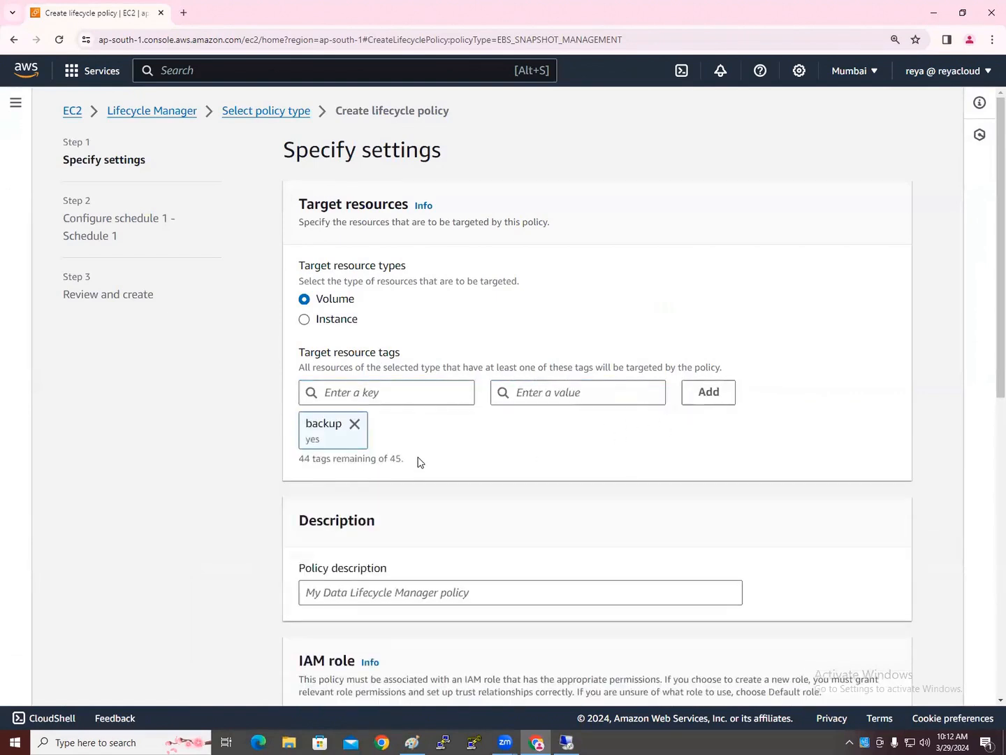
pyautogui.click(430, 392)
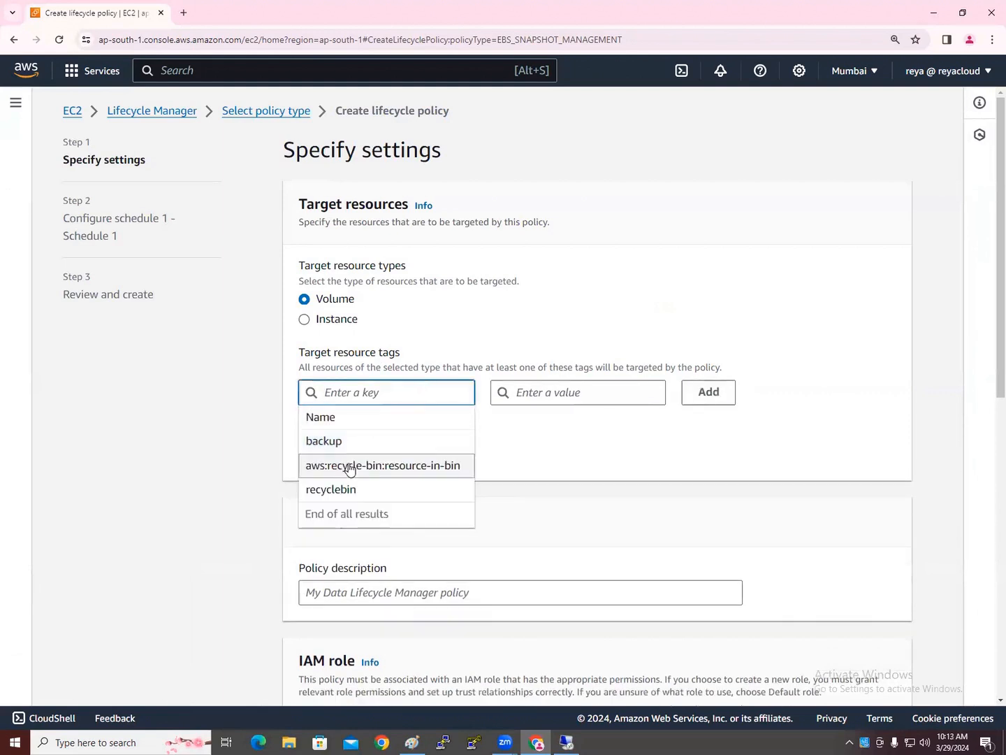
pyautogui.click(172, 498)
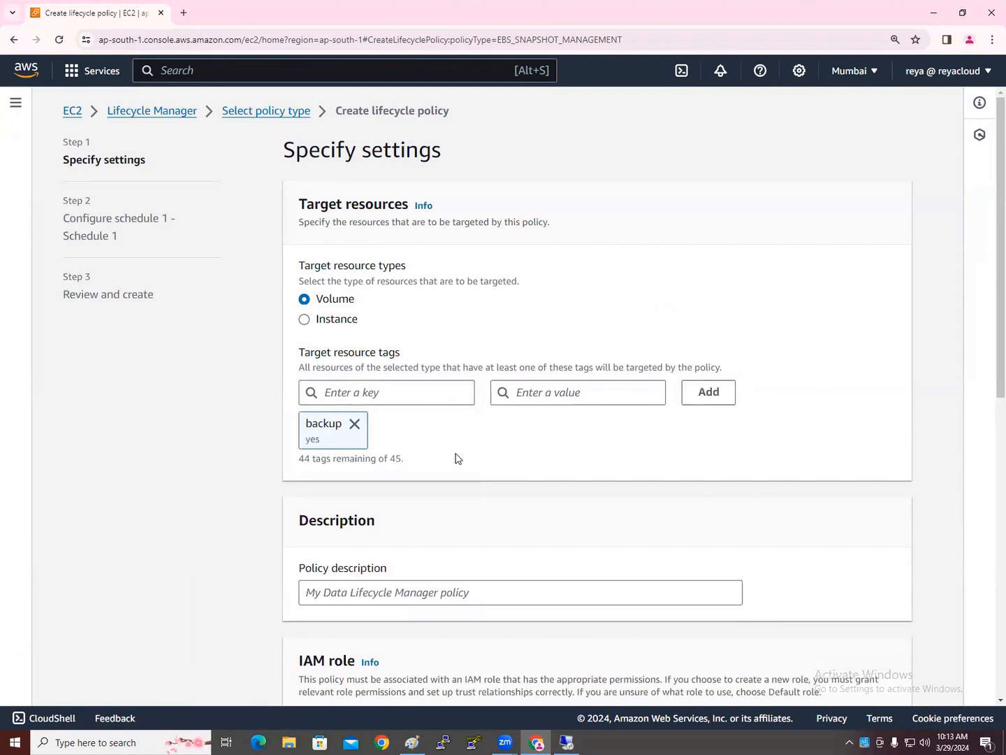
# Enter 'MyAutoSnapshots' as the policy description and continue to scheduling
pyautogui.scroll(-2, 467, 456)
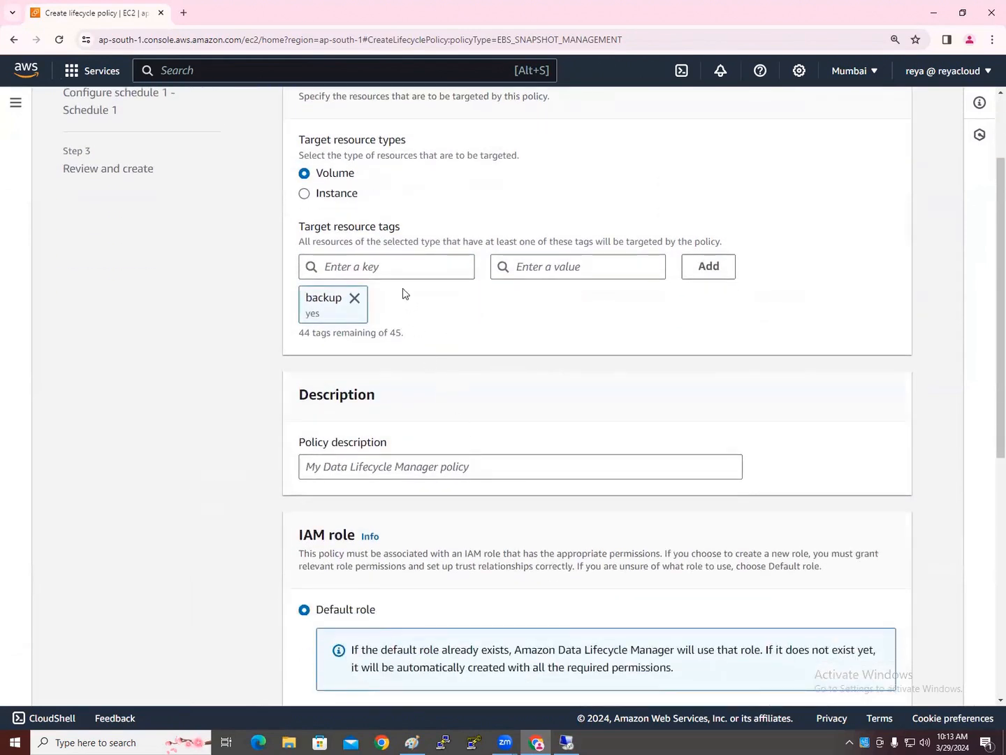
pyautogui.scroll(-1, 416, 411)
pyautogui.click(392, 410)
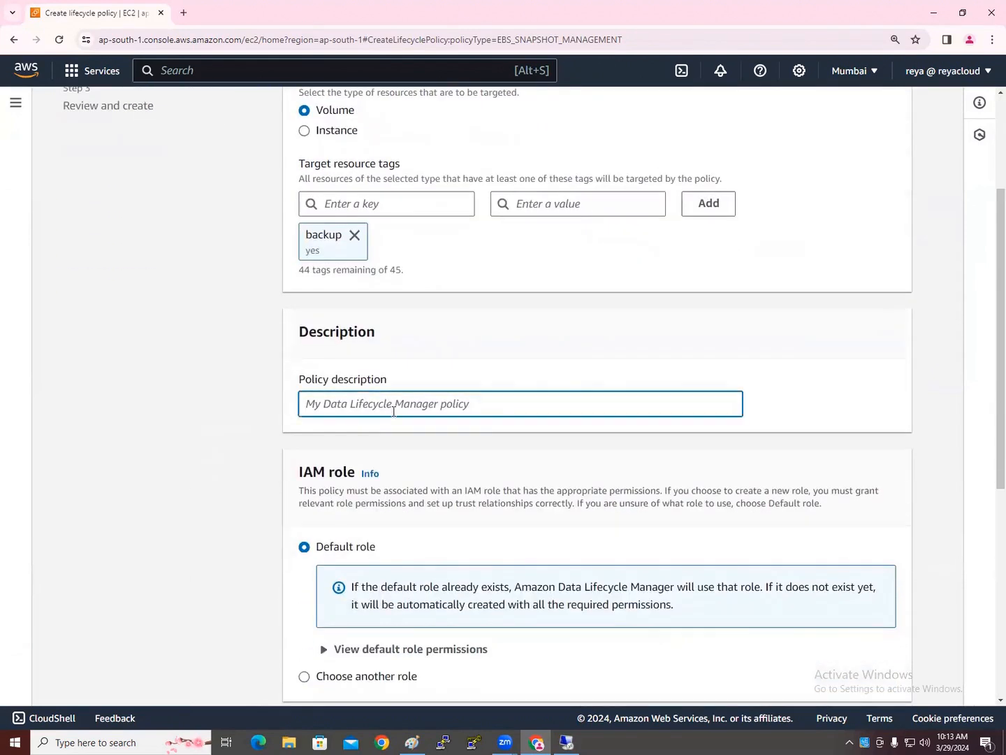
pyautogui.write('M')
pyautogui.write('yAutoS')
pyautogui.press('BackSpace')
pyautogui.write('AutoSnapshots')
pyautogui.scroll(-4, 447, 450)
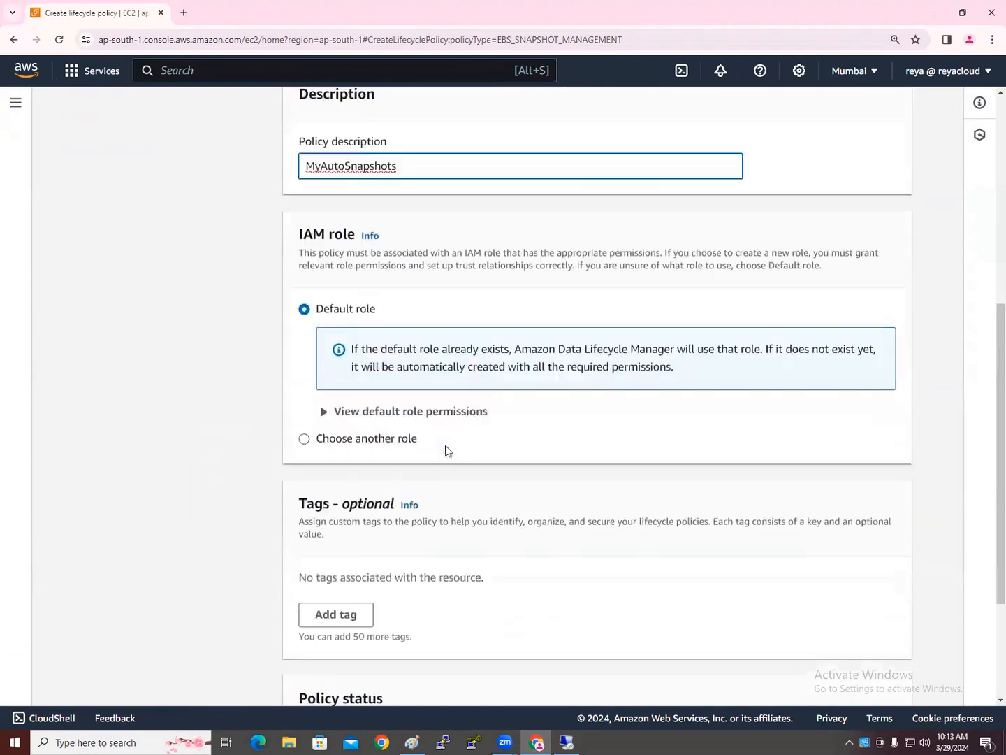
pyautogui.scroll(-3, 511, 538)
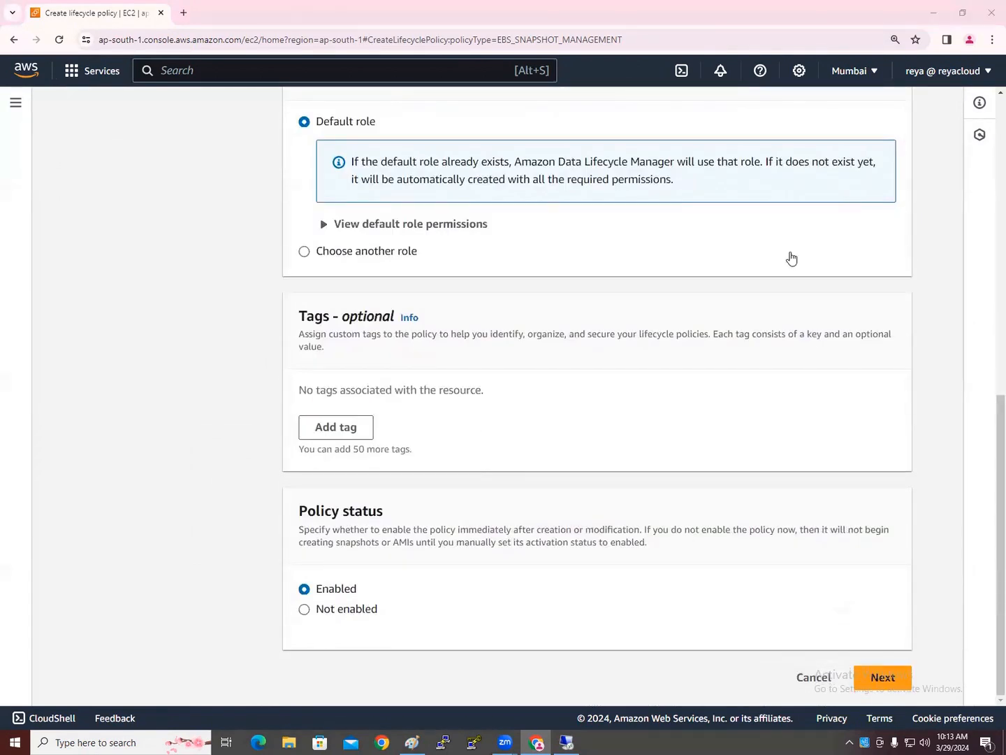
pyautogui.click(880, 676)
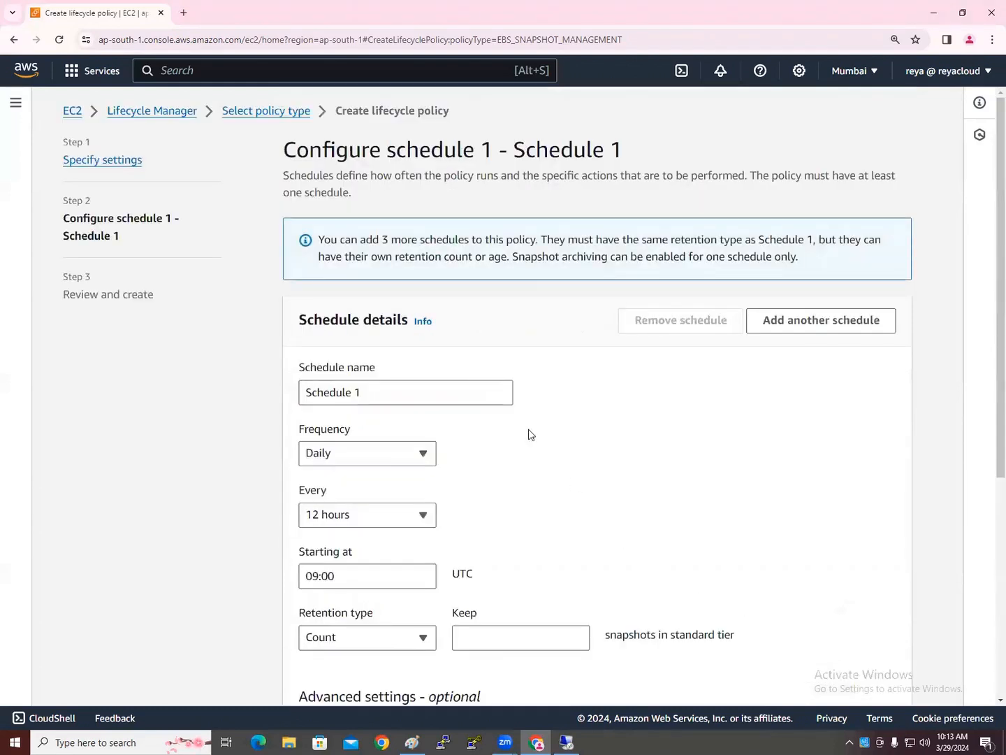
# Rename the schedule to '9PM Schedule' and keep the 12-hour snapshot interval
pyautogui.scroll(-2, 514, 413)
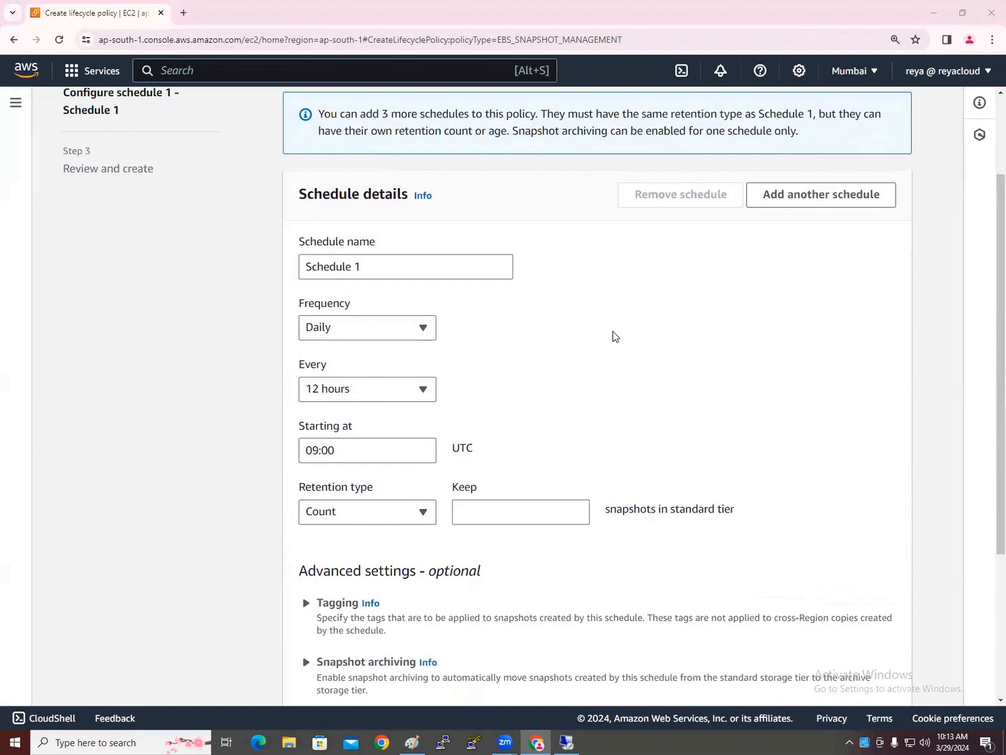
pyautogui.scroll(2, 613, 336)
pyautogui.moveTo(373, 393); pyautogui.dragTo(166, 398)
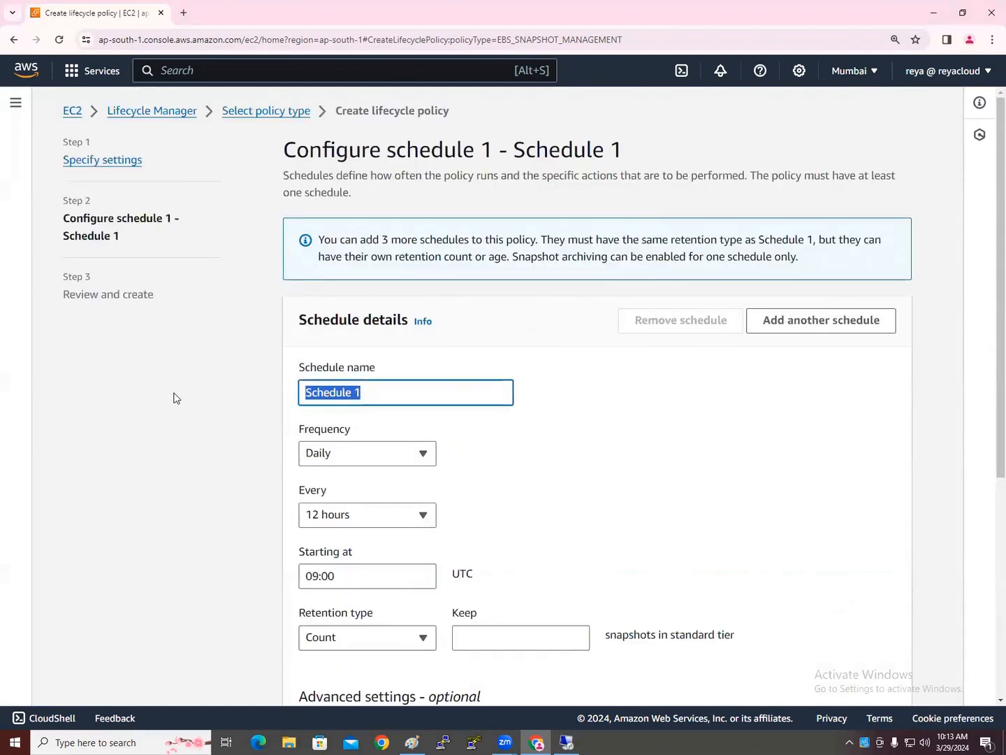
pyautogui.write('9PM Sche3dule')
pyautogui.press('BackSpace')
pyautogui.press('BackSpace')
pyautogui.press('BackSpace')
pyautogui.press('BackSpace')
pyautogui.press('BackSpace')
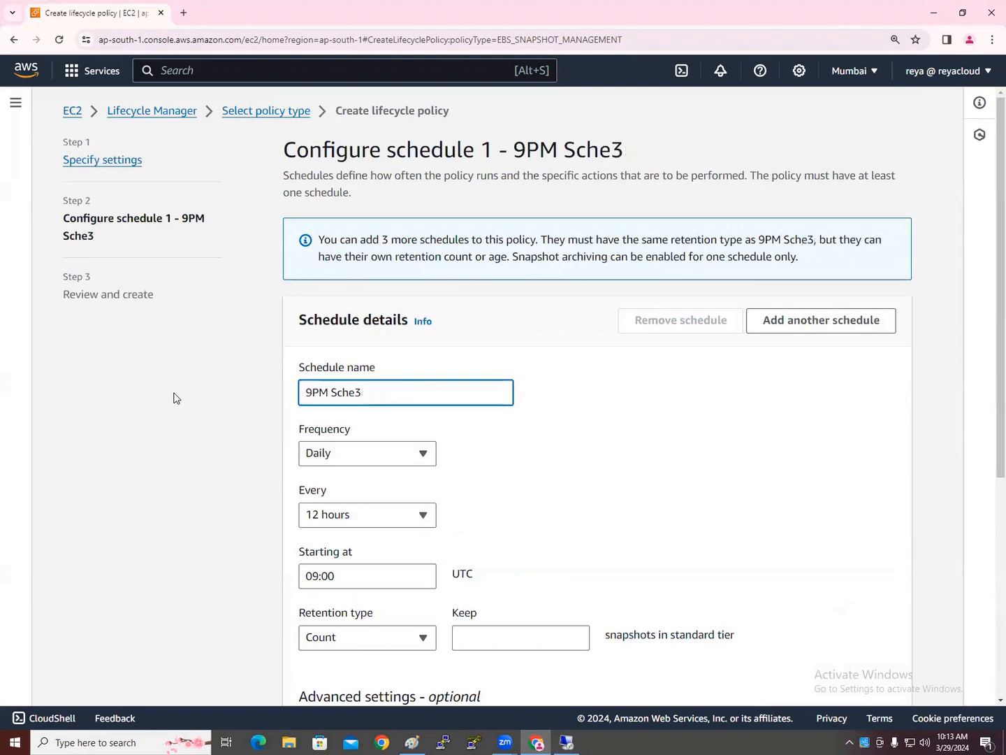
pyautogui.write('dule')
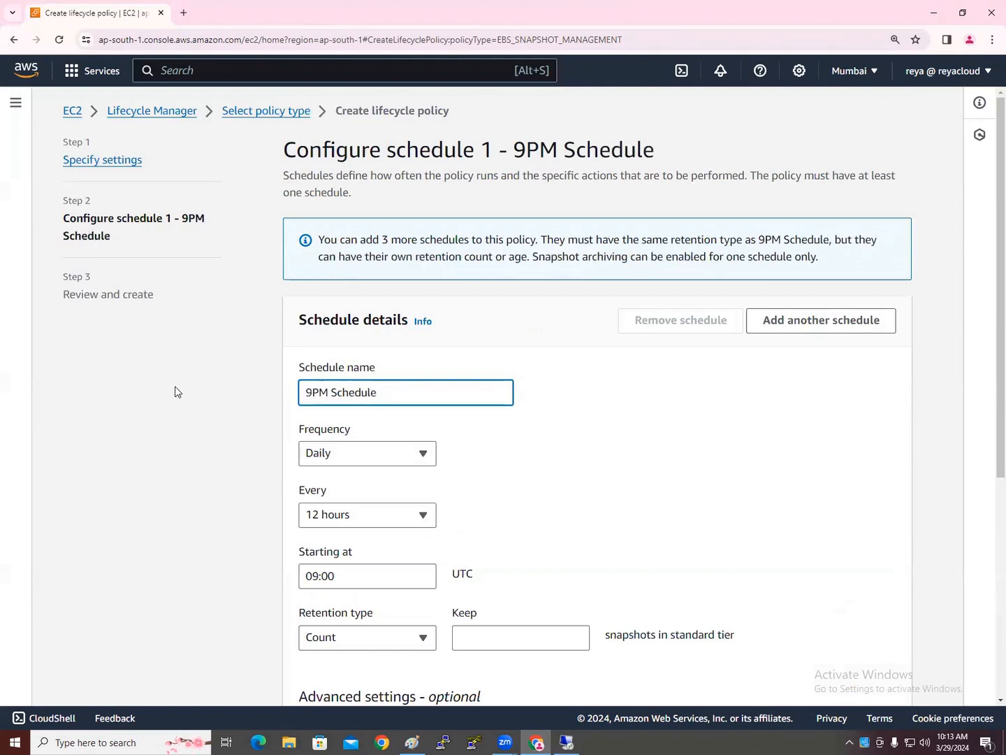
pyautogui.scroll(-1, 379, 436)
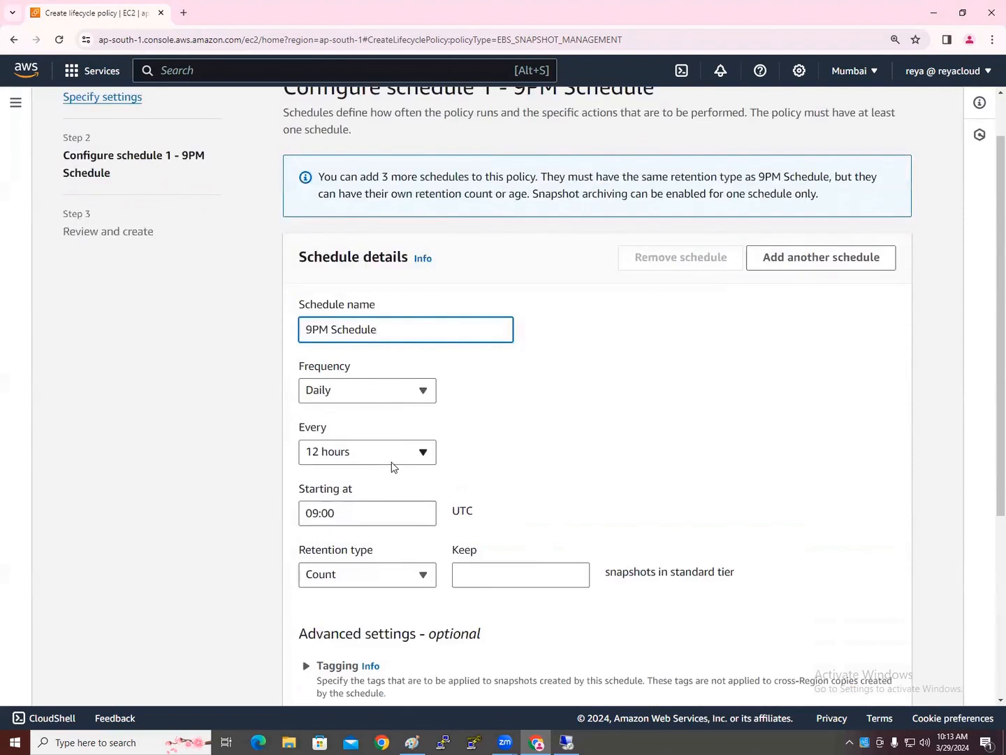
pyautogui.click(392, 466)
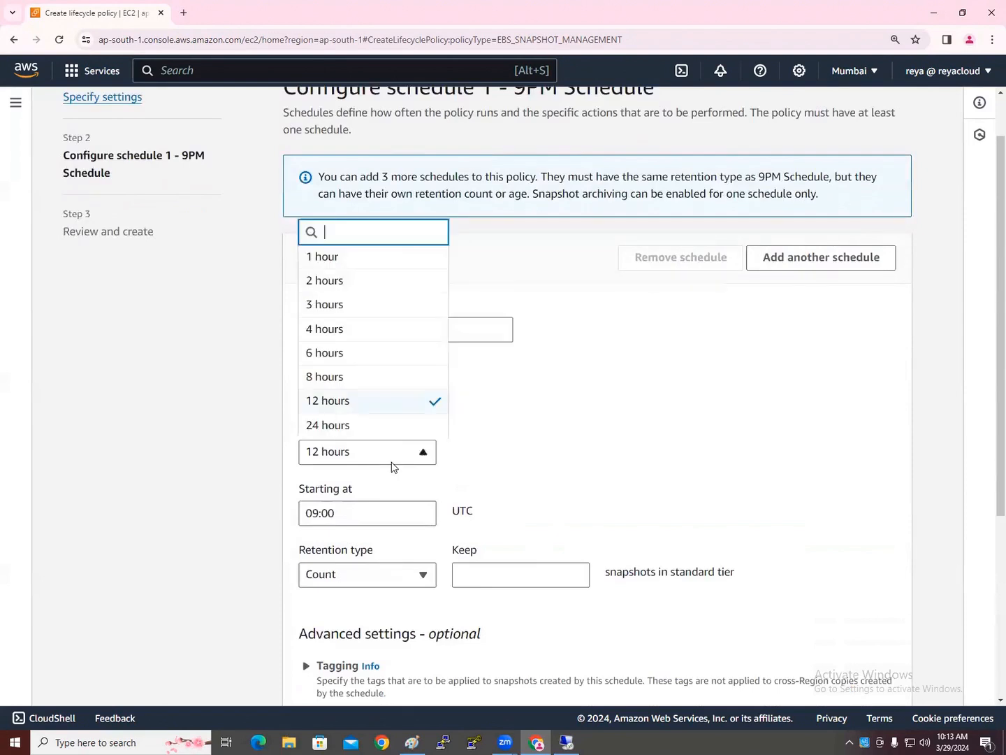
pyautogui.click(241, 450)
pyautogui.scroll(-1, 341, 507)
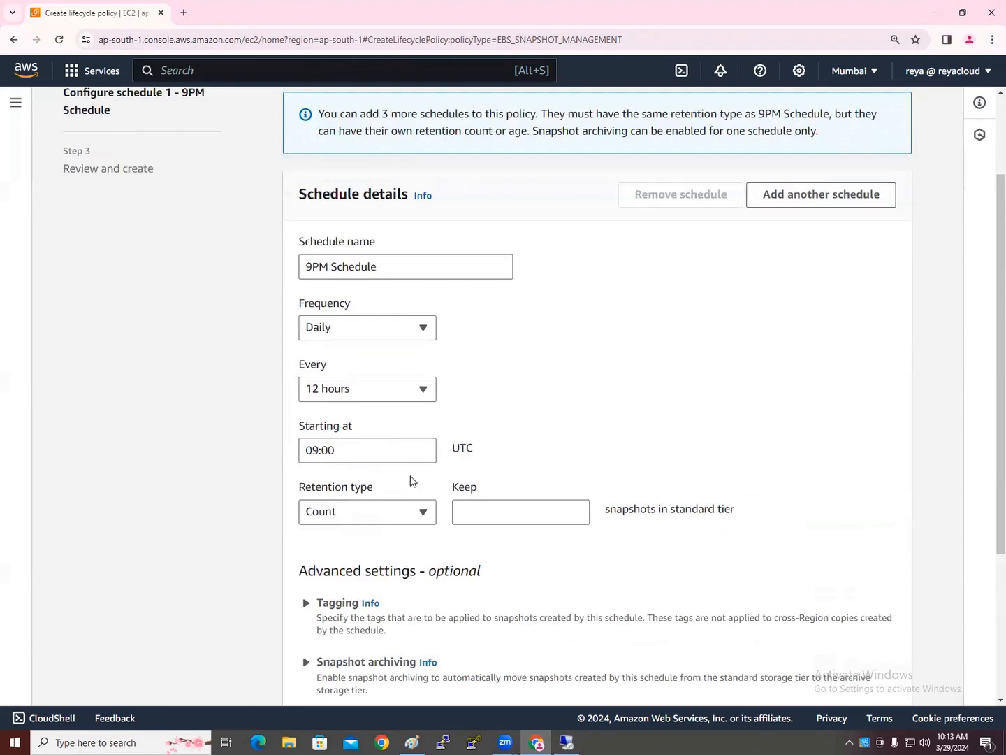
pyautogui.click(183, 13)
# Search Google for 'utc time' to read the current UTC time, 4:43 am, then return to AWS
pyautogui.write('g')
pyautogui.press('Return')
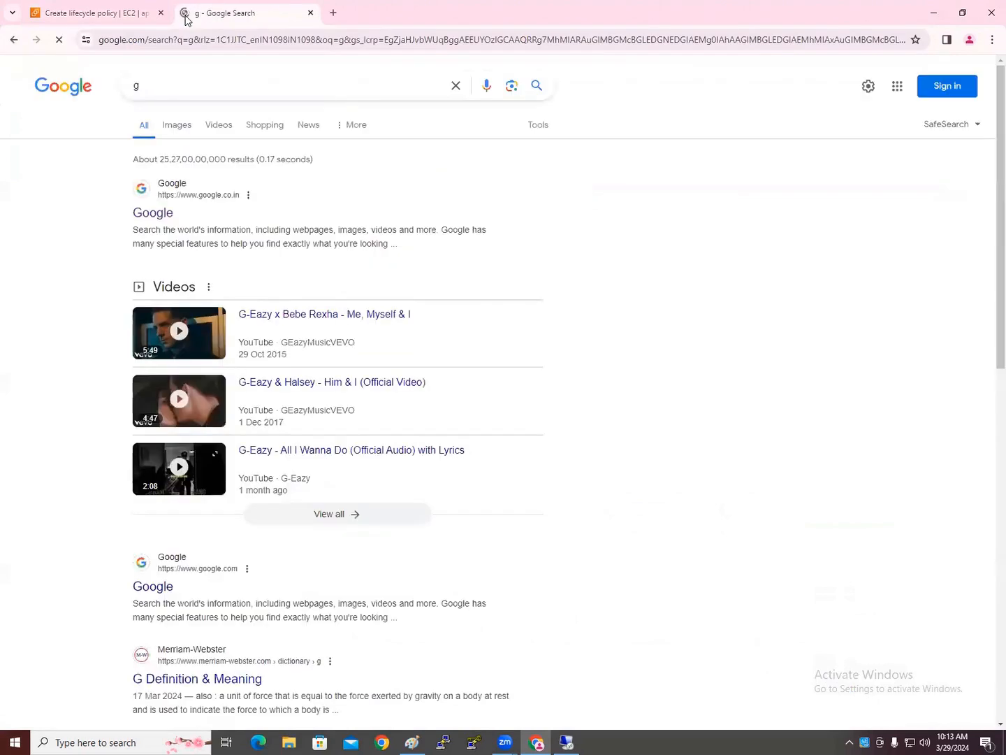
pyautogui.moveTo(174, 81); pyautogui.dragTo(38, 84)
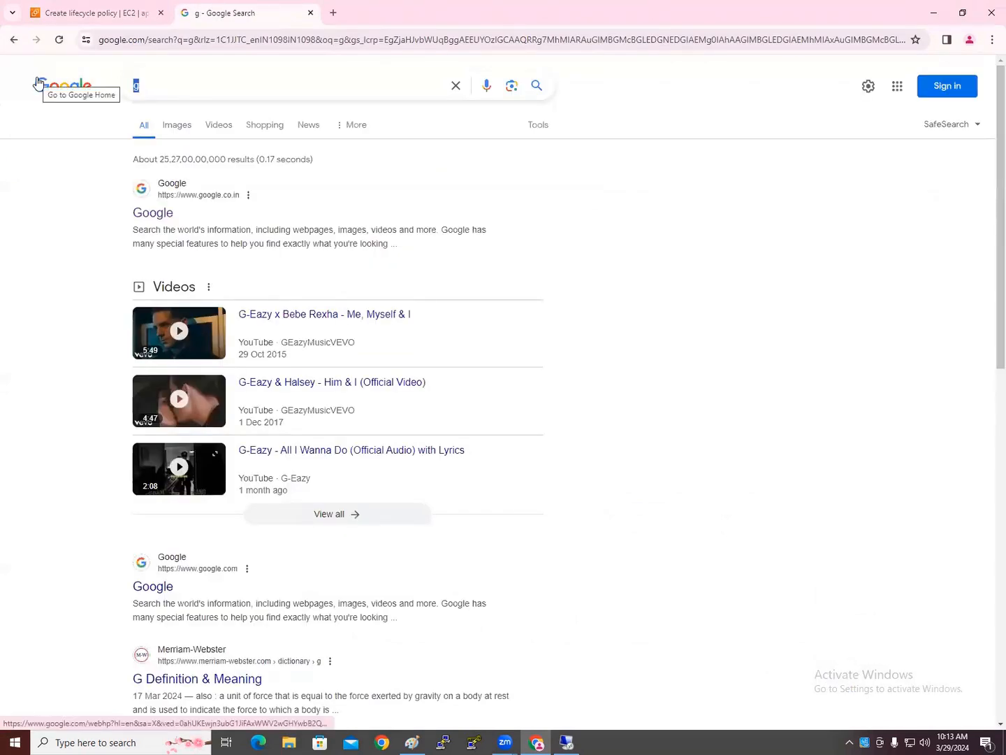
pyautogui.write('tc')
pyautogui.press('BackSpace')
pyautogui.press('BackSpace')
pyautogui.write('utc time')
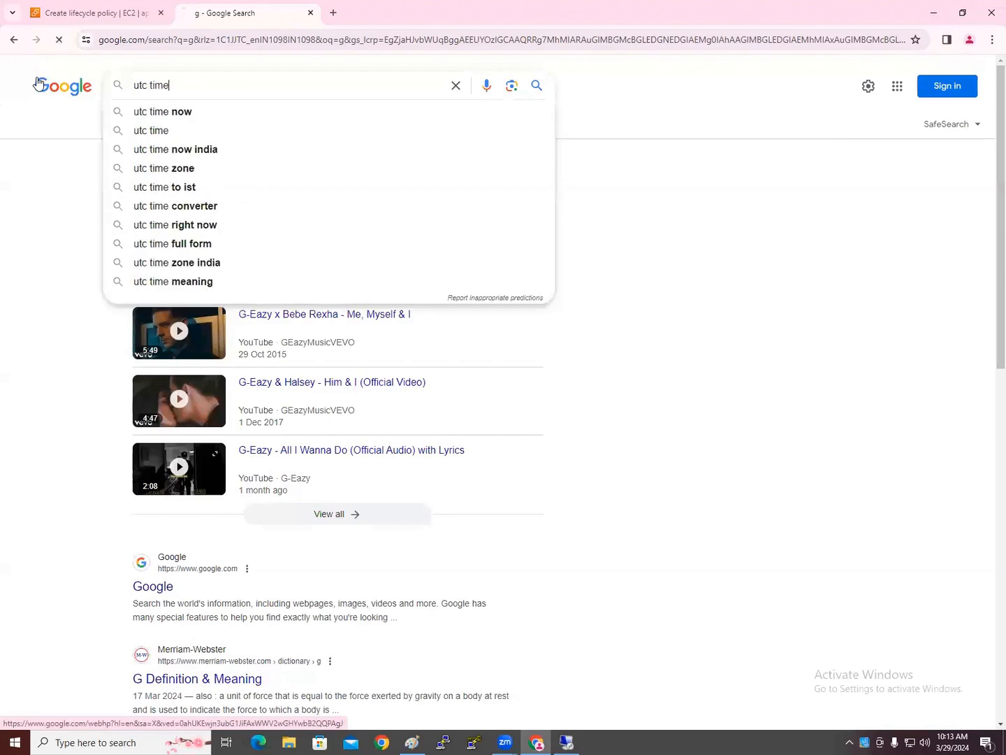
pyautogui.press('Return')
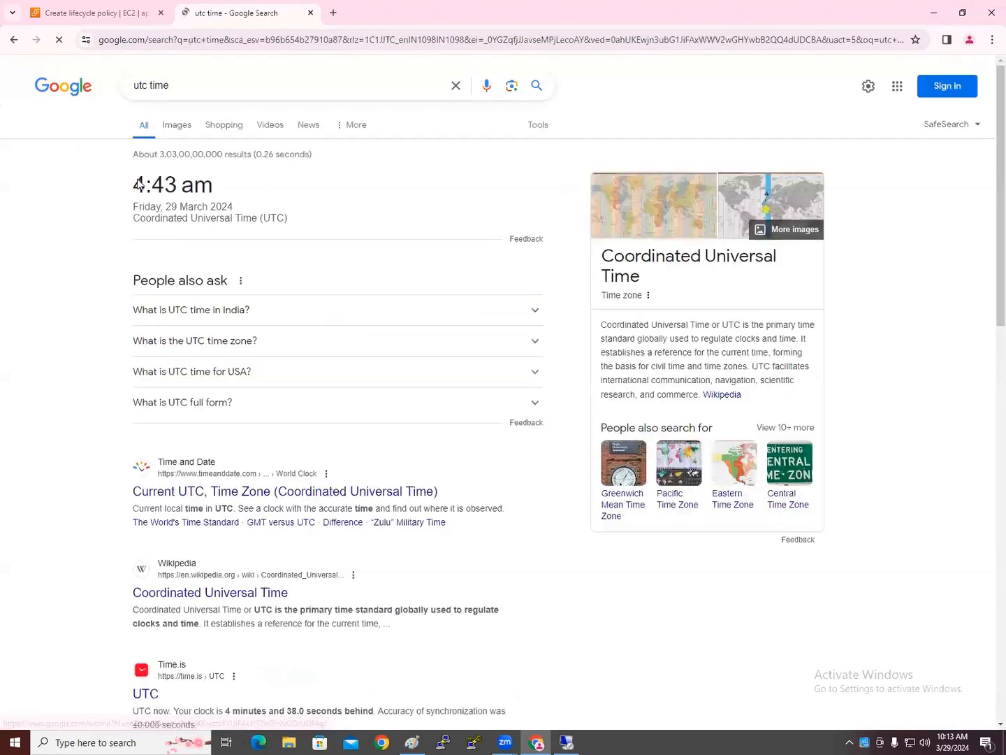
pyautogui.click(127, 12)
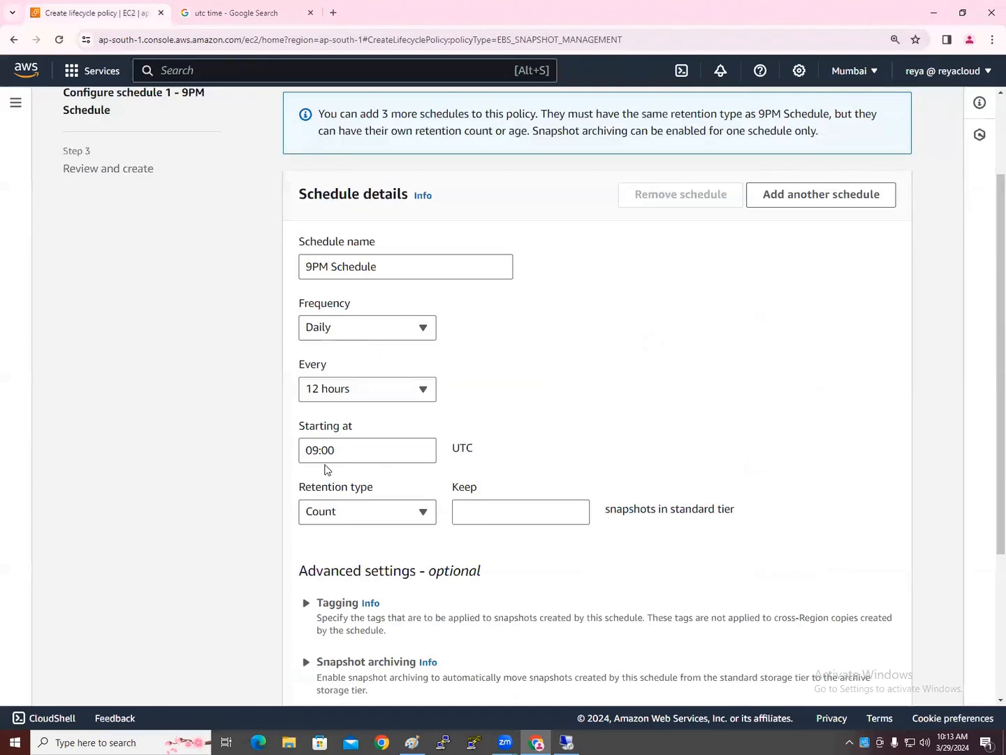
# Change the schedule's Starting at time to 04:47 UTC
pyautogui.moveTo(320, 451)
pyautogui.mouseDown()
pyautogui.moveTo(301, 453)
pyautogui.moveTo(322, 453)
pyautogui.mouseUp()
pyautogui.write('04:')
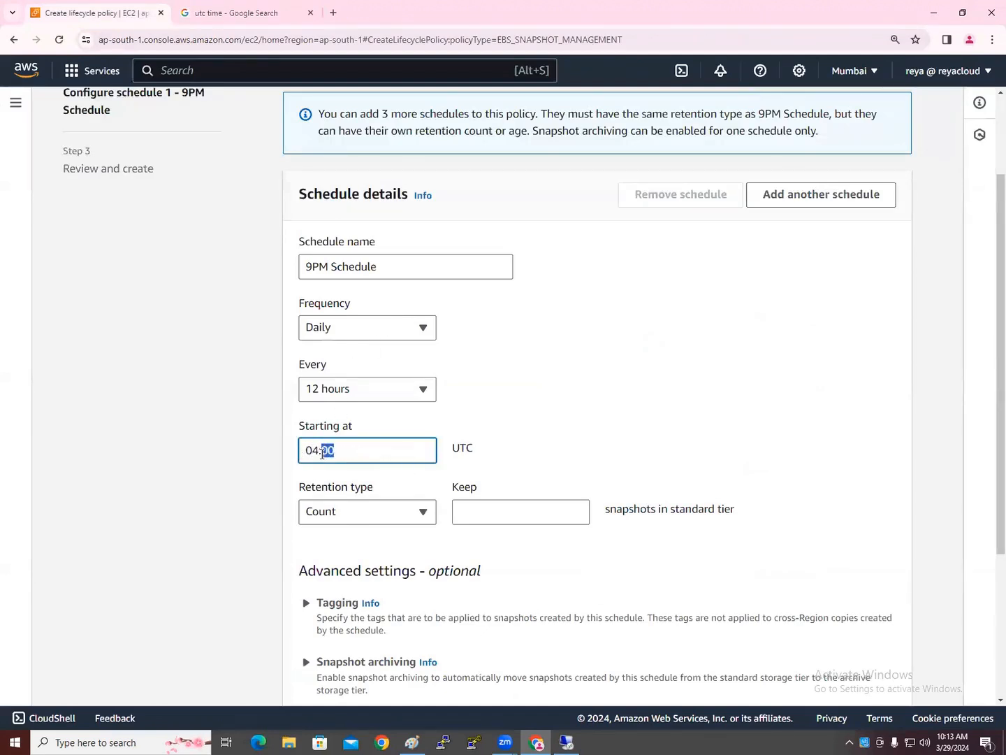
pyautogui.write('47')
pyautogui.click(251, 14)
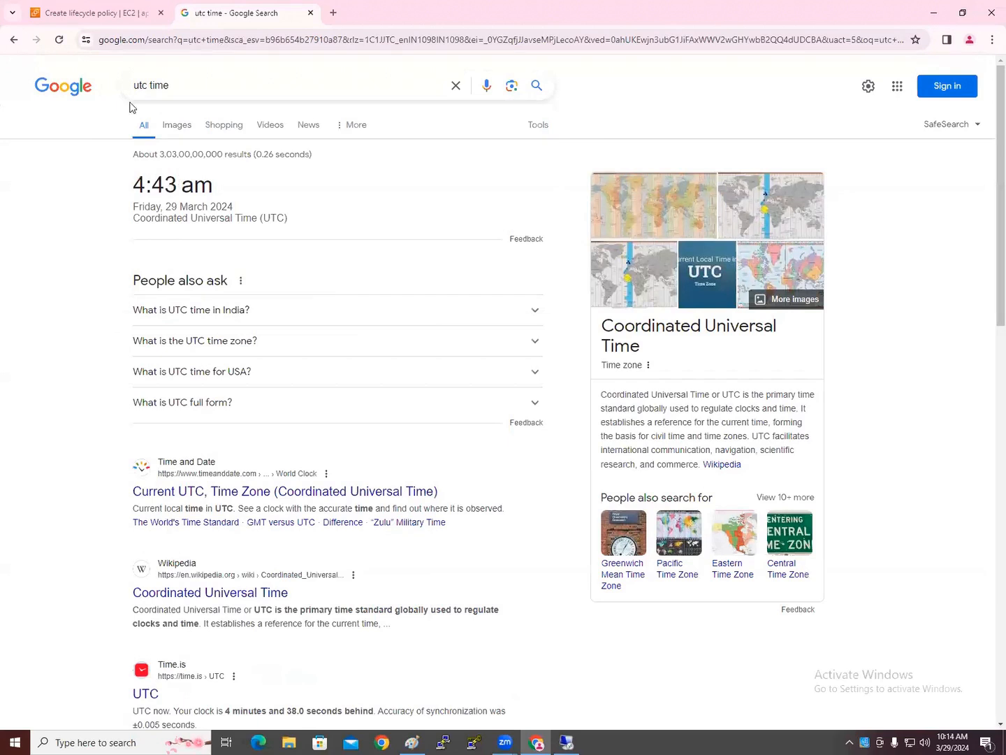
pyautogui.click(70, 15)
pyautogui.write('7')
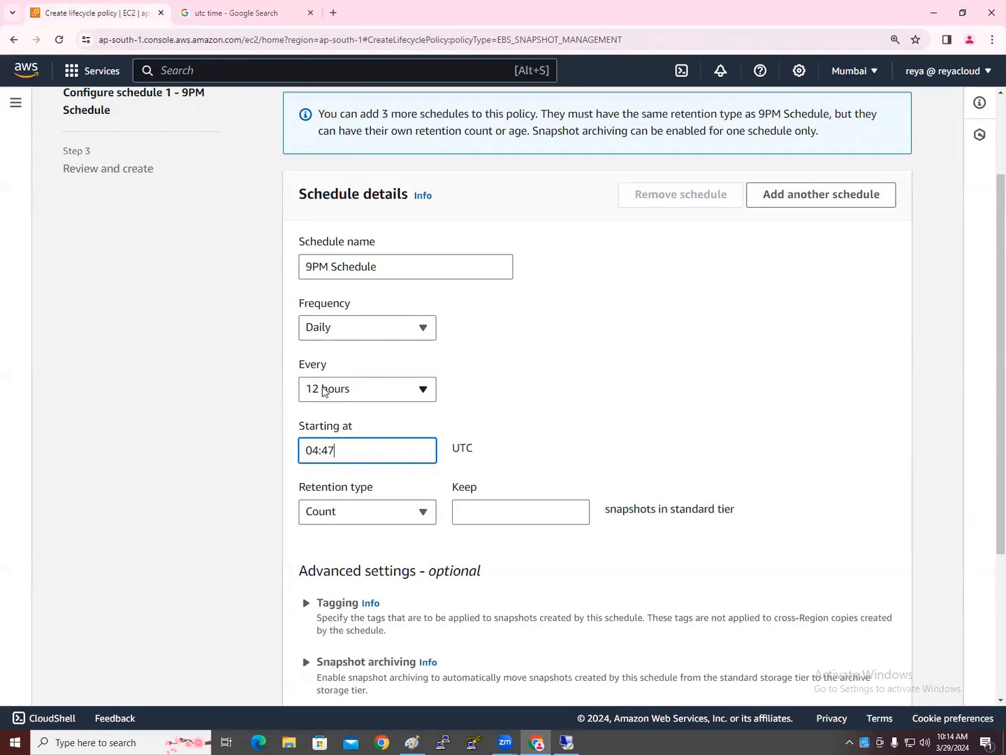
pyautogui.click(242, 436)
pyautogui.scroll(-3, 242, 436)
pyautogui.click(476, 321)
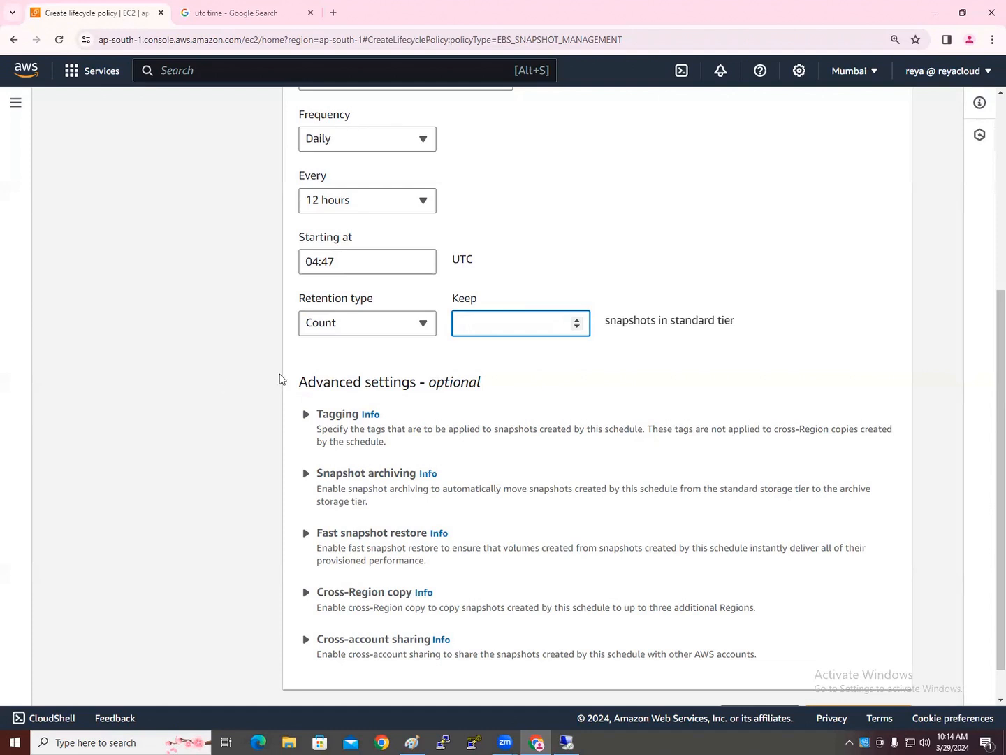
# Set the schedule to keep 1 snapshot
pyautogui.write('1')
pyautogui.moveTo(660, 329); pyautogui.dragTo(762, 323)
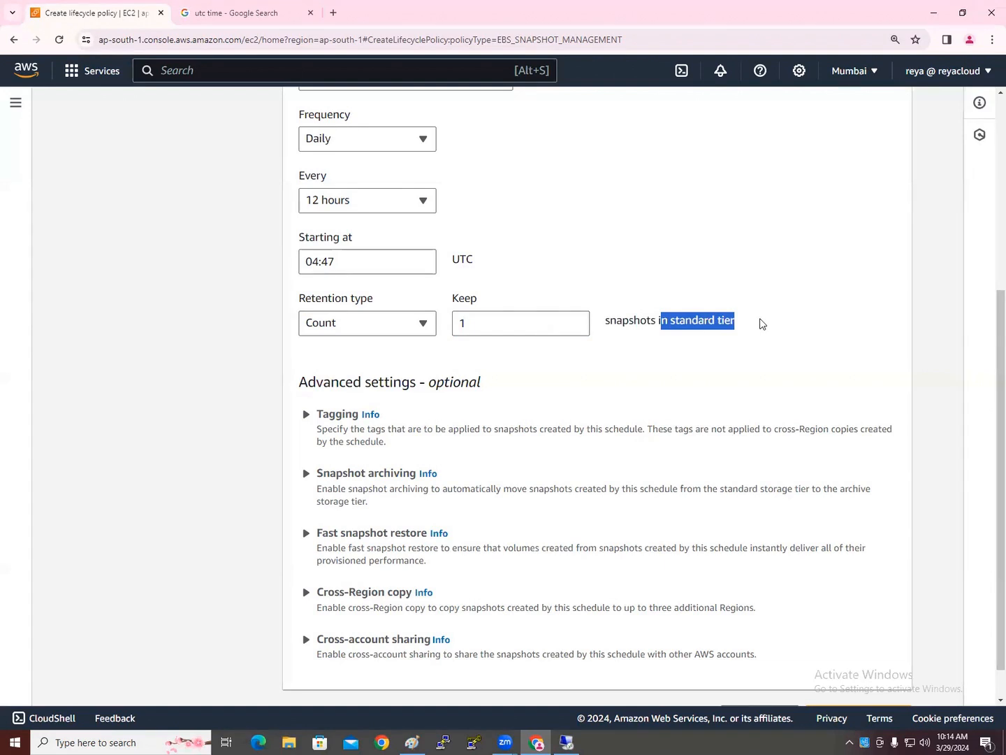
pyautogui.click(203, 439)
pyautogui.scroll(-1, 209, 435)
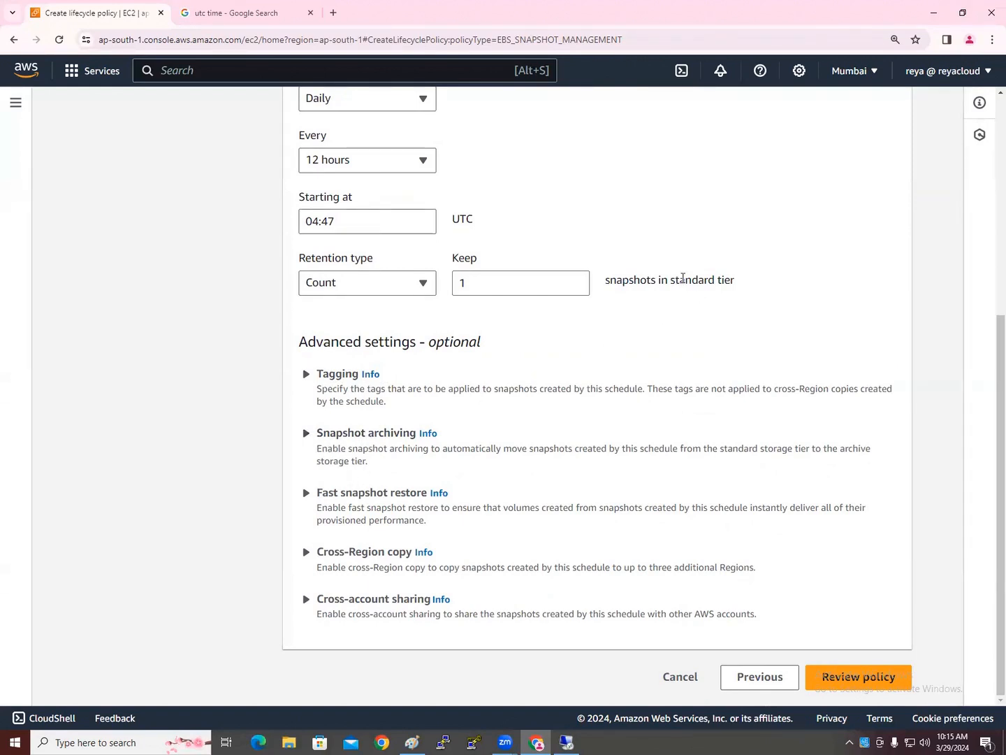
pyautogui.moveTo(670, 281); pyautogui.dragTo(729, 279)
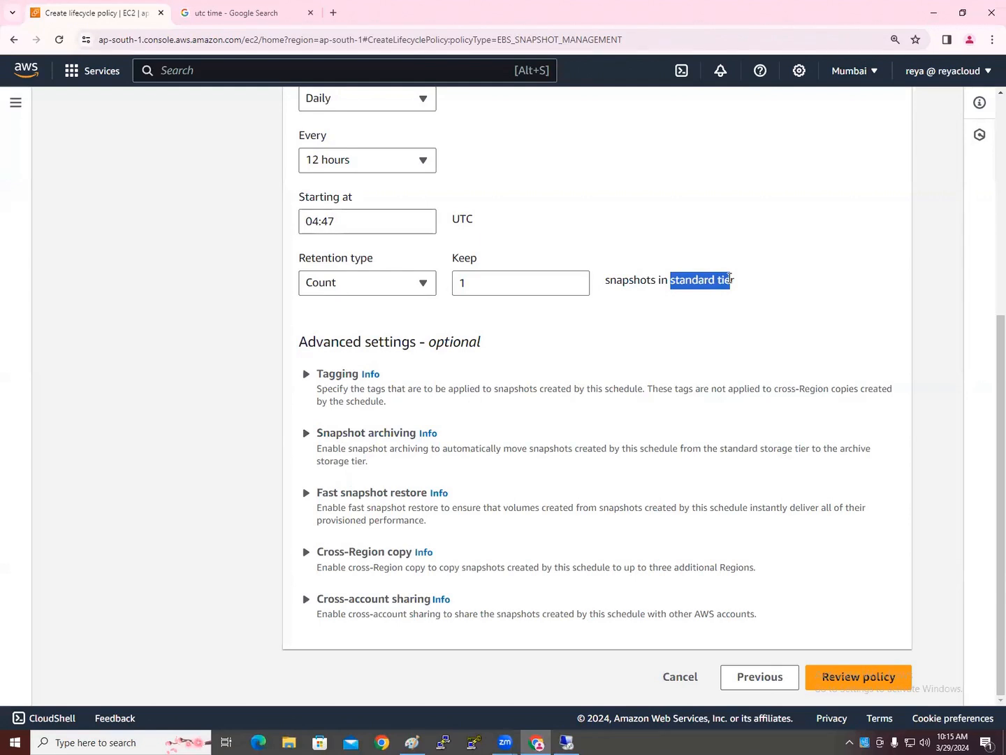
pyautogui.click(252, 363)
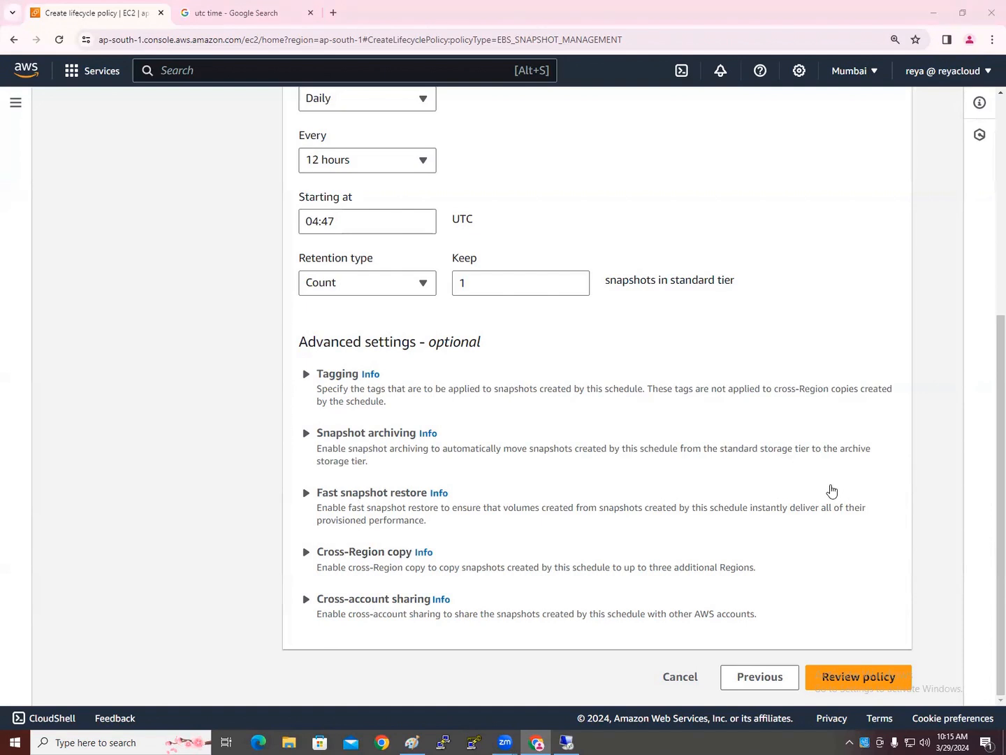
# Review the MyAutoSnapshots policy settings and create the policy
pyautogui.click(862, 678)
pyautogui.scroll(-2, 874, 636)
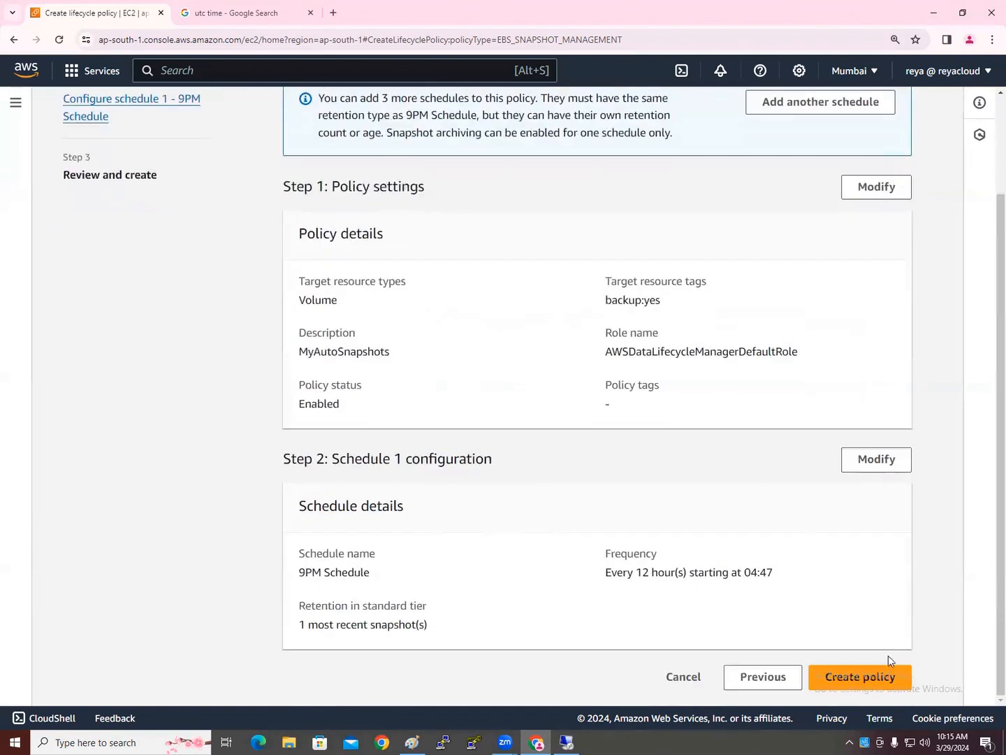
pyautogui.click(877, 681)
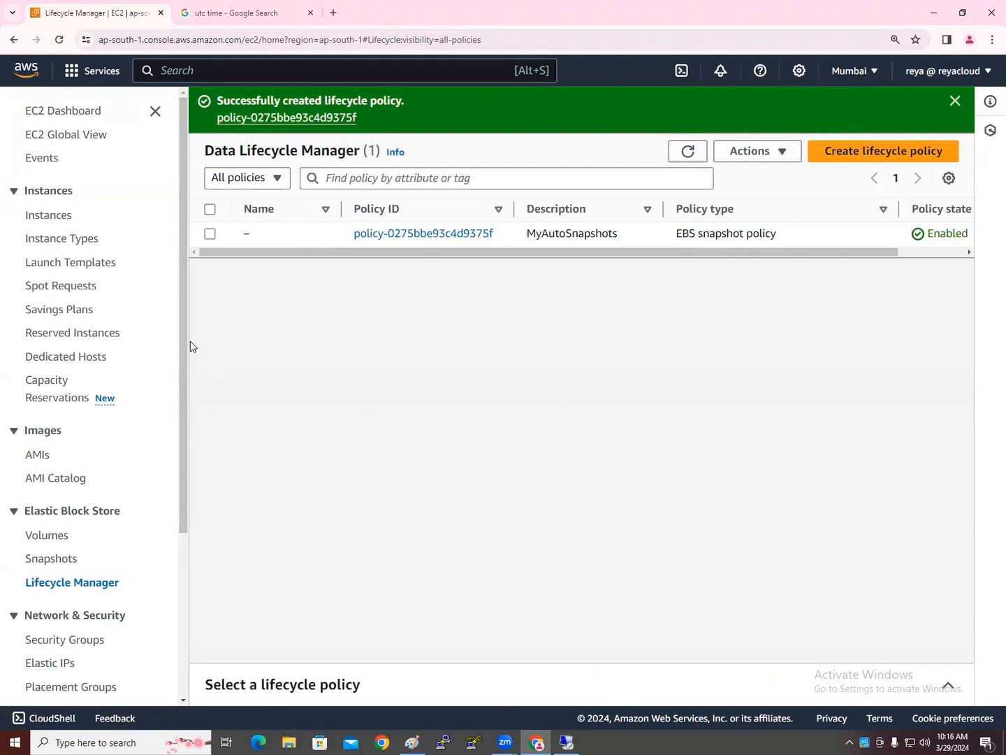
# View the 10 GiB Sever2 Addtional Volume's details, showing Available with status Okay
pyautogui.click(63, 536)
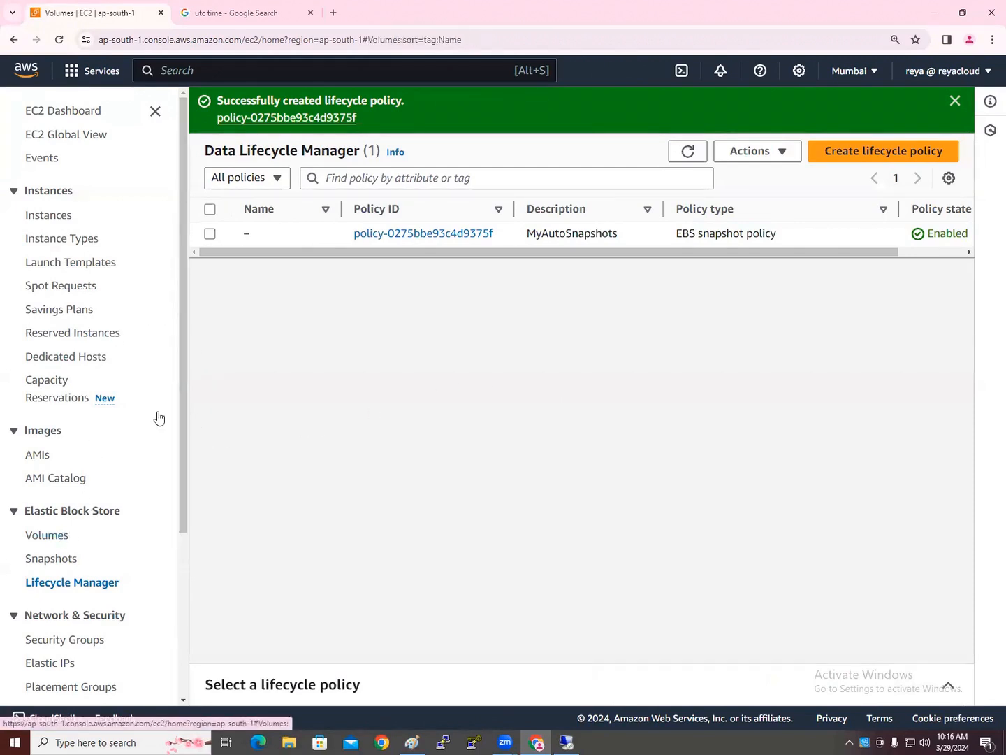
pyautogui.click(210, 239)
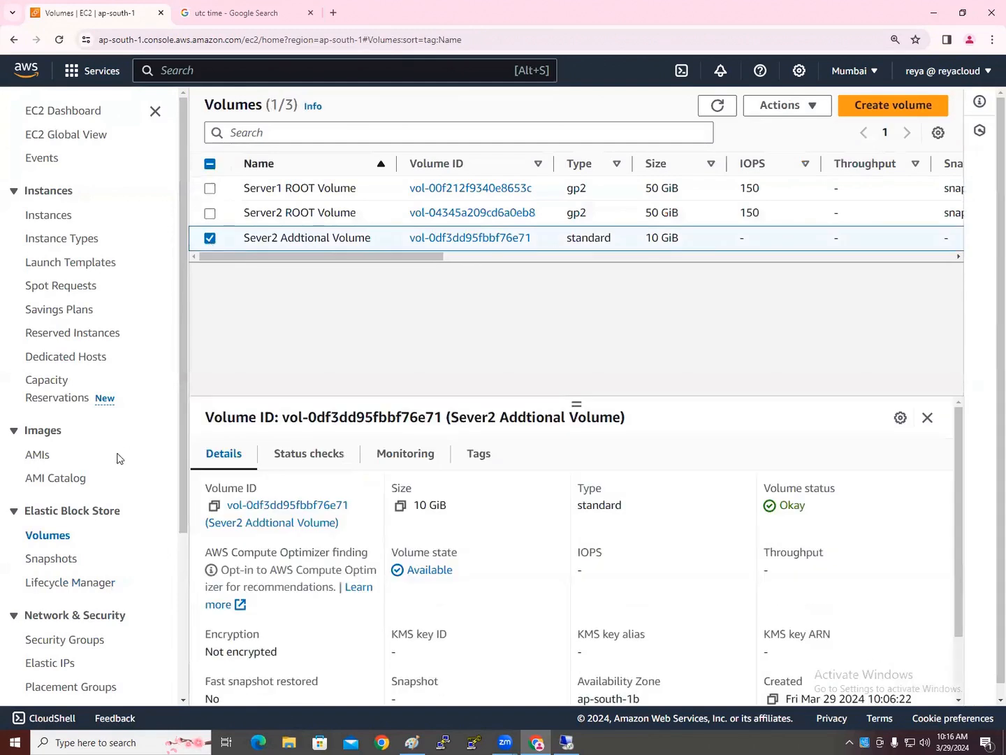
pyautogui.scroll(-2, 112, 460)
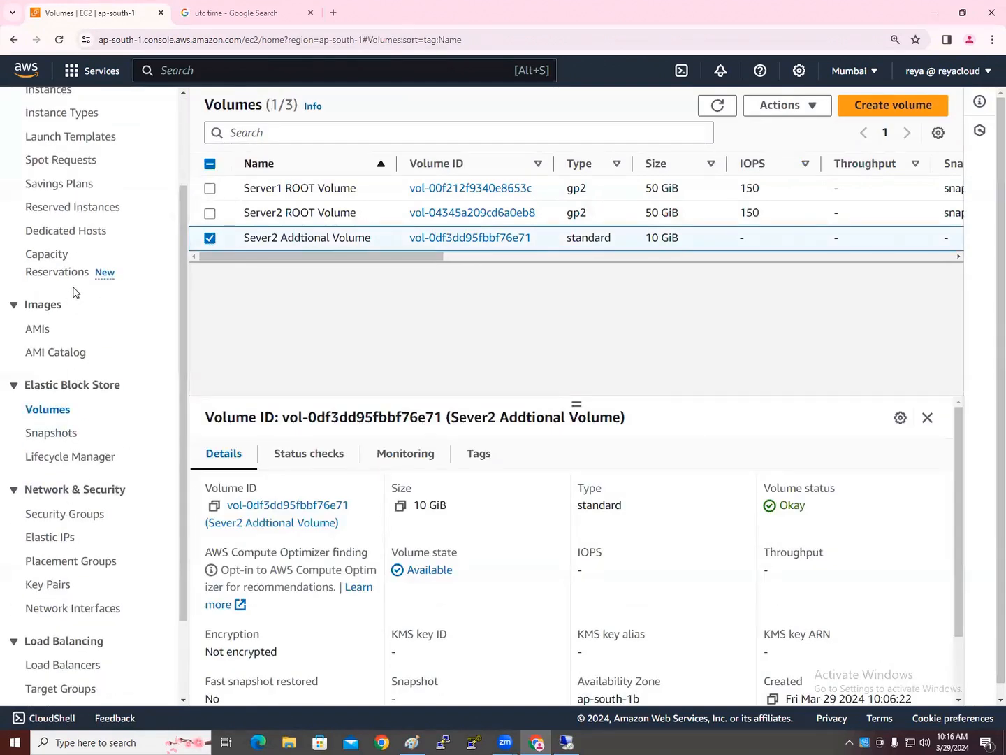
pyautogui.scroll(1, 78, 553)
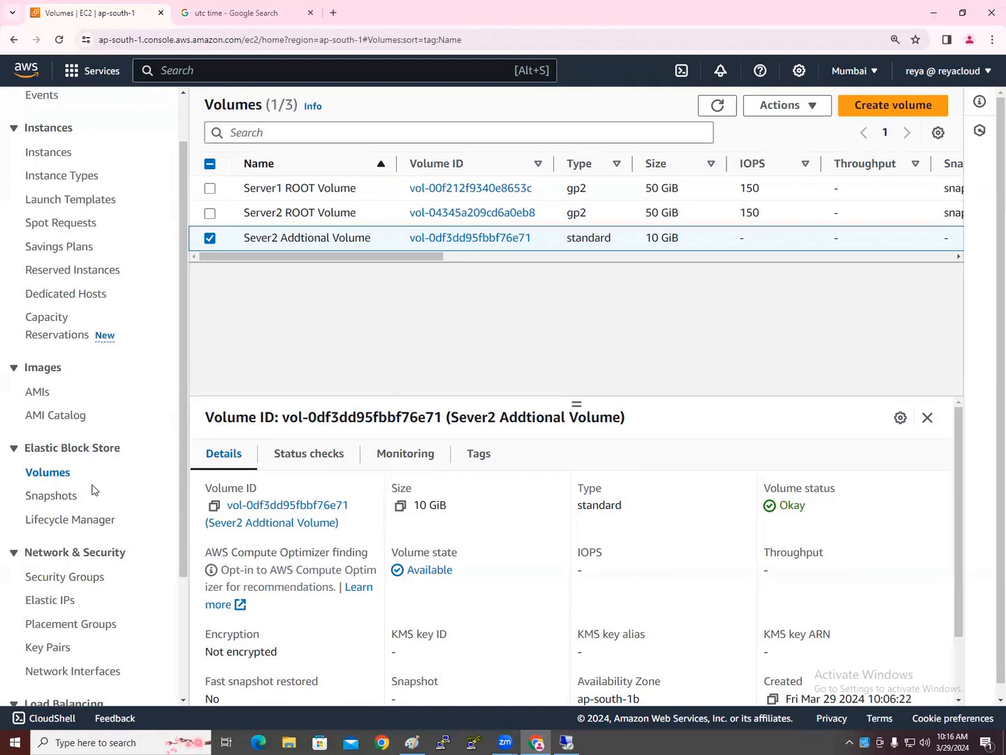
pyautogui.scroll(-3, 94, 489)
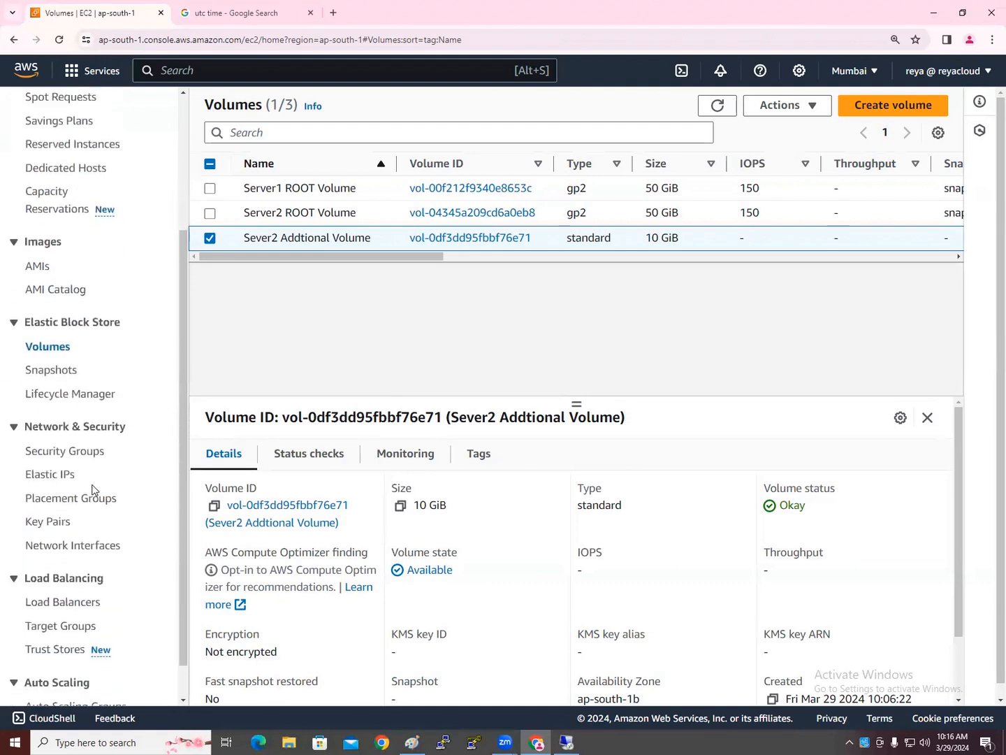
pyautogui.scroll(4, 93, 489)
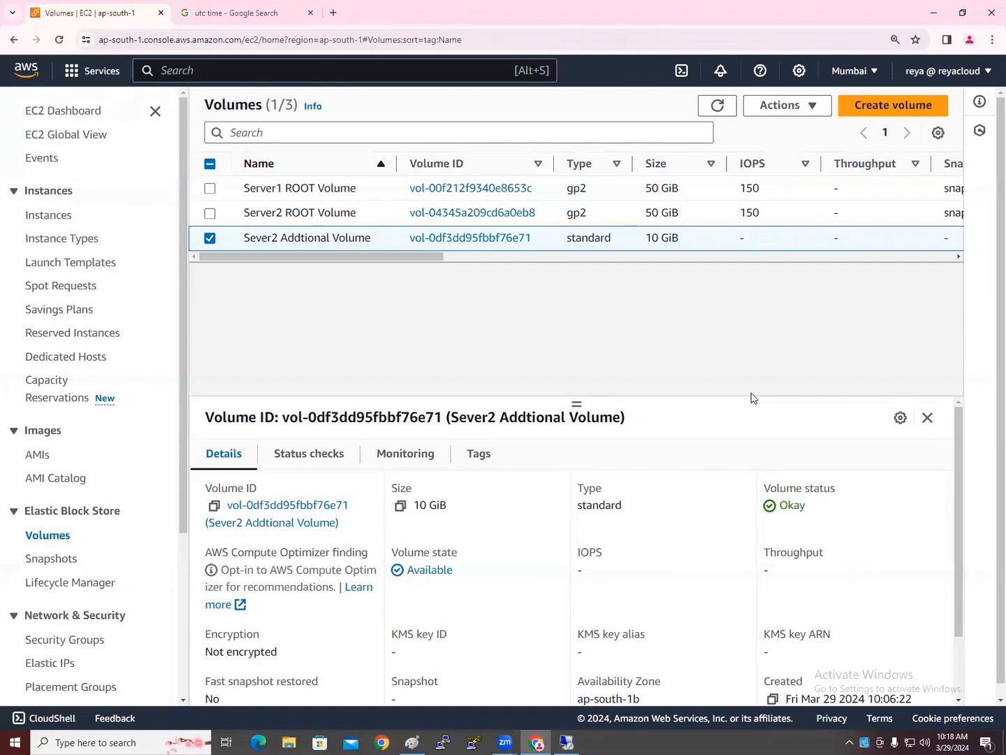
# Clear the volume selection and open Lifecycle Manager to see the MyAutoSnapshots policy
pyautogui.click(210, 238)
pyautogui.scroll(-1, 136, 465)
pyautogui.click(77, 521)
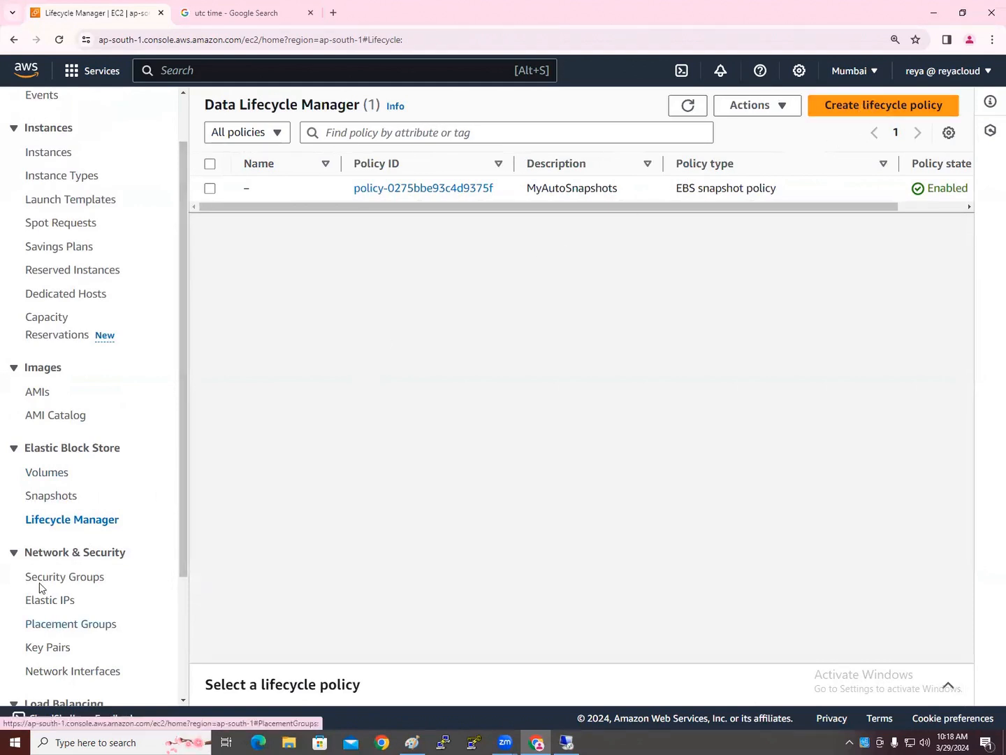
pyautogui.click(52, 473)
pyautogui.click(209, 213)
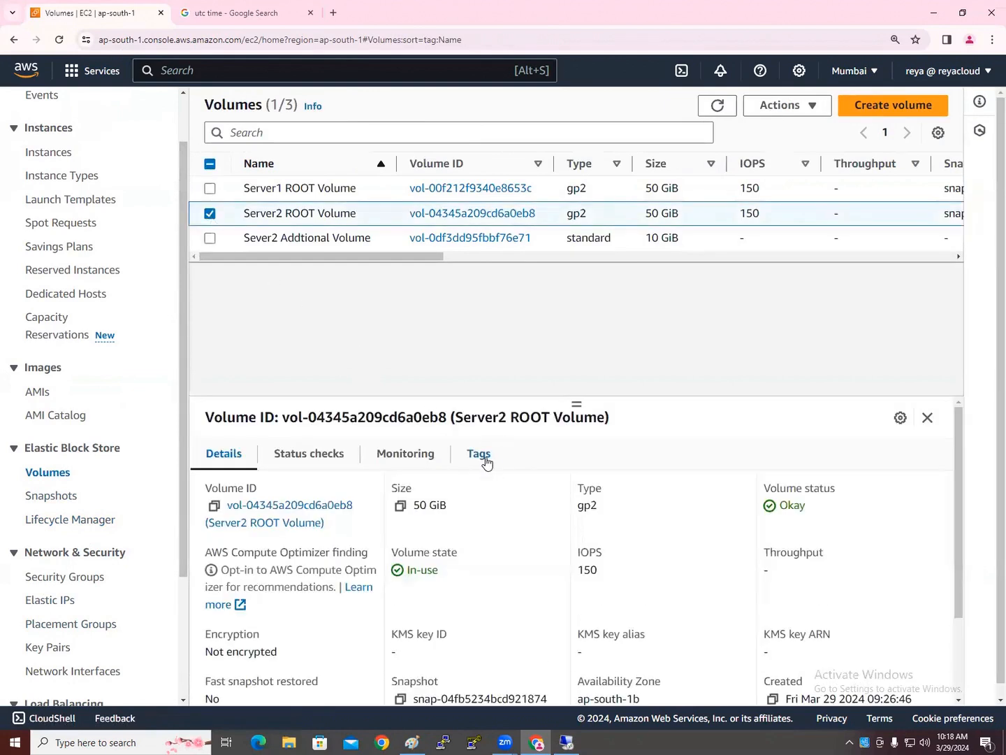
pyautogui.click(210, 214)
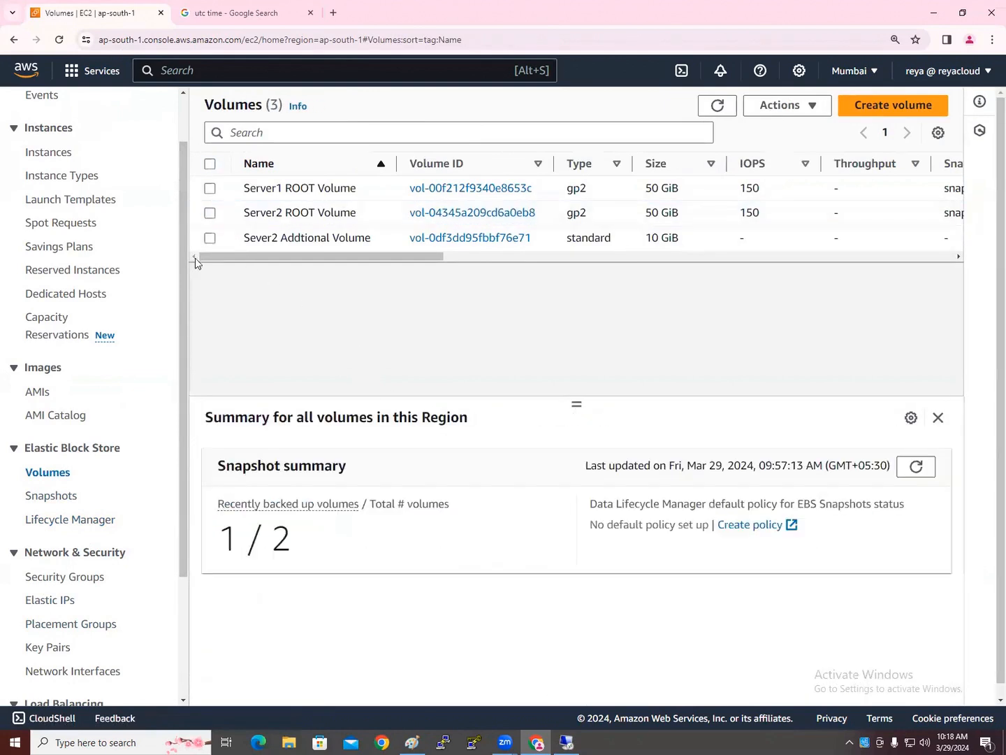
pyautogui.click(73, 520)
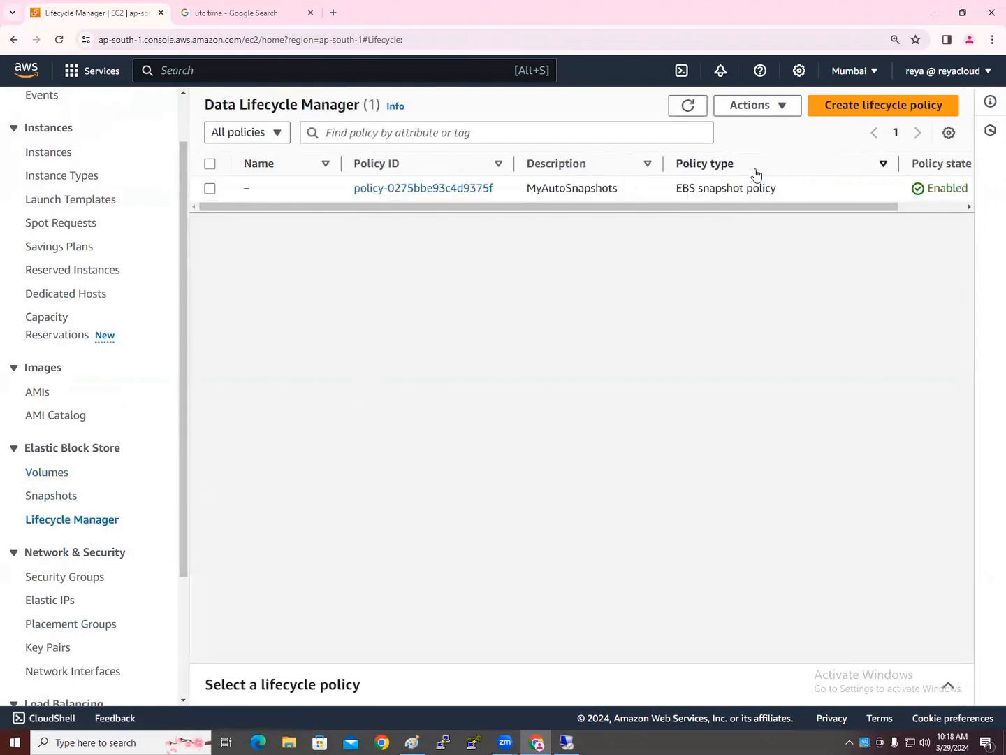
# Start a new lifecycle policy of type EBS snapshot policy
pyautogui.click(834, 112)
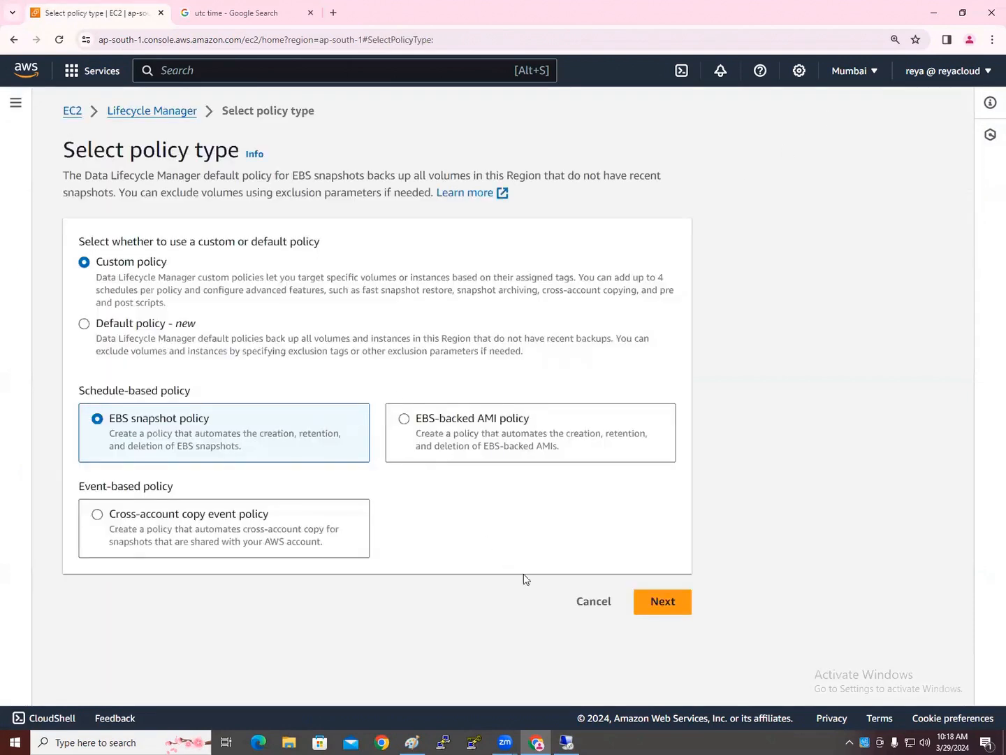
pyautogui.click(595, 603)
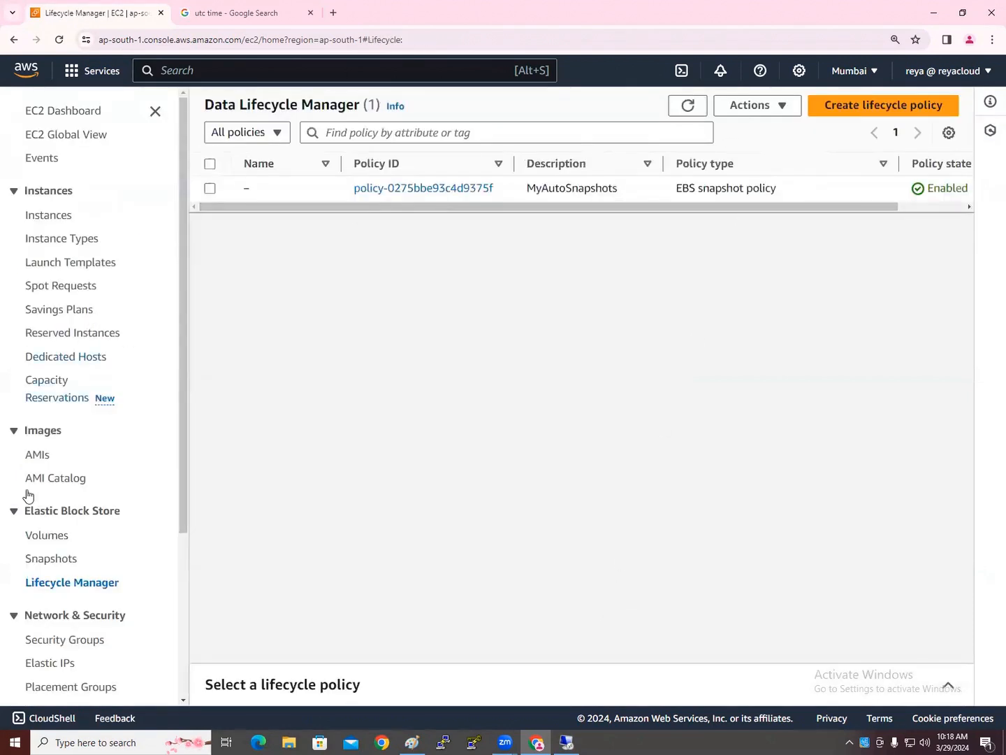
pyautogui.click(898, 105)
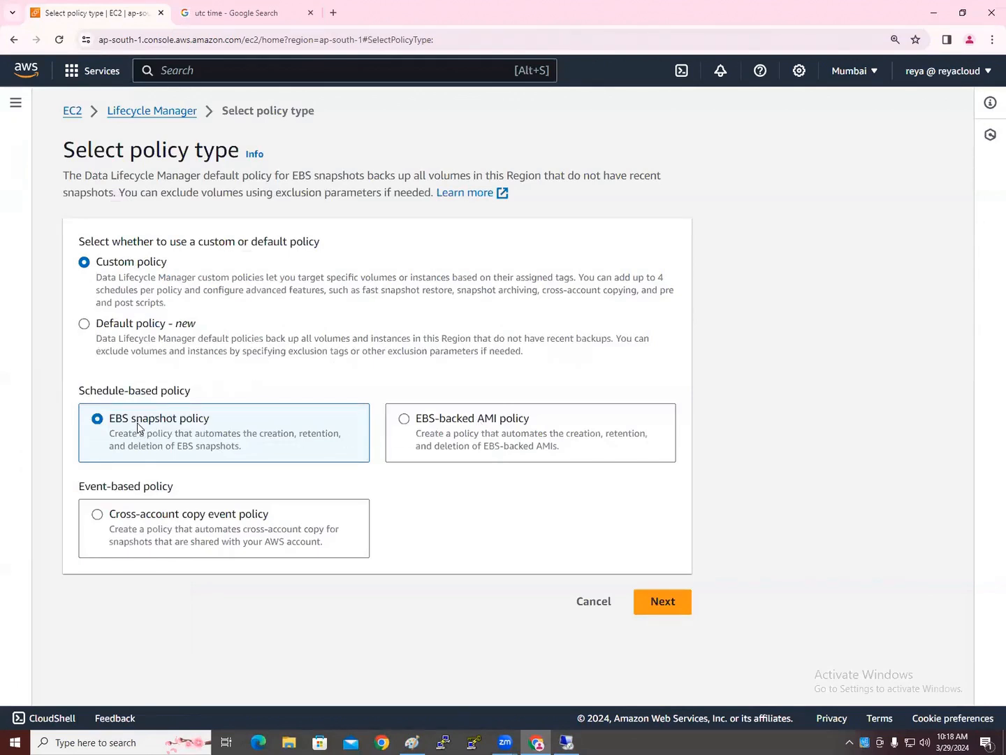
pyautogui.tripleClick(180, 422)
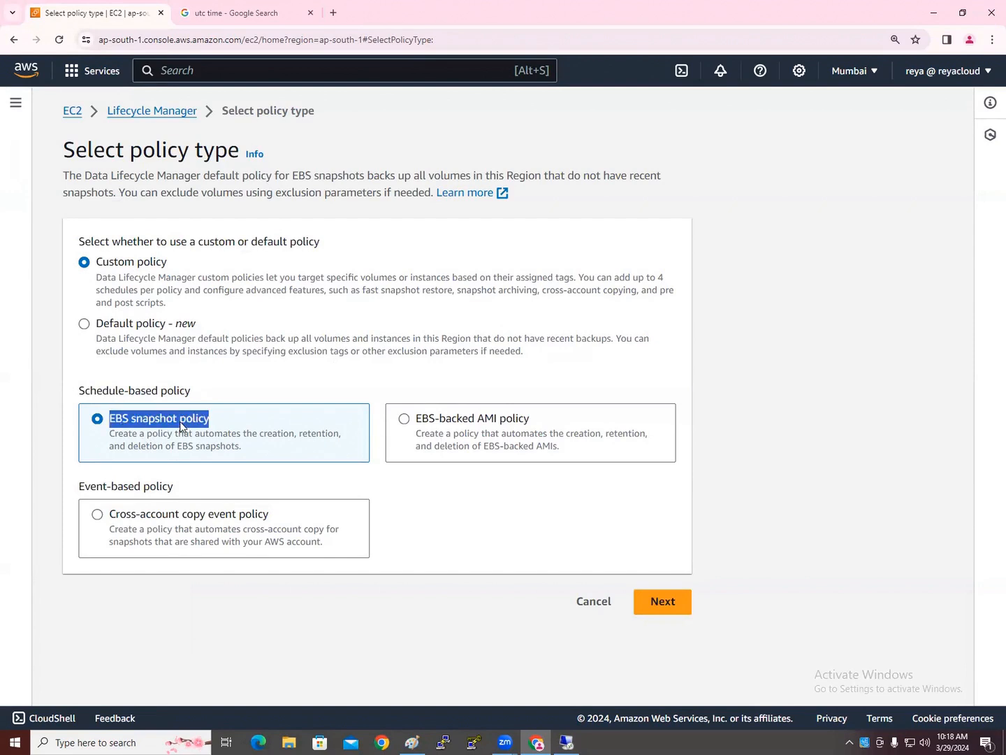
pyautogui.click(676, 610)
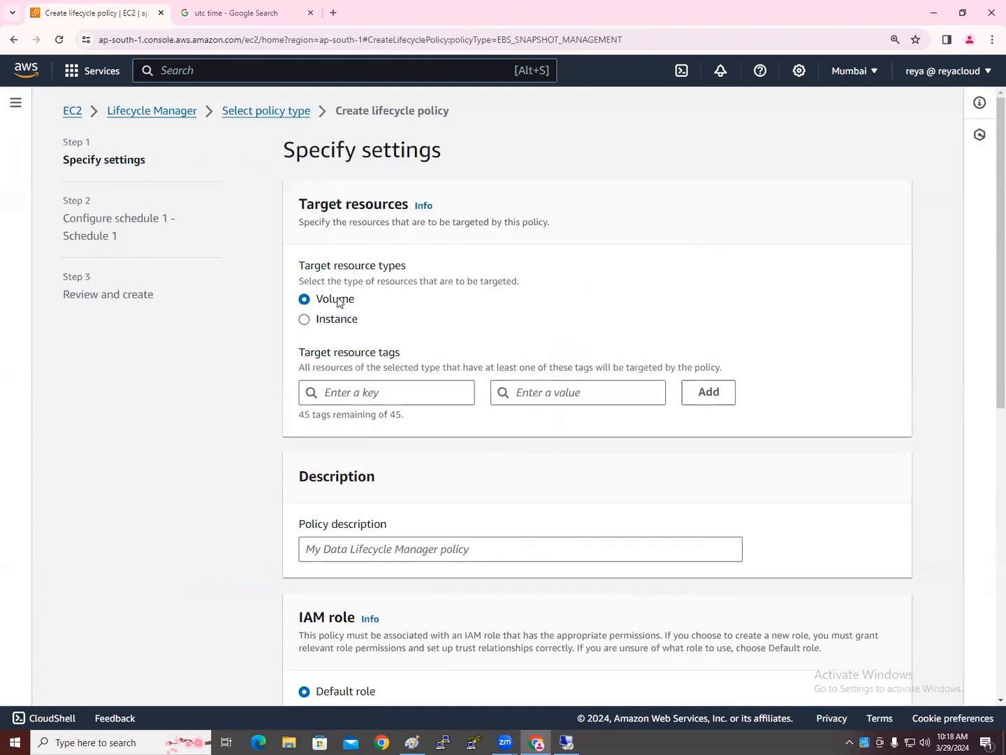
# Target volumes tagged backup = yes
pyautogui.click(362, 394)
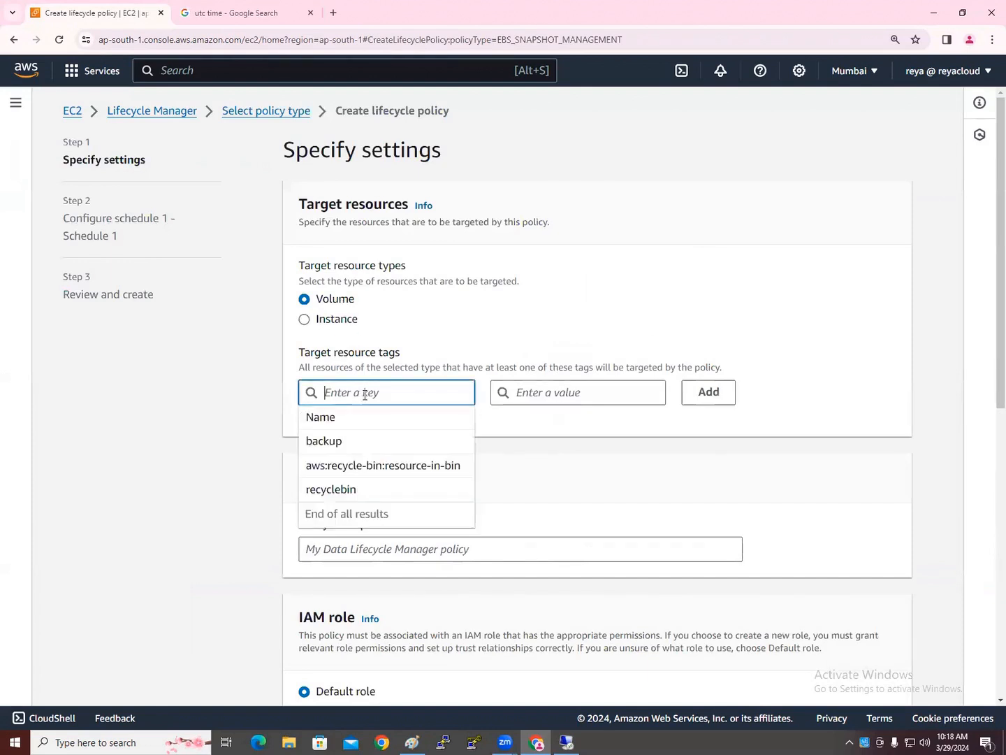
pyautogui.click(354, 441)
pyautogui.click(548, 393)
pyautogui.click(558, 434)
pyautogui.click(703, 399)
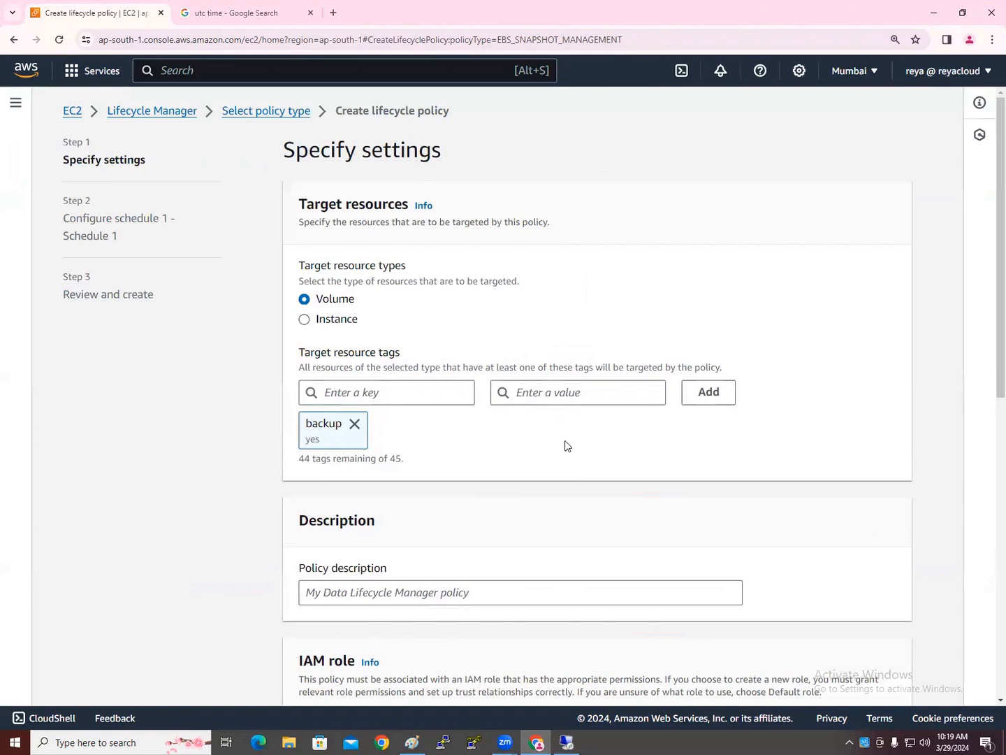
# Give the policy the description 'test' and continue to the schedule settings
pyautogui.scroll(-3, 551, 443)
pyautogui.click(437, 406)
pyautogui.write('test')
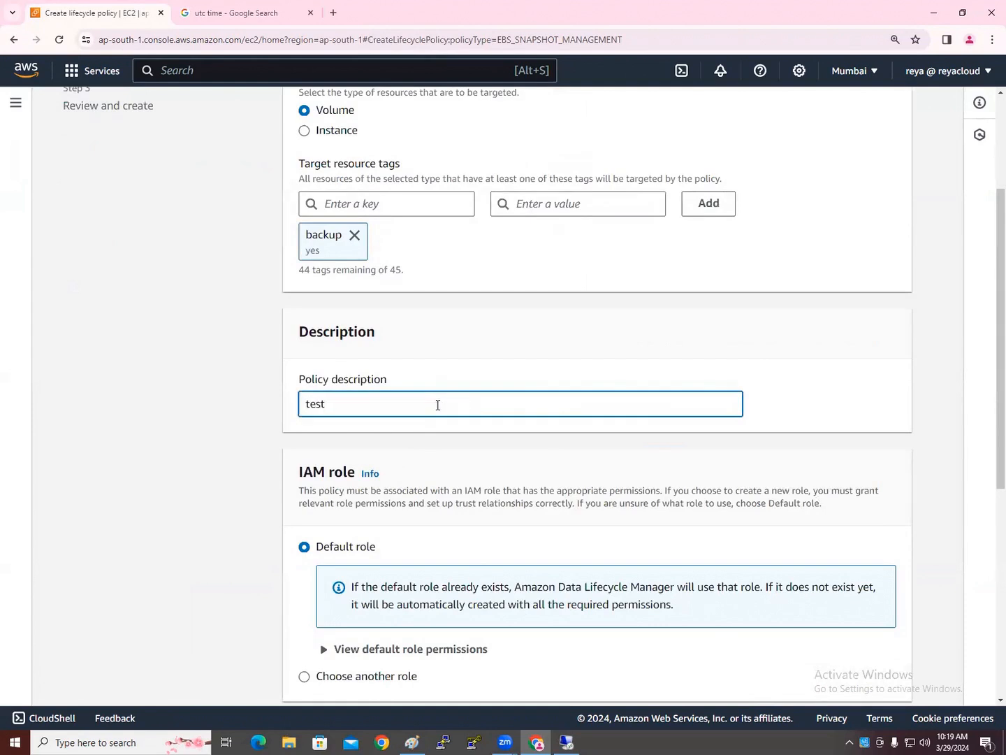
pyautogui.scroll(-5, 437, 405)
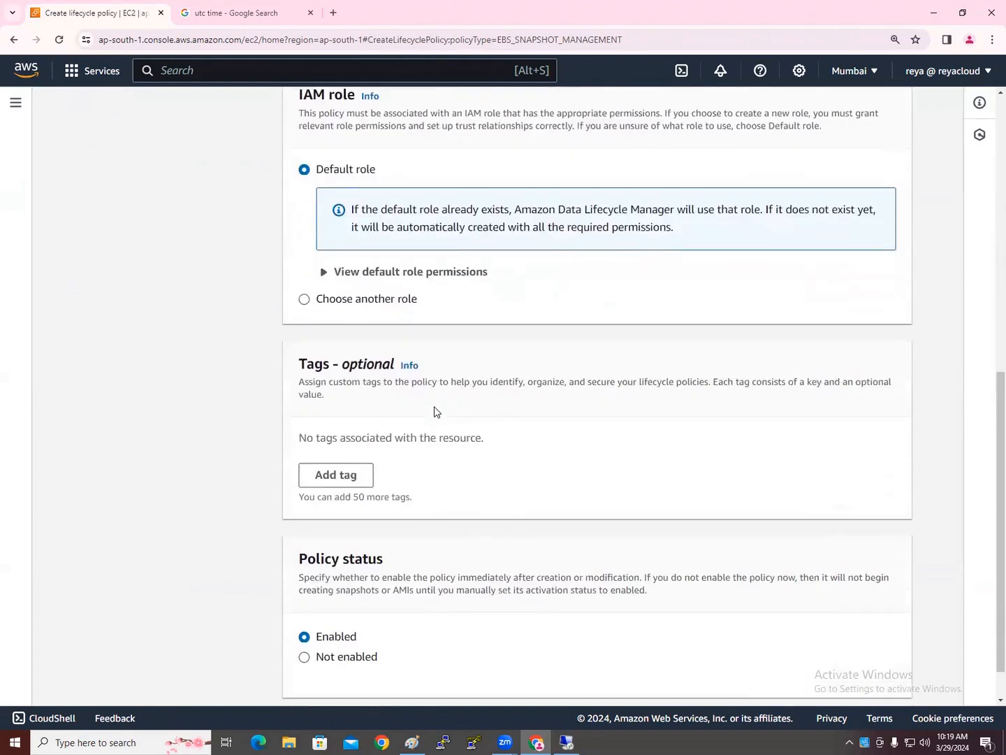
pyautogui.scroll(-1, 377, 378)
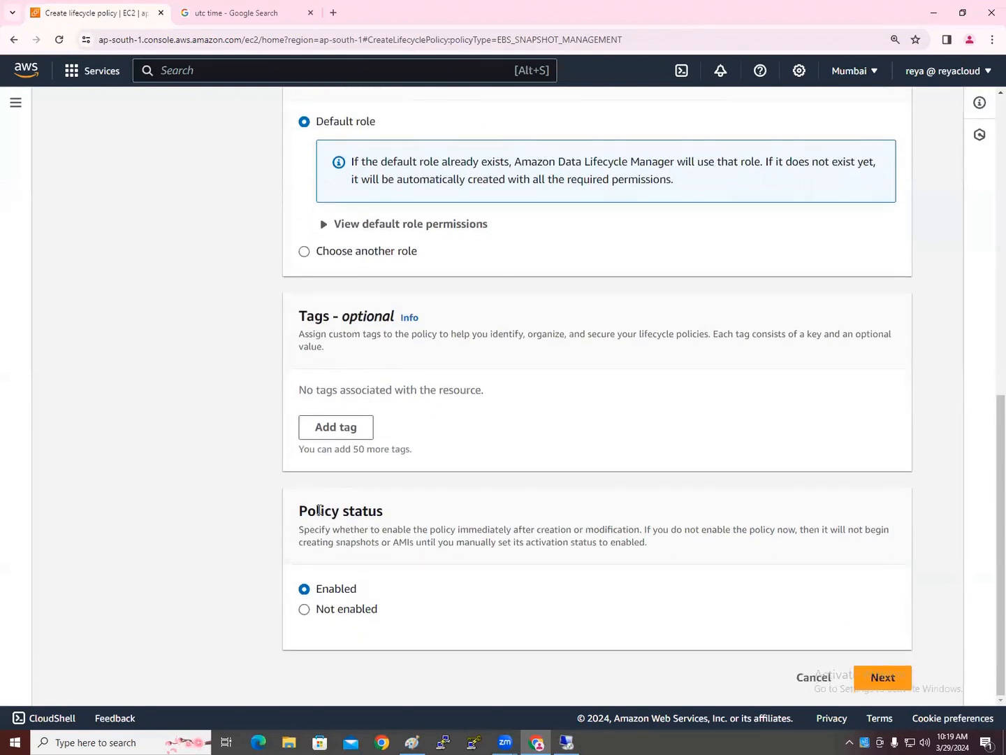
pyautogui.click(883, 677)
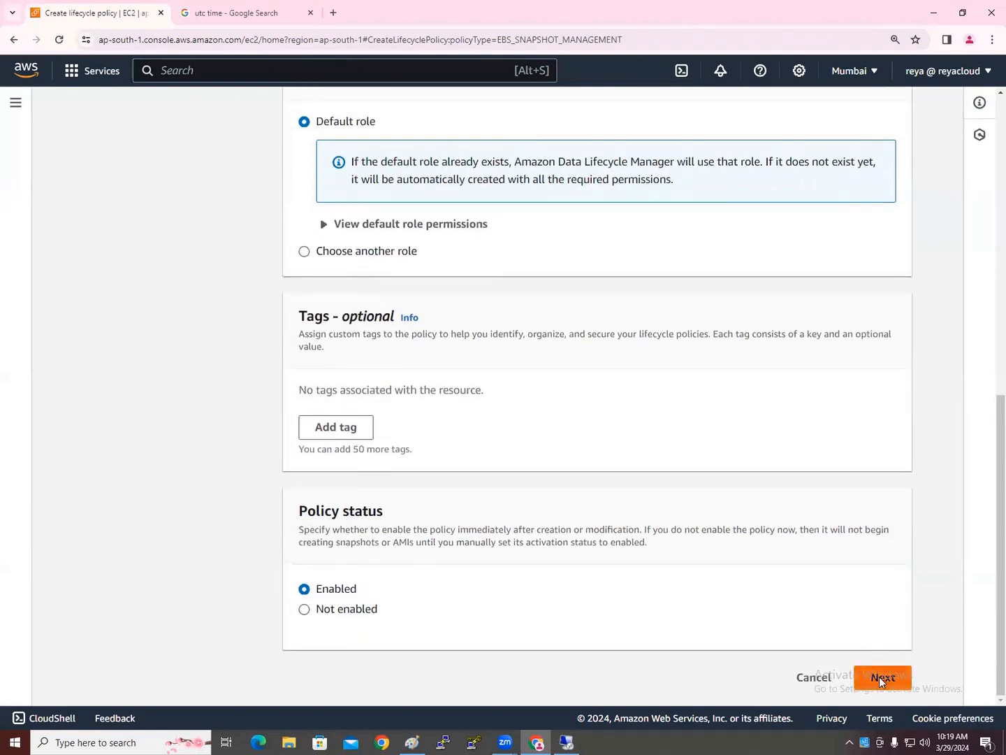
pyautogui.scroll(-2, 427, 368)
# Keep the daily, every-12-hours schedule and set retention to 7 snapshots
pyautogui.moveTo(382, 266); pyautogui.dragTo(244, 300)
pyautogui.click(211, 319)
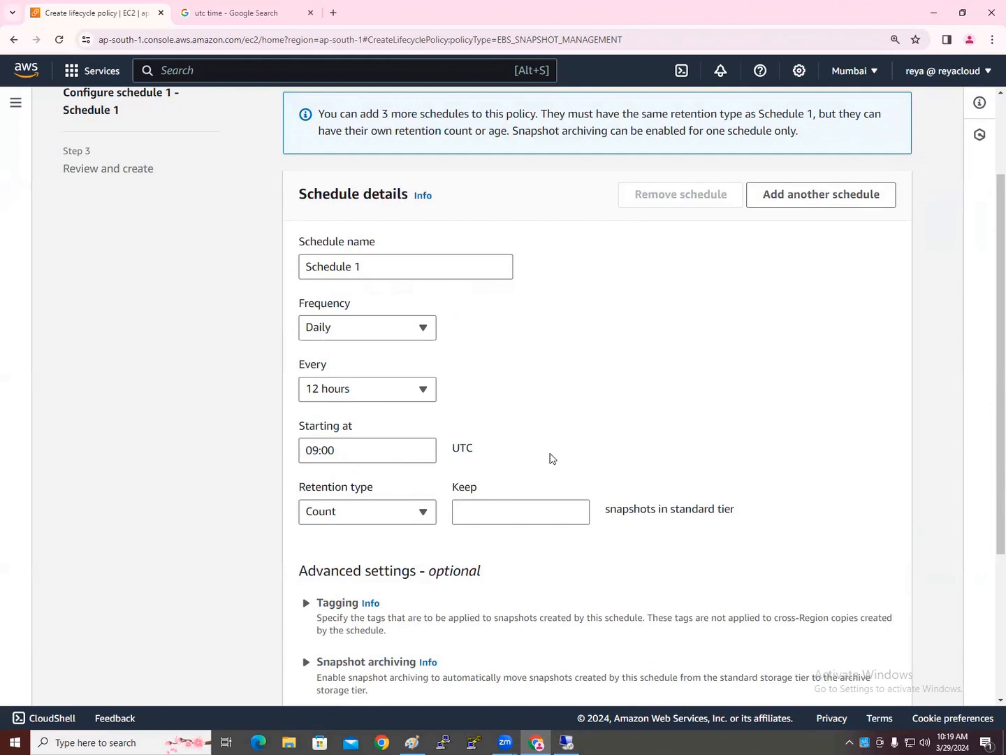
pyautogui.scroll(-3, 546, 462)
pyautogui.click(503, 333)
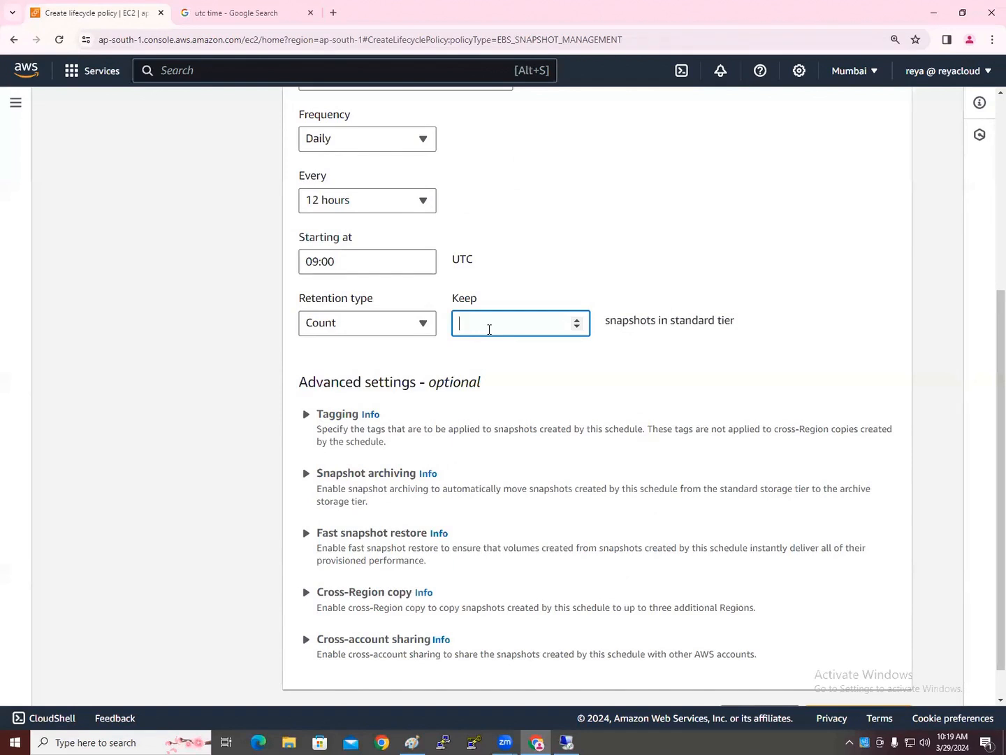
pyautogui.click(246, 437)
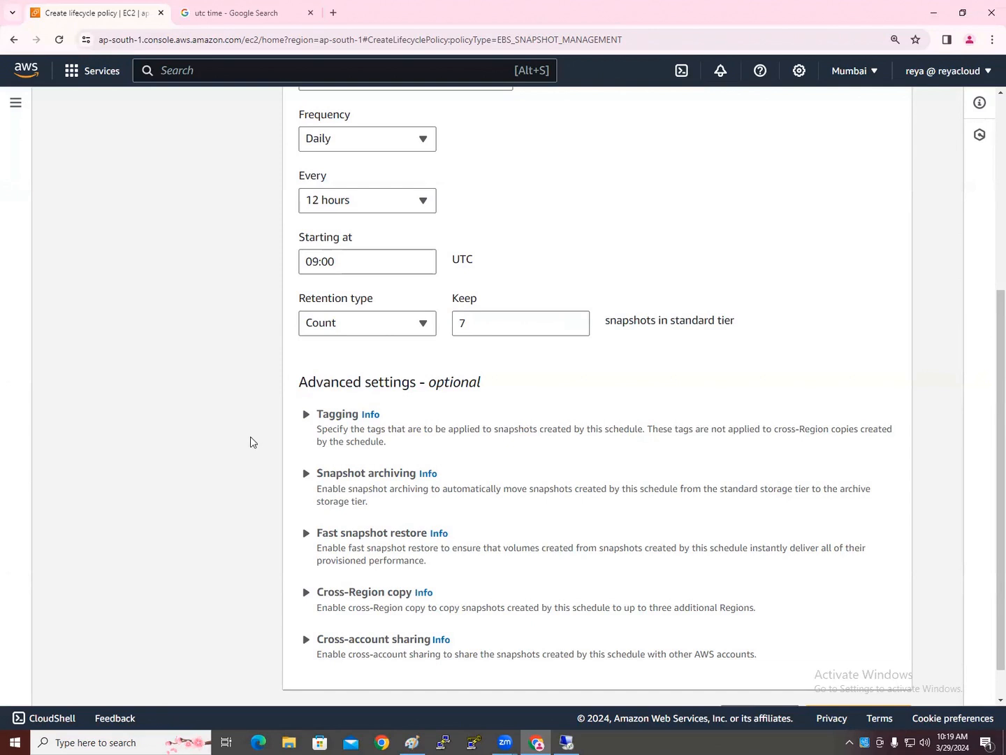
# Review the standard-tier note and snapshot archiving options, leaving archiving off
pyautogui.scroll(-1, 295, 482)
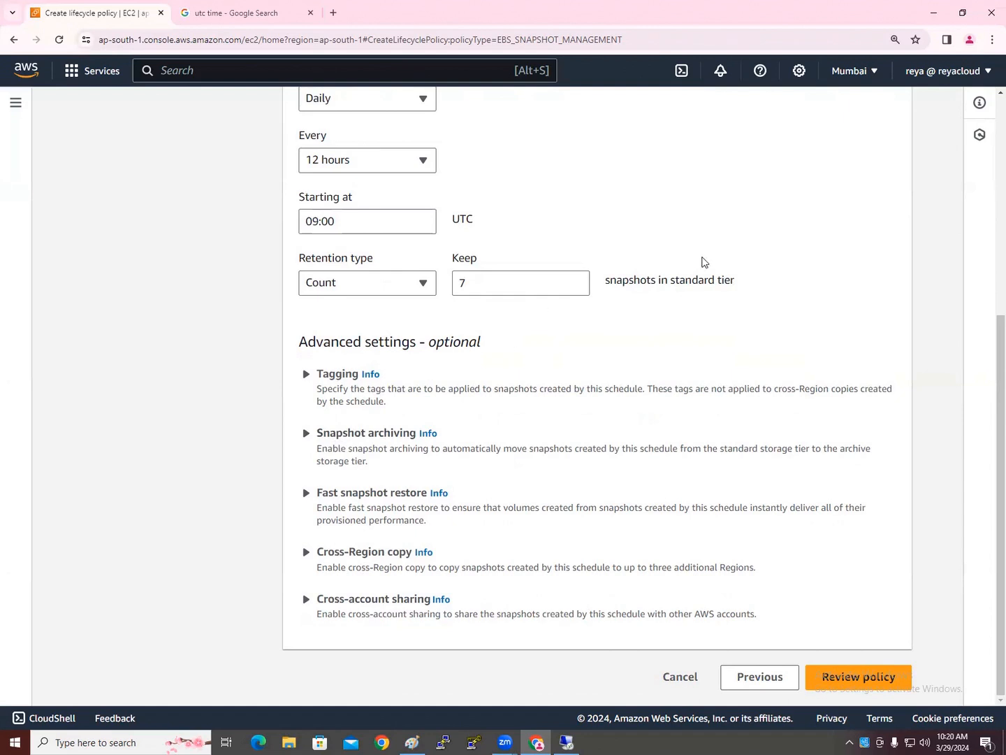
pyautogui.moveTo(671, 281); pyautogui.dragTo(732, 282)
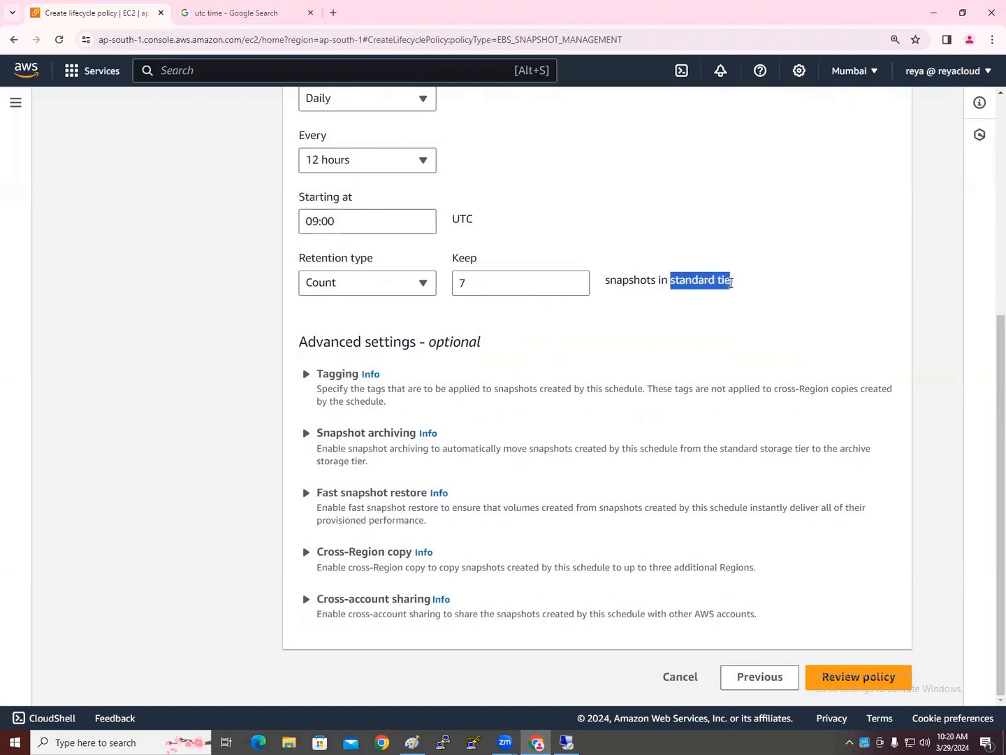
pyautogui.click(279, 452)
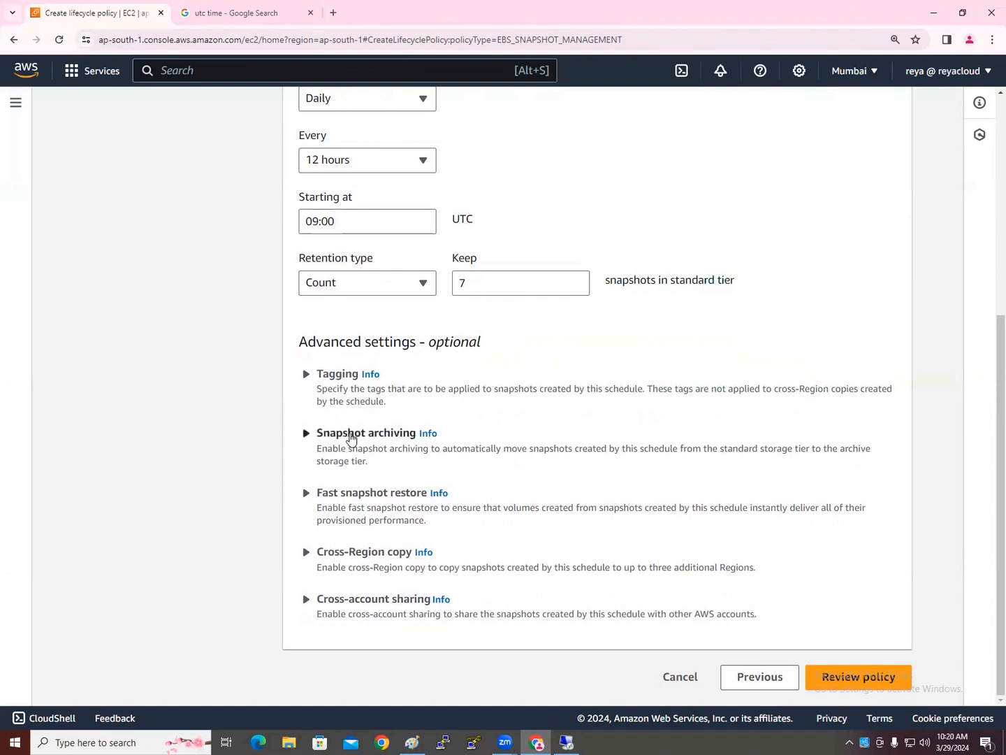
pyautogui.click(352, 436)
pyautogui.click(352, 435)
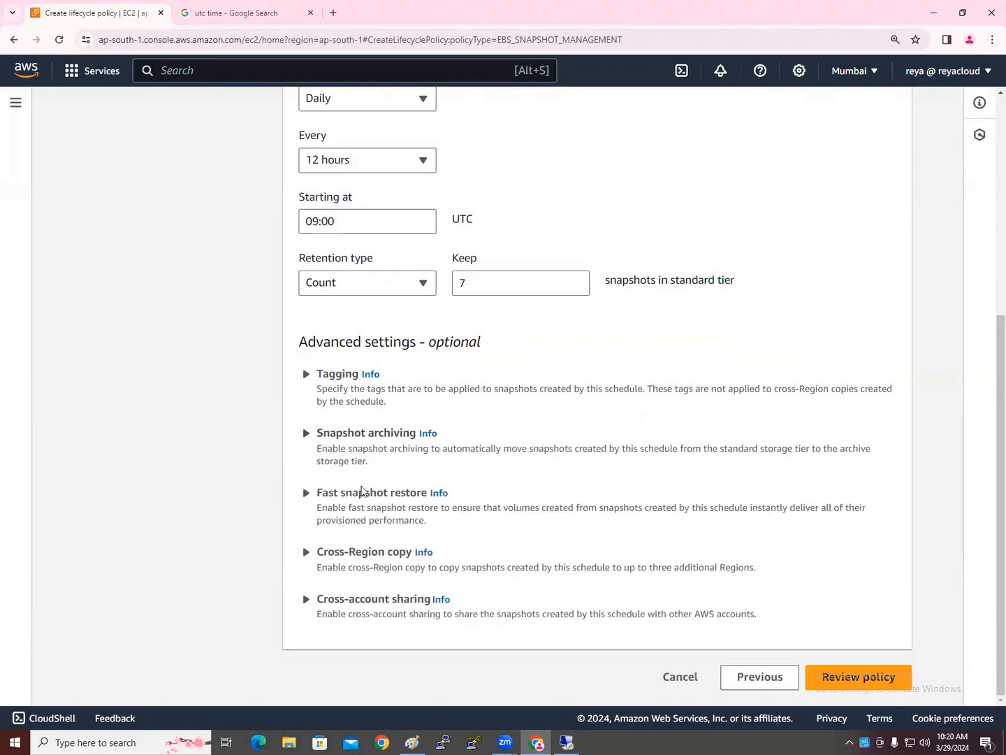
# Try the cross-Region copy options, then leave cross-Region copy disabled
pyautogui.click(343, 556)
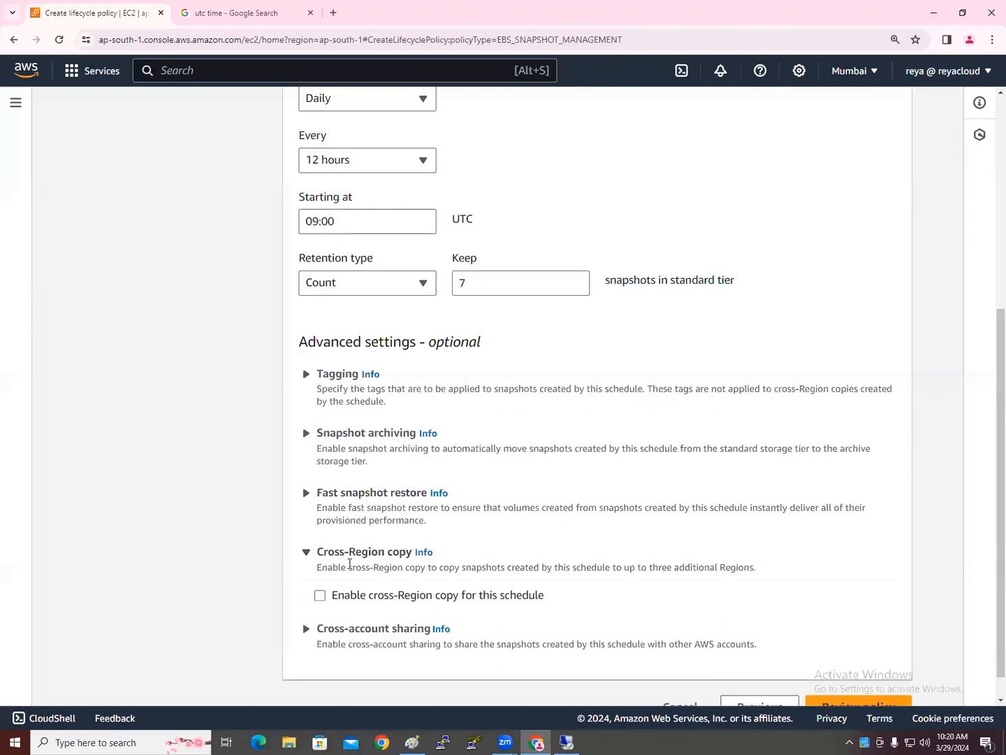
pyautogui.scroll(-1, 333, 568)
pyautogui.click(333, 568)
pyautogui.scroll(-3, 354, 592)
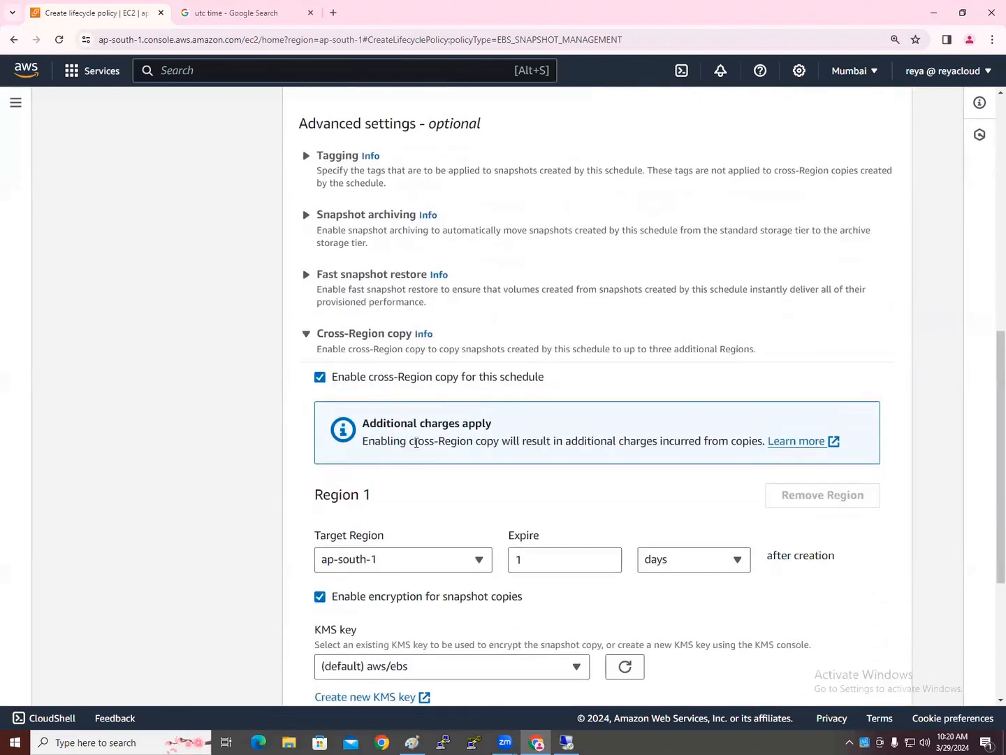
pyautogui.moveTo(393, 423); pyautogui.dragTo(488, 422)
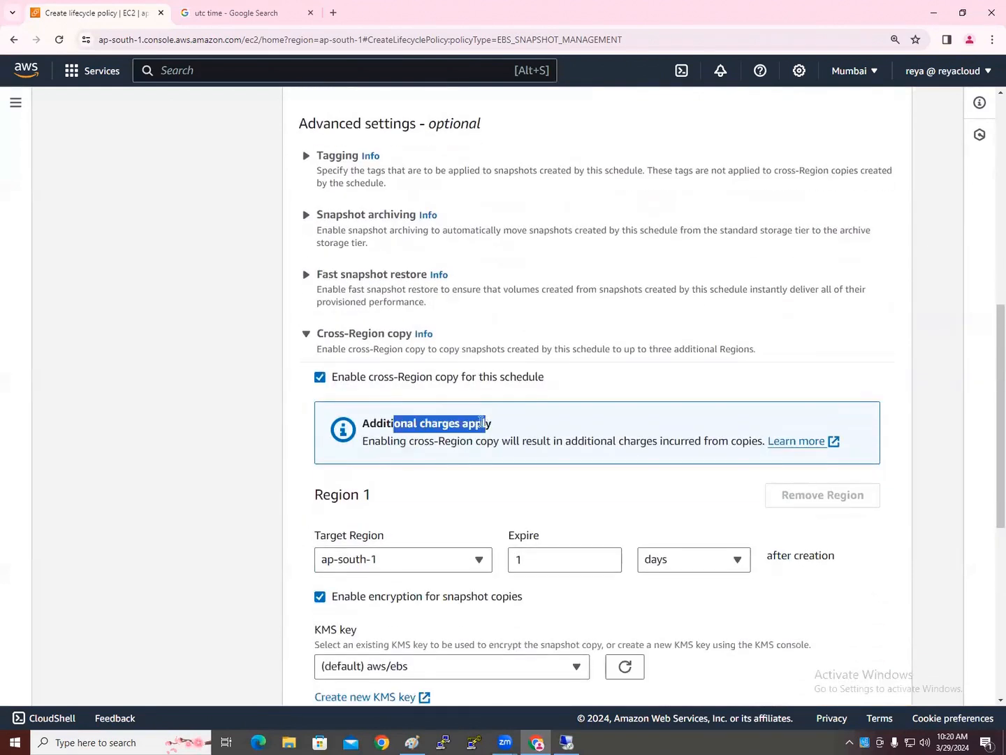
pyautogui.click(405, 564)
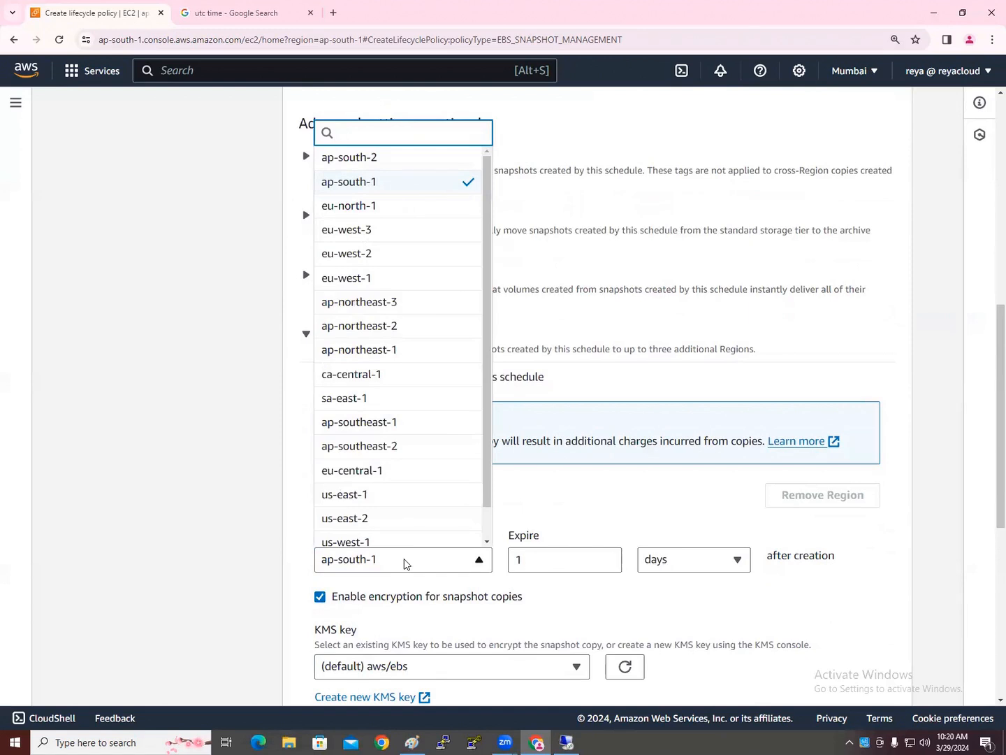
pyautogui.click(404, 563)
pyautogui.click(320, 376)
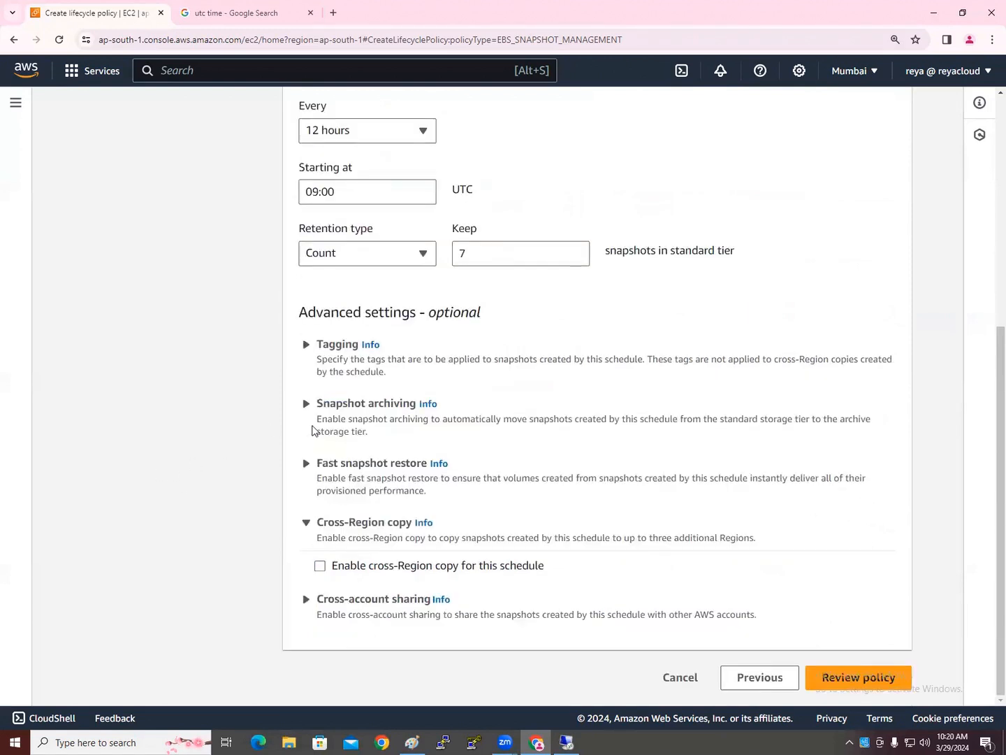
pyautogui.click(305, 524)
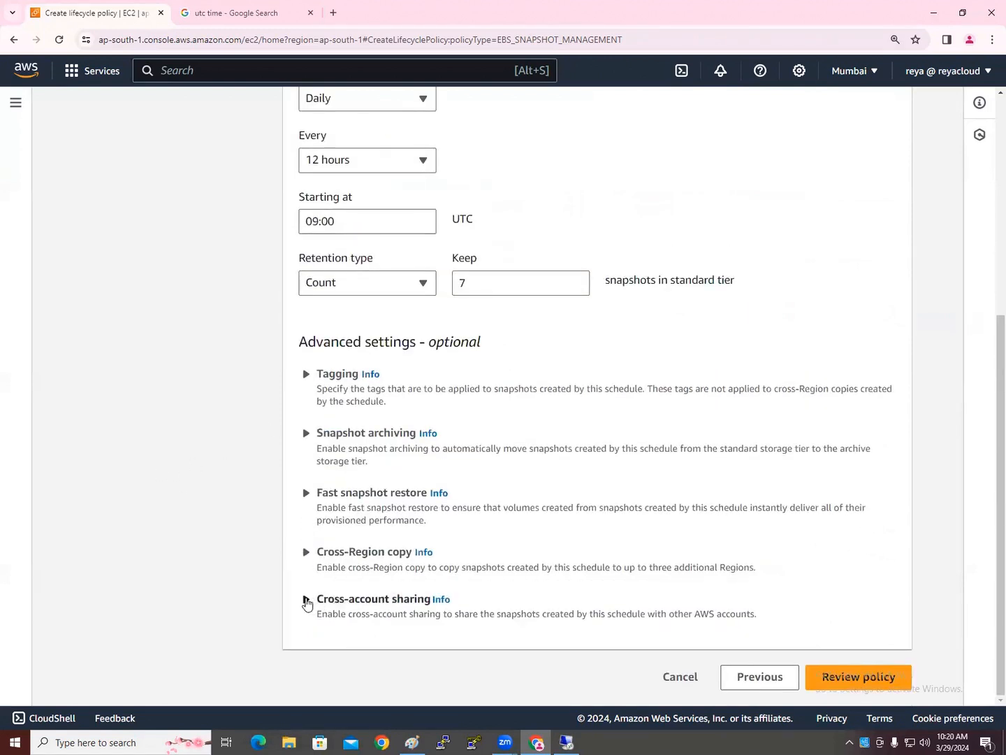
# Leave cross-account sharing disabled and cancel the policy creation
pyautogui.click(305, 600)
pyautogui.scroll(-1, 318, 607)
pyautogui.click(319, 600)
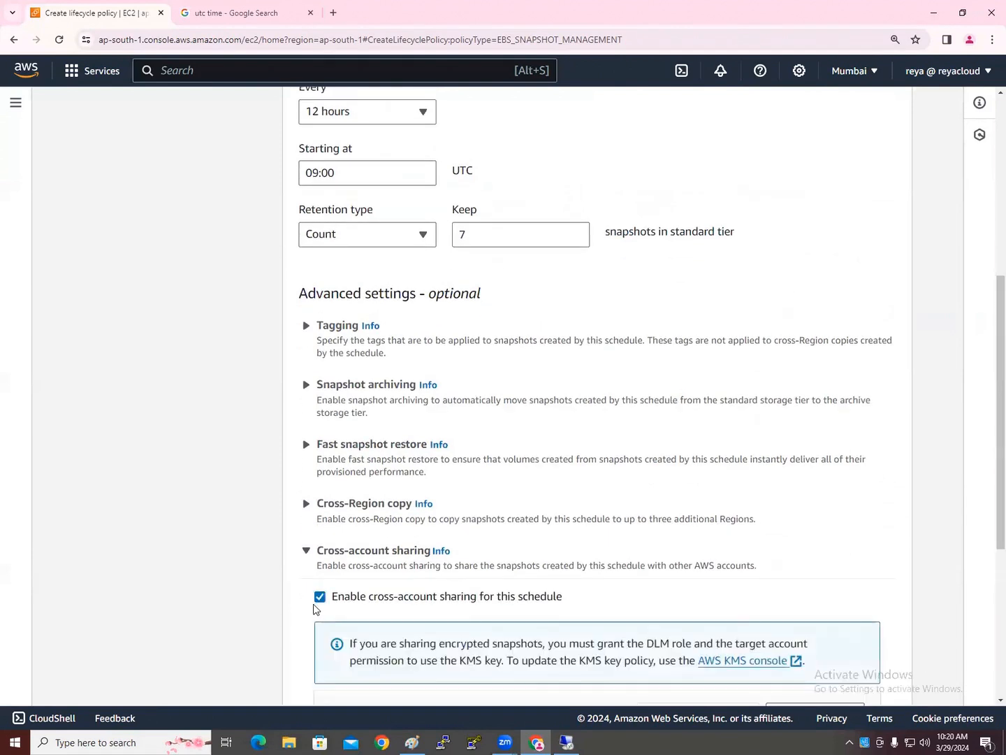
pyautogui.scroll(-3, 314, 610)
pyautogui.scroll(-2, 384, 638)
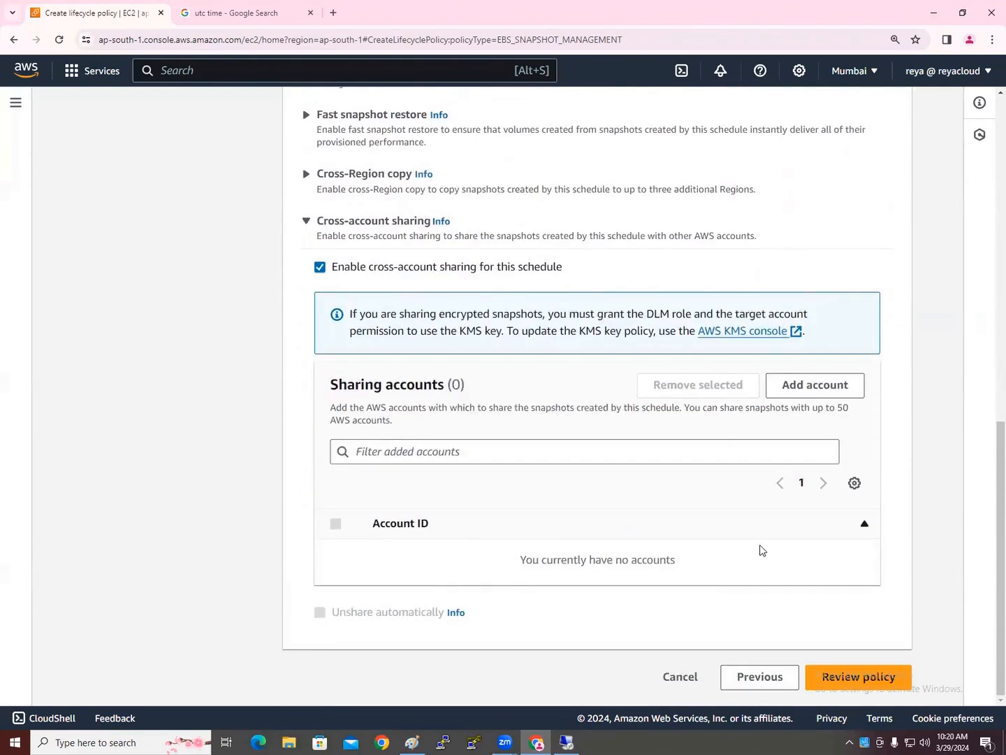
pyautogui.scroll(3, 818, 563)
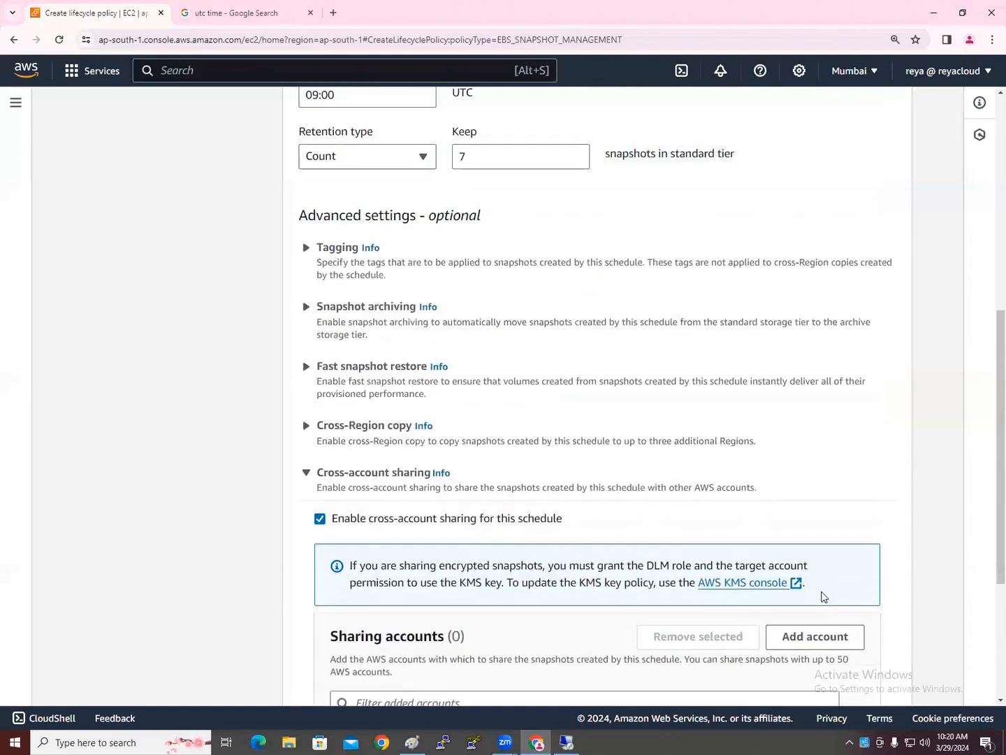
pyautogui.scroll(-1, 823, 596)
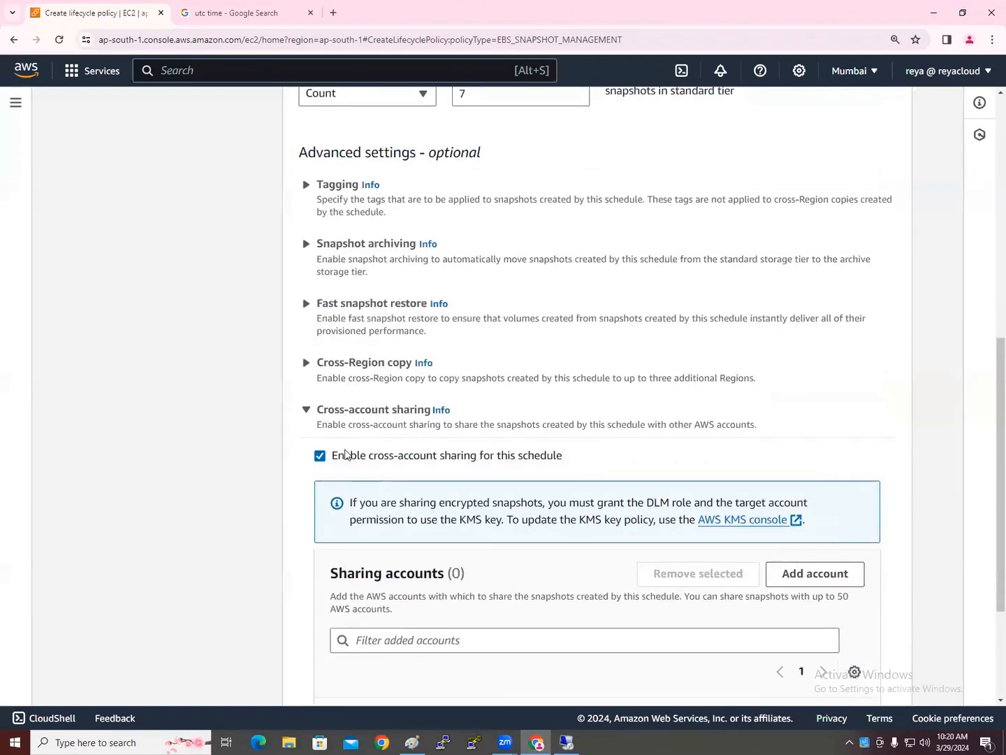
pyautogui.click(320, 457)
pyautogui.click(305, 548)
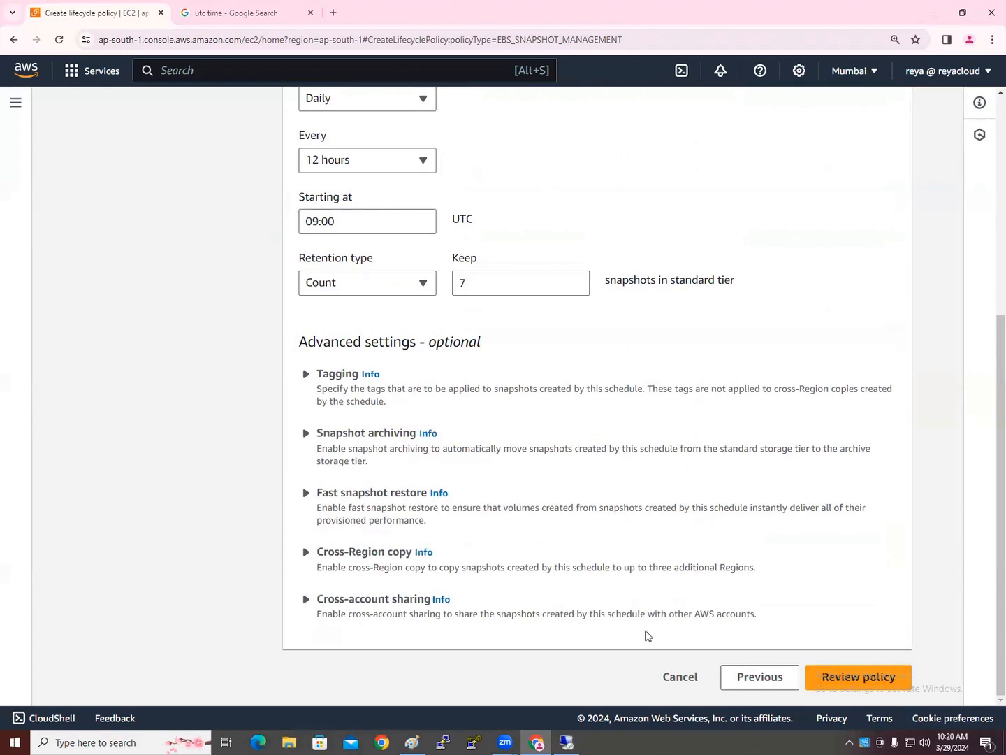
pyautogui.click(680, 677)
# Confirm discarding the test policy and check the Snapshots and Instances lists
pyautogui.click(715, 456)
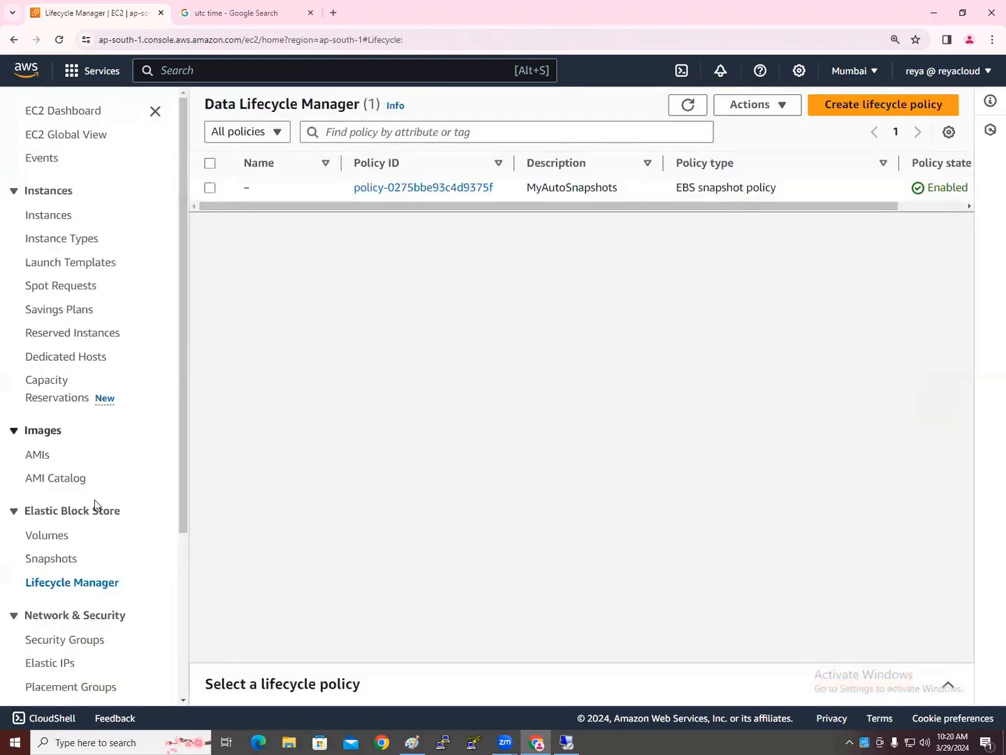
pyautogui.click(58, 560)
pyautogui.click(606, 109)
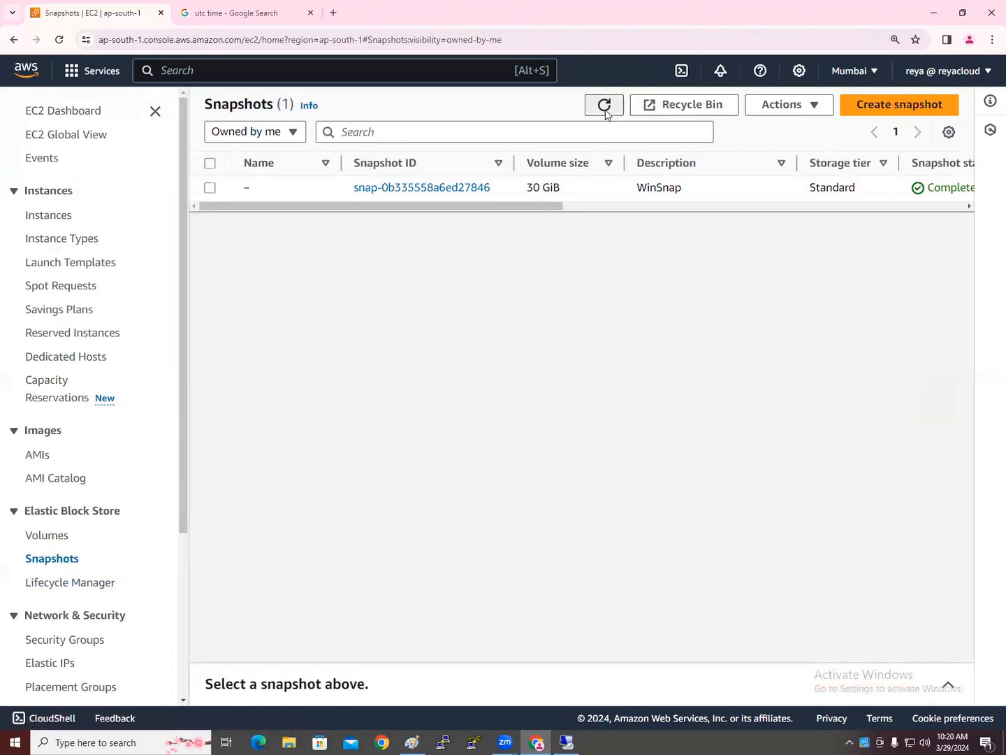
pyautogui.click(48, 216)
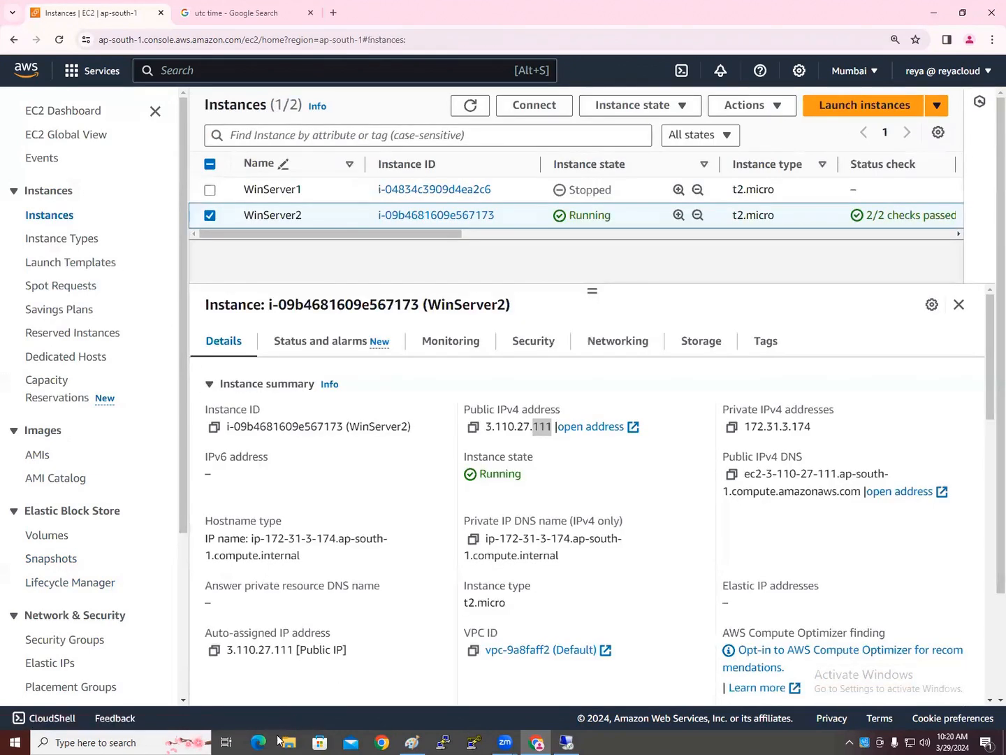
# Open the Tasks text file from Desktop > Material
pyautogui.click(289, 742)
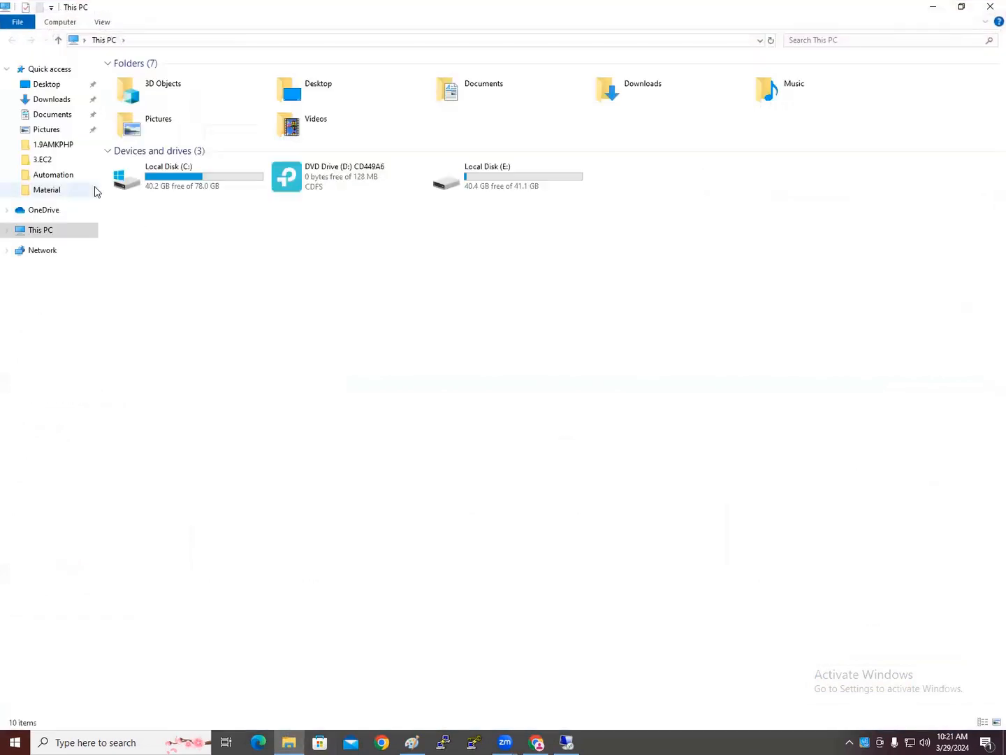
pyautogui.click(46, 190)
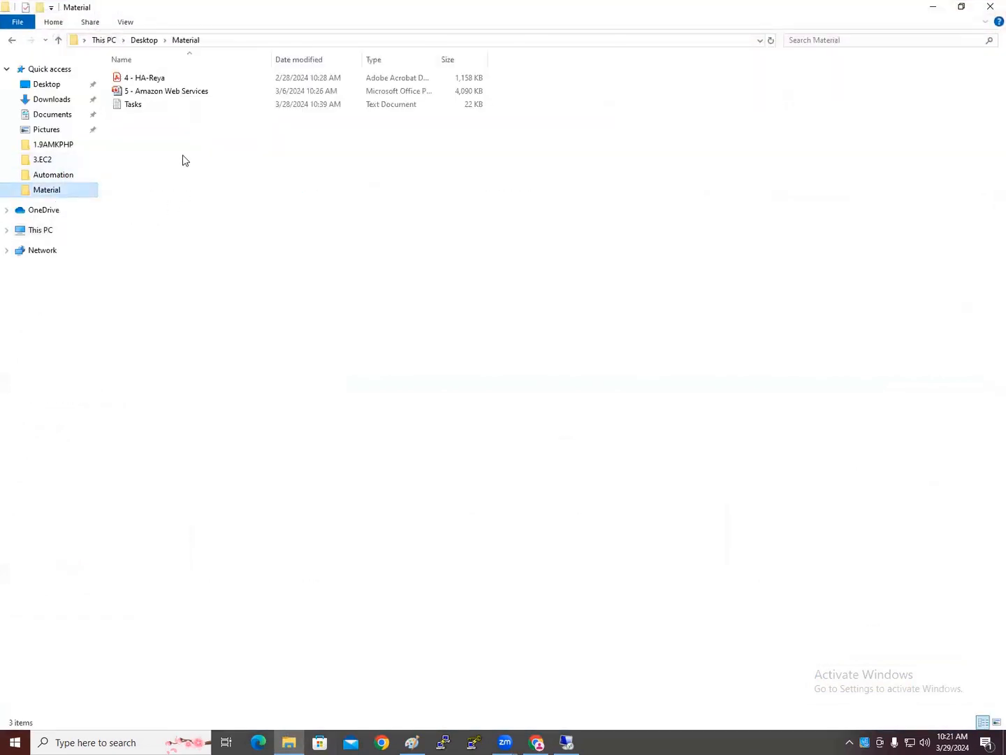
pyautogui.doubleClick(175, 106)
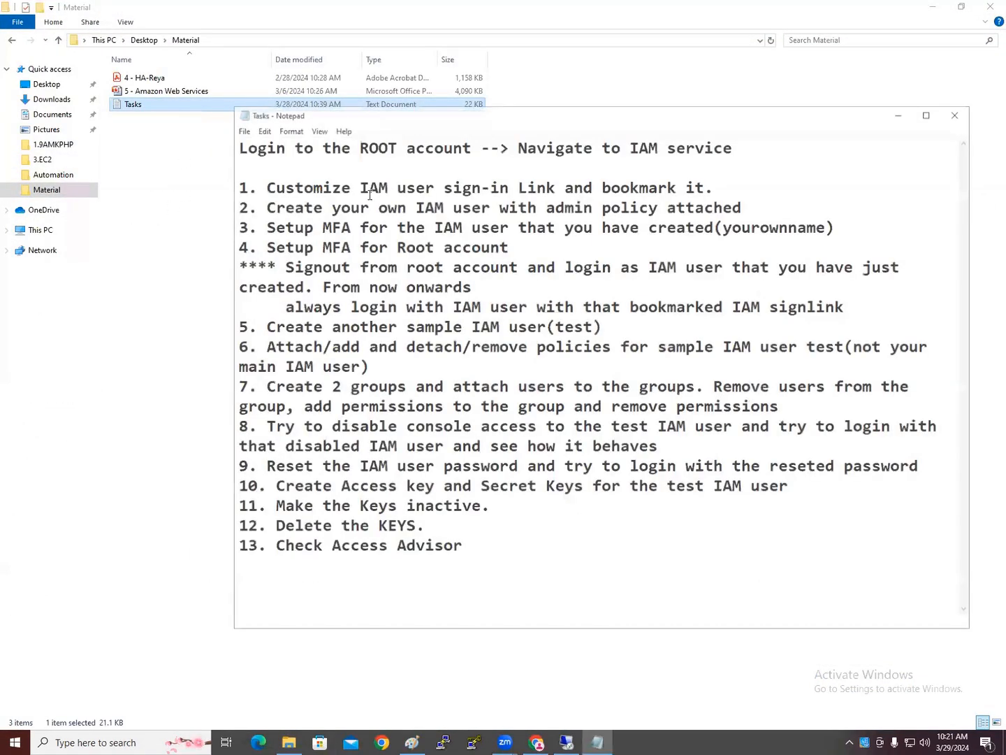
# Maximize Notepad and paste the Data Life Cycle Manager note below item 8
pyautogui.press('super+Up')
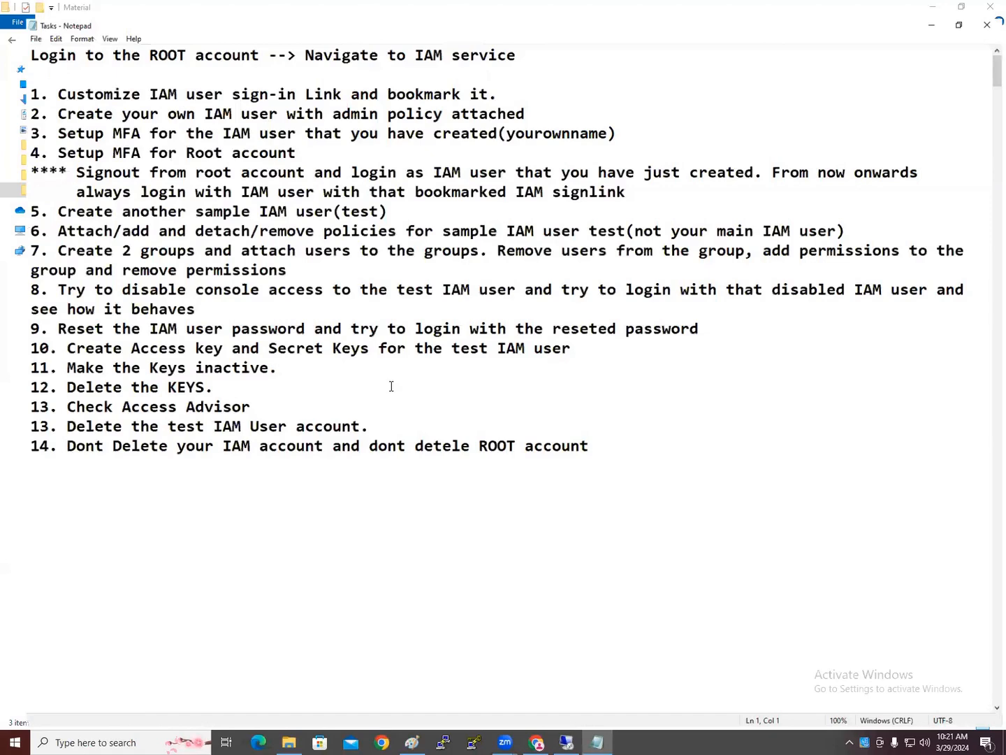
pyautogui.scroll(-15, 389, 388)
pyautogui.scroll(-20, 392, 386)
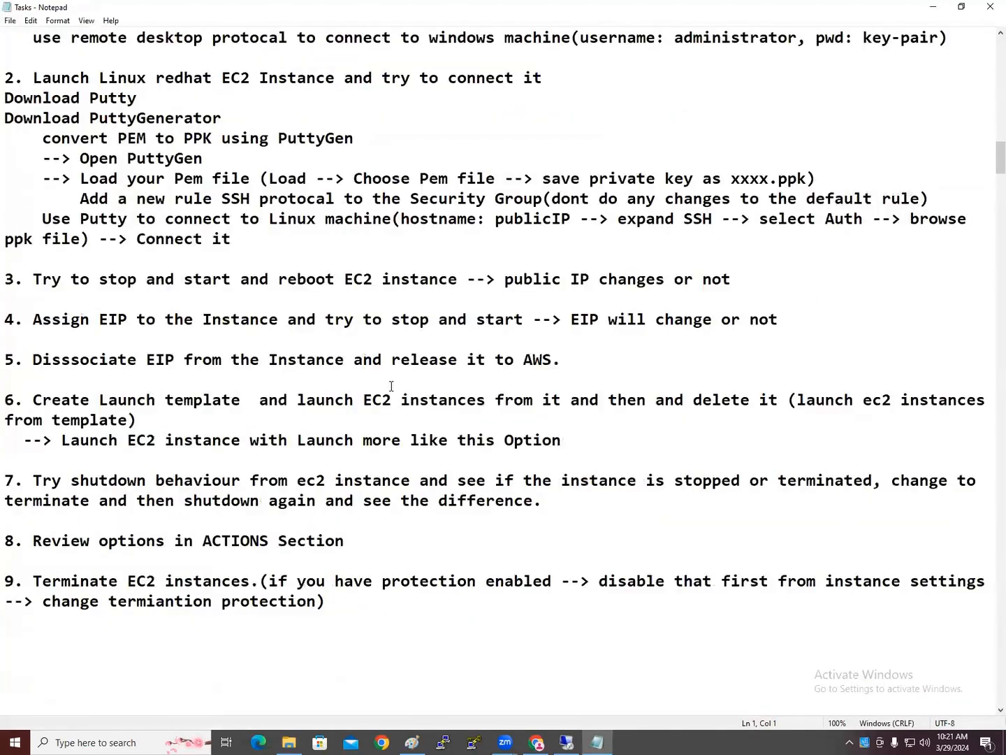
pyautogui.scroll(-14, 391, 386)
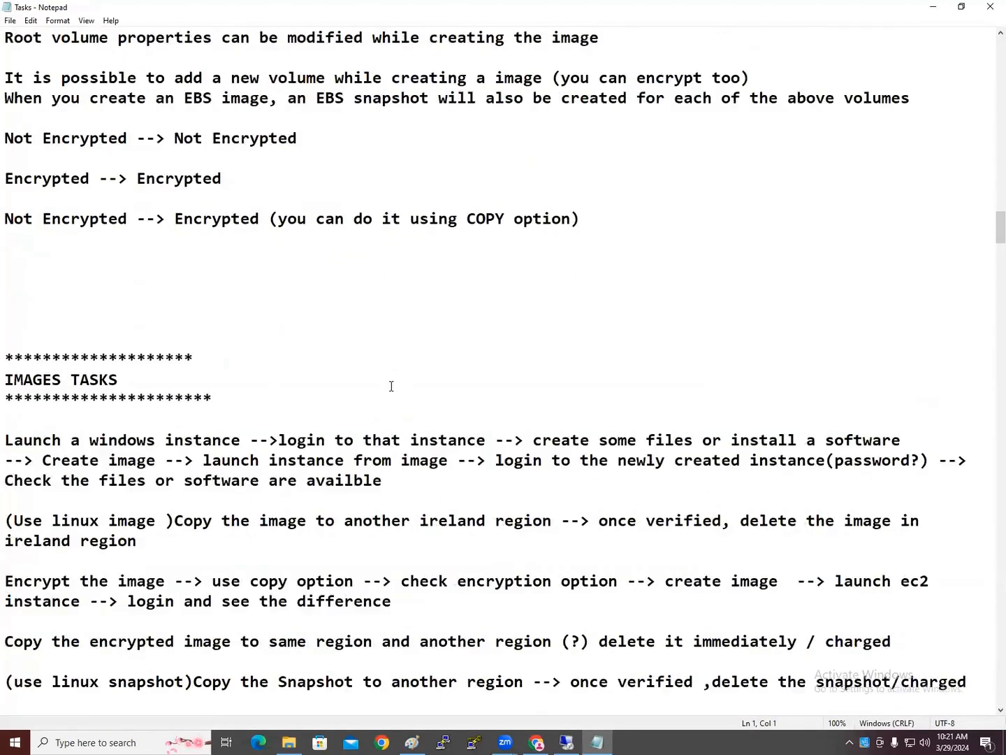
pyautogui.scroll(-11, 391, 386)
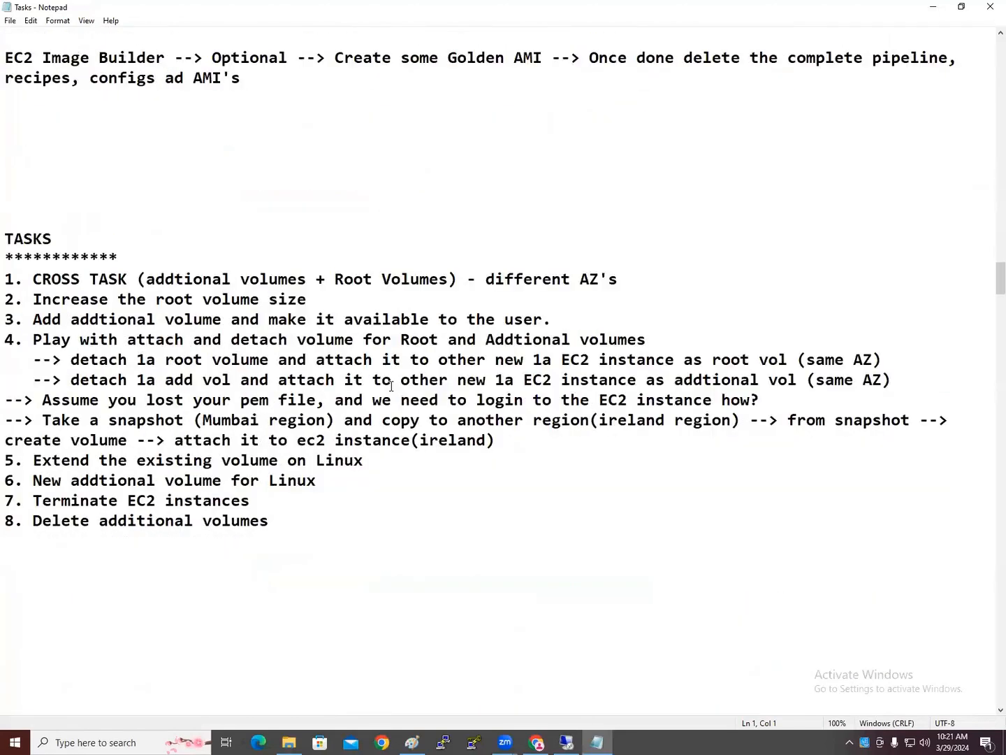
pyautogui.scroll(2, 392, 386)
pyautogui.moveTo(316, 141); pyautogui.dragTo(6, 120)
pyautogui.hotkey('ctrl', 'c')
pyautogui.scroll(-4, 208, 278)
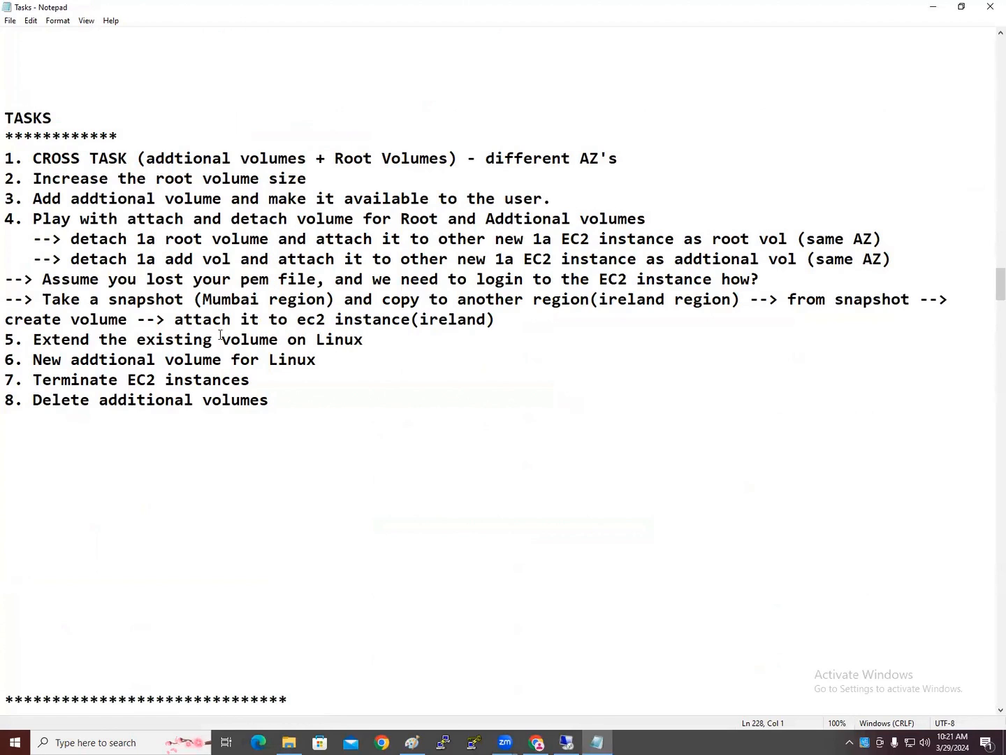
pyautogui.click(199, 438)
pyautogui.hotkey('ctrl', 'v')
# Position the cursor at the end of item 1, CROSS TASK, in the EBS TASKS list
pyautogui.scroll(-2, 236, 425)
pyautogui.scroll(2, 233, 426)
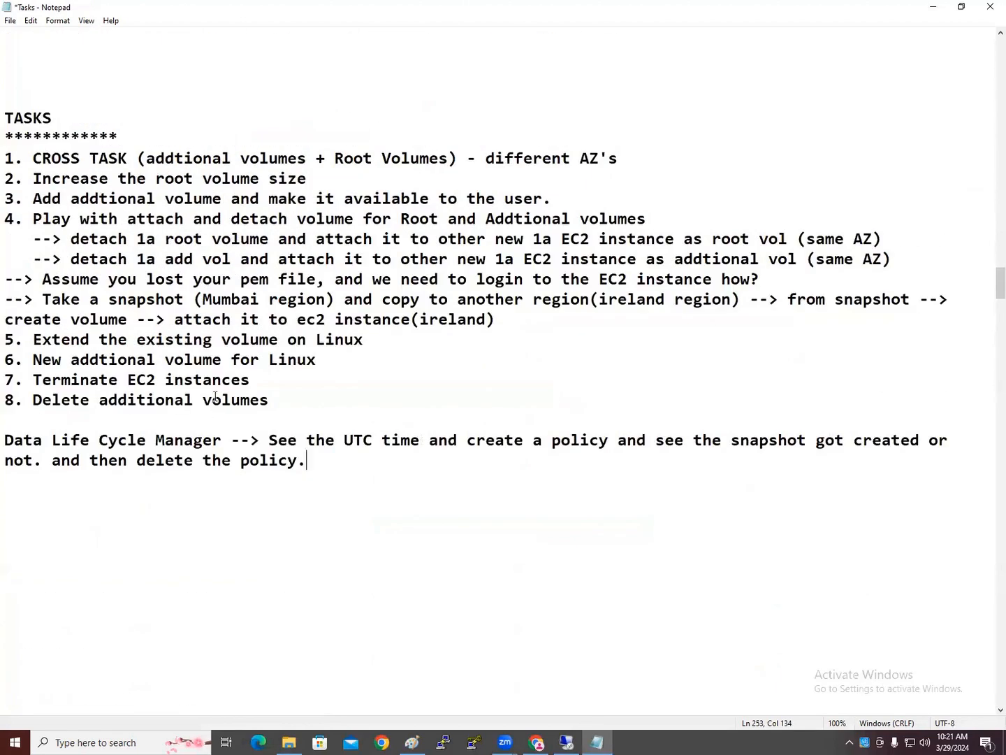
pyautogui.moveTo(34, 158); pyautogui.dragTo(125, 159)
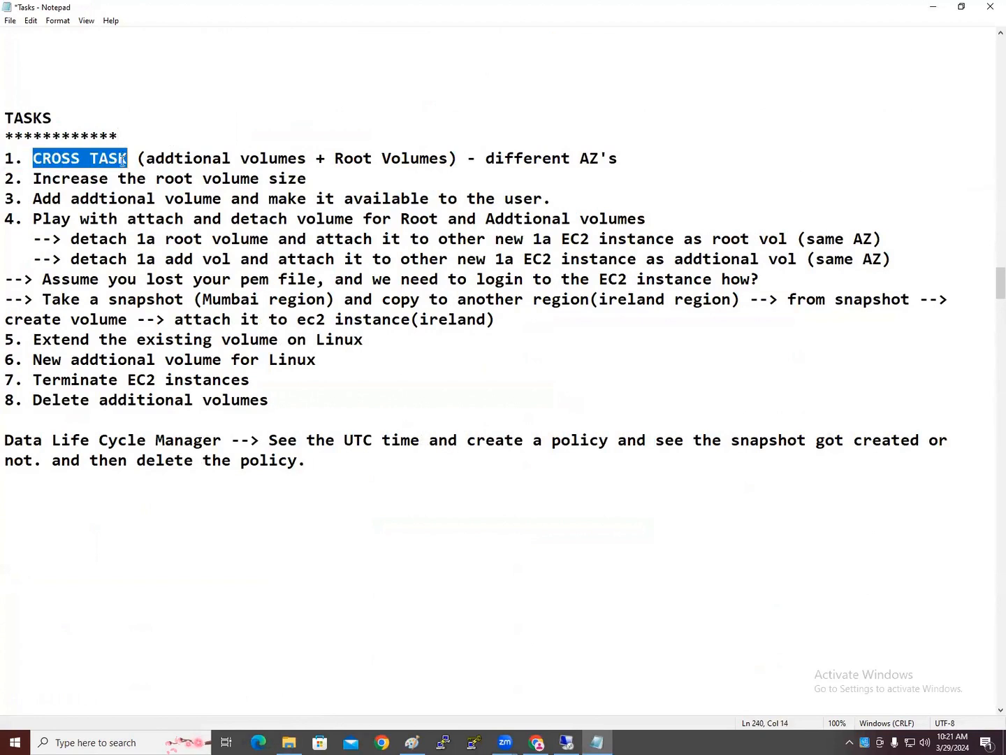
pyautogui.click(315, 380)
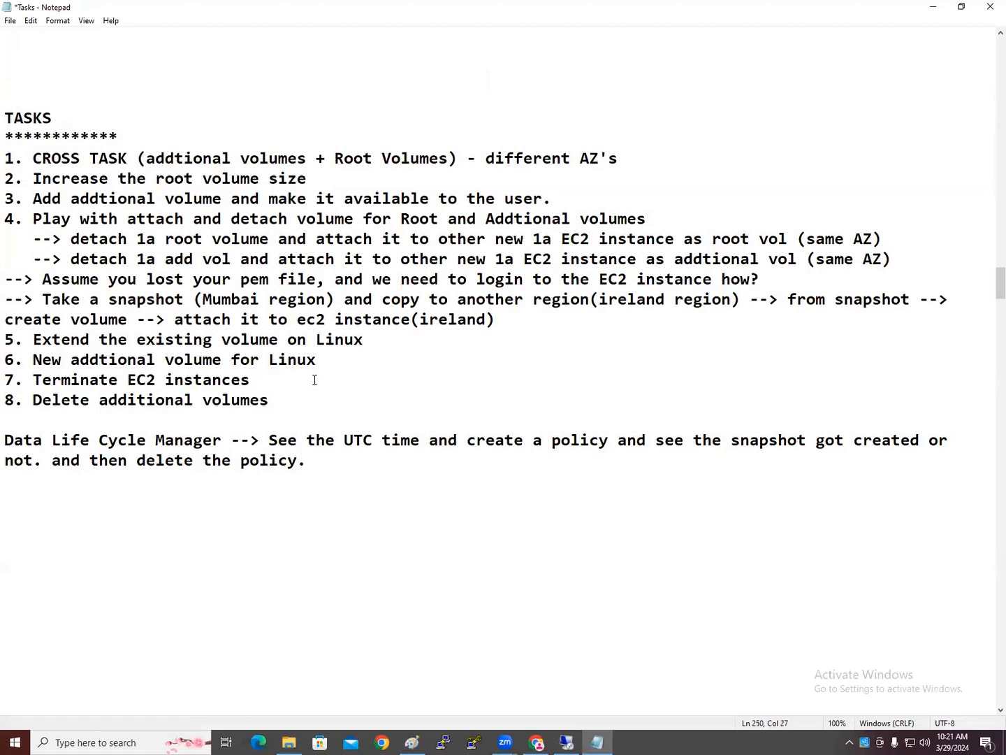
pyautogui.scroll(-5, 324, 423)
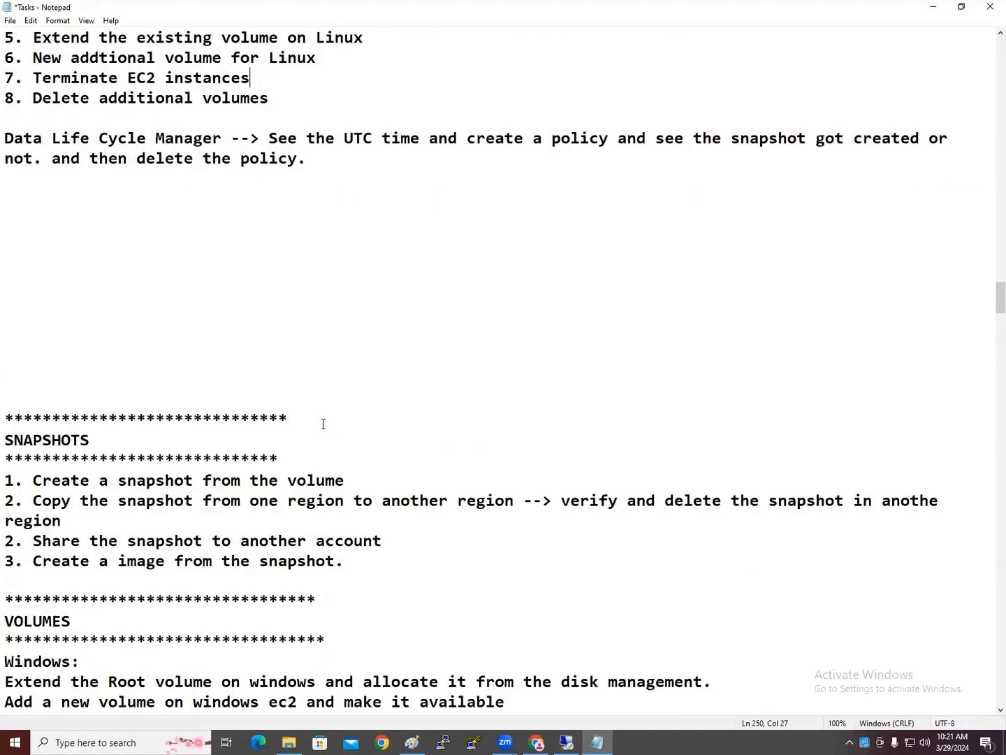
pyautogui.scroll(-9, 323, 424)
pyautogui.scroll(14, 323, 423)
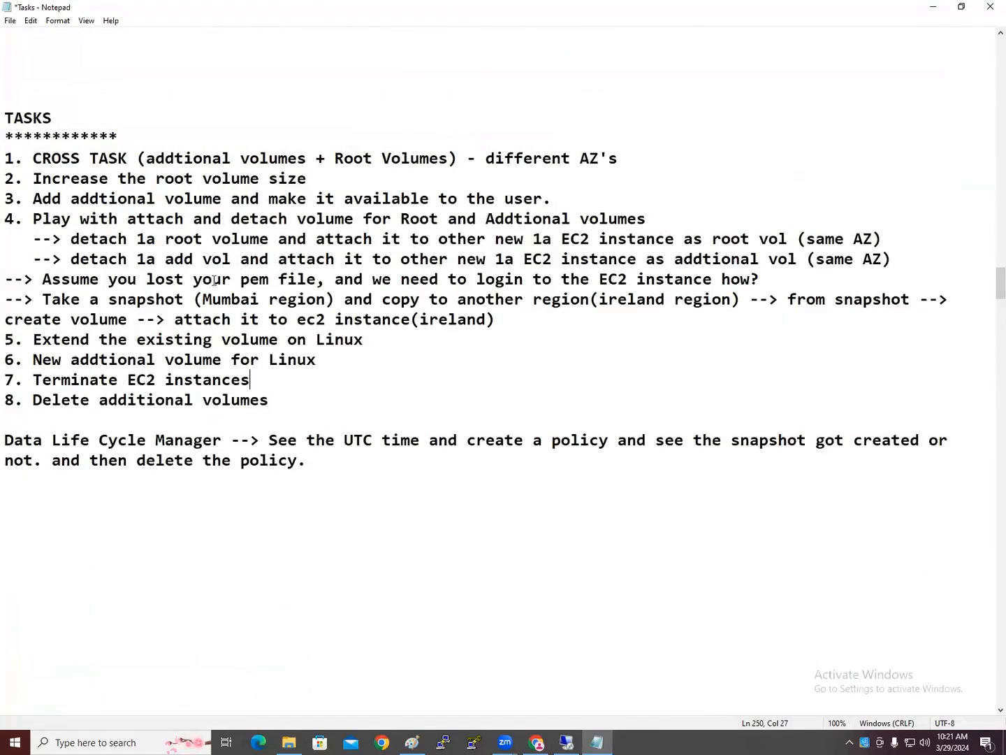
pyautogui.click(657, 159)
# Add sub-lines 'Launch 4 EC2 instances , 1a = 2, 1b = 2' and 'Detach 1a addtional volume…to the 1b EC2 instance'
pyautogui.press('Return')
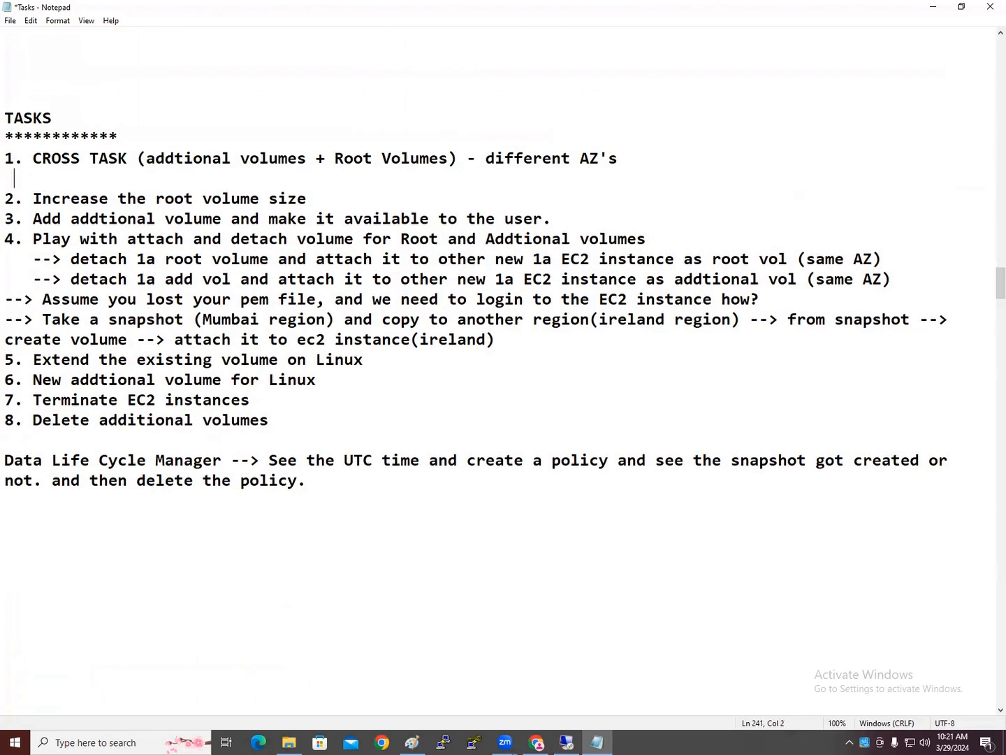
pyautogui.write('Create')
pyautogui.press('BackSpace')
pyautogui.press('BackSpace')
pyautogui.press('BackSpace')
pyautogui.press('BackSpace')
pyautogui.press('BackSpace')
pyautogui.press('BackSpace')
pyautogui.write('Launch 4 EC2 instances , 1a = 2, 1b = 2')
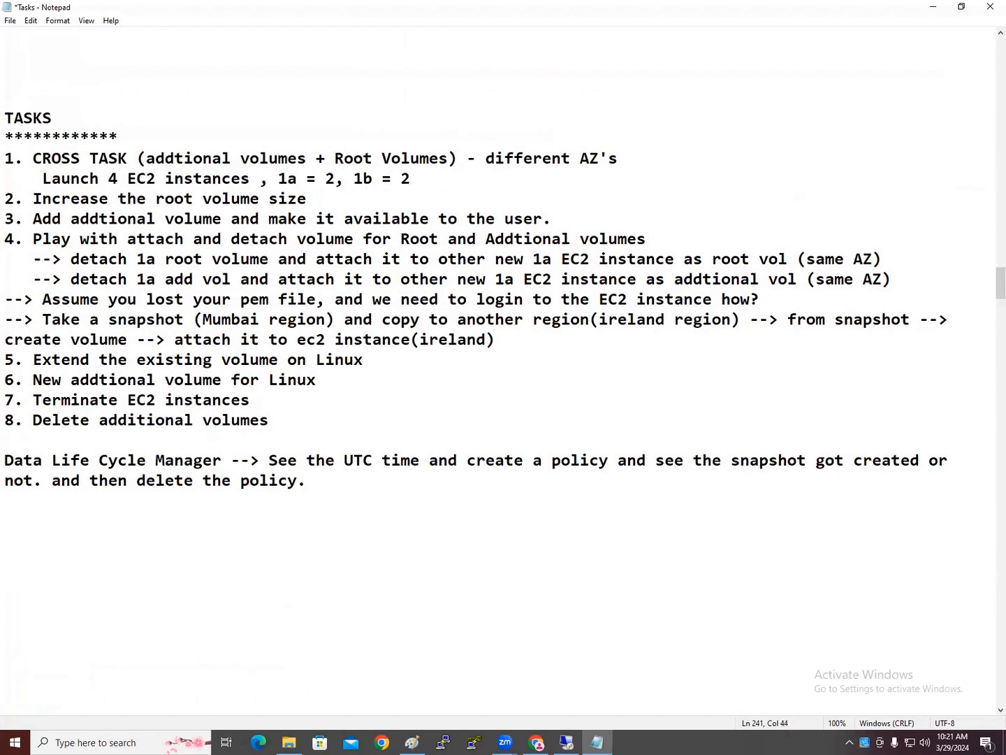
pyautogui.press('Return')
pyautogui.press('BackSpace')
pyautogui.write('Detach ')
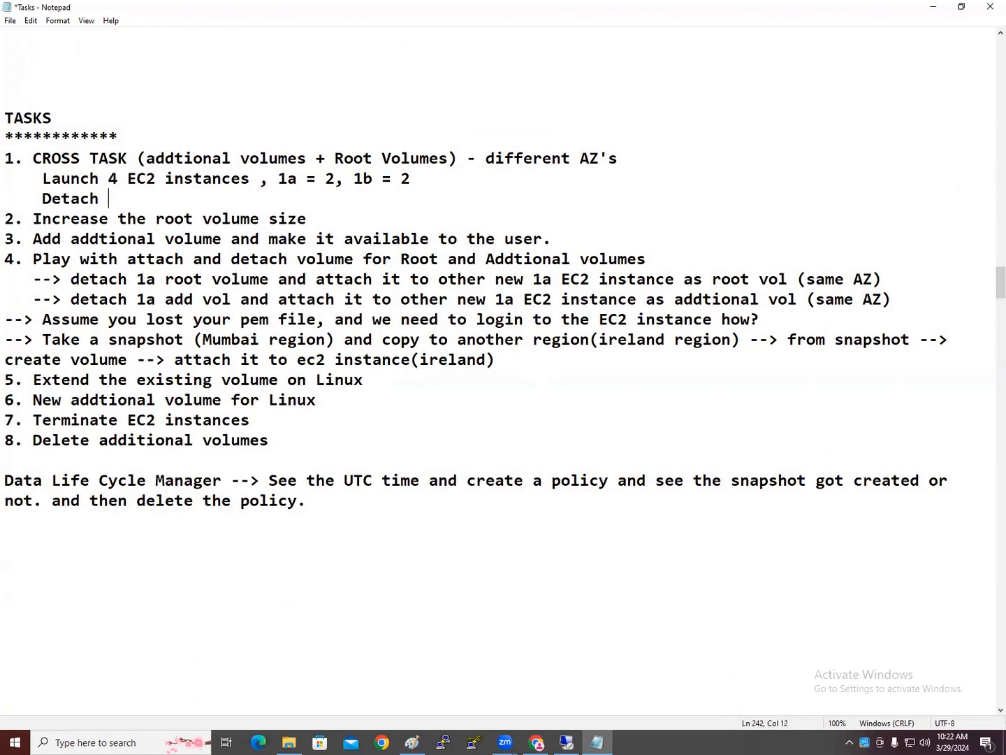
pyautogui.write('1a addtional volu')
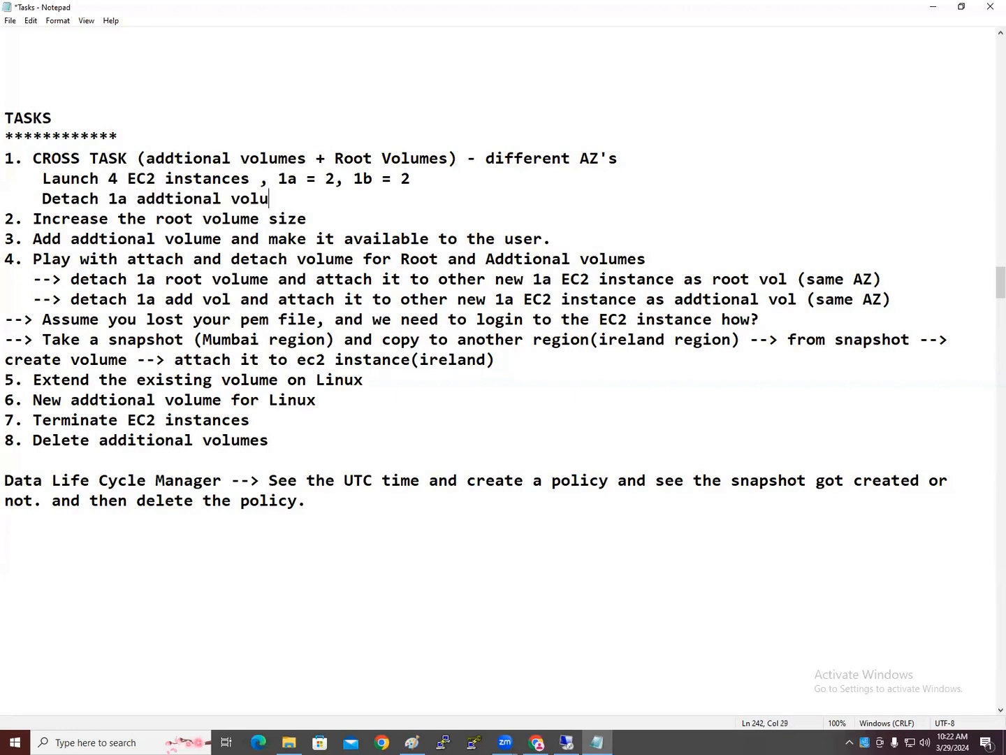
pyautogui.write('me and attach i')
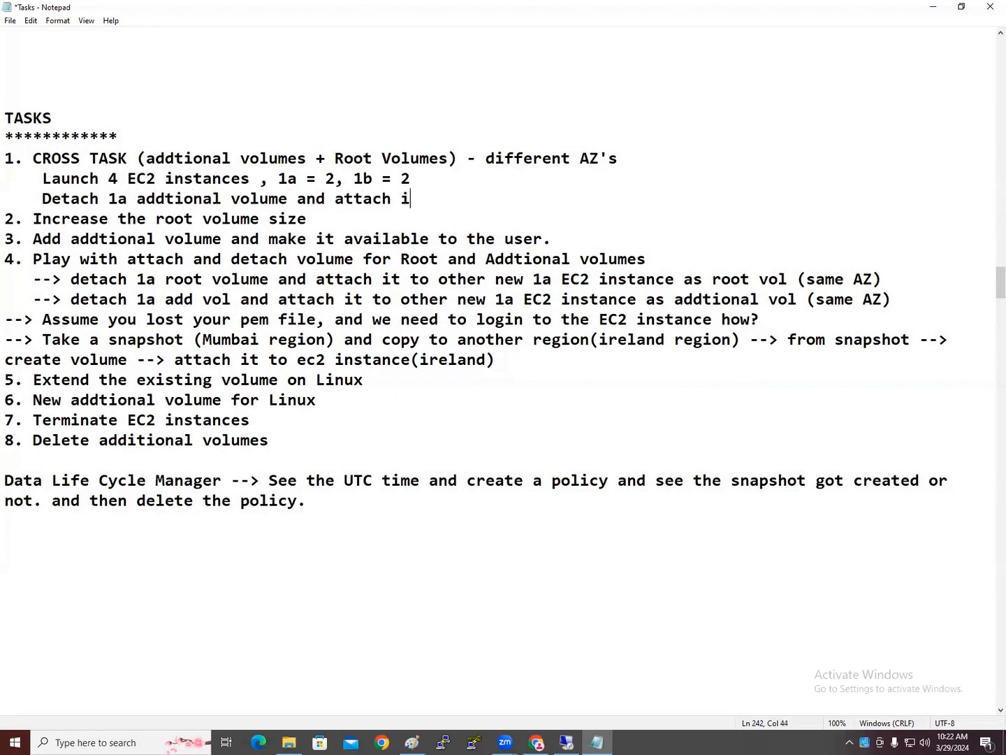
pyautogui.write('t to the 1b EC2 ins')
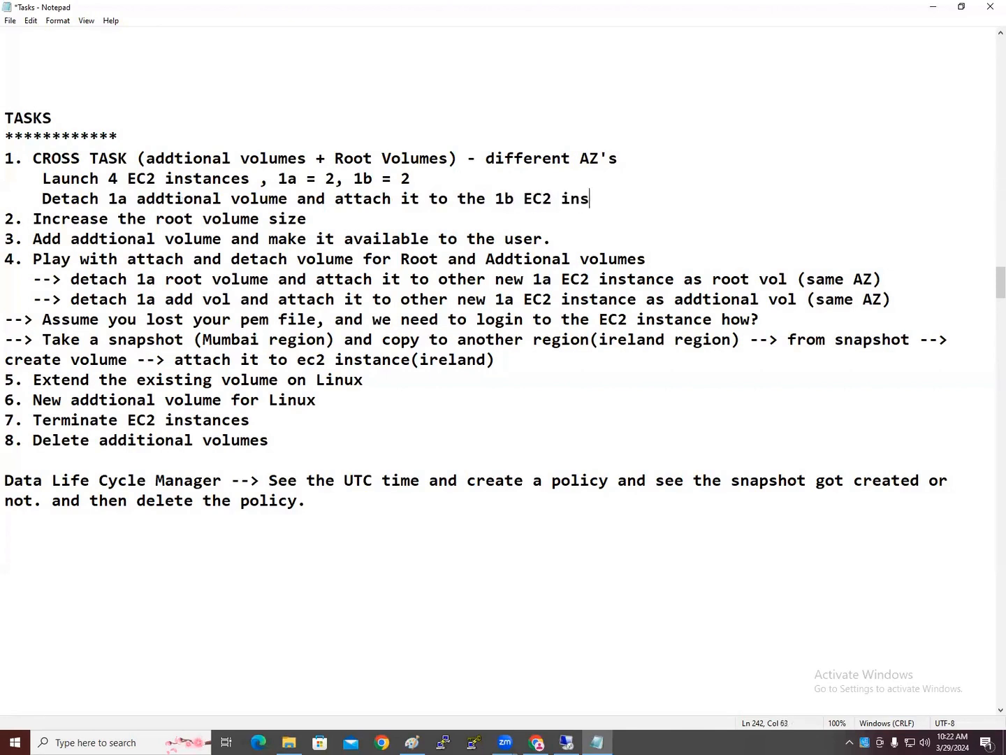
pyautogui.write('tance')
# Insert 'EC2 instance' after 1a, append '(Use Snapshots)', and select the Detach line
pyautogui.keyDown('shift'); pyautogui.click(527, 199); pyautogui.keyUp('shift')
pyautogui.hotkey('ctrl', 'c')
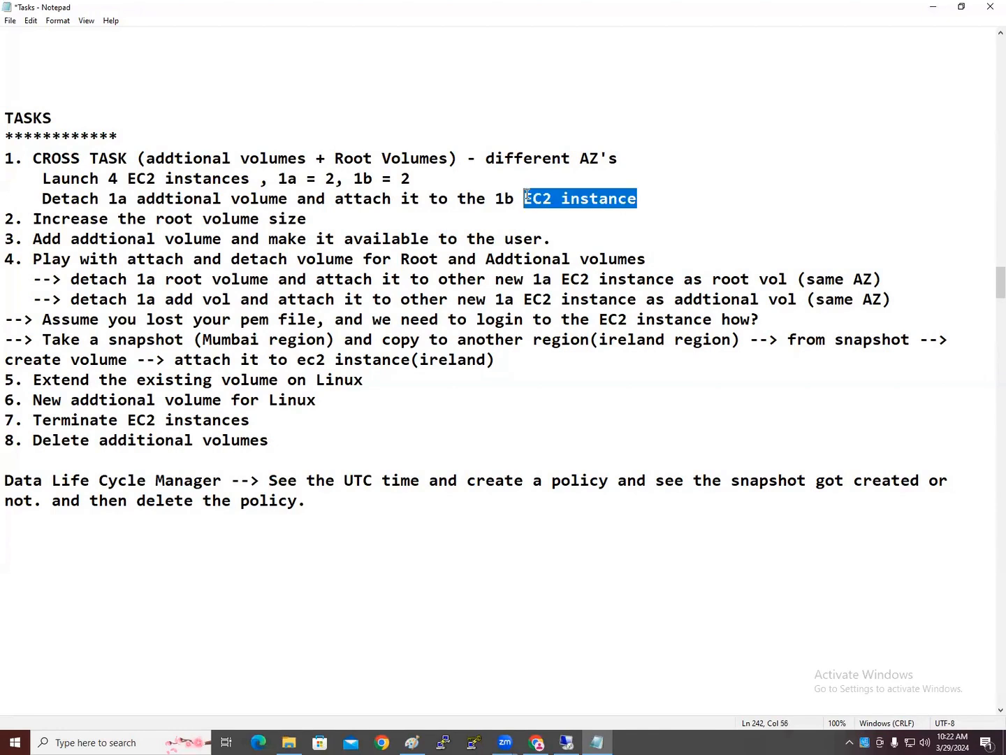
pyautogui.click(131, 198)
pyautogui.hotkey('ctrl', 'v')
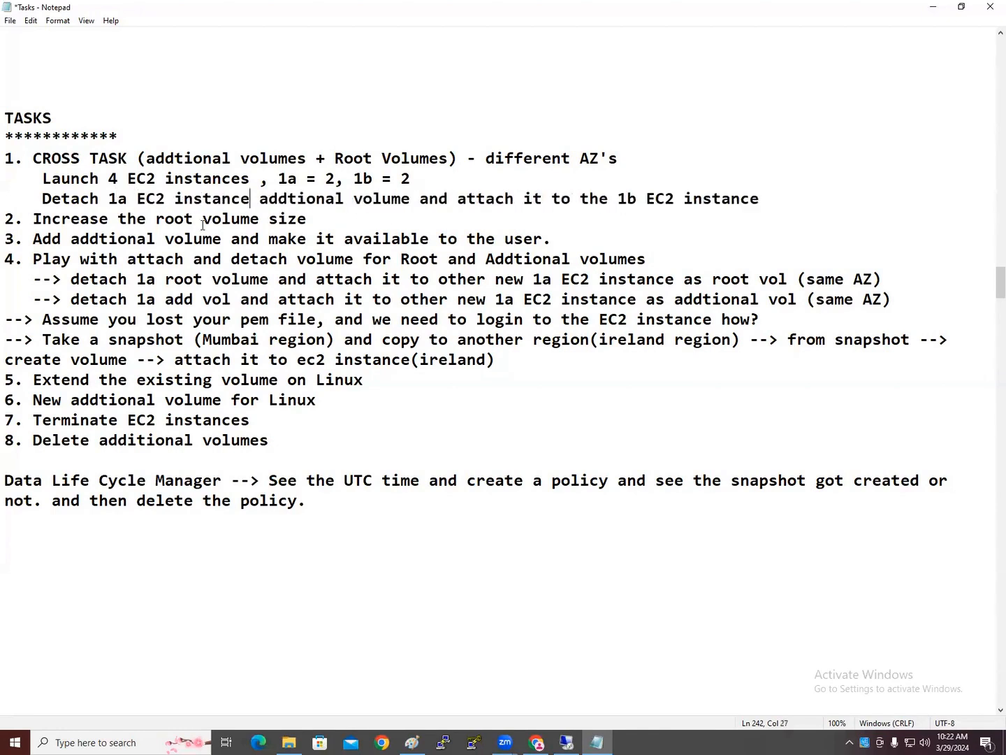
pyautogui.click(766, 202)
pyautogui.write('()')
pyautogui.press('Left')
pyautogui.write('Use Snapshots')
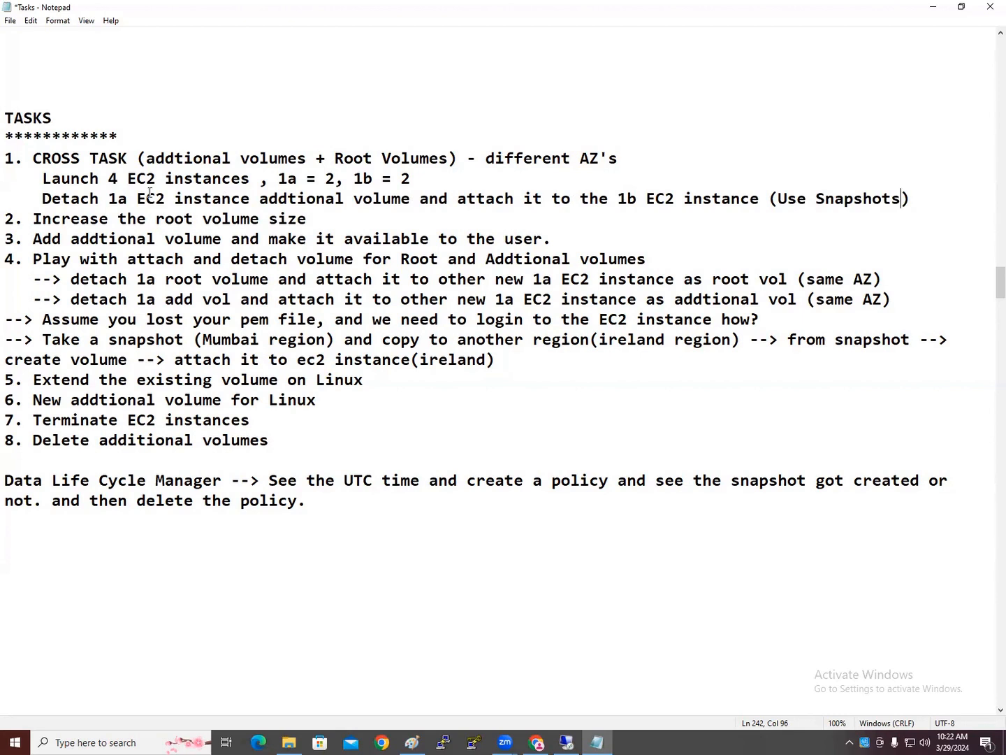
pyautogui.click(412, 199)
pyautogui.moveTo(43, 201); pyautogui.dragTo(936, 198)
pyautogui.hotkey('ctrl', 'c')
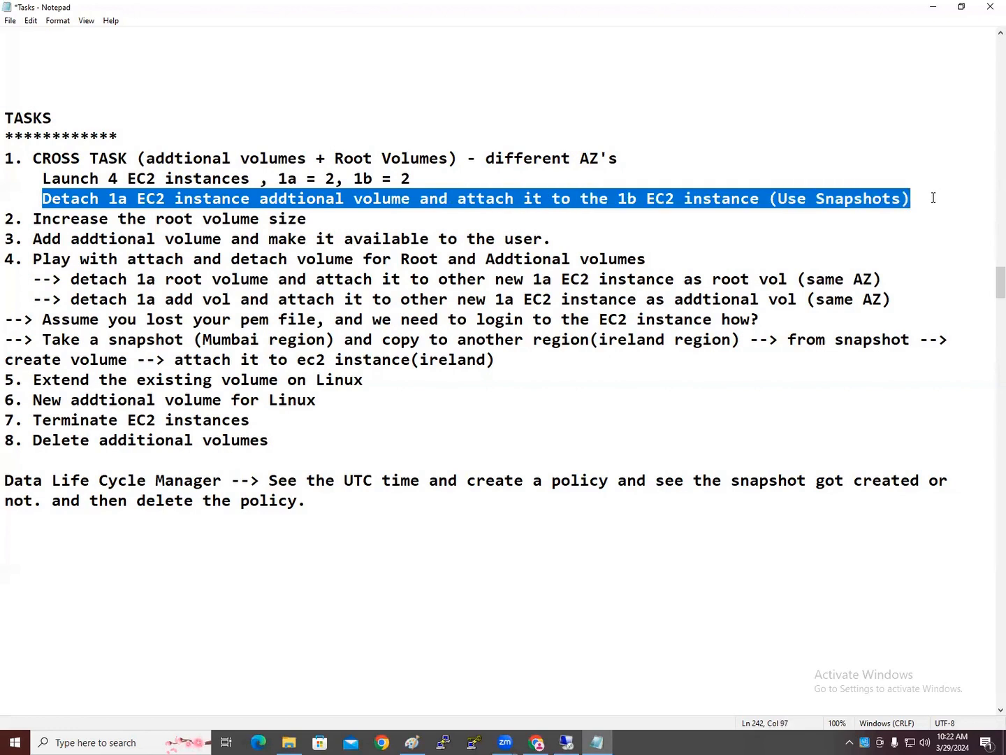
# Duplicate the Detach line below it and fix its leading D and indentation
pyautogui.click(929, 197)
pyautogui.press('Return')
pyautogui.hotkey('ctrl', 'v')
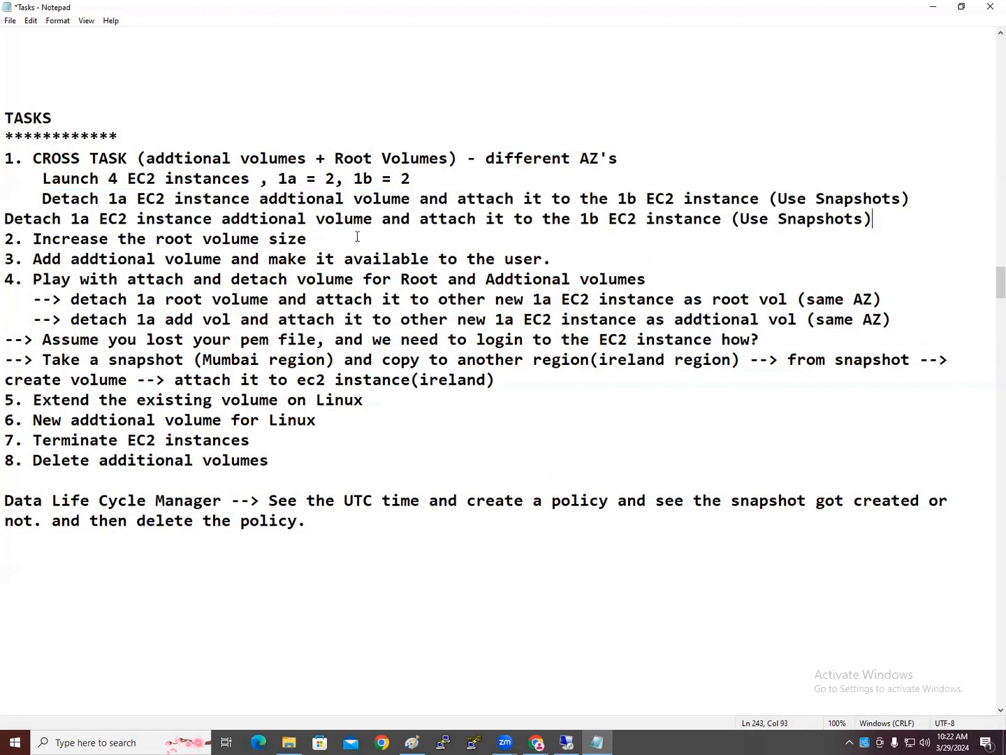
pyautogui.click(7, 218)
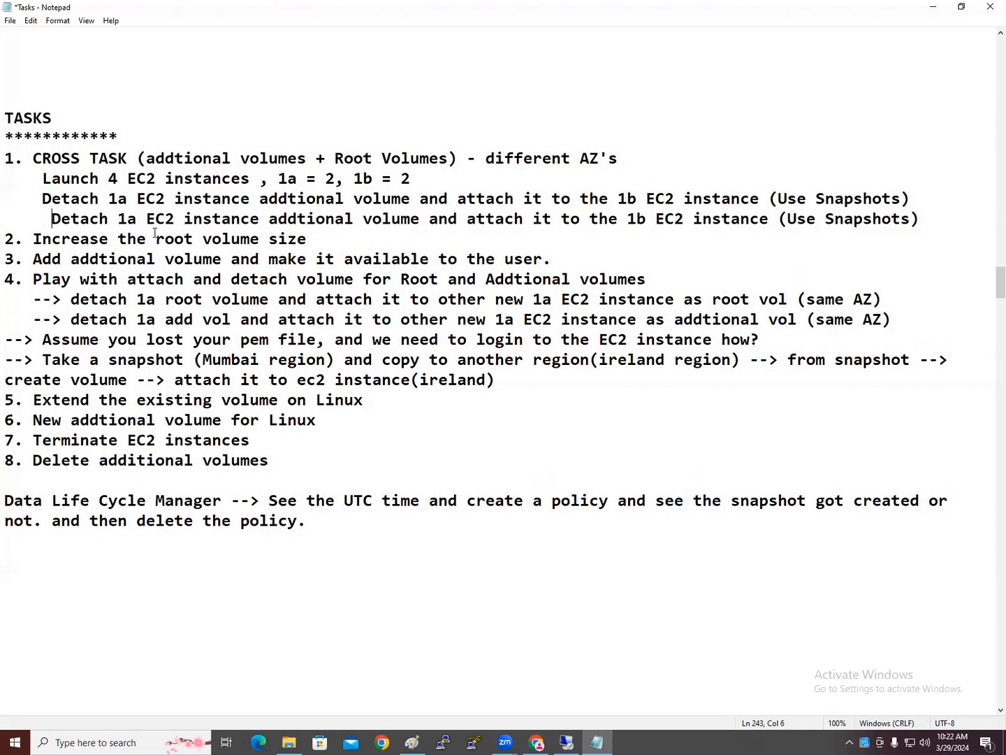
pyautogui.press('Delete')
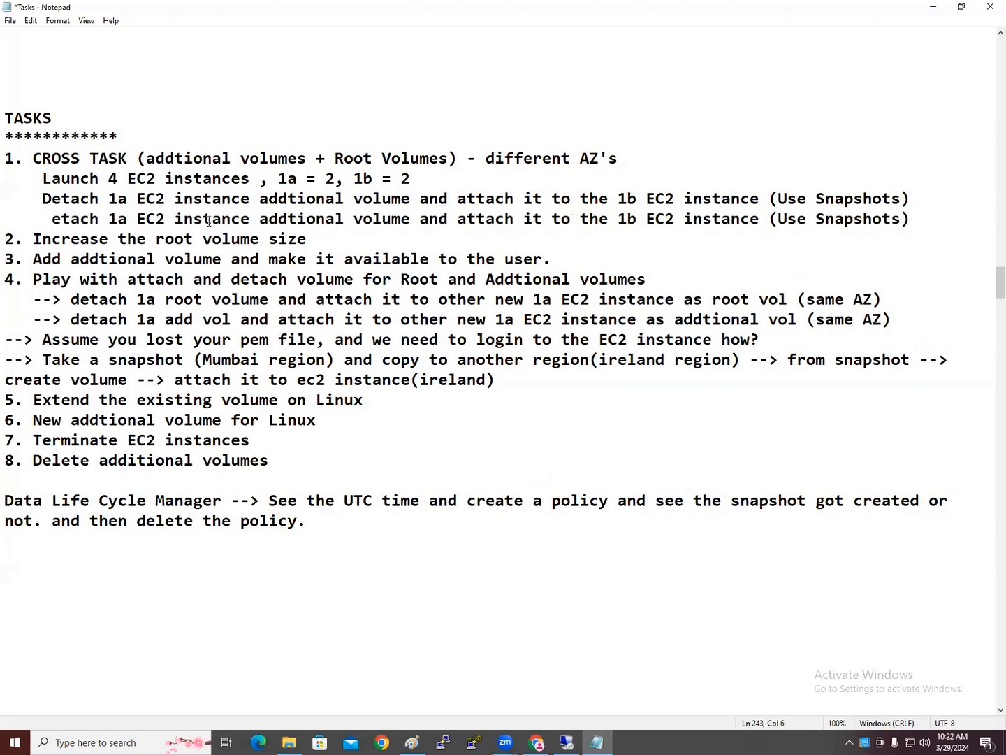
pyautogui.write('D')
pyautogui.press('Left')
pyautogui.press('BackSpace')
# Change 'addtional' to 'Root' and add 'as ROOT Volume' before '(Use Snapshots)'
pyautogui.doubleClick(299, 210)
pyautogui.write('Root')
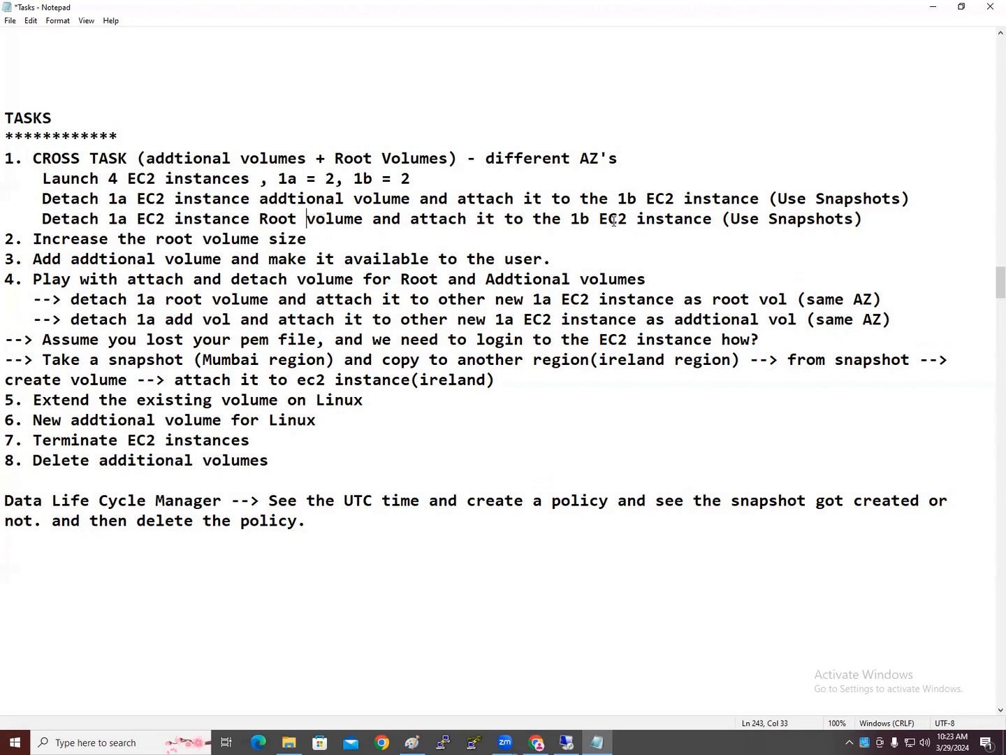
pyautogui.moveTo(571, 219); pyautogui.dragTo(685, 218)
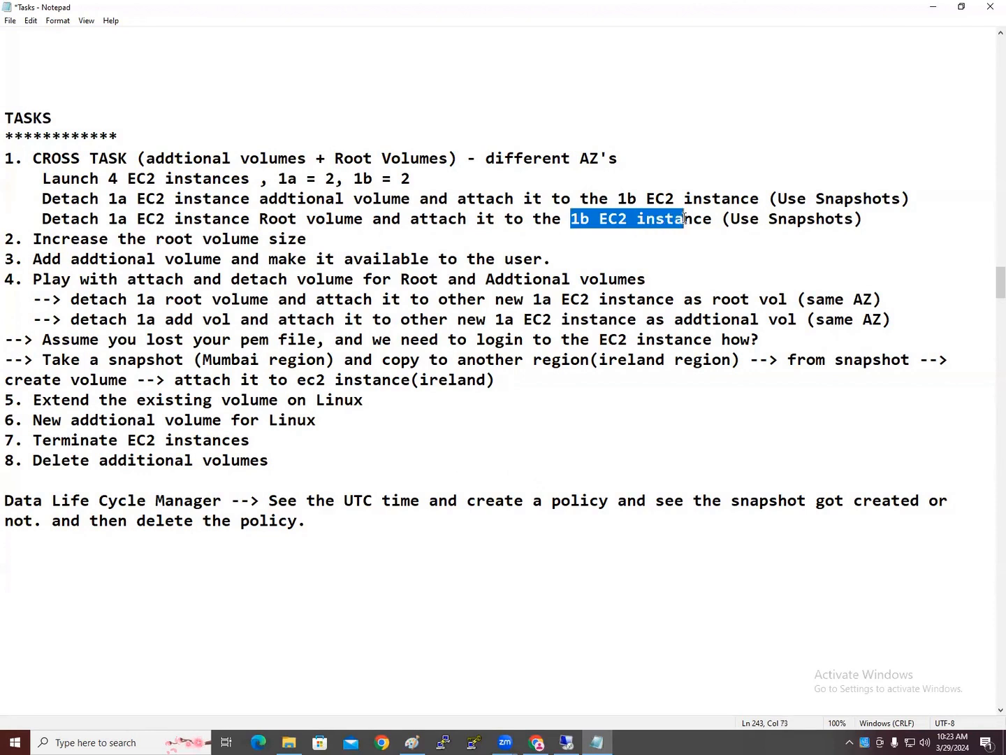
pyautogui.click(650, 253)
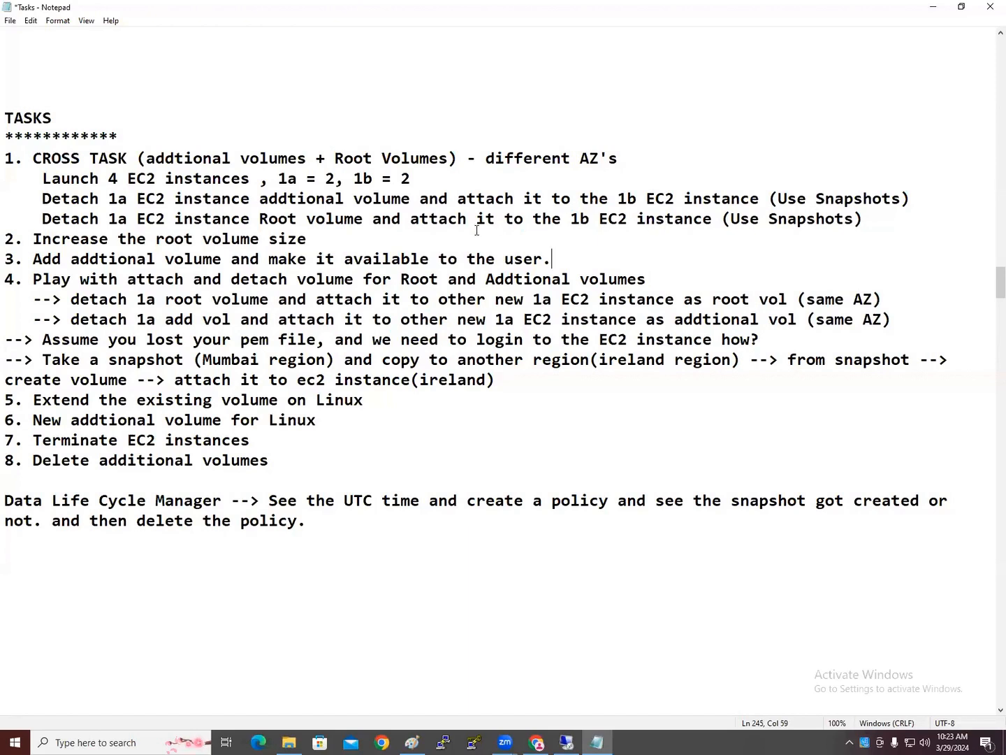
pyautogui.click(714, 219)
pyautogui.write('as ROOT Vol')
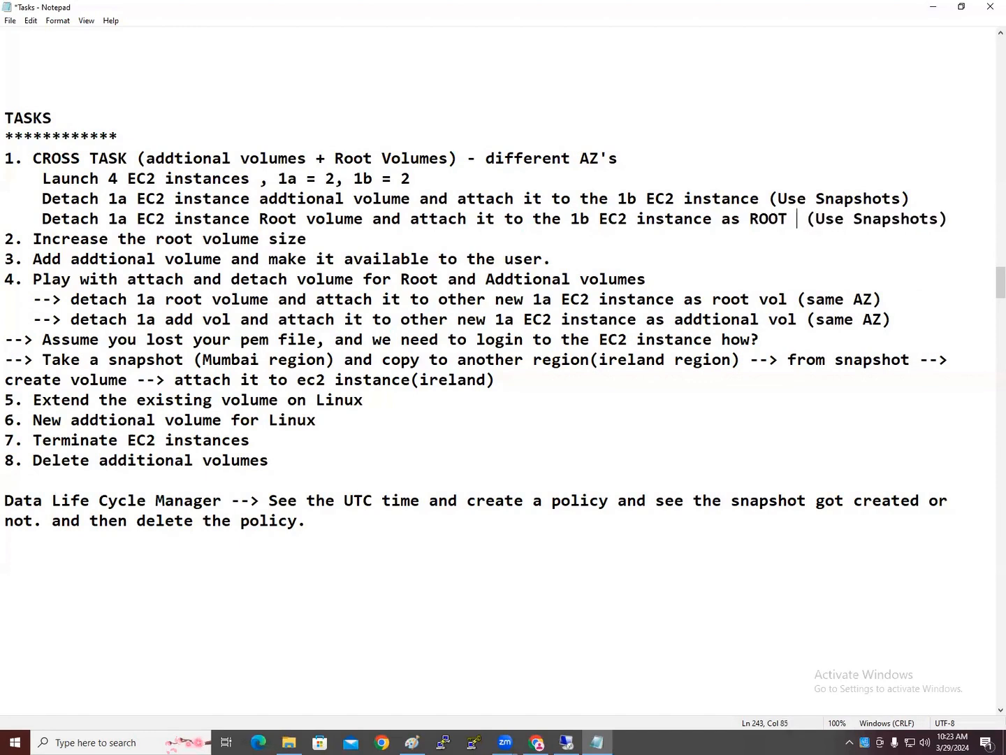
pyautogui.write('ume')
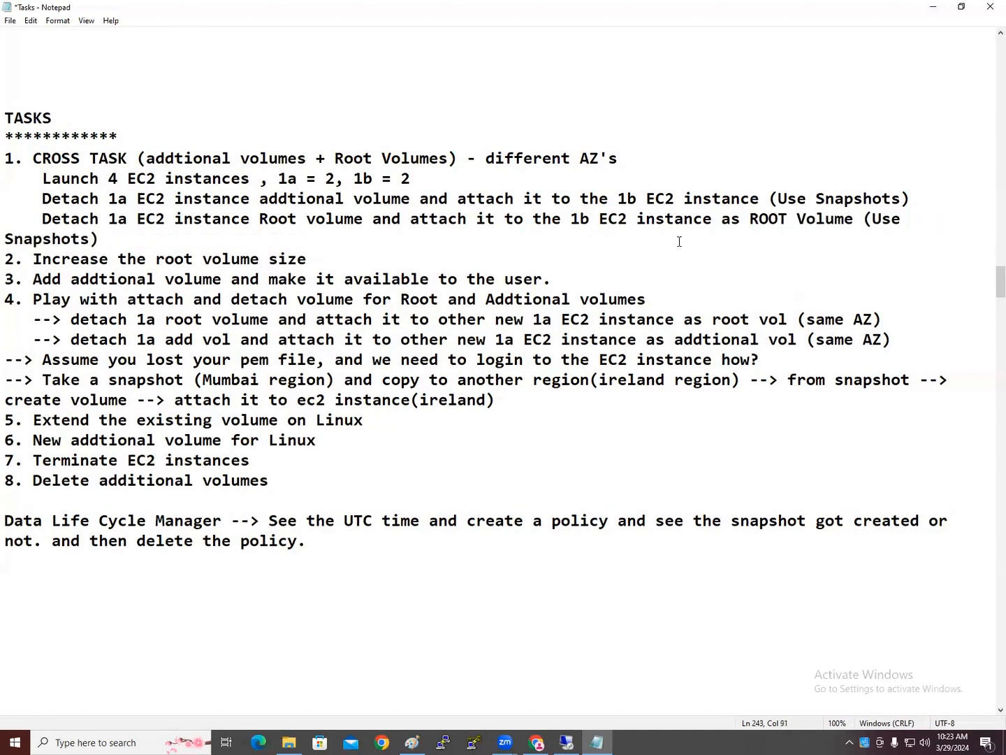
pyautogui.click(789, 220)
pyautogui.press('Delete')
pyautogui.moveTo(309, 259); pyautogui.dragTo(556, 280)
pyautogui.click(83, 319)
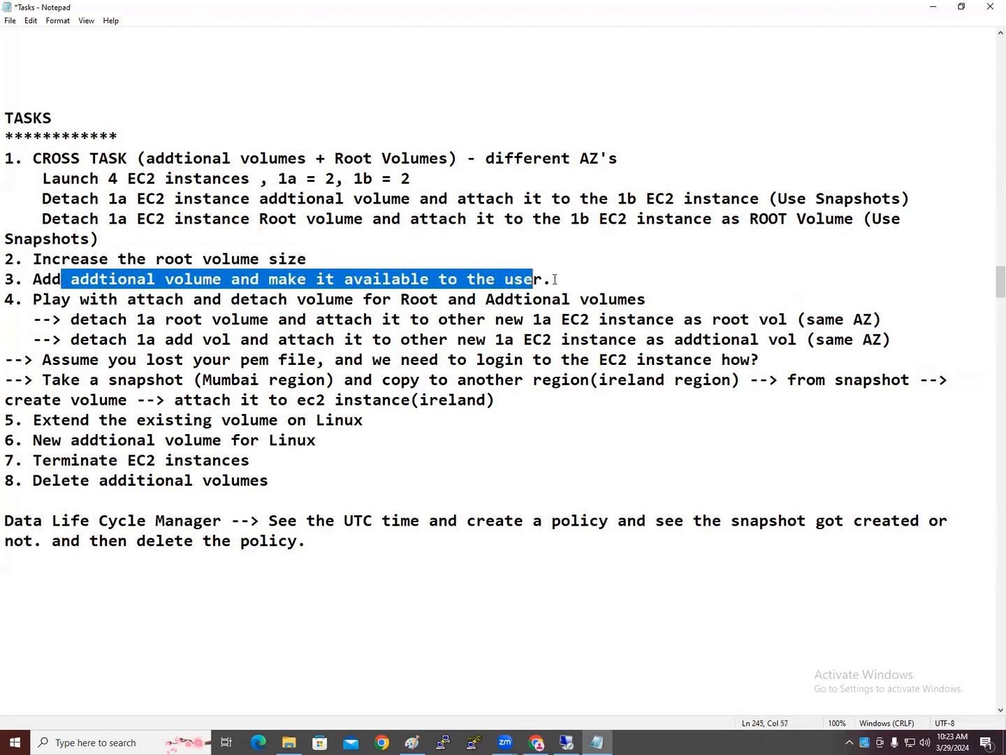
pyautogui.click(447, 339)
pyautogui.moveTo(52, 299); pyautogui.dragTo(645, 299)
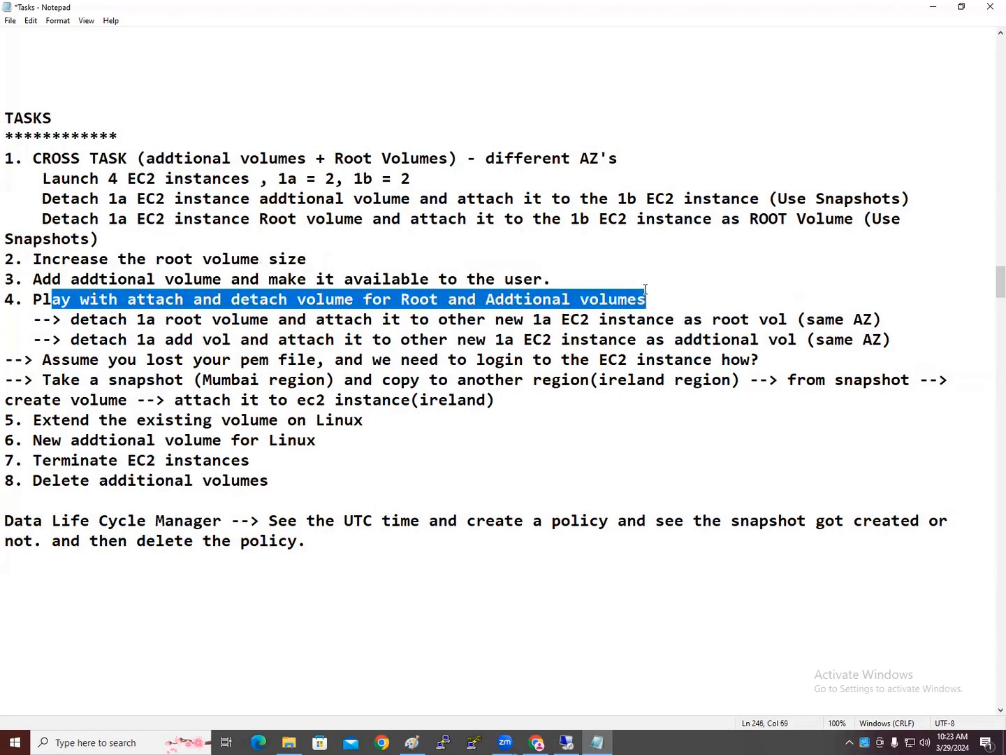
pyautogui.click(307, 360)
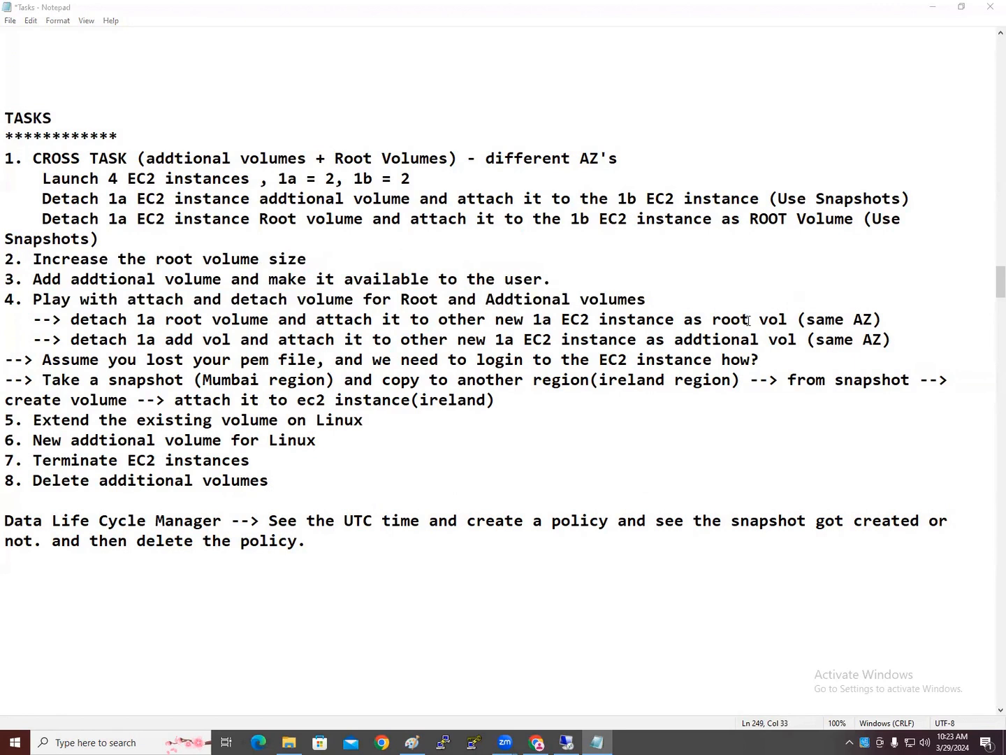
pyautogui.moveTo(278, 320); pyautogui.dragTo(562, 319)
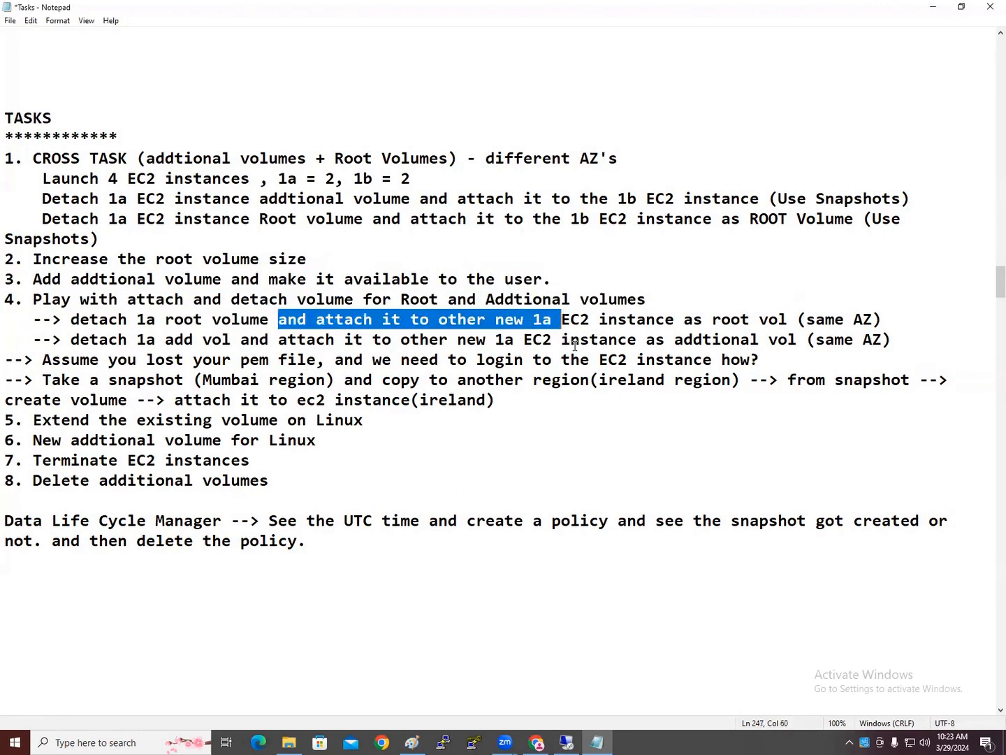
pyautogui.click(607, 379)
pyautogui.click(618, 321)
pyautogui.click(609, 340)
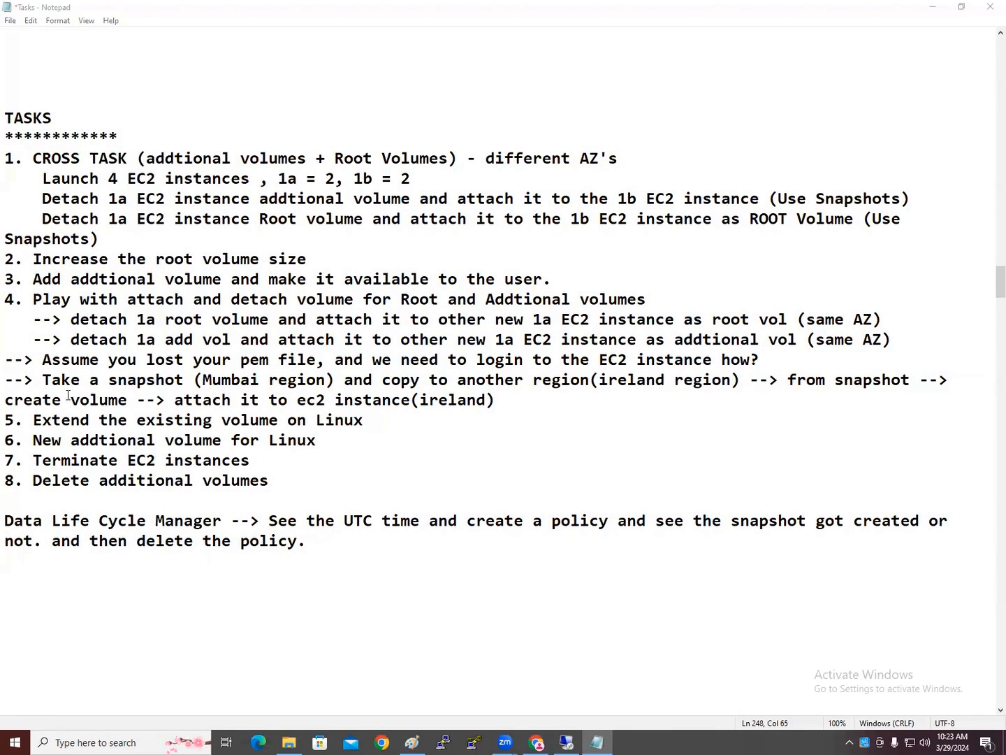
pyautogui.moveTo(33, 358); pyautogui.dragTo(795, 368)
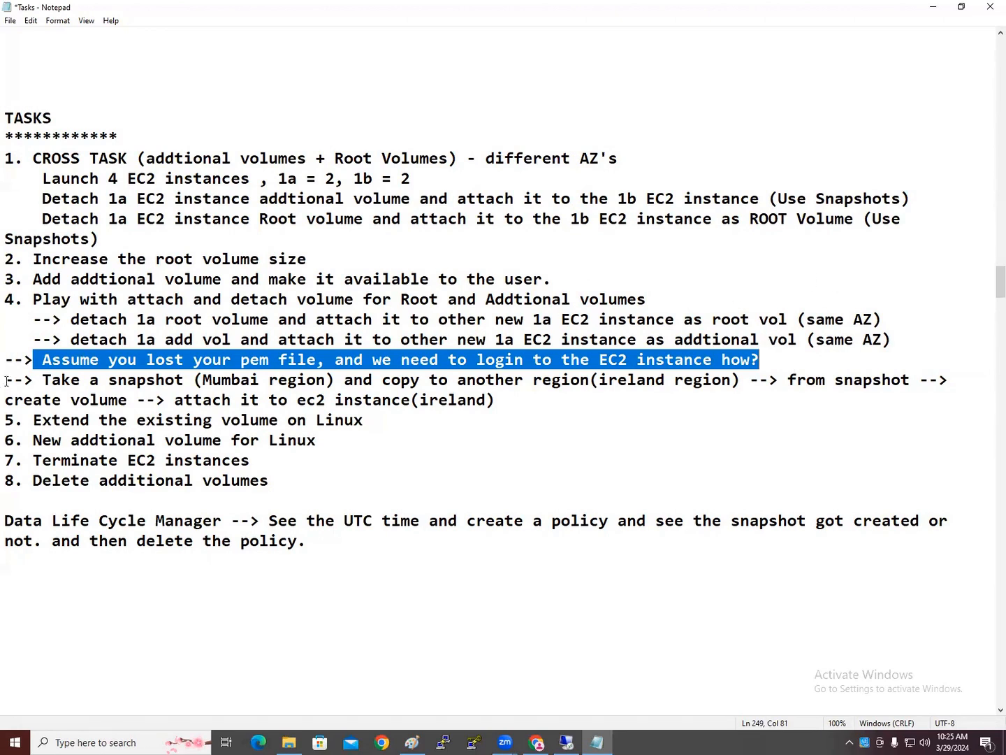
# Mark the cross-region snapshot copy task '(Charged)' after instance(ireland), then return to the EC2 console
pyautogui.moveTo(7, 376); pyautogui.dragTo(961, 379)
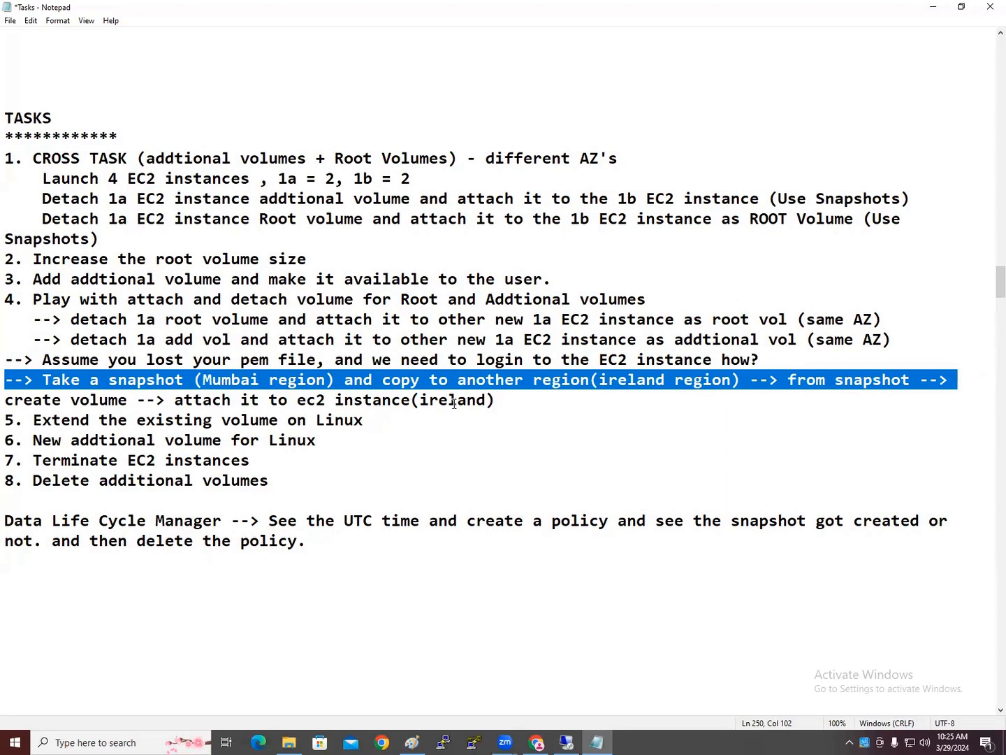
pyautogui.click(503, 436)
pyautogui.moveTo(42, 380); pyautogui.dragTo(761, 380)
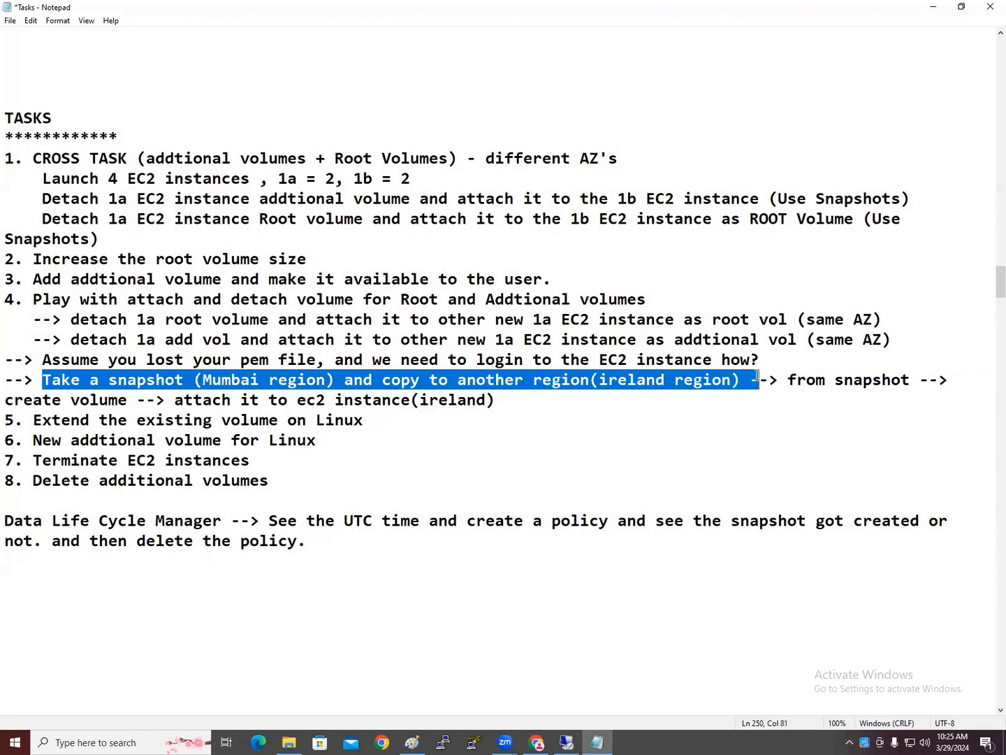
pyautogui.click(806, 381)
pyautogui.moveTo(174, 399); pyautogui.dragTo(505, 402)
pyautogui.click(517, 409)
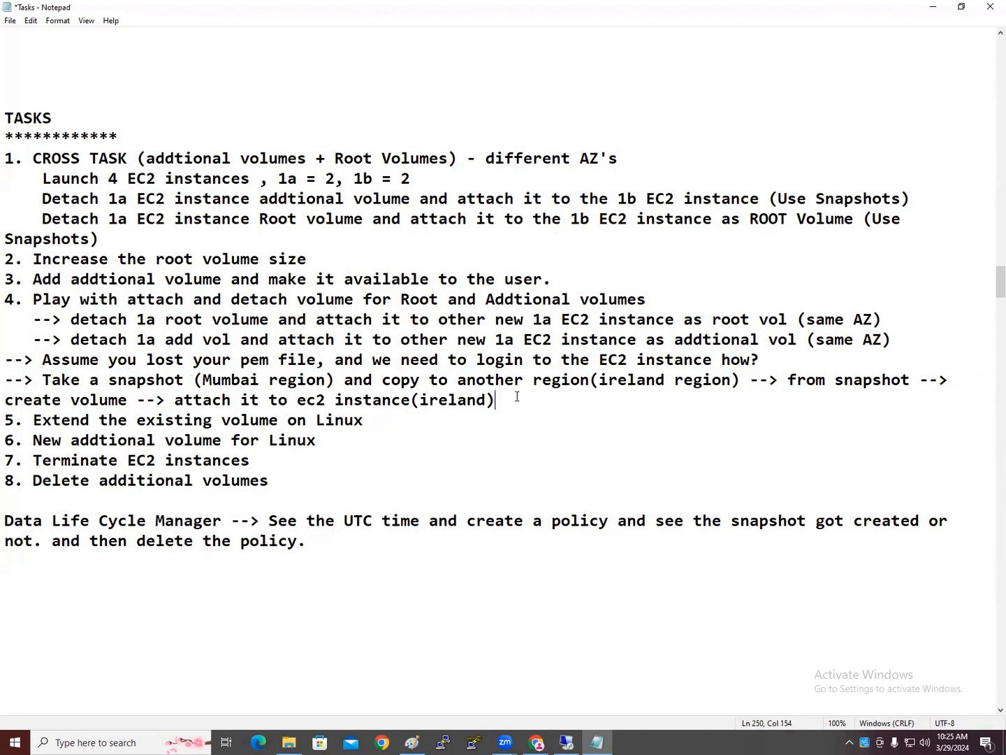
pyautogui.write('()Charged')
pyautogui.moveTo(364, 420); pyautogui.dragTo(26, 418)
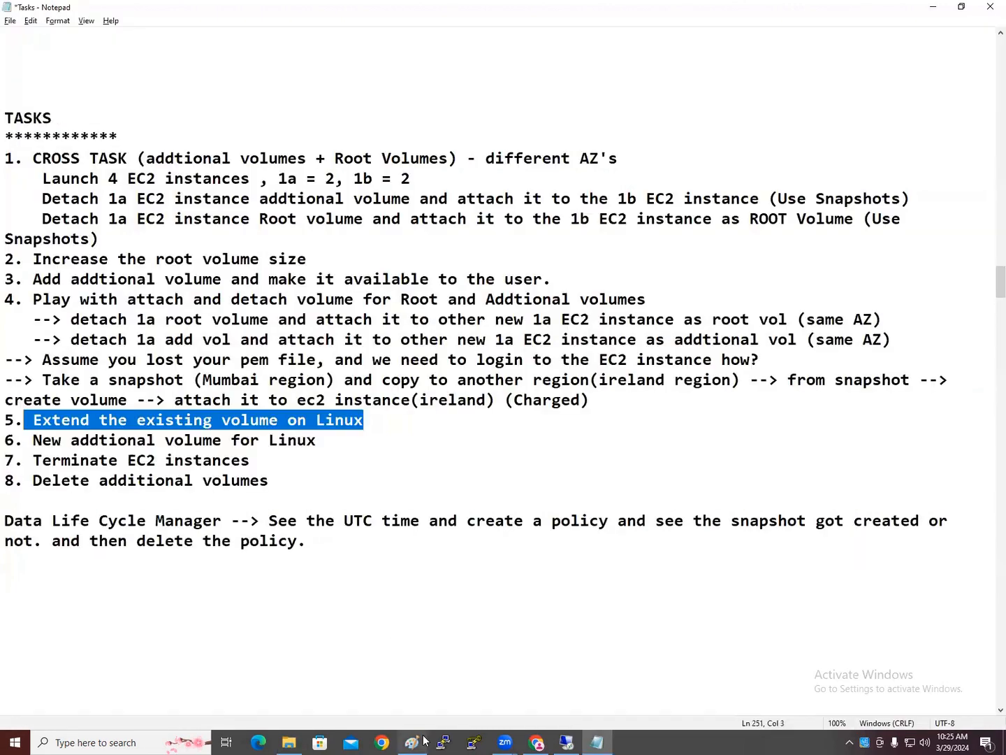
pyautogui.click(538, 742)
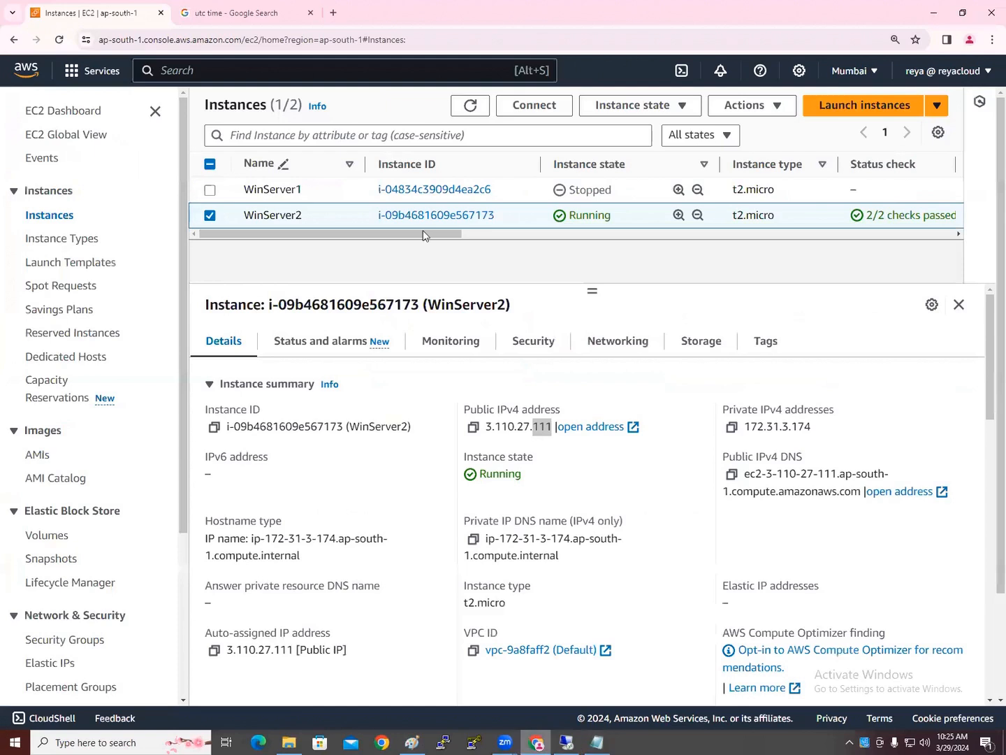
# Modify Server1 ROOT Volume's size from 50 to 60 GiB
pyautogui.click(59, 532)
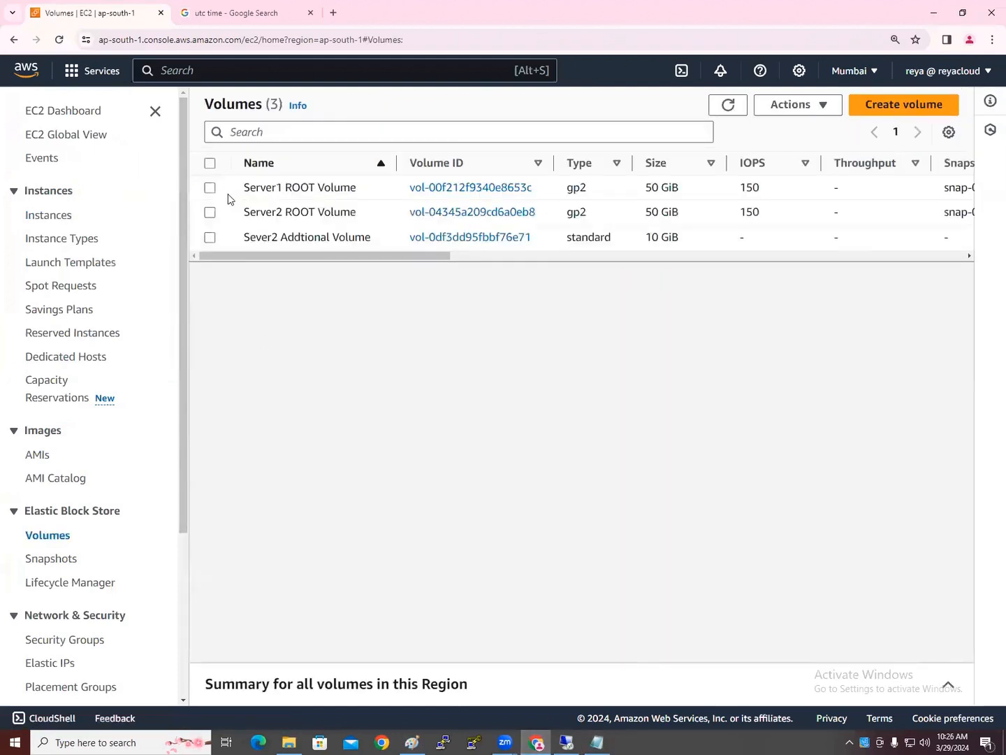
pyautogui.click(209, 186)
pyautogui.click(783, 106)
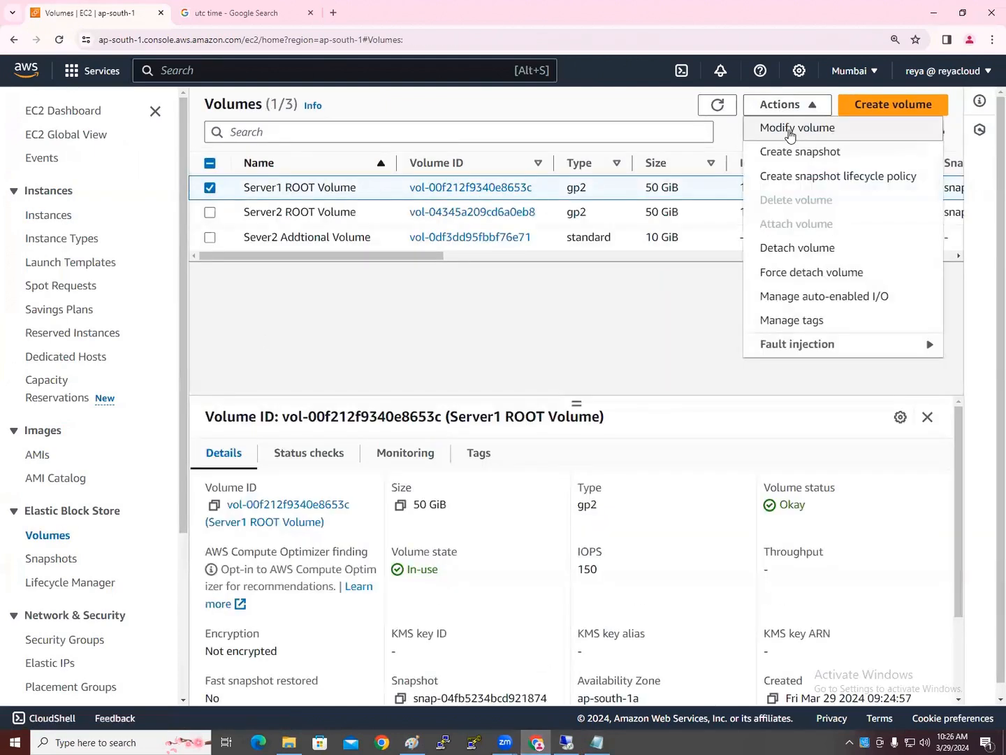
pyautogui.click(789, 130)
pyautogui.moveTo(108, 412); pyautogui.dragTo(38, 413)
pyautogui.write('60')
pyautogui.click(655, 559)
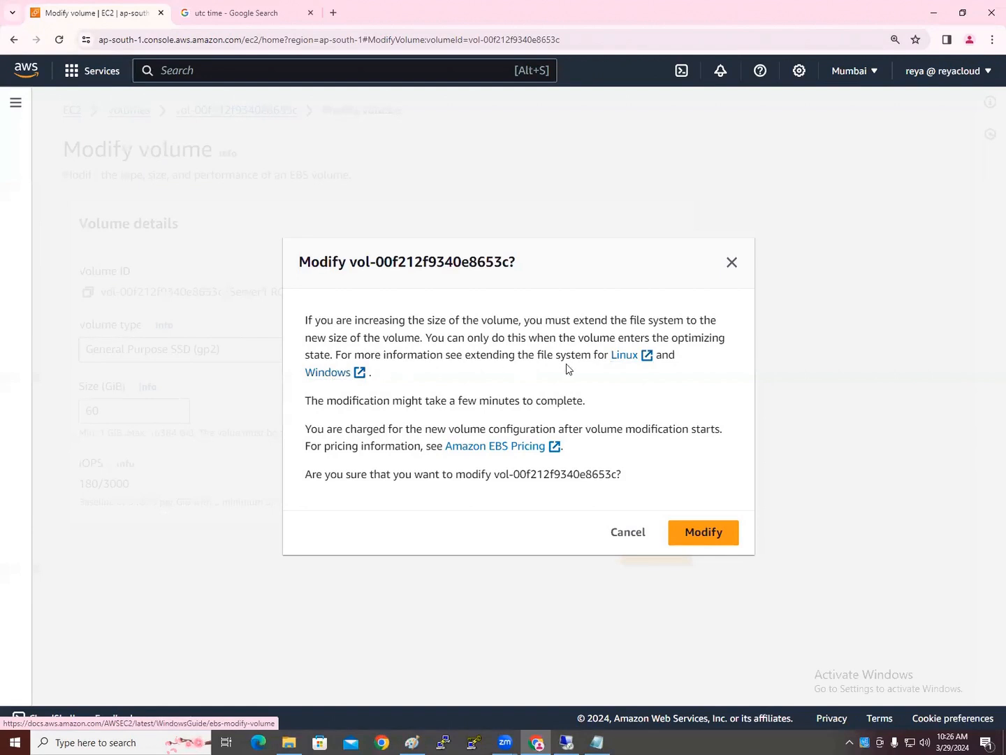
# Open the Linux file-system extension guide in a new tab
pyautogui.rightClick(644, 355)
pyautogui.click(657, 368)
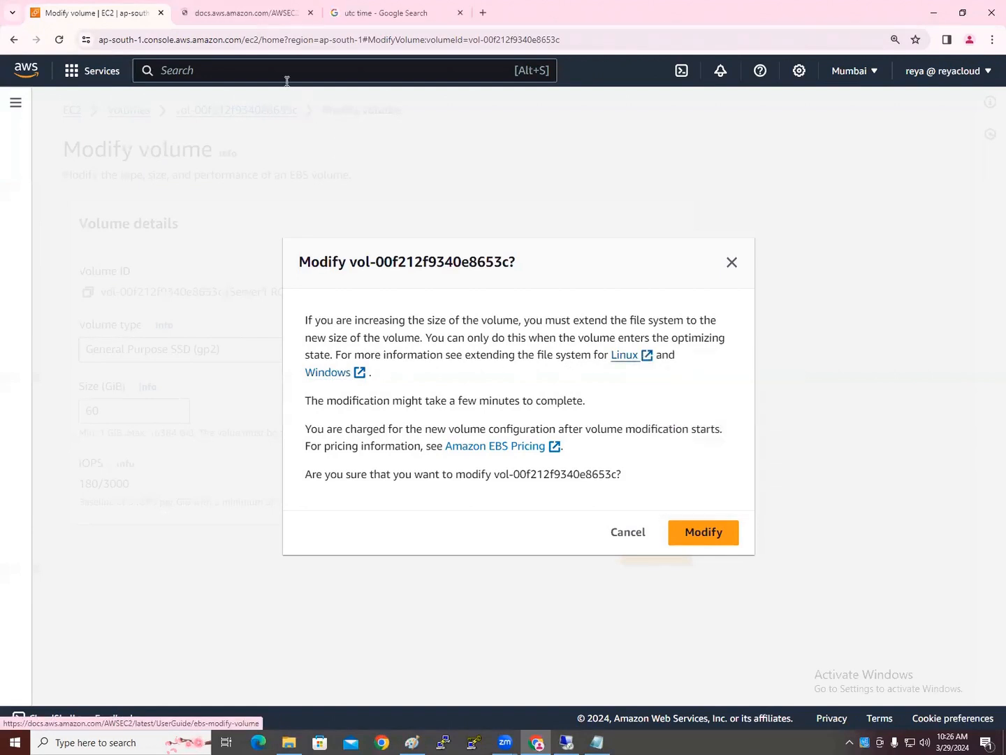
pyautogui.click(246, 12)
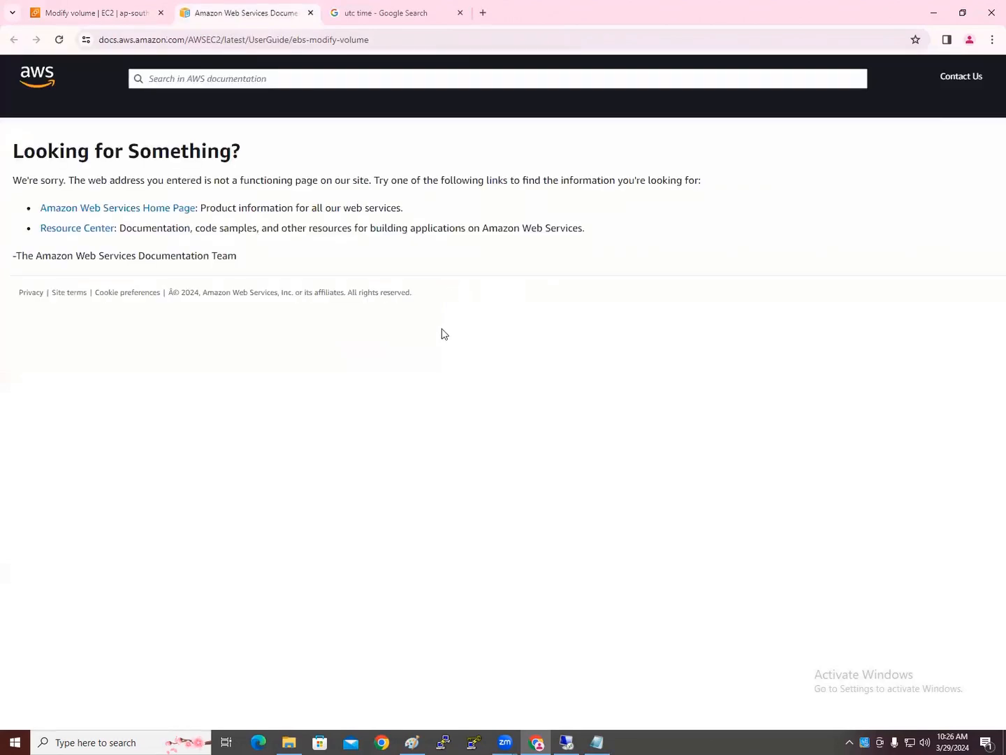
# Close the broken documentation tab and reopen the Linux file-system extension guide link
pyautogui.click(311, 13)
pyautogui.rightClick(624, 355)
pyautogui.click(639, 368)
pyautogui.click(220, 16)
pyautogui.click(311, 13)
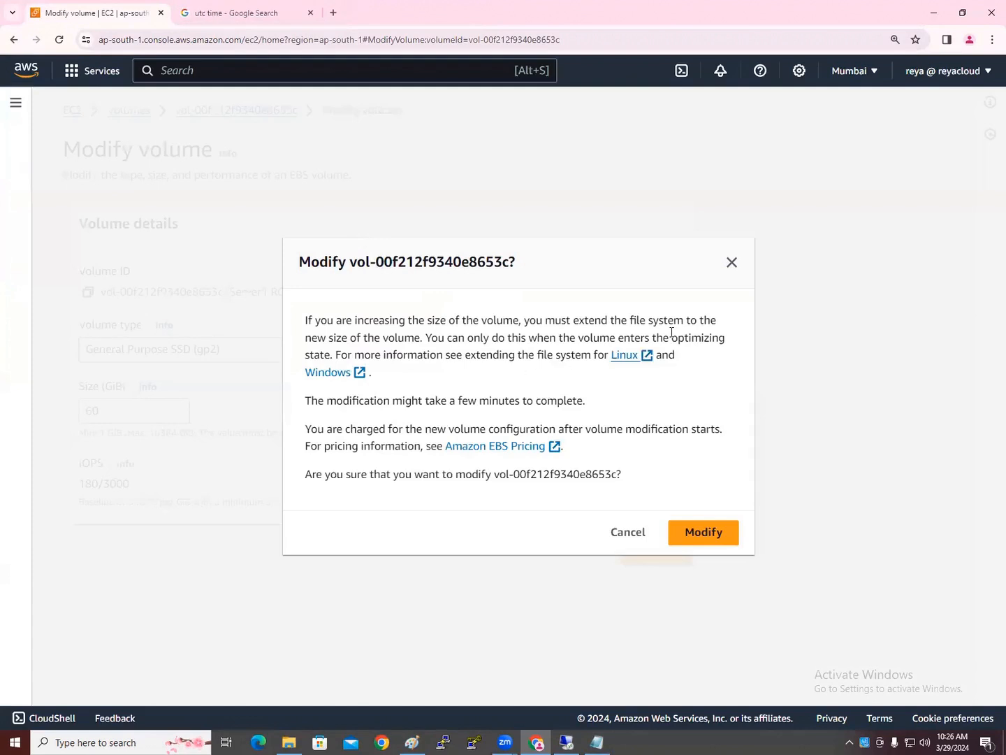
pyautogui.click(628, 355)
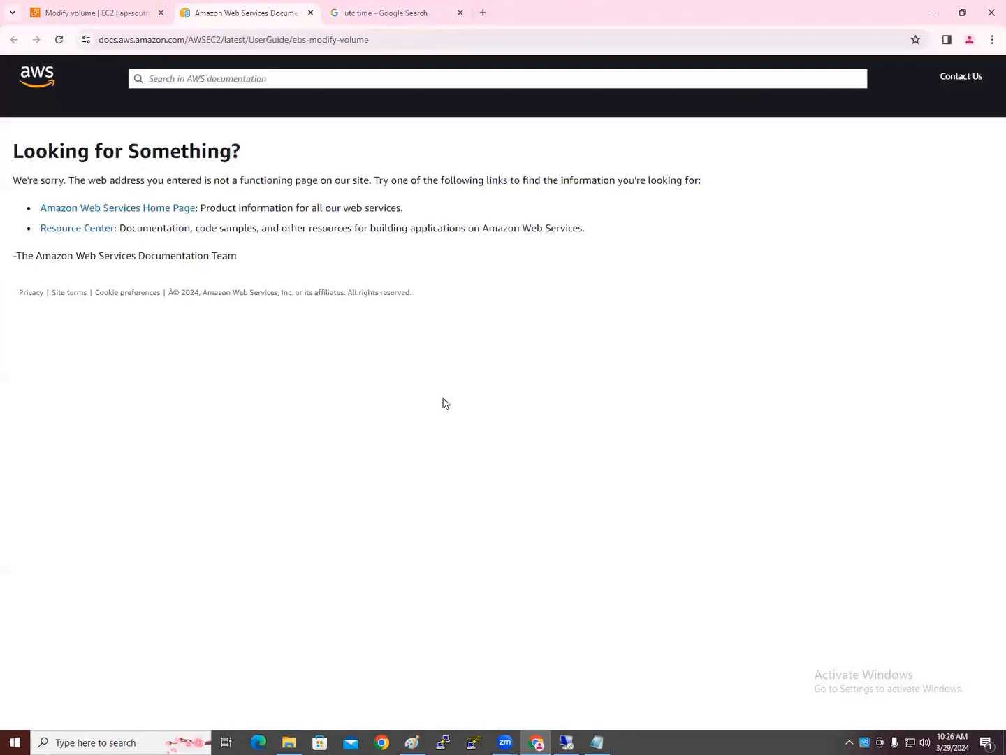
# Search AWS docs for 'ebs-modify-volume' copied from the URL and open the first result
pyautogui.click(338, 43)
pyautogui.click(319, 40)
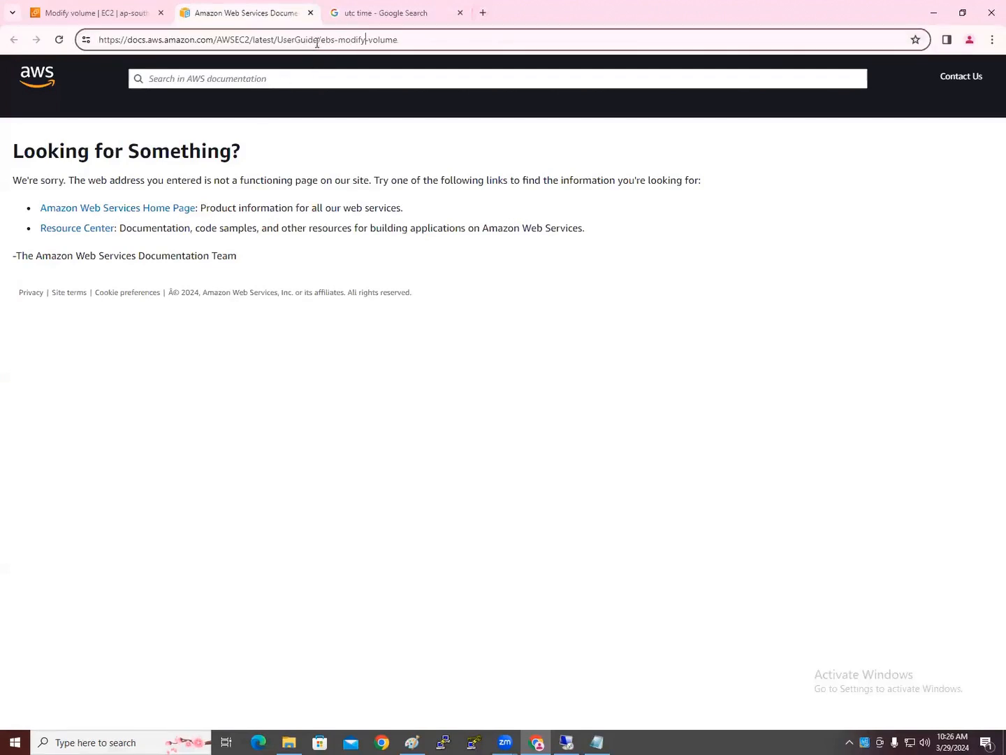
pyautogui.moveTo(320, 40); pyautogui.dragTo(431, 42)
pyautogui.hotkey('ctrl', 'c')
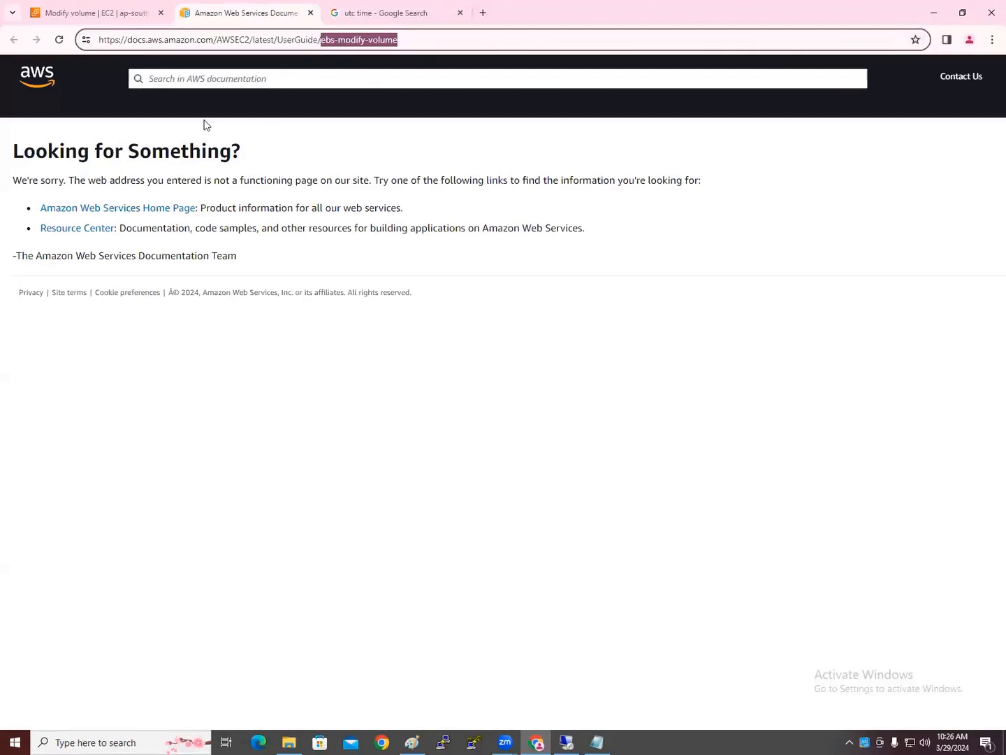
pyautogui.click(193, 79)
pyautogui.hotkey('ctrl', 'v')
pyautogui.press('Return')
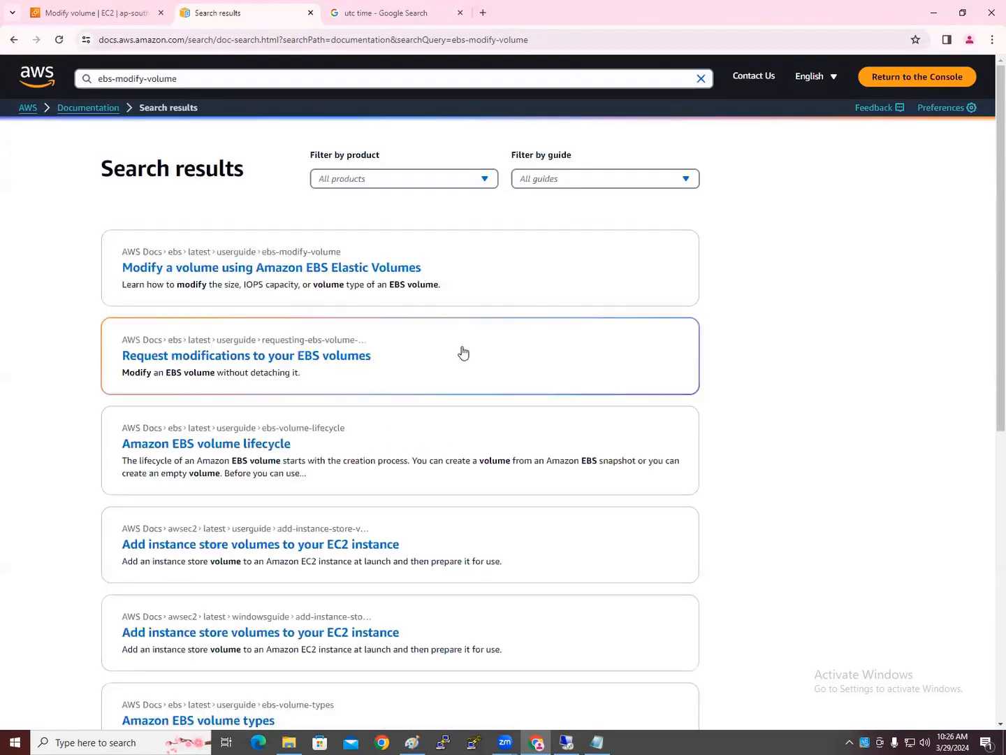
pyautogui.click(365, 273)
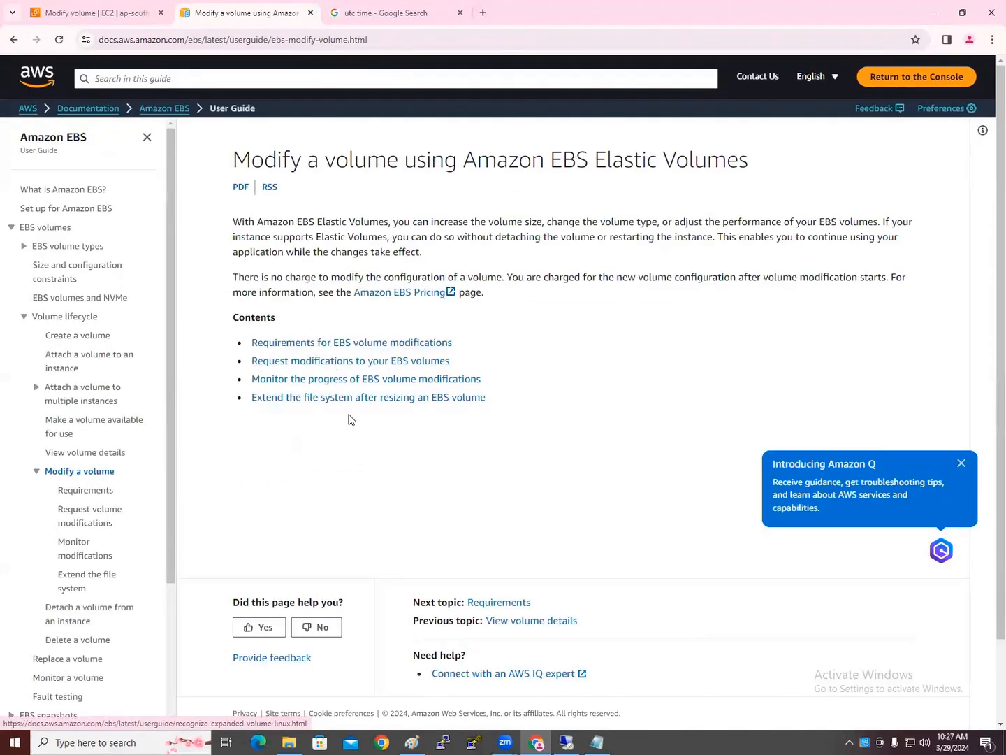
# Open the Extend the file system guide and expand the Linux instances instructions
pyautogui.click(294, 404)
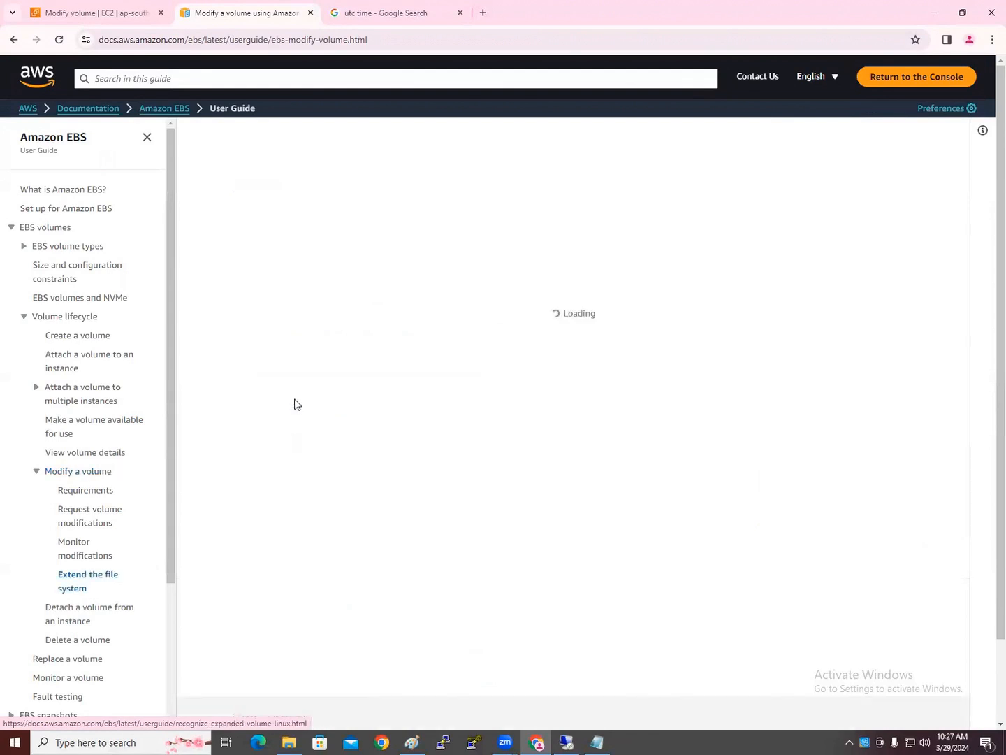
pyautogui.scroll(-2, 357, 511)
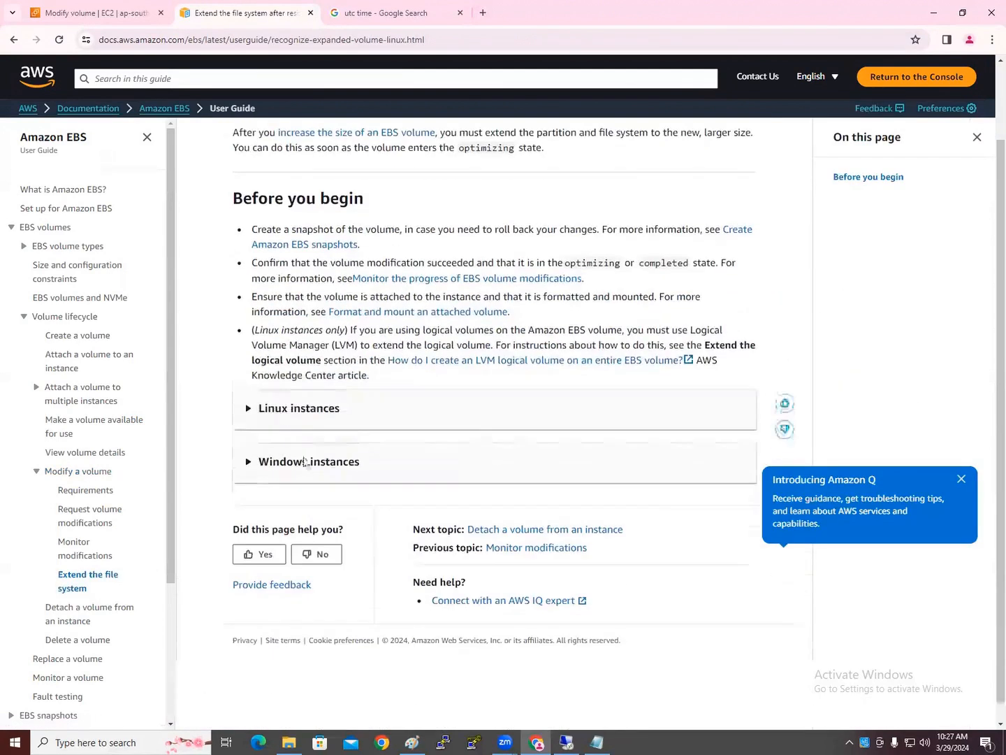
pyautogui.click(296, 392)
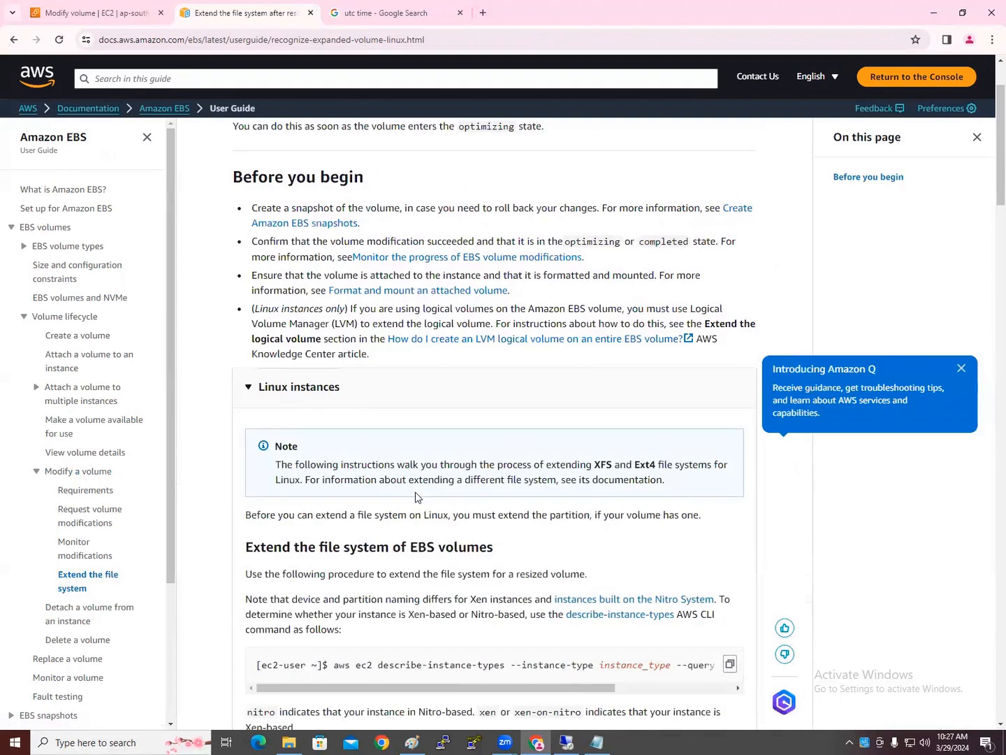
pyautogui.scroll(-4, 371, 495)
pyautogui.scroll(-3, 413, 496)
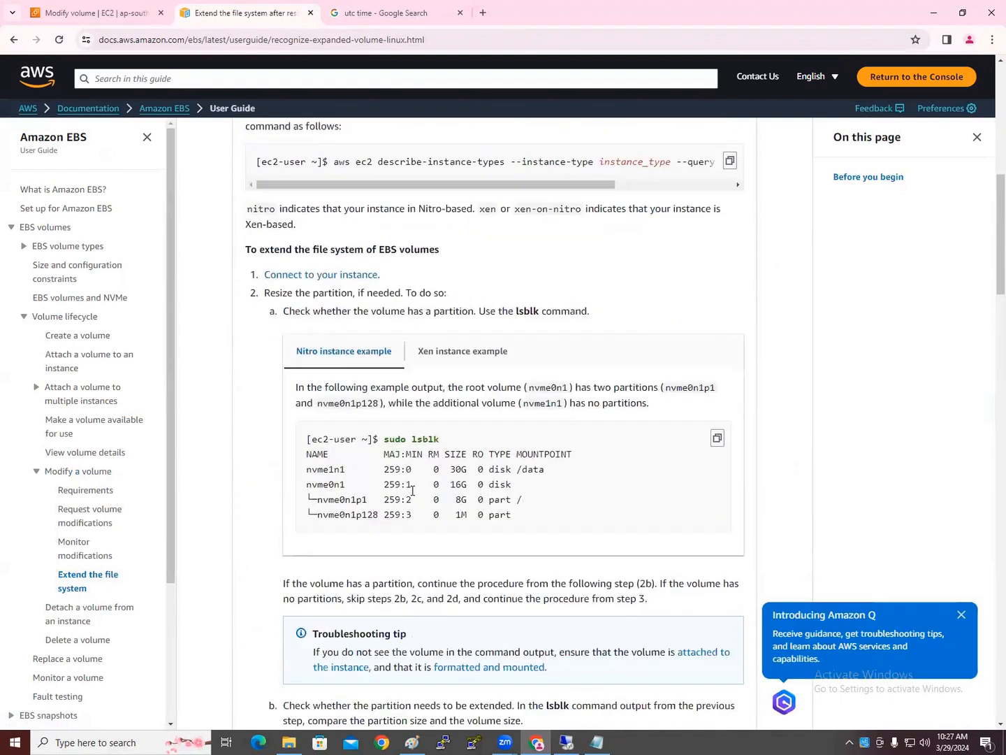
pyautogui.scroll(2, 360, 495)
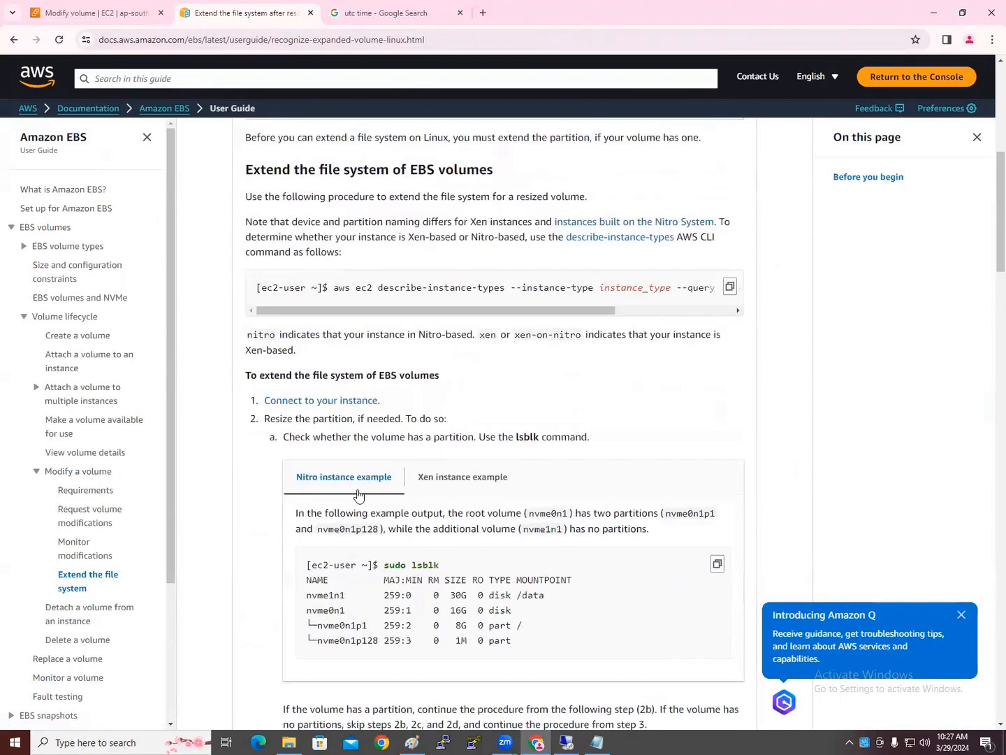
pyautogui.scroll(1, 358, 492)
pyautogui.scroll(-2, 362, 448)
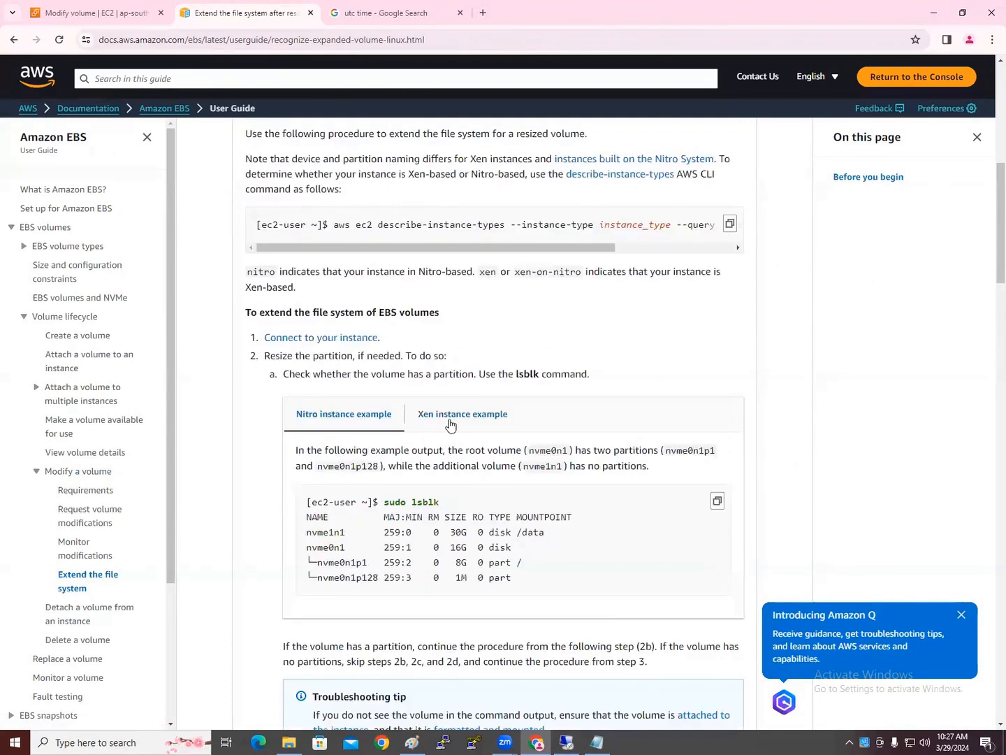
# Show and select the Xen examples for lsblk and for growing the partition
pyautogui.click(451, 423)
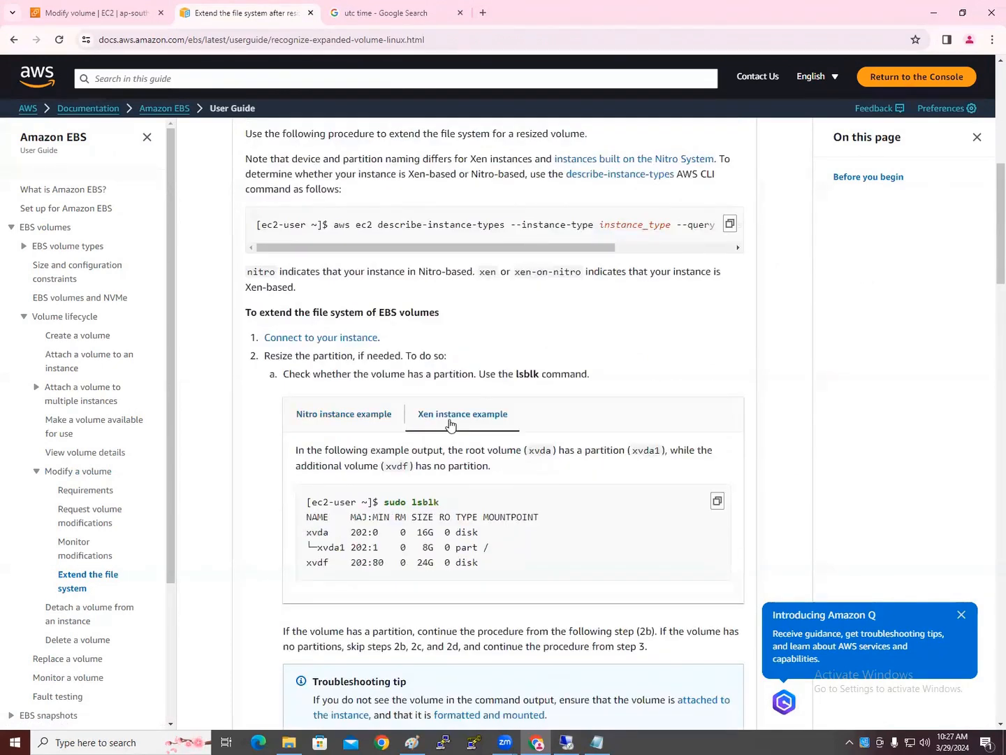
pyautogui.scroll(-2, 433, 481)
pyautogui.moveTo(462, 378); pyautogui.dragTo(383, 393)
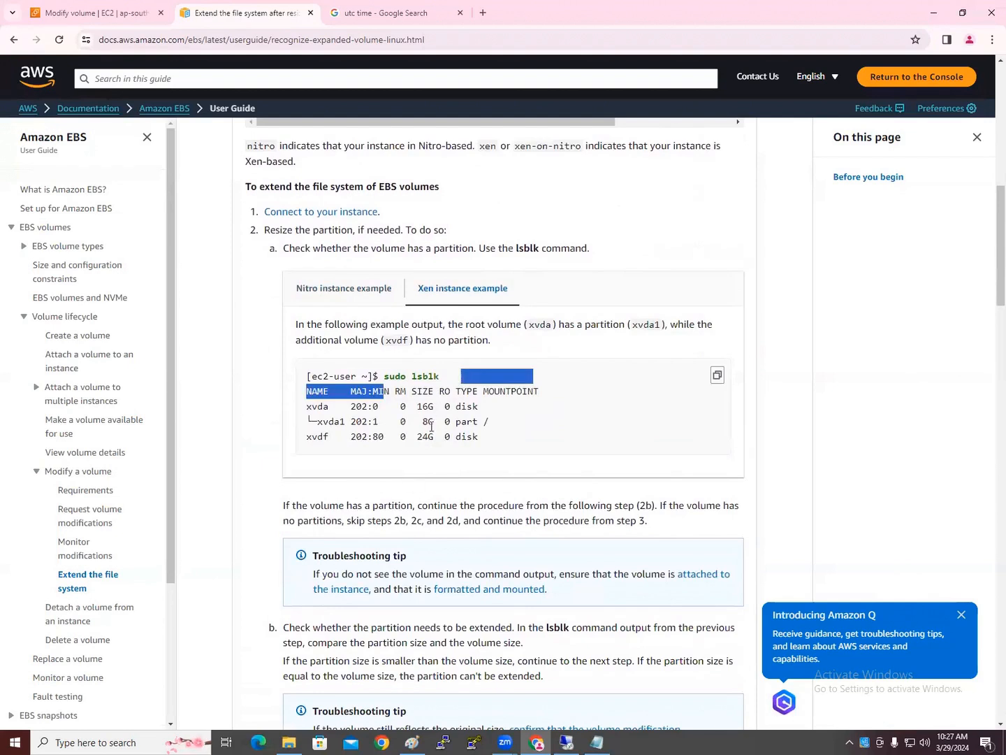
pyautogui.scroll(-7, 410, 489)
pyautogui.click(451, 392)
pyautogui.scroll(-2, 461, 489)
pyautogui.moveTo(386, 393); pyautogui.dragTo(478, 393)
pyautogui.scroll(-4, 419, 490)
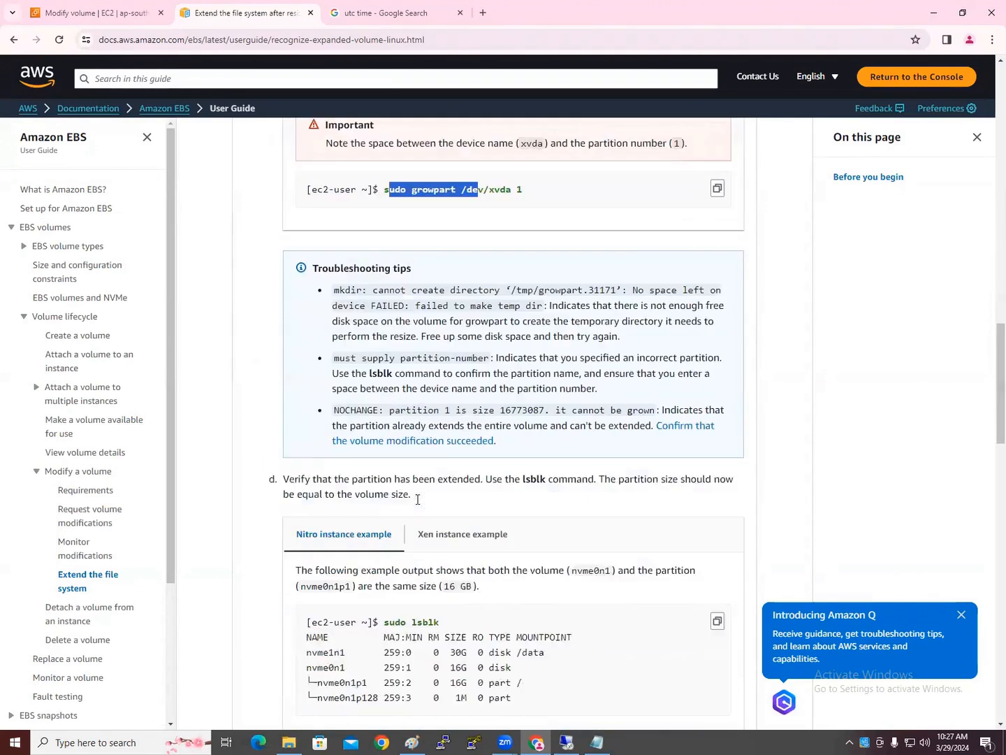
# Show and select the Xen examples for verifying the partition and df -hT, reading to the bottom
pyautogui.click(433, 488)
pyautogui.scroll(-3, 406, 448)
pyautogui.moveTo(385, 386); pyautogui.dragTo(451, 385)
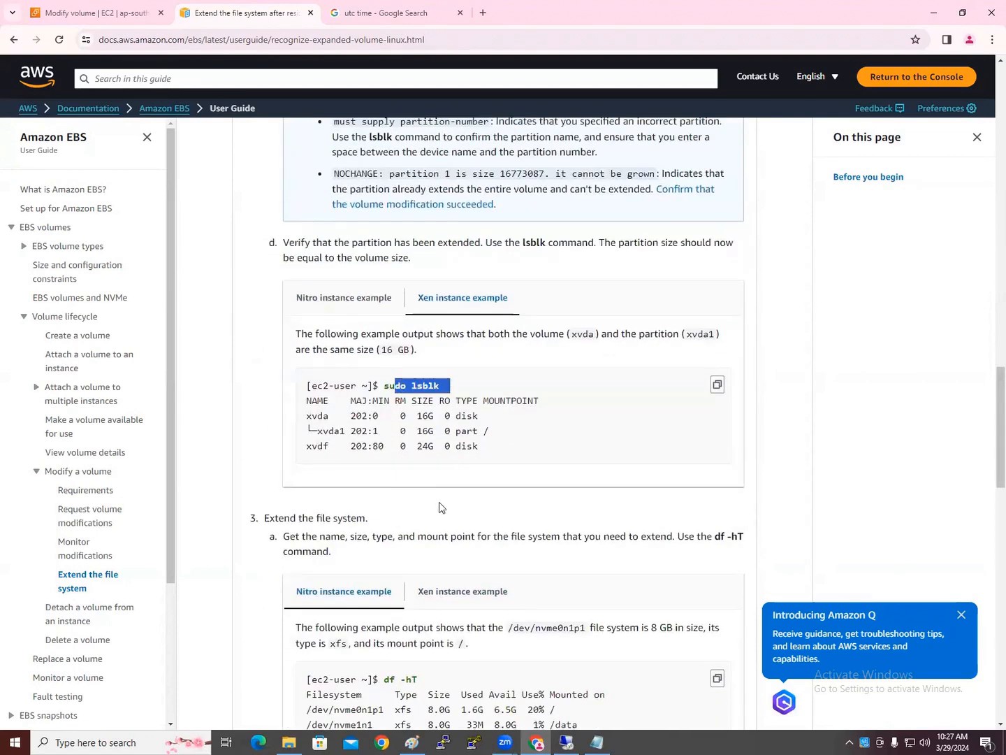
pyautogui.scroll(-3, 454, 399)
pyautogui.click(461, 404)
pyautogui.moveTo(385, 491); pyautogui.dragTo(439, 488)
pyautogui.scroll(-12, 438, 489)
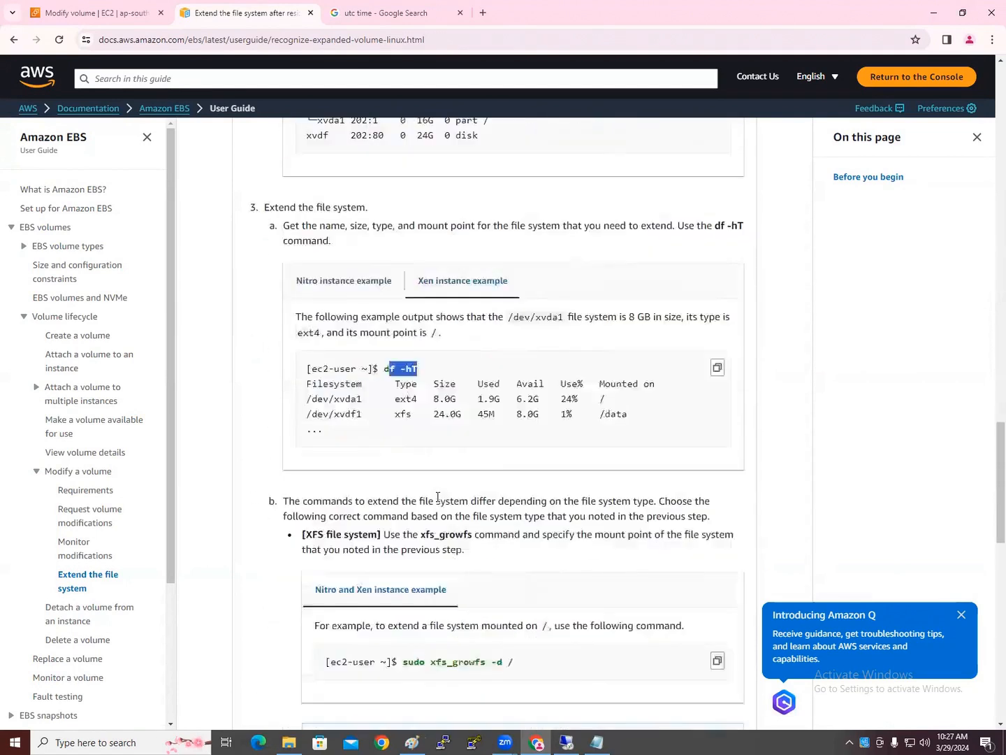
pyautogui.scroll(-3, 432, 502)
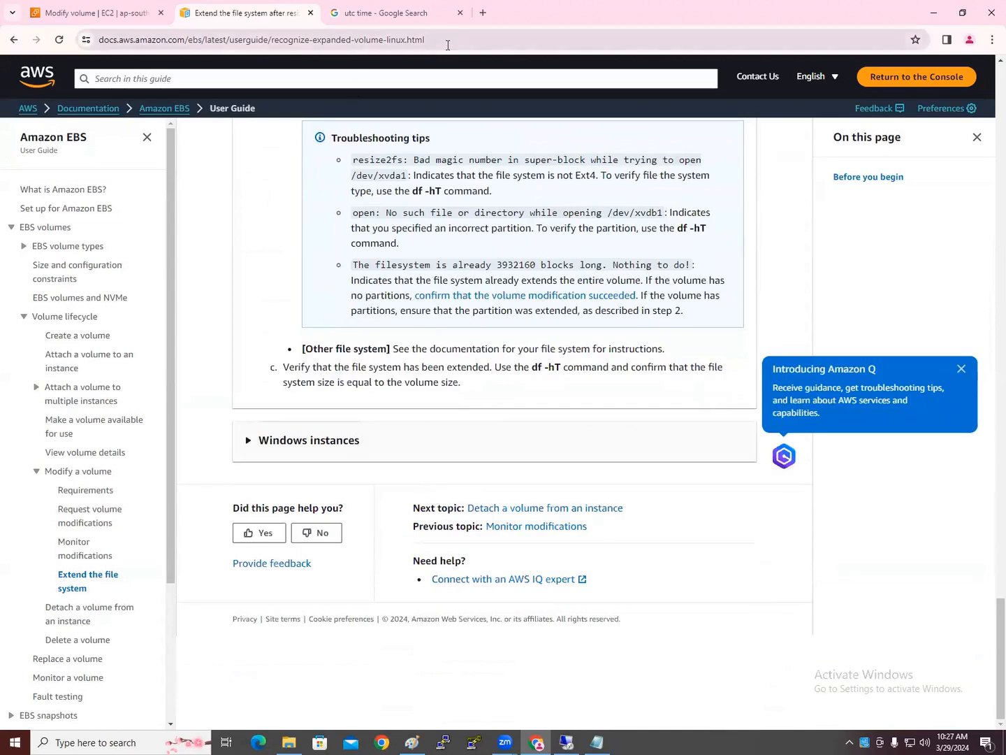
pyautogui.click(449, 42)
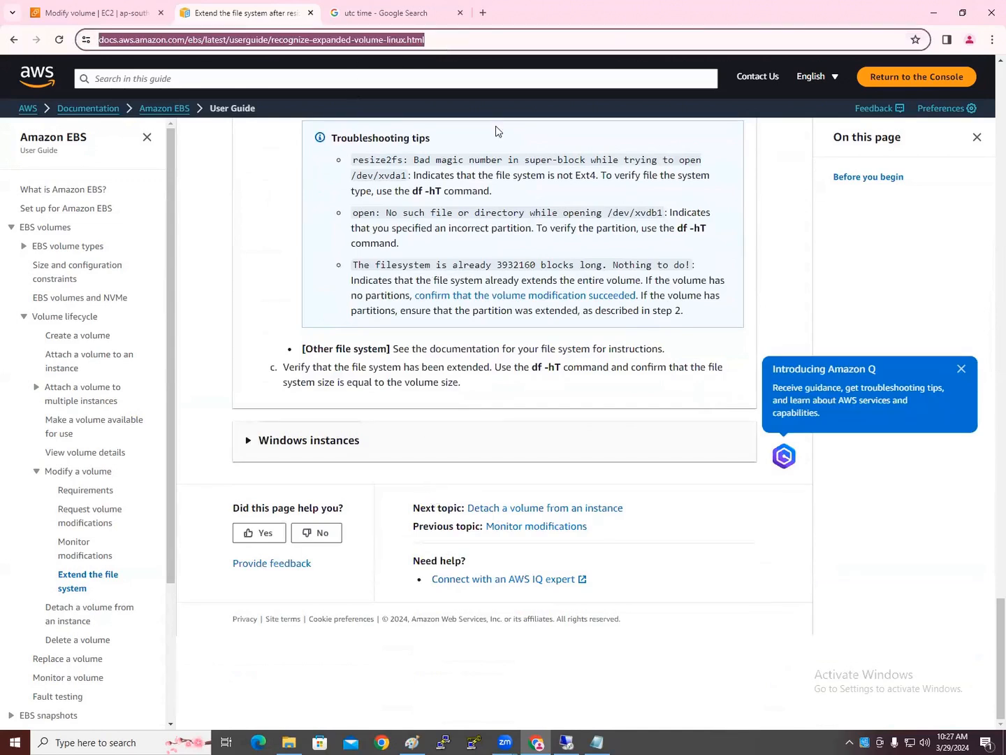
pyautogui.click(969, 733)
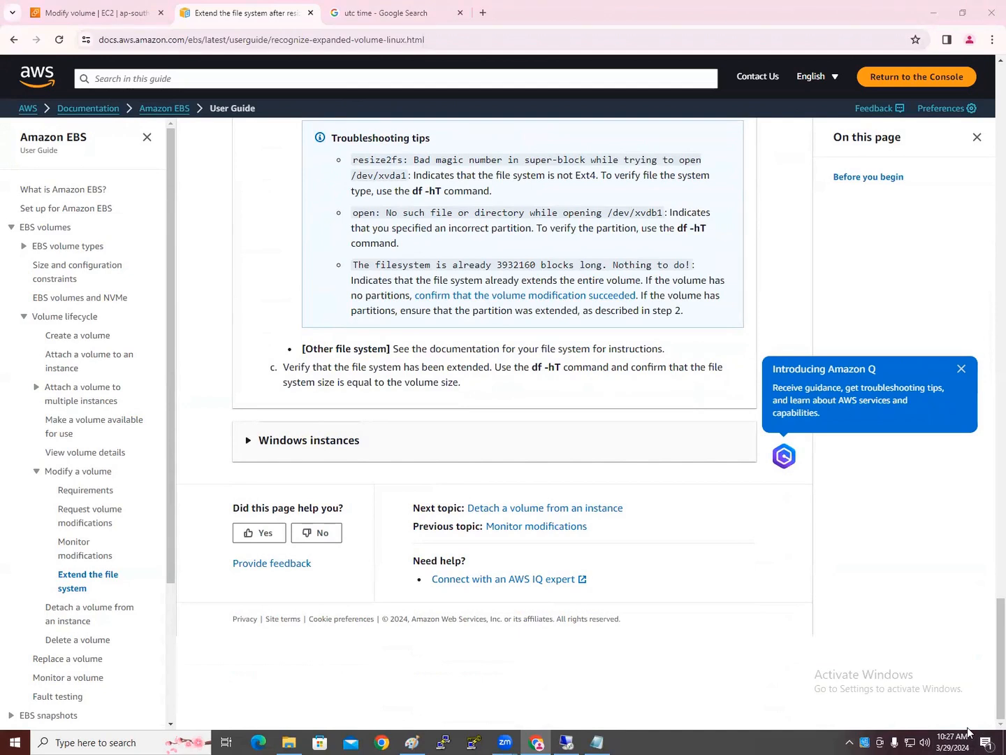
pyautogui.click(596, 741)
# Cut tasks 7 and 8 and paste them below the Data Life Cycle Manager note
pyautogui.click(146, 421)
pyautogui.click(335, 545)
pyautogui.moveTo(269, 481); pyautogui.dragTo(5, 458)
pyautogui.hotkey('ctrl', 'c')
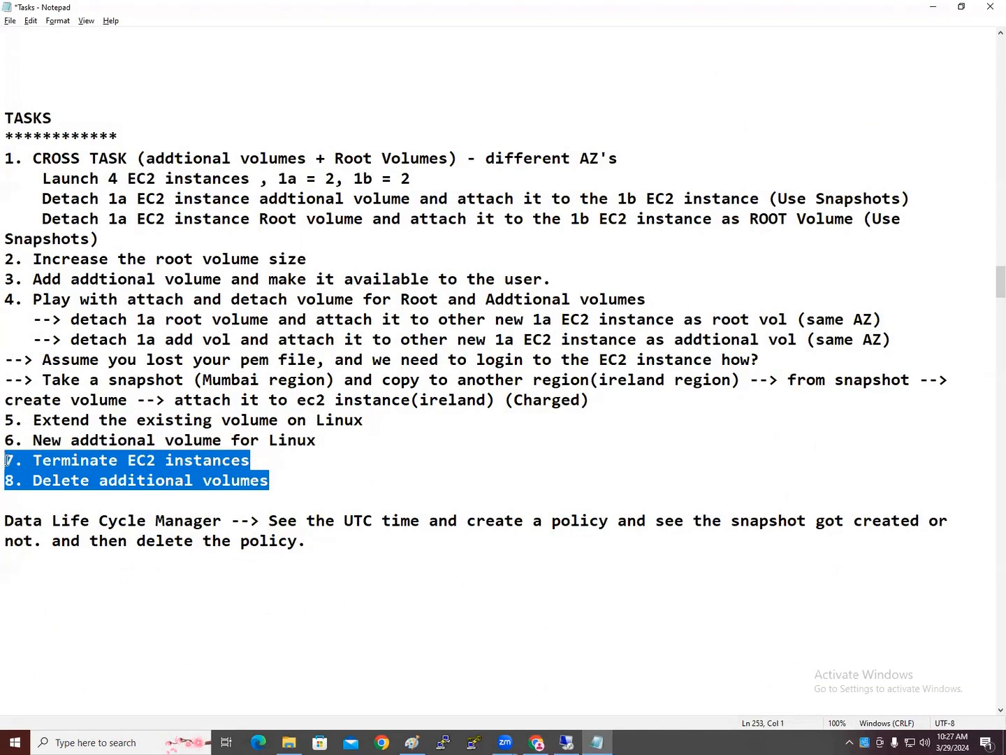
pyautogui.press('Delete')
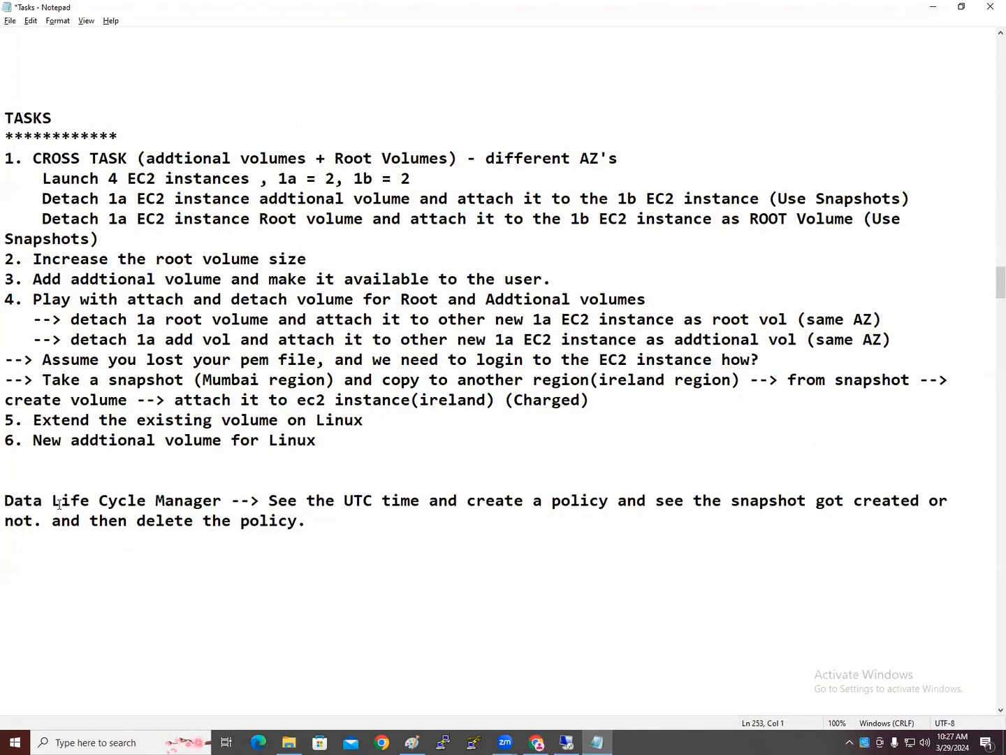
pyautogui.press('Delete')
pyautogui.click(69, 544)
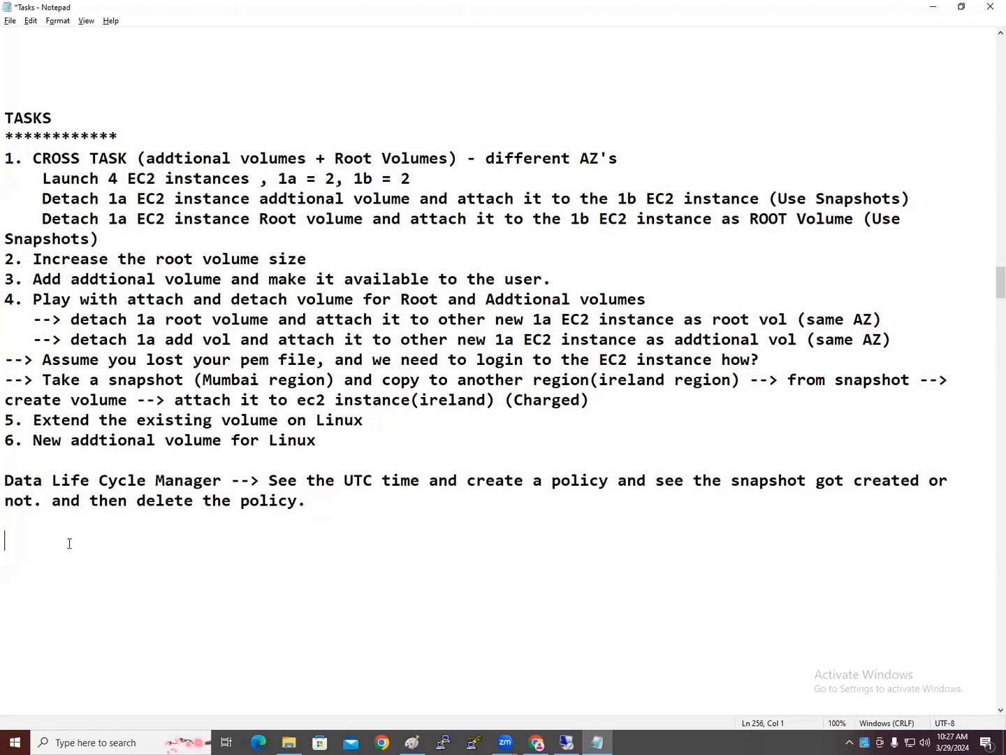
pyautogui.hotkey('ctrl', 'v')
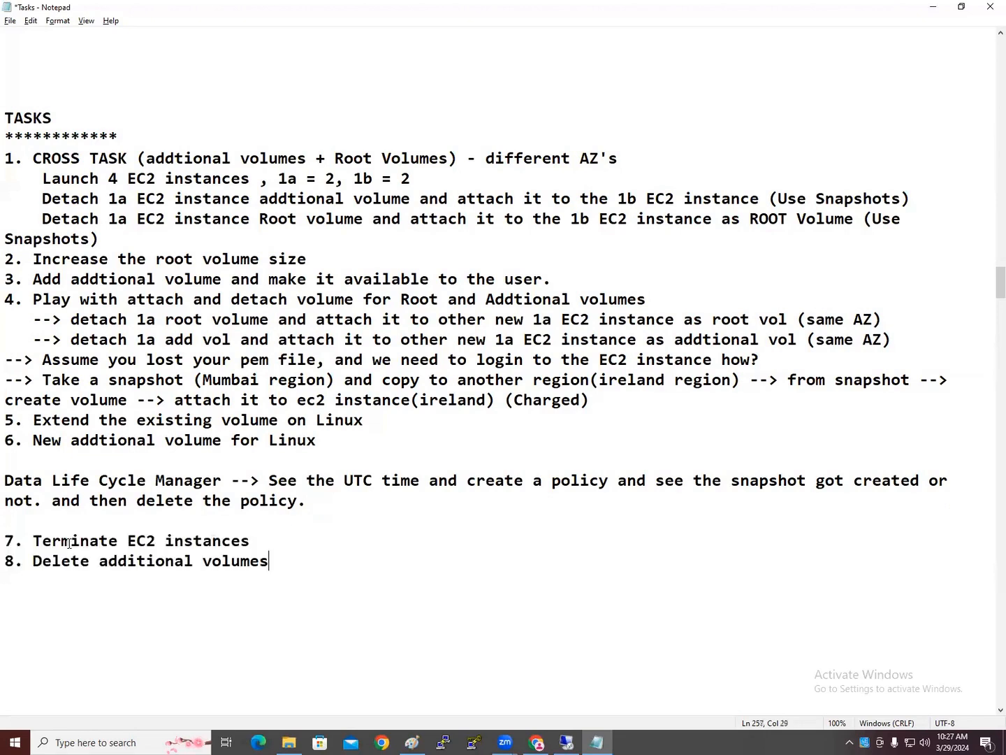
pyautogui.moveTo(268, 561); pyautogui.dragTo(3, 113)
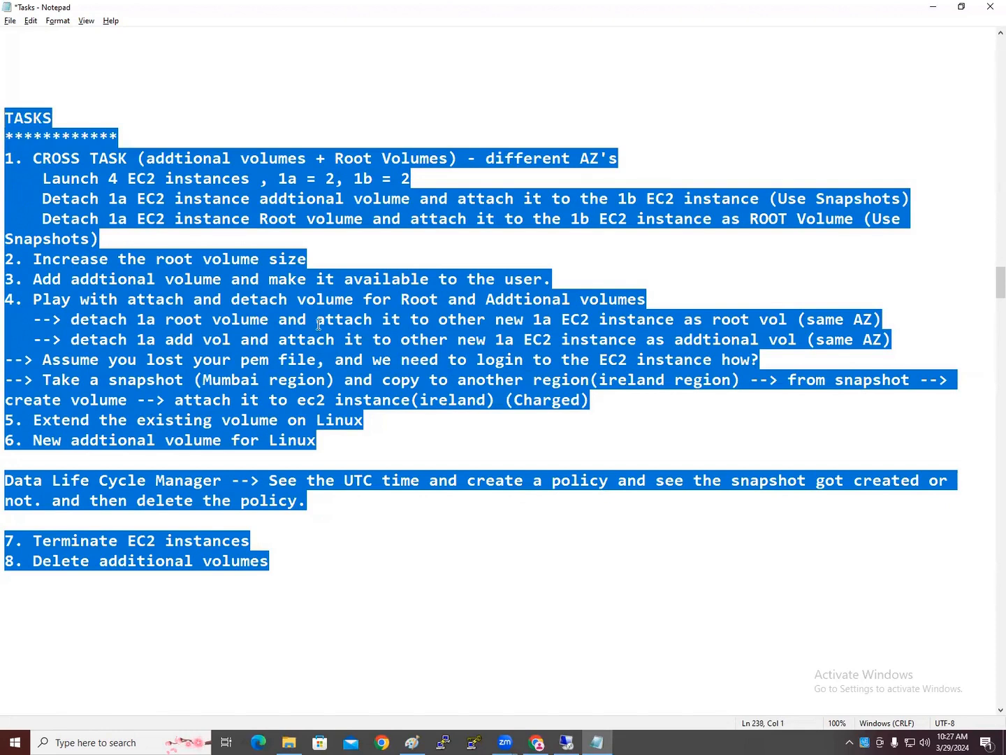
pyautogui.click(306, 380)
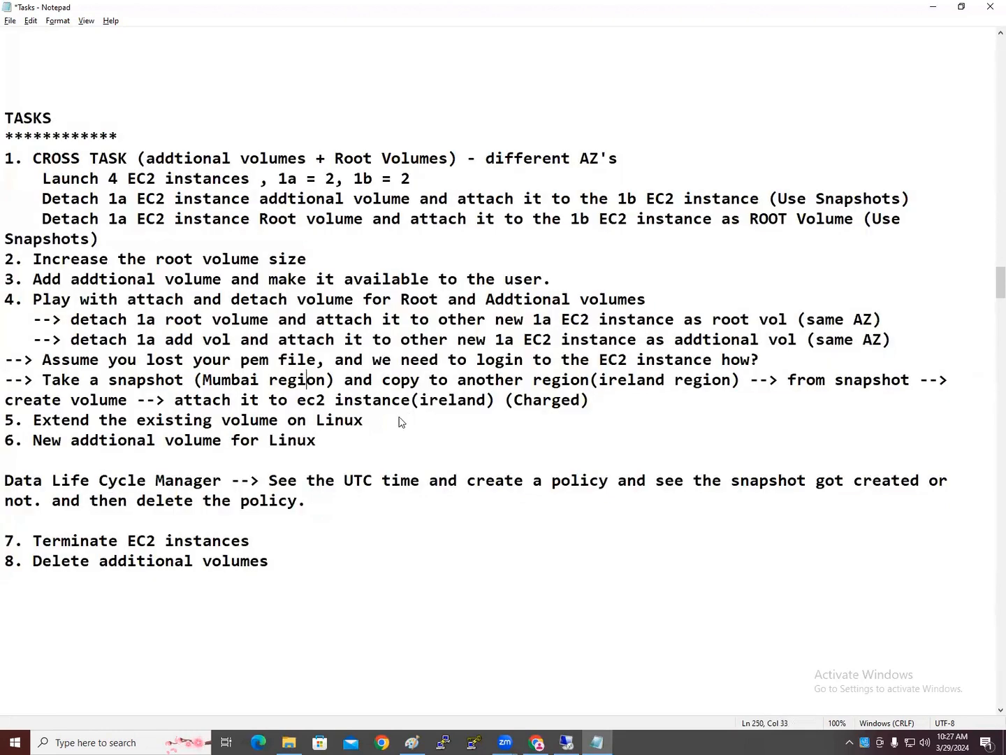
pyautogui.hotkey('alt', 'Tab')
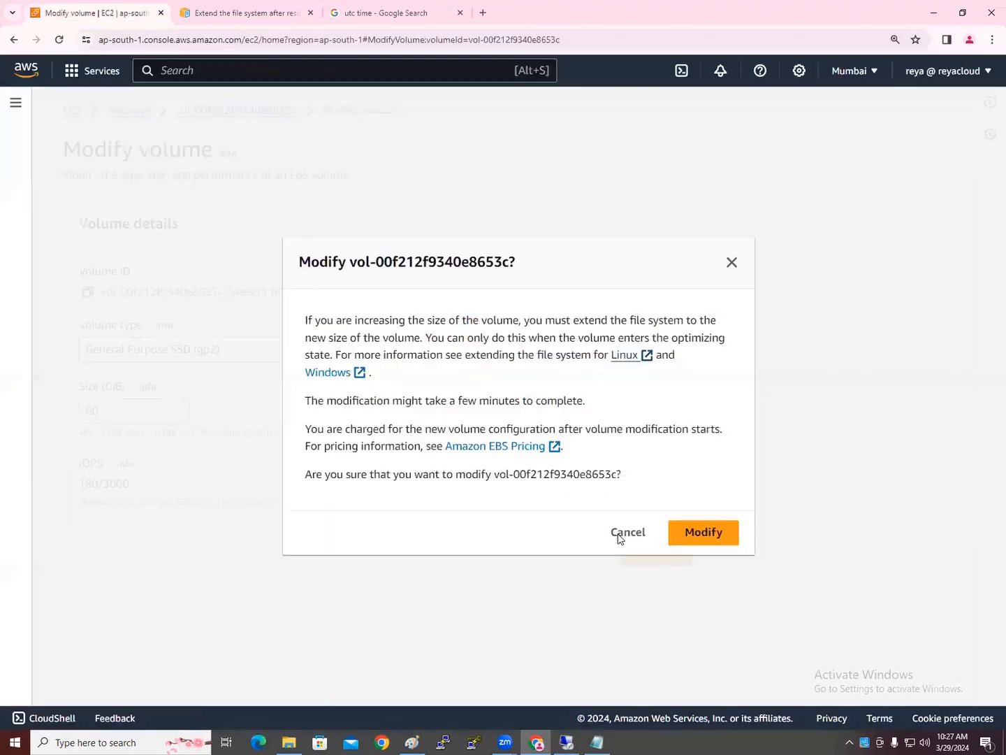
pyautogui.click(622, 534)
# Leave the Modify volume page and return to the three-volume Volumes list
pyautogui.click(574, 551)
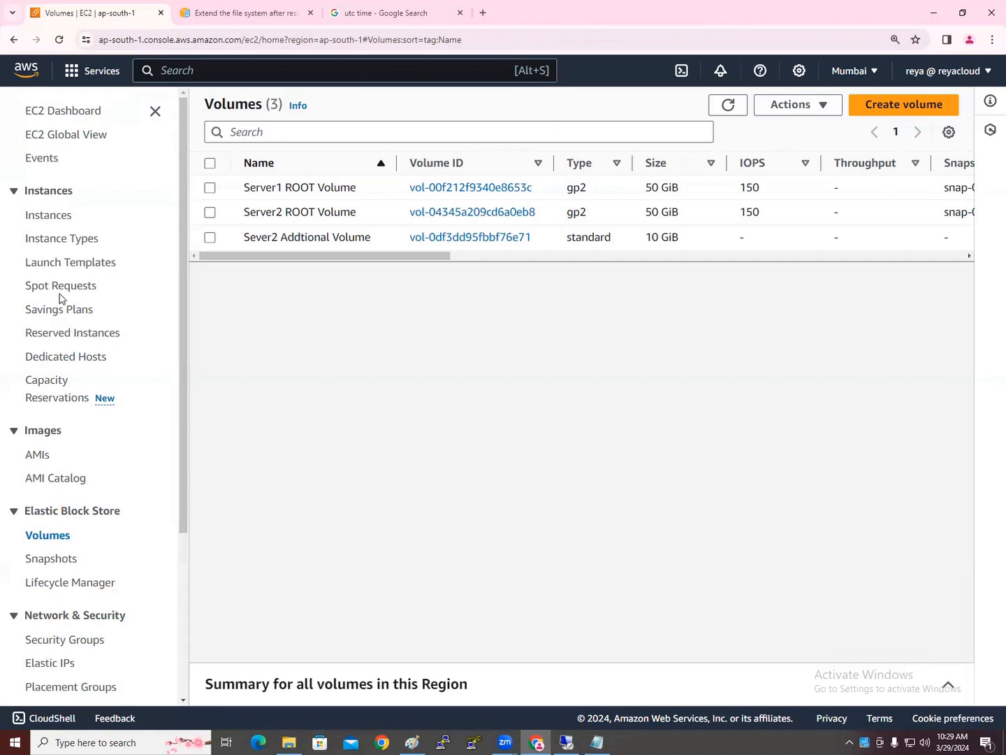
# Open the EC2 text file from Desktop > 1.9AMKPHP > 3.EC2 in File Explorer
pyautogui.click(292, 740)
pyautogui.click(151, 42)
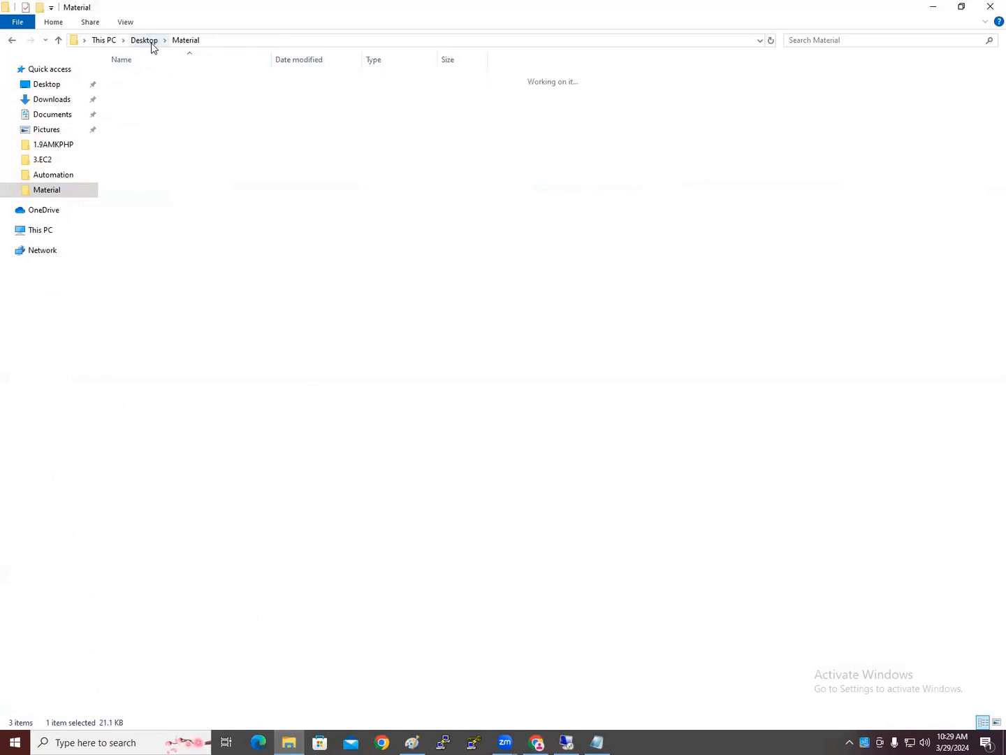
pyautogui.doubleClick(148, 79)
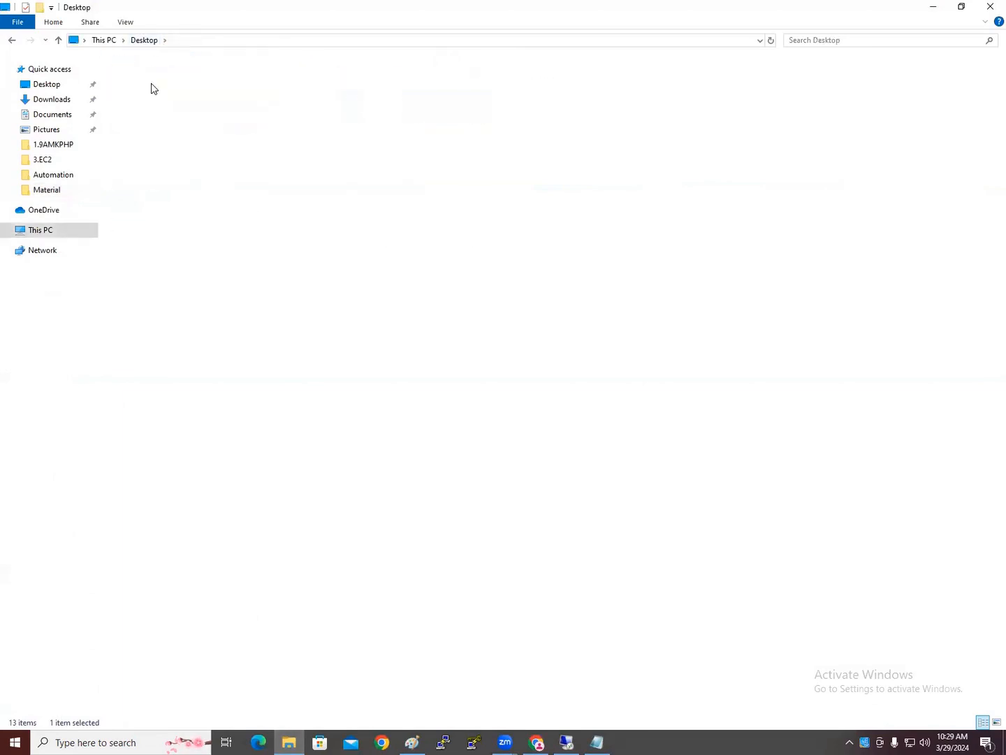
pyautogui.doubleClick(140, 116)
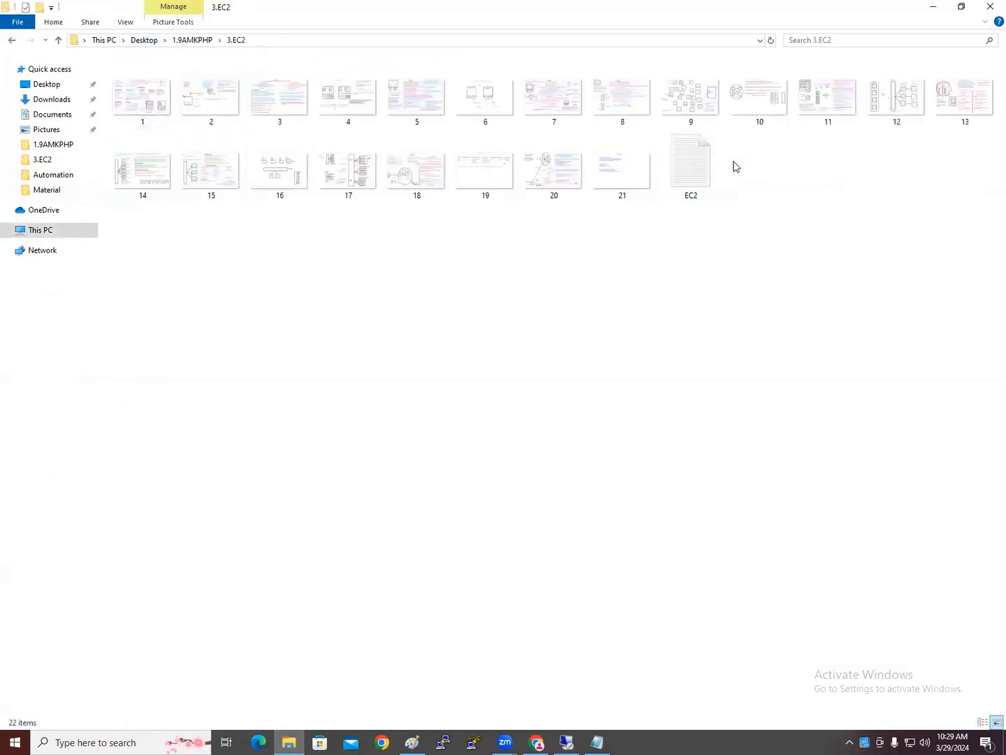
pyautogui.doubleClick(688, 179)
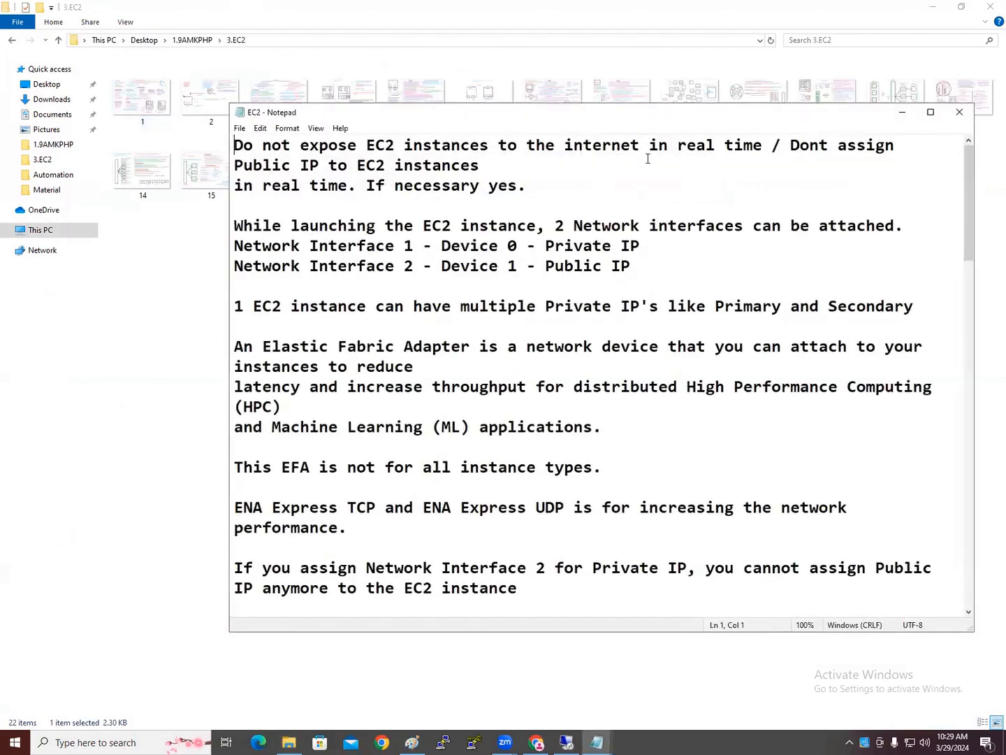
# Maximize the EC2 notes and scroll down to the IMAGES section
pyautogui.click(930, 112)
pyautogui.scroll(-10, 461, 377)
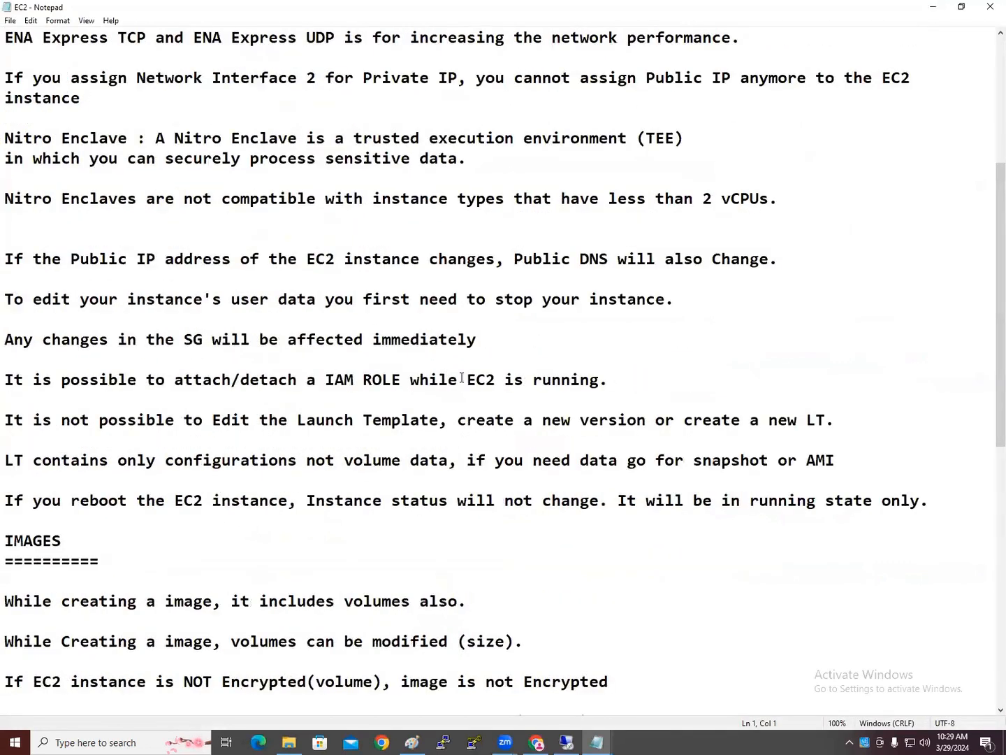
pyautogui.scroll(-2, 462, 378)
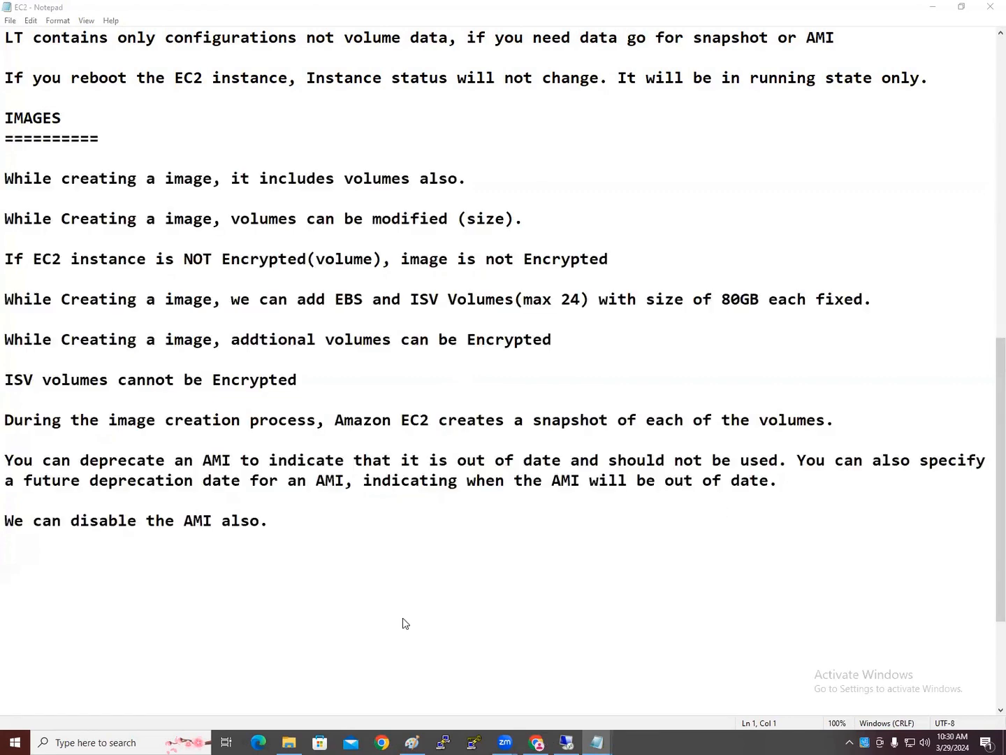
pyautogui.hotkey('alt', 'Tab')
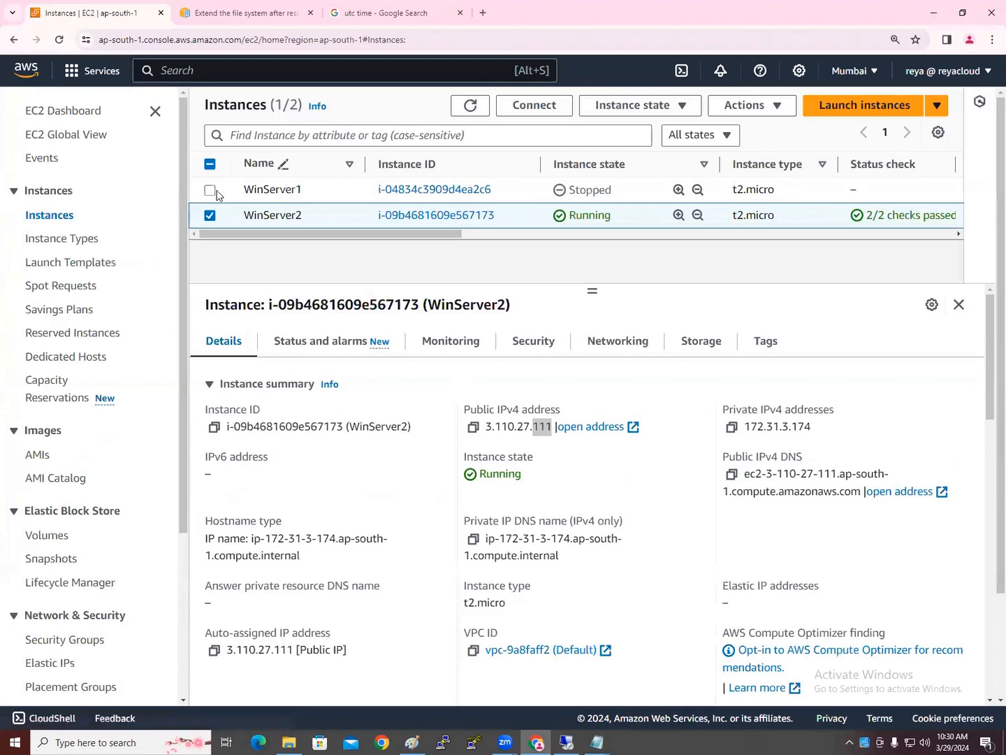
# Terminate WinServer1 and WinServer2, dismiss the ended RDP session, and refresh the instance list
pyautogui.click(212, 191)
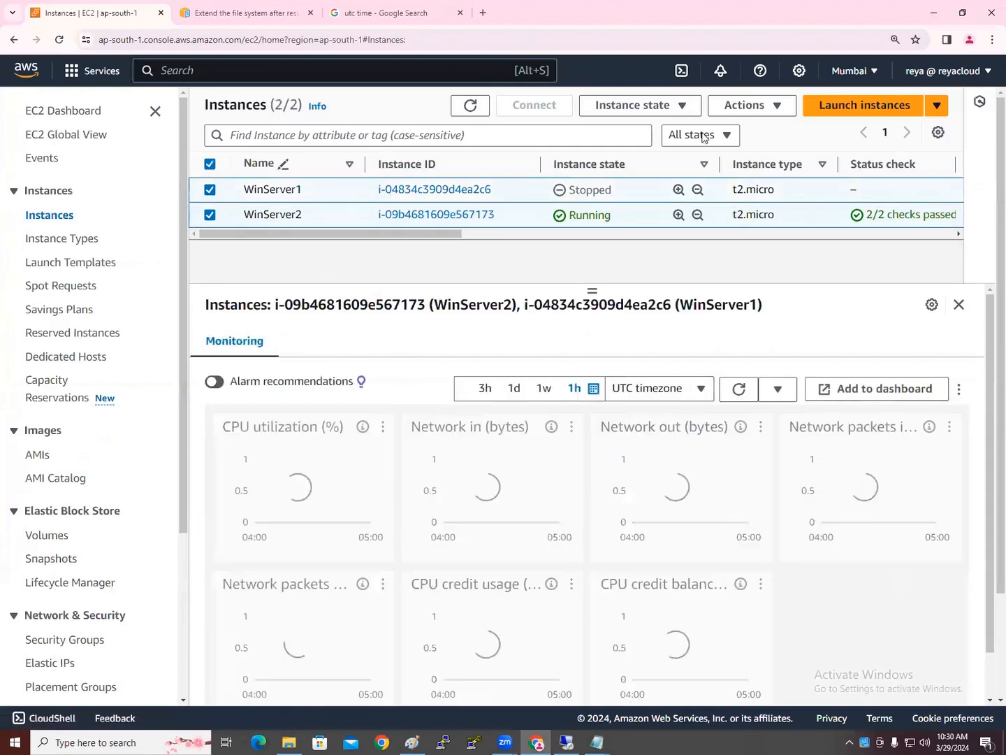
pyautogui.click(679, 106)
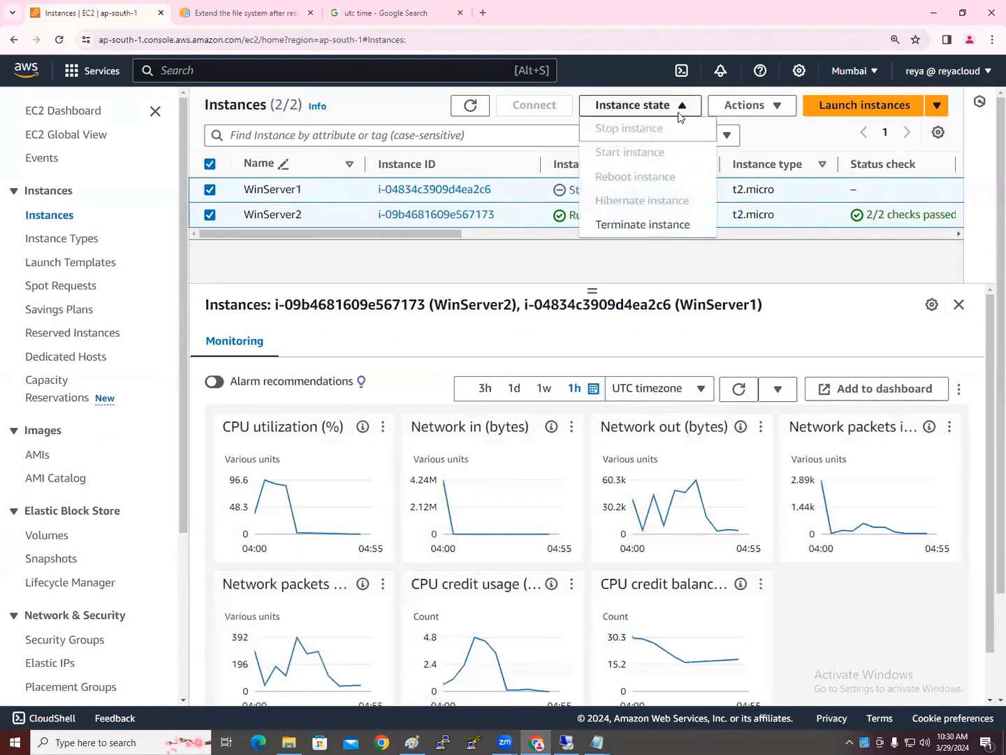
pyautogui.click(663, 225)
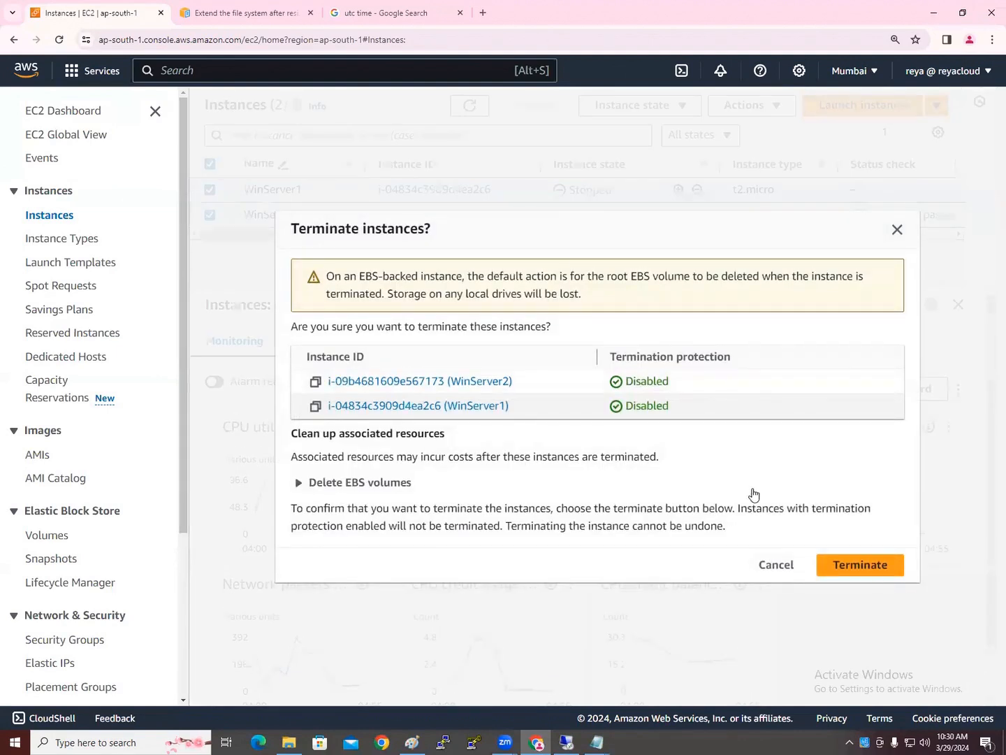
pyautogui.click(866, 574)
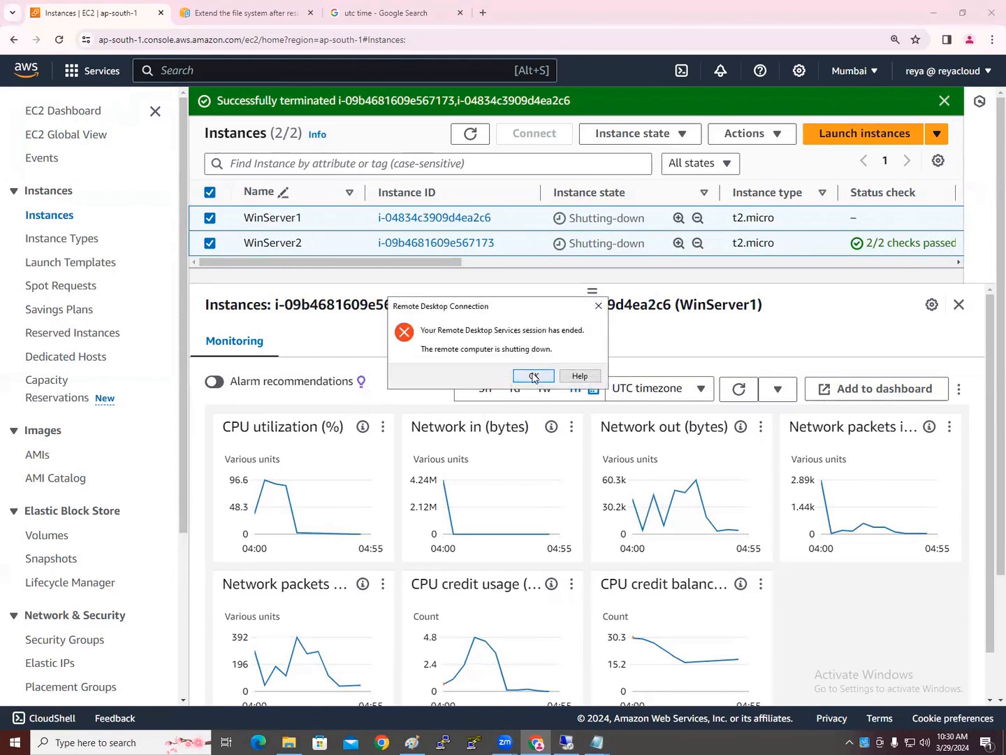
pyautogui.click(533, 377)
pyautogui.click(613, 149)
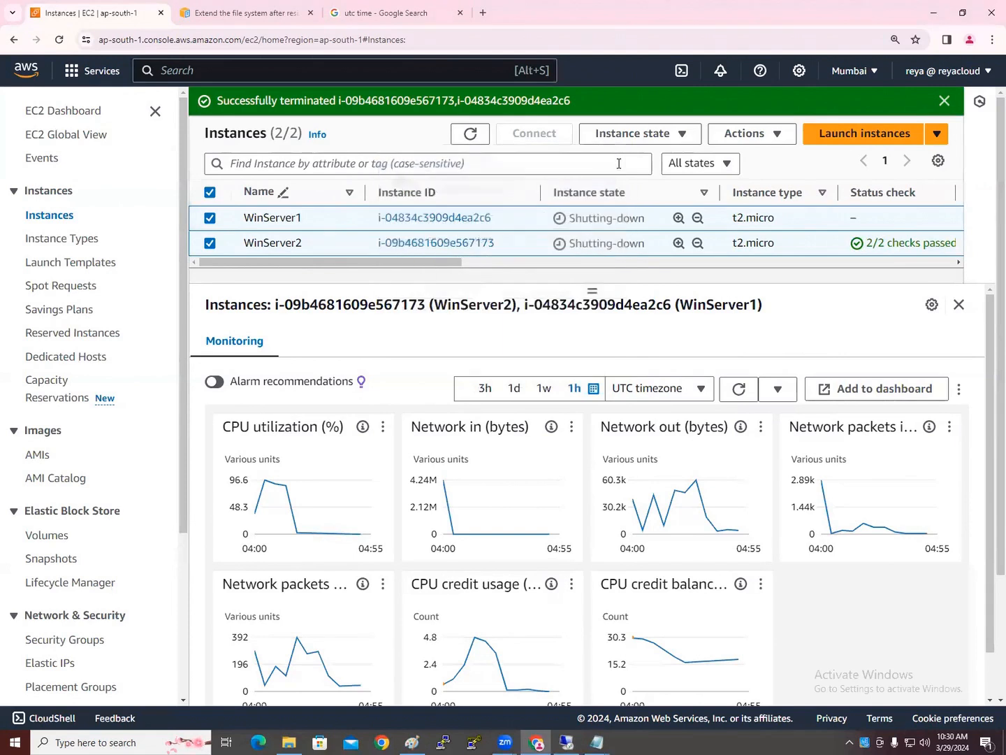
pyautogui.click(468, 137)
pyautogui.click(466, 137)
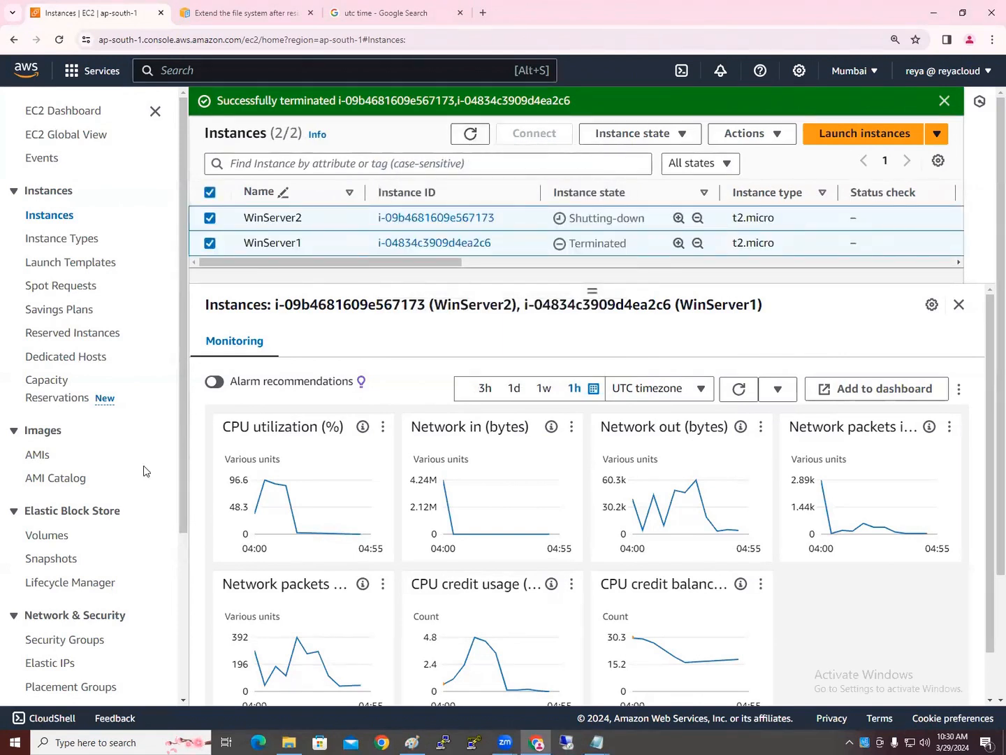
pyautogui.click(41, 562)
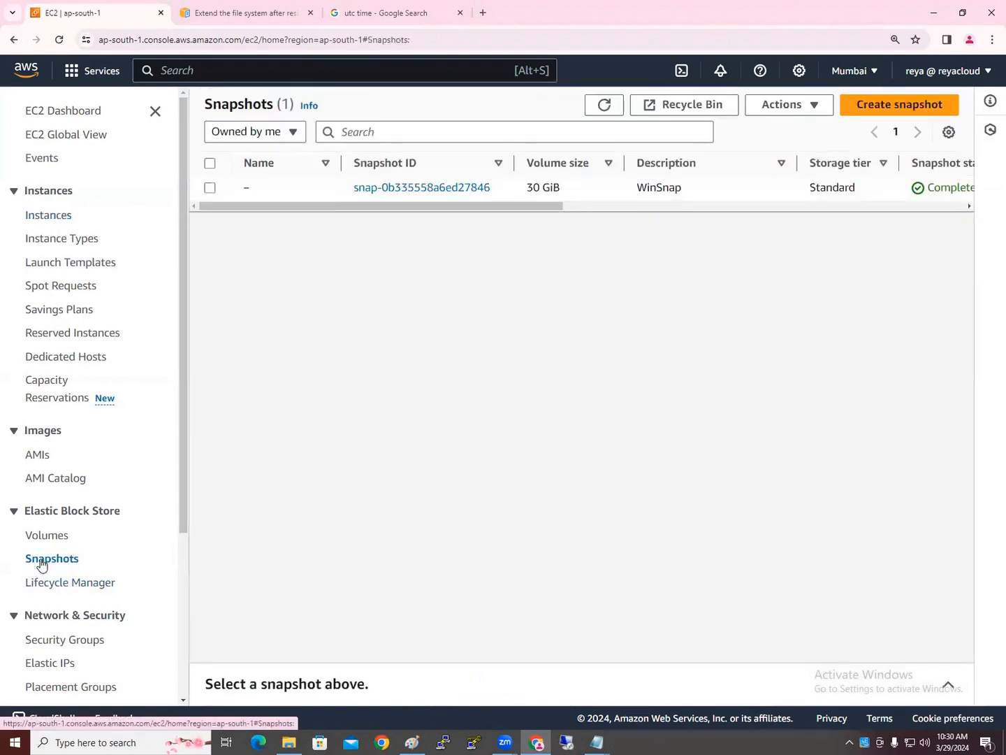
# Delete the WinSnap snapshot and go back to the Instances list
pyautogui.click(209, 189)
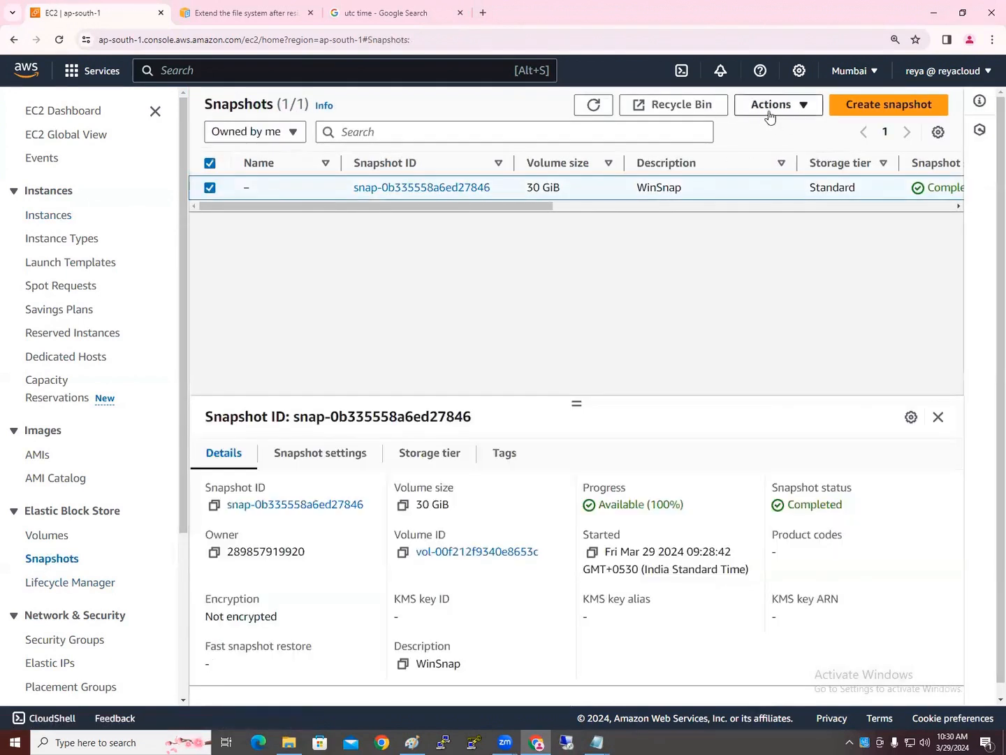
pyautogui.click(770, 115)
pyautogui.click(791, 202)
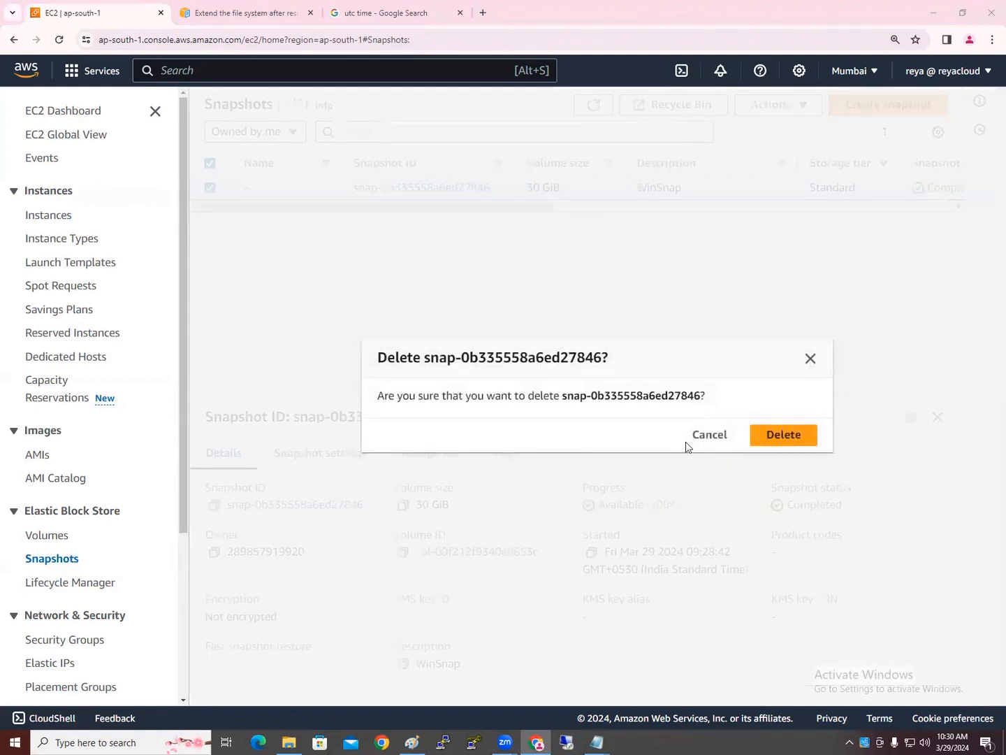
pyautogui.press('Return')
pyautogui.click(55, 215)
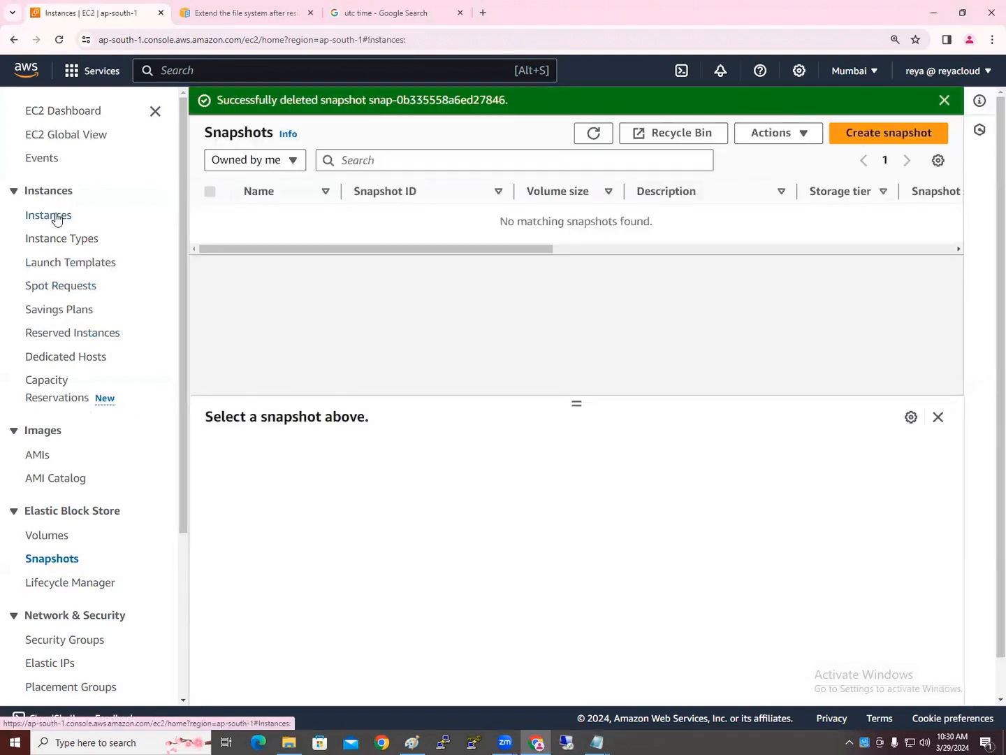
# Refresh the Instances list until WinServer1 and WinServer2 both show Terminated
pyautogui.click(473, 137)
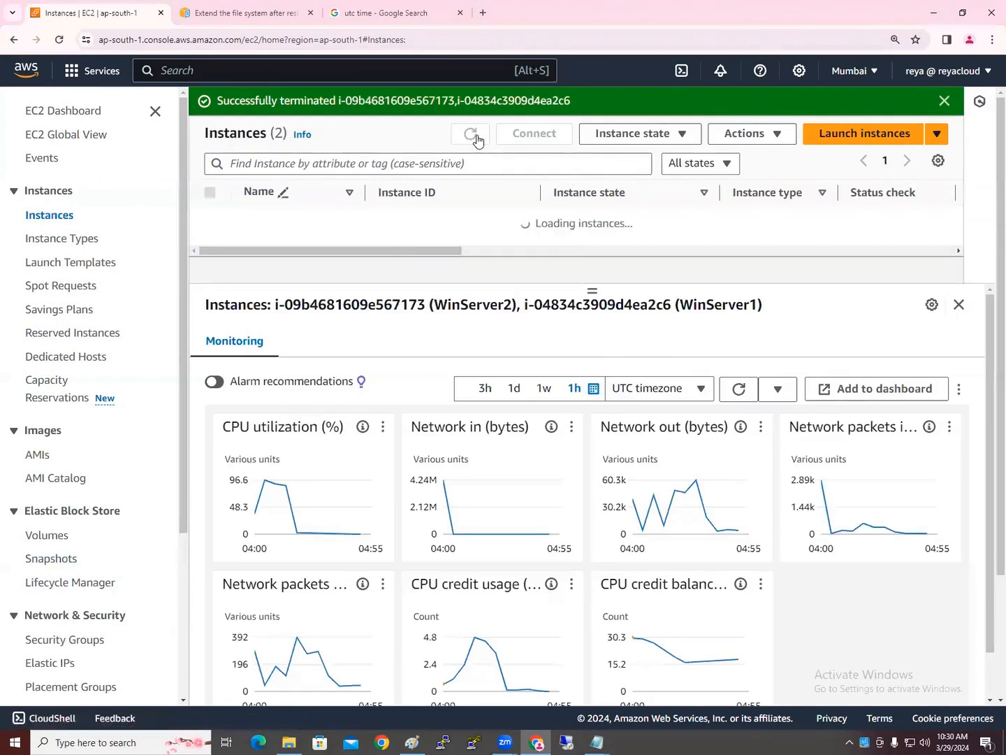
pyautogui.click(945, 104)
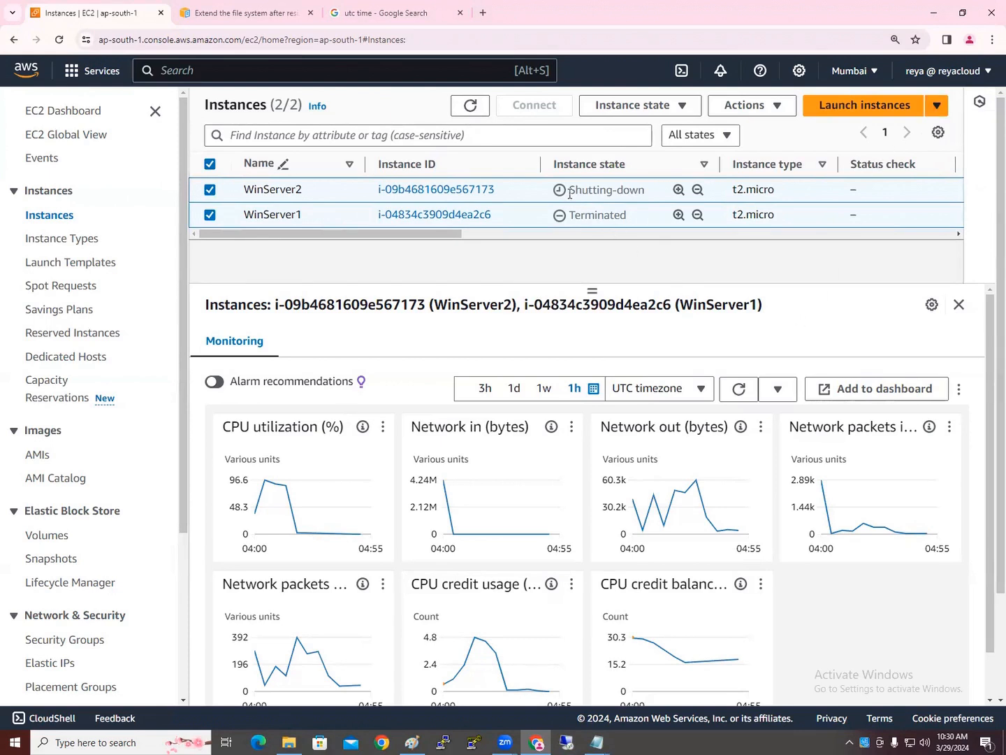
pyautogui.moveTo(571, 191); pyautogui.dragTo(645, 192)
pyautogui.click(469, 107)
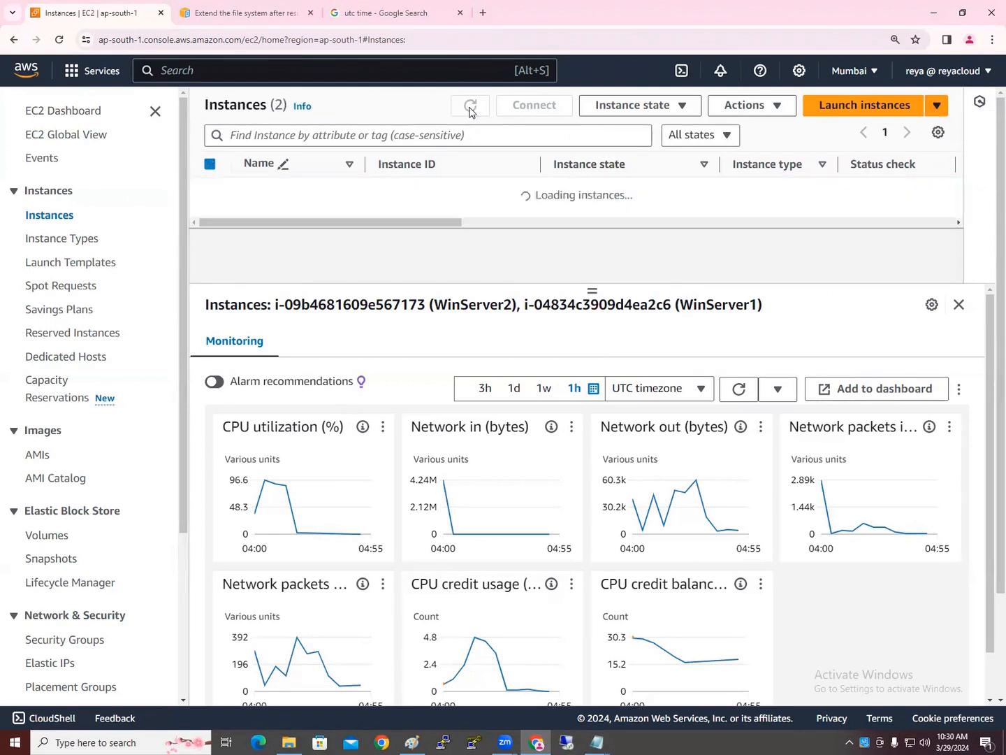
pyautogui.click(470, 107)
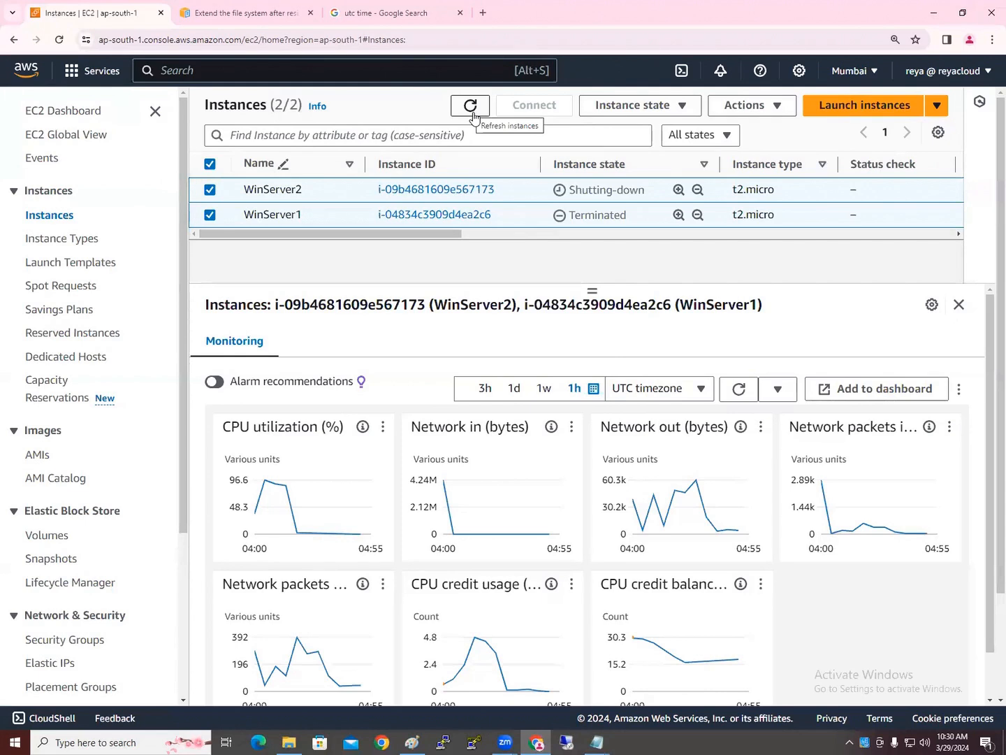
pyautogui.click(471, 107)
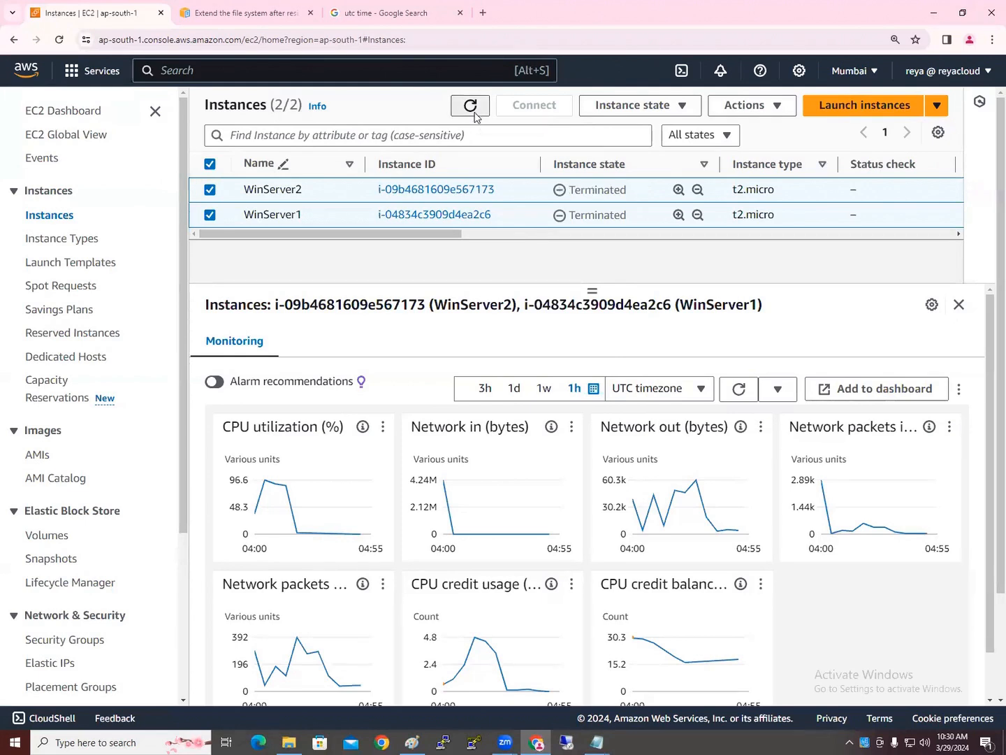
pyautogui.click(472, 107)
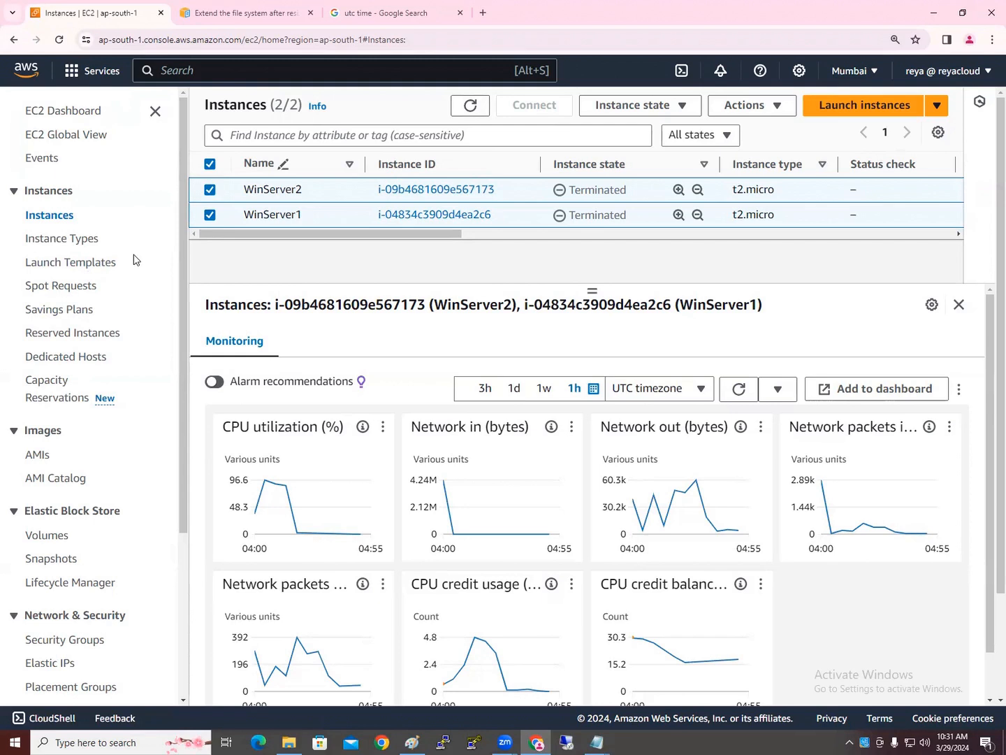
pyautogui.scroll(-2, 104, 456)
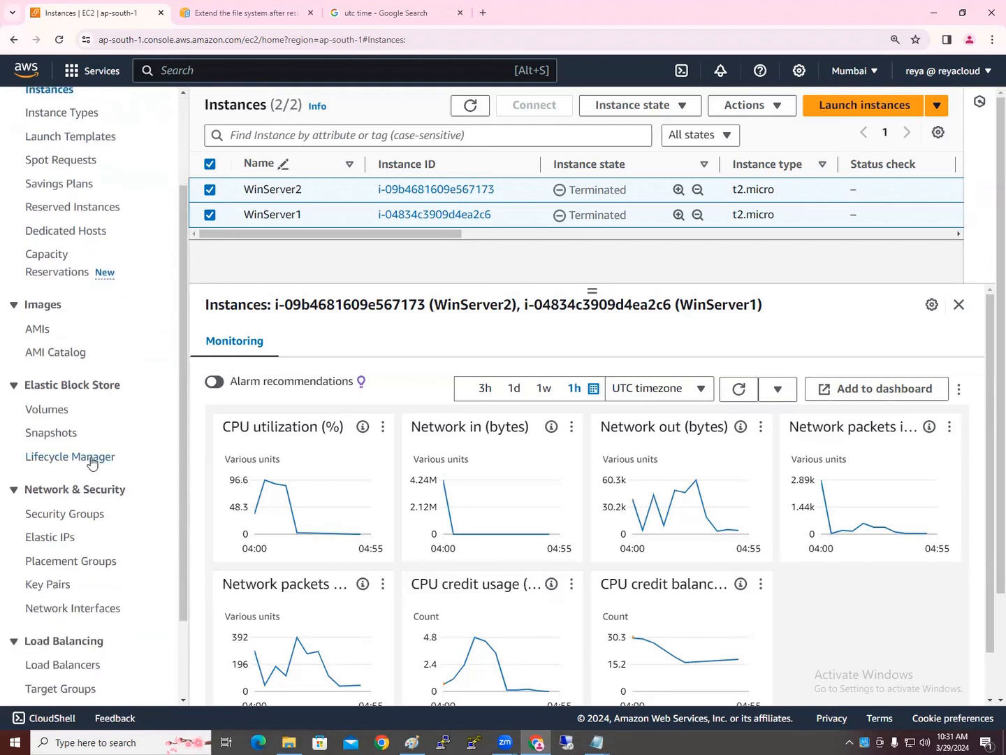
# Delete Server1 ROOT Volume and Sever2 Addtional Volume, confirming with 'delete'
pyautogui.click(58, 411)
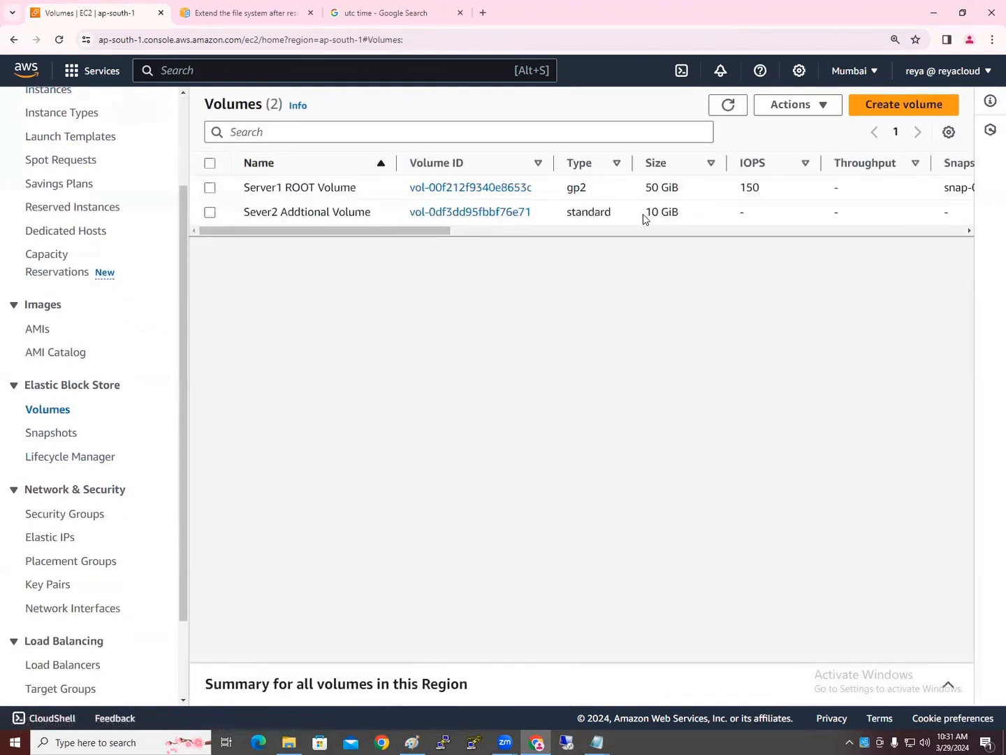
pyautogui.click(645, 219)
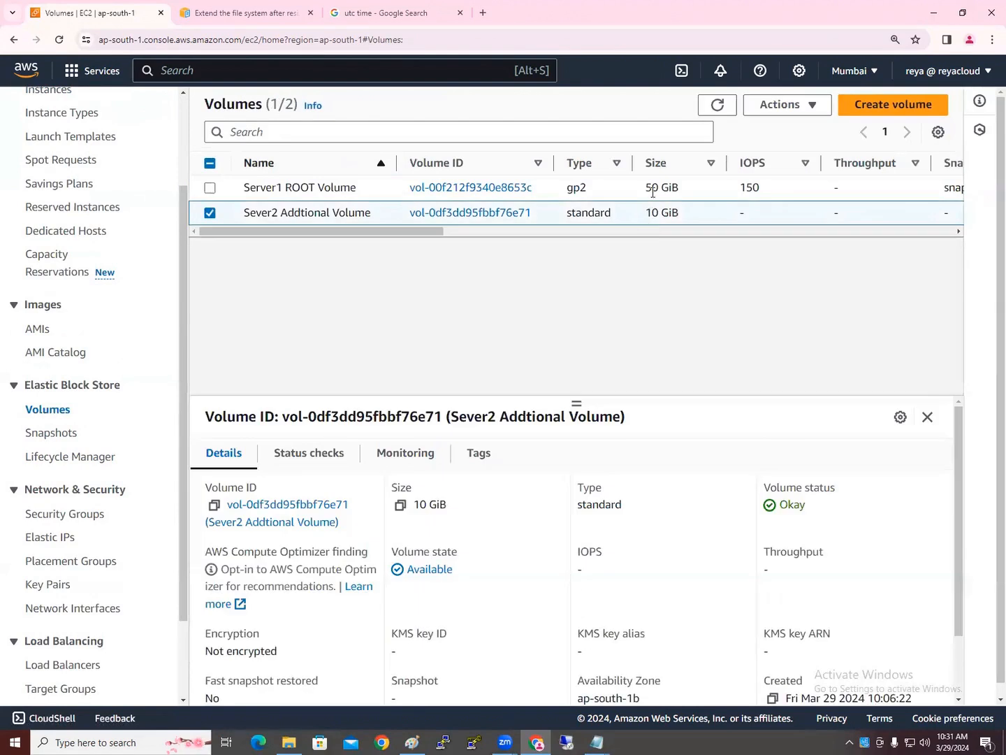
pyautogui.click(652, 188)
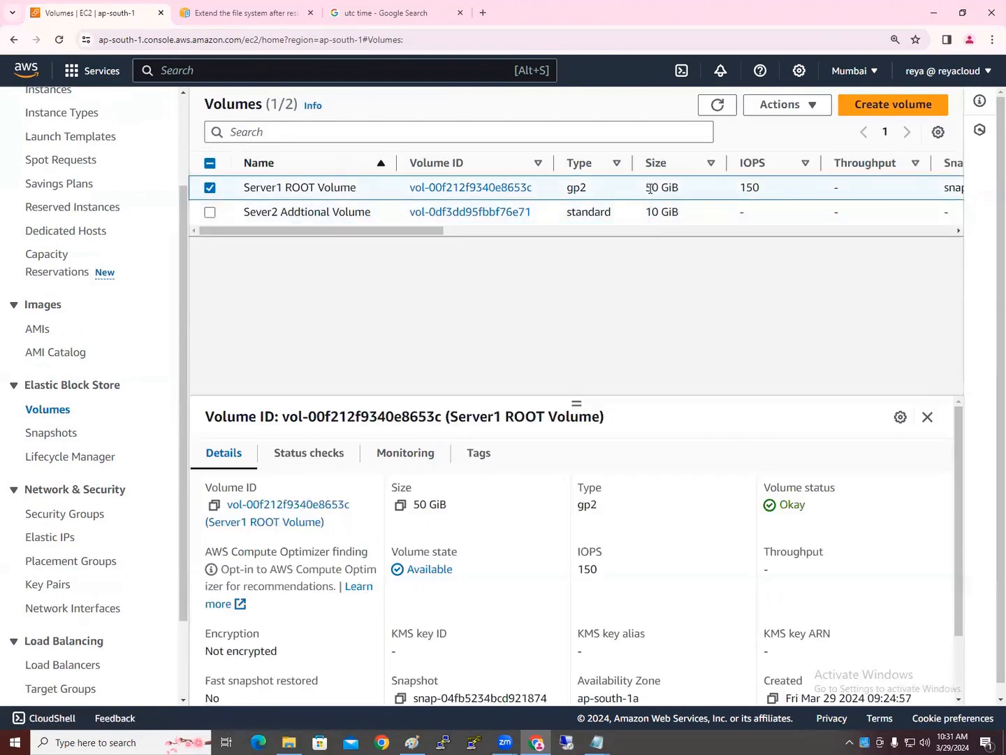
pyautogui.click(205, 215)
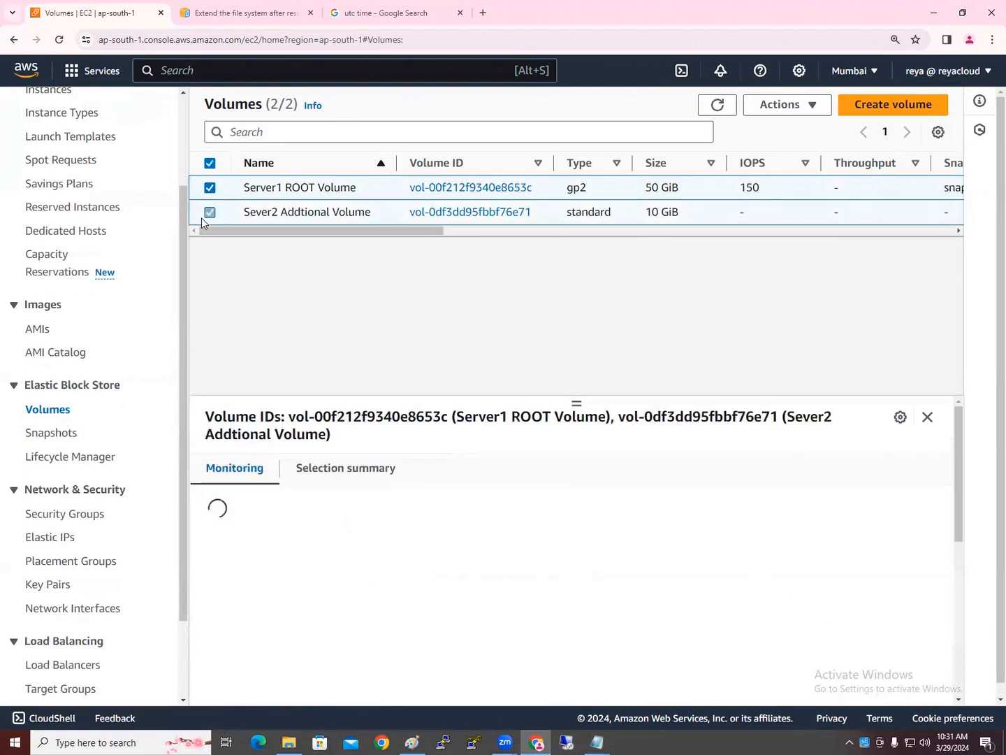
pyautogui.click(790, 113)
pyautogui.click(790, 105)
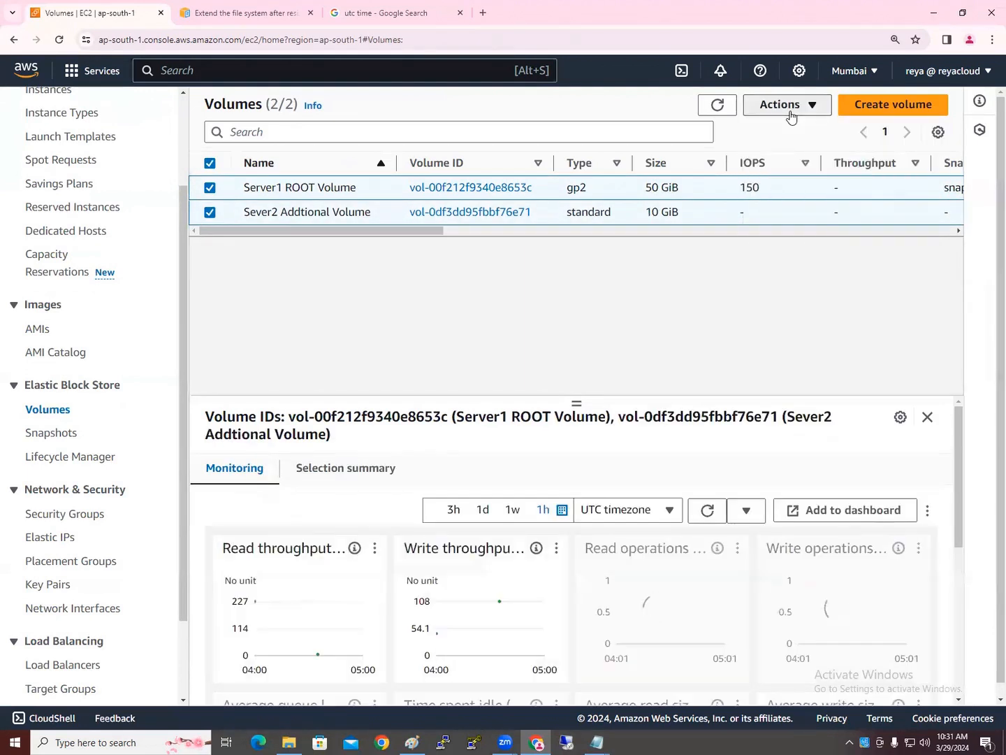
pyautogui.click(789, 106)
pyautogui.click(777, 201)
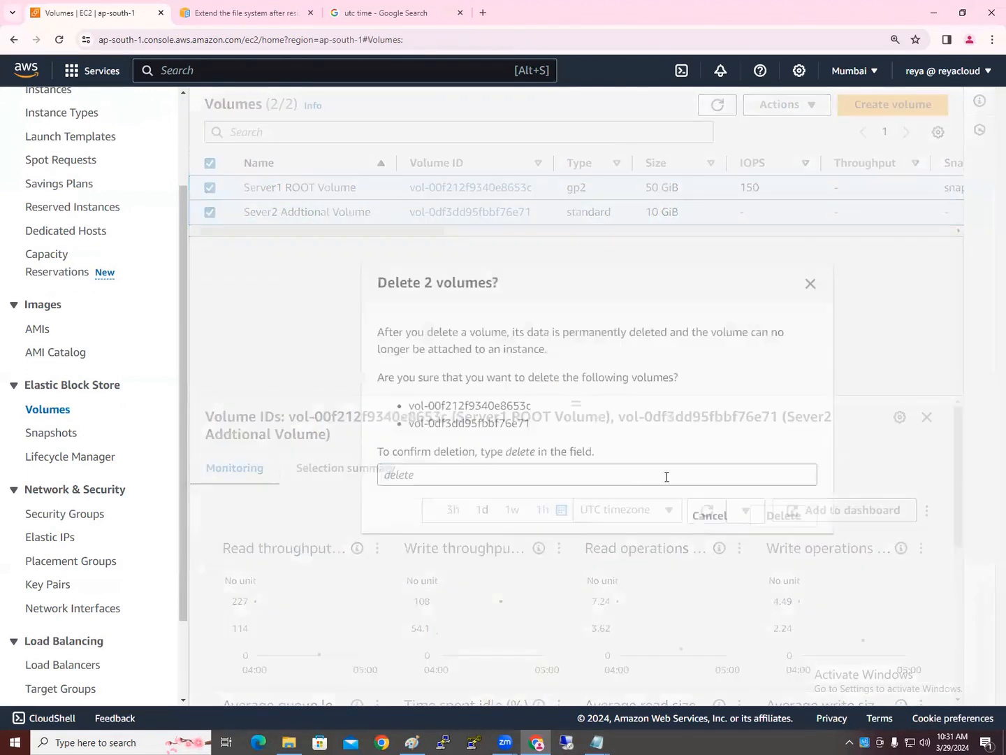
pyautogui.click(589, 477)
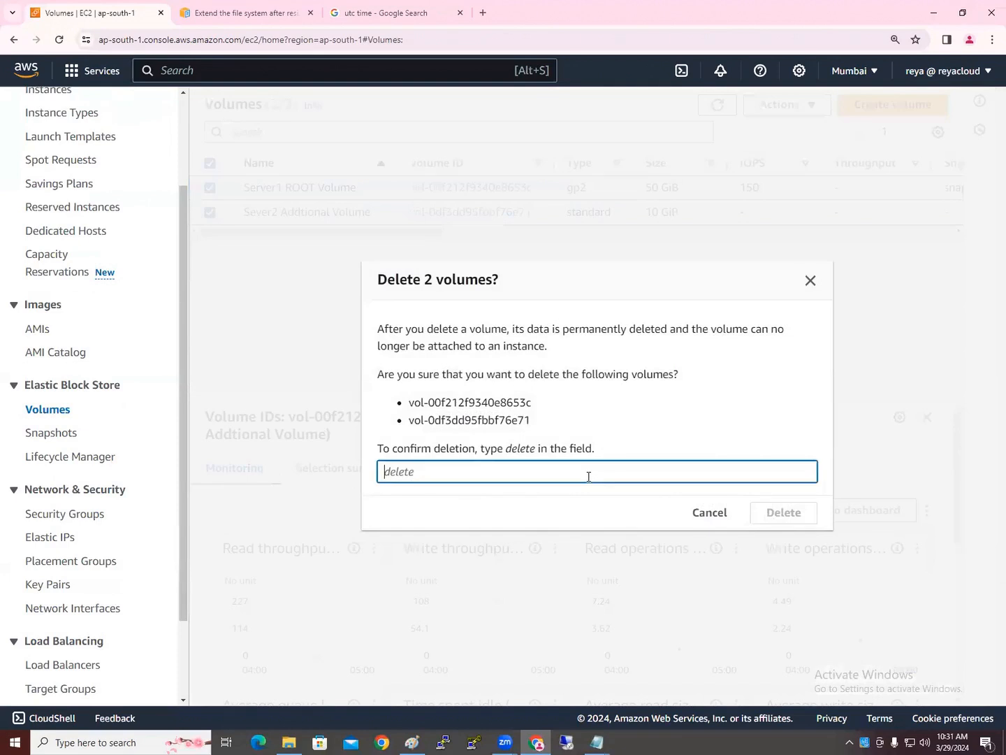
pyautogui.write('delete')
pyautogui.click(796, 515)
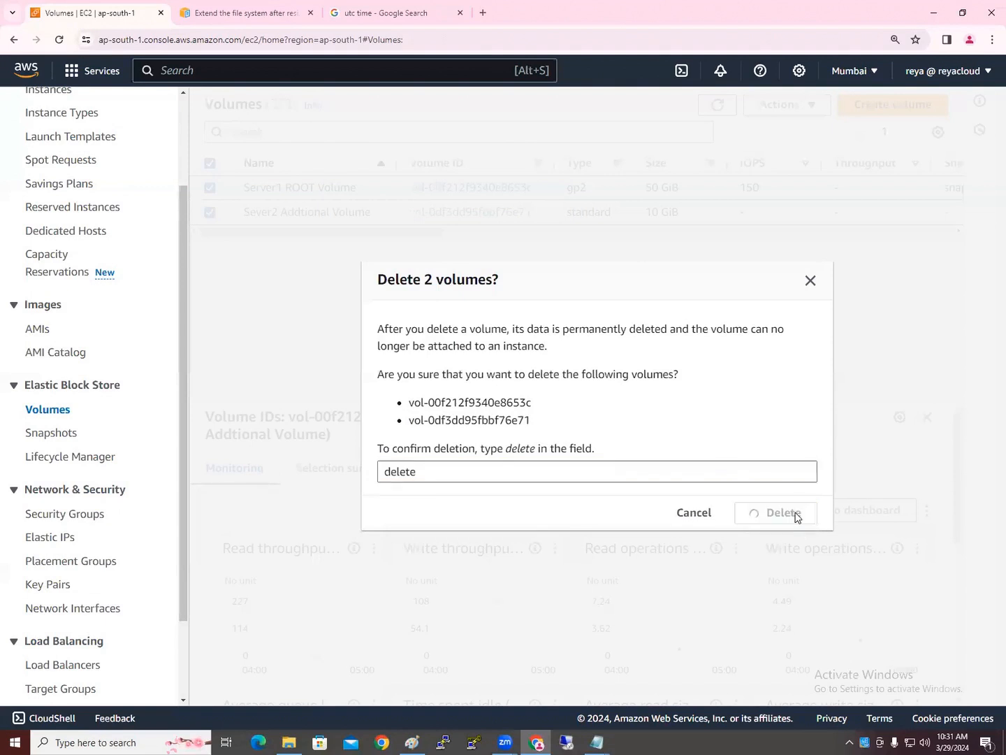
pyautogui.scroll(3, 162, 321)
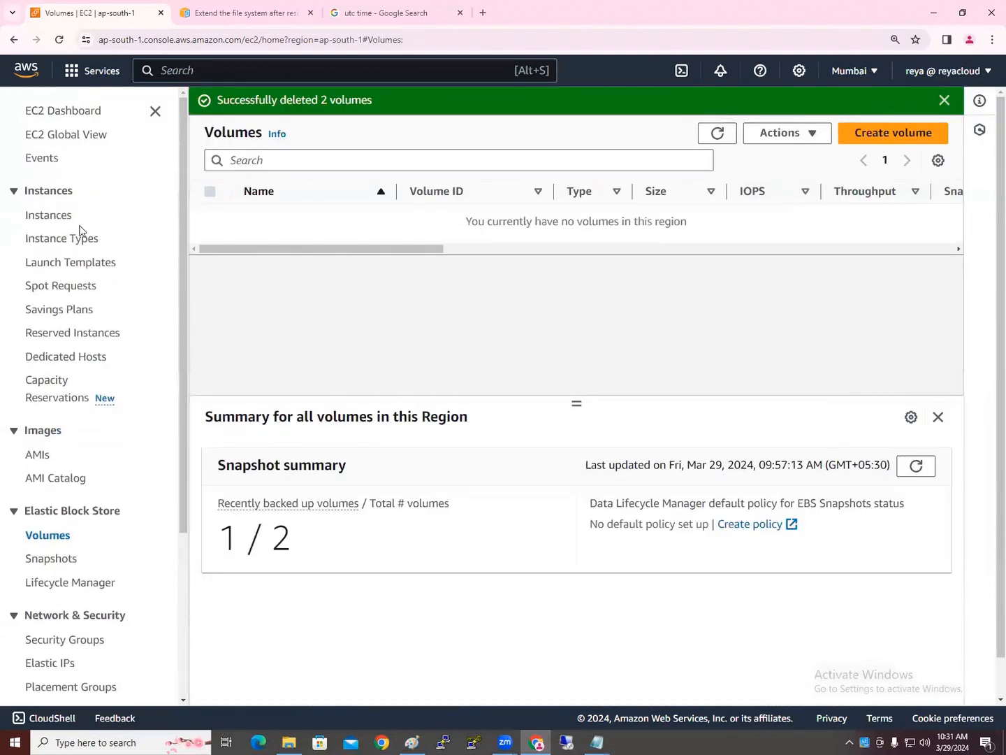
# Confirm the EC2 dashboard shows zero volumes and snapshots, then go to Lifecycle Manager
pyautogui.click(81, 116)
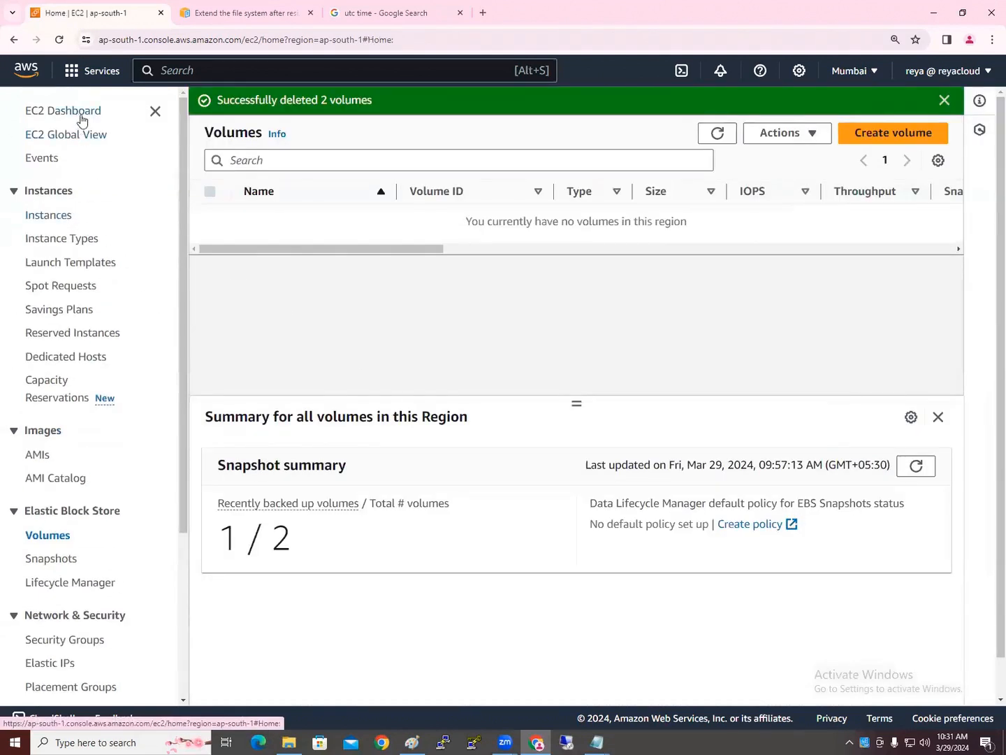
pyautogui.click(655, 125)
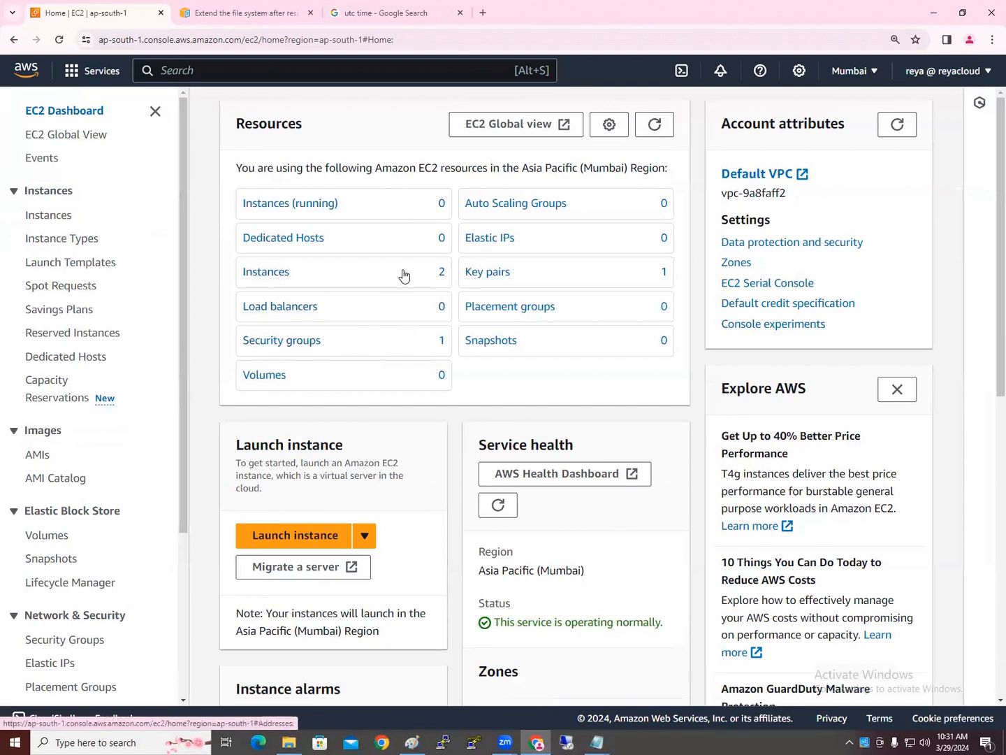
pyautogui.click(269, 280)
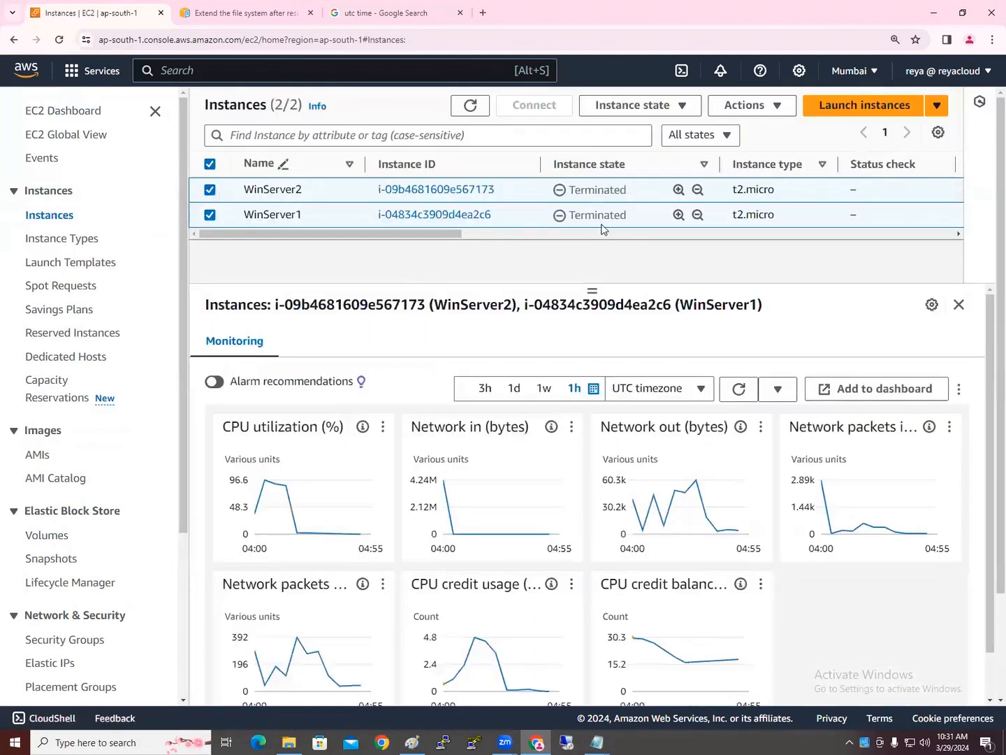
pyautogui.scroll(-3, 67, 474)
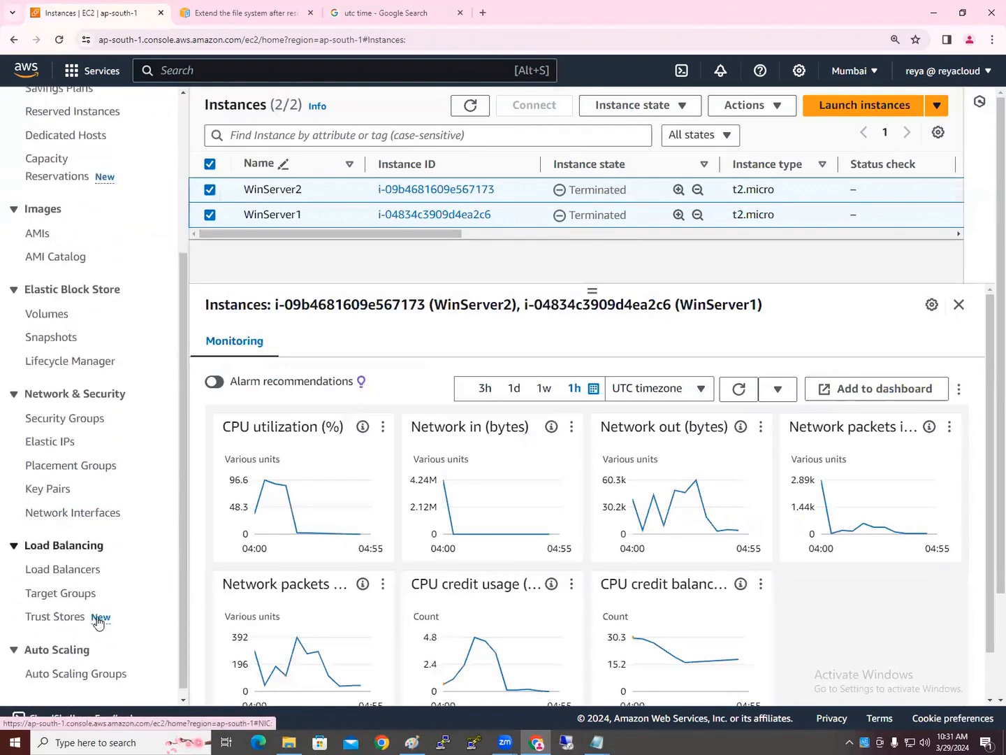
pyautogui.click(92, 353)
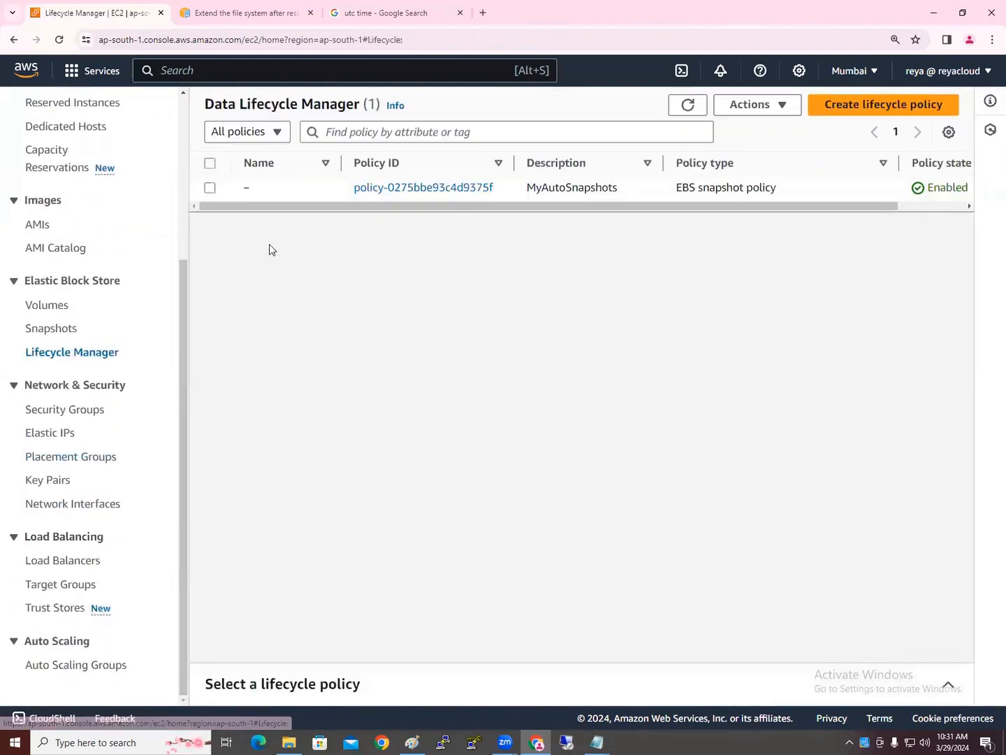
# Delete the MyAutoSnapshots EBS snapshot policy from Data Lifecycle Manager
pyautogui.click(209, 187)
pyautogui.click(745, 104)
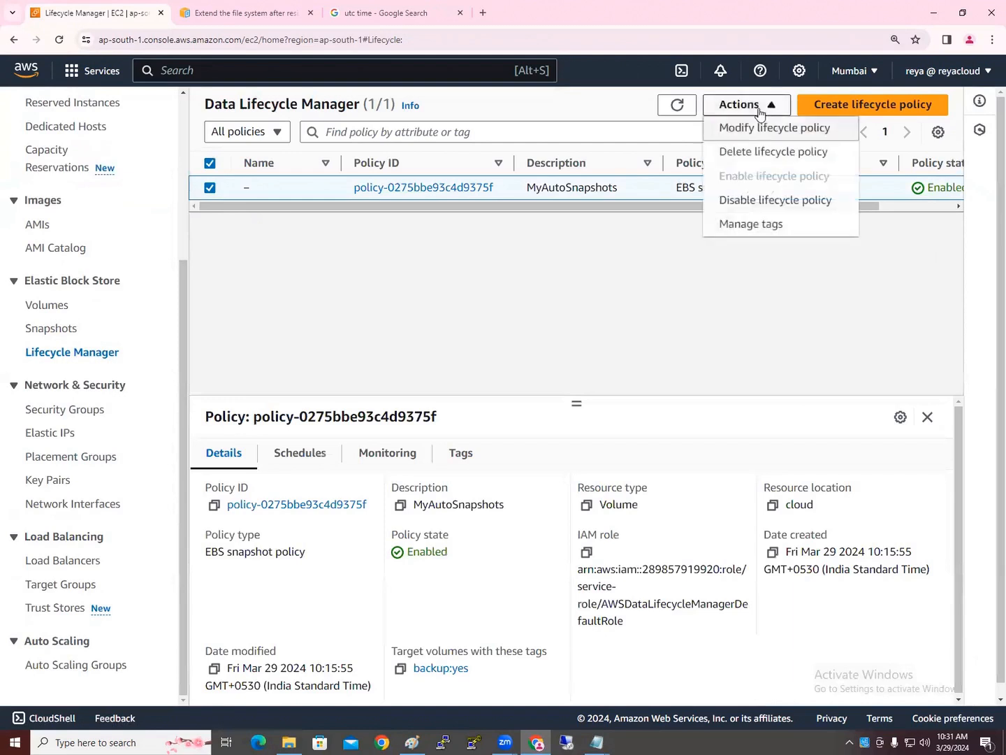
pyautogui.click(756, 153)
pyautogui.click(758, 482)
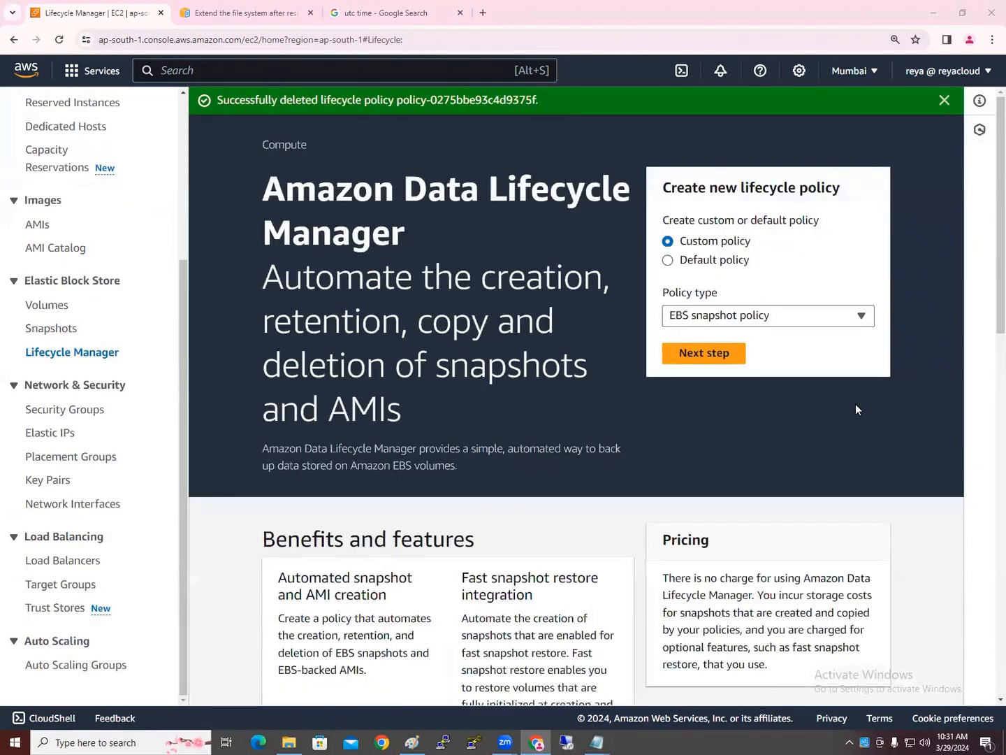